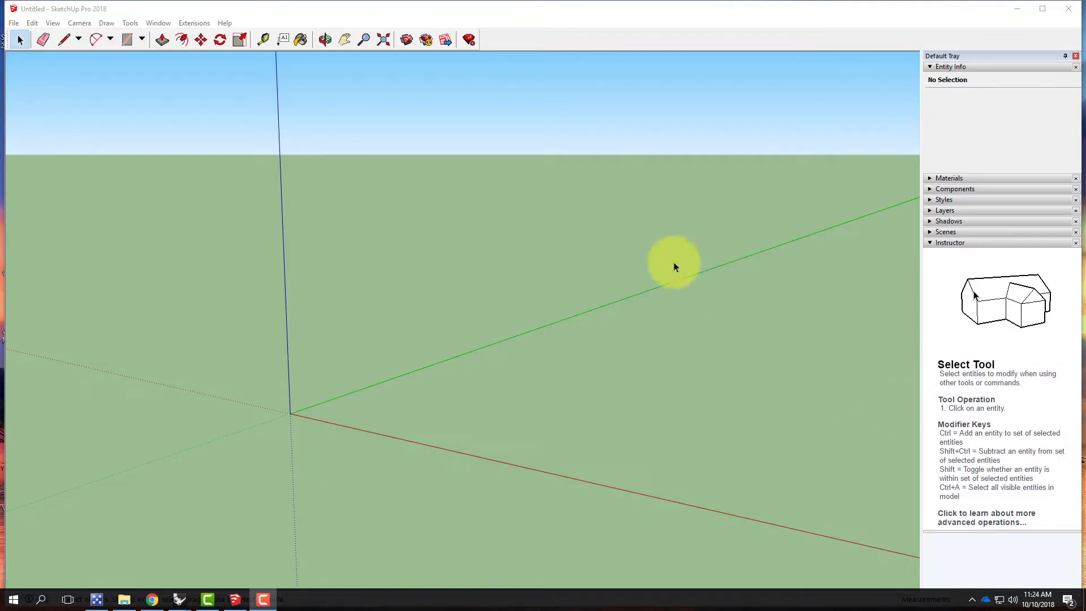
Step: Add a geo-location to the model by grabbing a near-square region of the hilly, wooded area from the satellite map
{"action": "left_click", "coordinate": [14, 23]}
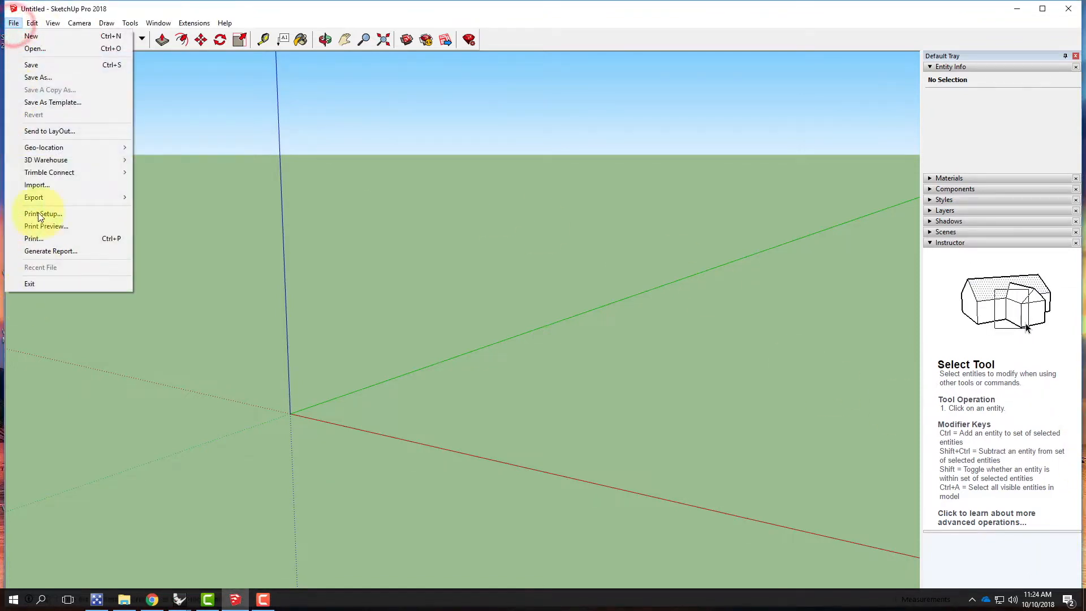
{"action": "mouse_move", "coordinate": [38, 148]}
{"action": "left_click", "coordinate": [191, 148]}
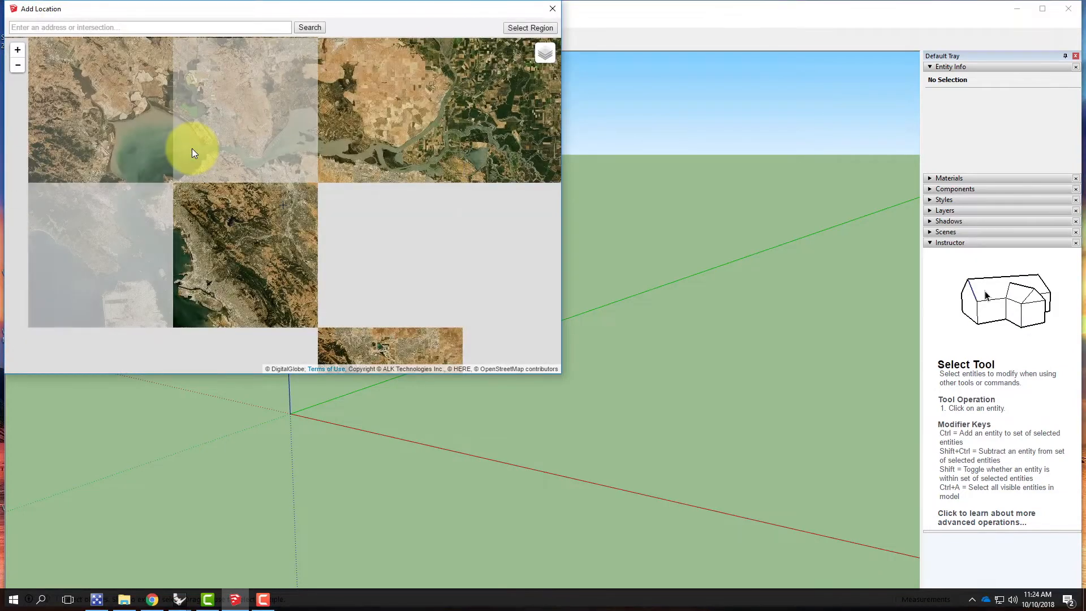
{"action": "scroll", "coordinate": [359, 250], "scroll_direction": "up", "scroll_amount": 5}
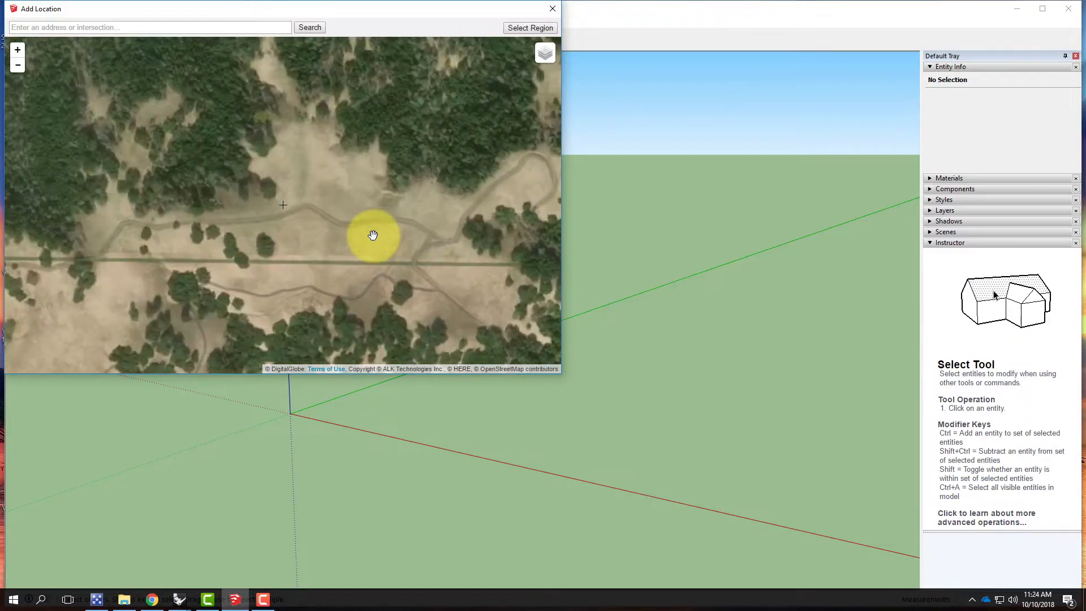
{"action": "scroll", "coordinate": [370, 236], "scroll_direction": "down", "scroll_amount": 1}
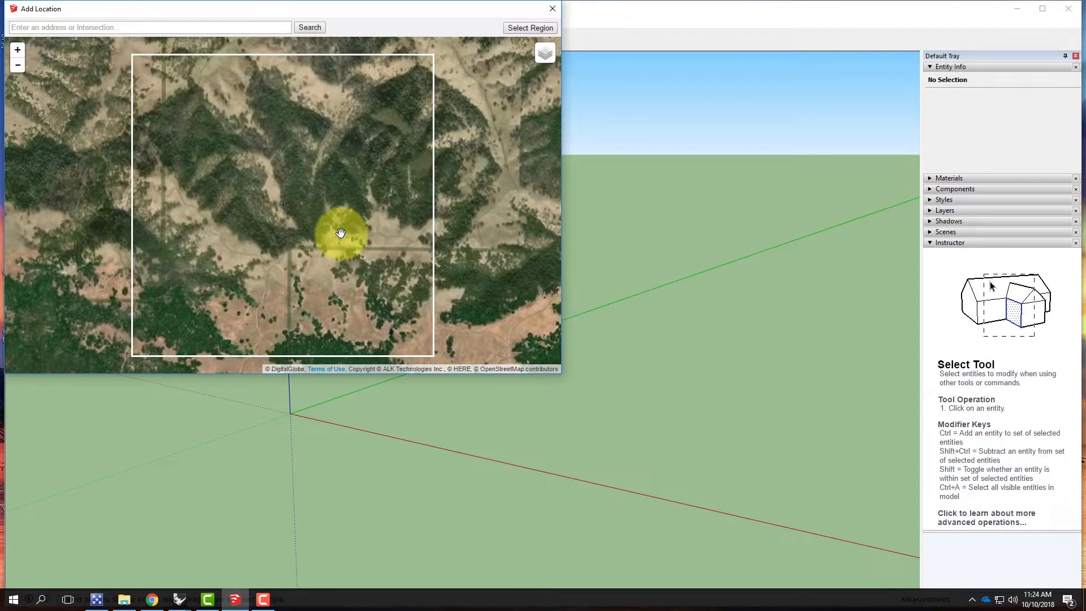
{"action": "mouse_move", "coordinate": [526, 57]}
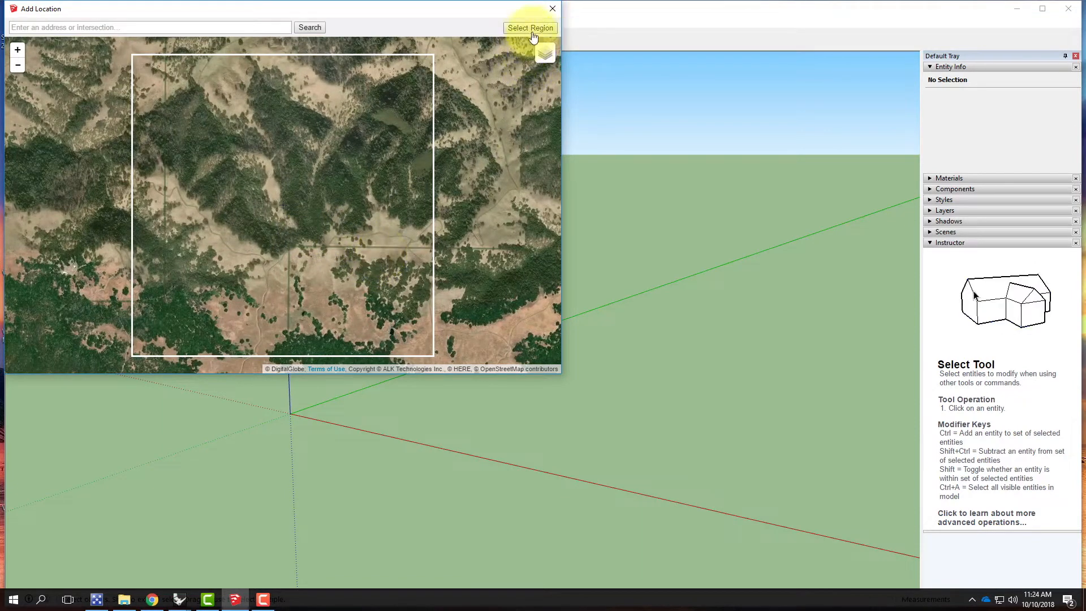
{"action": "left_click", "coordinate": [531, 28]}
{"action": "left_click", "coordinate": [133, 76]}
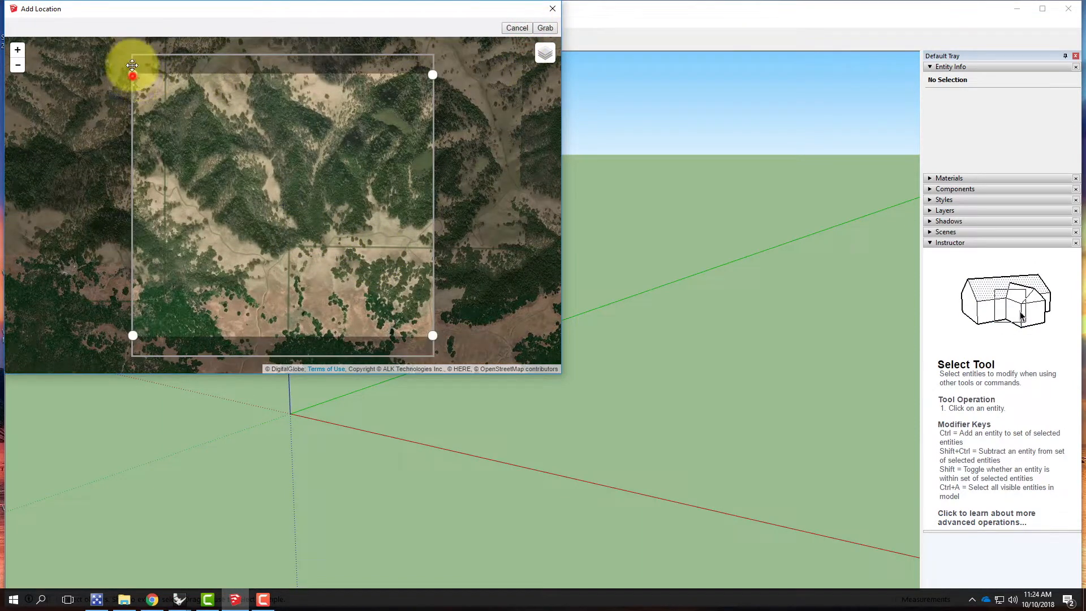
{"action": "left_click", "coordinate": [544, 28]}
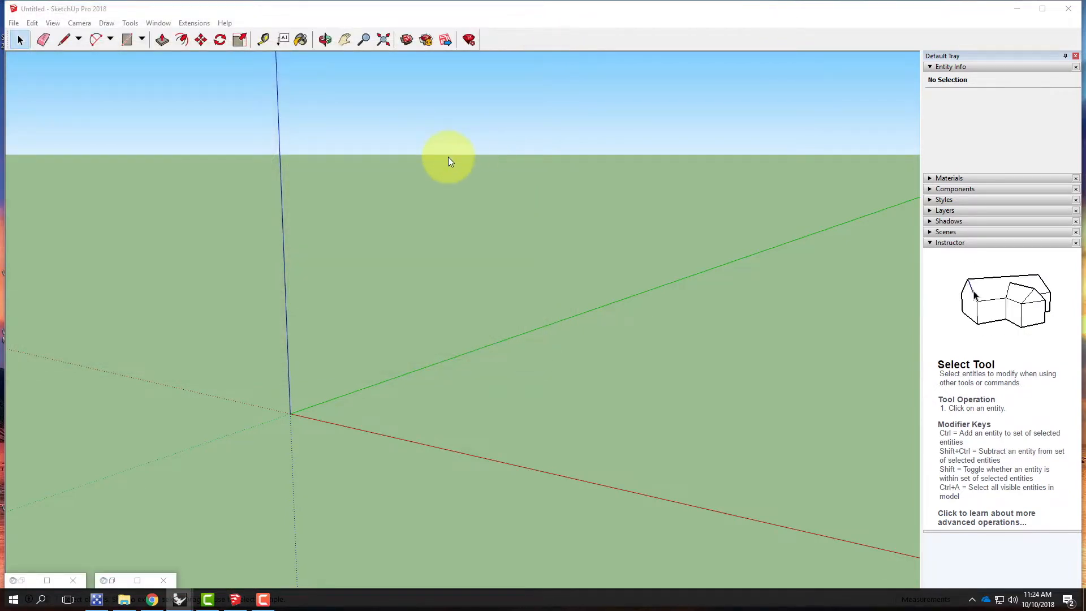
Step: Show the 3D terrain of the imported location in place of the flat imagery
{"action": "left_click", "coordinate": [14, 23]}
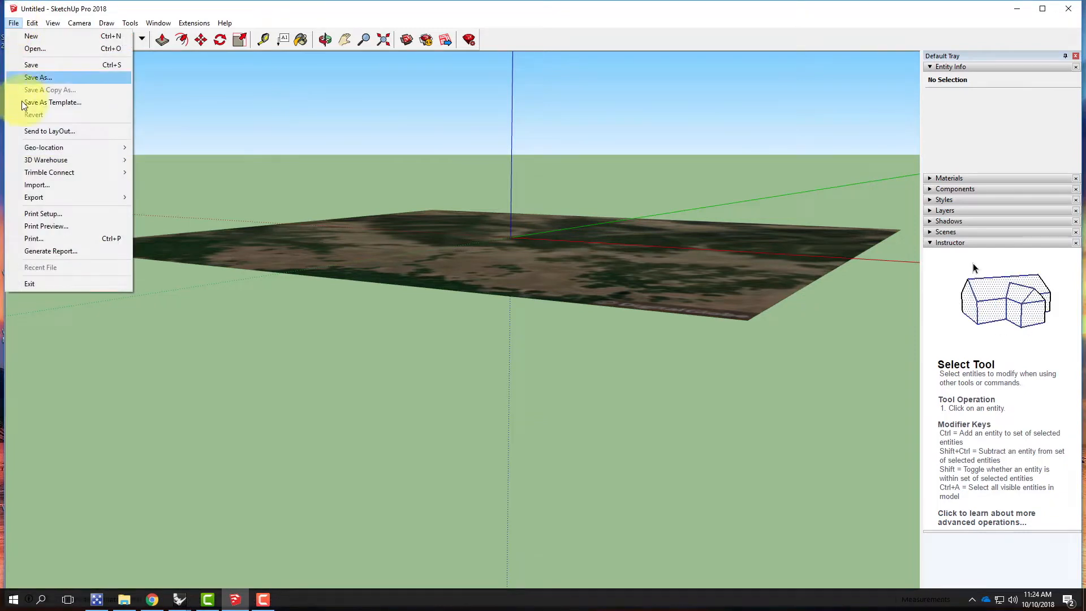
{"action": "mouse_move", "coordinate": [35, 150]}
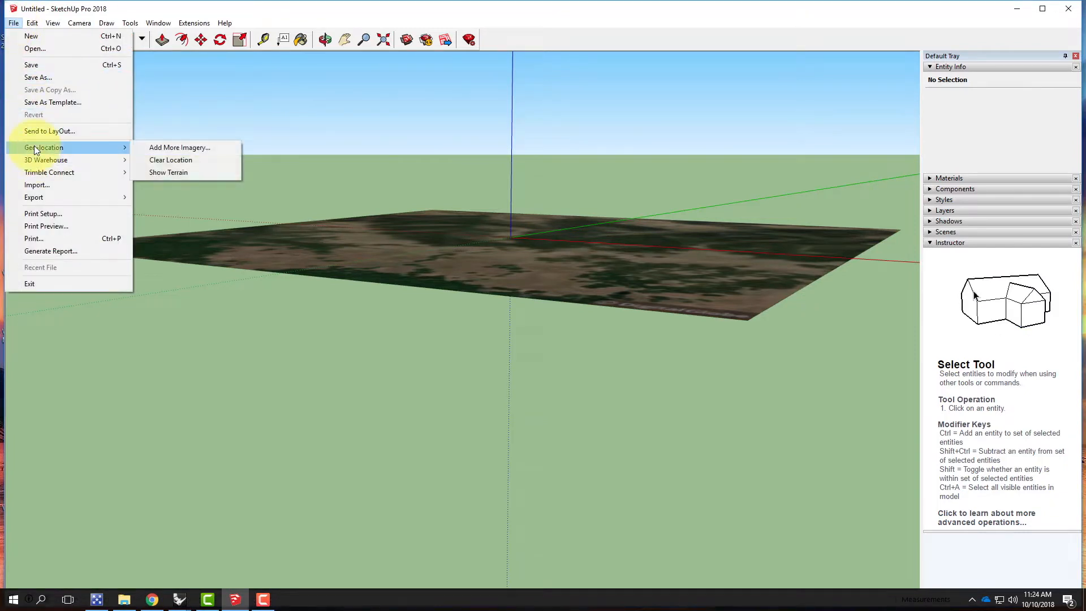
{"action": "left_click", "coordinate": [158, 173]}
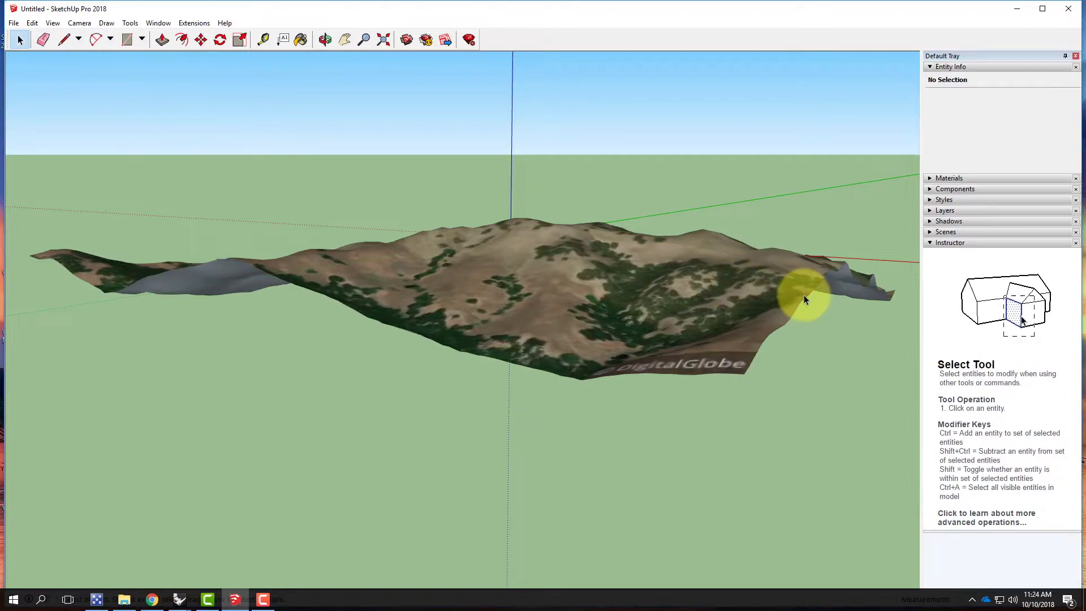
{"action": "middle_click_drag", "start_coordinate": [842, 331], "coordinate": [797, 445]}
{"action": "middle_click_drag", "start_coordinate": [163, 224], "coordinate": [481, 328]}
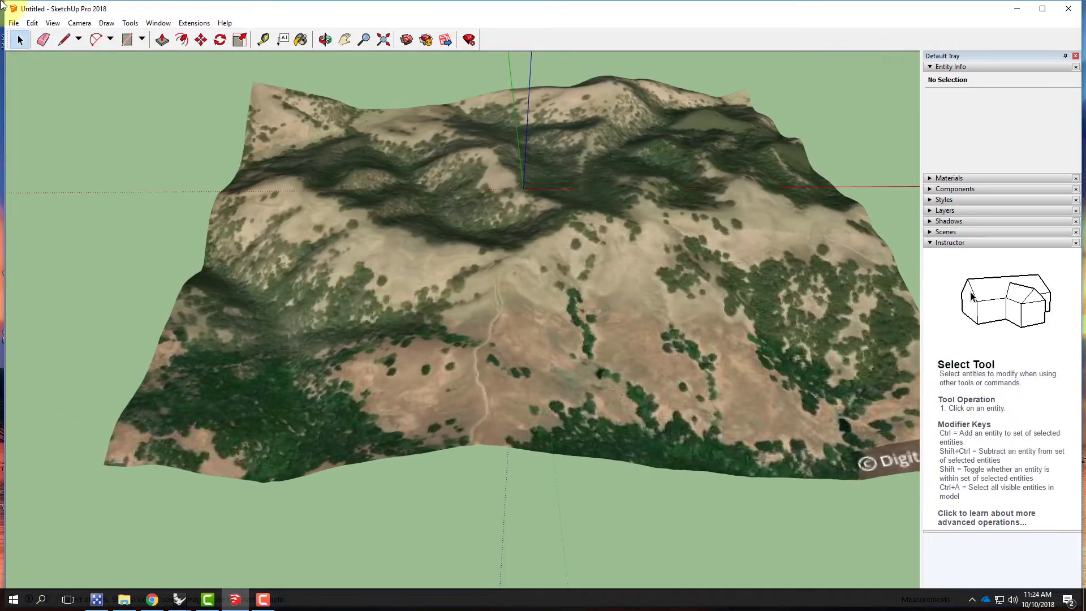
Step: Start saving the terrain model under a new name, with SketchUp Version 2013 (*.skp) as the file type
{"action": "left_click", "coordinate": [14, 22]}
{"action": "left_click", "coordinate": [32, 76]}
{"action": "left_click", "coordinate": [150, 279]}
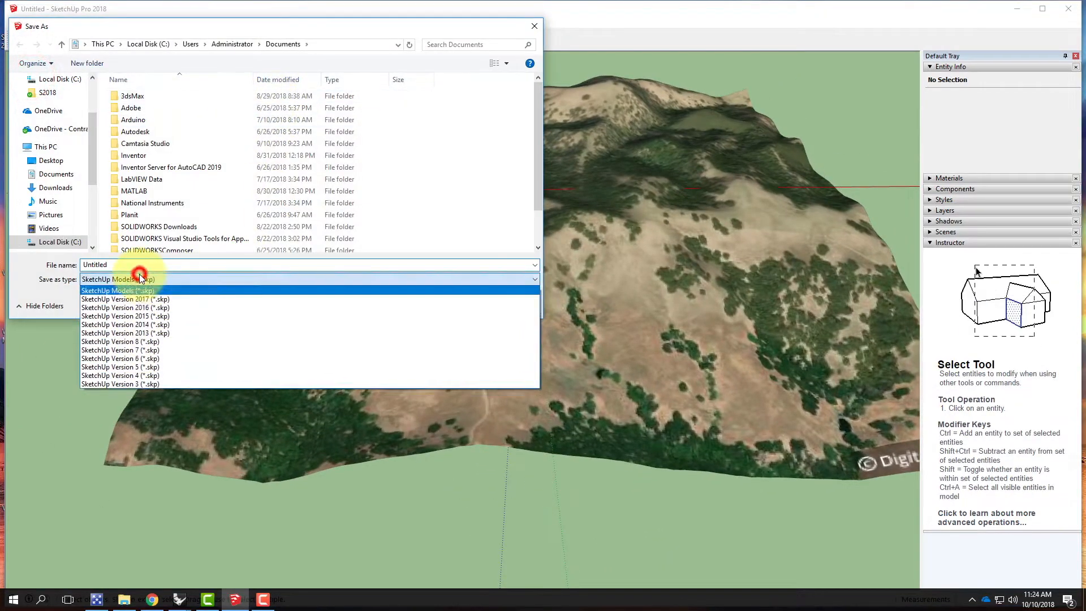
{"action": "left_click", "coordinate": [163, 333]}
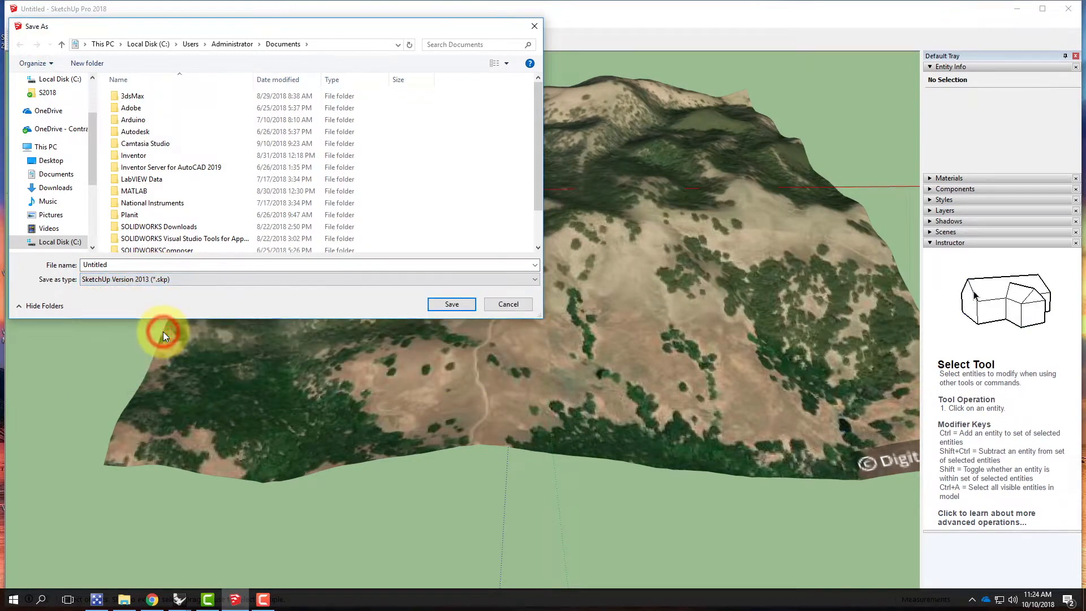
Step: Save the model as mtdiablo04 in the OneDrive folder Live Demonstrations, Live - A136 Exercises, Ex213 - Topographic Models (Day 2)
{"action": "left_click", "coordinate": [58, 129]}
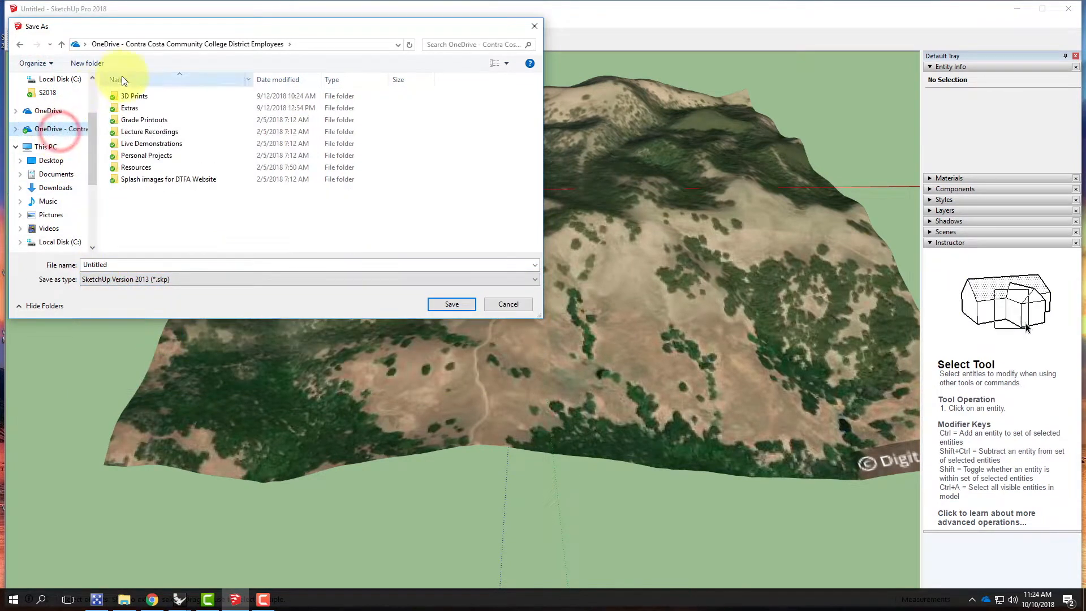
{"action": "double_click", "coordinate": [145, 143]}
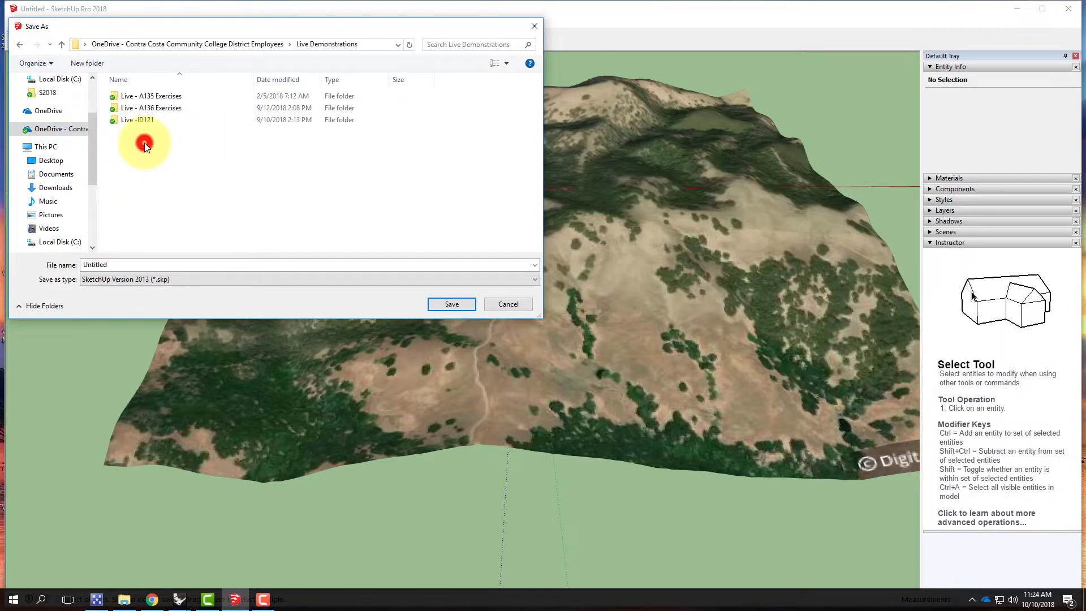
{"action": "double_click", "coordinate": [144, 108]}
{"action": "scroll", "coordinate": [181, 237], "scroll_direction": "down", "scroll_amount": 1}
{"action": "double_click", "coordinate": [164, 186]}
{"action": "double_click", "coordinate": [116, 266]}
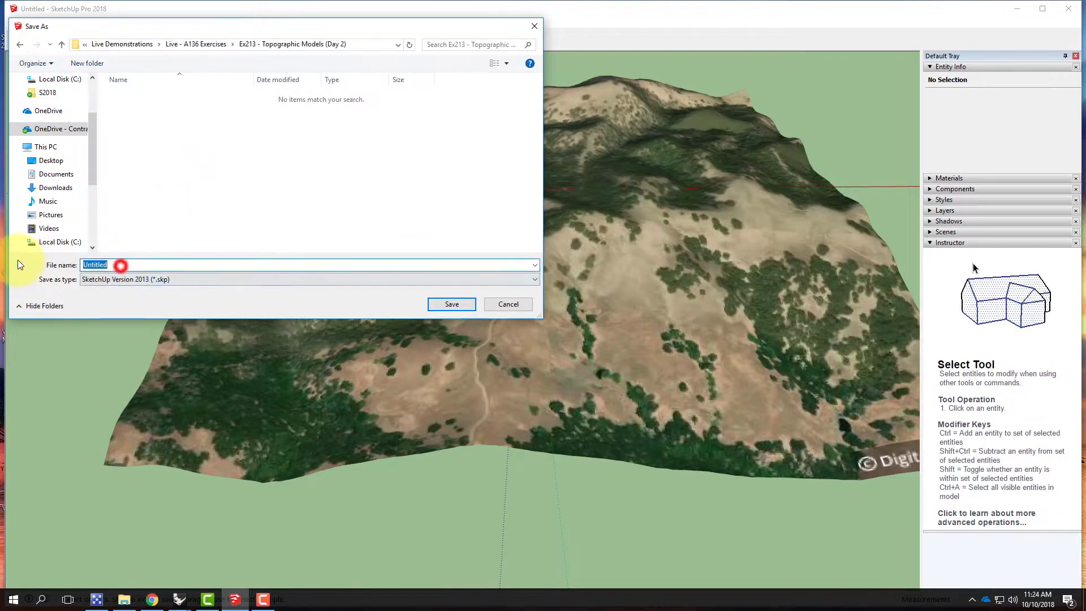
{"action": "type", "text": "mtdi"}
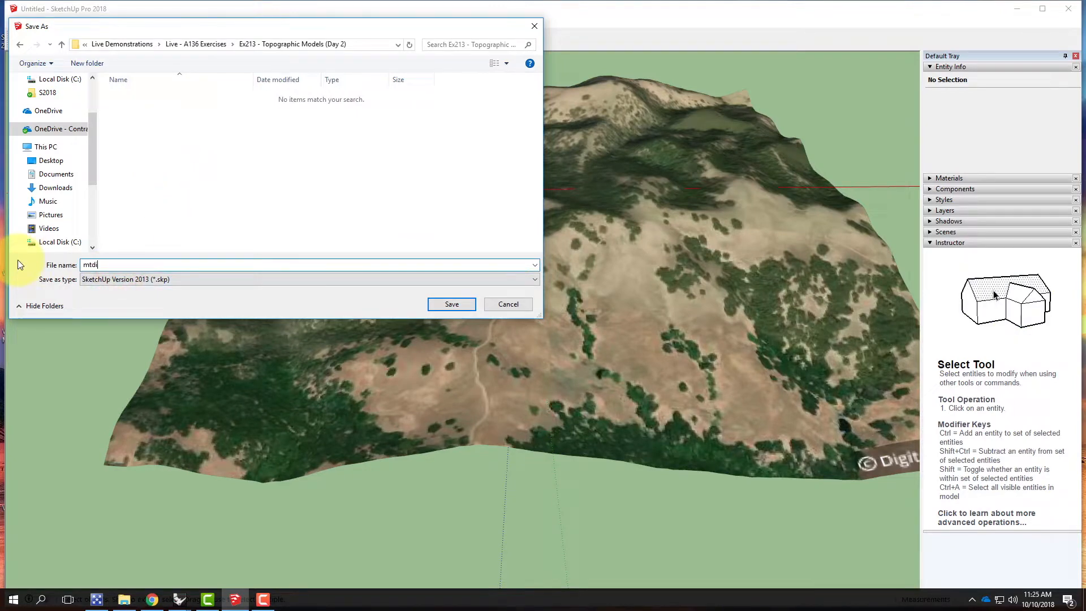
{"action": "type", "text": "ablo04"}
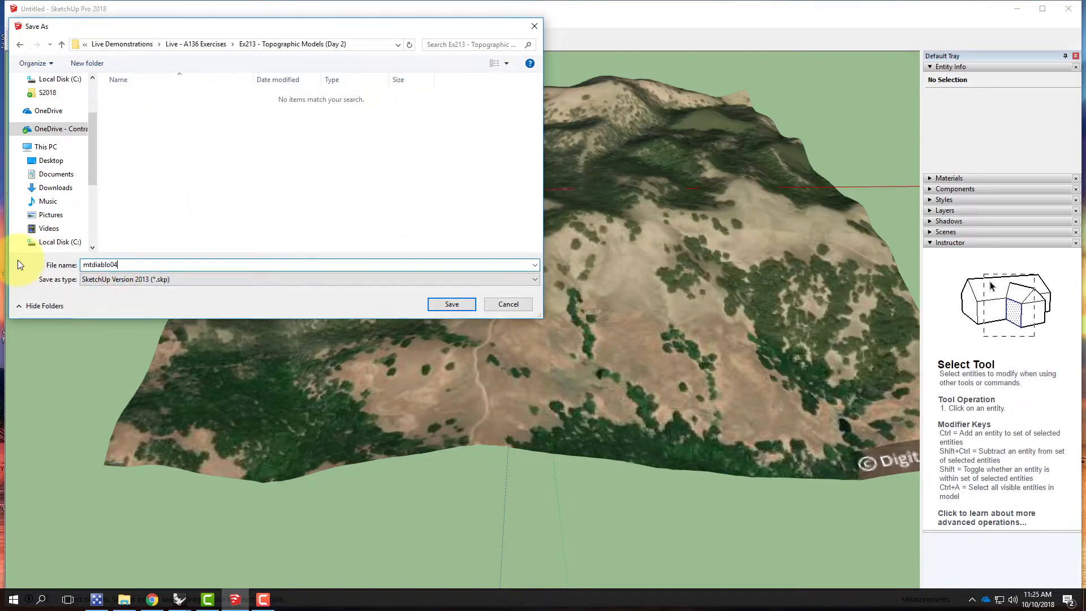
{"action": "left_click", "coordinate": [441, 305]}
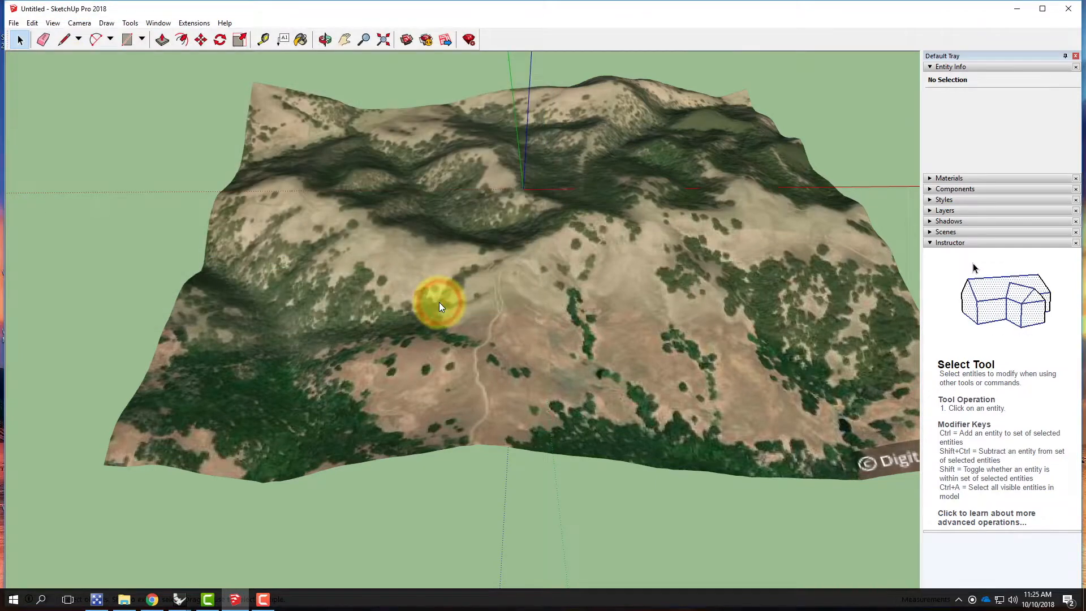
Step: Switch to Rhinoceros 5 (64-bit), start a model from the Large Objects - Inches template and maximize its window
{"action": "left_click", "coordinate": [1018, 10]}
{"action": "double_click", "coordinate": [540, 21]}
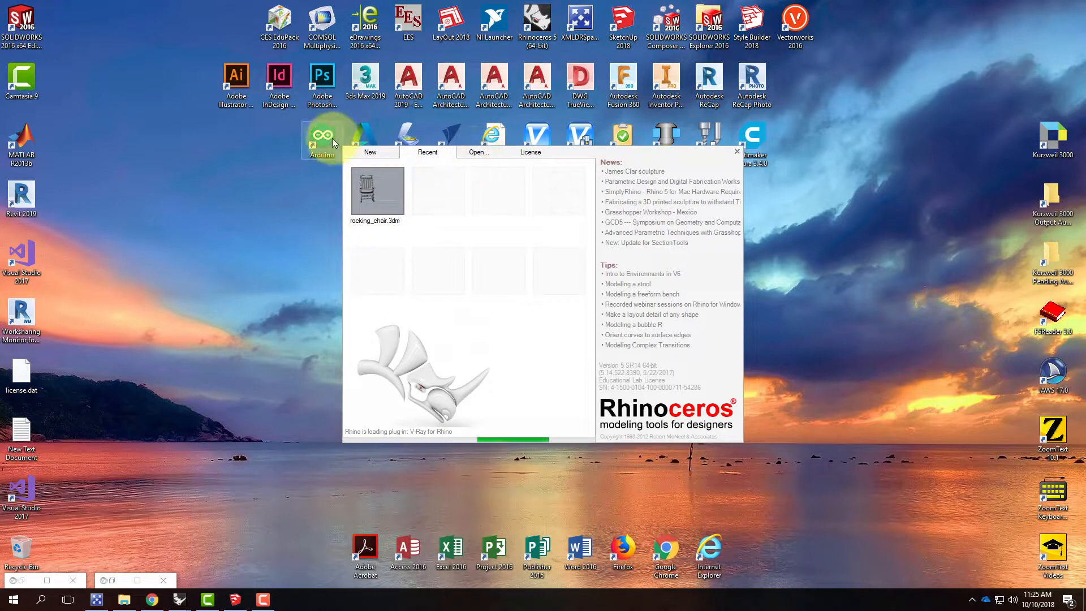
{"action": "left_click", "coordinate": [373, 153]}
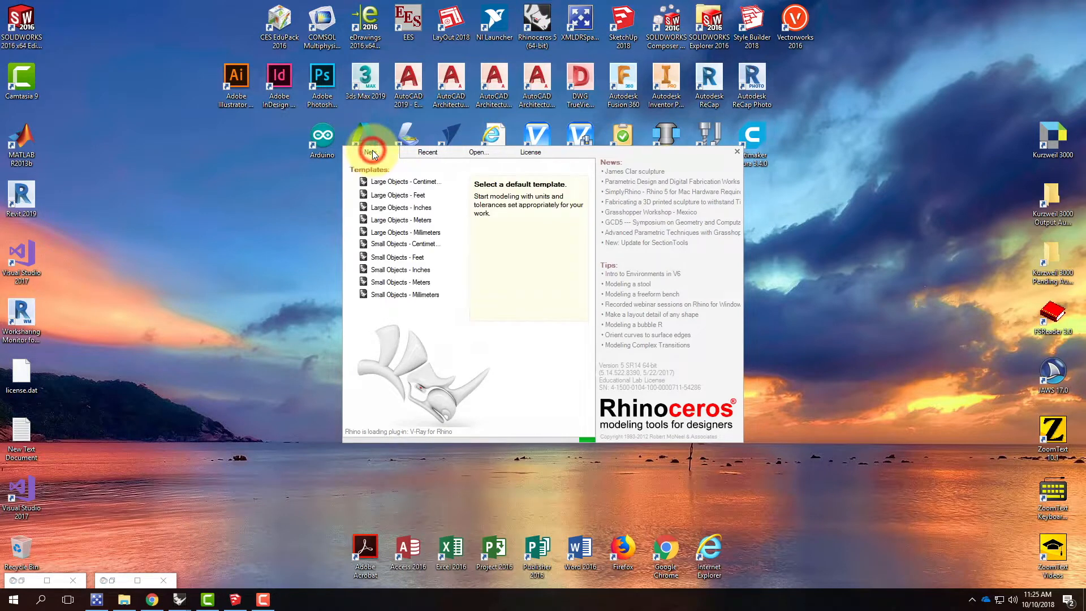
{"action": "left_click", "coordinate": [405, 208]}
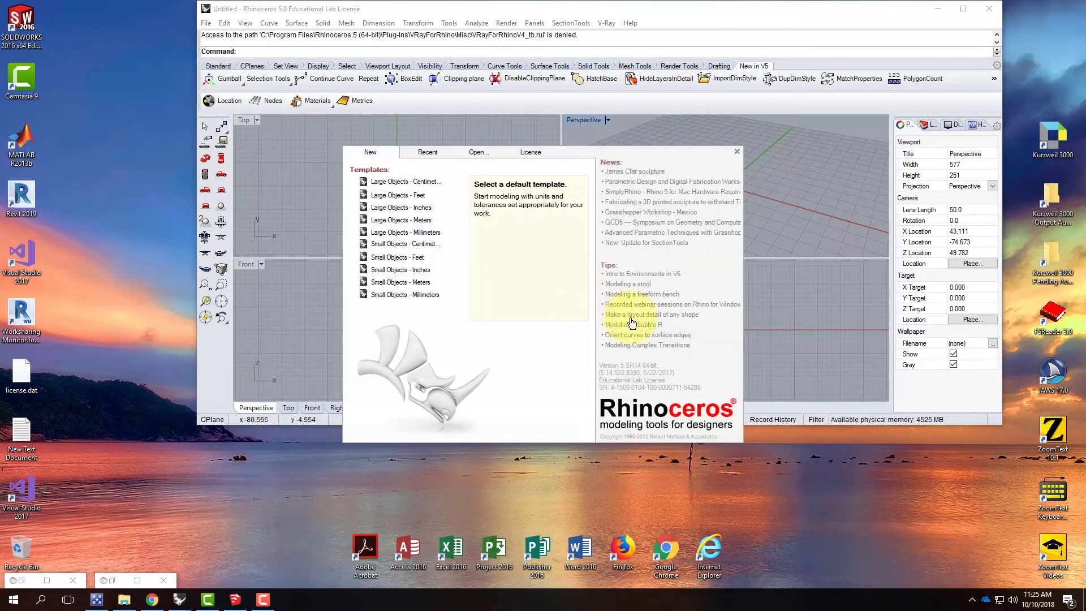
{"action": "left_click", "coordinate": [411, 208]}
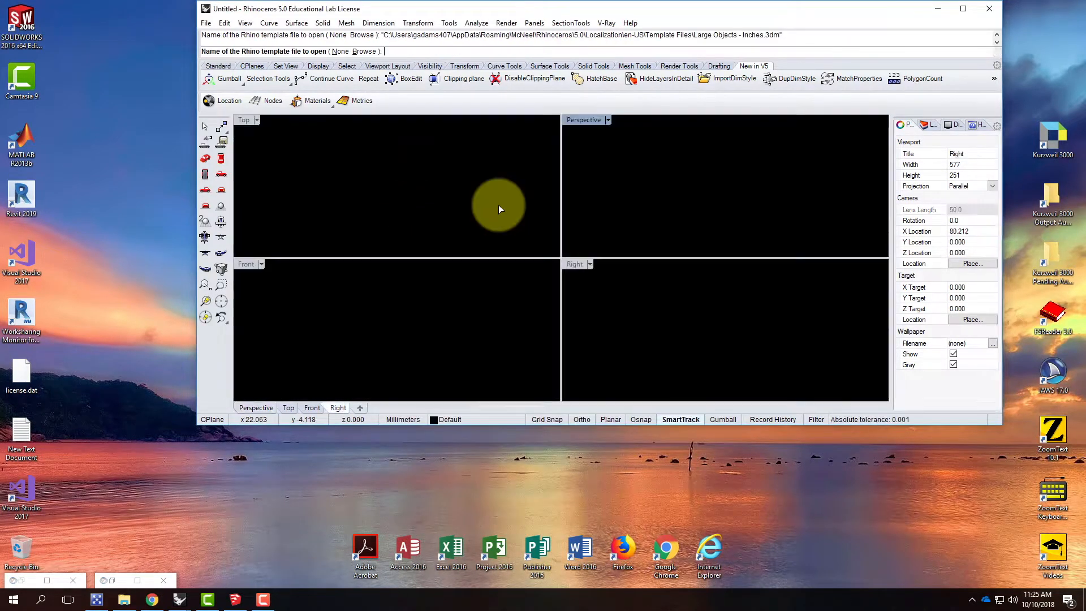
{"action": "left_click", "coordinate": [965, 9]}
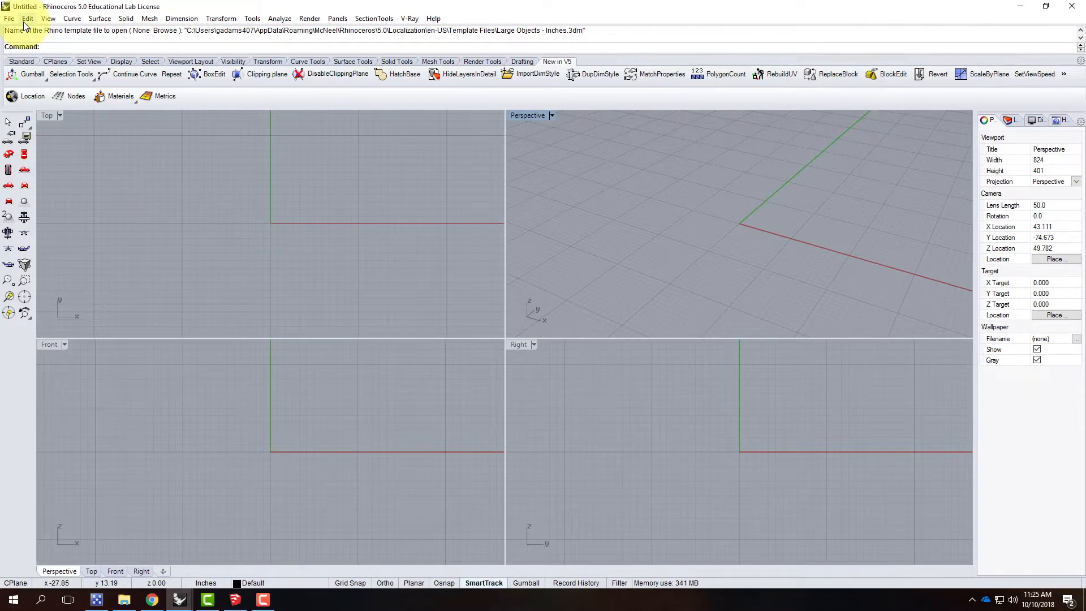
Step: Start a file import and browse to the Ex213 - Topographic Models (Day 2) folder under Live - A136 Exercises on OneDrive
{"action": "left_click", "coordinate": [8, 19]}
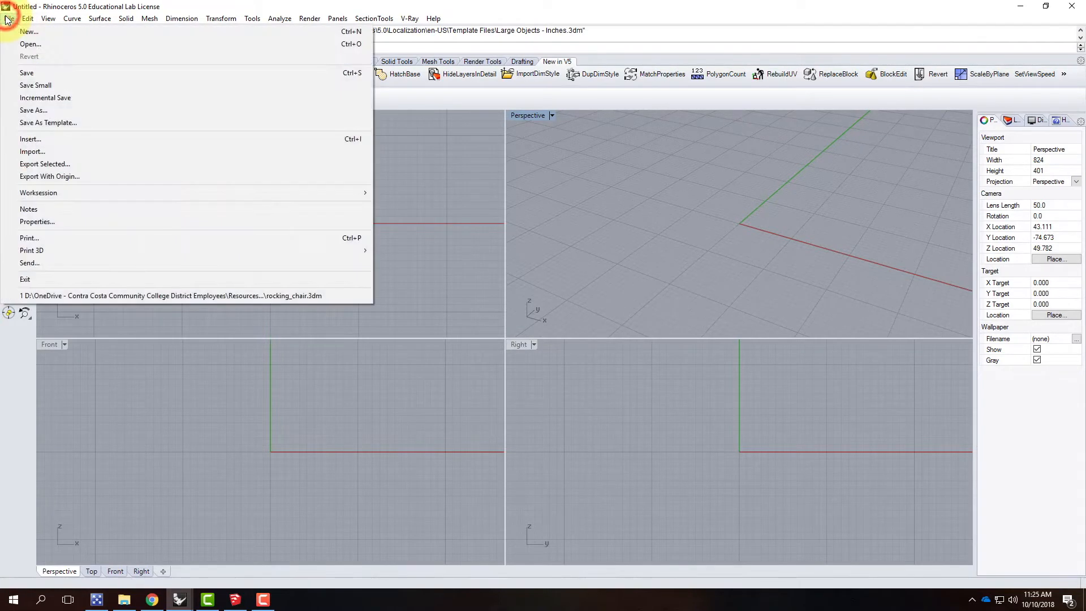
{"action": "left_click", "coordinate": [35, 151]}
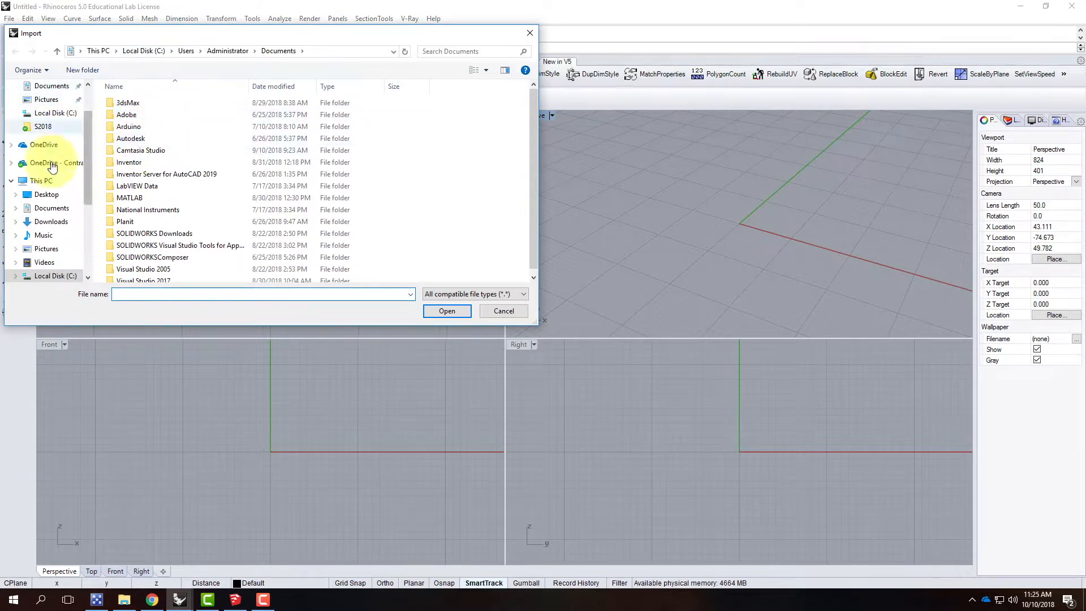
{"action": "scroll", "coordinate": [53, 280], "scroll_direction": "down", "scroll_amount": 2}
{"action": "scroll", "coordinate": [53, 283], "scroll_direction": "down", "scroll_amount": 2}
{"action": "left_click", "coordinate": [56, 212]}
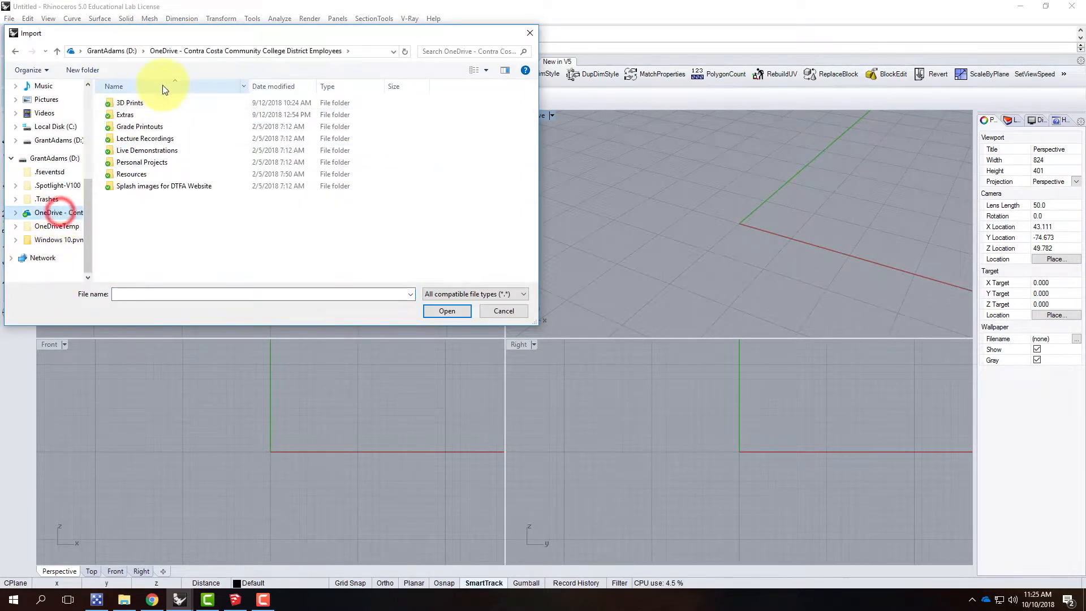
{"action": "double_click", "coordinate": [147, 151]}
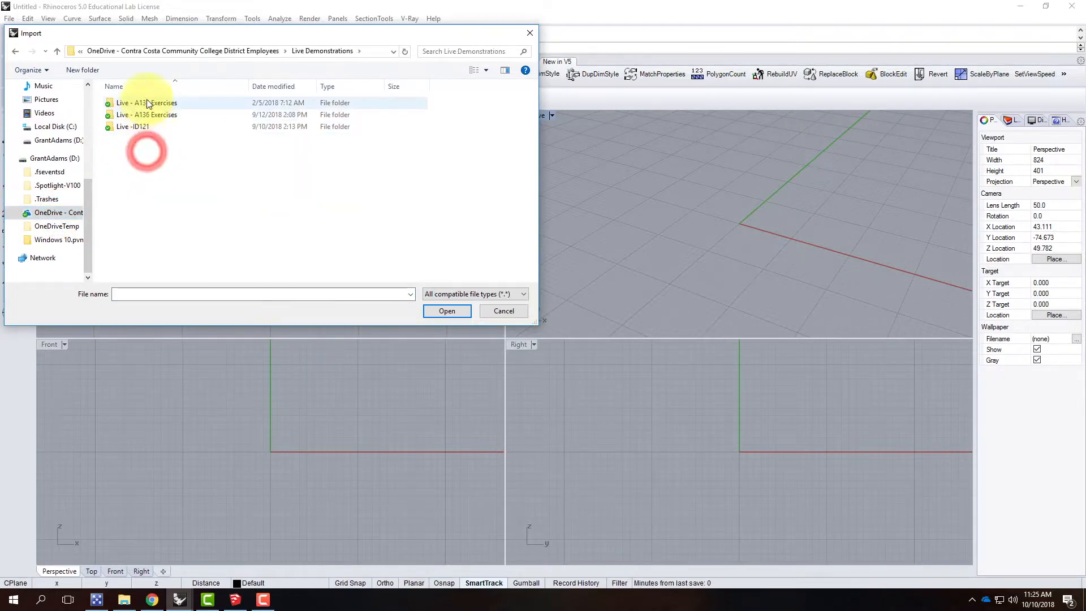
{"action": "double_click", "coordinate": [143, 115]}
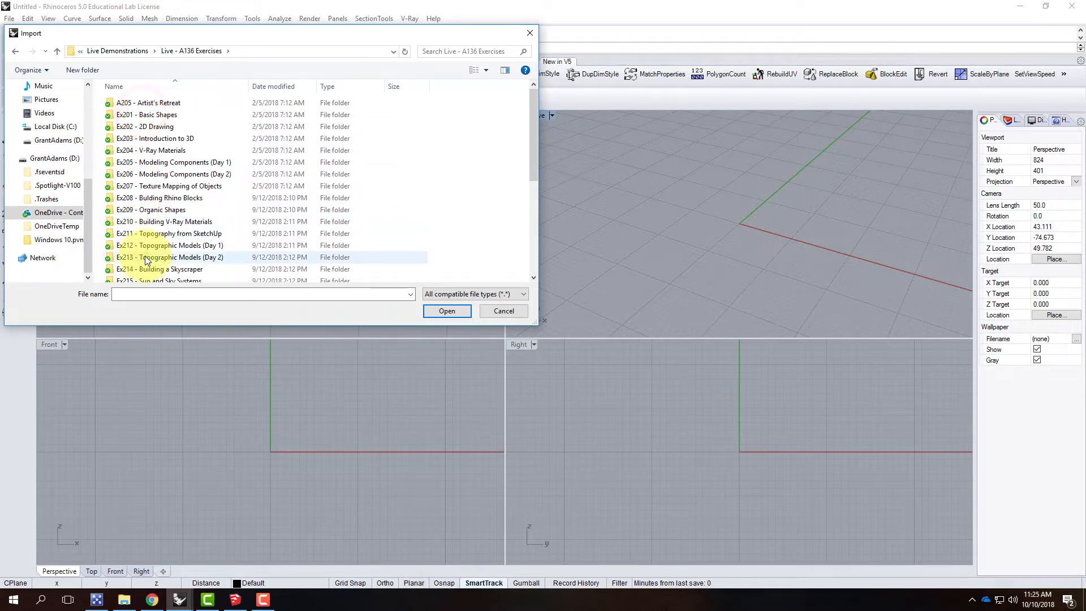
{"action": "double_click", "coordinate": [145, 254]}
Step: Import mtdiablo04 with faces as mesh, edges and faces joined, a 22.5 degree weld angle and embedded textures
{"action": "left_click", "coordinate": [134, 126]}
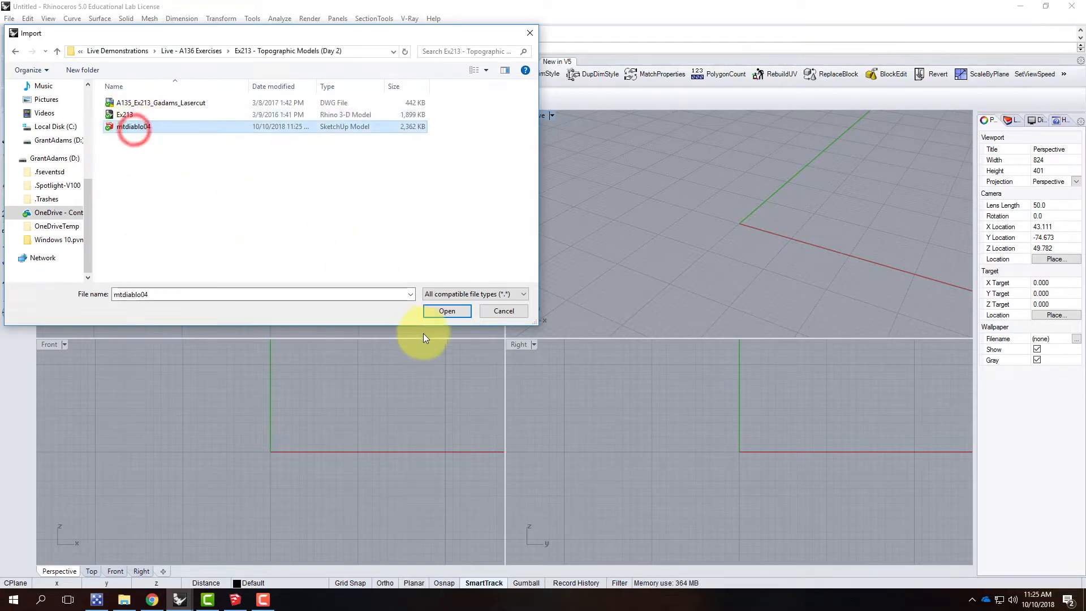
{"action": "left_click", "coordinate": [463, 311]}
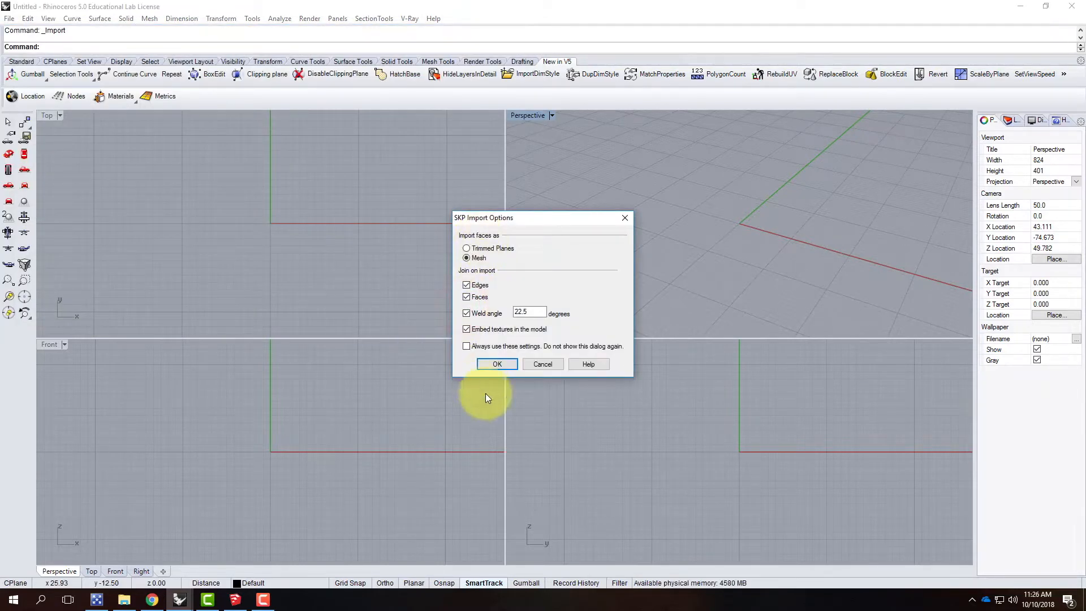
{"action": "left_click_drag", "start_coordinate": [510, 221], "coordinate": [420, 219]}
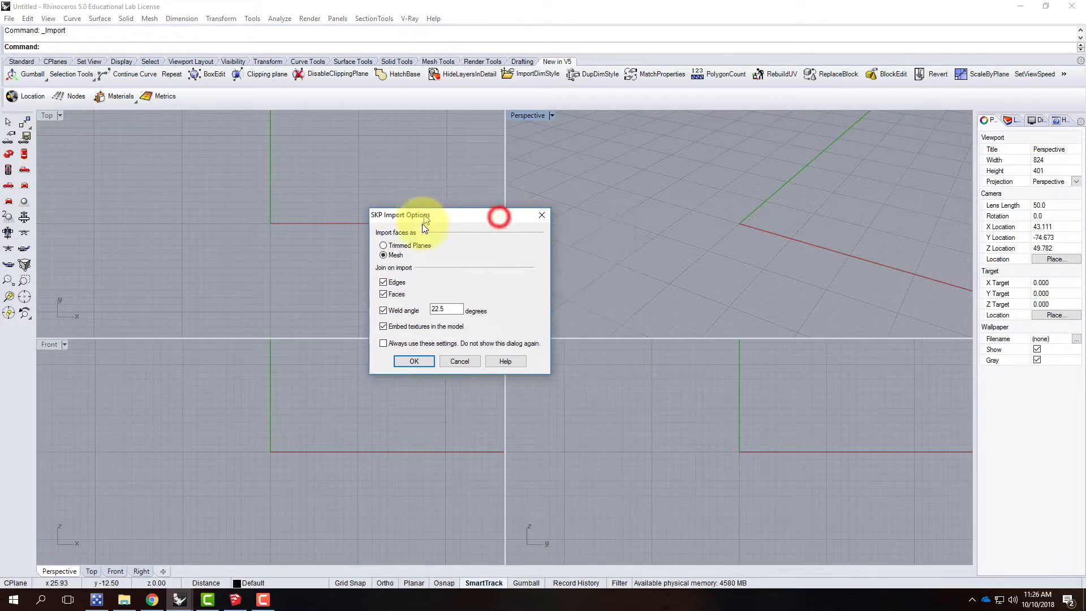
{"action": "left_click", "coordinate": [421, 363]}
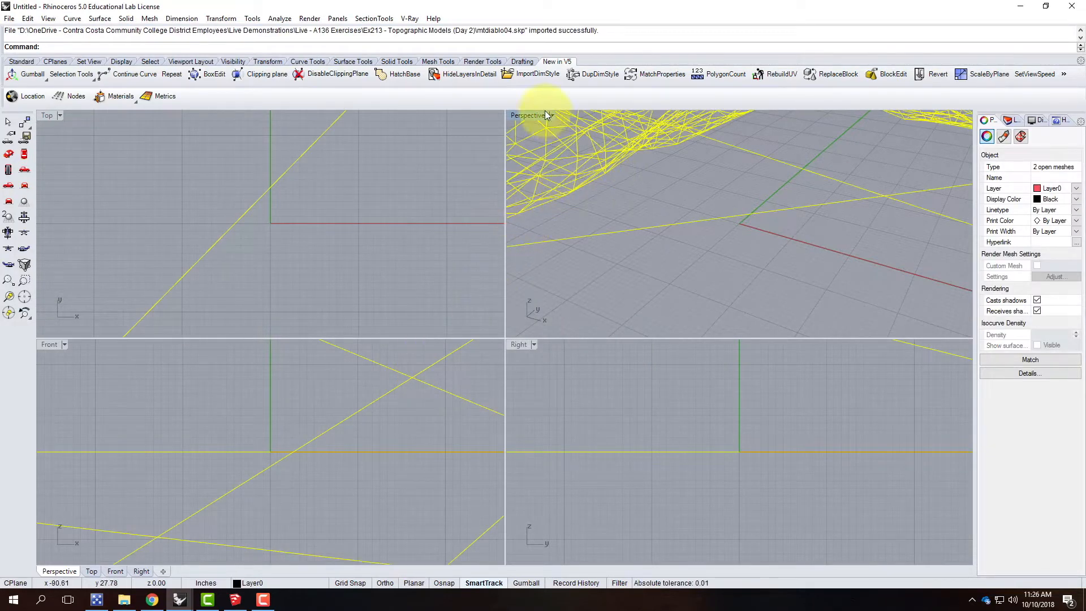
Step: Maximize the Perspective viewport to frame the imported terrain and deselect the meshes
{"action": "double_click", "coordinate": [525, 115]}
{"action": "scroll", "coordinate": [507, 260], "scroll_direction": "down", "scroll_amount": 5}
{"action": "scroll", "coordinate": [457, 300], "scroll_direction": "down", "scroll_amount": 6}
{"action": "scroll", "coordinate": [745, 372], "scroll_direction": "up", "scroll_amount": 2}
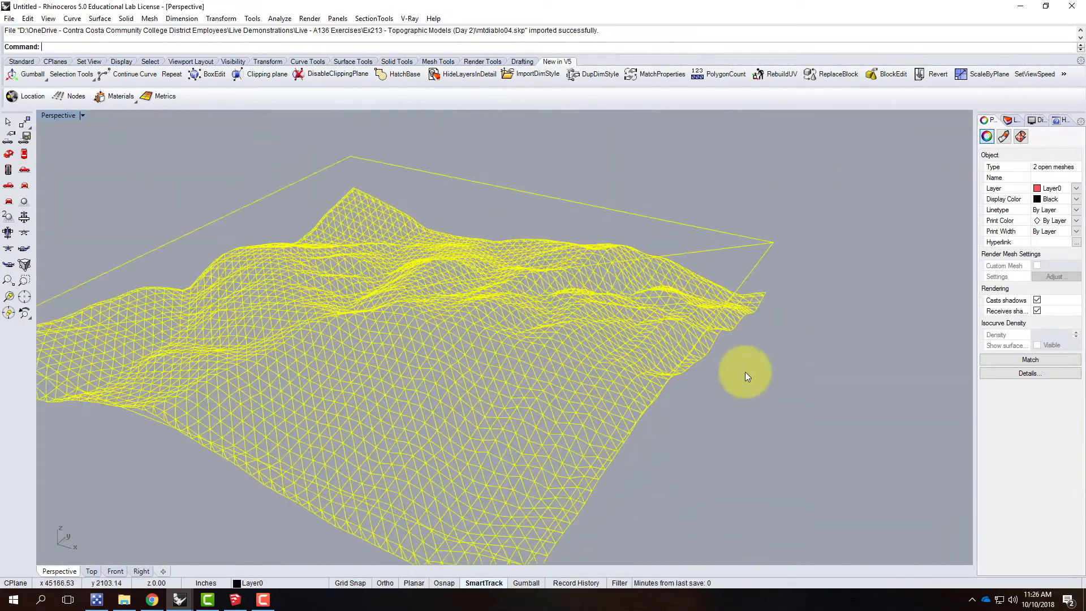
{"action": "left_click", "coordinate": [808, 398]}
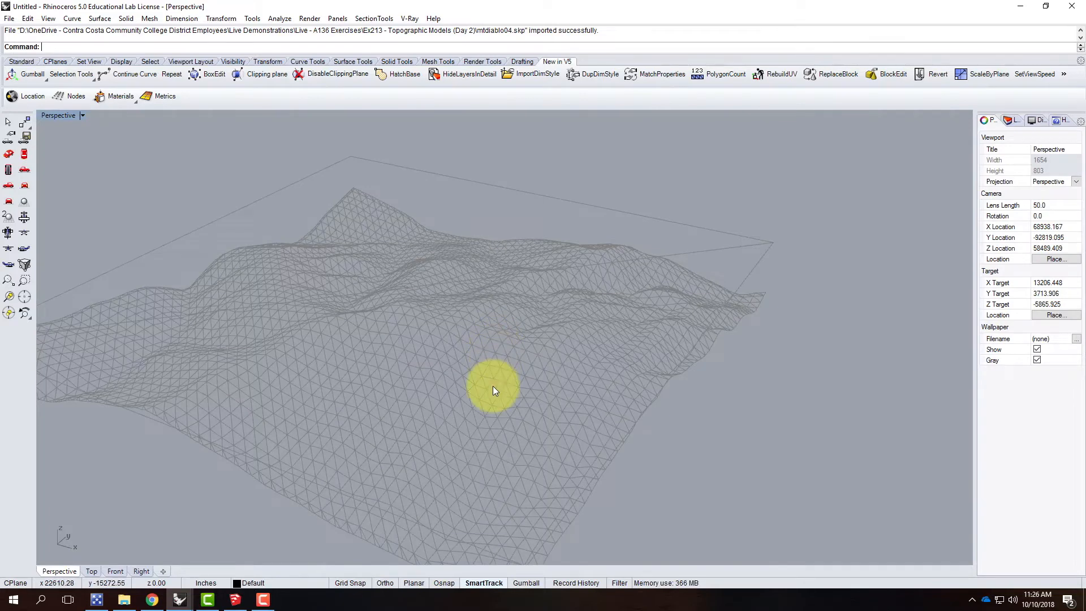
Step: Display the layer list and delete the flat rectangular object lying beneath the terrain mesh
{"action": "left_click", "coordinate": [493, 389]}
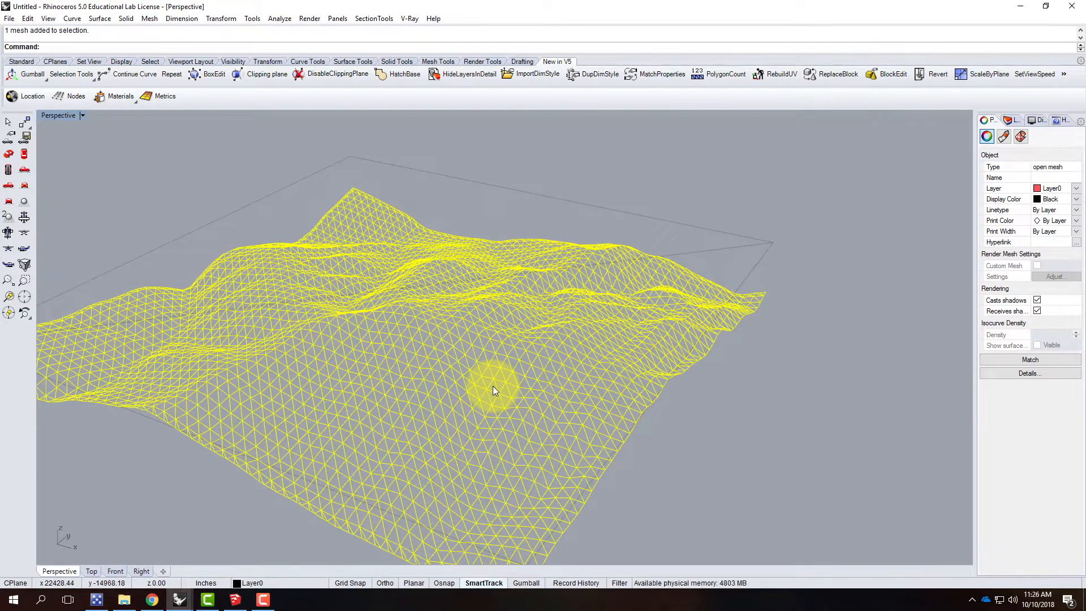
{"action": "left_click", "coordinate": [1009, 121]}
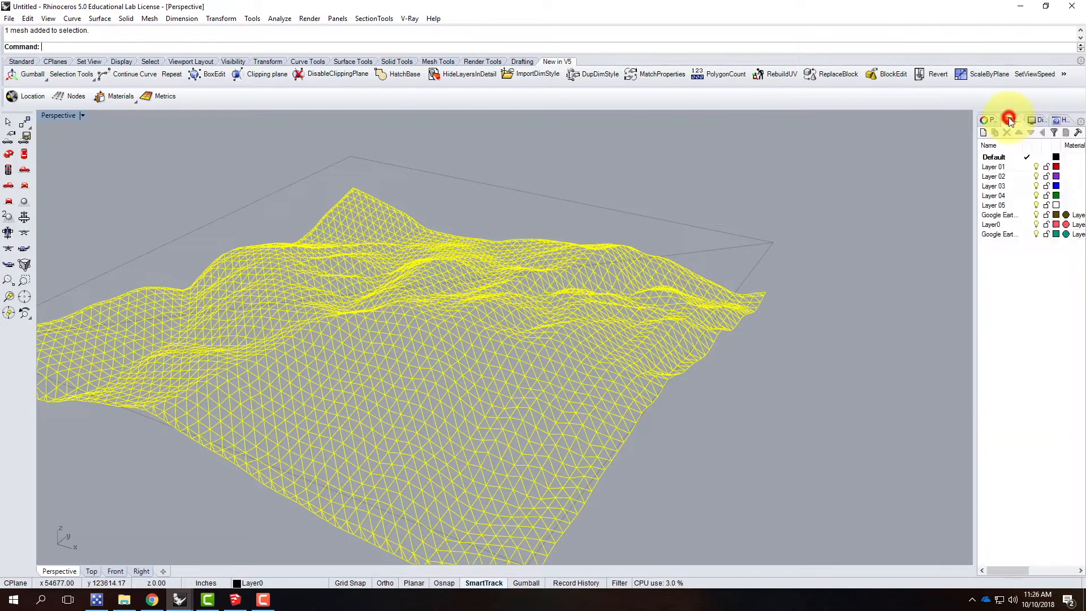
{"action": "left_click", "coordinate": [938, 205]}
{"action": "left_click", "coordinate": [755, 246]}
{"action": "key", "text": "Delete"}
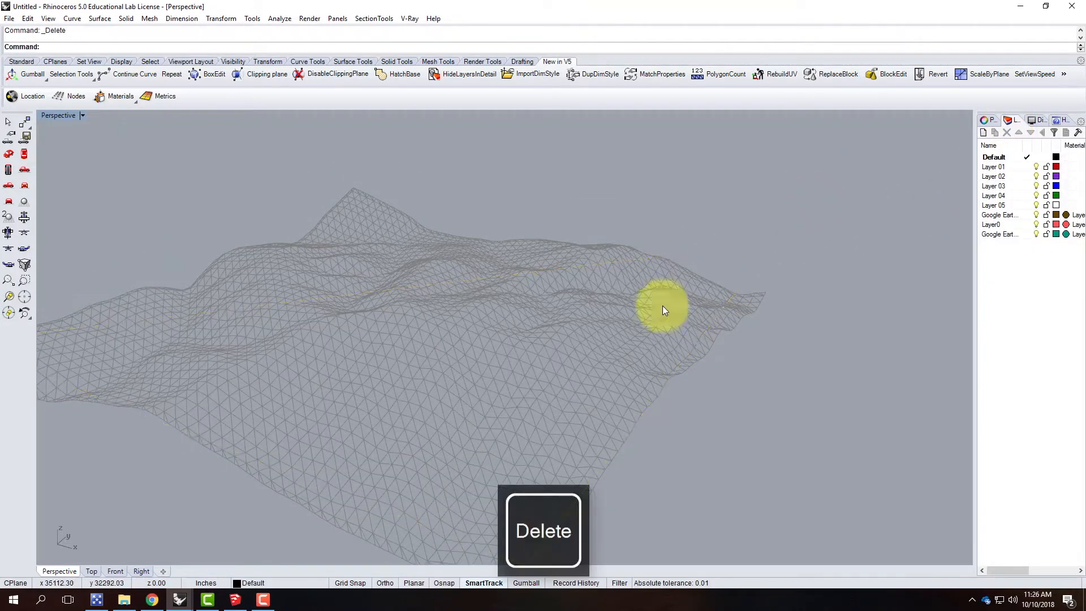
Step: Create a layer named SketchUp and move the terrain mesh onto it
{"action": "left_click", "coordinate": [502, 373]}
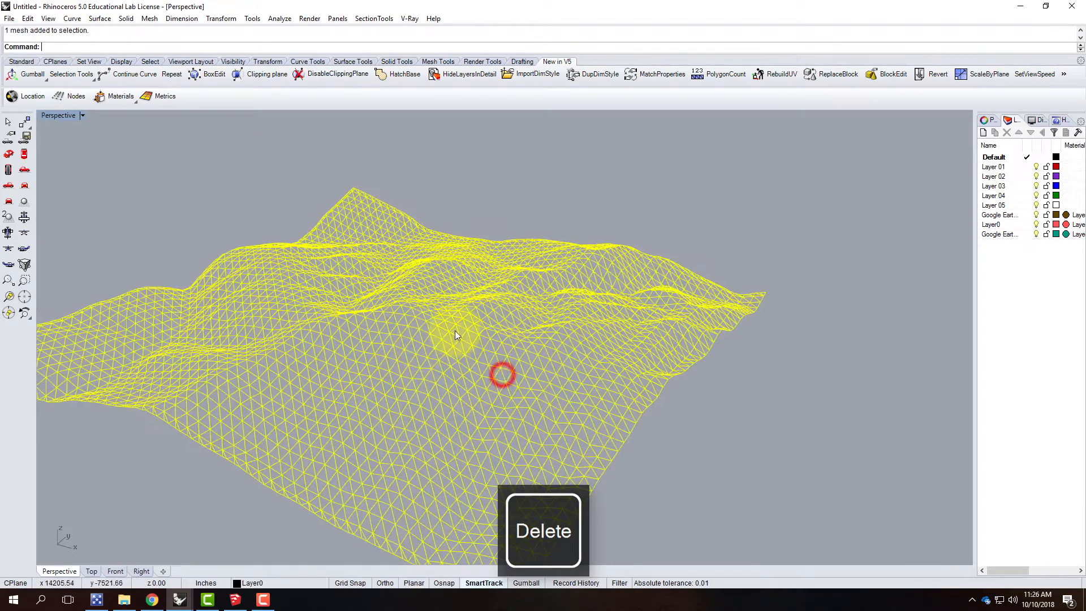
{"action": "left_click", "coordinate": [983, 132]}
{"action": "type", "text": "Skte"}
{"action": "key", "text": "BackSpace"}
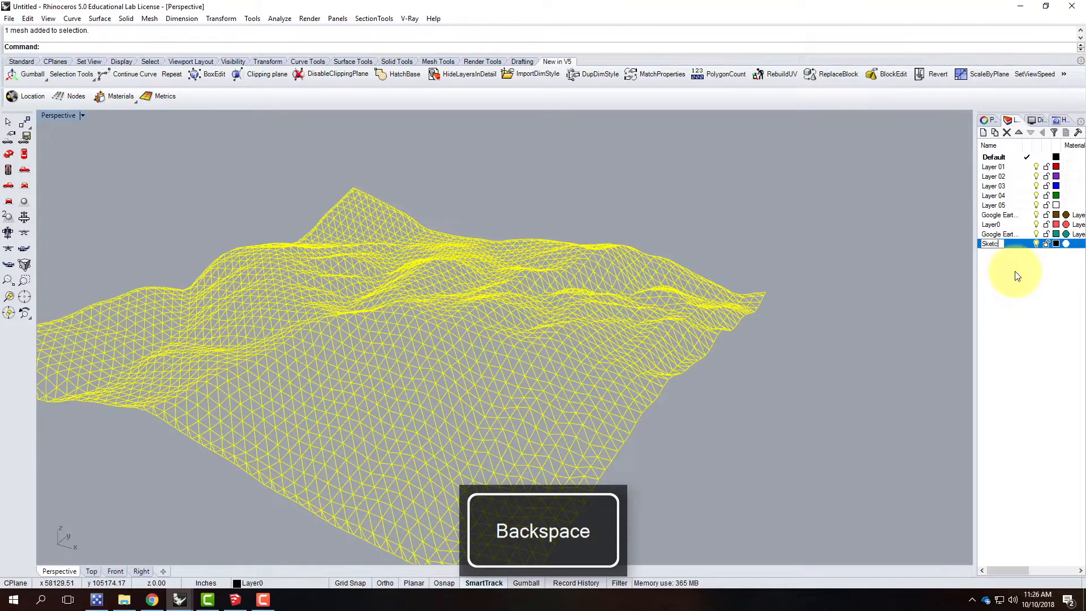
{"action": "key", "text": "Return"}
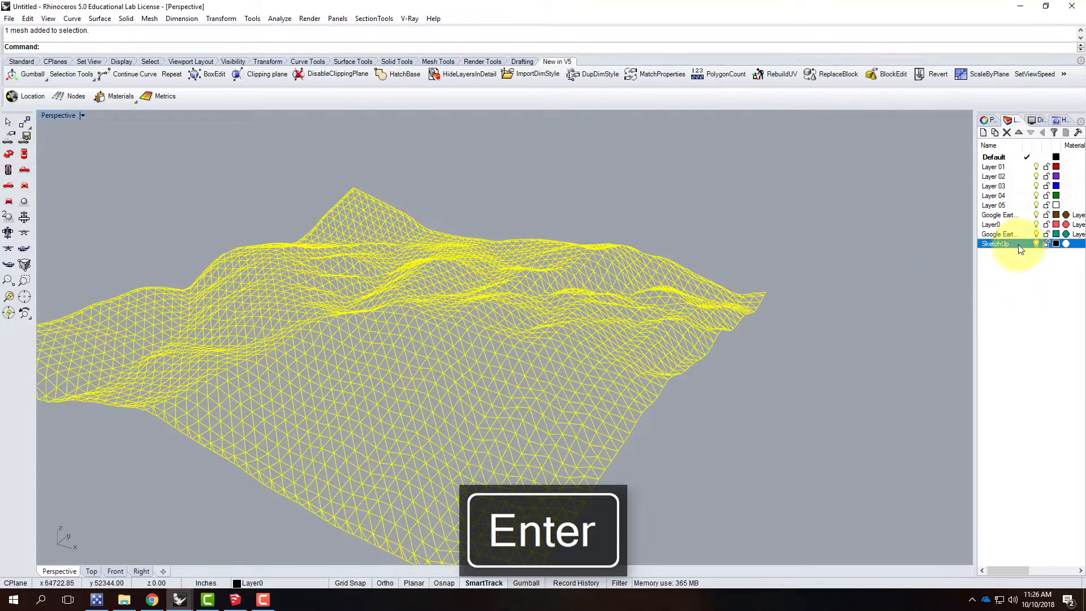
{"action": "right_click", "coordinate": [1018, 244]}
{"action": "left_click", "coordinate": [1016, 441]}
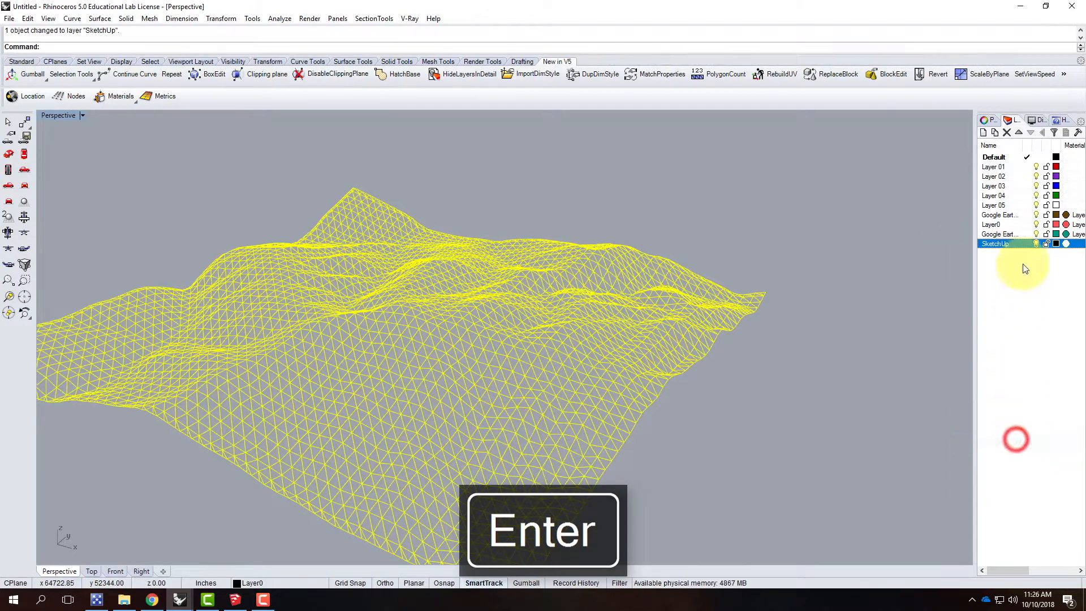
Step: Delete Layer 01 to Layer 05, Layer0 and both Google Earth layers, keeping only Default and SketchUp
{"action": "left_click", "coordinate": [1014, 235]}
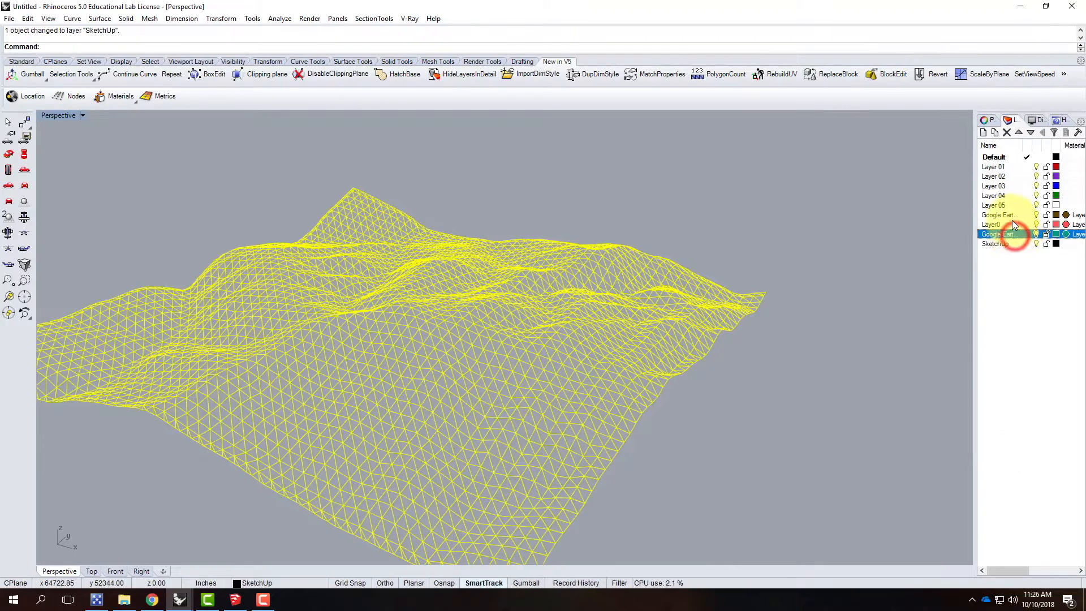
{"action": "left_click", "coordinate": [995, 169], "text": "shift"}
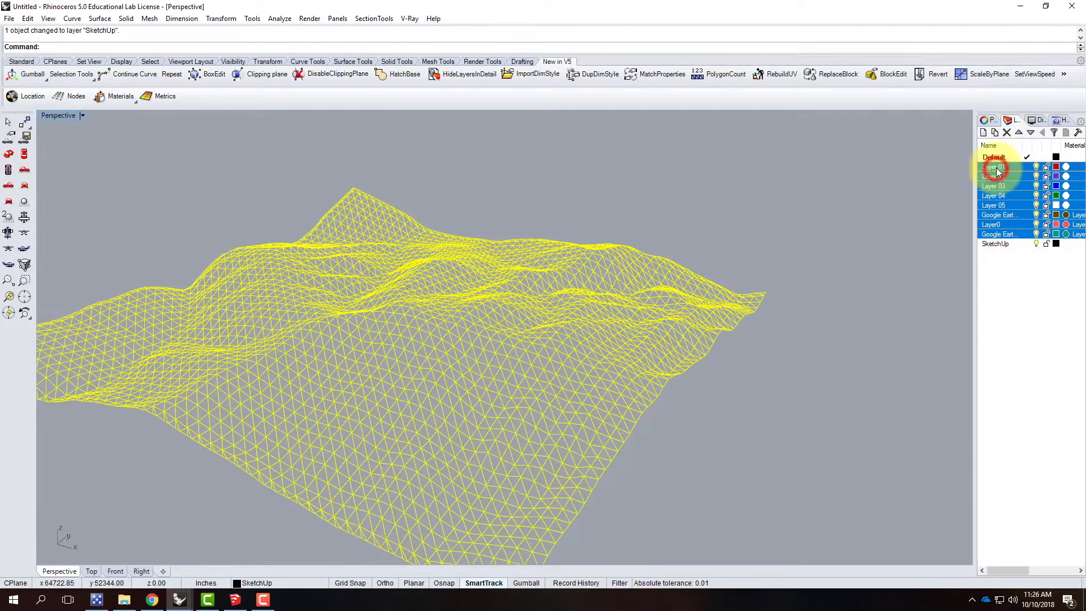
{"action": "left_click", "coordinate": [1008, 133]}
{"action": "left_click", "coordinate": [1004, 170]}
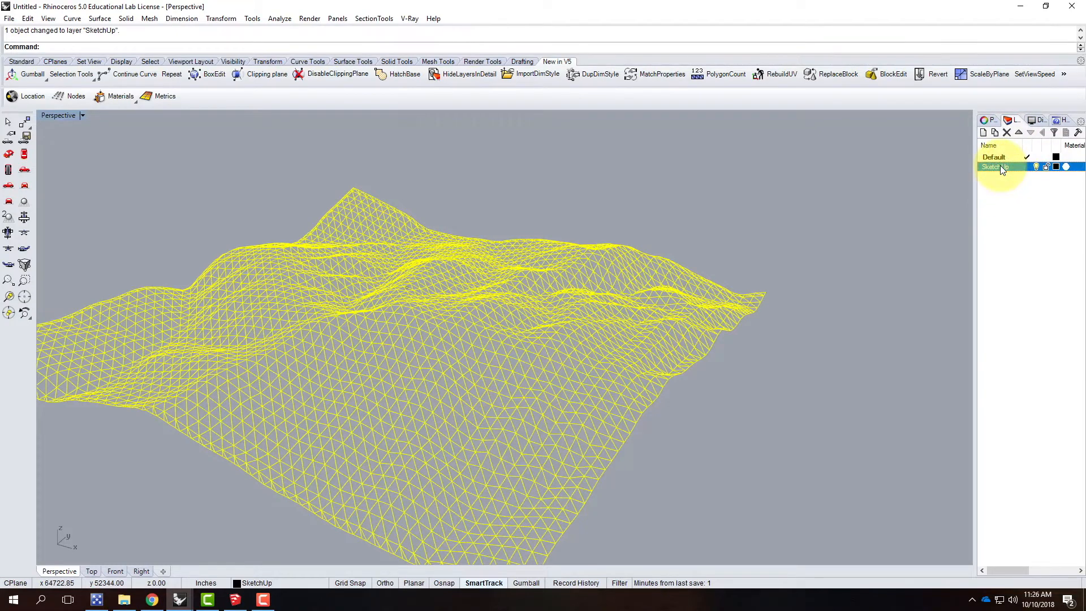
{"action": "left_click", "coordinate": [1000, 158]}
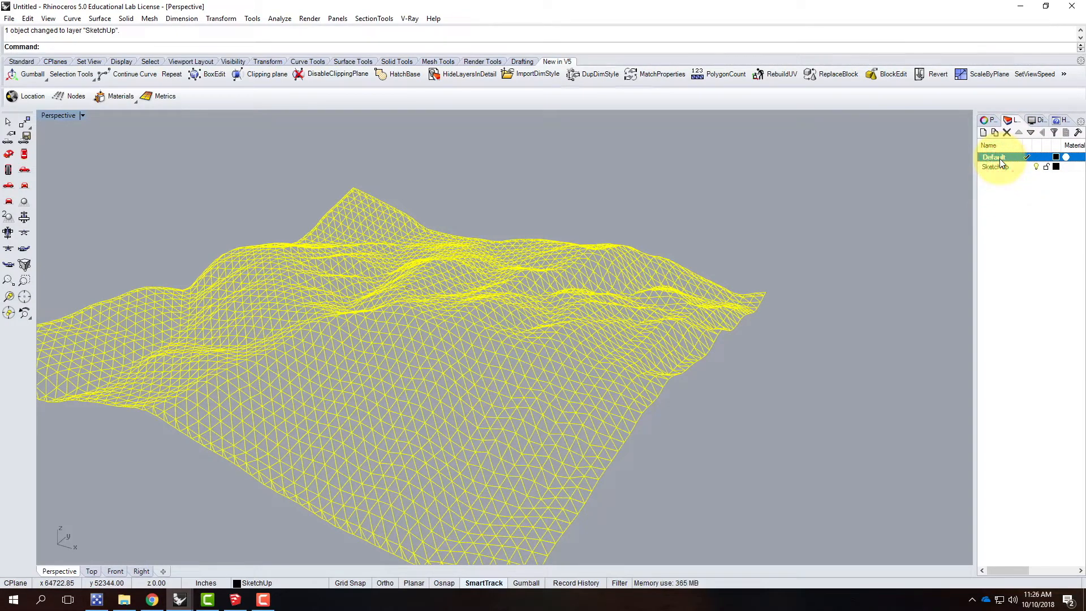
{"action": "left_click", "coordinate": [999, 198]}
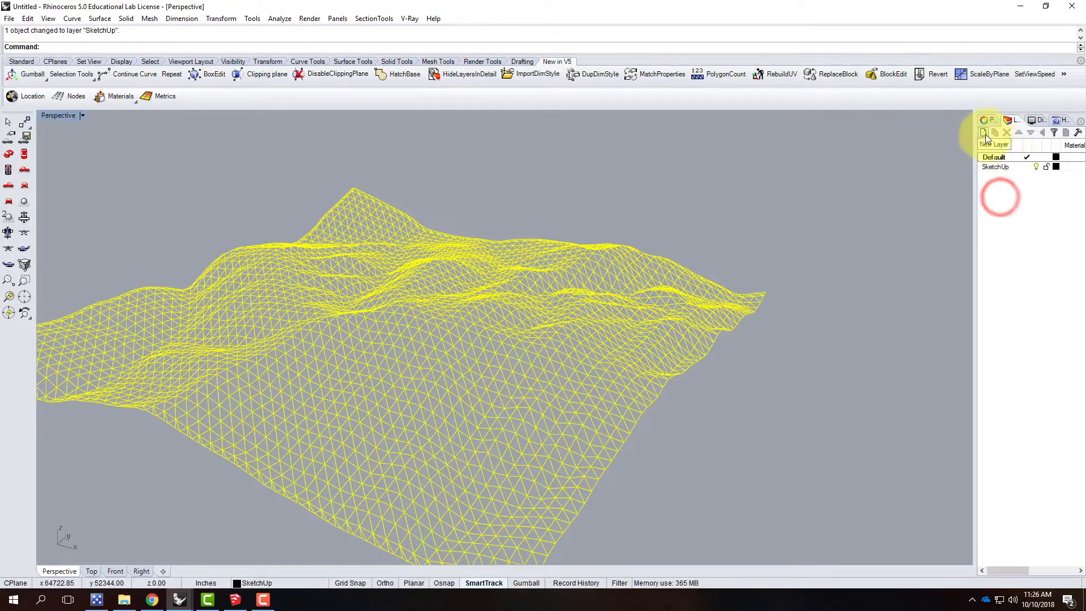
Step: Set the Perspective viewport to Shaded display mode and deselect the terrain mesh
{"action": "left_click", "coordinate": [83, 115]}
{"action": "left_click", "coordinate": [79, 154]}
{"action": "left_click", "coordinate": [636, 161]}
{"action": "right_click_drag", "start_coordinate": [798, 267], "coordinate": [949, 157]}
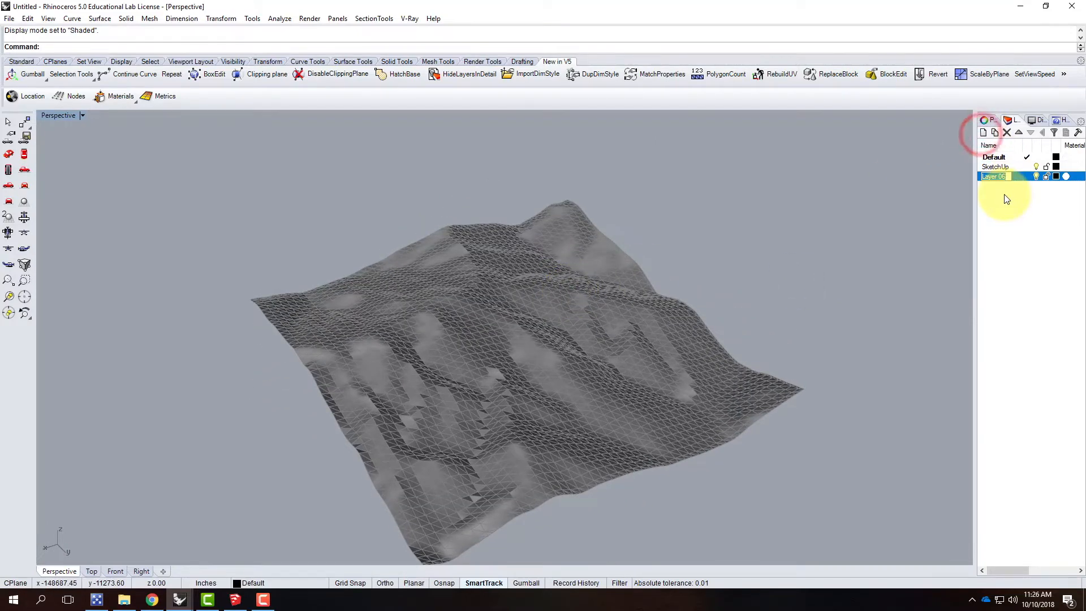
Step: Create a layer named Contour X and make it the current layer
{"action": "type", "text": "tour"}
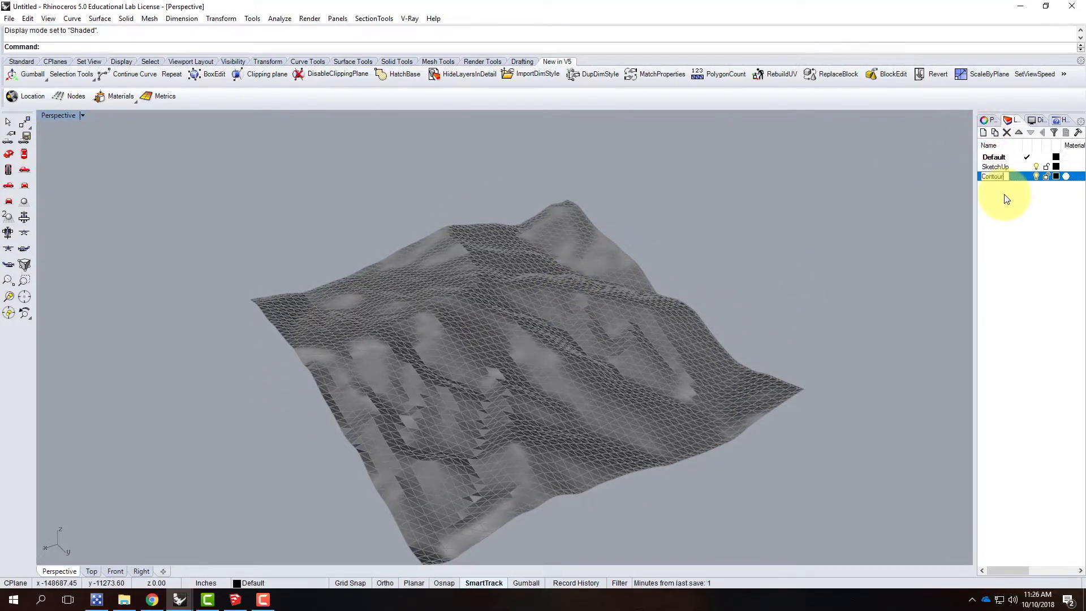
{"action": "type", "text": " CX"}
{"action": "key", "text": "BackSpace"}
{"action": "key", "text": "shift+BackSpace"}
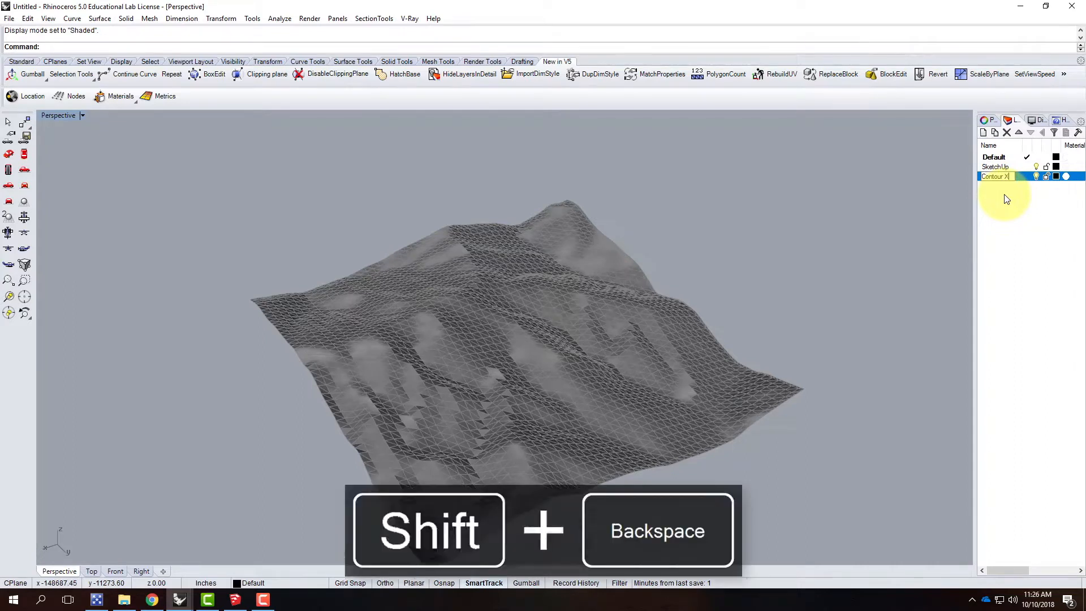
{"action": "left_click", "coordinate": [1003, 195]}
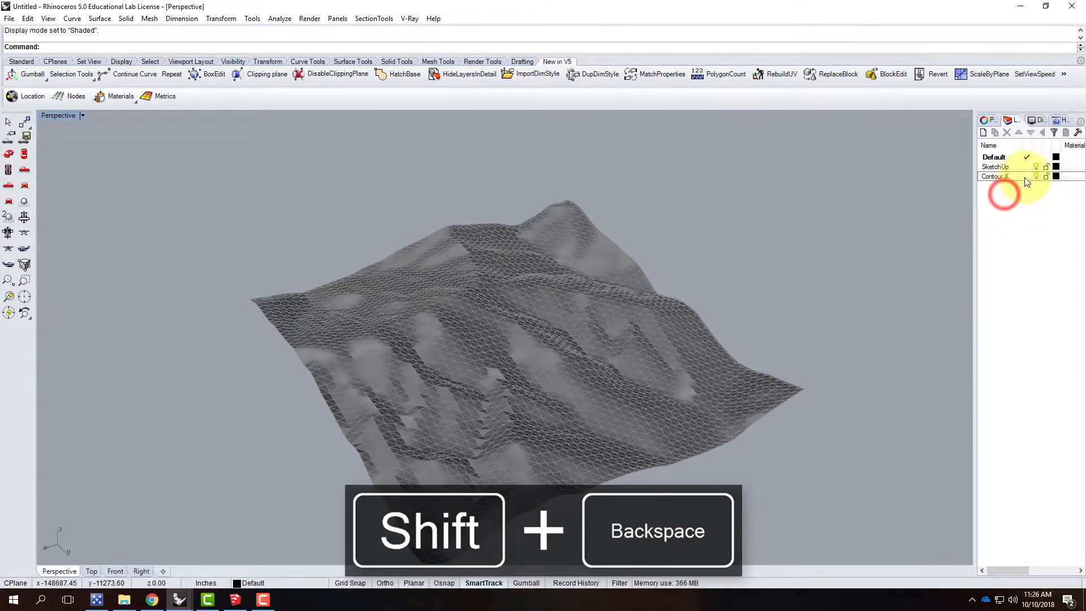
{"action": "left_click", "coordinate": [1025, 177]}
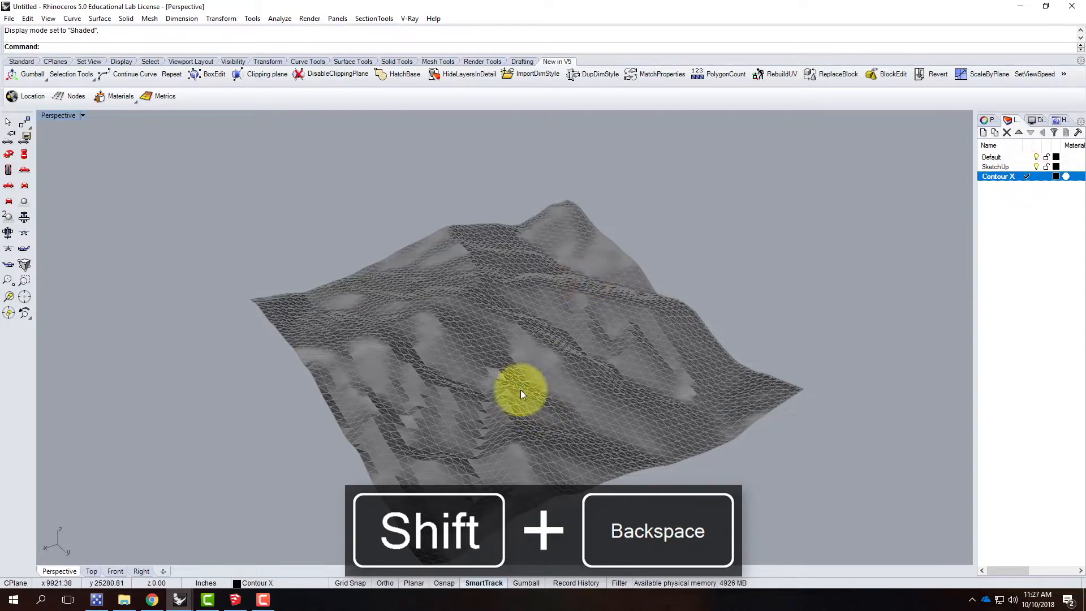
Step: Start Contour on the terrain mesh and, with Vertex object snap enabled, place the contour plane base point at the mesh's near corner
{"action": "left_click", "coordinate": [411, 385]}
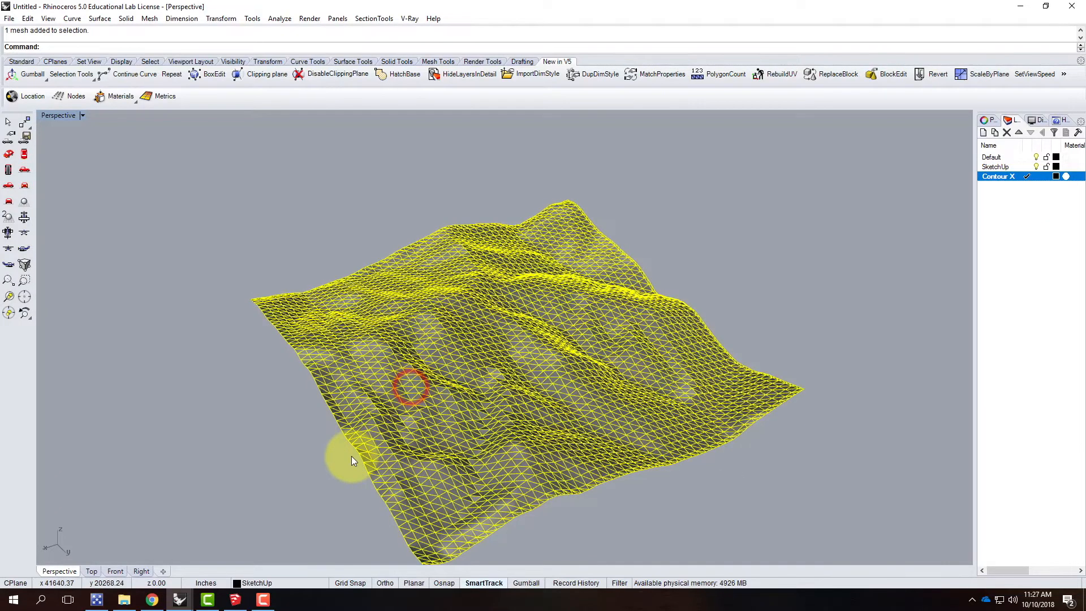
{"action": "right_click_drag", "start_coordinate": [341, 355], "coordinate": [321, 396]}
{"action": "left_click", "coordinate": [69, 19]}
{"action": "mouse_move", "coordinate": [159, 378]}
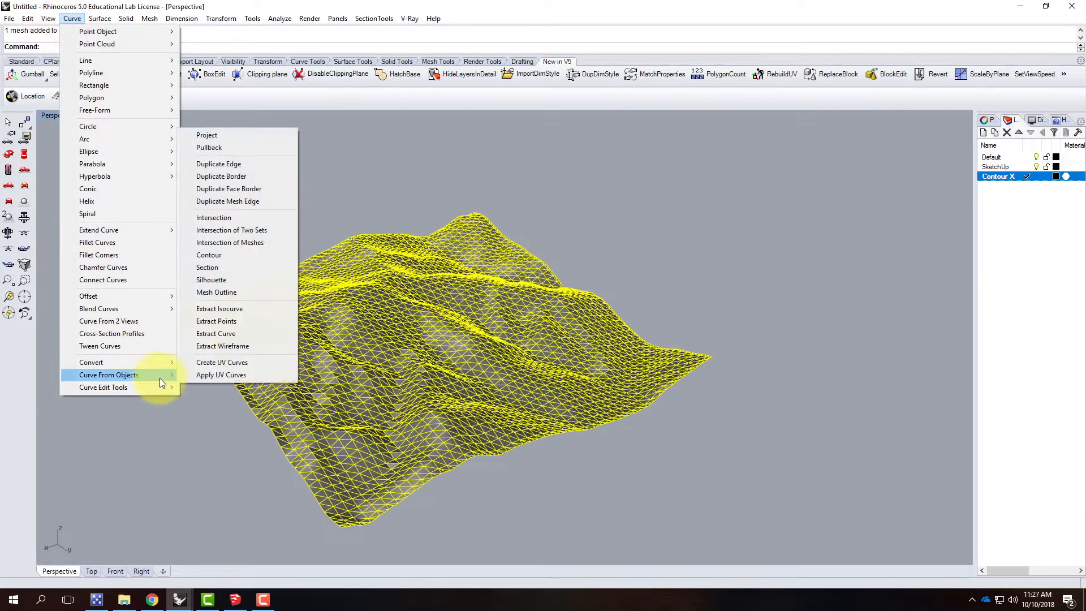
{"action": "left_click", "coordinate": [236, 257]}
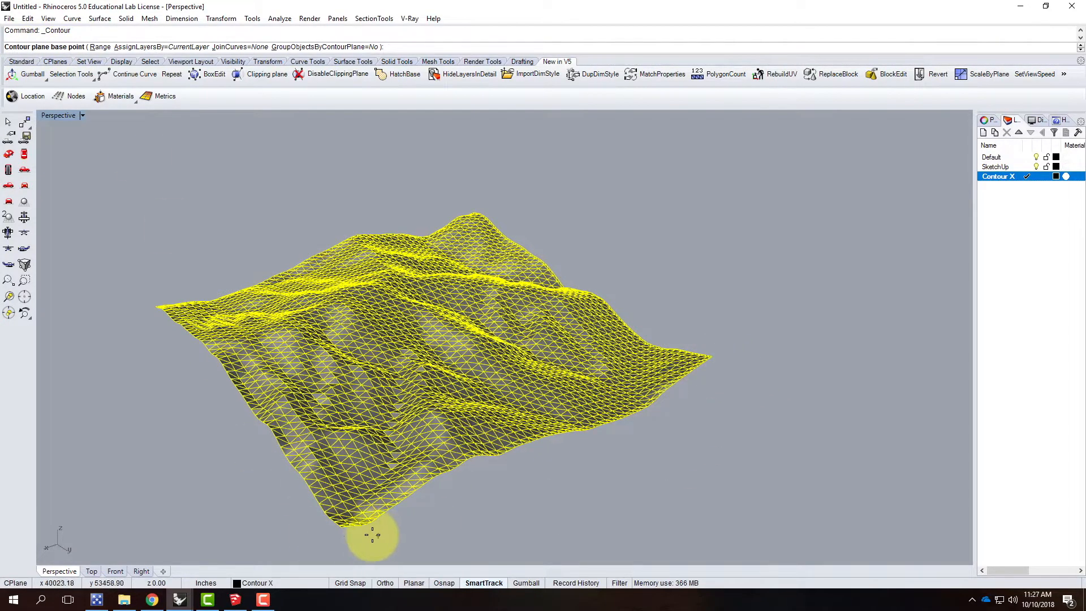
{"action": "left_click", "coordinate": [446, 582]}
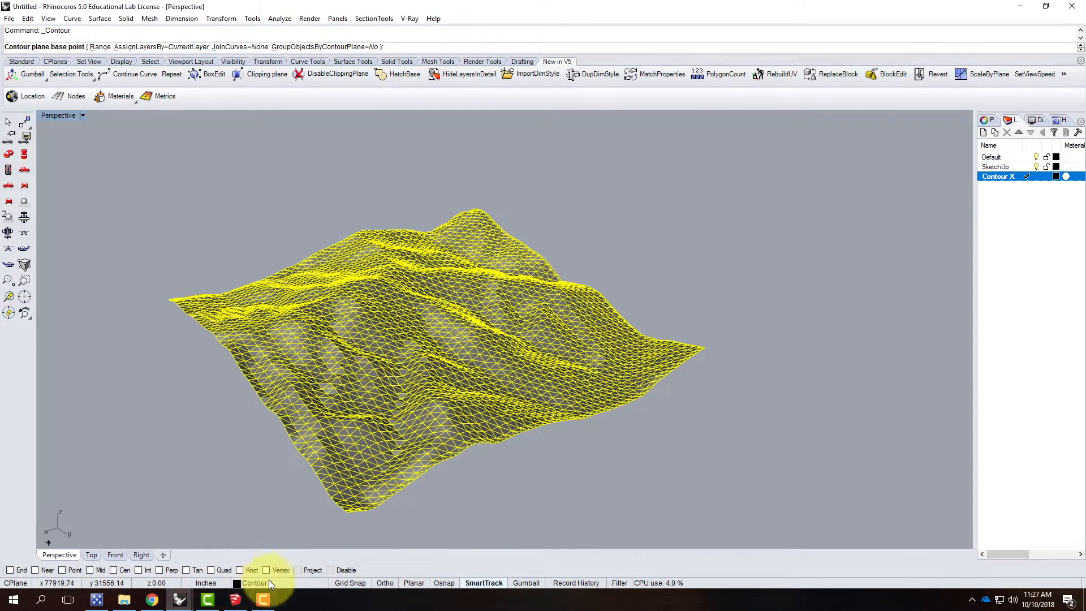
{"action": "left_click", "coordinate": [266, 571]}
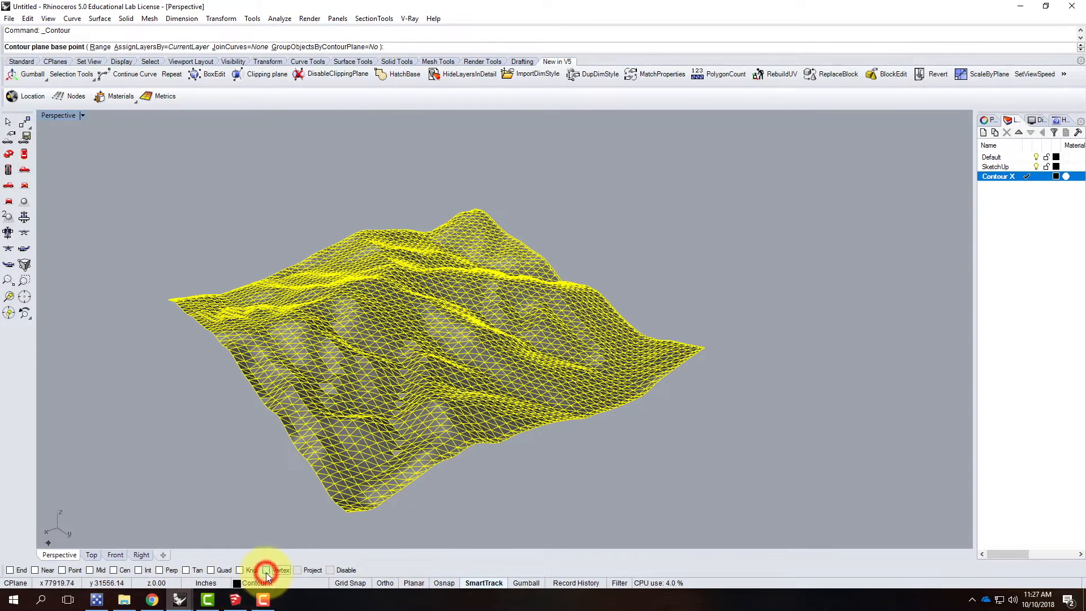
{"action": "left_click", "coordinate": [349, 515]}
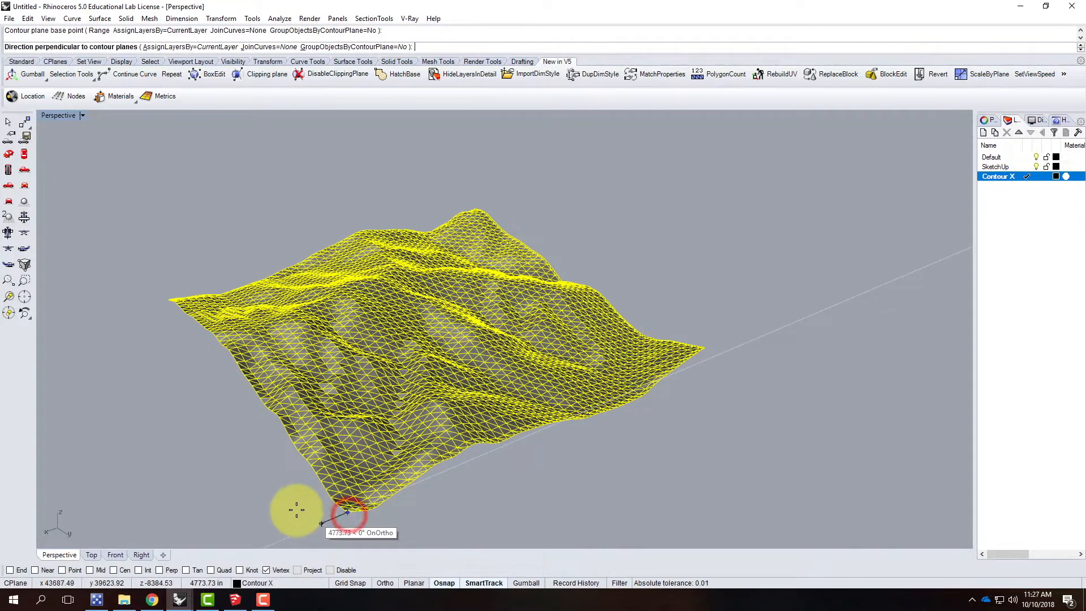
Step: With Ortho on, set the contour direction along the X axis and generate contours spaced 100' apart
{"action": "scroll", "coordinate": [272, 505], "scroll_direction": "down", "scroll_amount": 3}
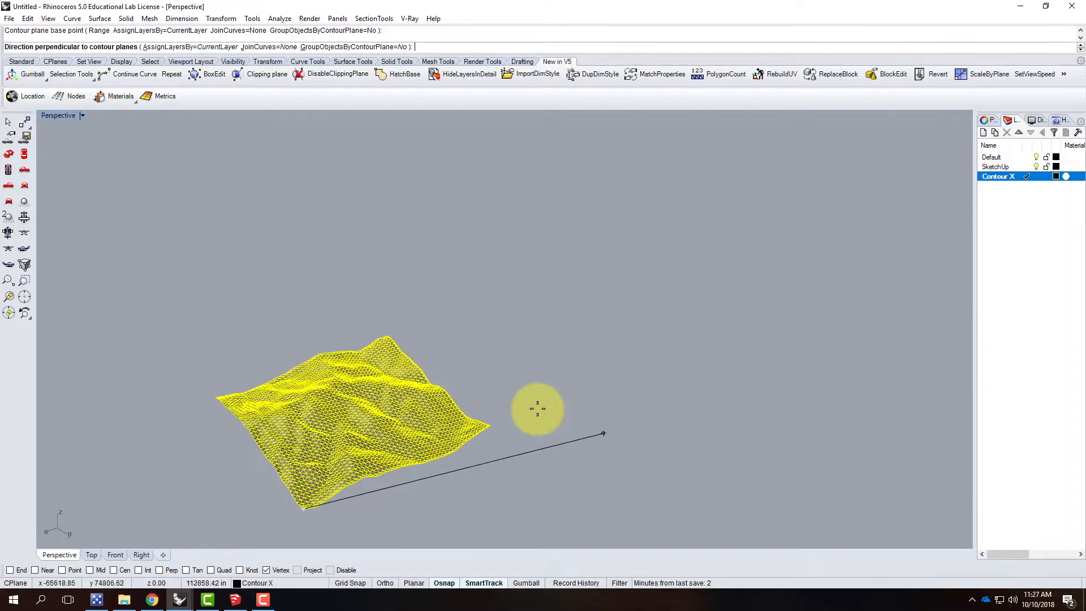
{"action": "left_click", "coordinate": [390, 583]}
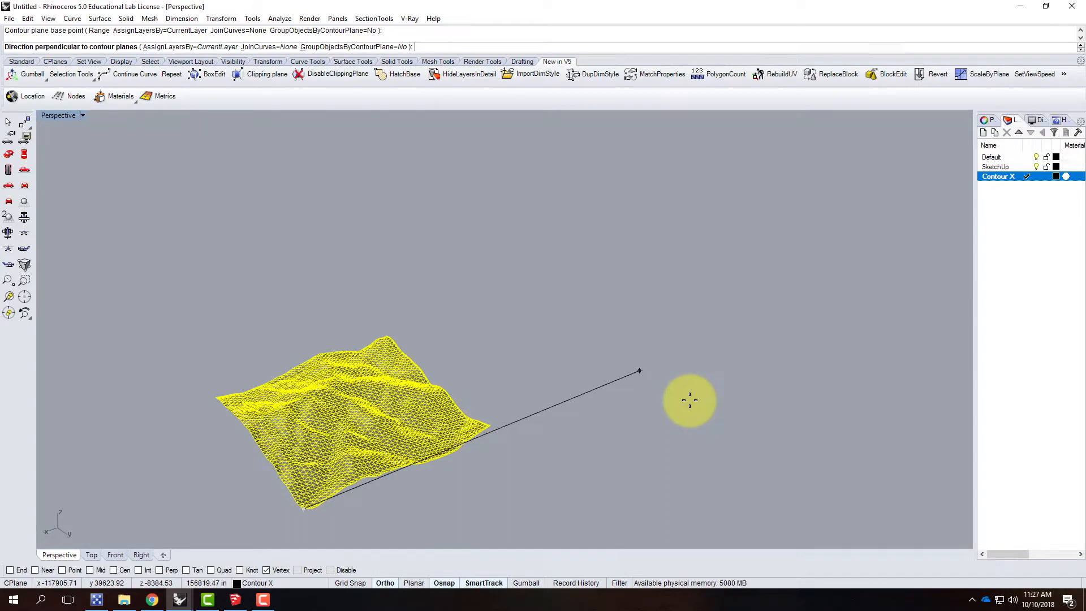
{"action": "left_click", "coordinate": [690, 400]}
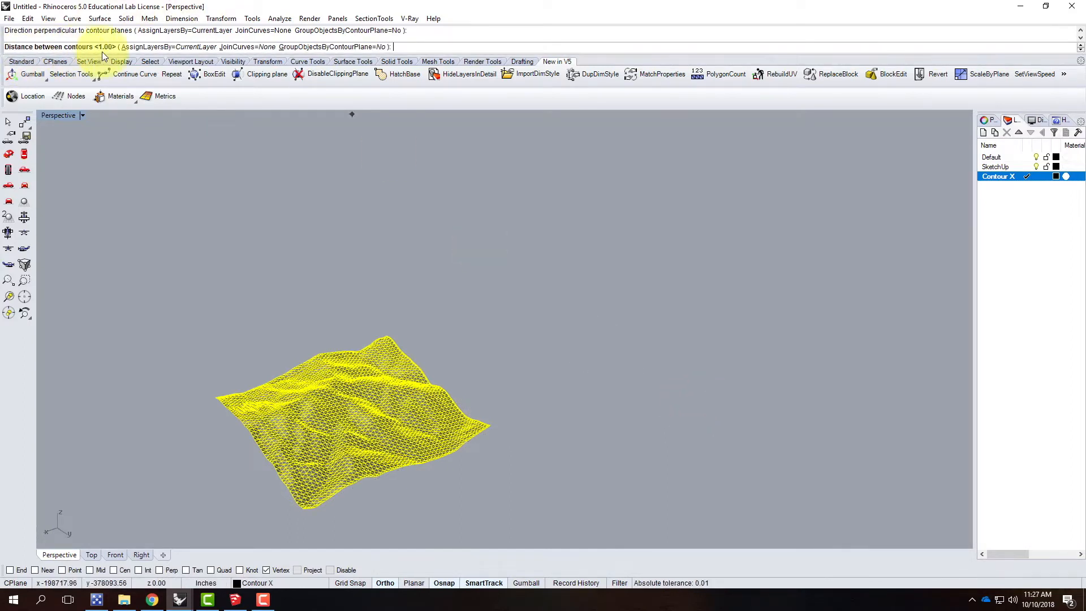
{"action": "type", "text": "100'"}
{"action": "key", "text": "Return"}
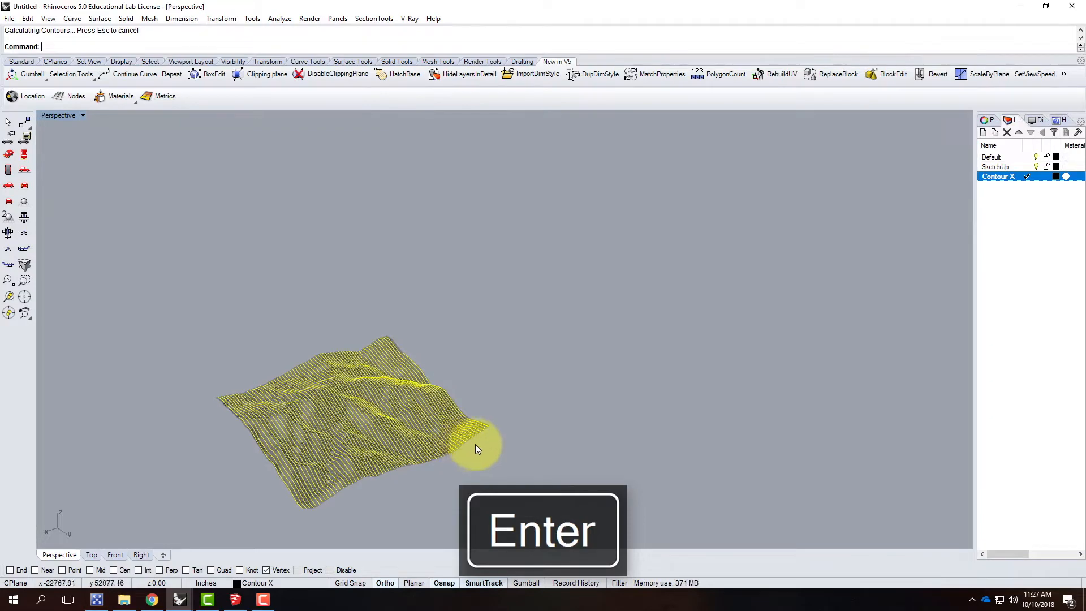
{"action": "left_click", "coordinate": [474, 473]}
Step: Create a layer named Contour Y and make it the current layer
{"action": "scroll", "coordinate": [327, 487], "scroll_direction": "up", "scroll_amount": 5}
{"action": "right_click_drag", "start_coordinate": [338, 488], "coordinate": [354, 461]}
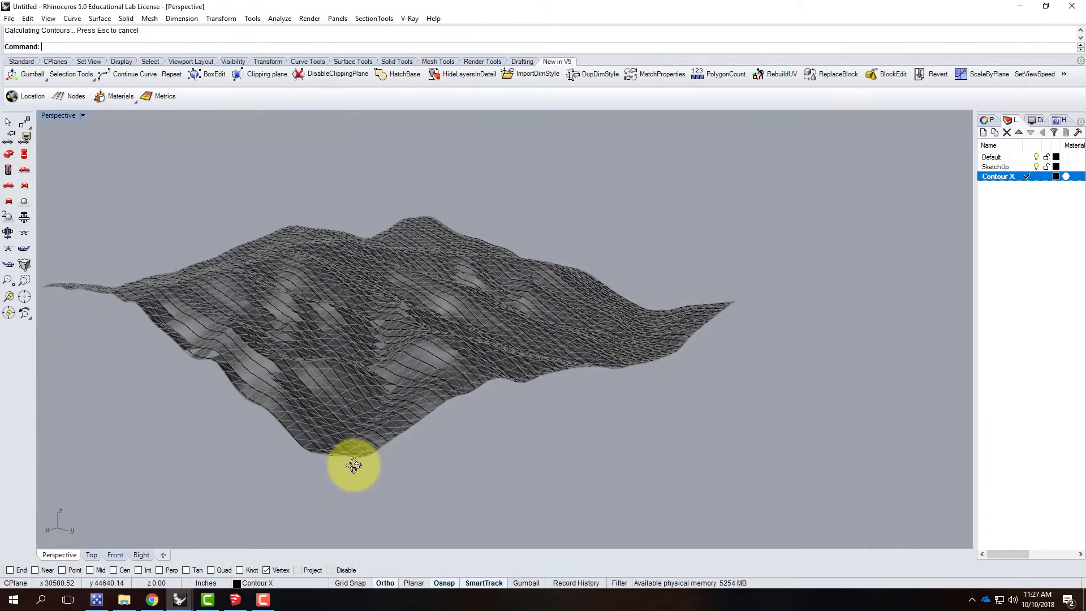
{"action": "left_click", "coordinate": [982, 131]}
{"action": "type", "text": "Contour"}
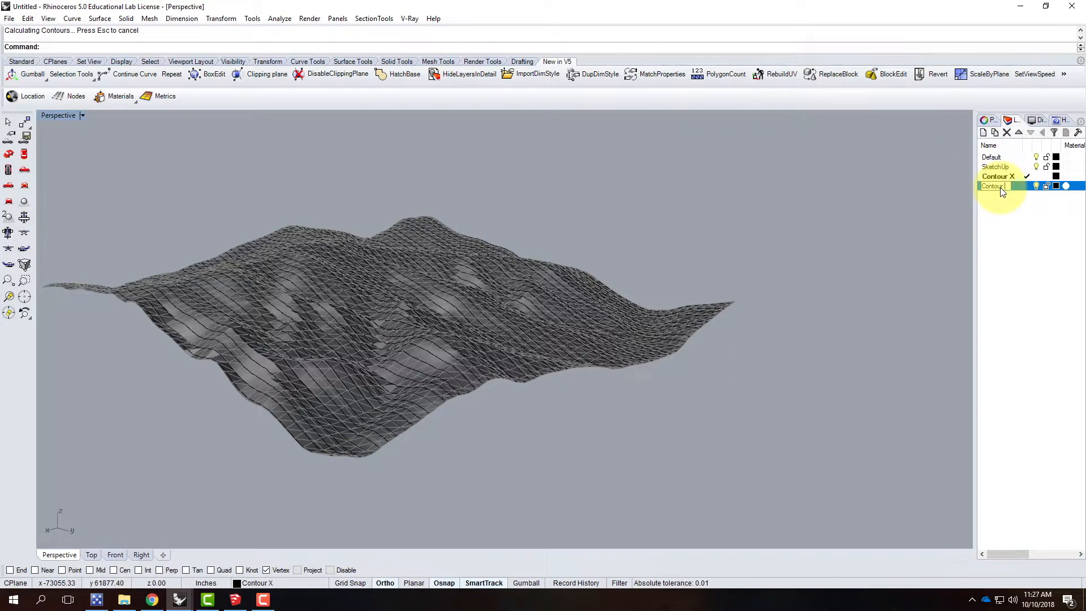
{"action": "left_click", "coordinate": [1016, 211]}
{"action": "left_click", "coordinate": [1027, 186]}
Step: Start Contour on the terrain mesh and place the contour plane base point on the vertex at the mesh's near corner
{"action": "scroll", "coordinate": [388, 469], "scroll_direction": "up", "scroll_amount": 2}
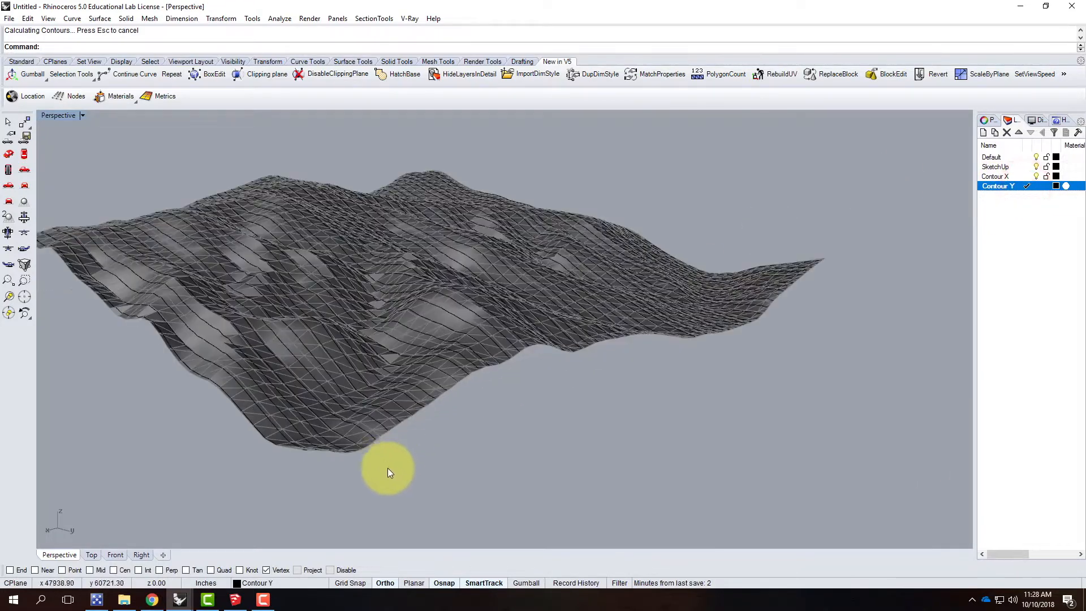
{"action": "left_click", "coordinate": [358, 436]}
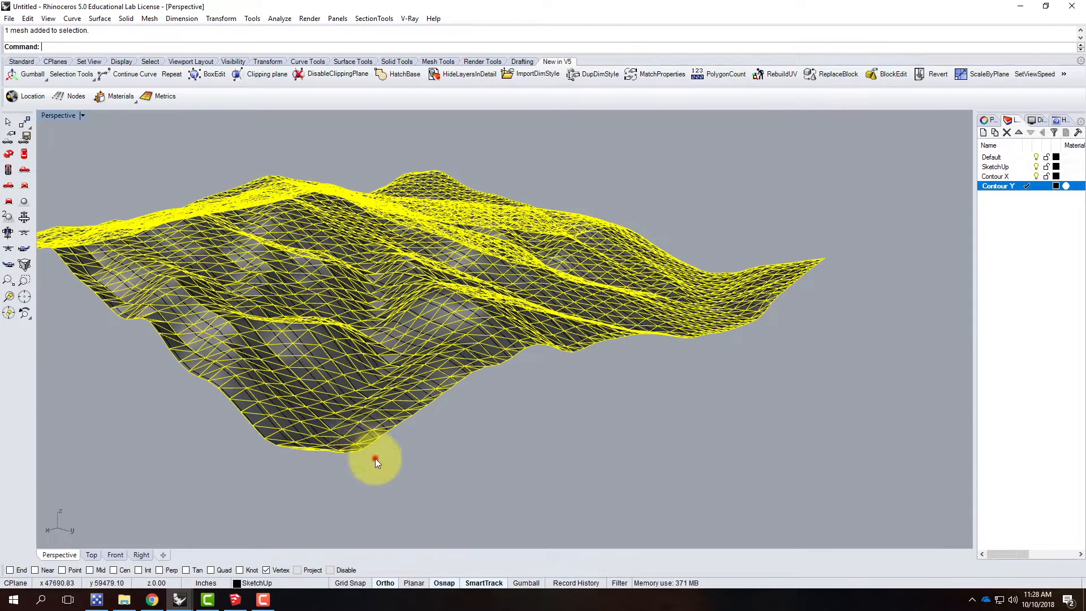
{"action": "left_click", "coordinate": [375, 458]}
{"action": "left_click", "coordinate": [366, 432]}
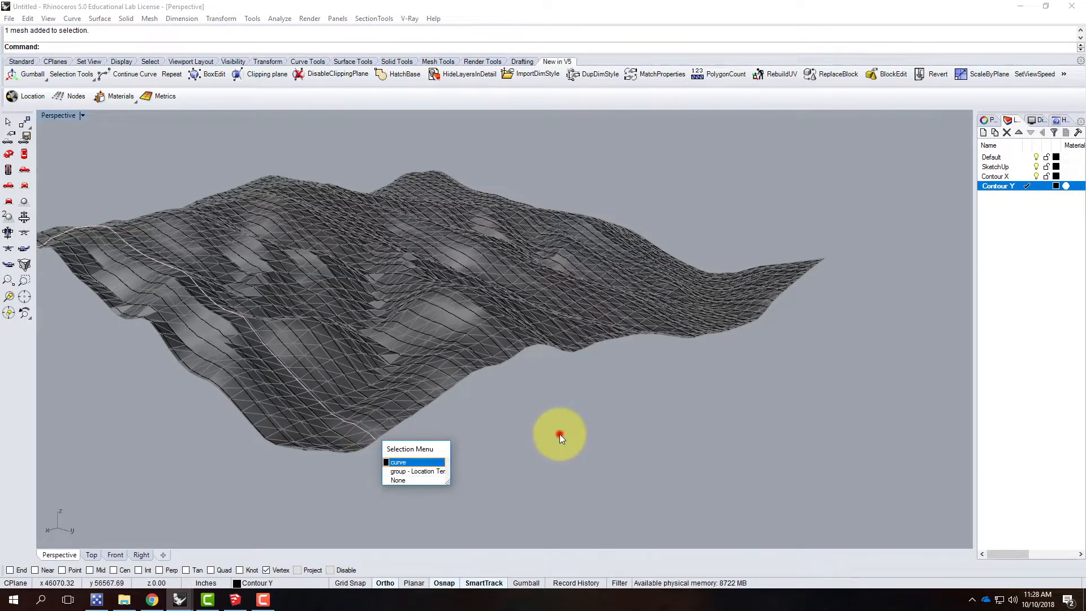
{"action": "left_click", "coordinate": [559, 433]}
{"action": "left_click", "coordinate": [357, 435]}
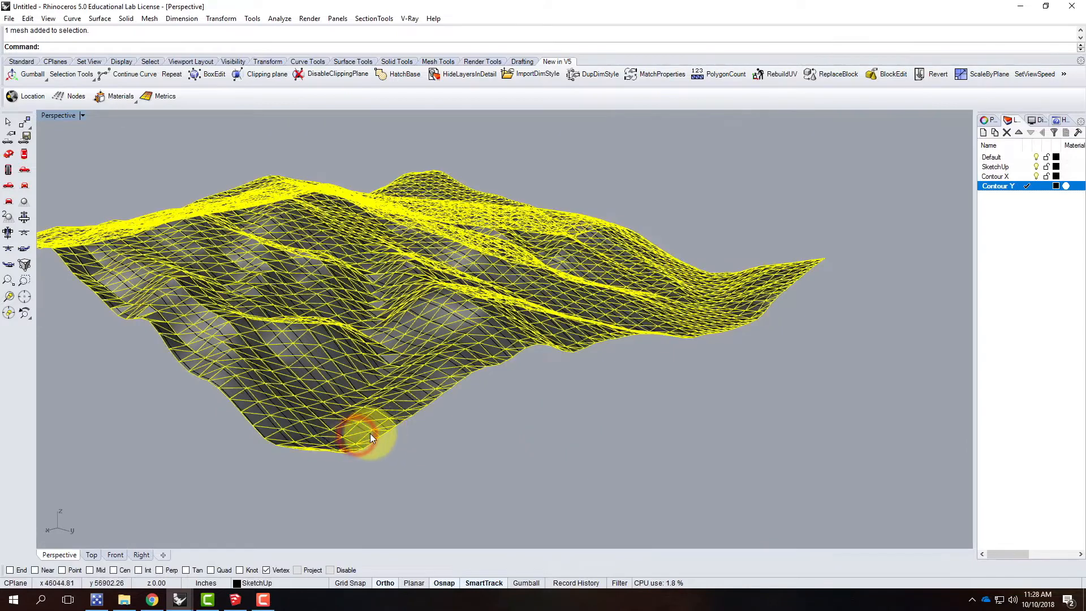
{"action": "left_click", "coordinate": [72, 19]}
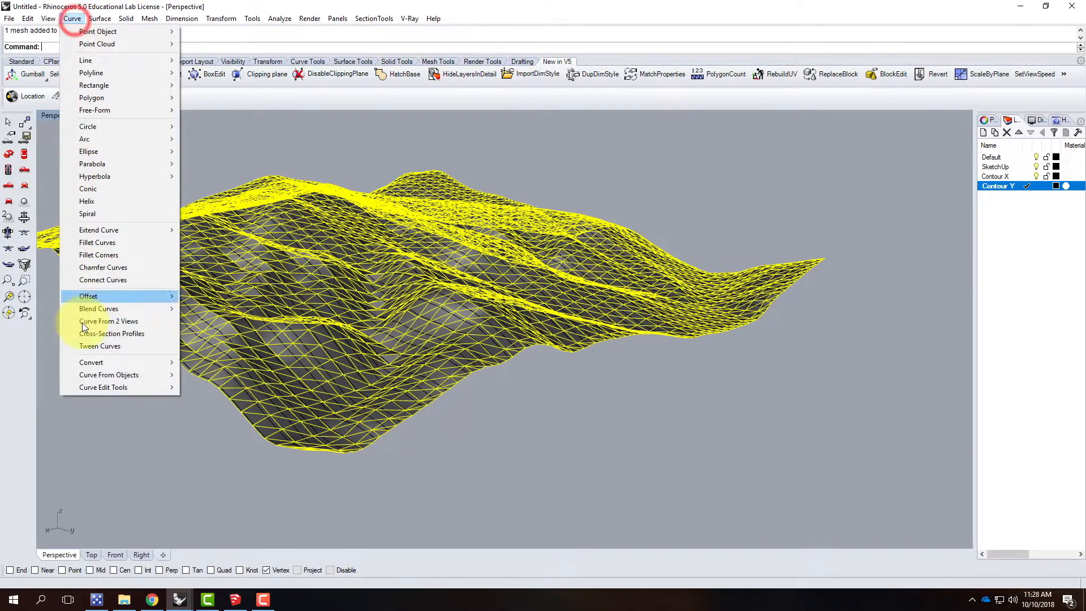
{"action": "mouse_move", "coordinate": [121, 373]}
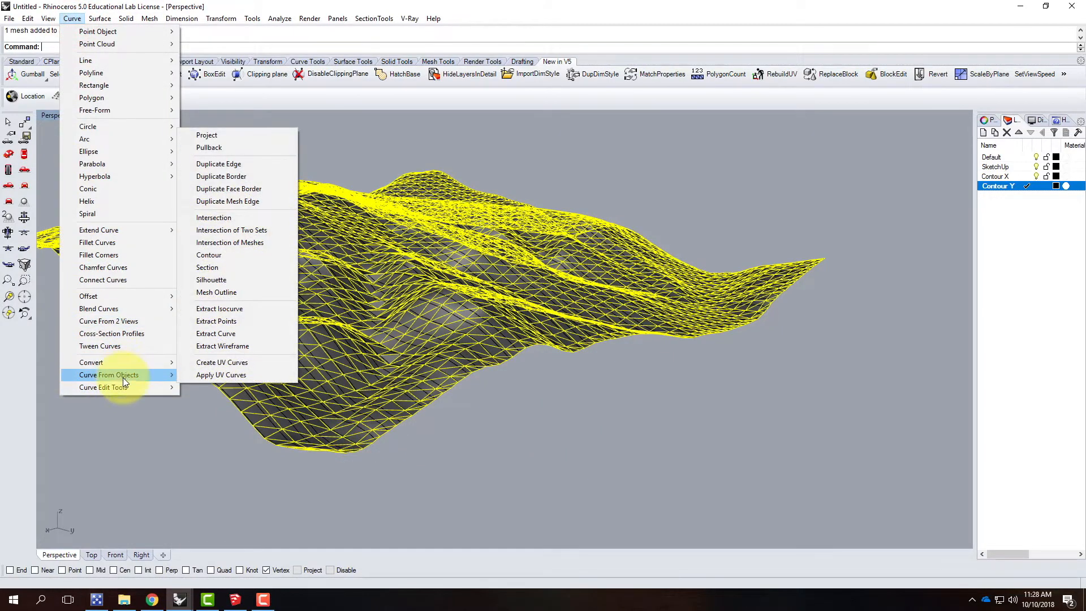
{"action": "left_click", "coordinate": [233, 255]}
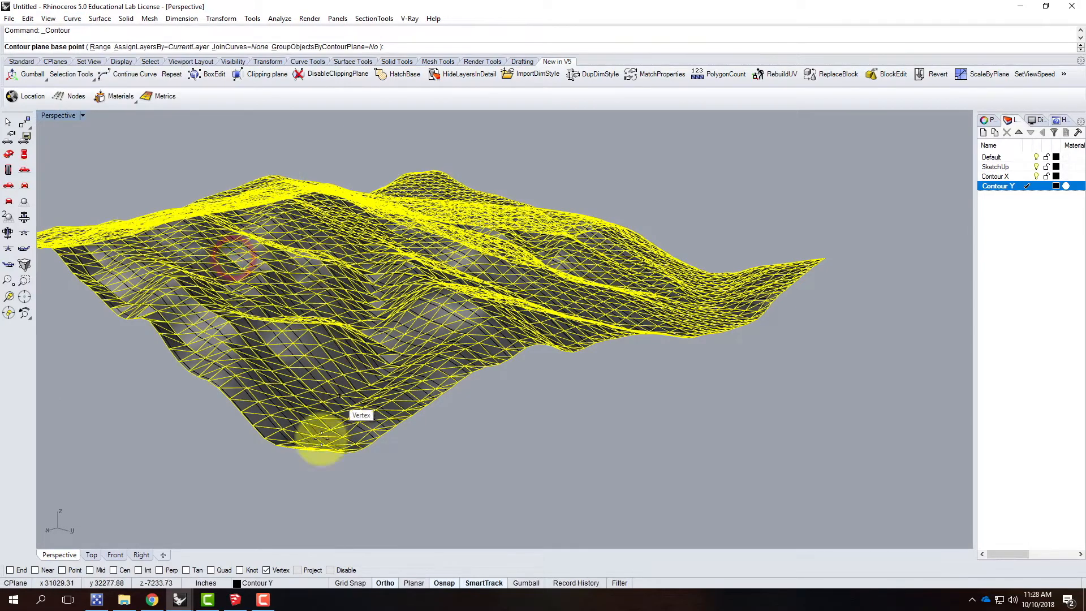
{"action": "scroll", "coordinate": [396, 444], "scroll_direction": "up", "scroll_amount": 4}
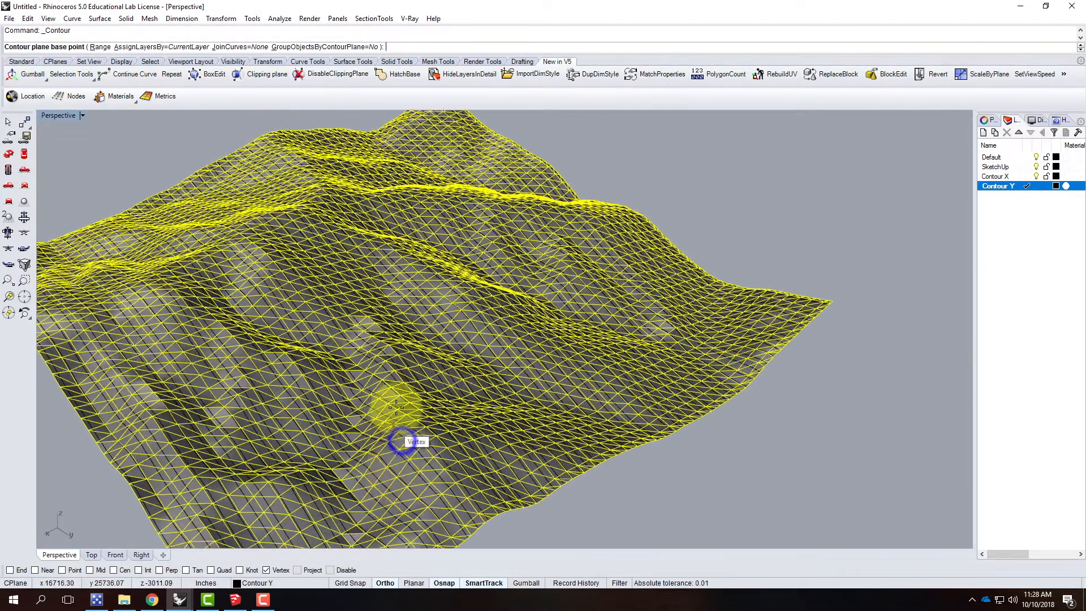
{"action": "scroll", "coordinate": [339, 487], "scroll_direction": "down", "scroll_amount": 5}
{"action": "scroll", "coordinate": [390, 488], "scroll_direction": "up", "scroll_amount": 3}
{"action": "left_click", "coordinate": [396, 479]}
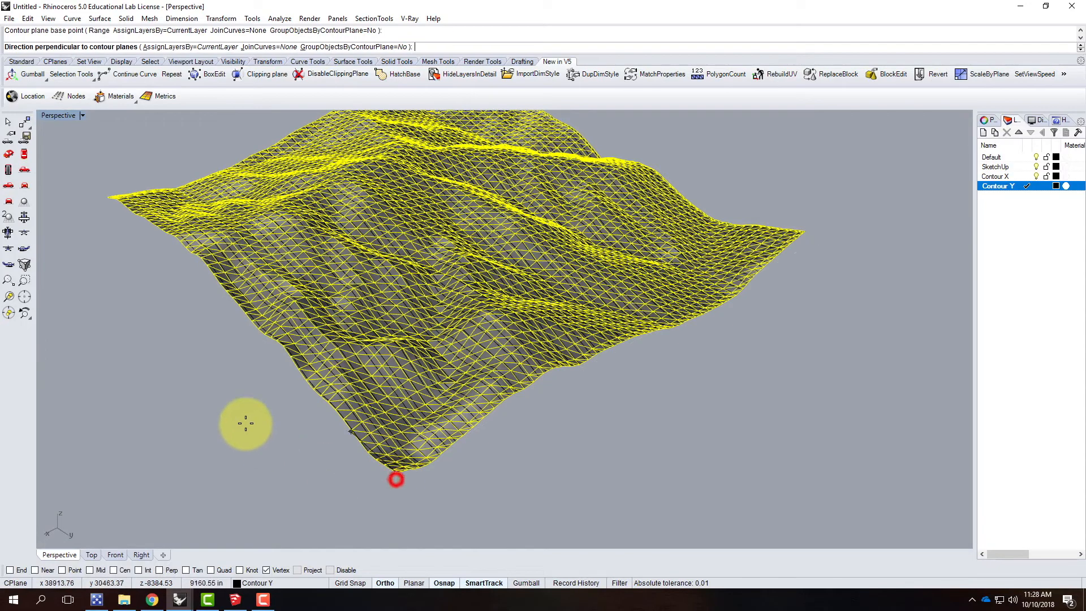
Step: Set the contour direction along the Y axis, generate contours spaced 100' apart, and clear the selection
{"action": "left_click", "coordinate": [93, 301]}
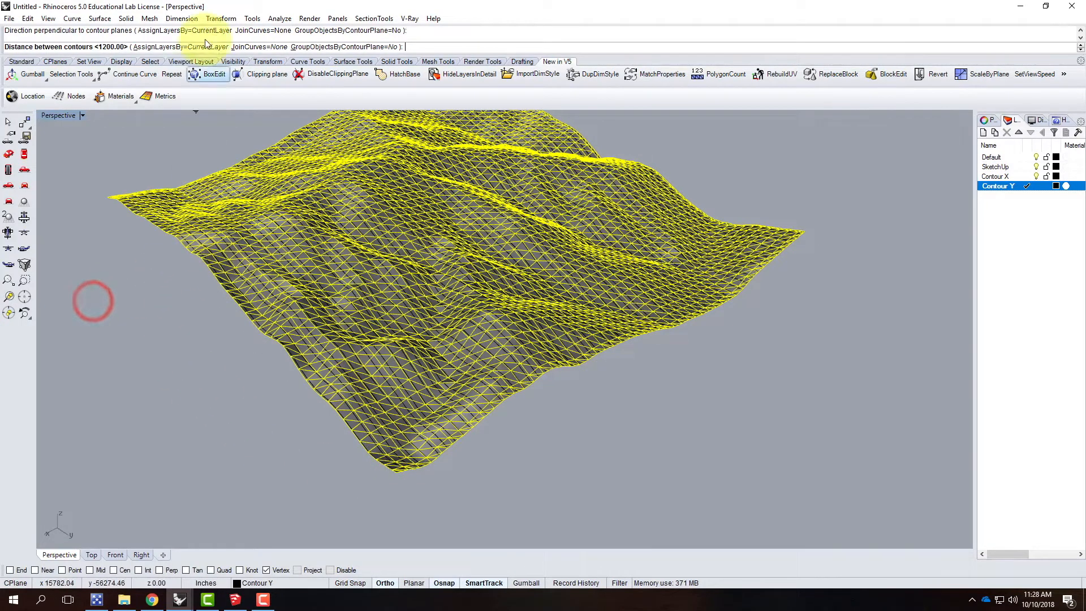
{"action": "type", "text": "100'"}
{"action": "key", "text": "Return"}
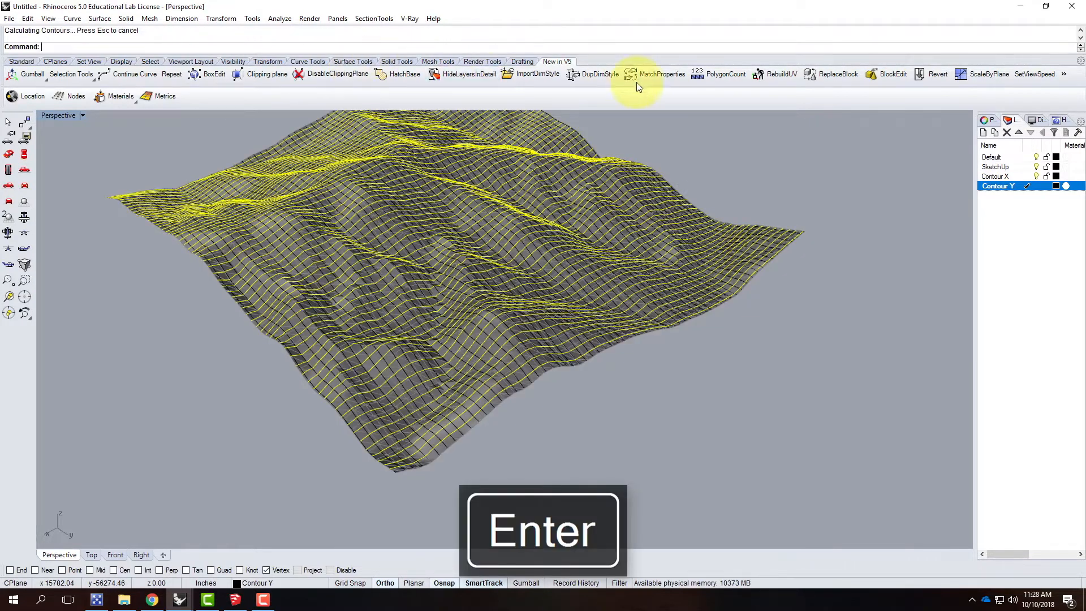
{"action": "left_click", "coordinate": [779, 314]}
Step: Hide the SketchUp layer to leave only the contour curves on display
{"action": "right_click_drag", "start_coordinate": [667, 257], "coordinate": [681, 283]}
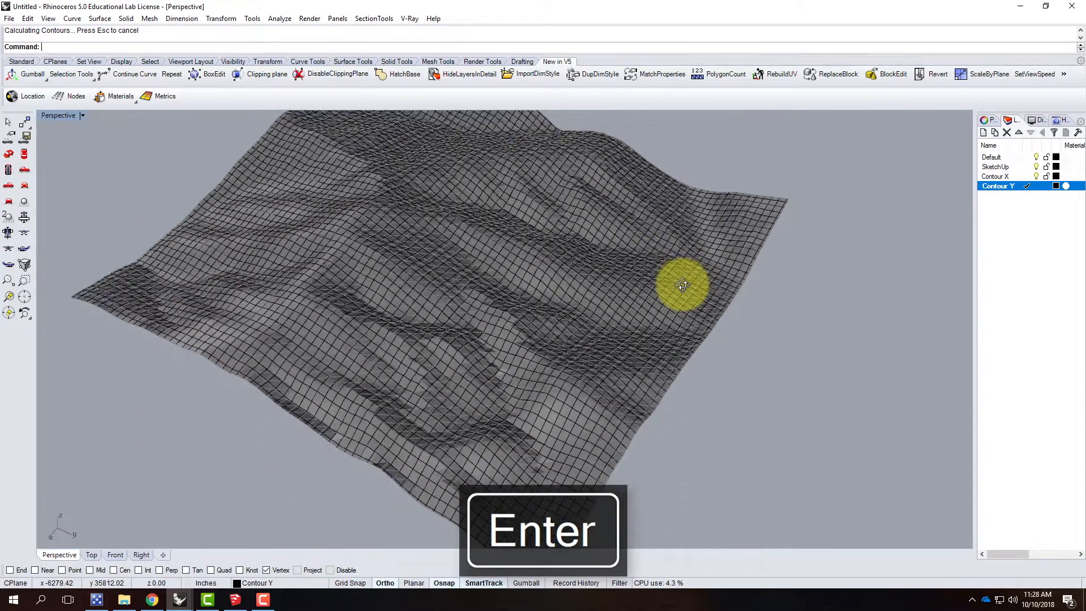
{"action": "left_click", "coordinate": [995, 167]}
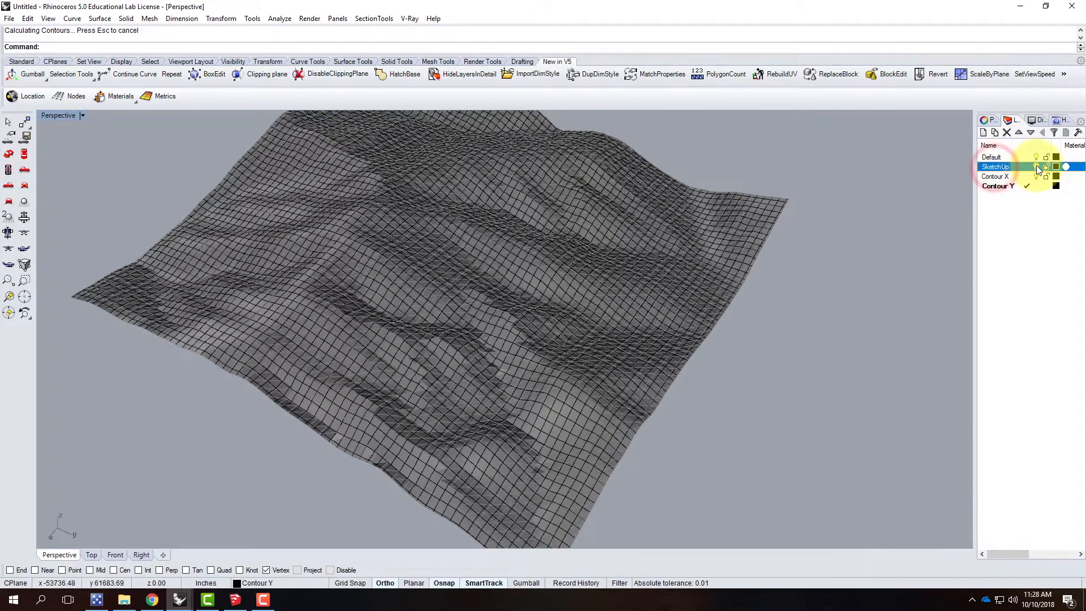
{"action": "left_click", "coordinate": [1036, 166]}
{"action": "left_click", "coordinate": [816, 284]}
{"action": "scroll", "coordinate": [781, 265], "scroll_direction": "down", "scroll_amount": 8}
{"action": "right_click_drag", "start_coordinate": [617, 269], "coordinate": [494, 354]}
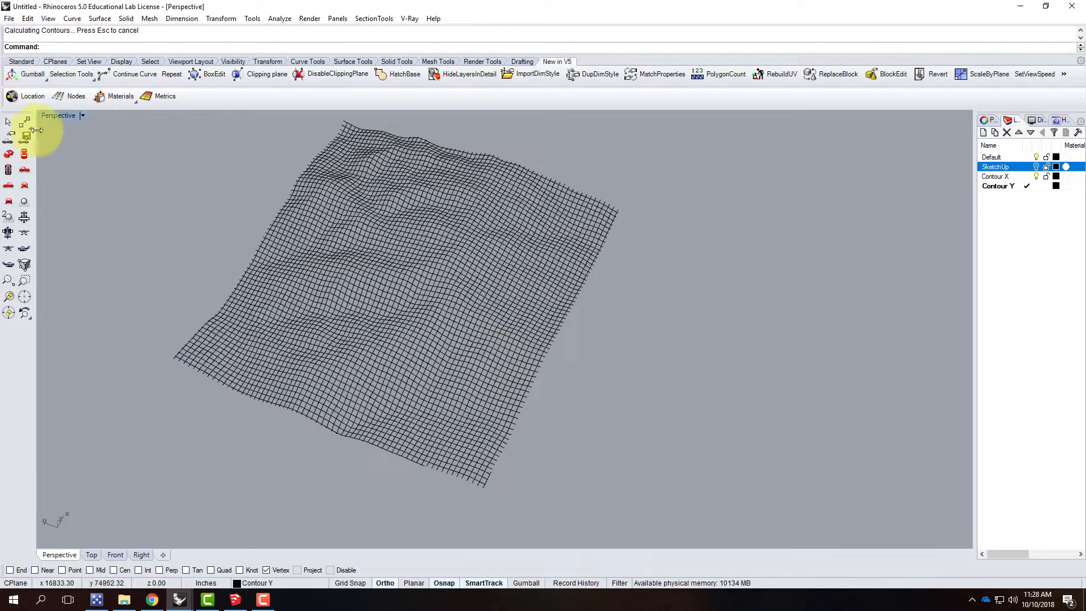
Step: In the Top view, select the four contour curves just inside the grid's outer edges as cutting boundaries
{"action": "double_click", "coordinate": [56, 117]}
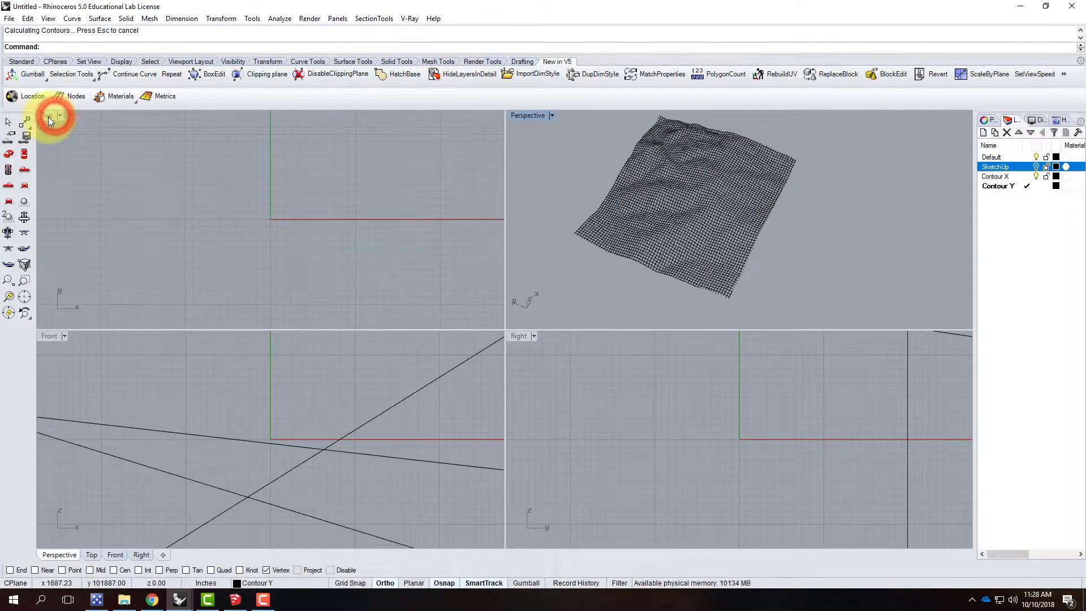
{"action": "double_click", "coordinate": [49, 117]}
{"action": "scroll", "coordinate": [357, 305], "scroll_direction": "down", "scroll_amount": 20}
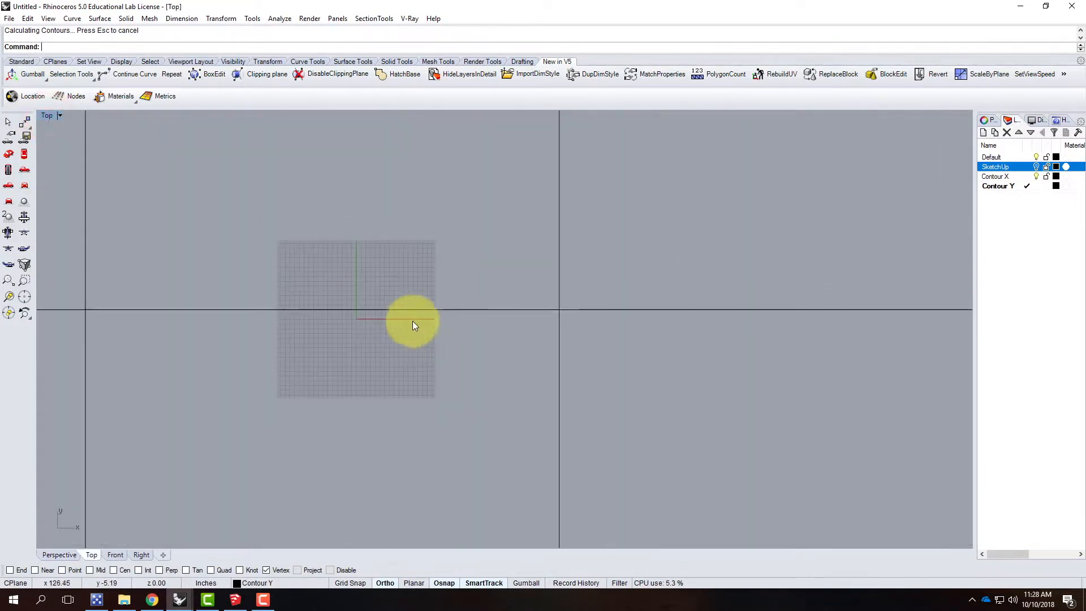
{"action": "scroll", "coordinate": [410, 282], "scroll_direction": "down", "scroll_amount": 8}
{"action": "scroll", "coordinate": [501, 201], "scroll_direction": "up", "scroll_amount": 4}
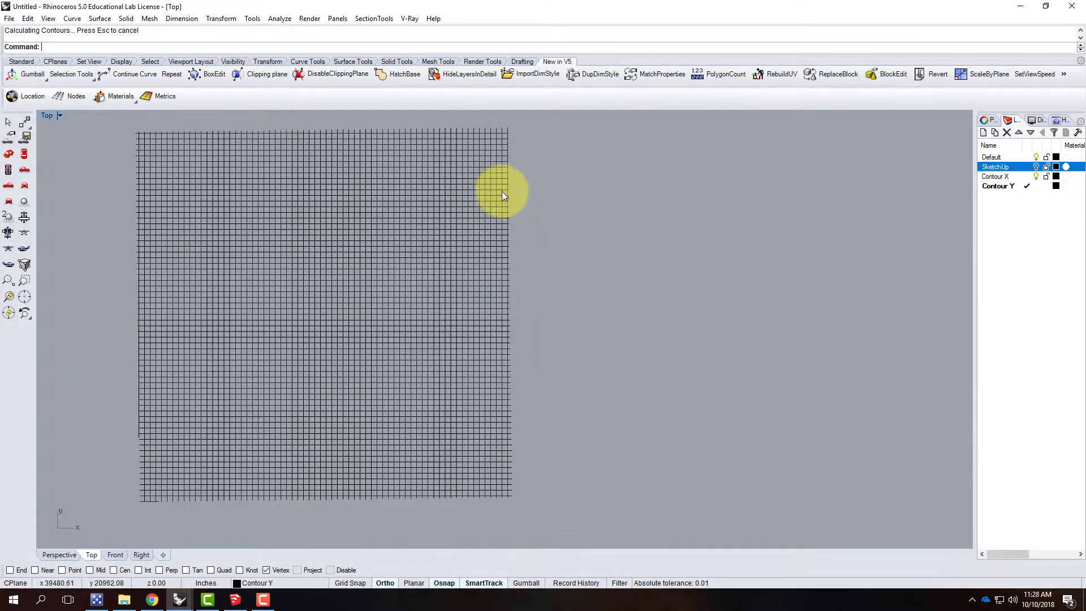
{"action": "left_click", "coordinate": [502, 210]}
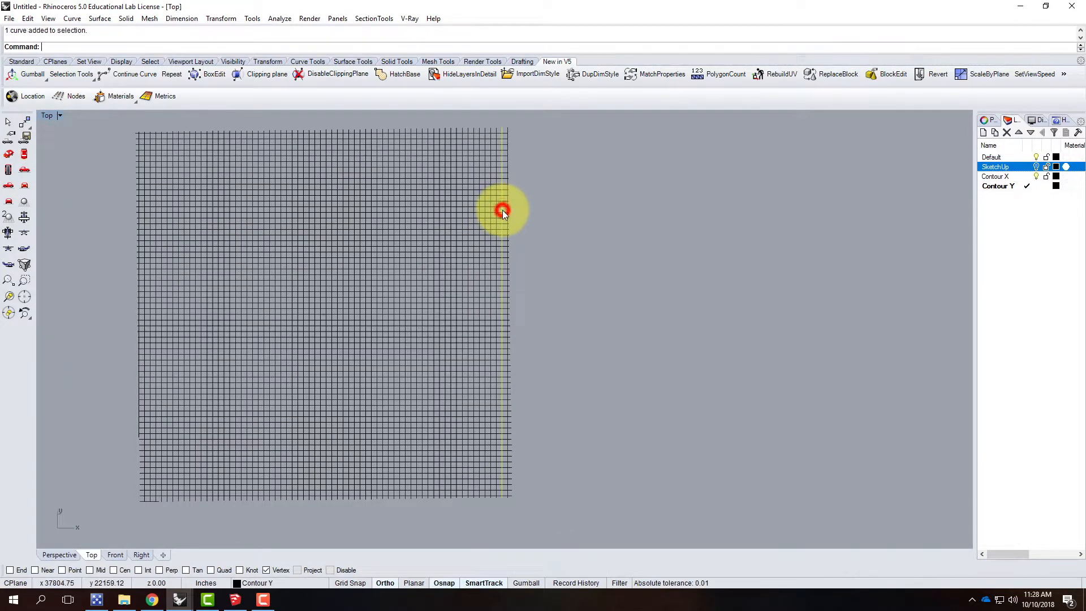
{"action": "left_click", "coordinate": [406, 138], "text": "shift"}
{"action": "left_click", "coordinate": [144, 147], "text": "shift"}
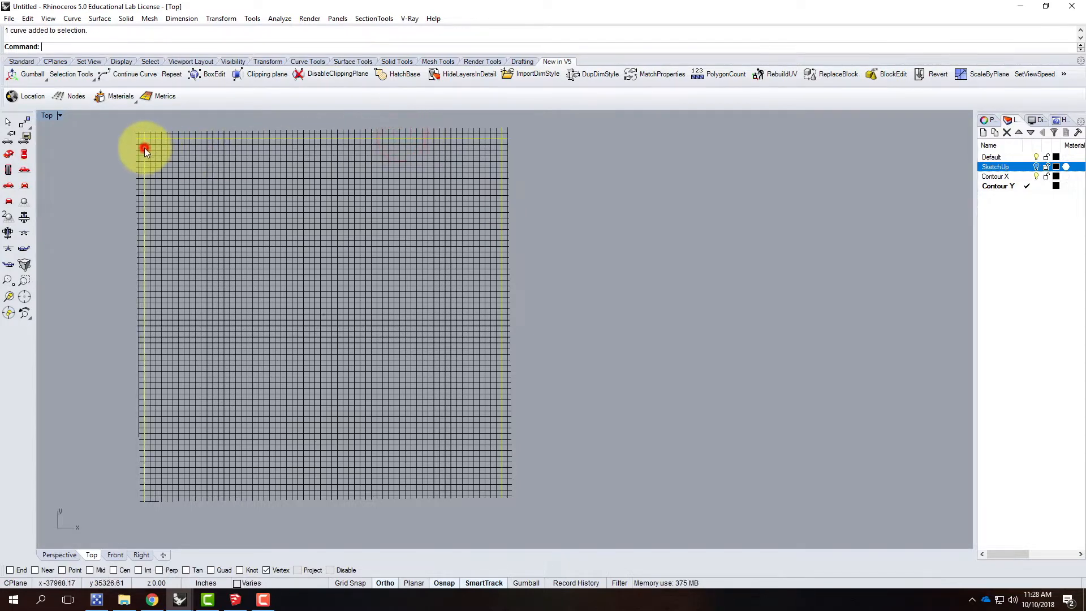
{"action": "left_click", "coordinate": [158, 490], "text": "shift"}
Step: Trim away all contour curve ends that extend beyond the four boundary curves, then clear the selection
{"action": "type", "text": "Trim"}
{"action": "key", "text": "Return"}
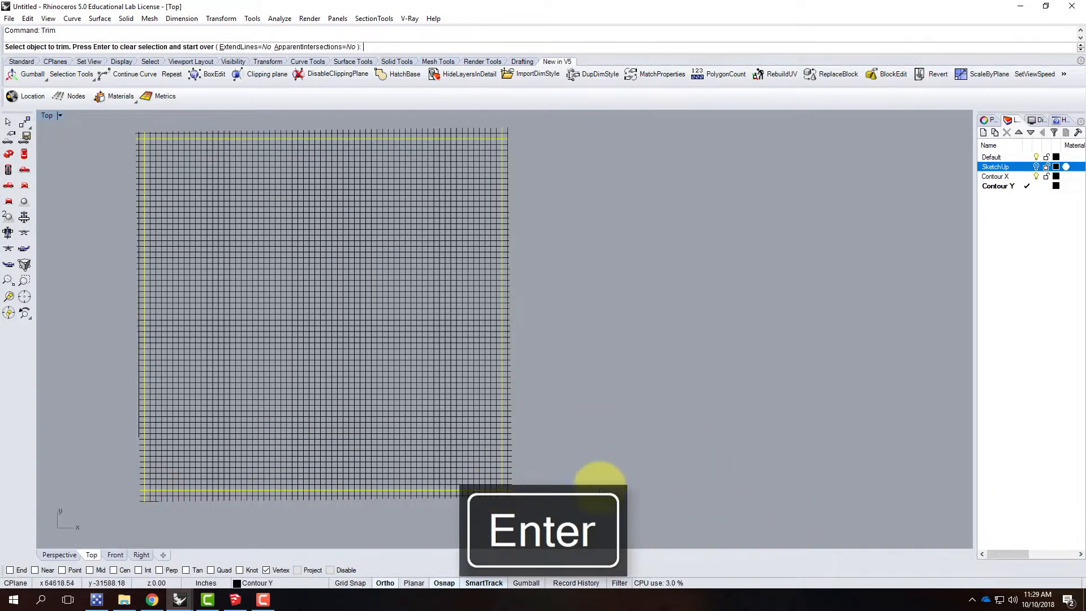
{"action": "left_click_drag", "start_coordinate": [566, 511], "coordinate": [101, 514]}
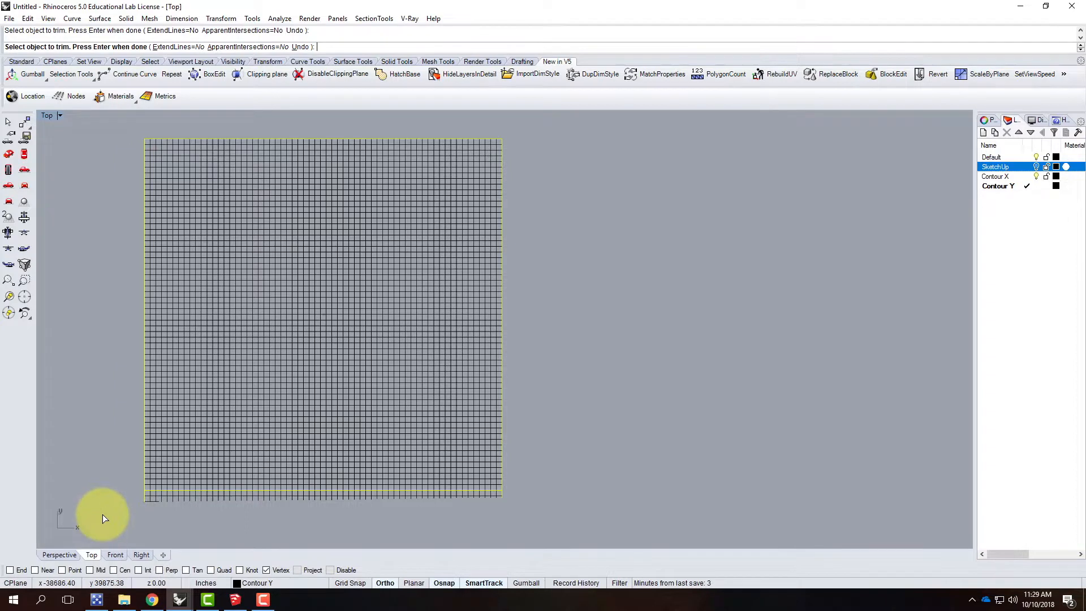
{"action": "left_click_drag", "start_coordinate": [532, 525], "coordinate": [125, 497]}
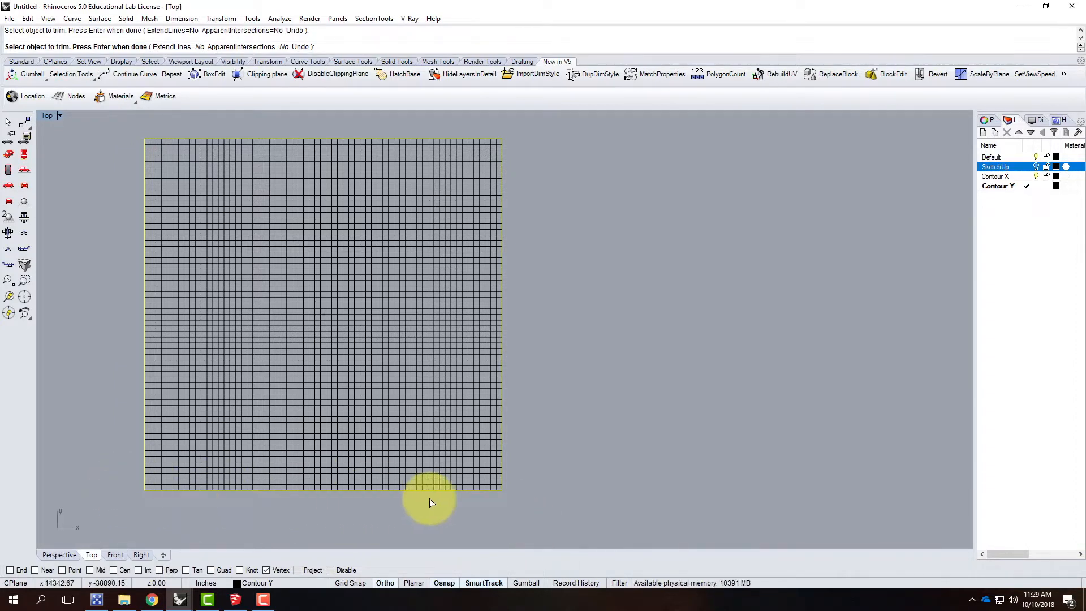
{"action": "key", "text": "Return"}
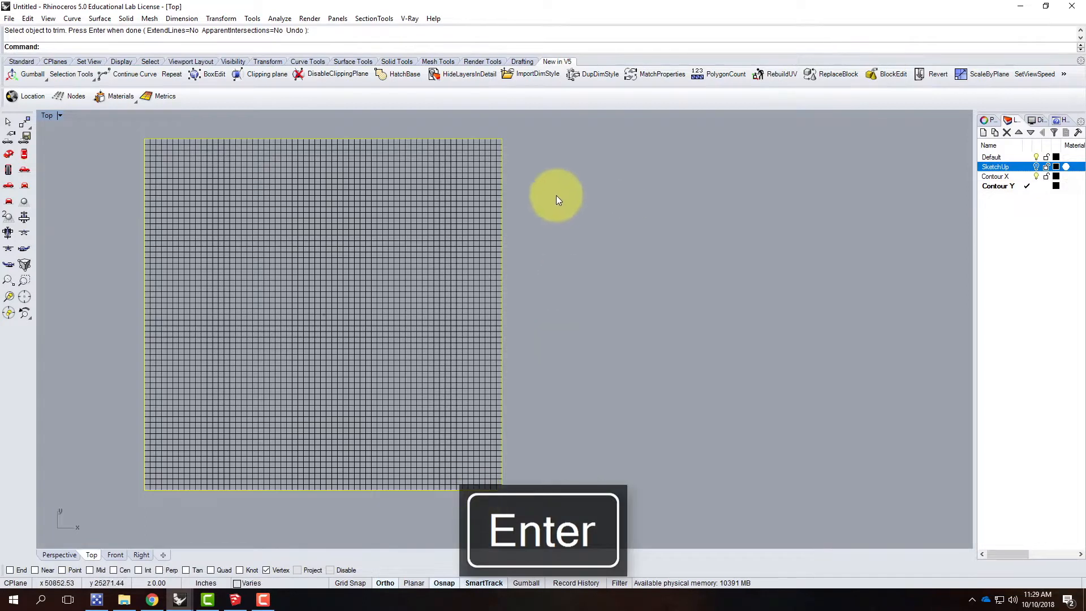
{"action": "left_click", "coordinate": [108, 229]}
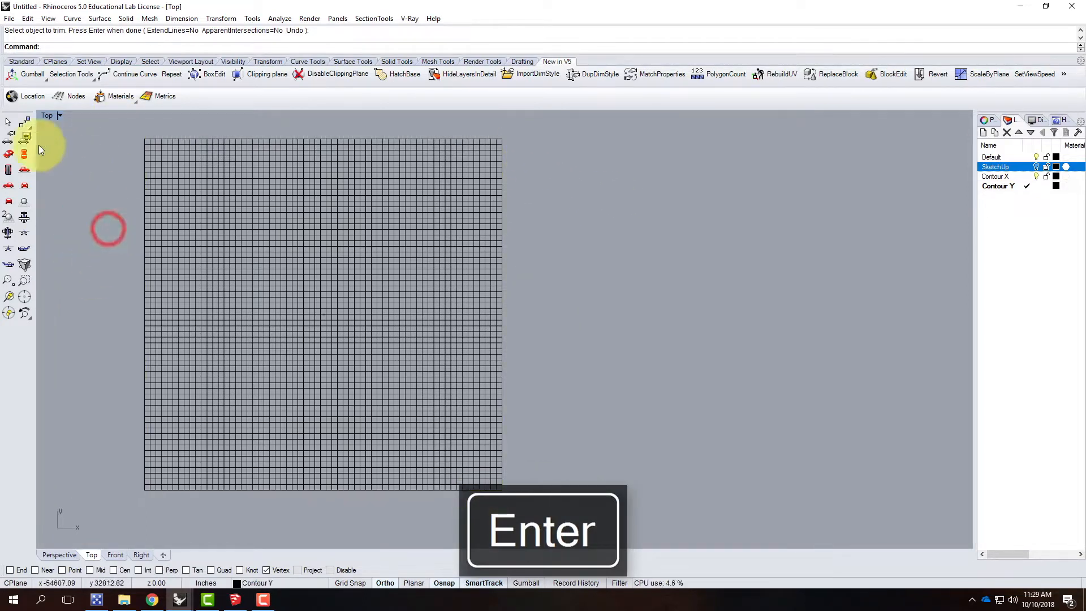
Step: Return to the Perspective view and select all of the trimmed X and Y contour curves
{"action": "double_click", "coordinate": [54, 115]}
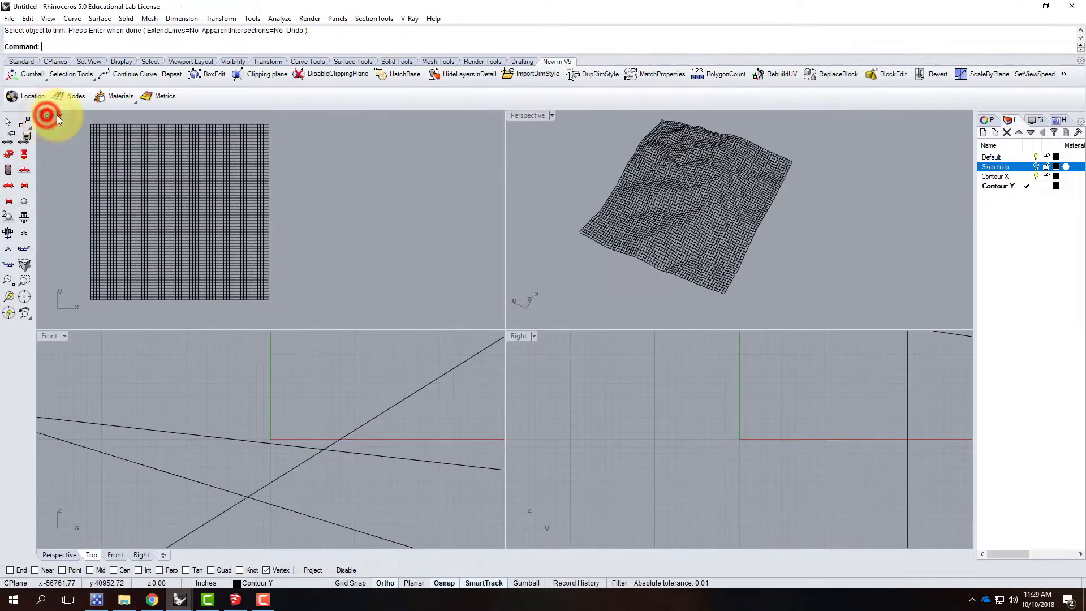
{"action": "double_click", "coordinate": [528, 116]}
{"action": "left_click_drag", "start_coordinate": [199, 145], "coordinate": [642, 499]}
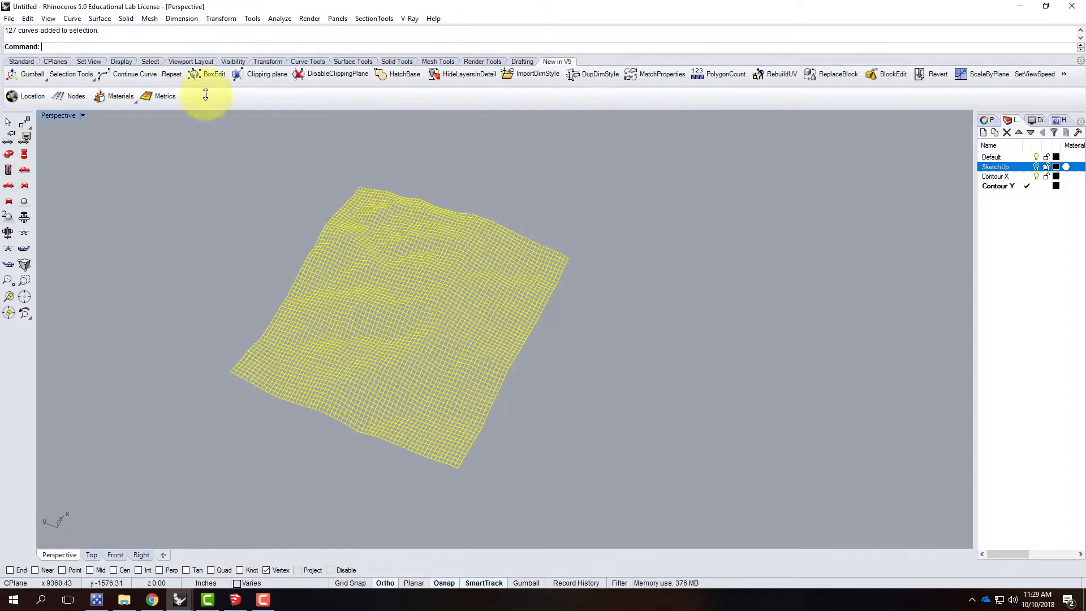
{"action": "left_click", "coordinate": [101, 18]}
{"action": "left_click", "coordinate": [101, 18]}
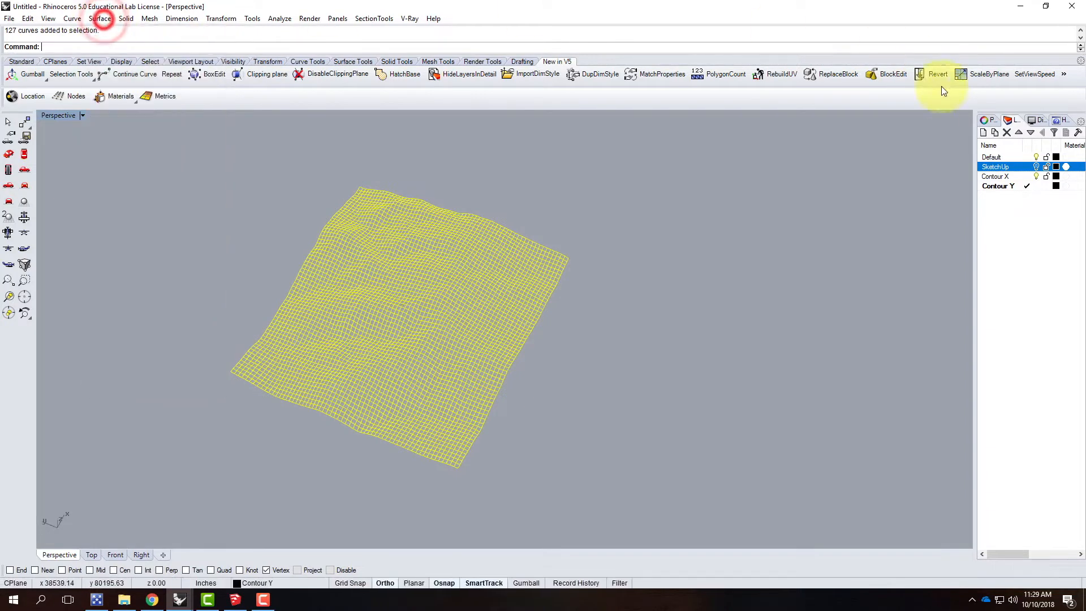
Step: Create a layer named Terrain and make it the current layer
{"action": "left_click", "coordinate": [985, 134]}
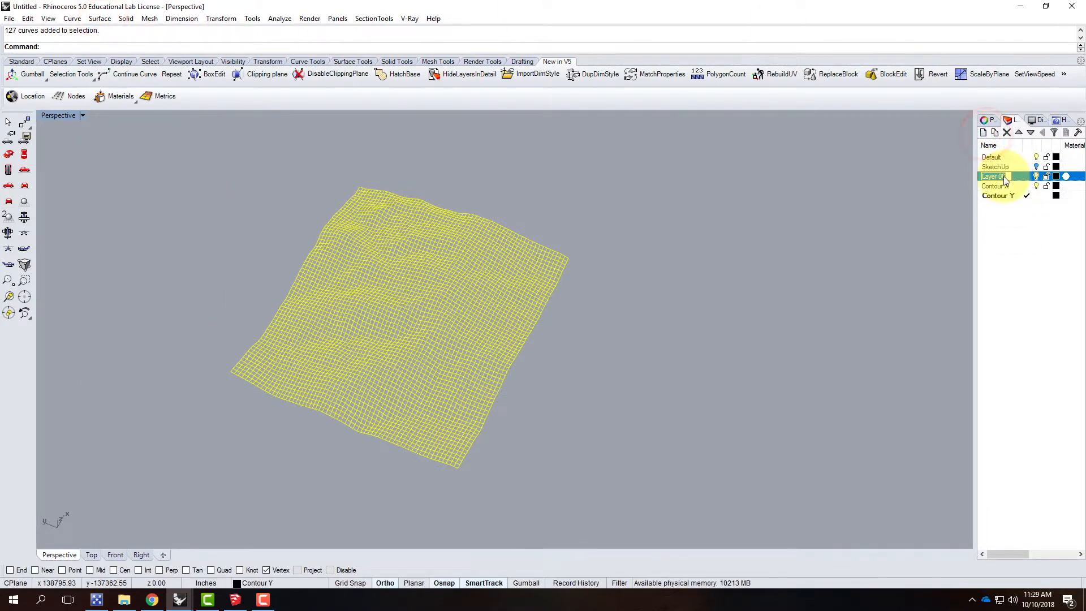
{"action": "type", "text": "Terrain"}
{"action": "left_click", "coordinate": [1016, 177]}
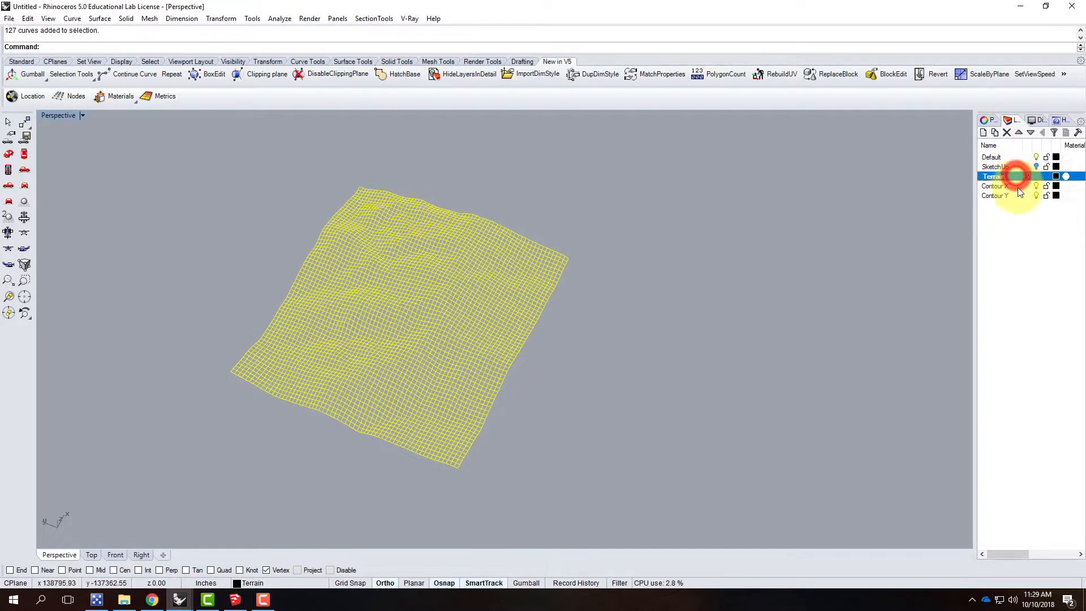
Step: Build a Curve Network surface from the selected contours with tolerances of 0.01 for edges and 0.1 for interior curves, and Position matching on all edges
{"action": "left_click", "coordinate": [109, 21]}
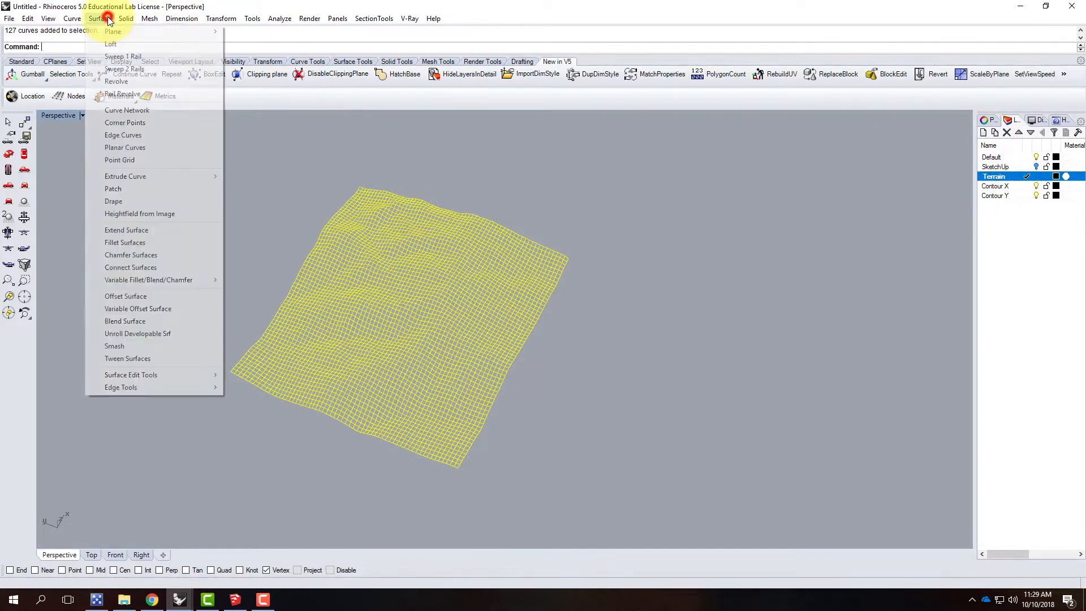
{"action": "left_click", "coordinate": [131, 112]}
{"action": "left_click", "coordinate": [513, 320]}
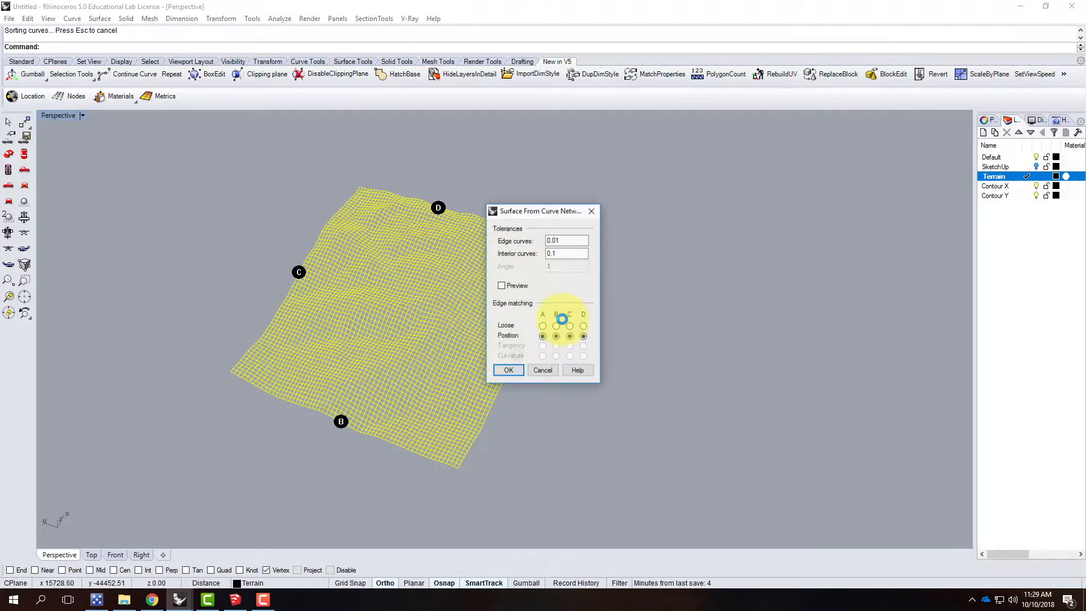
{"action": "left_click_drag", "start_coordinate": [535, 212], "coordinate": [716, 209]}
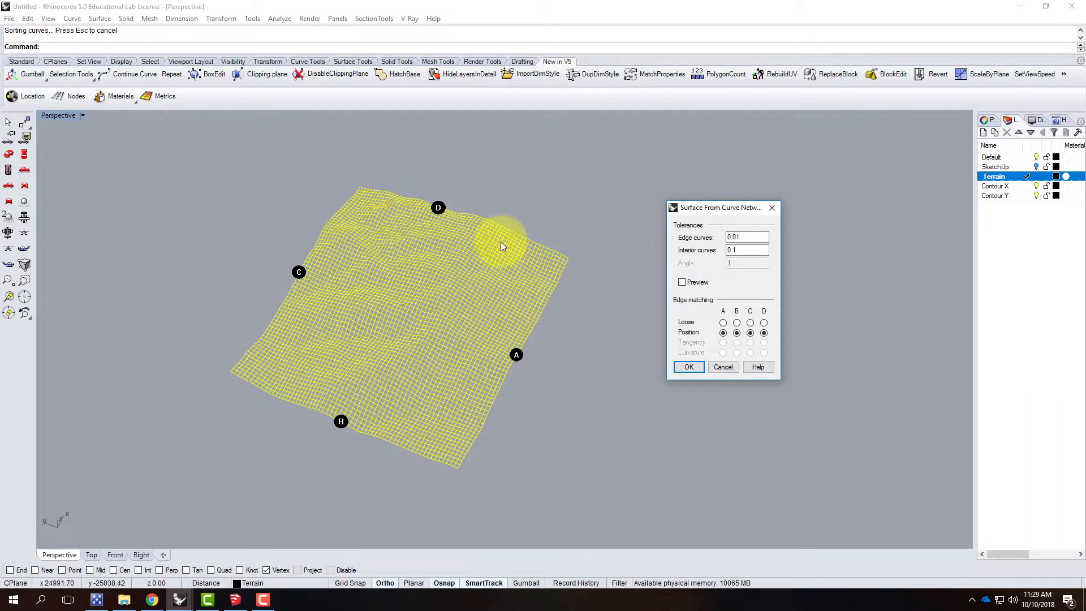
{"action": "left_click", "coordinate": [688, 368]}
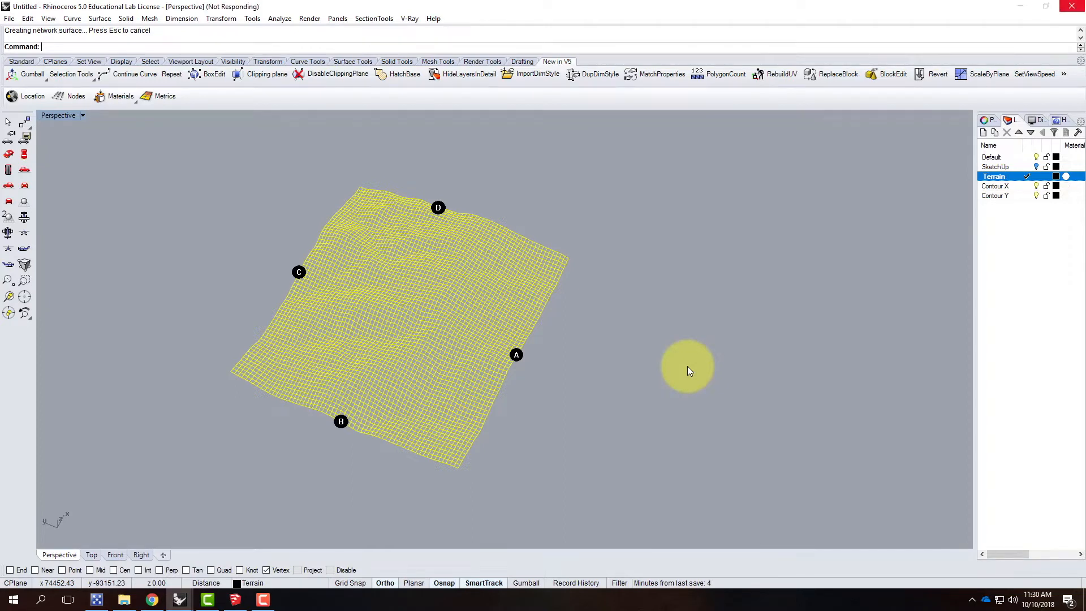
Step: Switch to Chrome and look through the Exercise 113 page and the site's navigation
{"action": "left_click", "coordinate": [153, 599]}
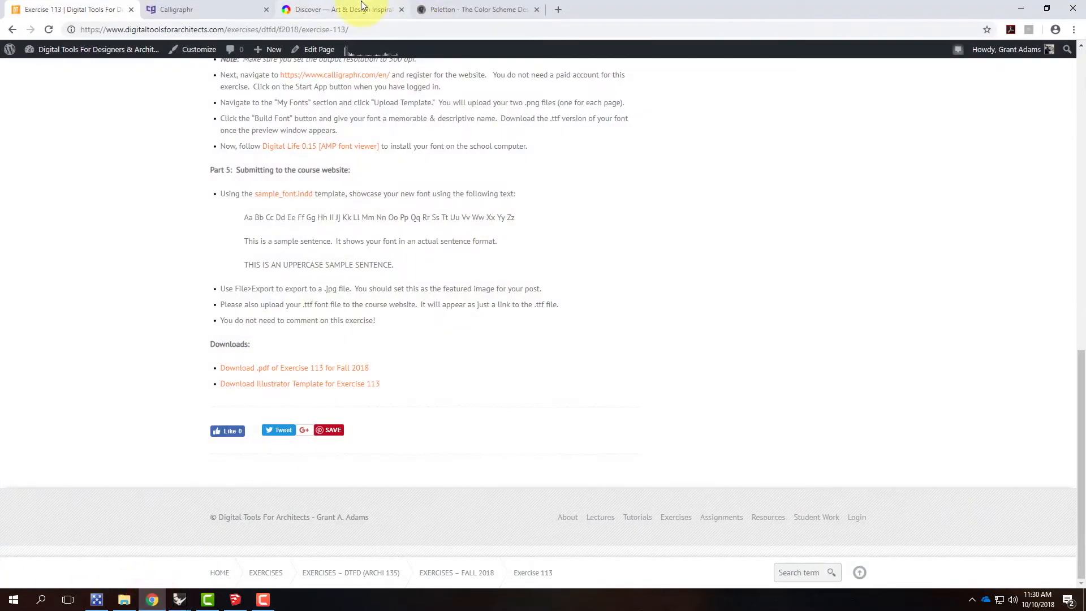
{"action": "scroll", "coordinate": [396, 119], "scroll_direction": "up", "scroll_amount": 1}
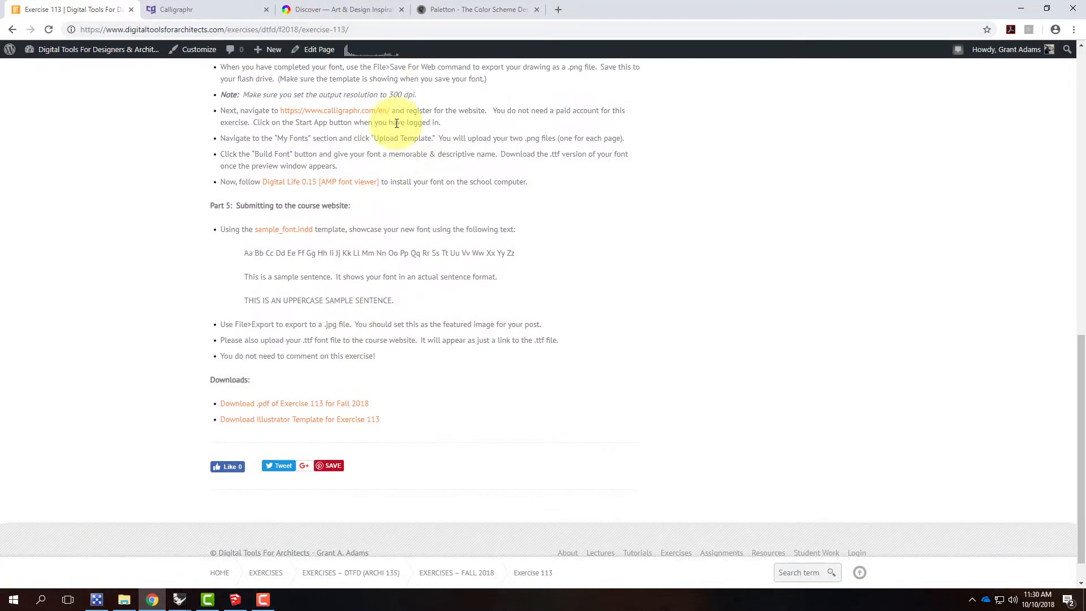
{"action": "scroll", "coordinate": [396, 123], "scroll_direction": "up", "scroll_amount": 20}
{"action": "mouse_move", "coordinate": [630, 176]}
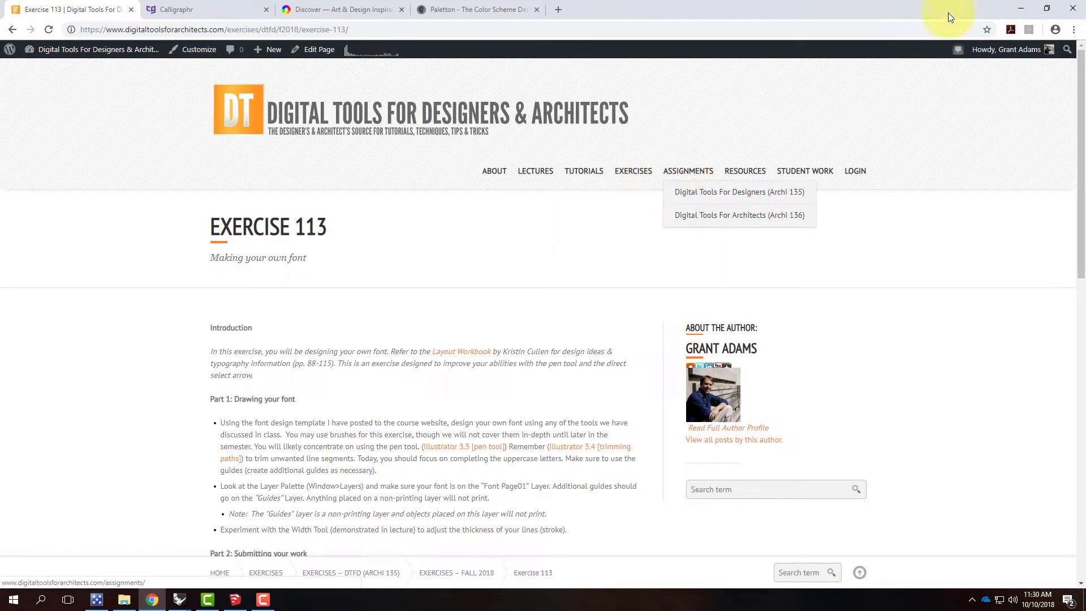
{"action": "left_click", "coordinate": [1015, 8]}
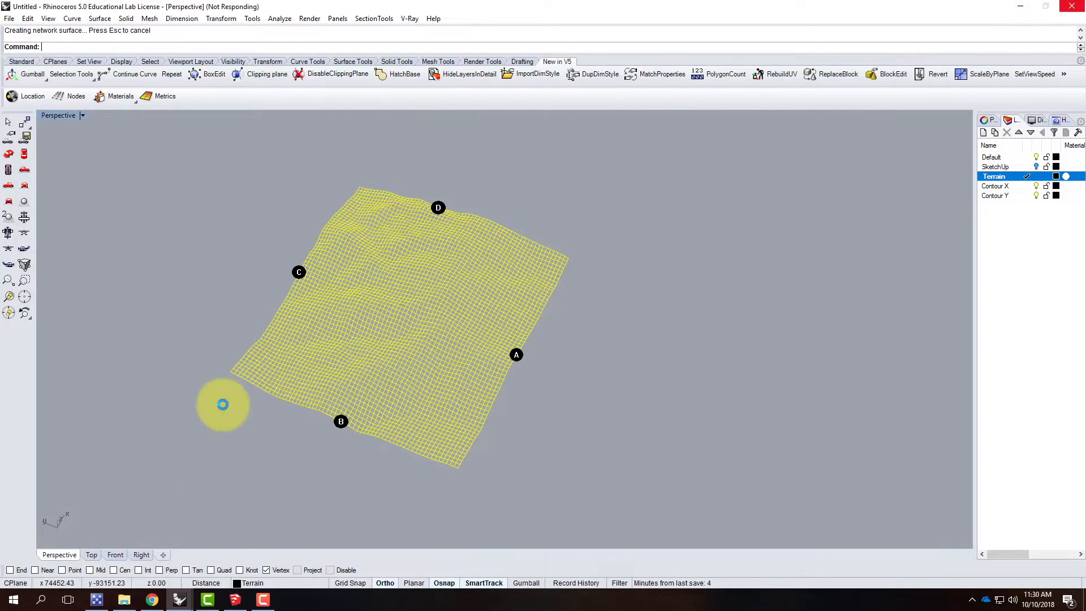
{"action": "left_click", "coordinate": [1019, 6]}
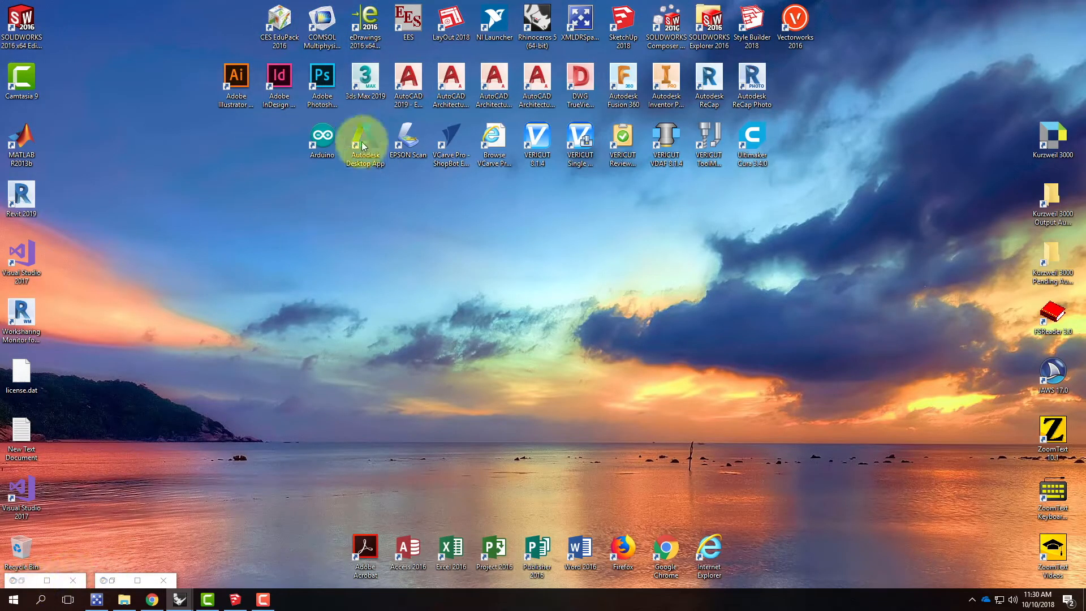
{"action": "double_click", "coordinate": [324, 80]}
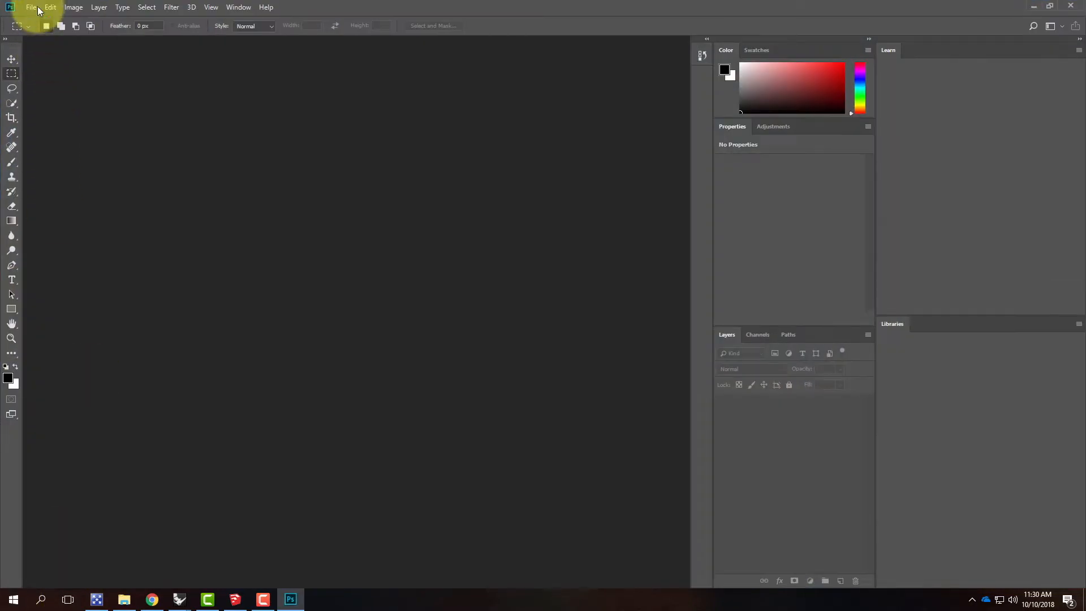
{"action": "left_click", "coordinate": [31, 7]}
{"action": "left_click", "coordinate": [39, 30]}
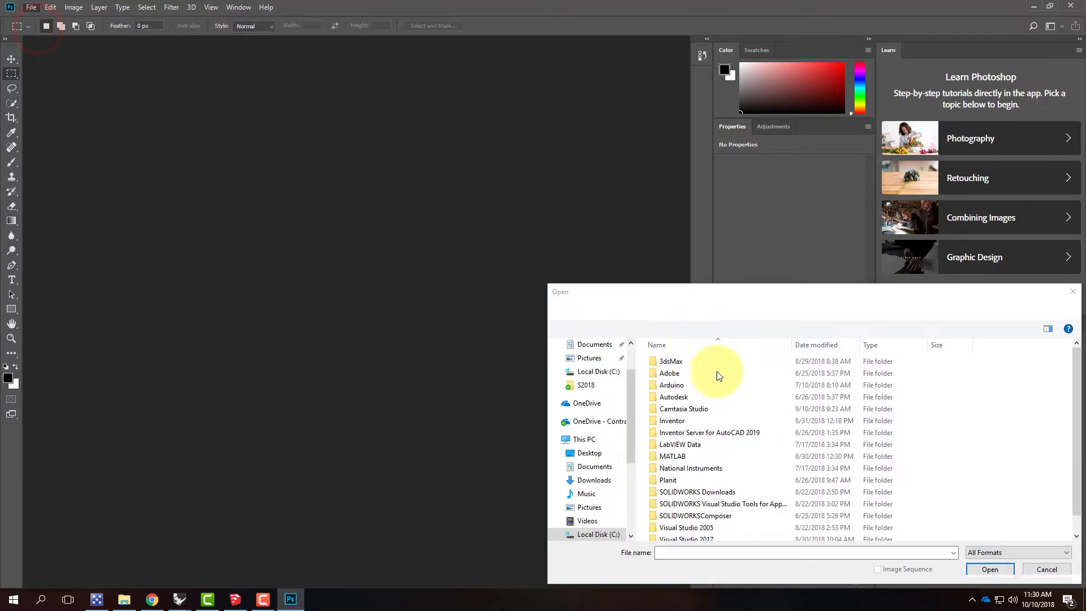
{"action": "left_click", "coordinate": [591, 421]}
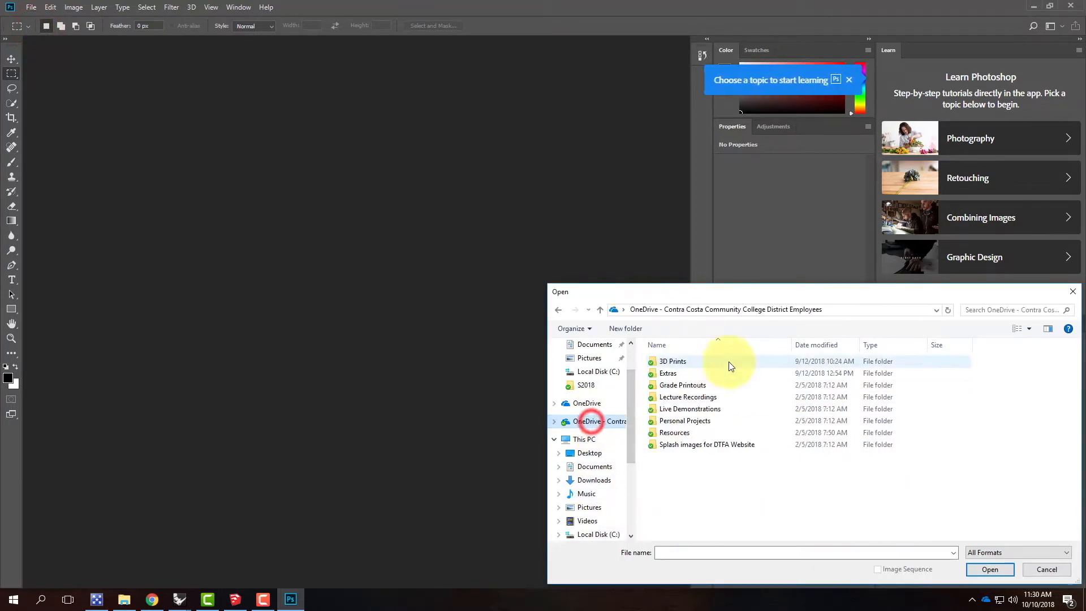
{"action": "left_click", "coordinate": [703, 410]}
{"action": "double_click", "coordinate": [703, 411]}
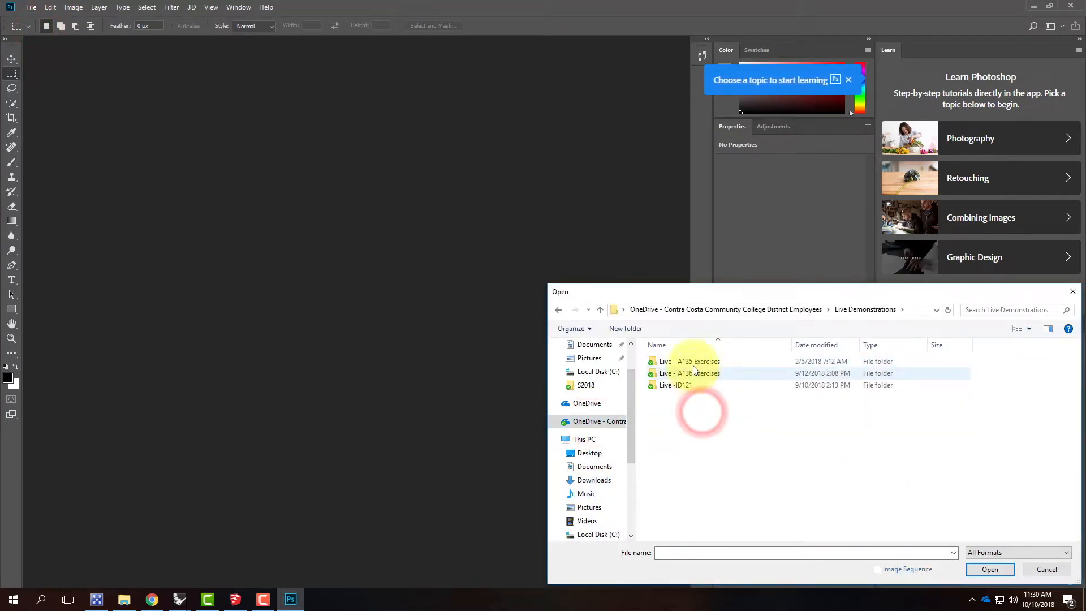
{"action": "double_click", "coordinate": [691, 373]}
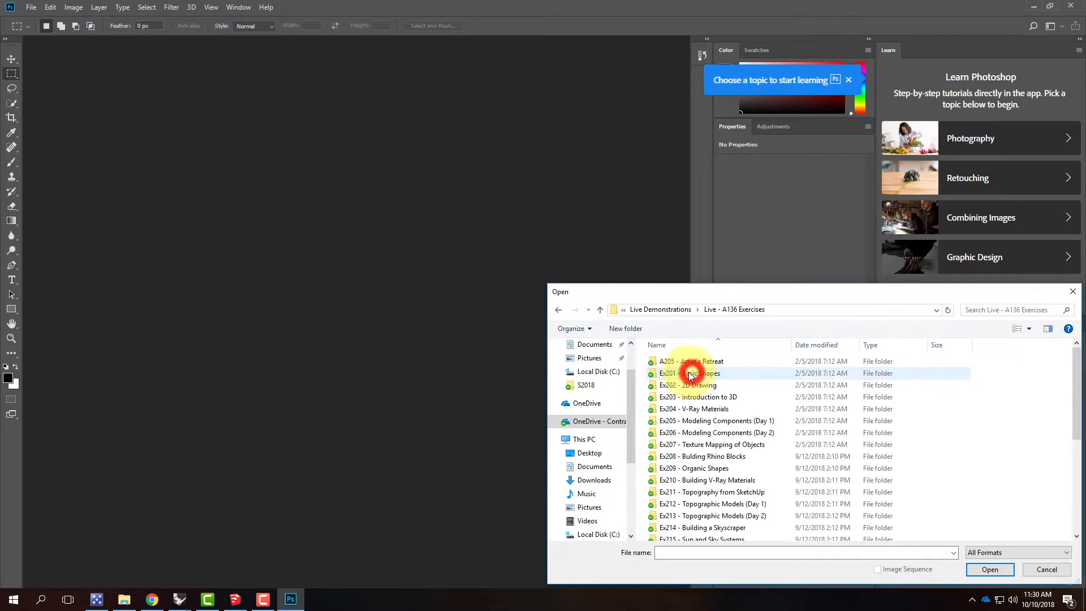
{"action": "double_click", "coordinate": [689, 502]}
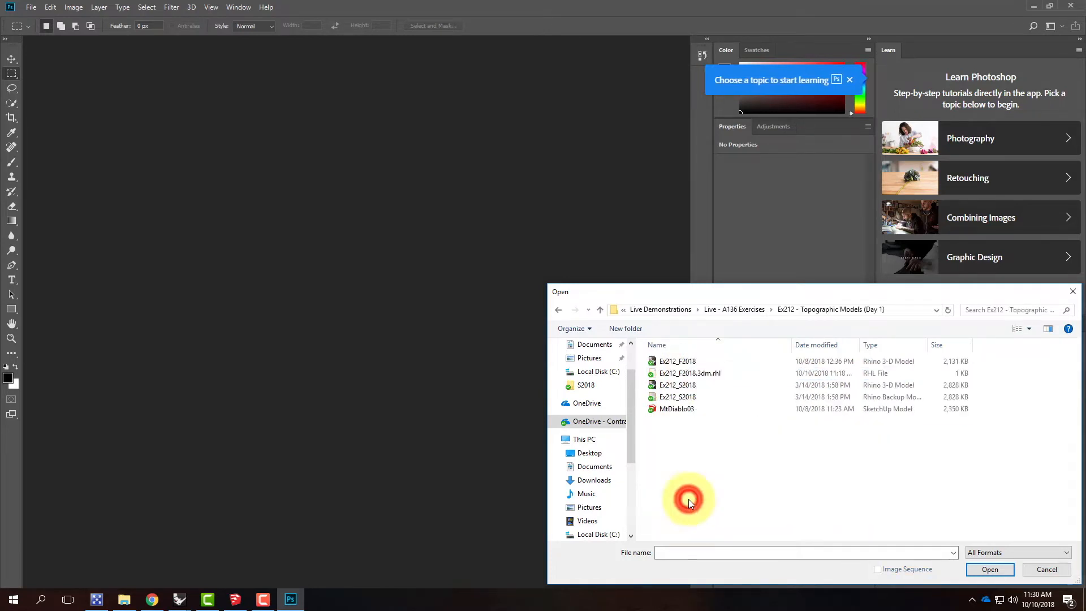
{"action": "left_click", "coordinate": [556, 308]}
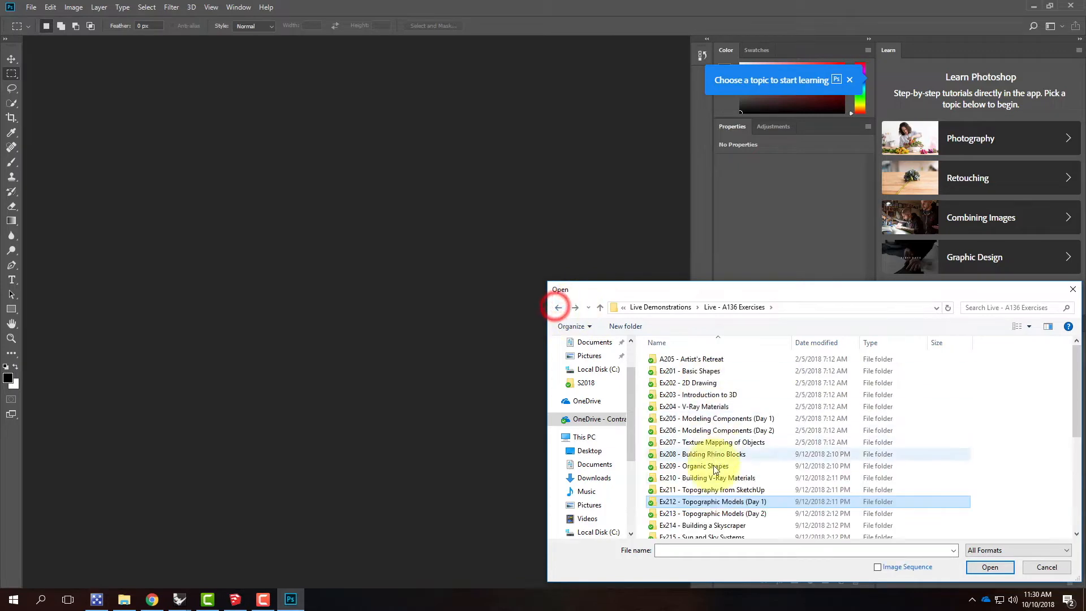
{"action": "double_click", "coordinate": [713, 514]}
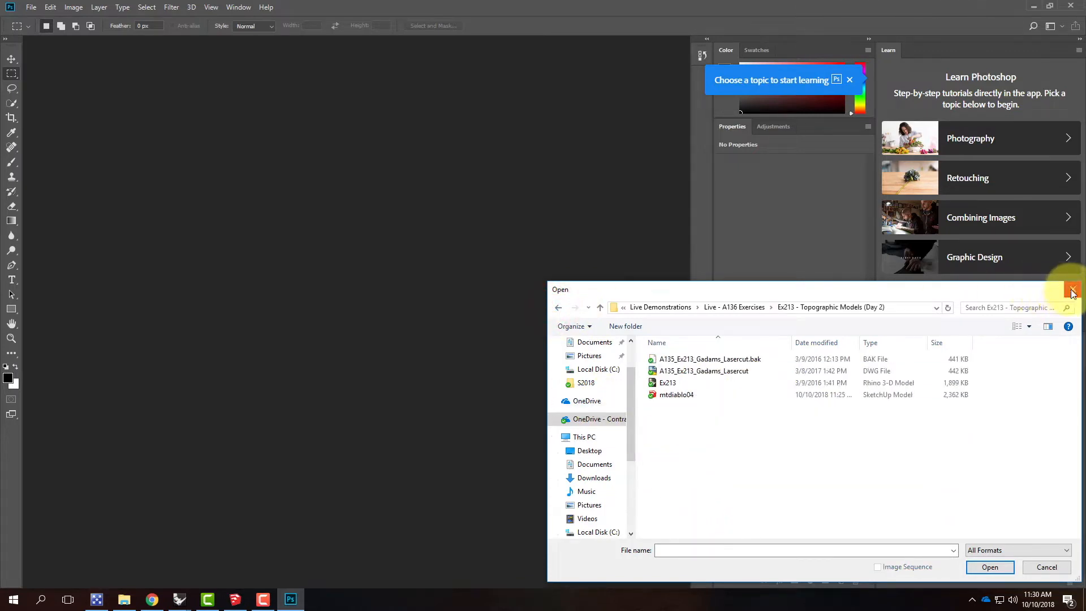
{"action": "left_click", "coordinate": [1044, 568]}
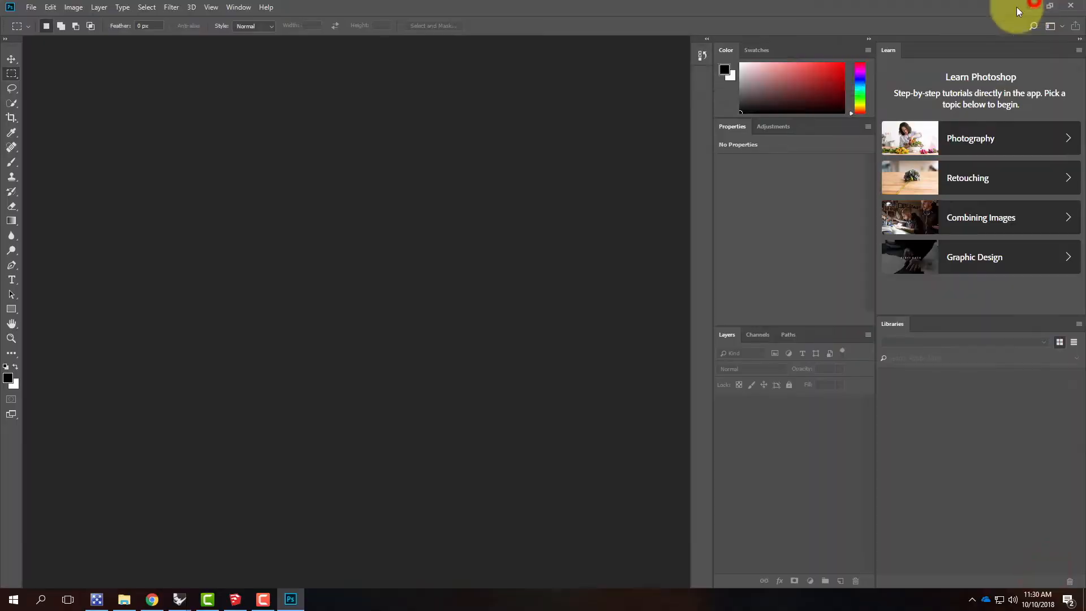
{"action": "left_click", "coordinate": [1033, 5]}
Step: Switch to Chrome and open Exercise 213 from the Fall 2018 exercises of Digital Tools For Architects (Archi 136)
{"action": "left_click", "coordinate": [154, 597]}
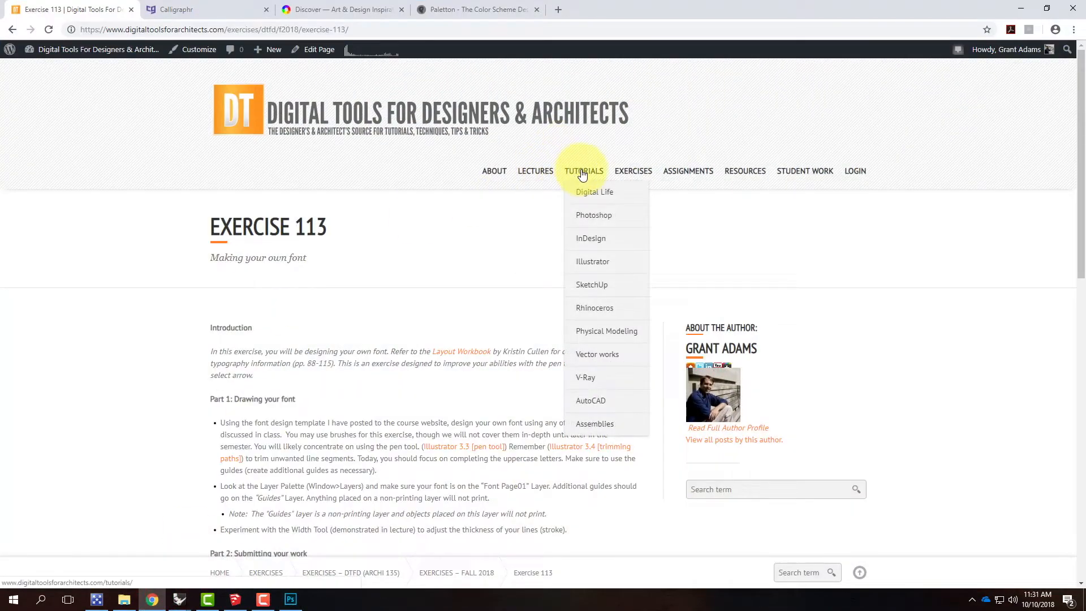
{"action": "mouse_move", "coordinate": [633, 172]}
{"action": "mouse_move", "coordinate": [613, 215]}
{"action": "left_click", "coordinate": [547, 213]}
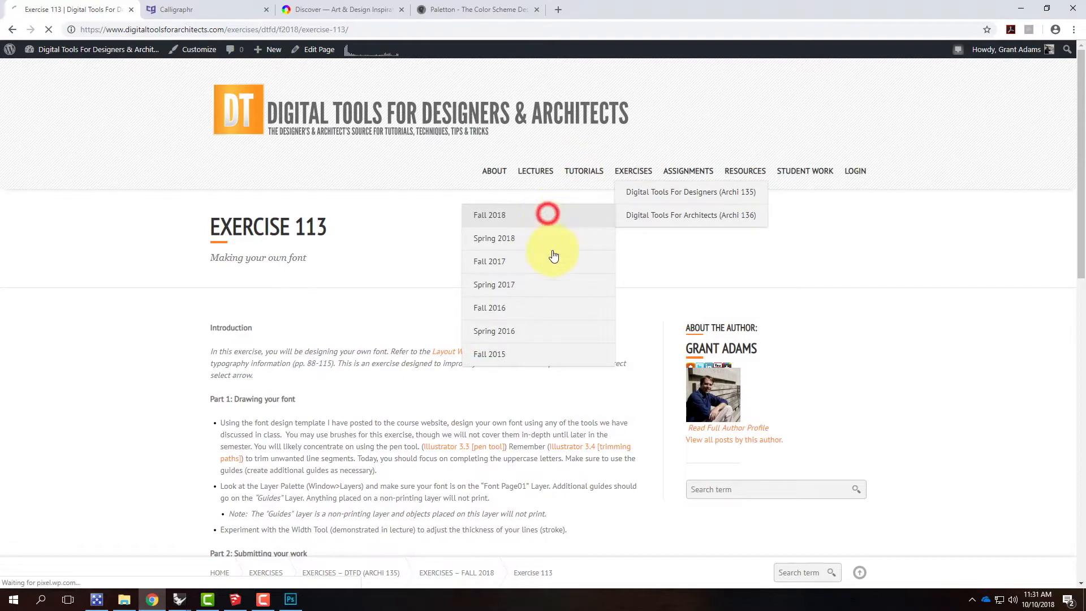
{"action": "scroll", "coordinate": [543, 322], "scroll_direction": "down", "scroll_amount": 10}
{"action": "left_click", "coordinate": [478, 371]}
{"action": "scroll", "coordinate": [508, 360], "scroll_direction": "down", "scroll_amount": 5}
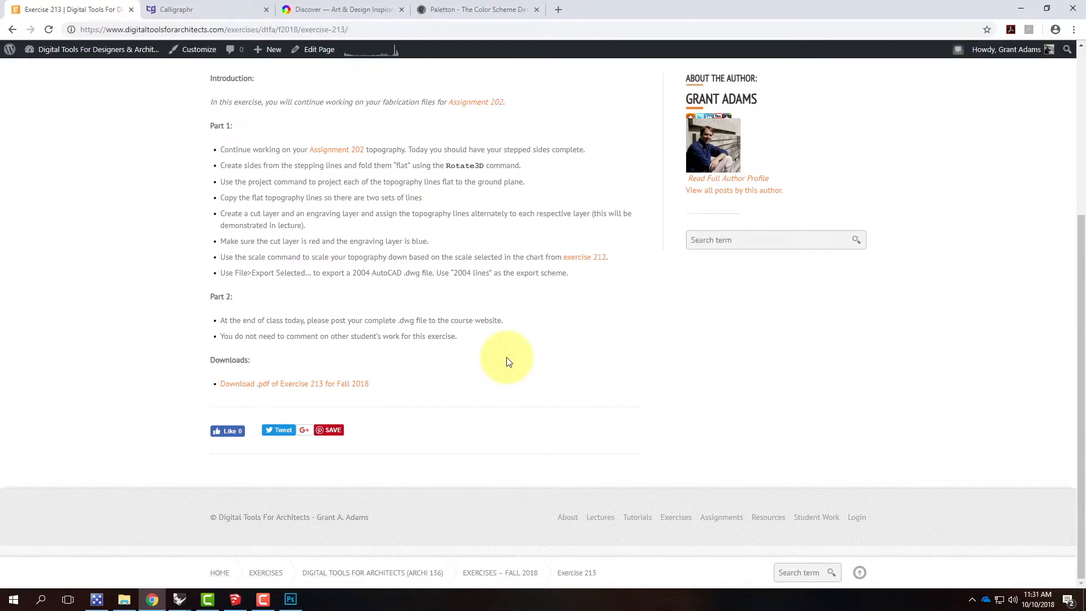
Step: Follow the link to Exercise 212 and open its Topography Creation Information chart at full size
{"action": "scroll", "coordinate": [508, 359], "scroll_direction": "up", "scroll_amount": 3}
{"action": "left_click", "coordinate": [588, 430]}
{"action": "scroll", "coordinate": [572, 391], "scroll_direction": "down", "scroll_amount": 4}
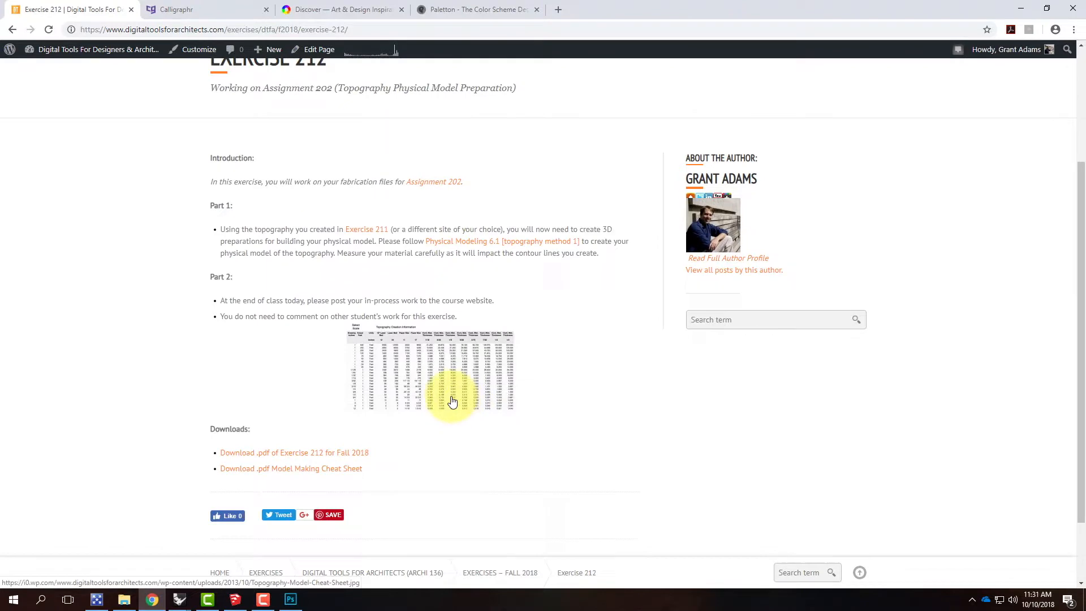
{"action": "left_click", "coordinate": [450, 376]}
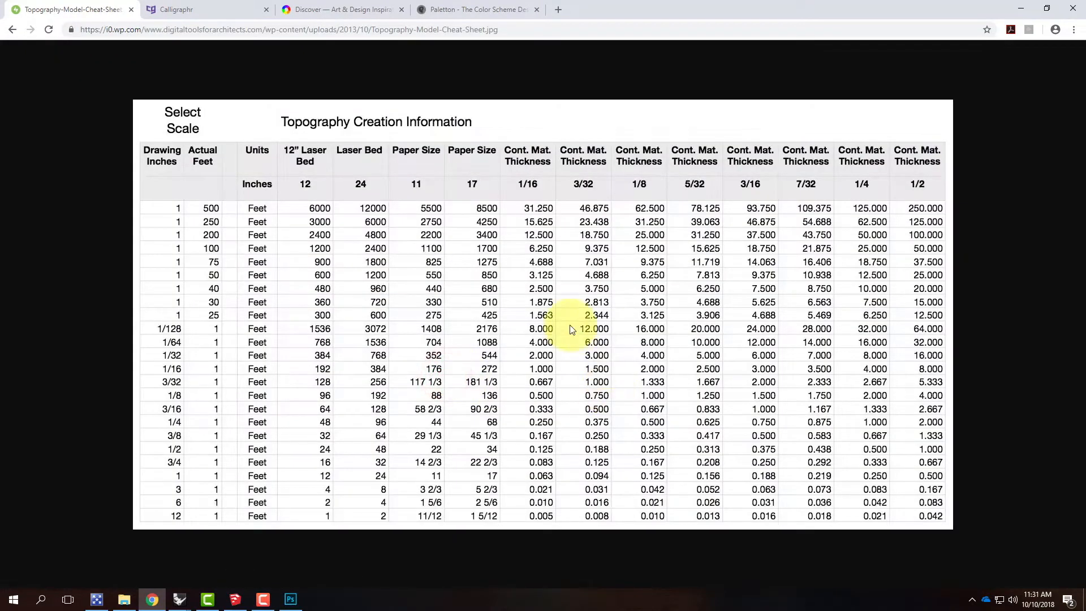
Step: Switch back to the untitled Rhino terrain model and close Photoshop
{"action": "left_click", "coordinate": [181, 600]}
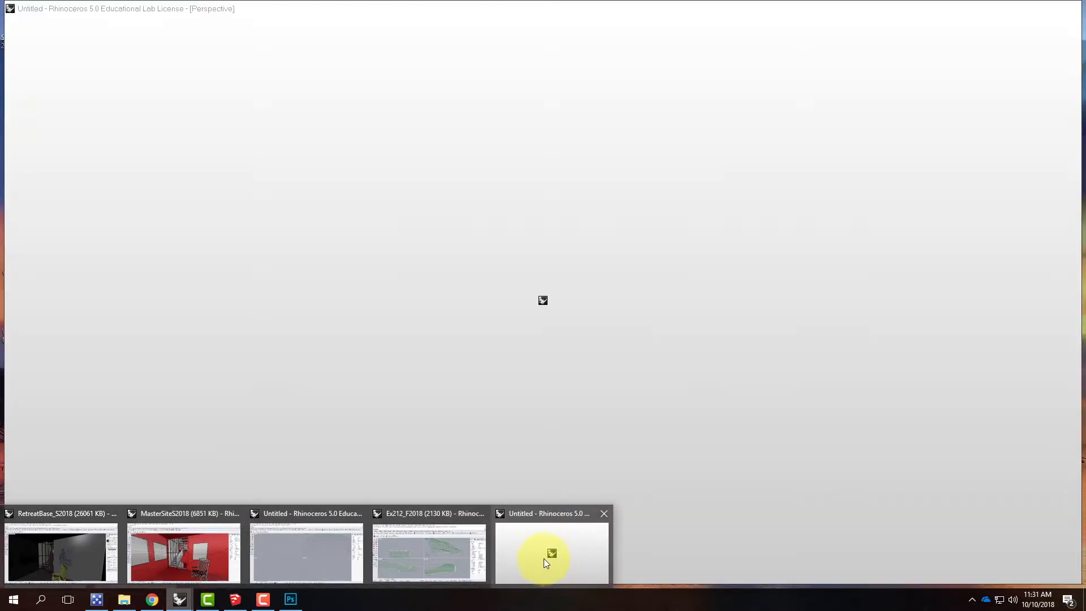
{"action": "left_click", "coordinate": [538, 557]}
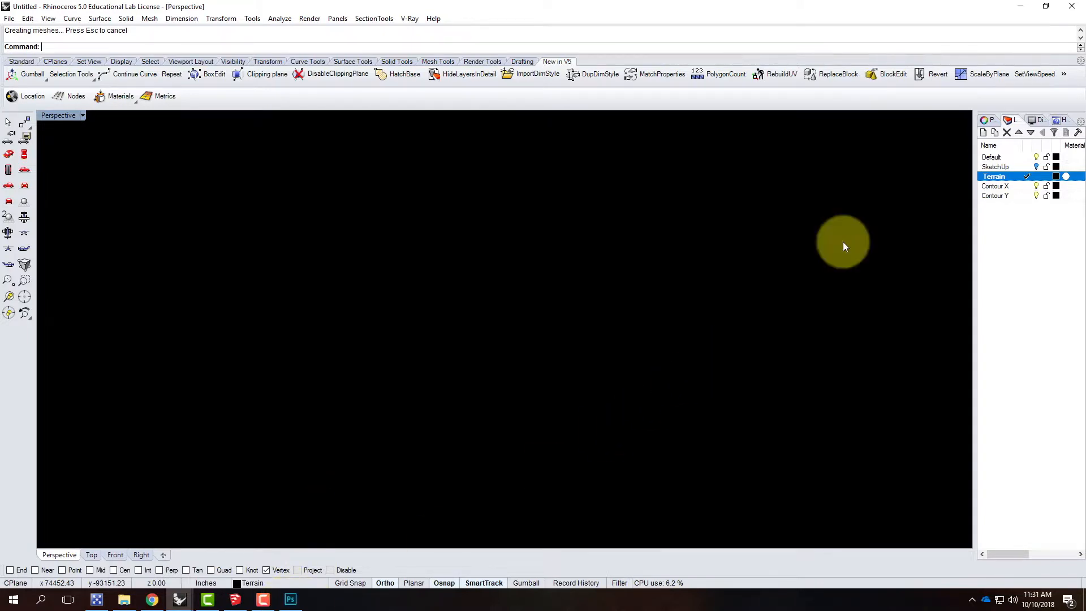
{"action": "right_click", "coordinate": [291, 601]}
{"action": "left_click", "coordinate": [268, 575]}
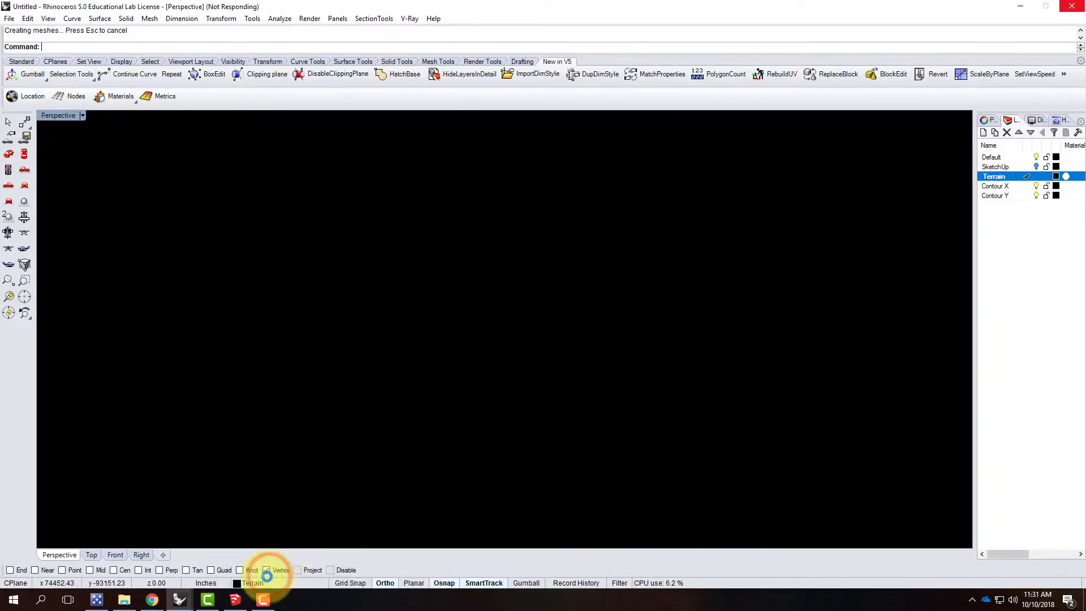
{"action": "left_click", "coordinate": [263, 600]}
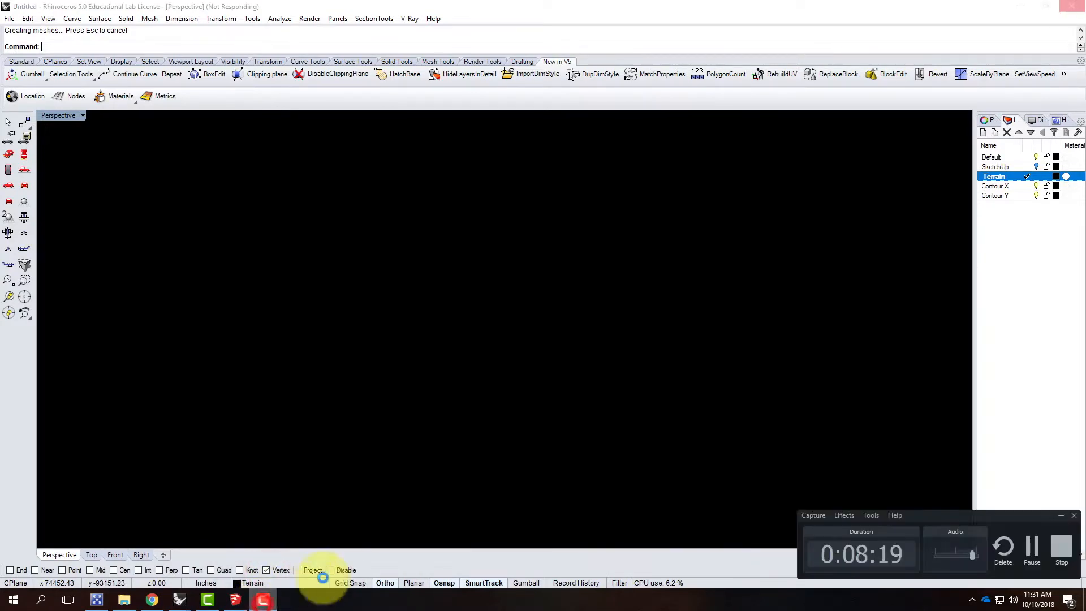
{"action": "left_click", "coordinate": [1037, 548]}
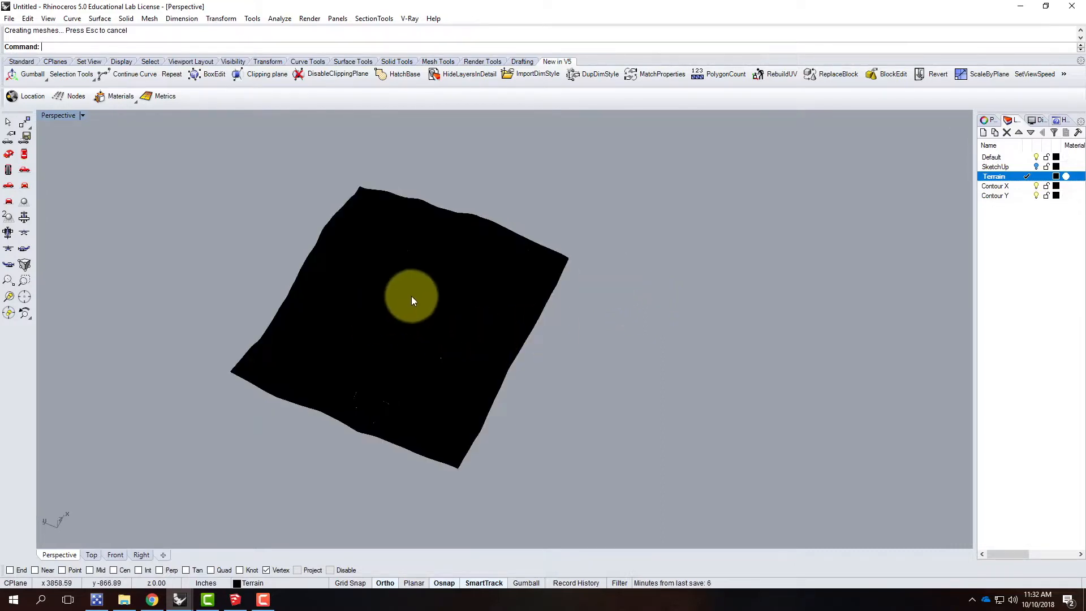
Step: Rebuild the network surface with a point count of 100 in U and 100 in V, deleting the input surface
{"action": "left_click", "coordinate": [412, 296]}
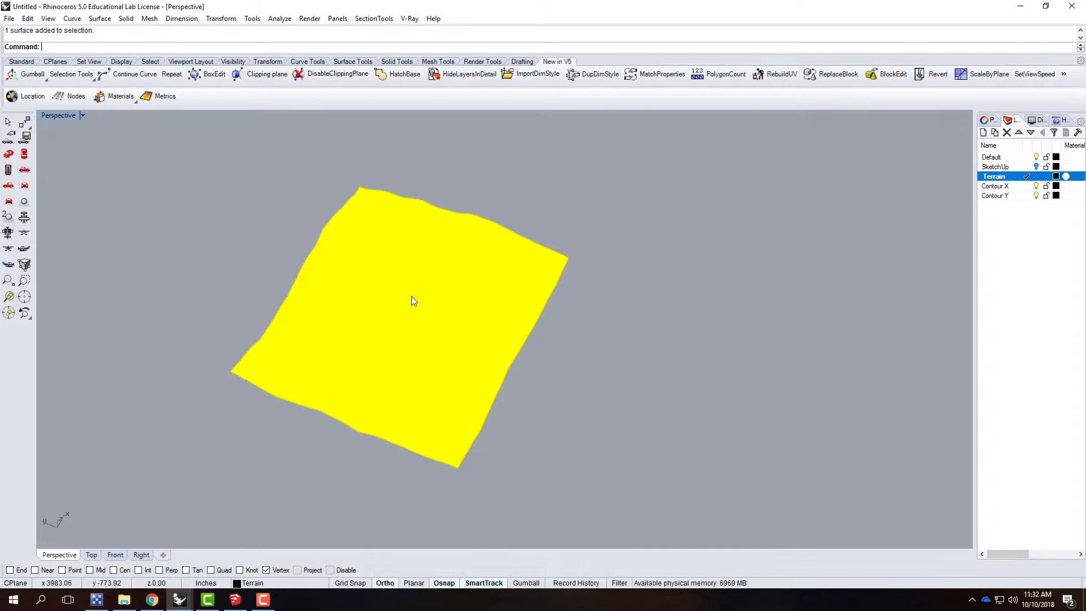
{"action": "type", "text": "Rebuild"}
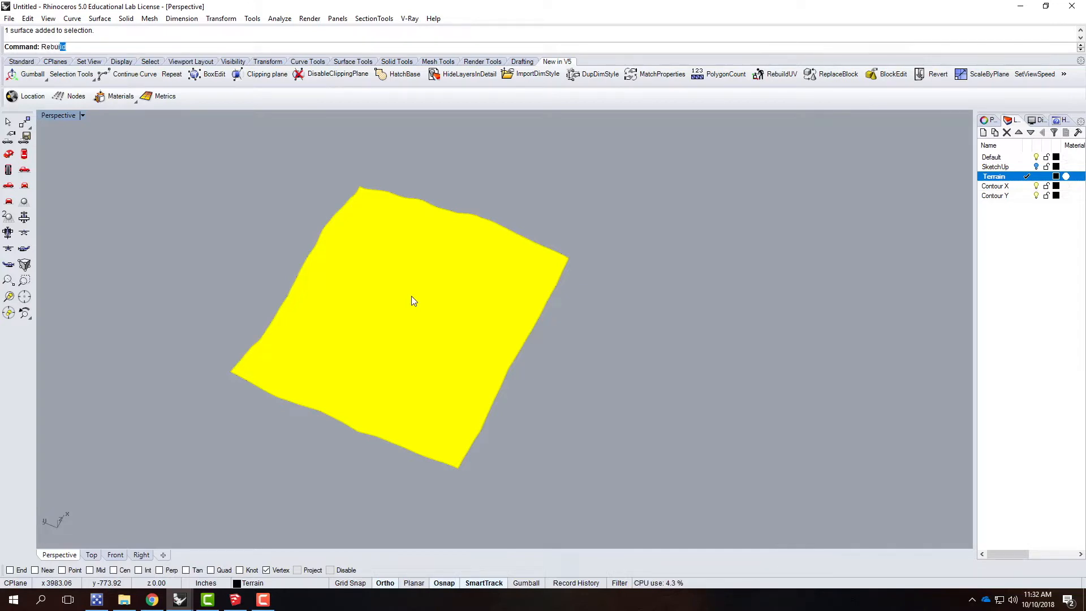
{"action": "key", "text": "Return"}
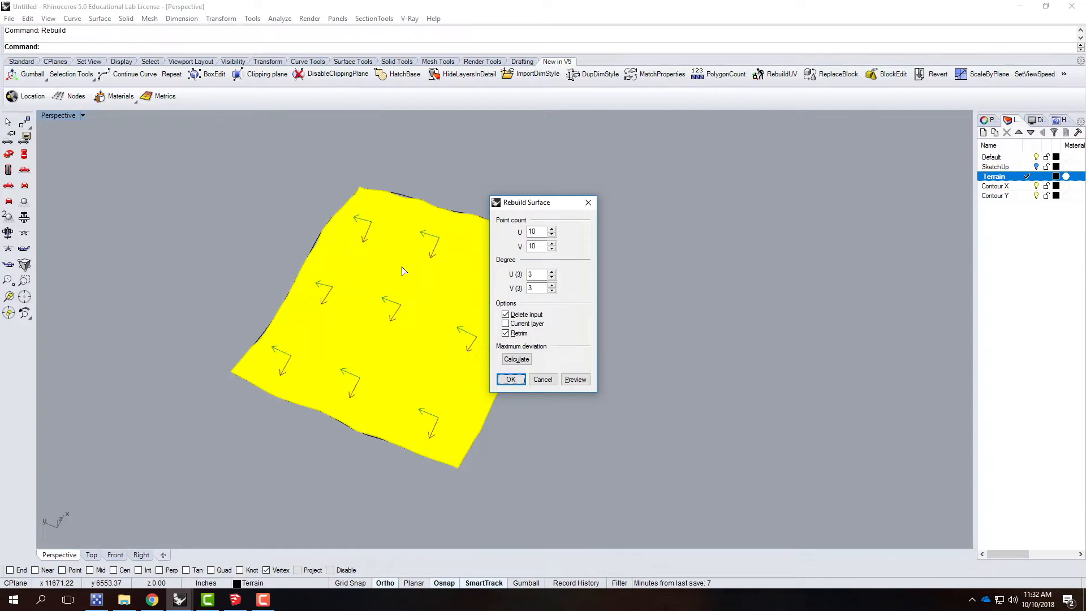
{"action": "left_click", "coordinate": [539, 232]}
{"action": "type", "text": "0"}
{"action": "key", "text": "Tab"}
{"action": "type", "text": "100"}
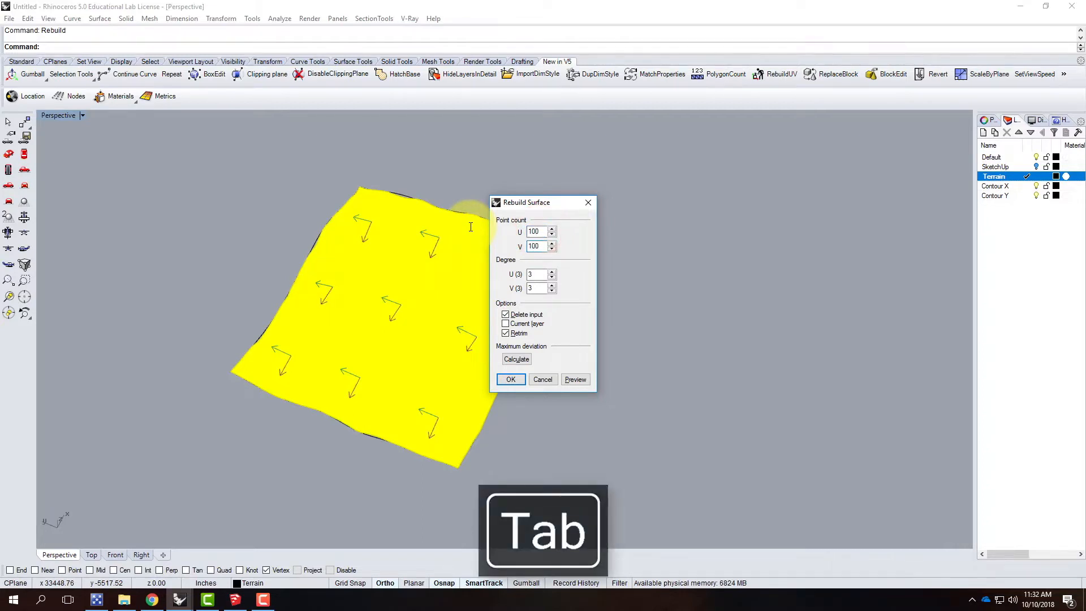
{"action": "left_click", "coordinate": [509, 380]}
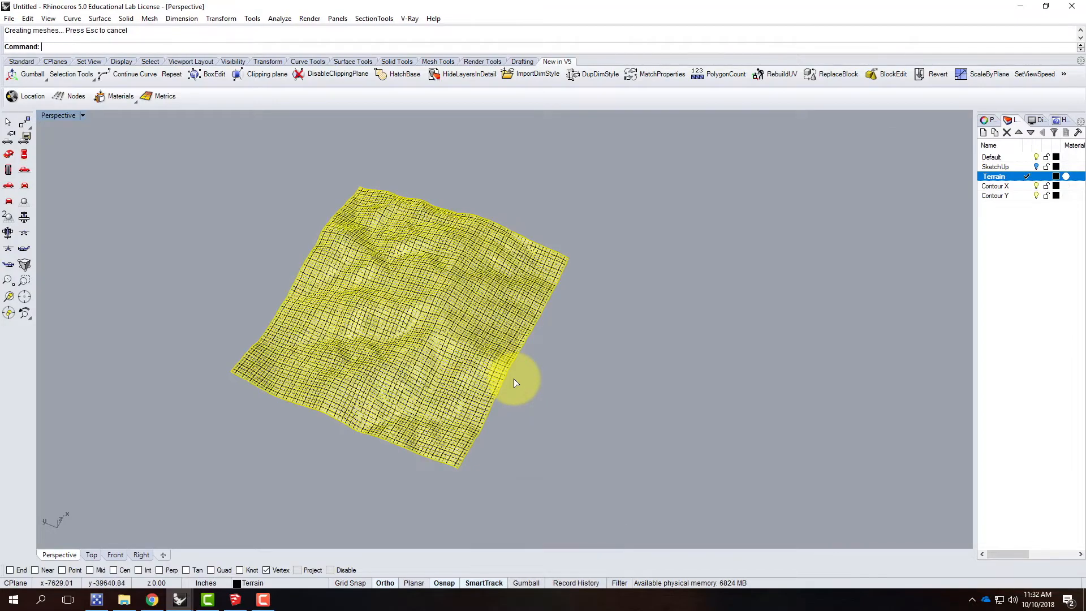
Step: Deselect the rebuilt surface and hide the Contour X and Contour Y layers
{"action": "left_click", "coordinate": [587, 358]}
{"action": "scroll", "coordinate": [404, 332], "scroll_direction": "up", "scroll_amount": 5}
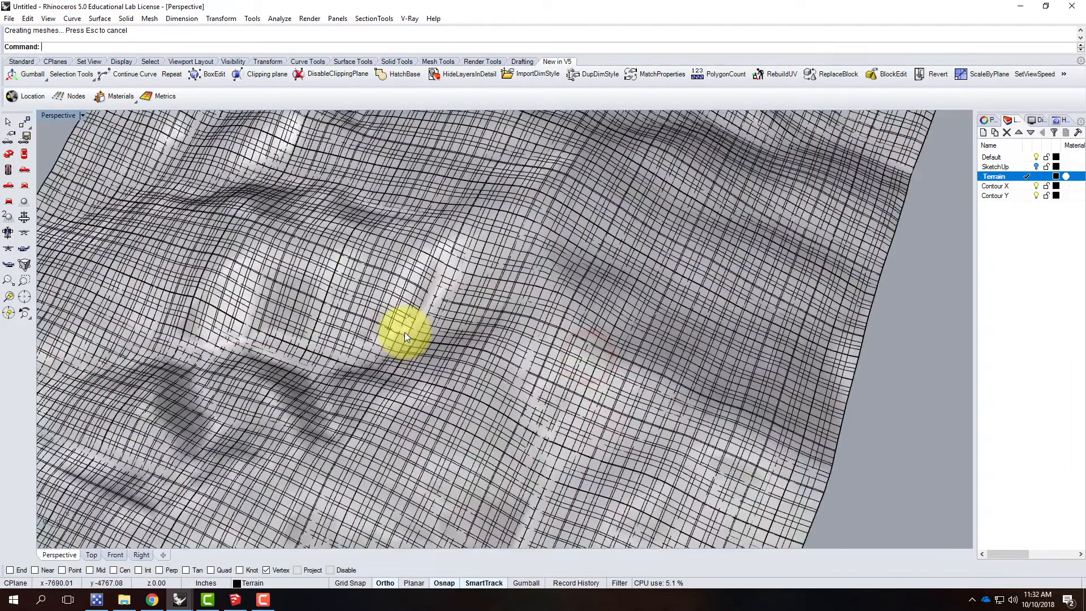
{"action": "left_click", "coordinate": [1037, 186]}
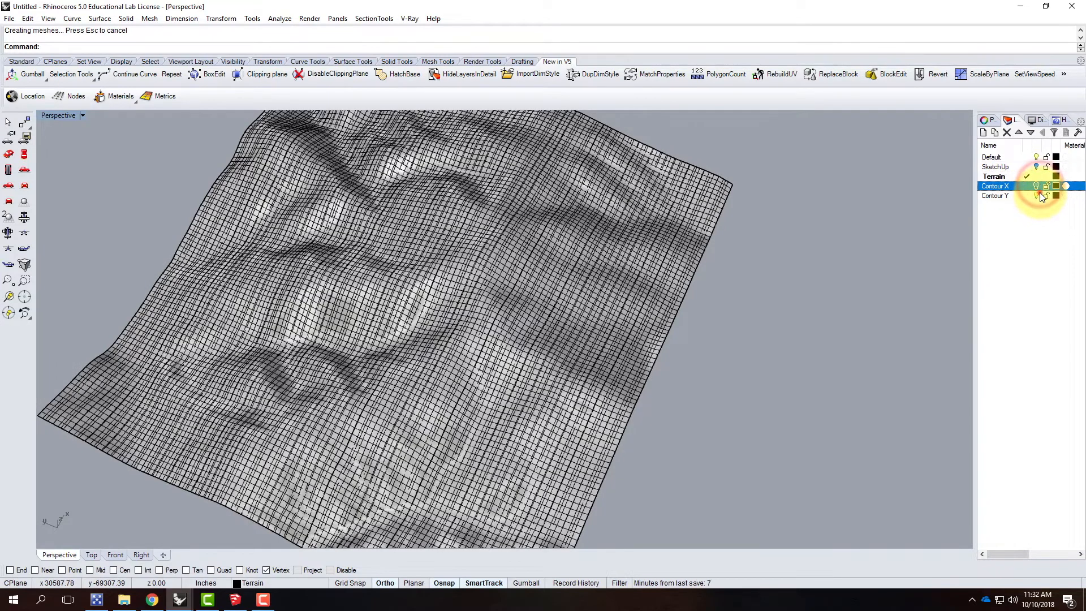
{"action": "left_click", "coordinate": [1037, 196]}
Step: Zoom to the selected terrain surface and examine its shape from several angles, with the selection cleared for the final views
{"action": "scroll", "coordinate": [789, 257], "scroll_direction": "down", "scroll_amount": 5}
{"action": "left_click", "coordinate": [615, 293]}
{"action": "right_click_drag", "start_coordinate": [773, 300], "coordinate": [698, 385]}
{"action": "scroll", "coordinate": [699, 389], "scroll_direction": "up", "scroll_amount": 3}
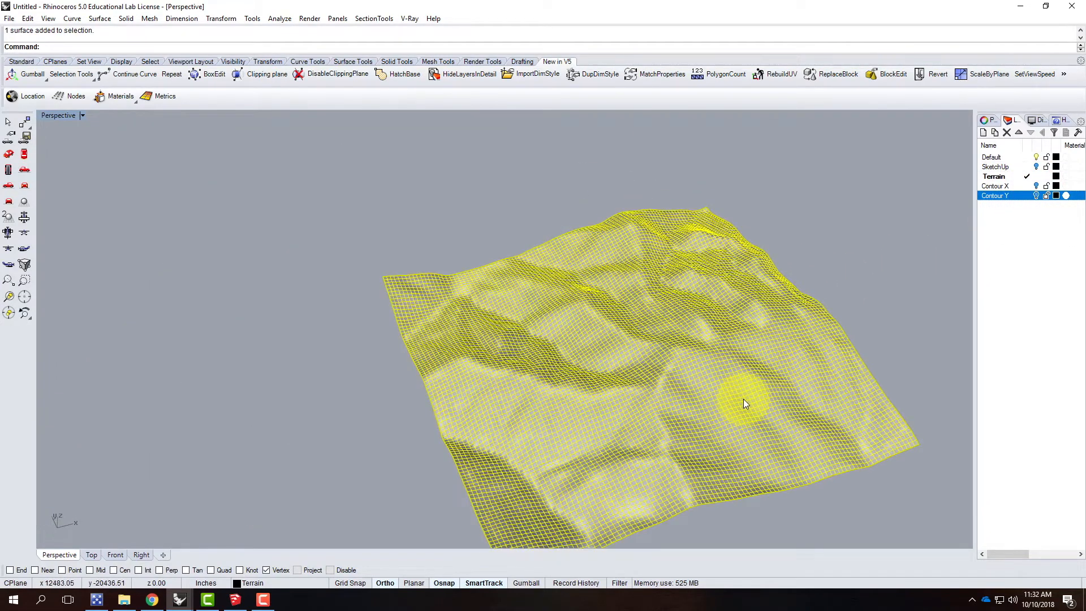
{"action": "type", "text": "z"}
{"action": "key", "text": "Return"}
{"action": "type", "text": "s"}
{"action": "key", "text": "Return"}
{"action": "right_click_drag", "start_coordinate": [742, 321], "coordinate": [394, 305]}
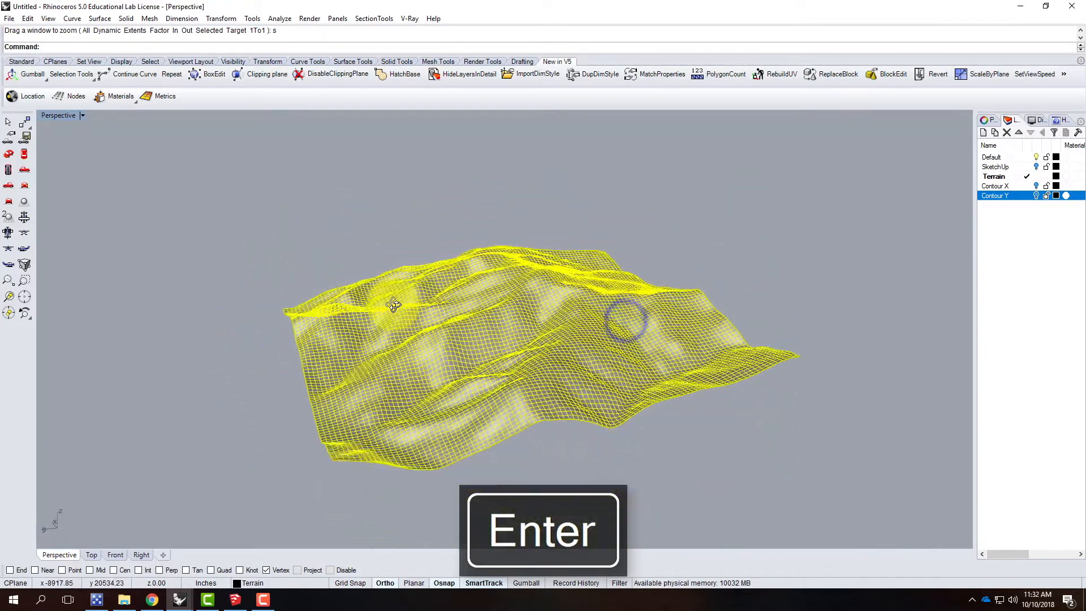
{"action": "right_click_drag", "start_coordinate": [565, 315], "coordinate": [800, 318]}
{"action": "left_click", "coordinate": [808, 320]}
{"action": "right_click_drag", "start_coordinate": [455, 316], "coordinate": [635, 328]}
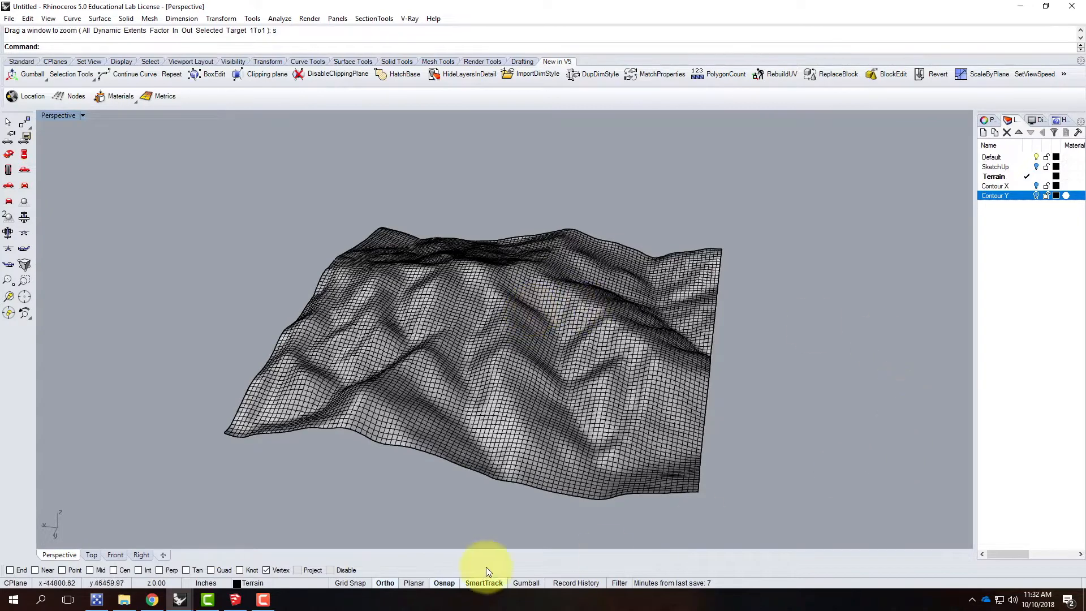
{"action": "left_click", "coordinate": [262, 601]}
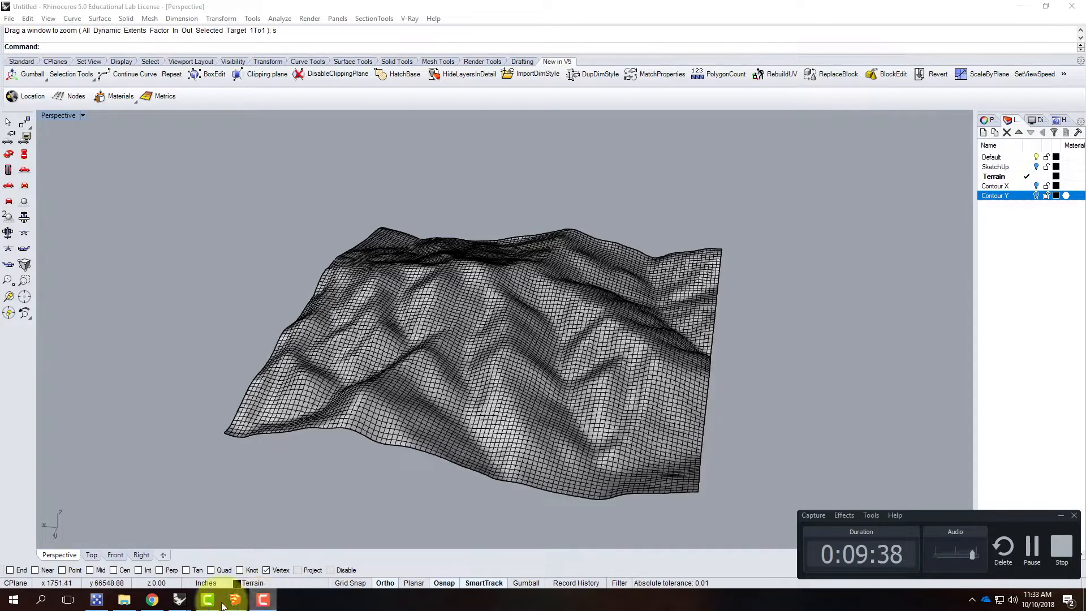
{"action": "left_click", "coordinate": [765, 380]}
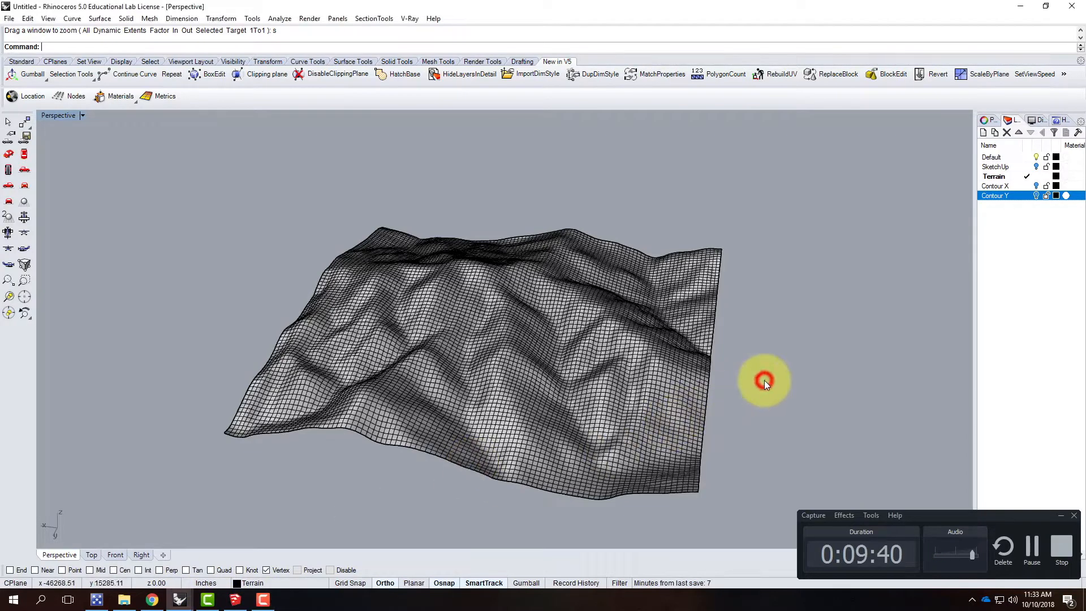
{"action": "left_click", "coordinate": [1061, 515]}
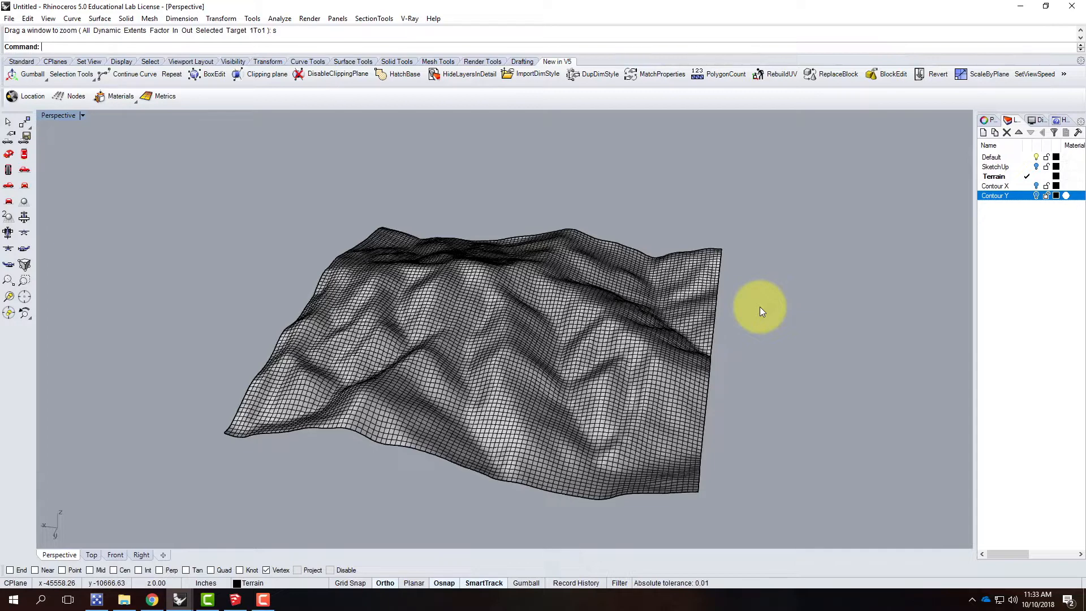
{"action": "right_click_drag", "start_coordinate": [642, 332], "coordinate": [532, 332]}
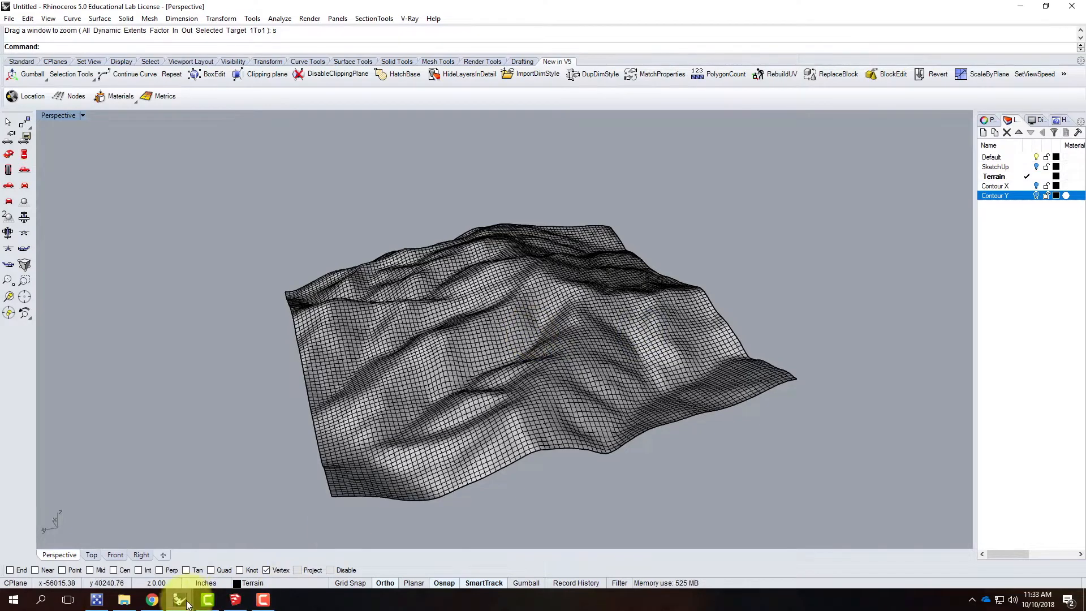
Step: Switch to Chrome to read the scale and paper sizes on the topography model cheat sheet, and return to the untitled Rhino terrain model
{"action": "left_click", "coordinate": [158, 603]}
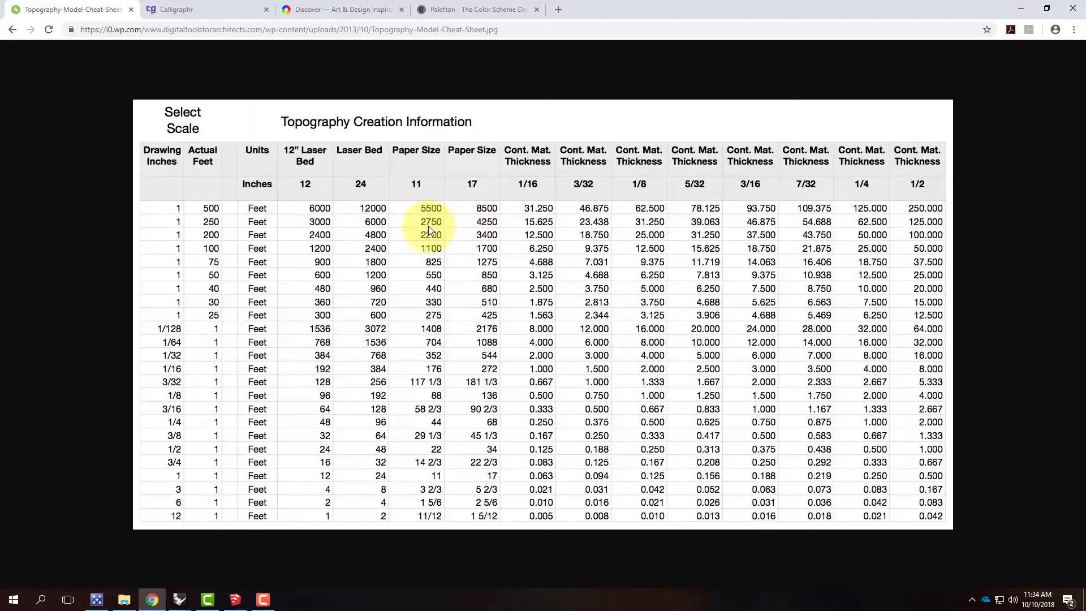
{"action": "left_click", "coordinate": [181, 601]}
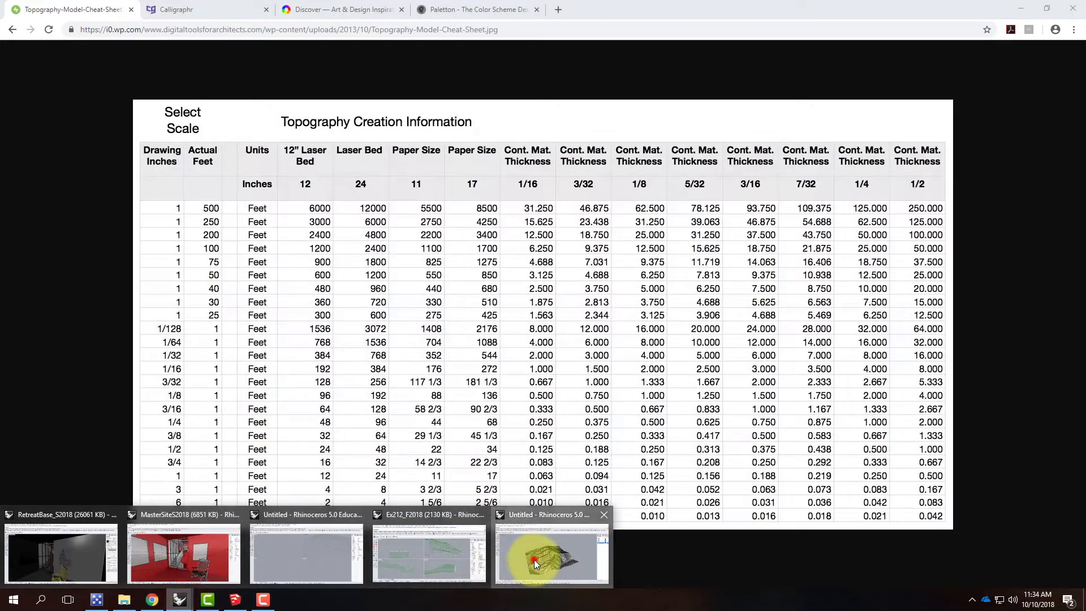
{"action": "left_click", "coordinate": [533, 559]}
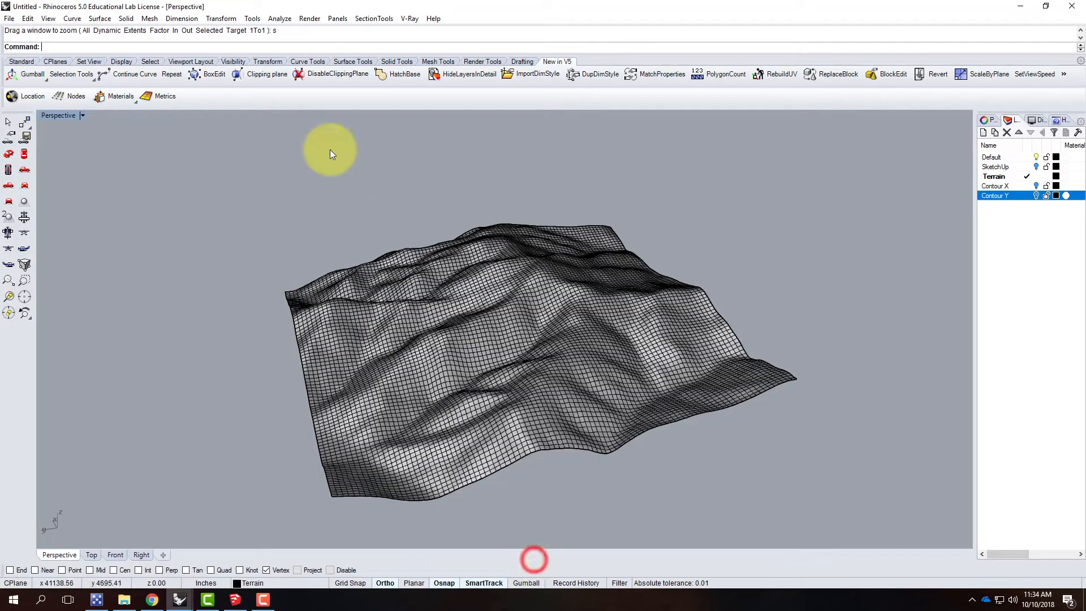
Step: Draw a 4250' by 2750' rectangle in the Perspective view, starting its first corner over the terrain
{"action": "left_click", "coordinate": [22, 62]}
{"action": "left_click", "coordinate": [24, 170]}
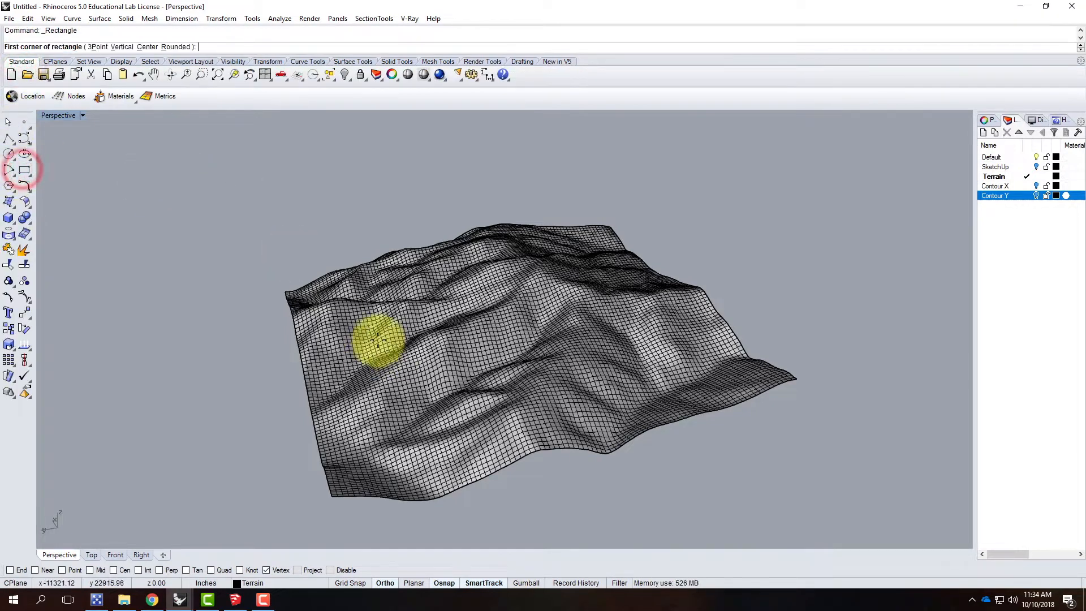
{"action": "left_click", "coordinate": [357, 312]}
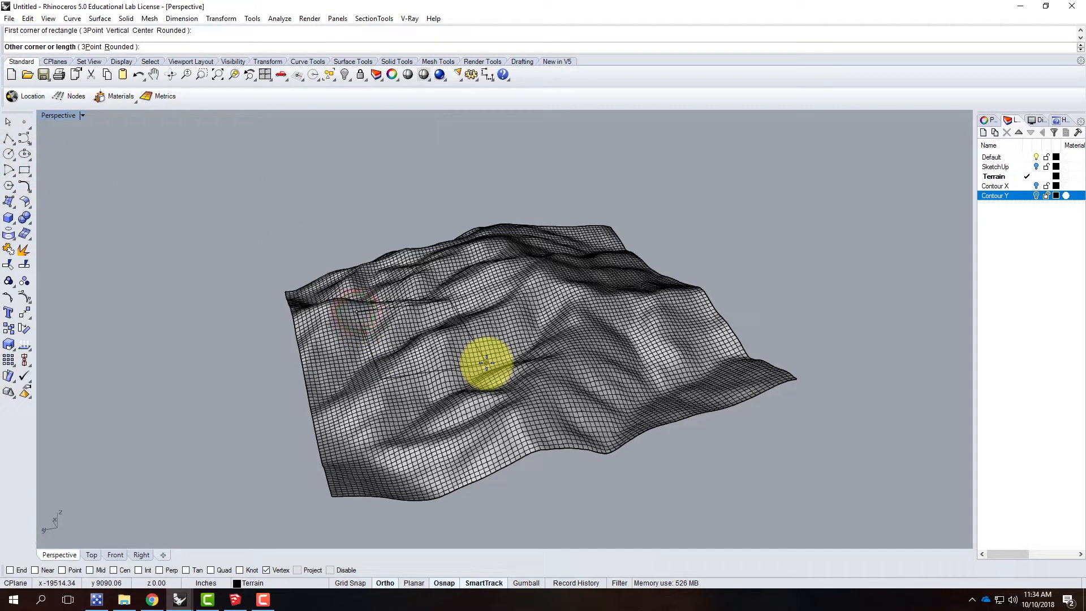
{"action": "type", "text": "@4250',2750"}
{"action": "key", "text": "Return"}
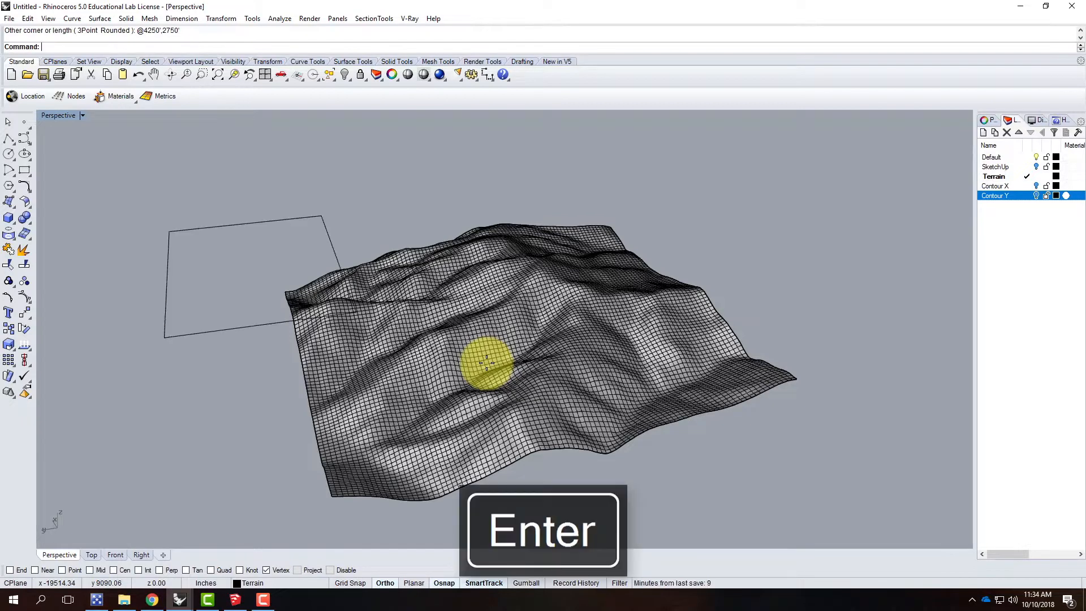
Step: Select the new rectangle and restore the four-viewport layout, framing the rectangle and the whole terrain in the Top view
{"action": "left_click", "coordinate": [269, 327]}
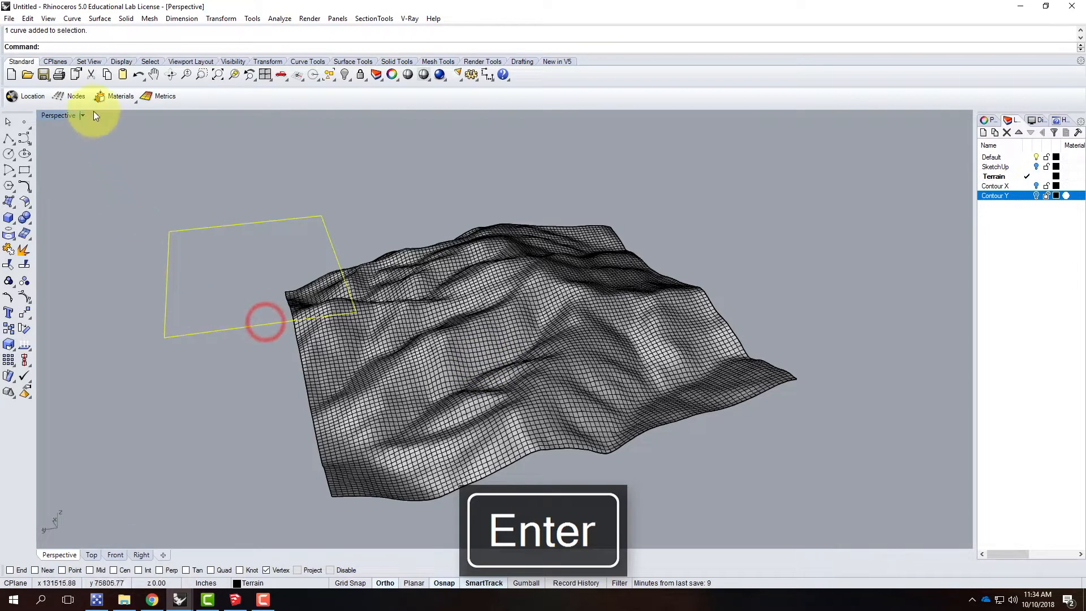
{"action": "double_click", "coordinate": [66, 115]}
{"action": "scroll", "coordinate": [202, 198], "scroll_direction": "down", "scroll_amount": 6}
{"action": "right_click_drag", "start_coordinate": [216, 202], "coordinate": [293, 203]}
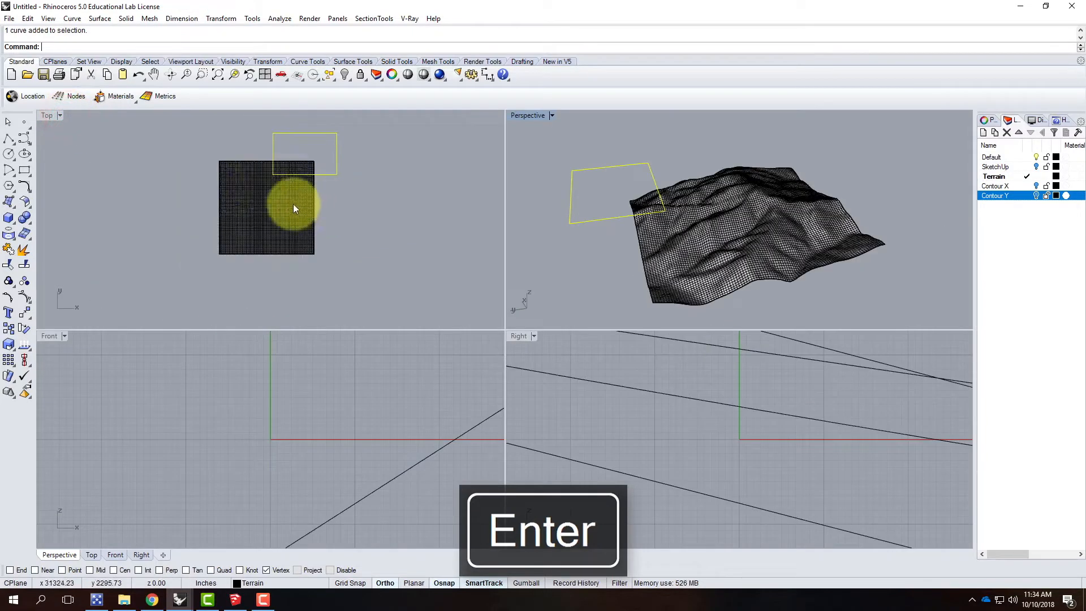
{"action": "scroll", "coordinate": [272, 176], "scroll_direction": "up", "scroll_amount": 4}
{"action": "scroll", "coordinate": [308, 201], "scroll_direction": "down", "scroll_amount": 1}
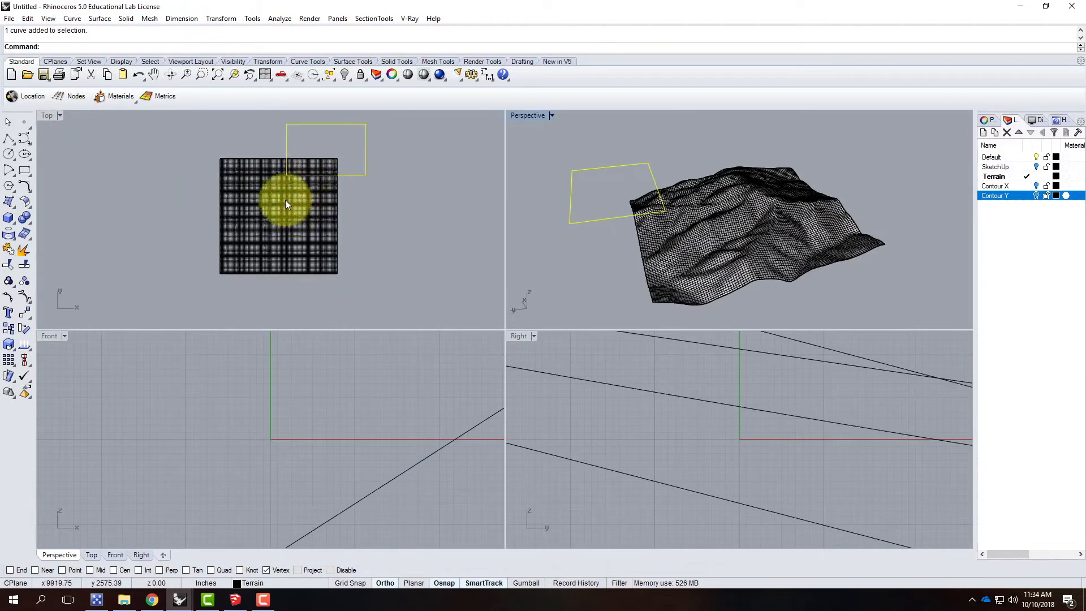
Step: Change the Top view's display mode to Shaded and finally to Rendered so the terrain relief reads clearly
{"action": "left_click", "coordinate": [60, 114]}
{"action": "left_click", "coordinate": [67, 156]}
{"action": "scroll", "coordinate": [303, 184], "scroll_direction": "up", "scroll_amount": 4}
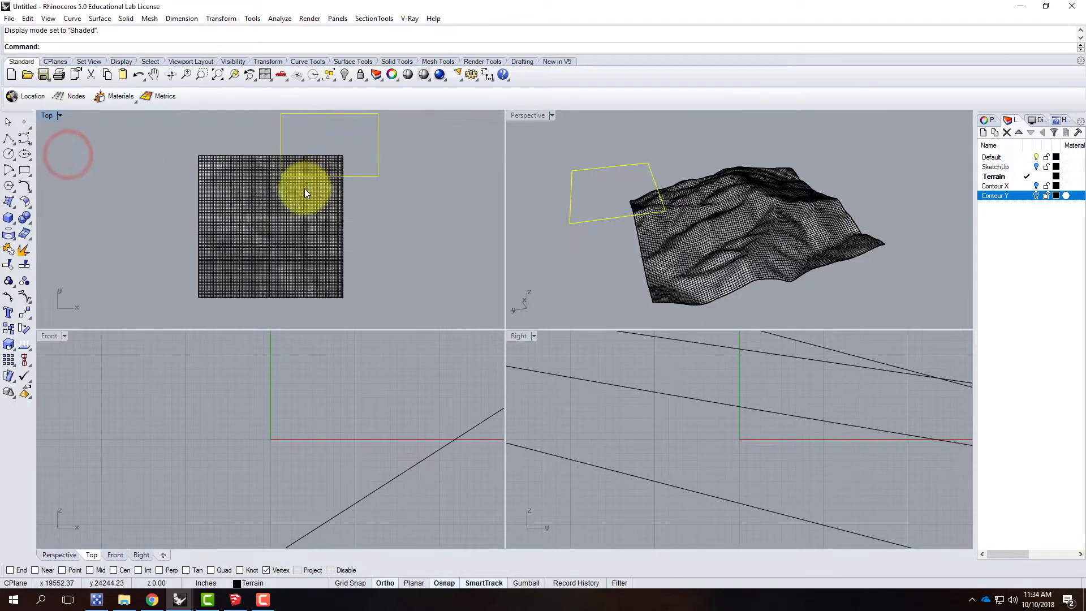
{"action": "left_click", "coordinate": [61, 115]}
{"action": "left_click", "coordinate": [70, 170]}
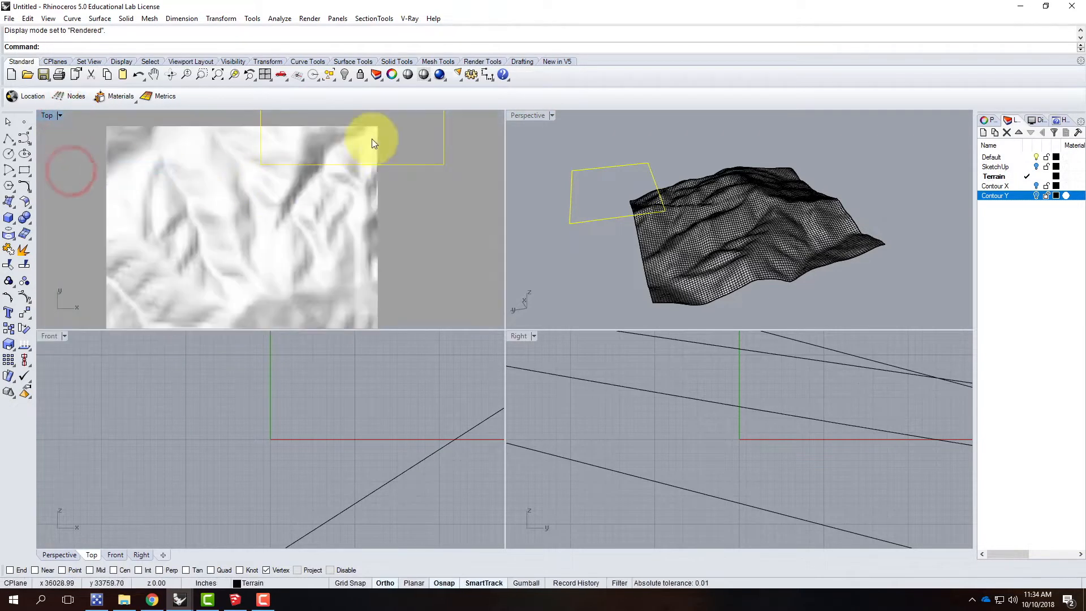
{"action": "scroll", "coordinate": [317, 159], "scroll_direction": "down", "scroll_amount": 3}
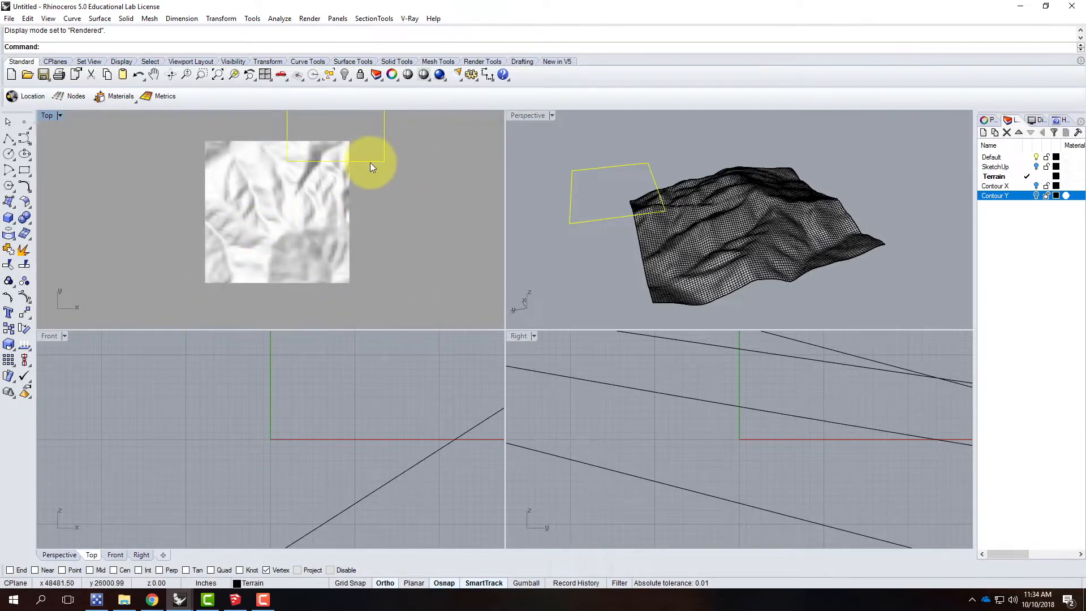
Step: Move the rectangle over the central part of the terrain in the Top view and clear the selection
{"action": "left_click_drag", "start_coordinate": [371, 162], "coordinate": [306, 244]}
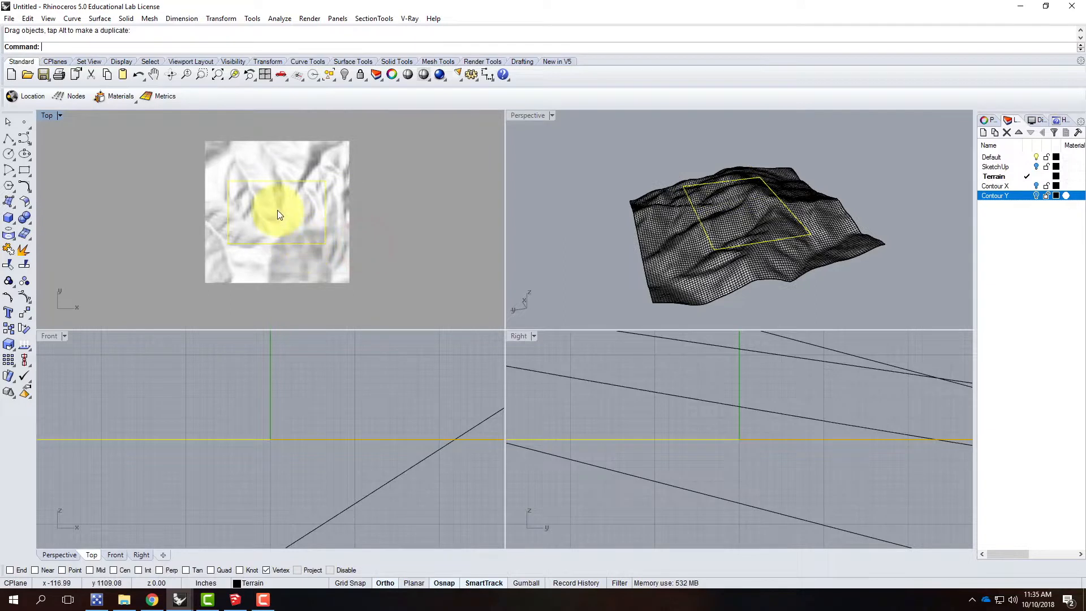
{"action": "scroll", "coordinate": [277, 214], "scroll_direction": "up", "scroll_amount": 3}
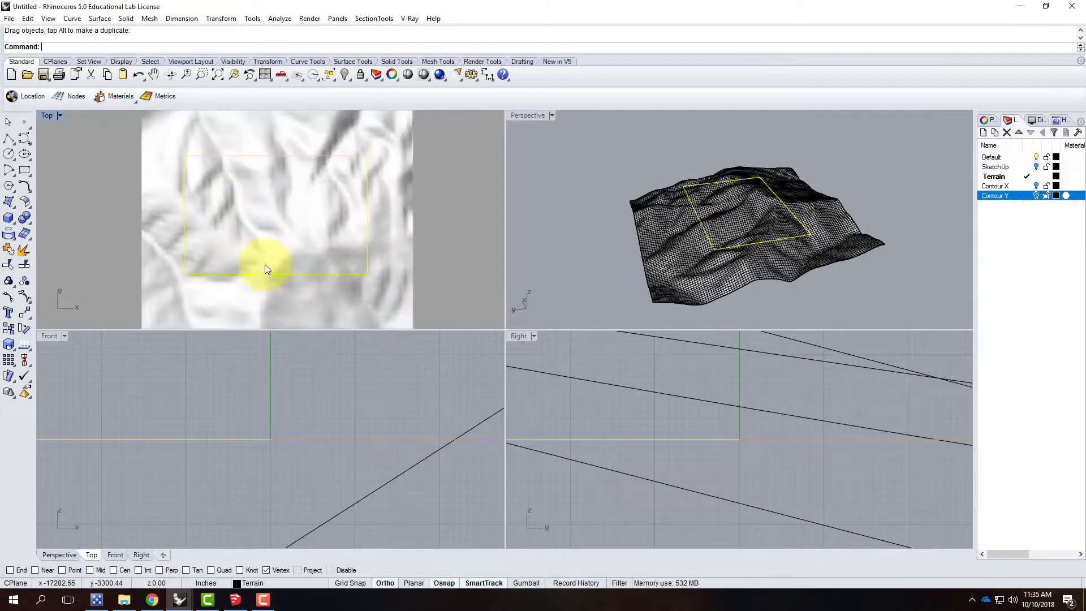
{"action": "left_click_drag", "start_coordinate": [368, 244], "coordinate": [370, 257]}
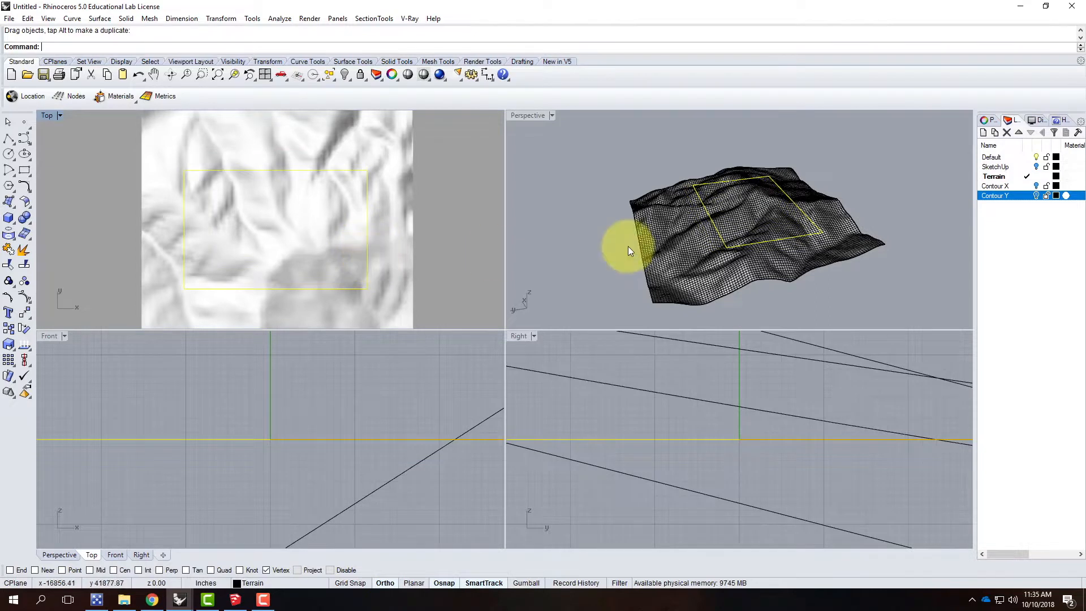
{"action": "left_click", "coordinate": [467, 206]}
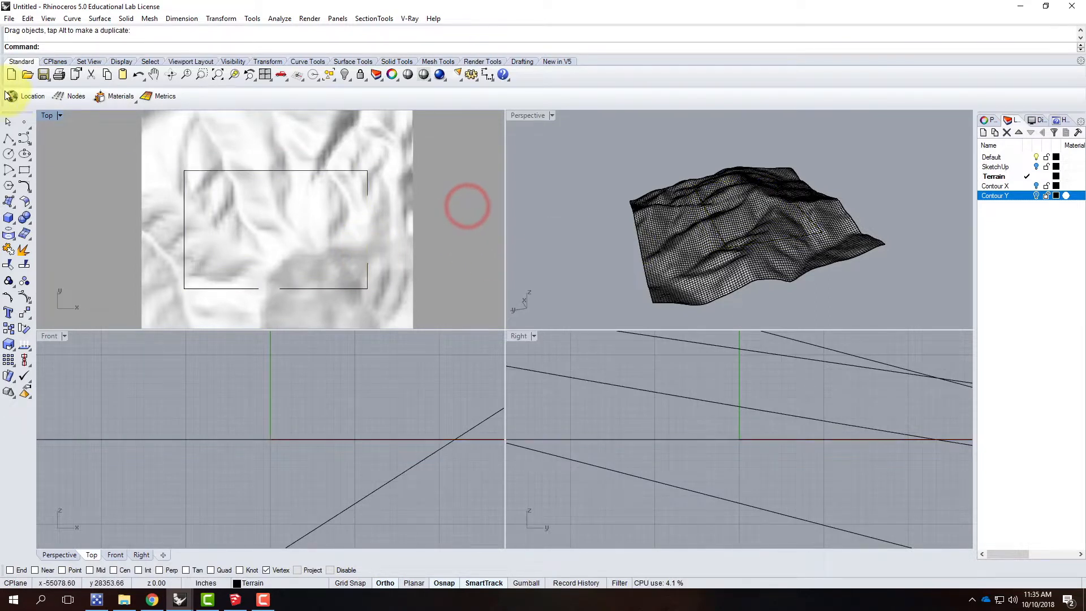
Step: Set the Top view to Shaded display and pick the rectangle curve over the terrain to check its position, clearing the selection at the end
{"action": "left_click", "coordinate": [60, 116]}
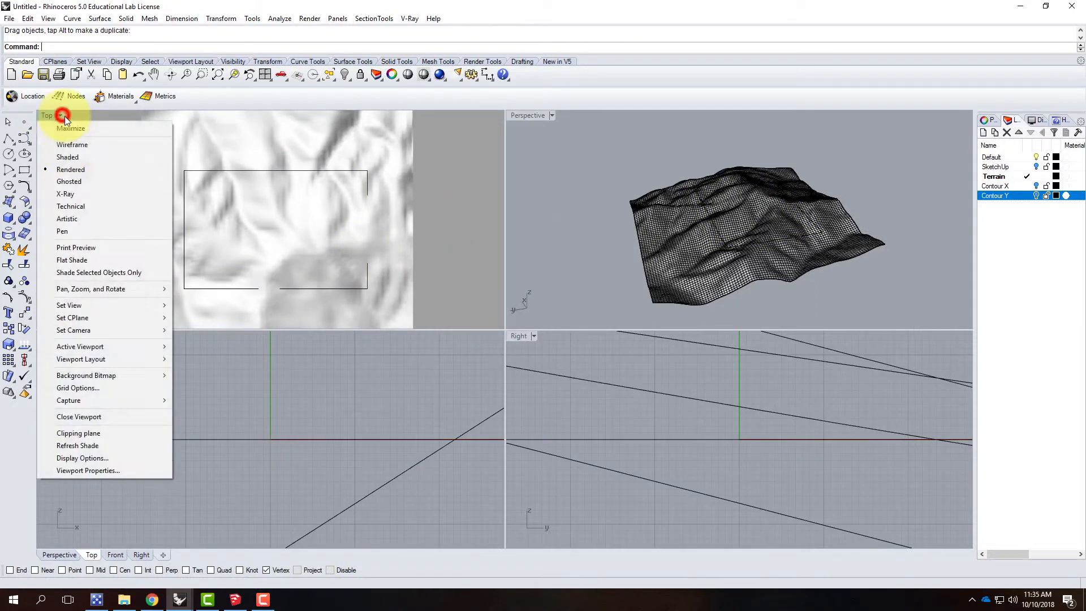
{"action": "left_click", "coordinate": [68, 157]}
{"action": "left_click", "coordinate": [294, 171]}
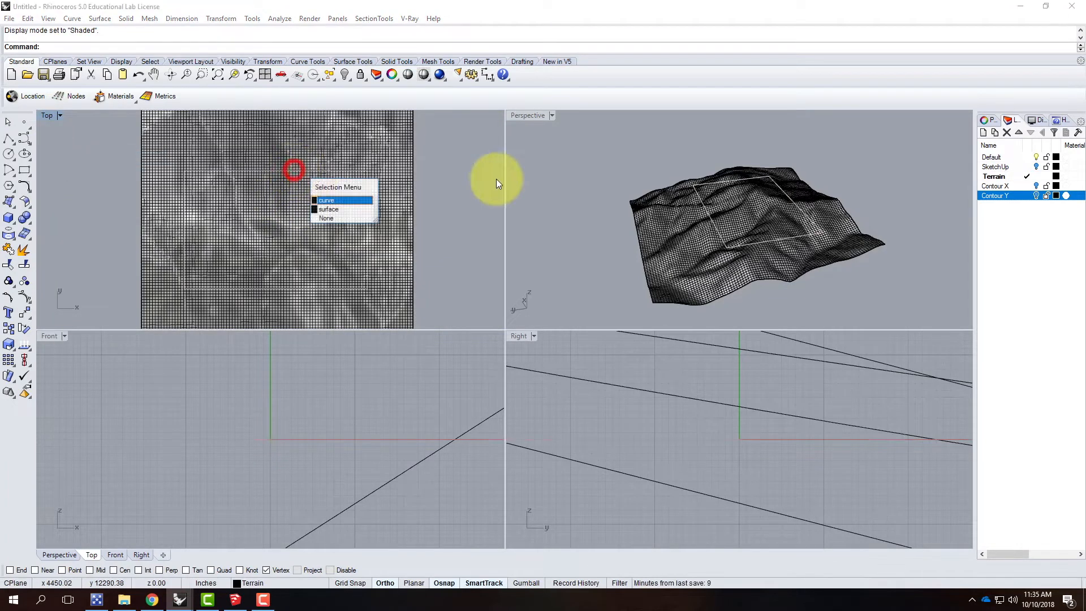
{"action": "left_click", "coordinate": [352, 200]}
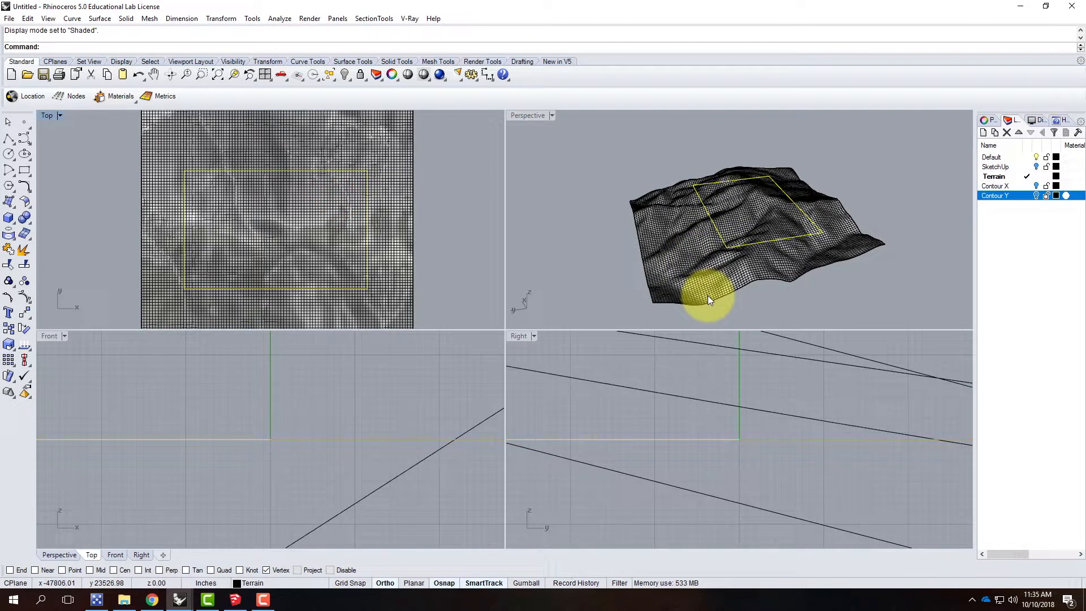
{"action": "left_click", "coordinate": [48, 119]}
{"action": "left_click", "coordinate": [110, 157]}
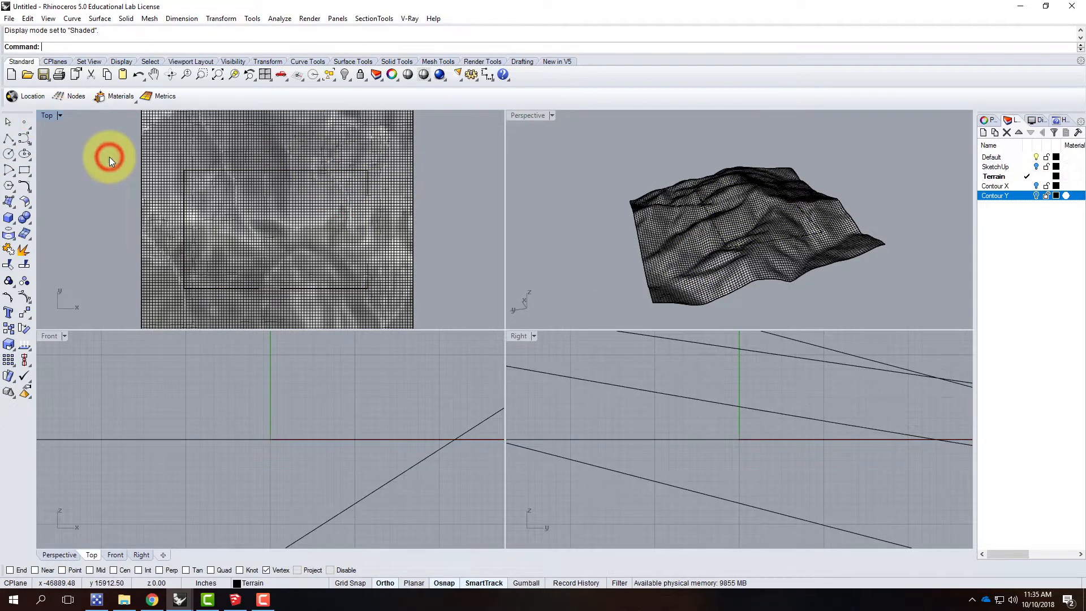
Step: Project the rectangle from the Top view onto the terrain surface, keeping the input curve and sending the output to the current layer
{"action": "type", "text": "Project"}
{"action": "key", "text": "Return"}
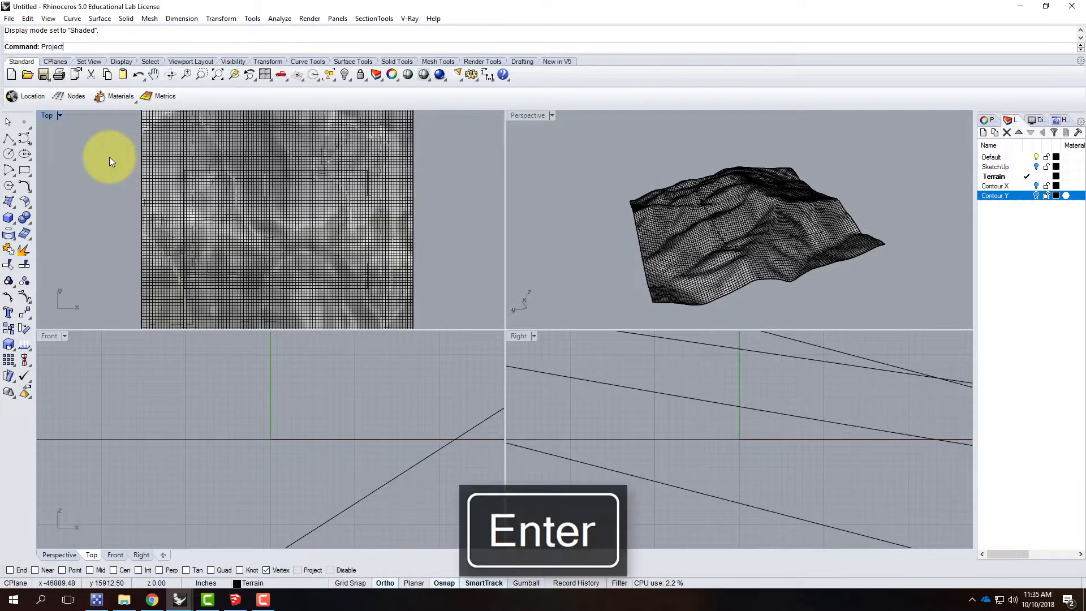
{"action": "left_click", "coordinate": [73, 18]}
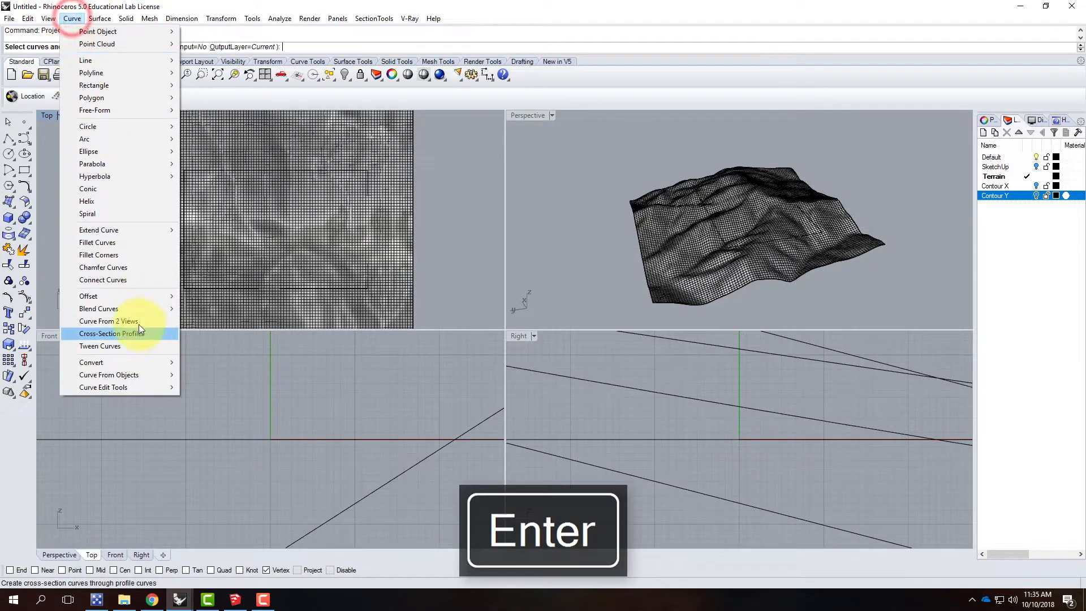
{"action": "mouse_move", "coordinate": [148, 376]}
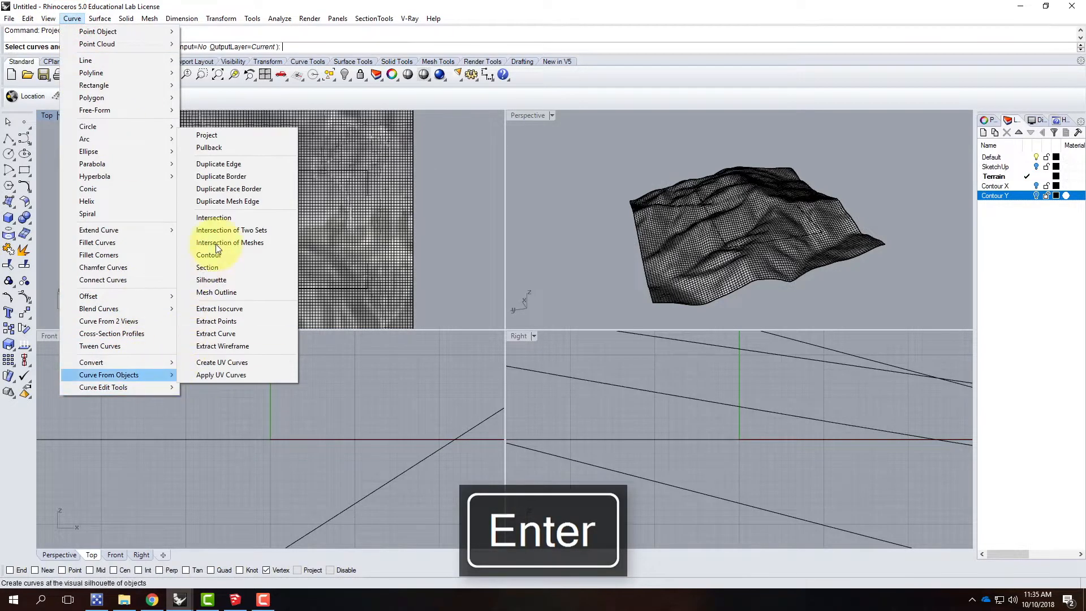
{"action": "left_click", "coordinate": [72, 18]}
{"action": "left_click", "coordinate": [194, 170]}
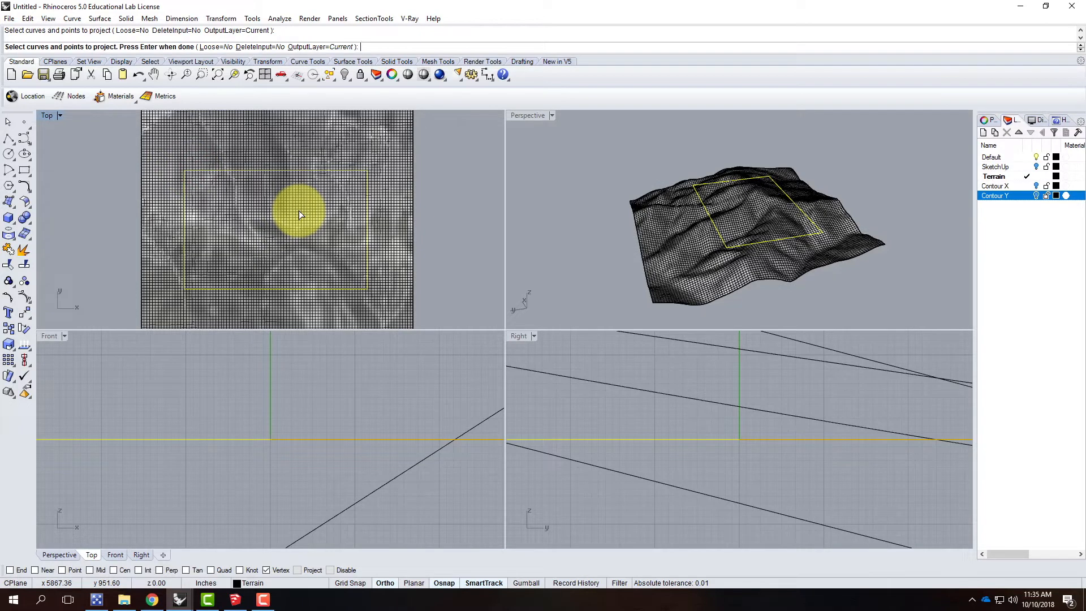
{"action": "key", "text": "Return"}
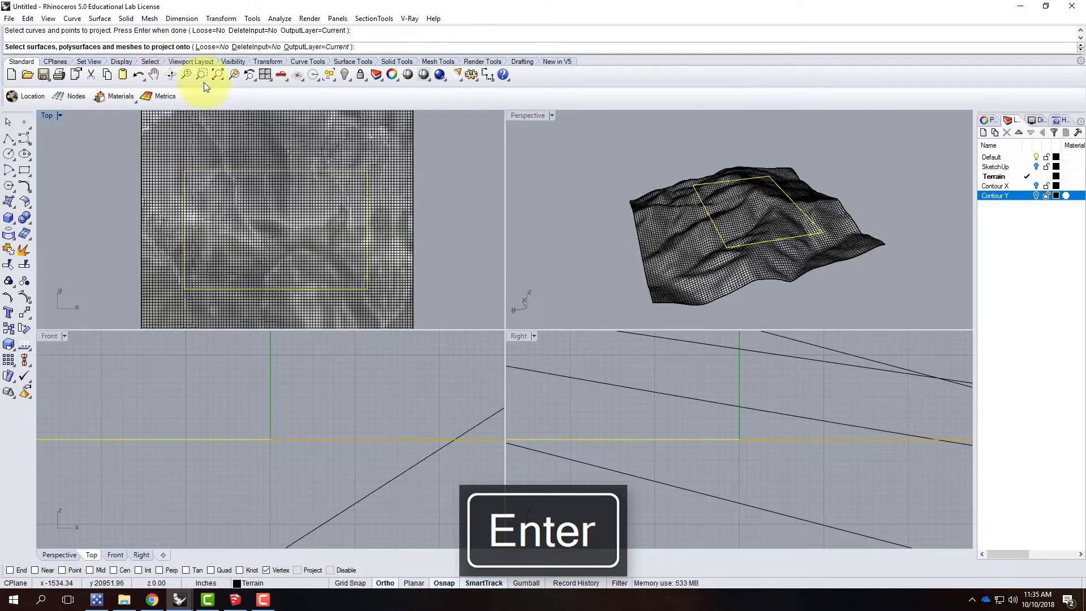
{"action": "left_click", "coordinate": [227, 145]}
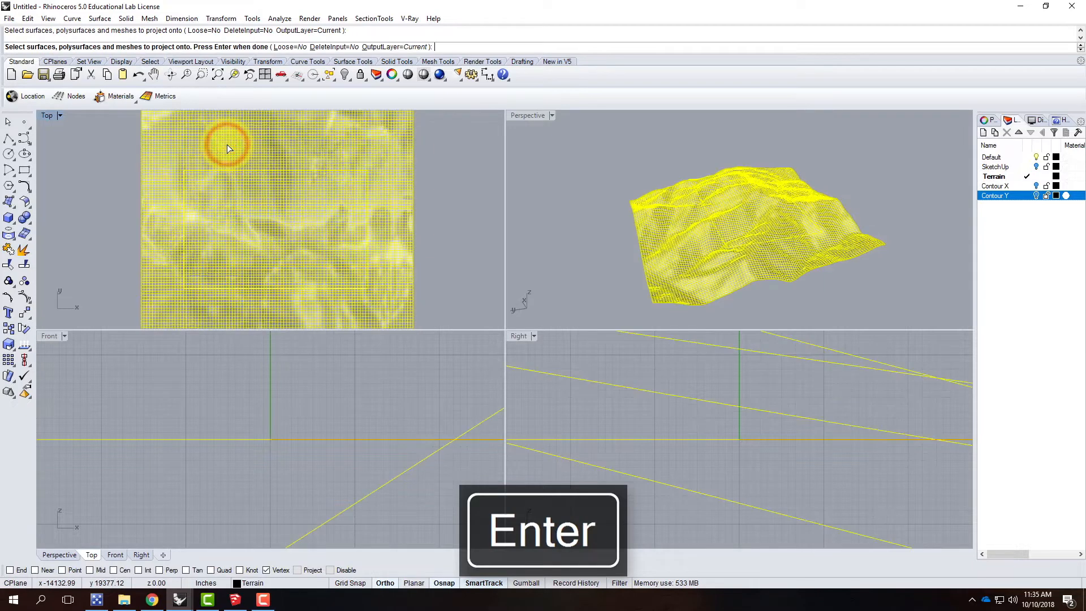
{"action": "key", "text": "Return"}
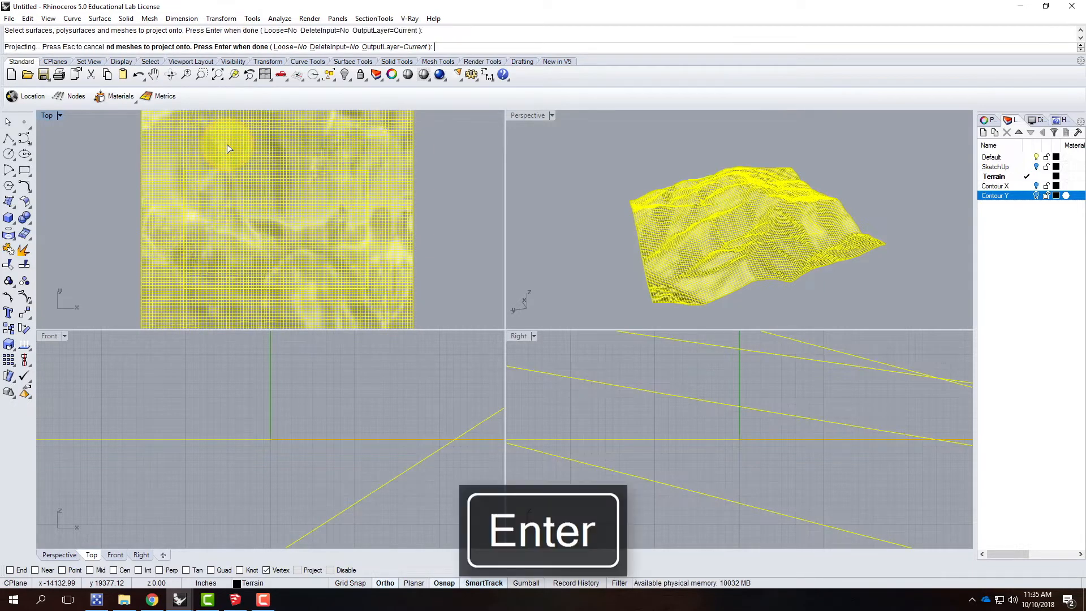
Step: Maximize the Perspective view and trim away the terrain surface outside the projected rectangle
{"action": "double_click", "coordinate": [517, 115]}
{"action": "right_click_drag", "start_coordinate": [584, 354], "coordinate": [637, 364]}
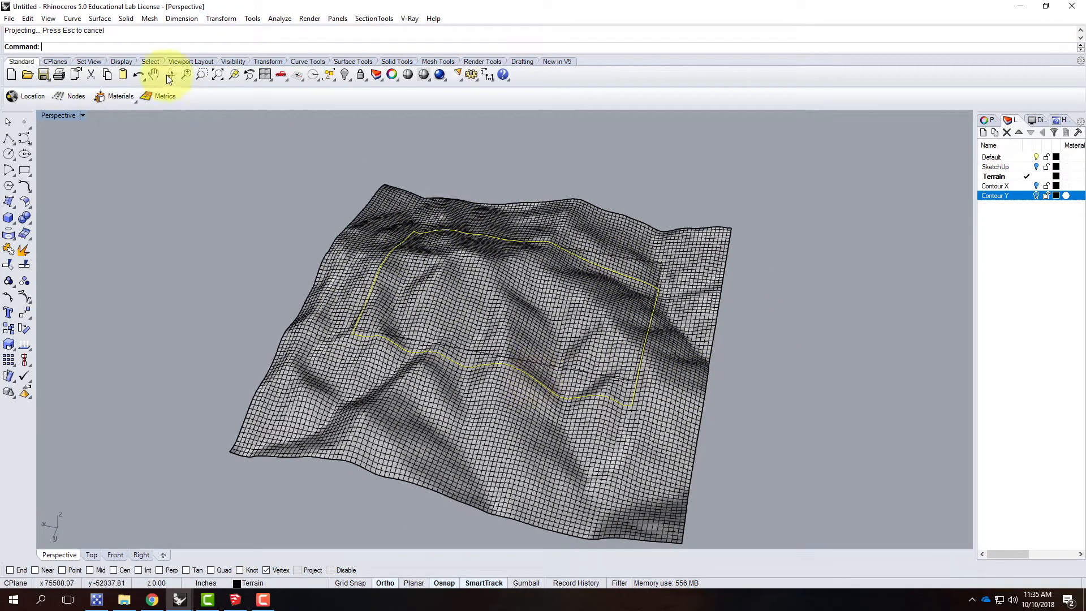
{"action": "left_click", "coordinate": [10, 266]}
{"action": "left_click", "coordinate": [403, 388]}
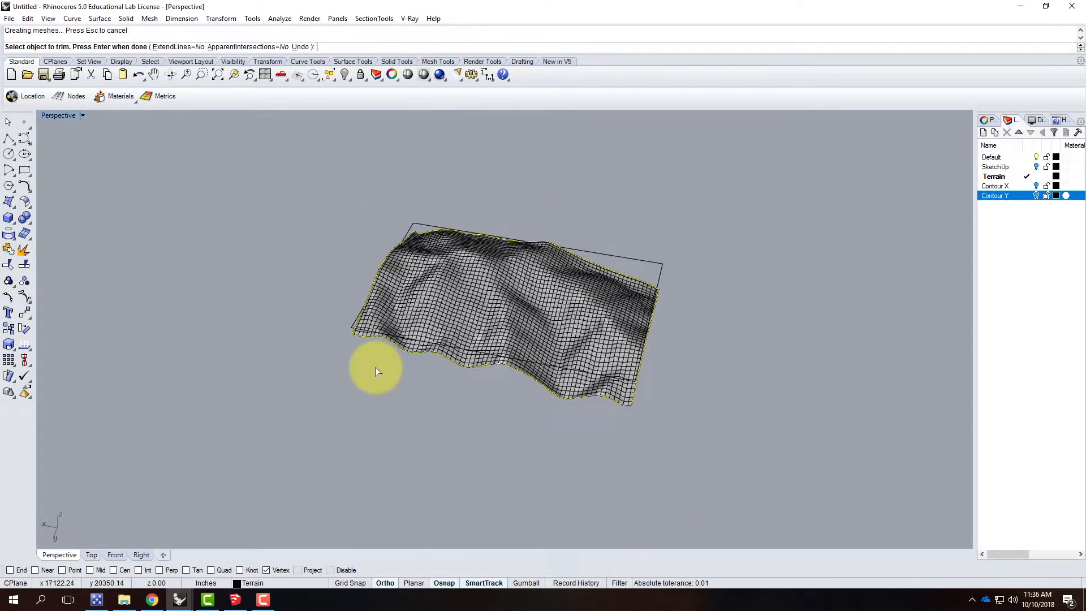
{"action": "key", "text": "Return"}
{"action": "left_click", "coordinate": [696, 247]}
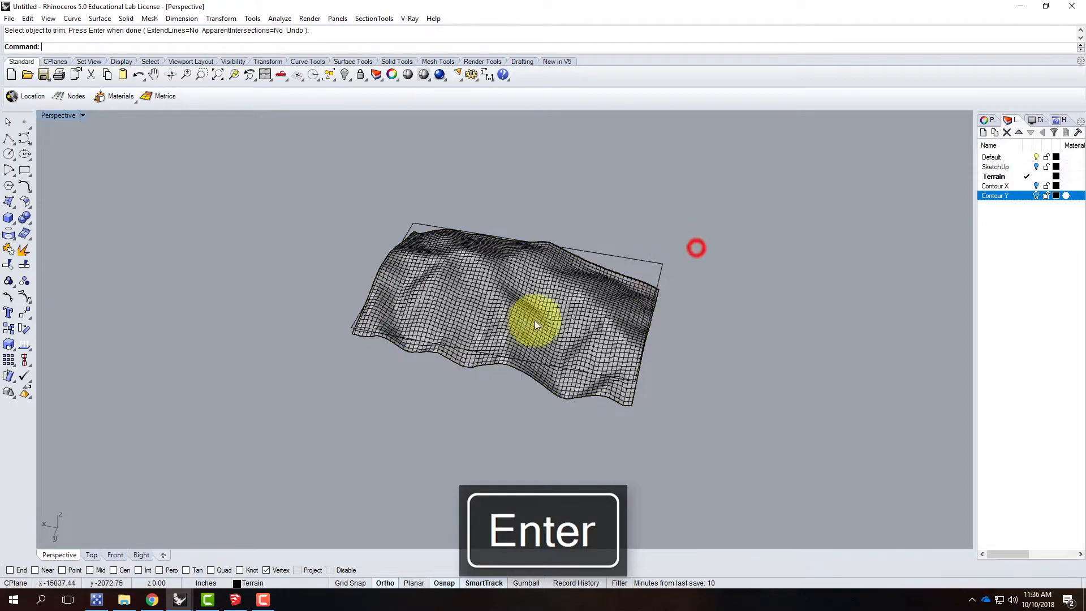
Step: Select the trimmed terrain surface and examine its shape and cut edges against the flat rectangle
{"action": "left_click", "coordinate": [521, 296]}
{"action": "right_click_drag", "start_coordinate": [749, 312], "coordinate": [742, 290]}
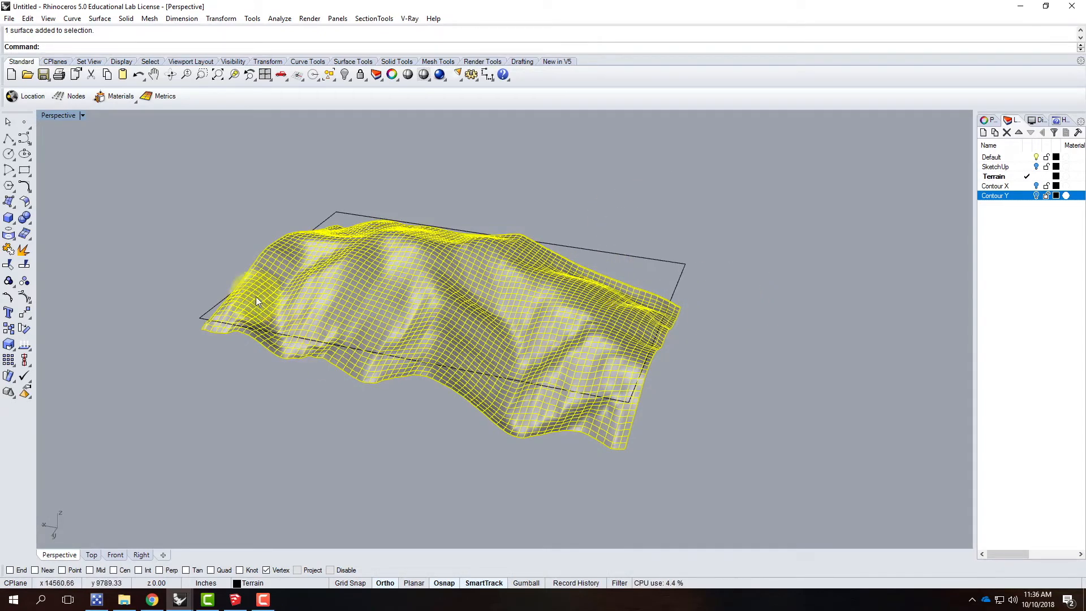
{"action": "left_click", "coordinate": [769, 368]}
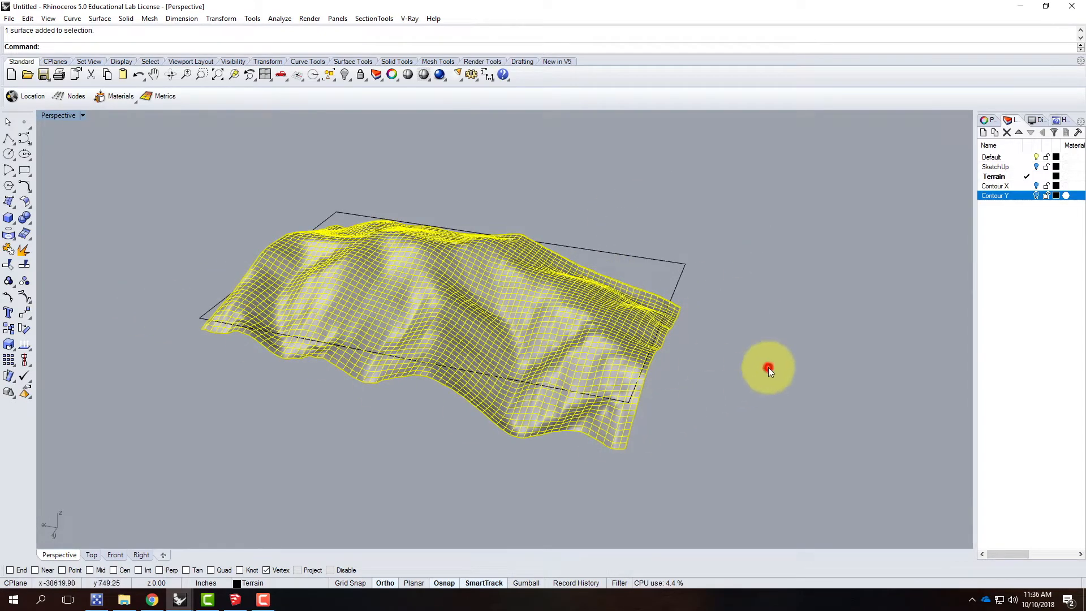
Step: Examine the trimmed terrain surface from several angles and bring up the topography cheat sheet in Chrome
{"action": "right_click_drag", "start_coordinate": [610, 308], "coordinate": [491, 304]}
{"action": "left_click", "coordinate": [488, 304]}
{"action": "left_click", "coordinate": [710, 311]}
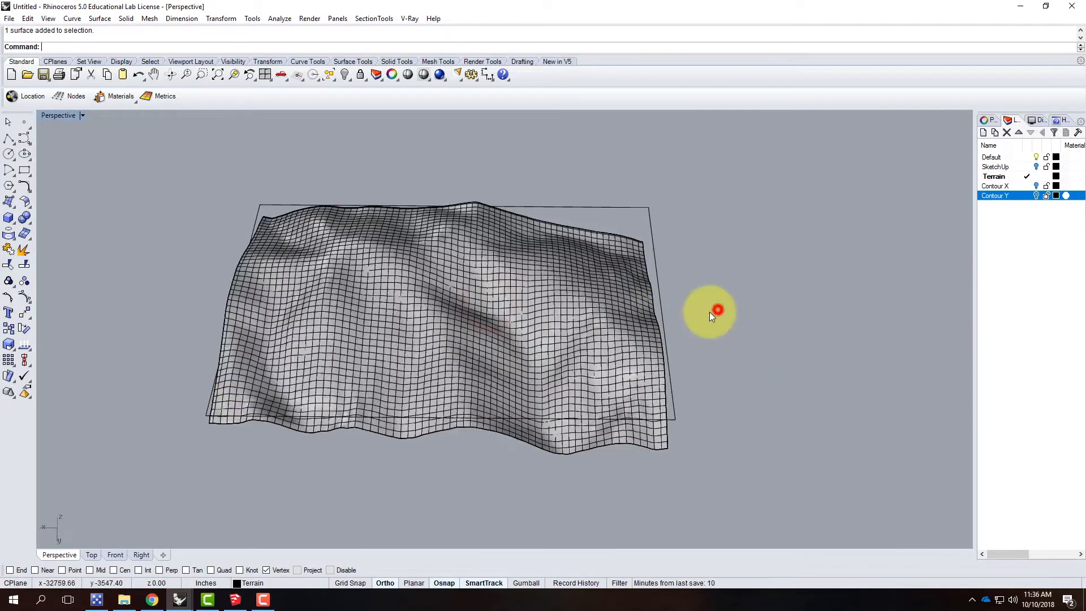
{"action": "right_click_drag", "start_coordinate": [536, 360], "coordinate": [523, 314]}
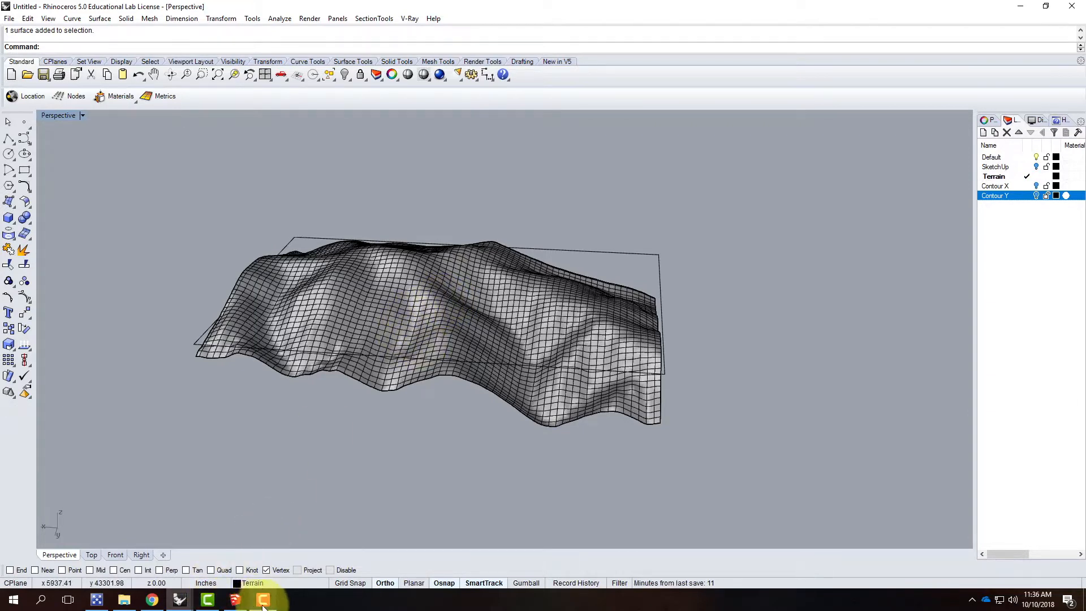
{"action": "left_click", "coordinate": [152, 601]}
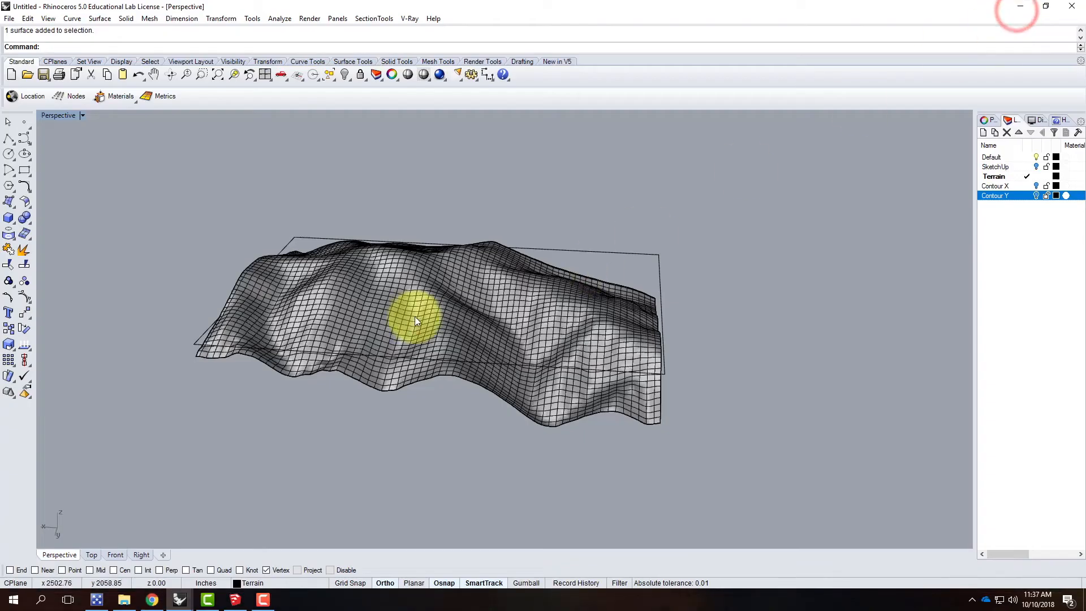
Step: Create a layer named ContourZ, make it the current layer, and leave the terrain surface deselected
{"action": "left_click", "coordinate": [420, 309]}
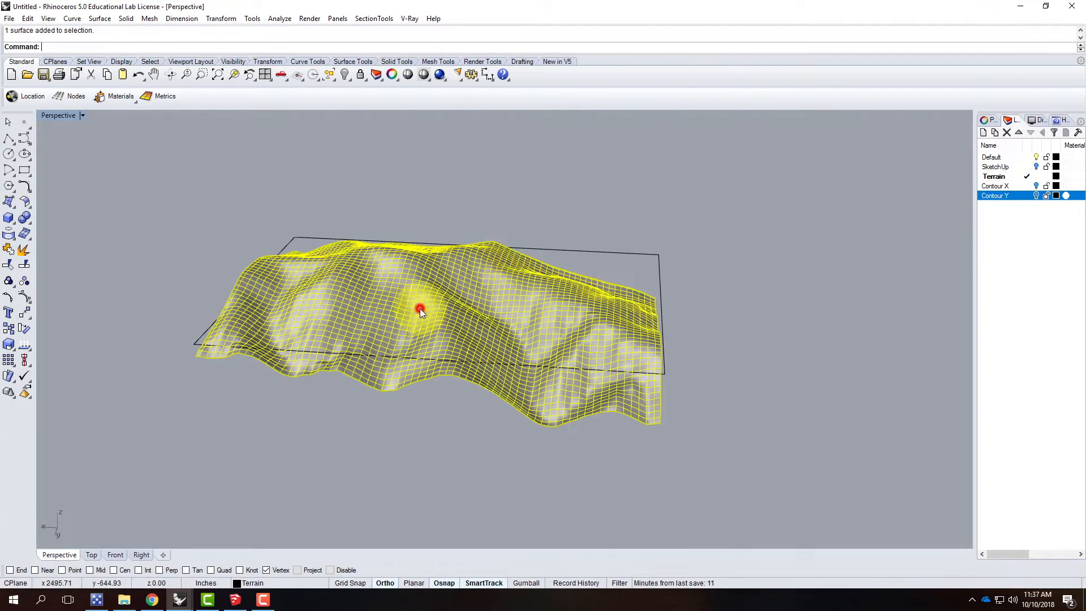
{"action": "left_click", "coordinate": [983, 134]}
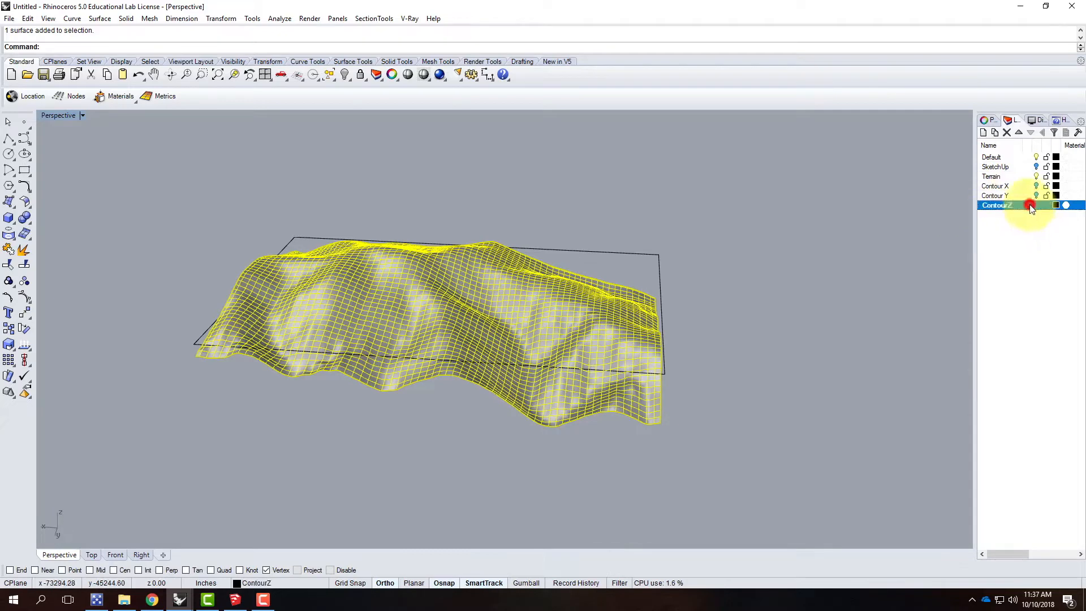
{"action": "left_click", "coordinate": [809, 208]}
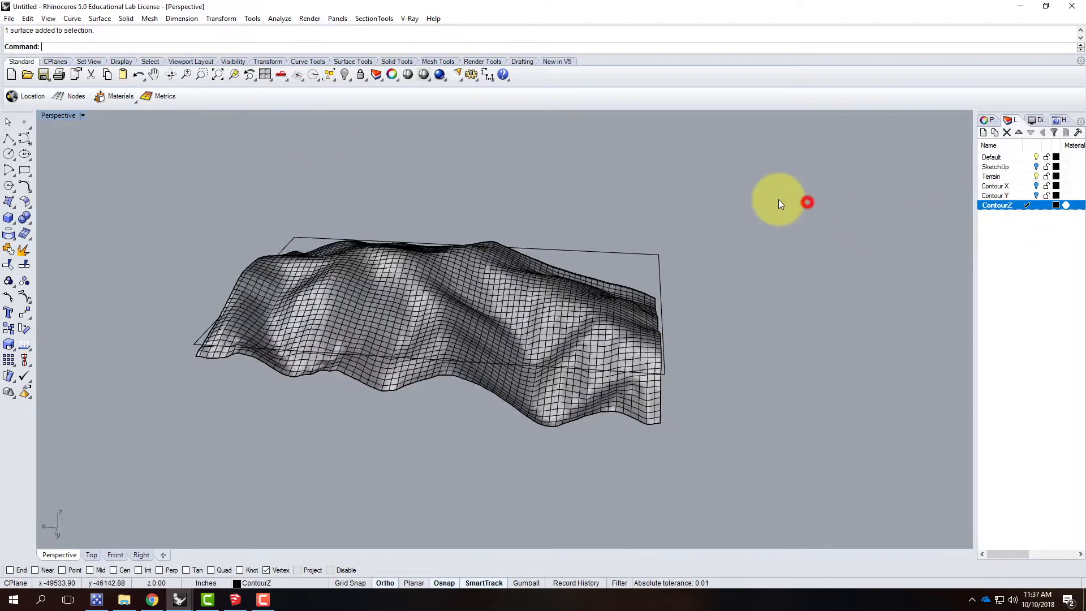
Step: Start a Contour of the terrain surface, with End snap on and Vertex snap off, placing the base point at a surface corner
{"action": "left_click", "coordinate": [72, 19]}
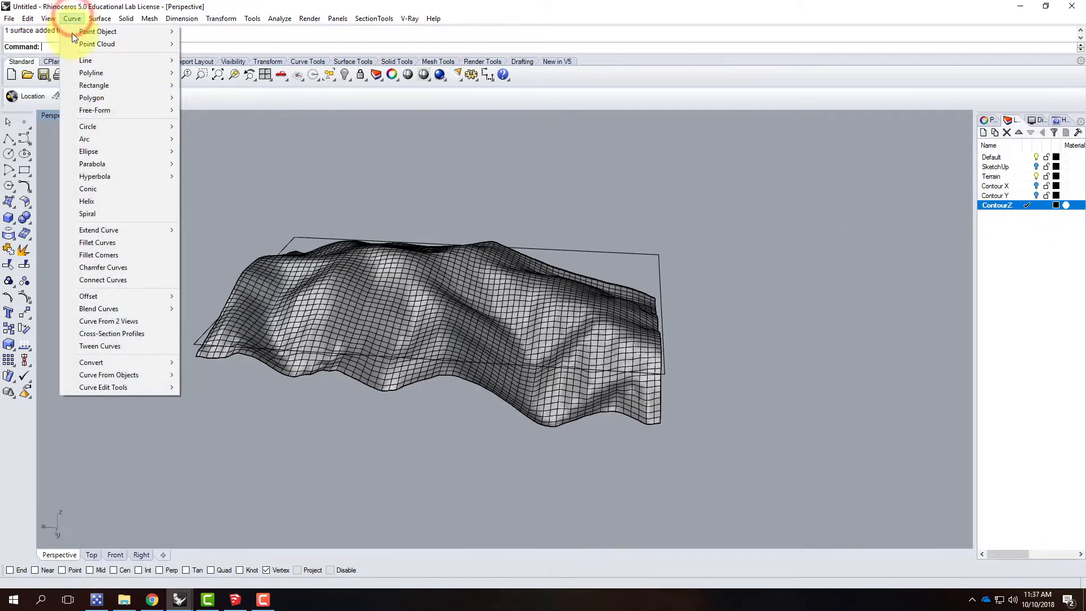
{"action": "mouse_move", "coordinate": [159, 379]}
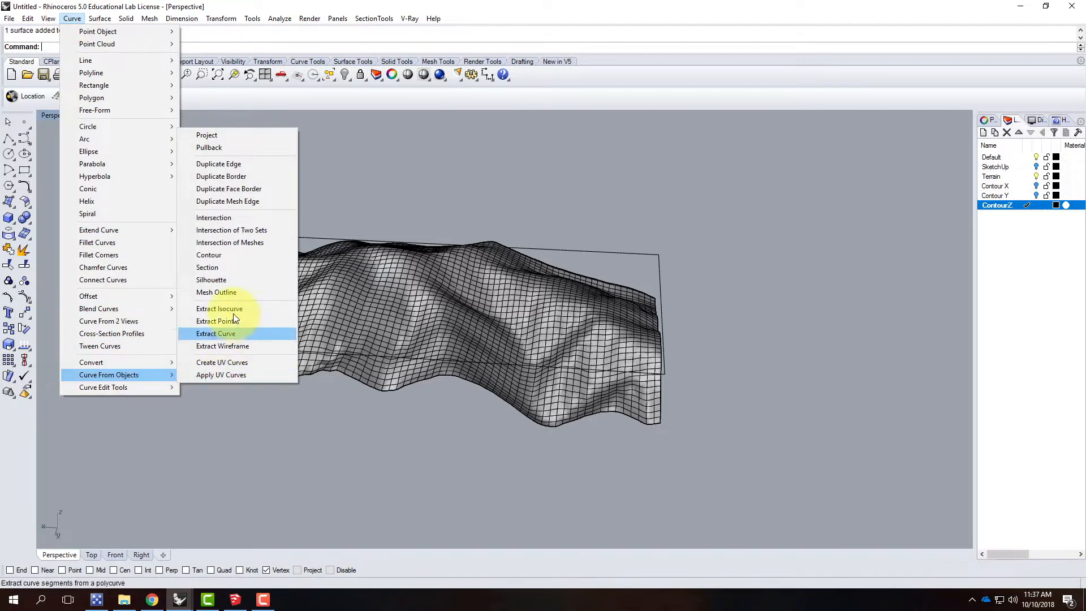
{"action": "left_click", "coordinate": [232, 256]}
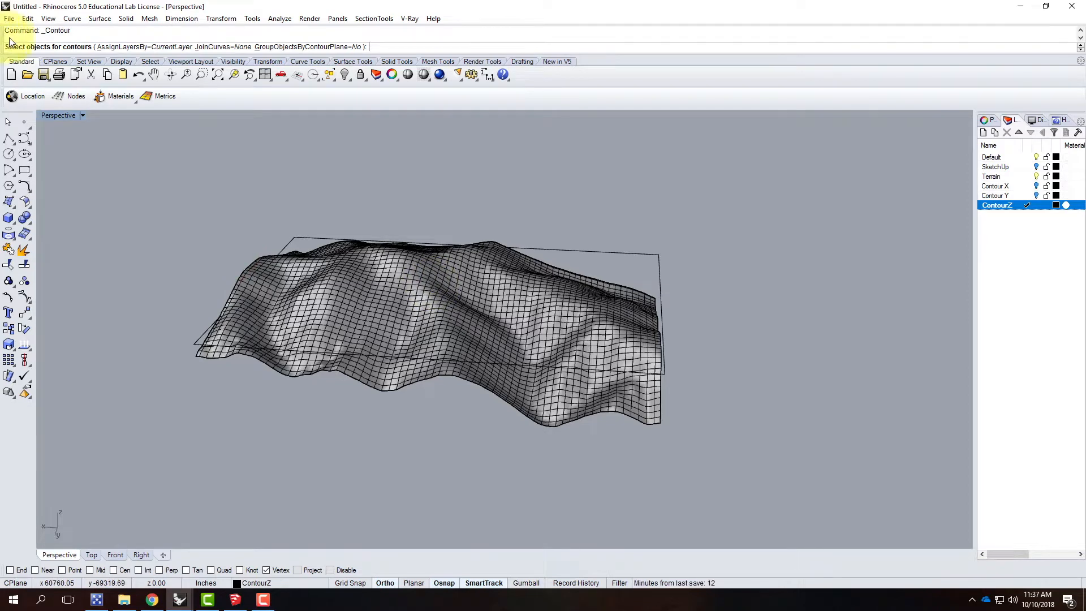
{"action": "left_click", "coordinate": [391, 293]}
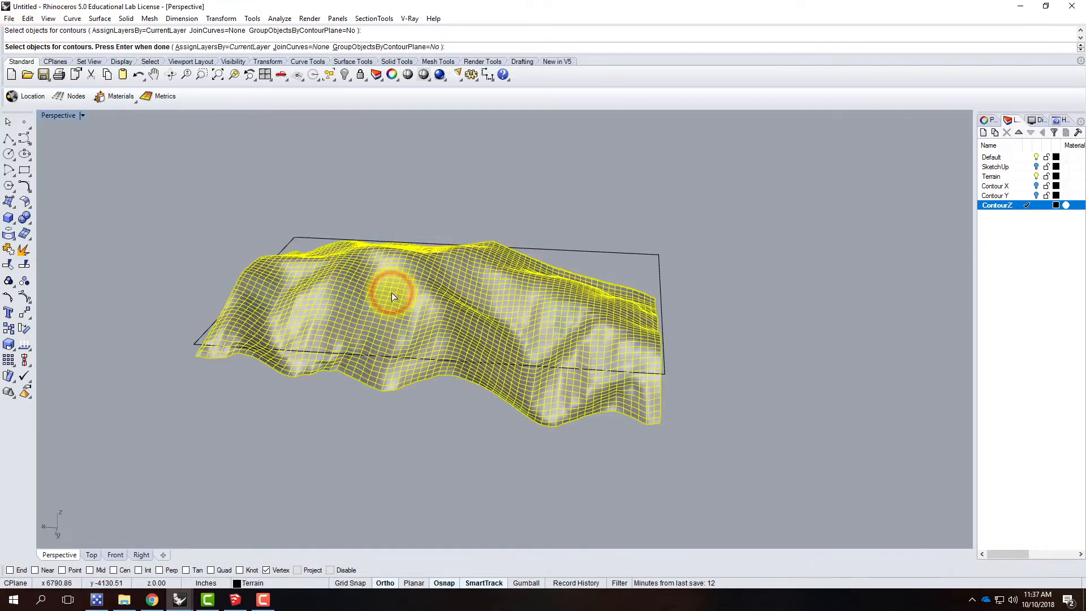
{"action": "key", "text": "Return"}
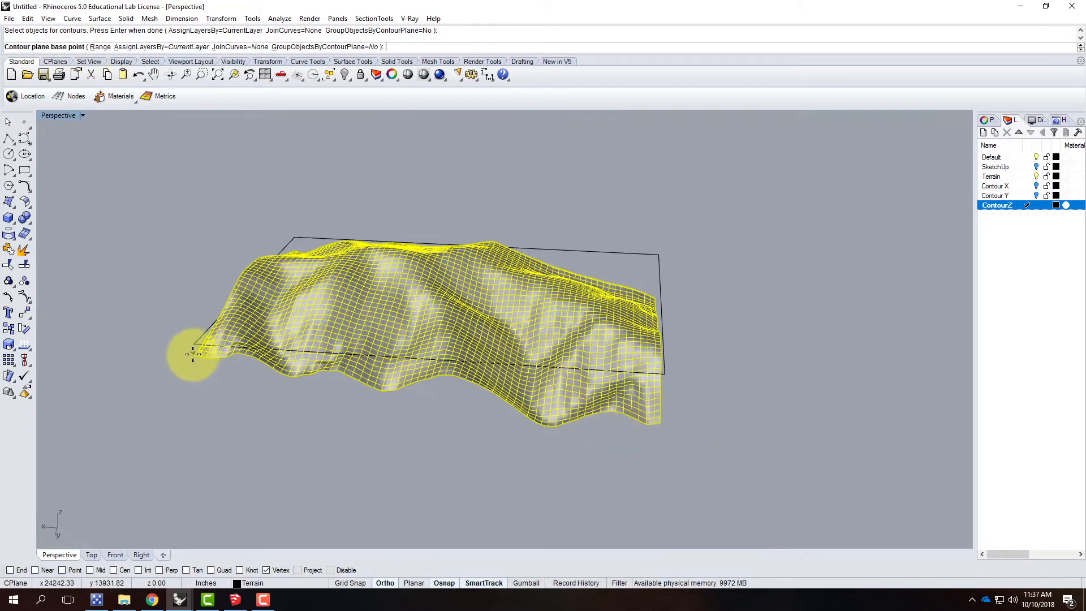
{"action": "left_click", "coordinate": [265, 570]}
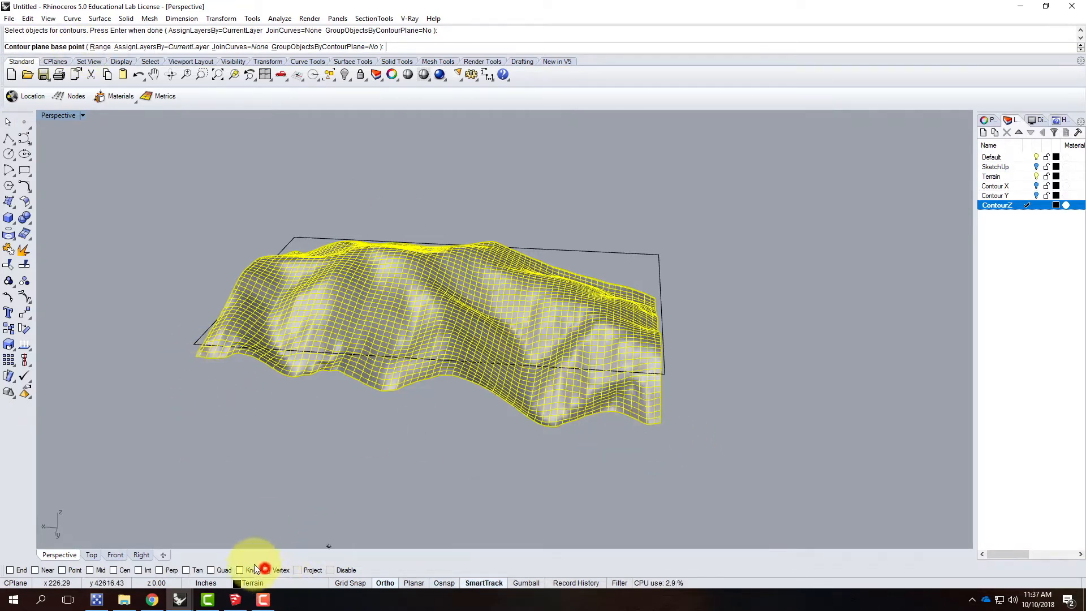
{"action": "left_click", "coordinate": [10, 570]}
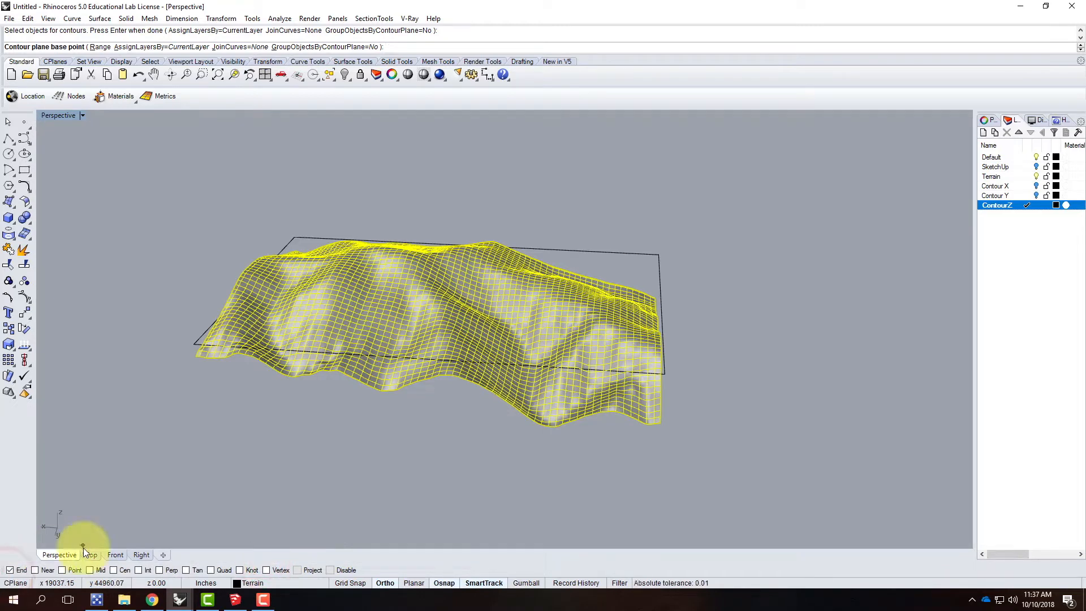
{"action": "left_click", "coordinate": [655, 297]}
Step: Set the contour direction vertically in the Front view so the contour planes are horizontal
{"action": "mouse_move", "coordinate": [740, 249]}
{"action": "right_mouse_down"}
{"action": "mouse_move", "coordinate": [722, 255]}
{"action": "mouse_move", "coordinate": [730, 266]}
{"action": "right_mouse_up"}
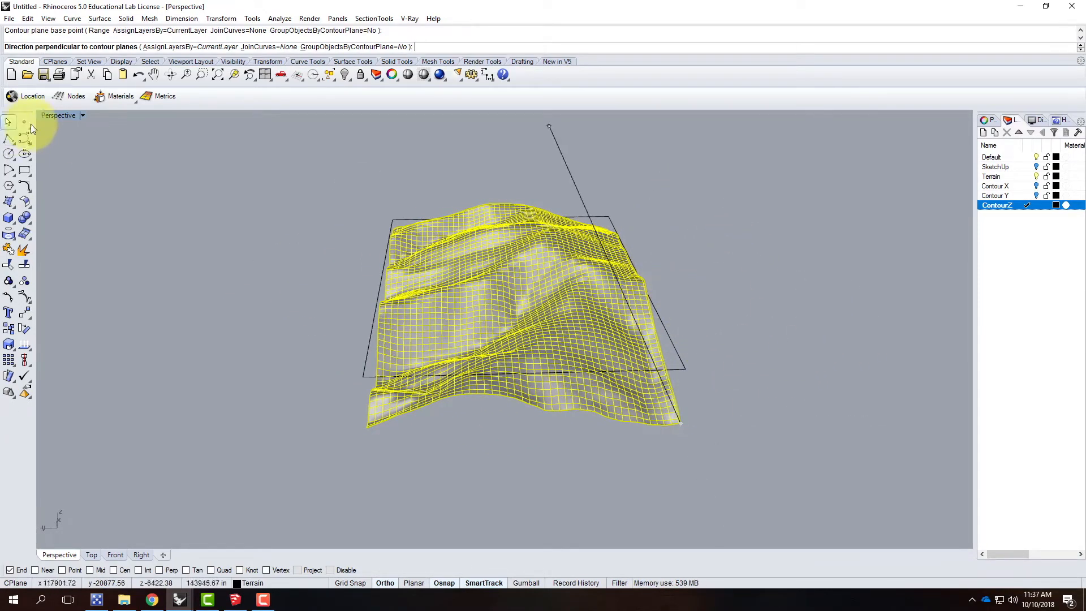
{"action": "double_click", "coordinate": [63, 114]}
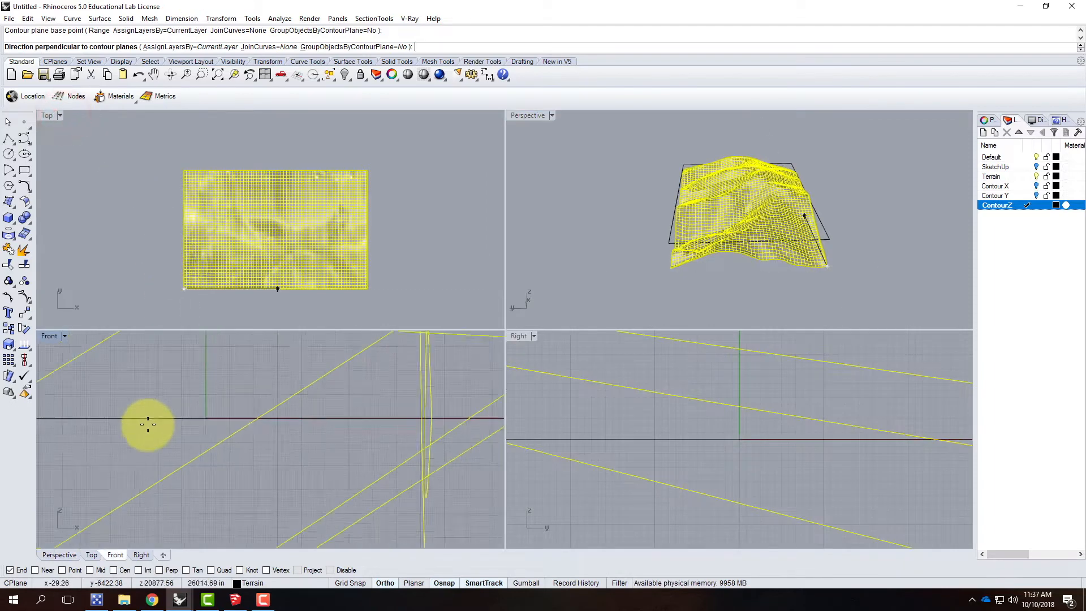
{"action": "scroll", "coordinate": [146, 433], "scroll_direction": "down", "scroll_amount": 10}
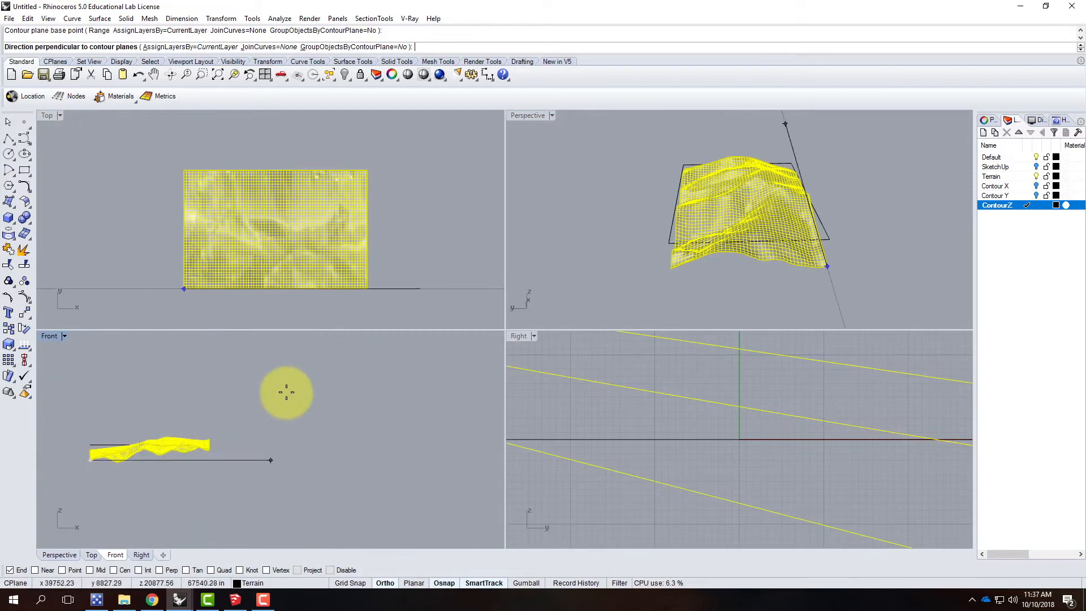
{"action": "left_click", "coordinate": [140, 396]}
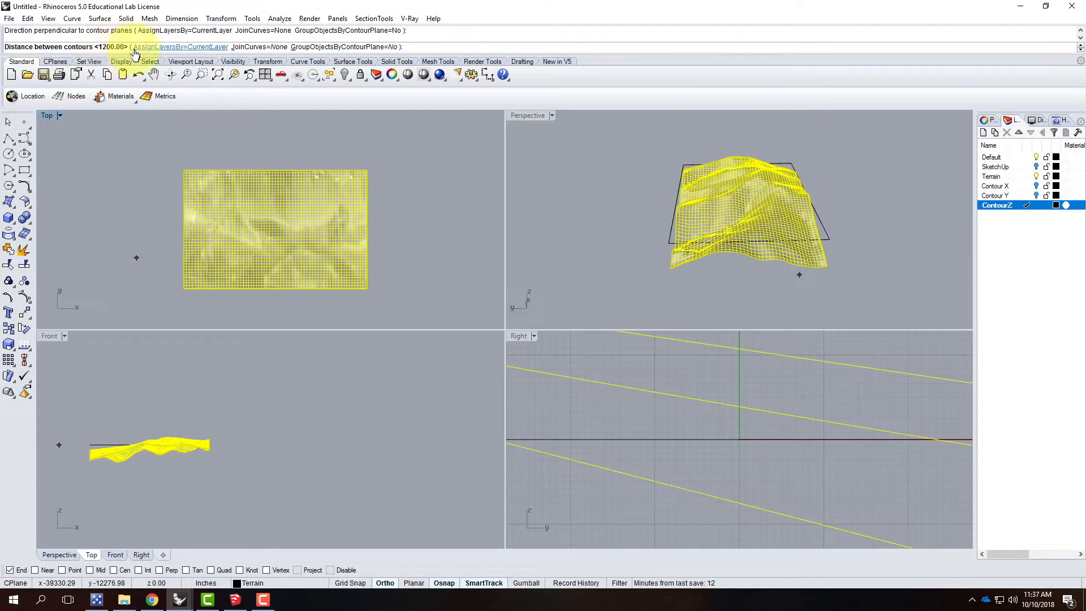
Step: Look up the contour spacing for 5/32 material at 1" = 250' in Chrome, and generate the contours in Rhino with a 39.063' distance
{"action": "left_click", "coordinate": [151, 599]}
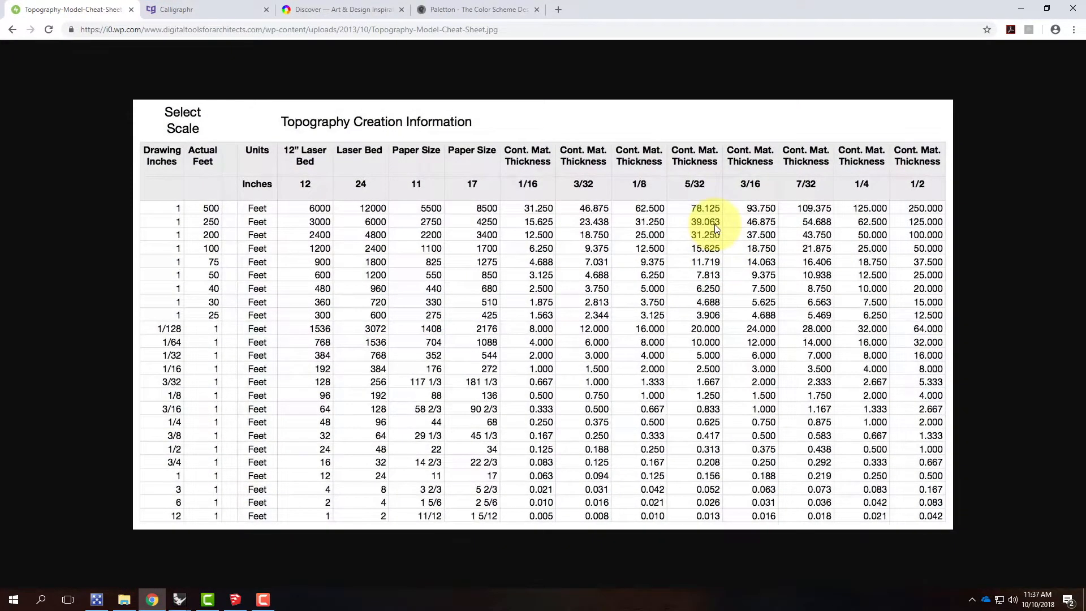
{"action": "left_click", "coordinate": [179, 599]}
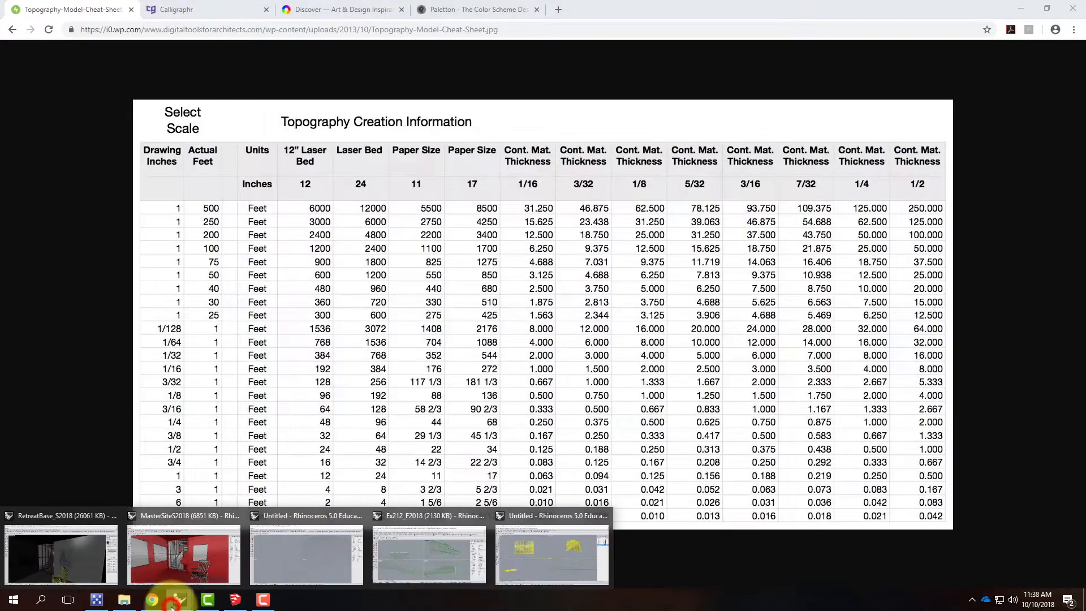
{"action": "left_click", "coordinate": [509, 542]}
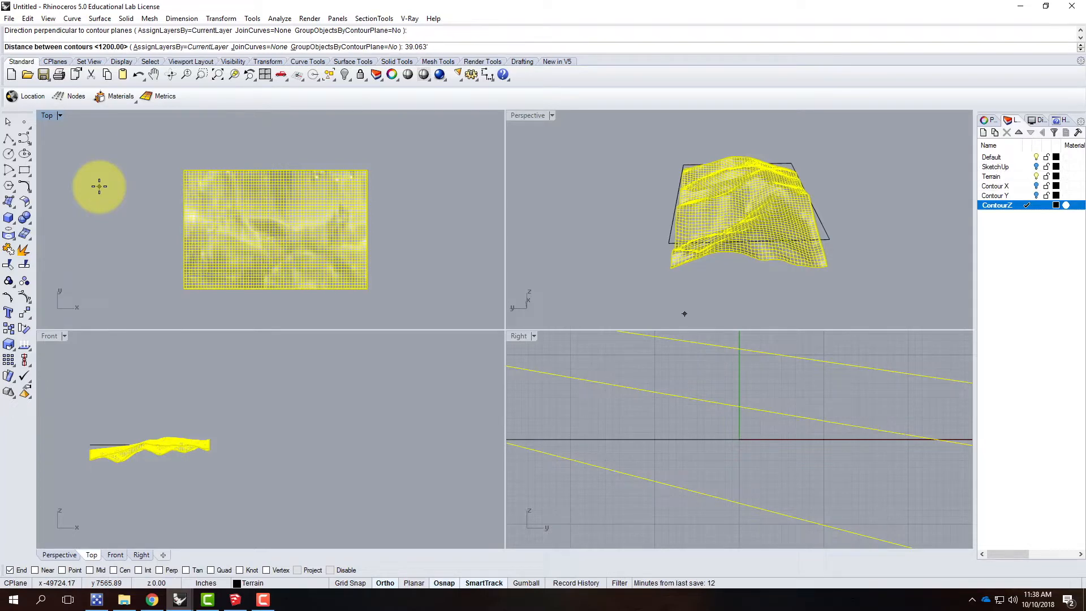
{"action": "key", "text": "Return"}
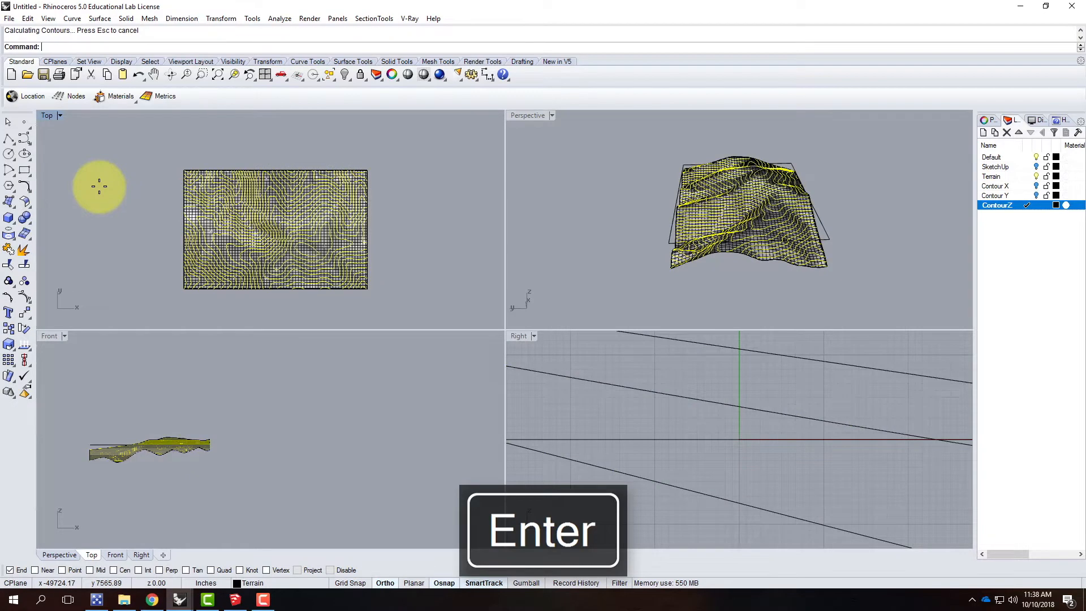
Step: Examine the contour curves on the terrain in the Perspective, Front and Right views
{"action": "double_click", "coordinate": [541, 117]}
{"action": "right_click_drag", "start_coordinate": [576, 186], "coordinate": [427, 293]}
{"action": "right_click_drag", "start_coordinate": [507, 381], "coordinate": [781, 371]}
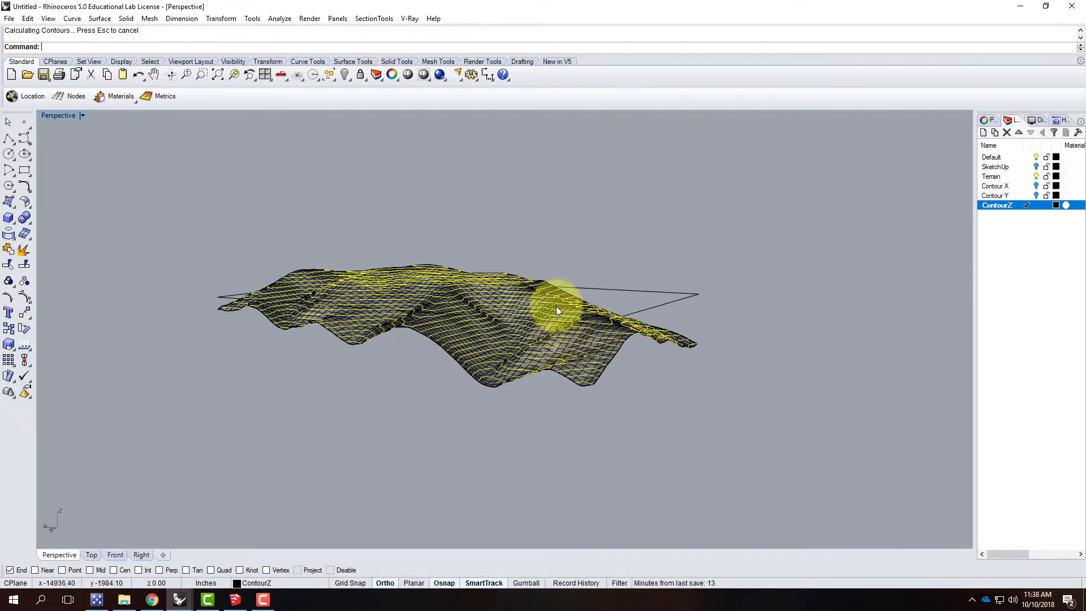
{"action": "double_click", "coordinate": [59, 115]}
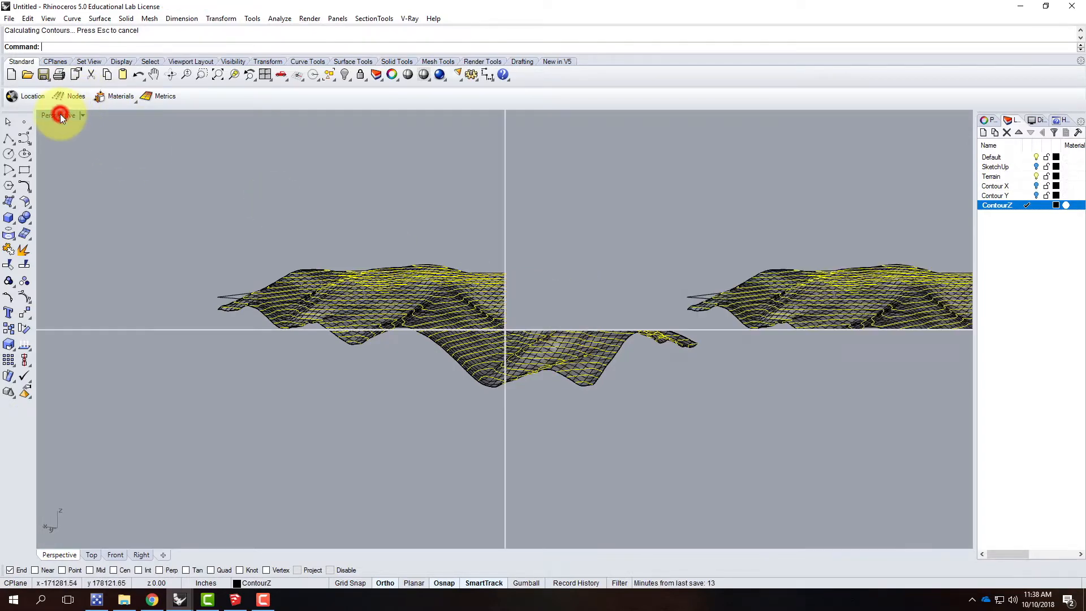
{"action": "scroll", "coordinate": [99, 464], "scroll_direction": "up", "scroll_amount": 10}
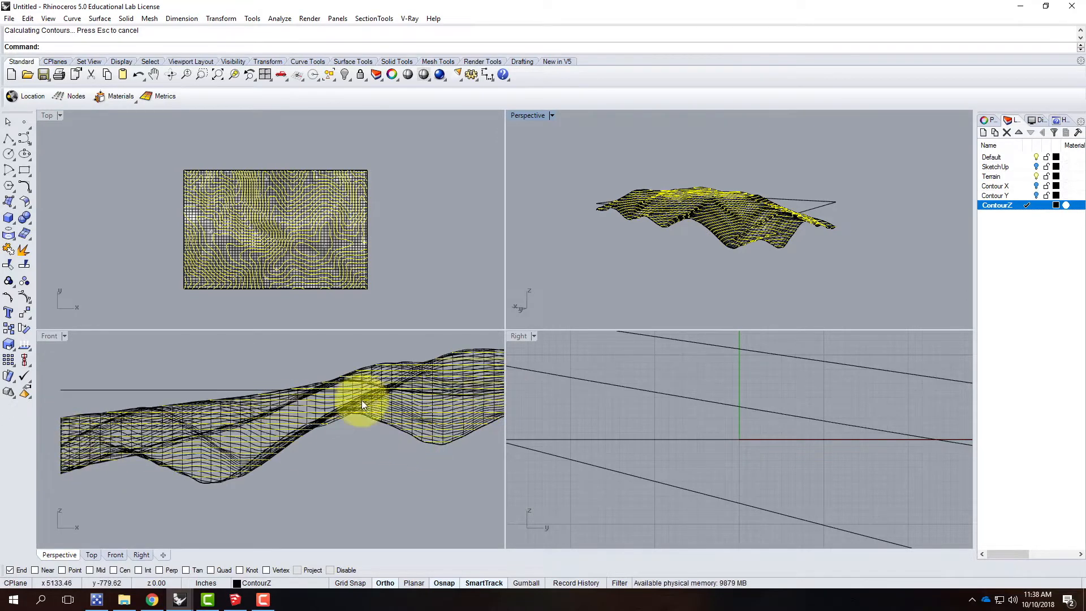
{"action": "scroll", "coordinate": [194, 393], "scroll_direction": "down", "scroll_amount": 3}
{"action": "scroll", "coordinate": [453, 400], "scroll_direction": "up", "scroll_amount": 6}
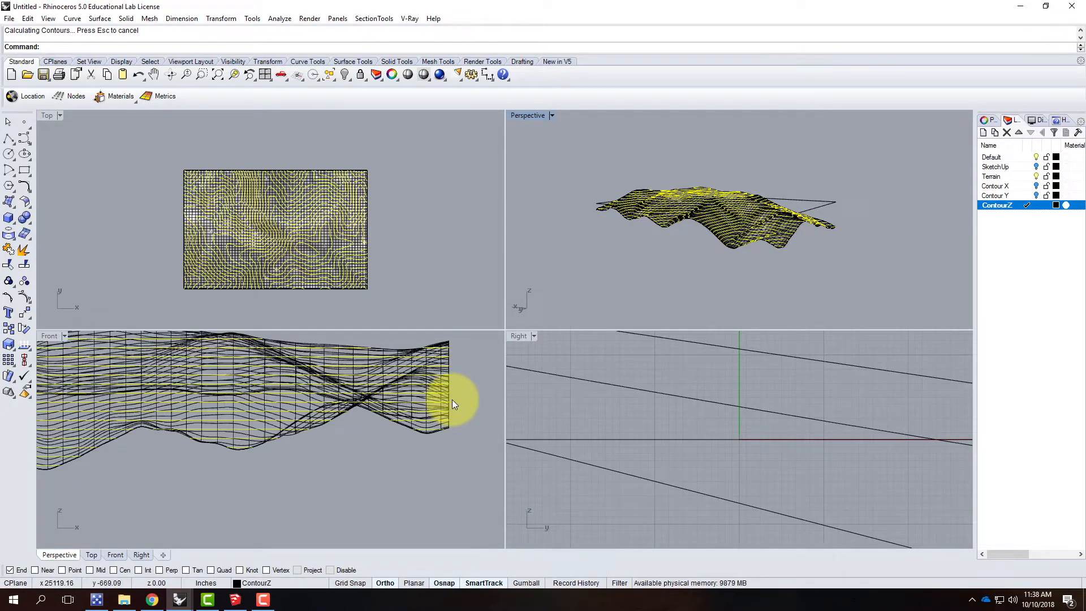
{"action": "scroll", "coordinate": [619, 408], "scroll_direction": "up", "scroll_amount": 8}
{"action": "scroll", "coordinate": [618, 409], "scroll_direction": "down", "scroll_amount": 6}
{"action": "scroll", "coordinate": [660, 419], "scroll_direction": "up", "scroll_amount": 3}
{"action": "scroll", "coordinate": [636, 422], "scroll_direction": "up", "scroll_amount": 2}
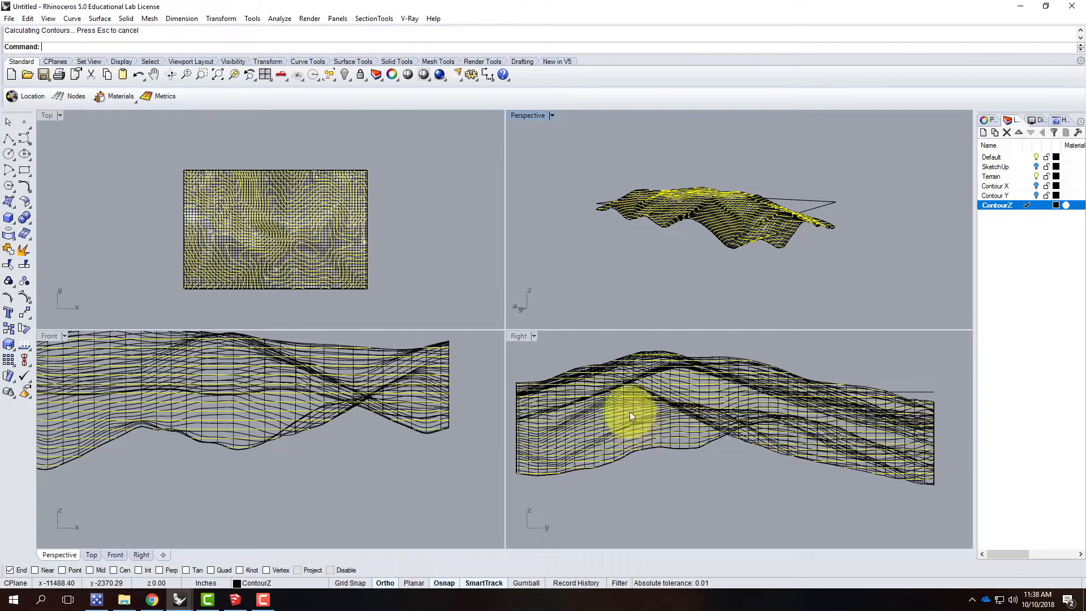
Step: Turn off the Terrain layer and inspect the contour curves alone in the maximized Perspective view
{"action": "left_click", "coordinate": [1037, 177]}
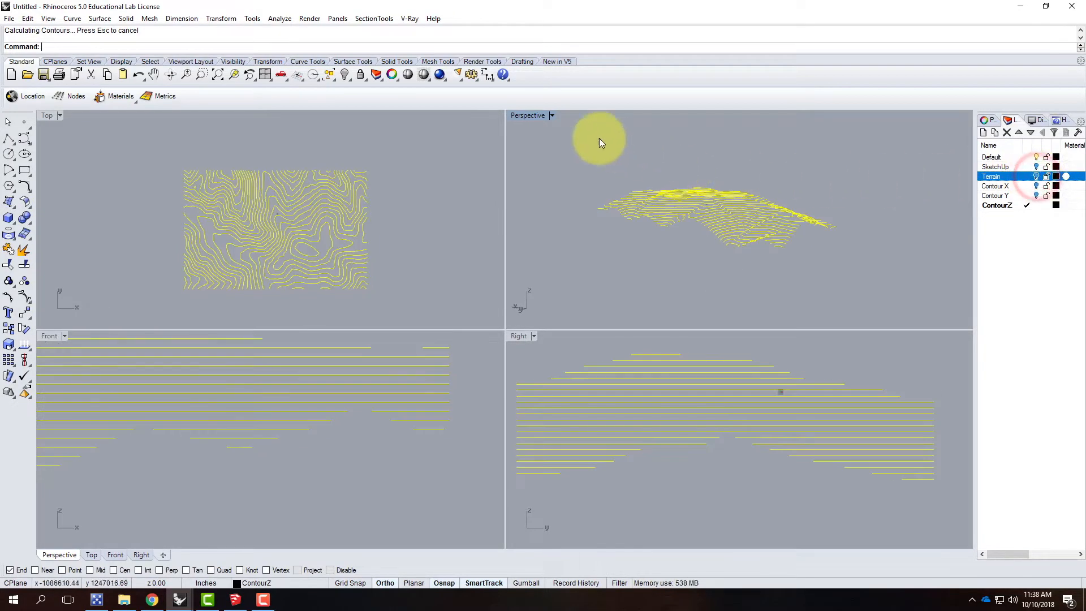
{"action": "double_click", "coordinate": [525, 116]}
{"action": "scroll", "coordinate": [487, 270], "scroll_direction": "up", "scroll_amount": 3}
{"action": "right_click_drag", "start_coordinate": [665, 272], "coordinate": [508, 283]}
{"action": "scroll", "coordinate": [507, 279], "scroll_direction": "down", "scroll_amount": 5}
{"action": "scroll", "coordinate": [649, 315], "scroll_direction": "up", "scroll_amount": 5}
{"action": "right_click_drag", "start_coordinate": [688, 315], "coordinate": [535, 337]}
{"action": "right_click_drag", "start_coordinate": [399, 358], "coordinate": [351, 424]}
{"action": "right_click_drag", "start_coordinate": [256, 400], "coordinate": [243, 417]}
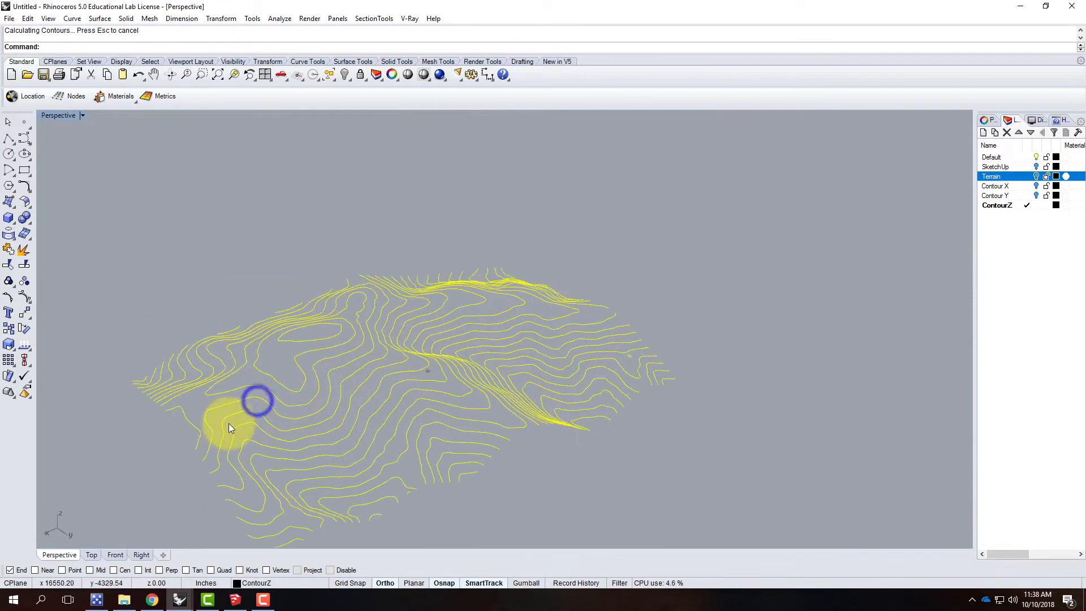
{"action": "right_click_drag", "start_coordinate": [191, 388], "coordinate": [535, 388]}
{"action": "right_click_drag", "start_coordinate": [387, 355], "coordinate": [451, 392]}
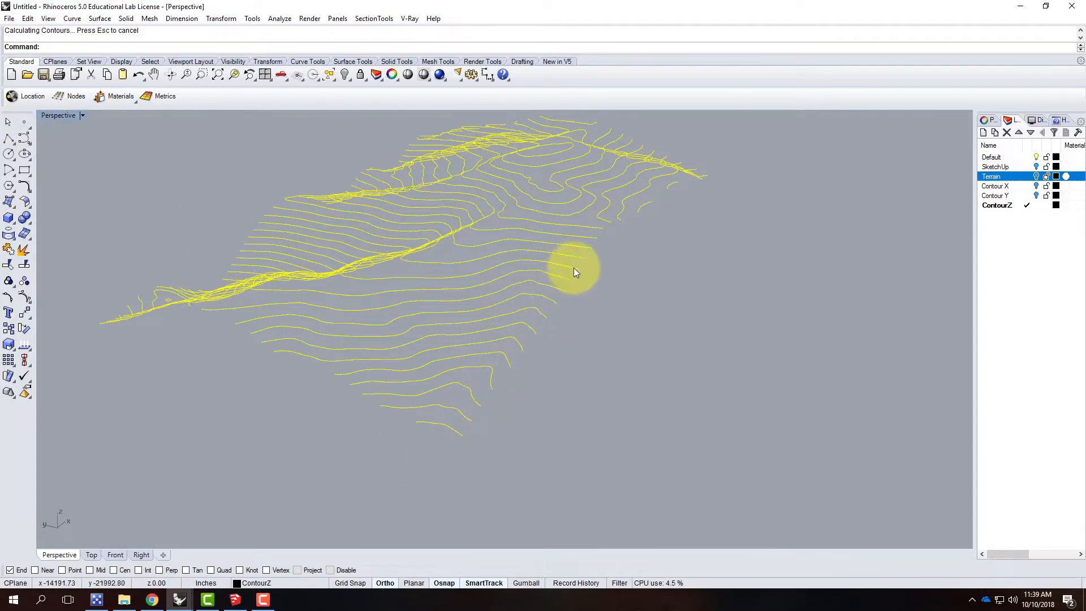
Step: Create a layer named Side1, place it below the ContourZ layer, and make it the current layer
{"action": "right_click", "coordinate": [22, 122]}
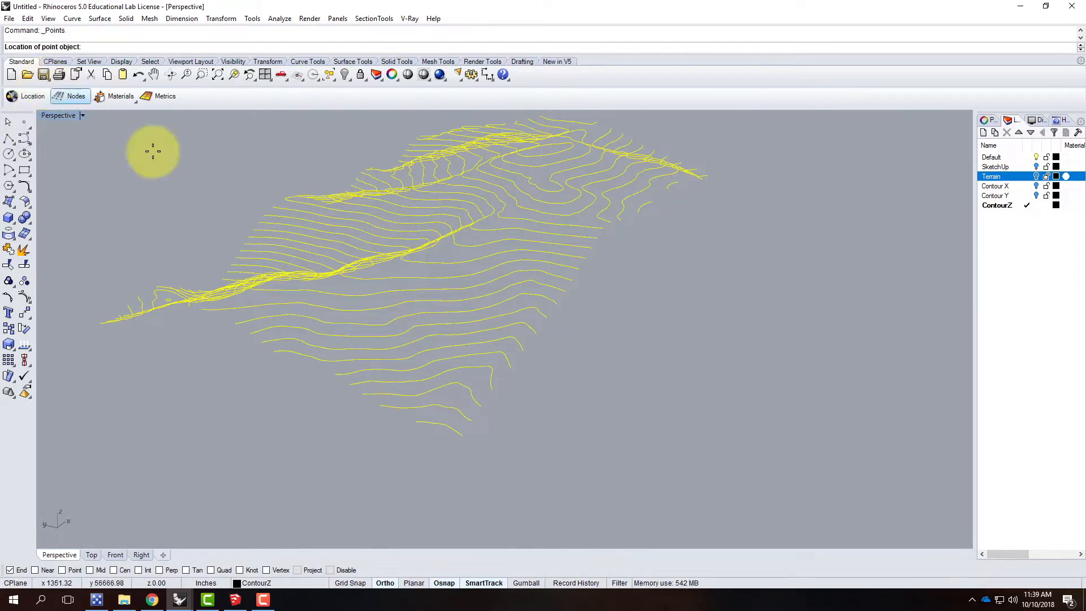
{"action": "left_click", "coordinate": [984, 133]}
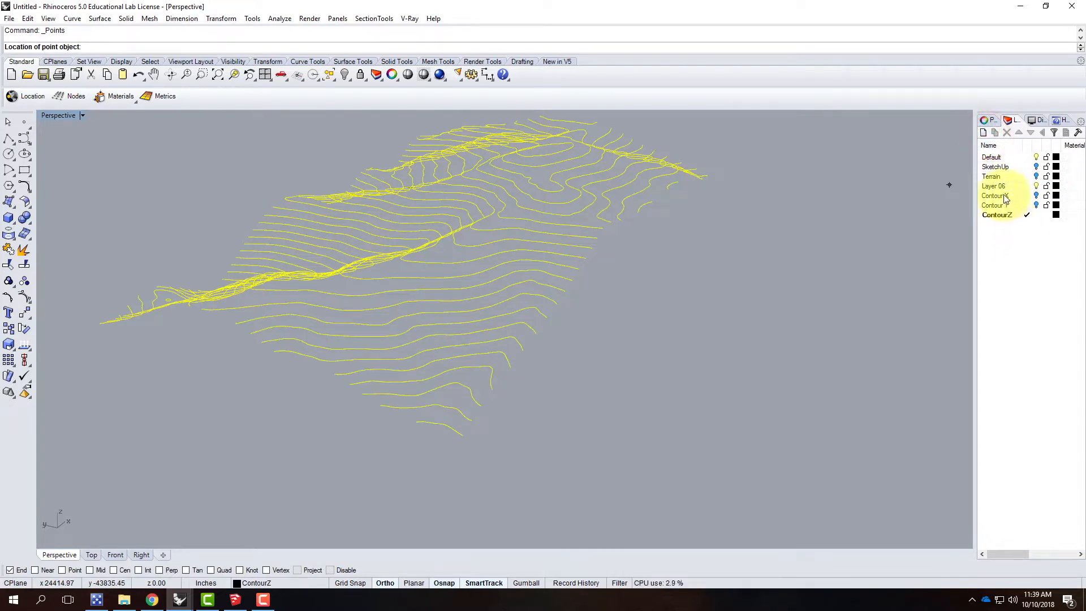
{"action": "double_click", "coordinate": [1001, 187]}
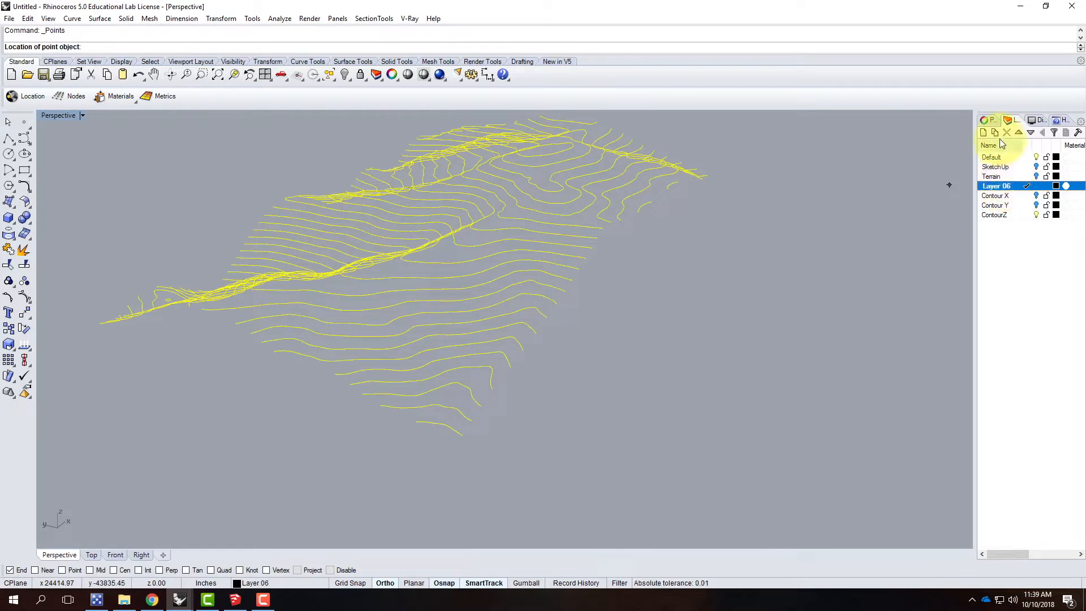
{"action": "left_click", "coordinate": [1030, 132]}
{"action": "left_click", "coordinate": [1030, 132]}
{"action": "left_click", "coordinate": [1030, 132]}
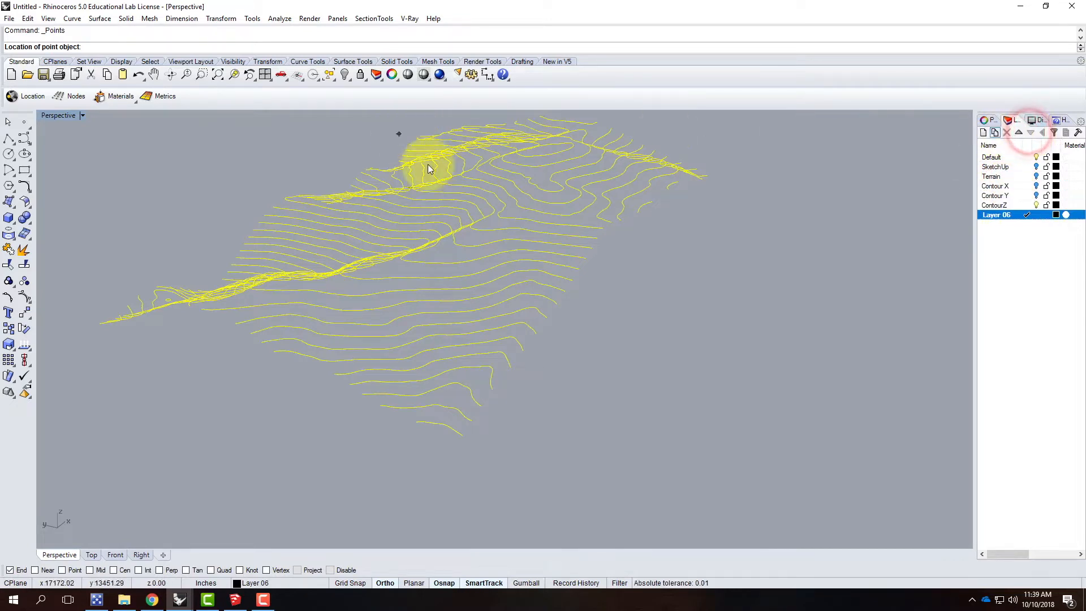
{"action": "key", "text": "Escape"}
{"action": "key", "text": "Escape"}
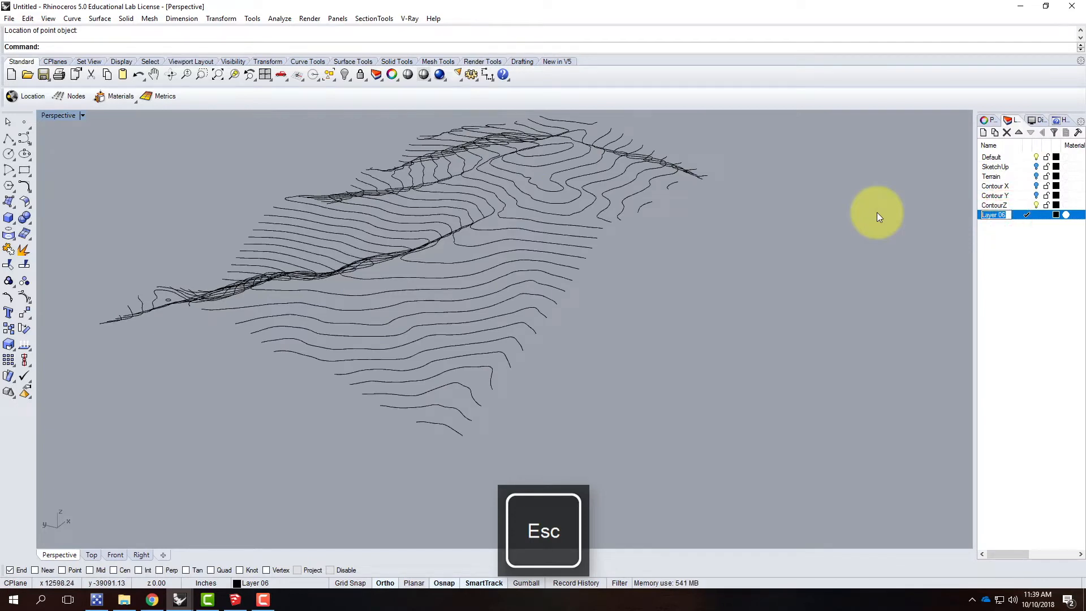
{"action": "type", "text": "Side1"}
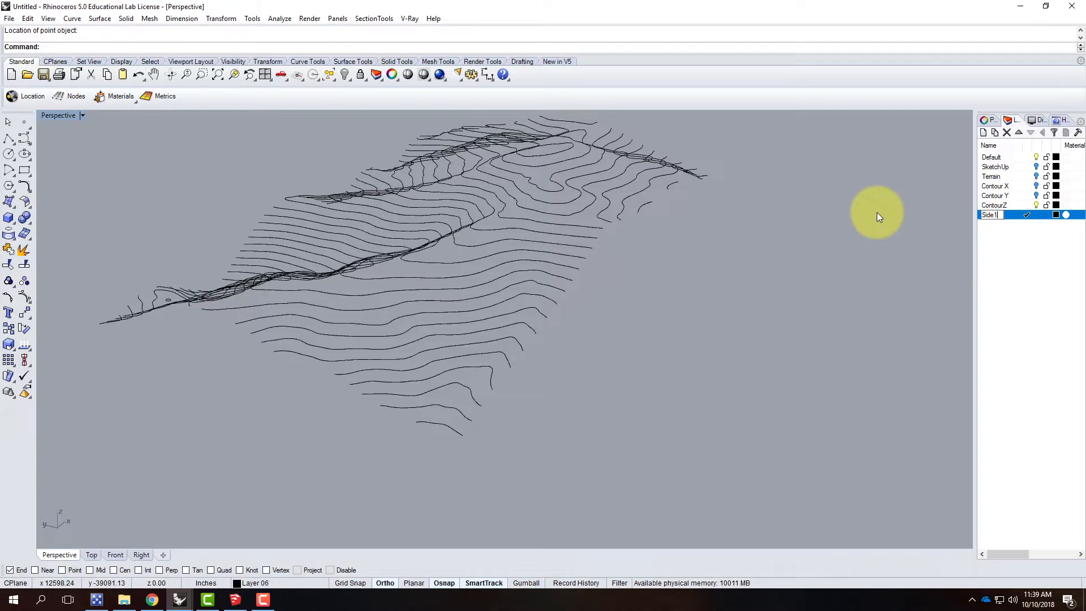
{"action": "left_click", "coordinate": [997, 251]}
{"action": "left_click", "coordinate": [1008, 219]}
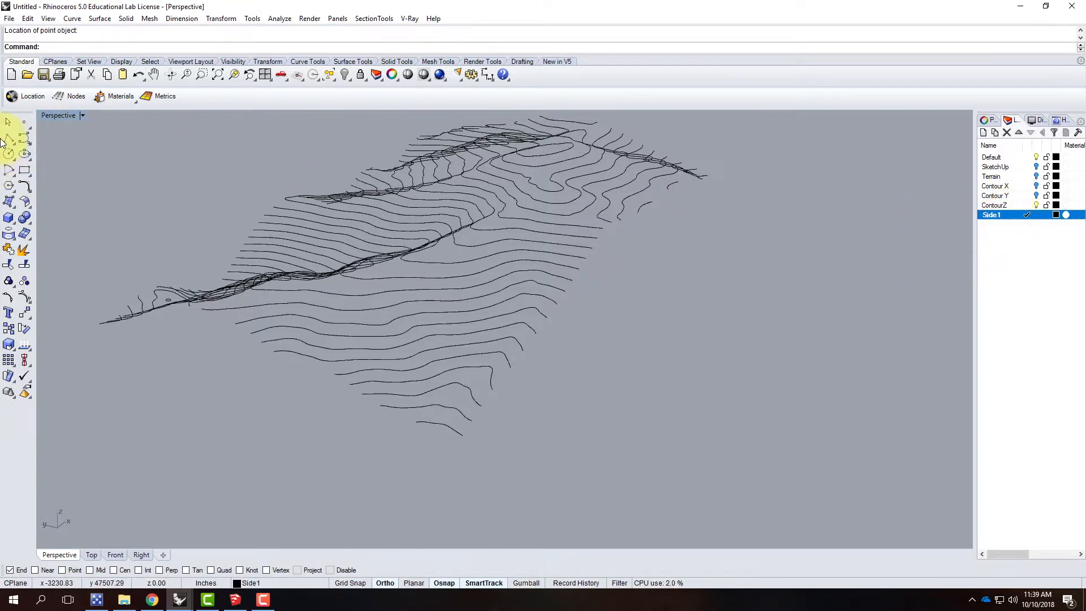
Step: Place multiple points on the contour curves' endpoints along one long side of the terrain, from the lowest corner to the far corner
{"action": "right_click", "coordinate": [25, 124]}
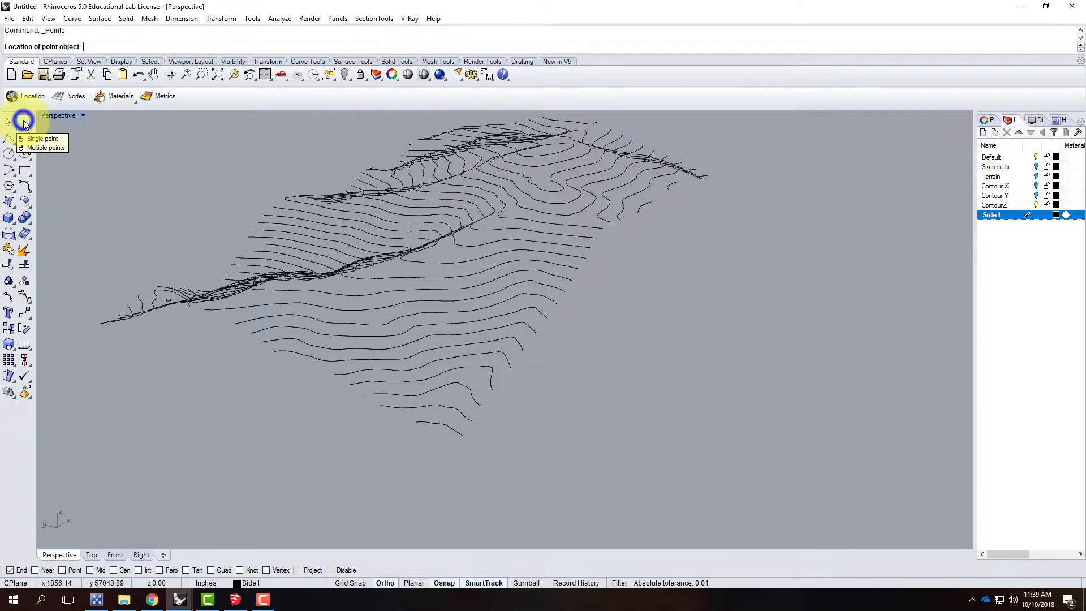
{"action": "left_click", "coordinate": [465, 436]}
{"action": "left_click", "coordinate": [467, 428]}
{"action": "left_click", "coordinate": [472, 420]}
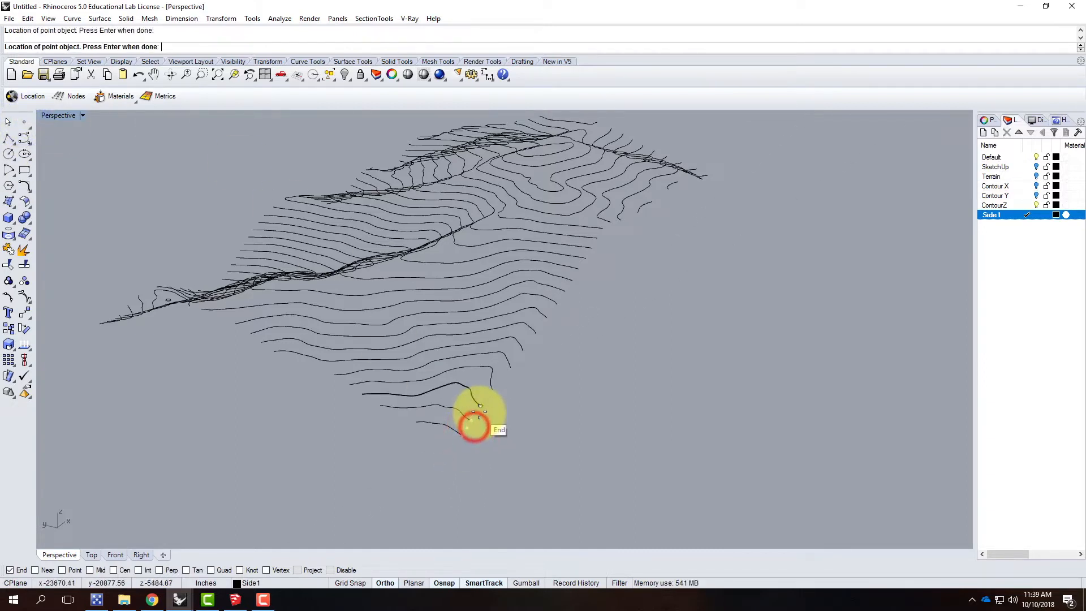
{"action": "left_click", "coordinate": [479, 413]}
{"action": "left_click", "coordinate": [492, 389]}
{"action": "left_click", "coordinate": [510, 367]}
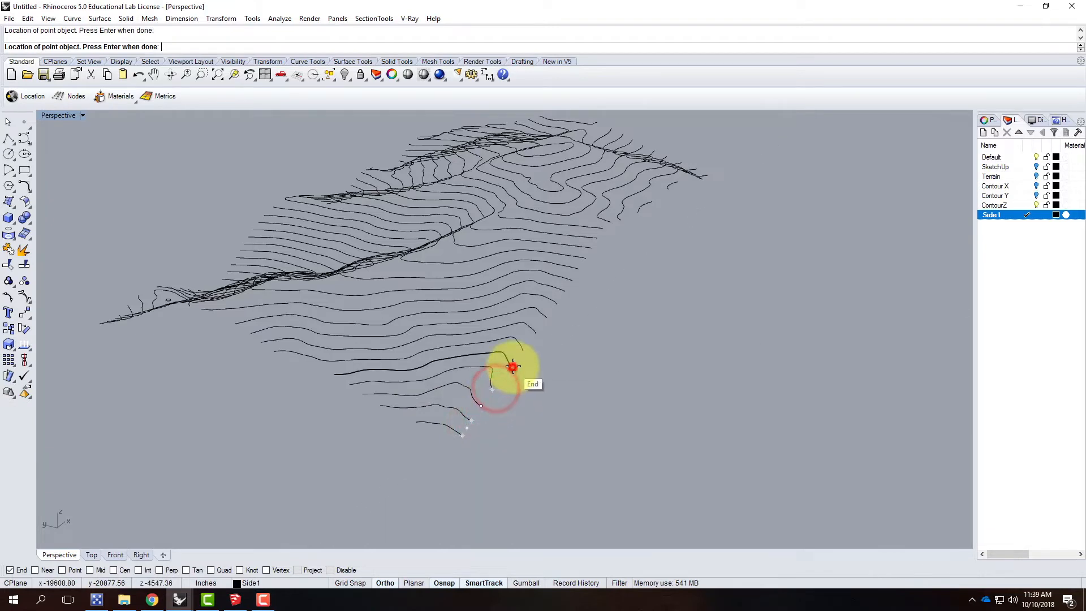
{"action": "left_click", "coordinate": [523, 350]}
{"action": "left_click", "coordinate": [536, 333]}
{"action": "left_click", "coordinate": [546, 317]}
{"action": "left_click", "coordinate": [557, 304]}
{"action": "left_click", "coordinate": [564, 289]}
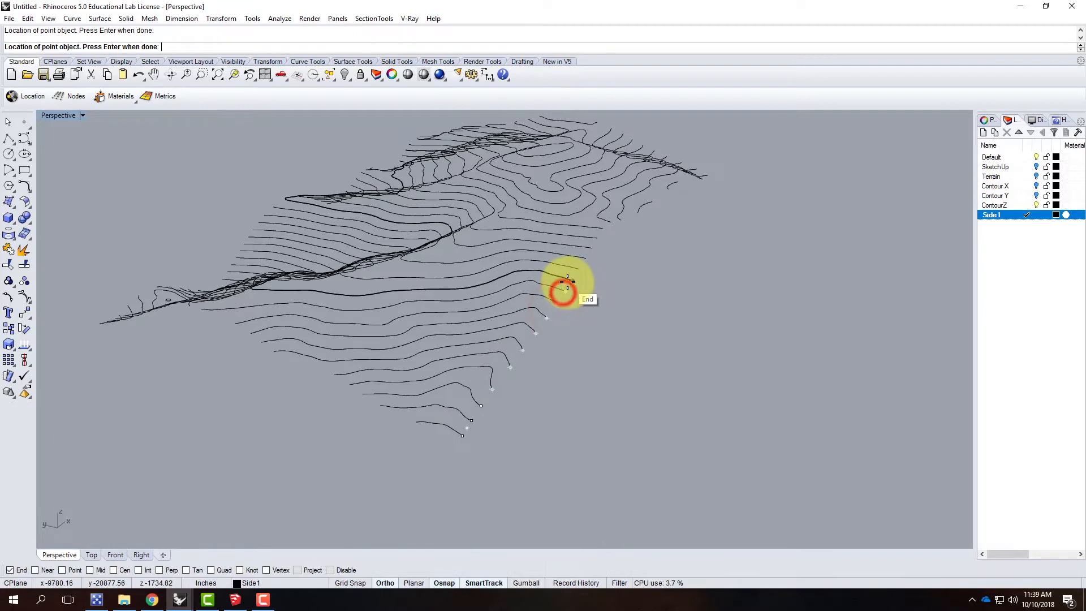
{"action": "left_click", "coordinate": [568, 281]}
{"action": "left_click", "coordinate": [572, 280]}
{"action": "left_click", "coordinate": [579, 269]}
{"action": "left_click", "coordinate": [586, 258]}
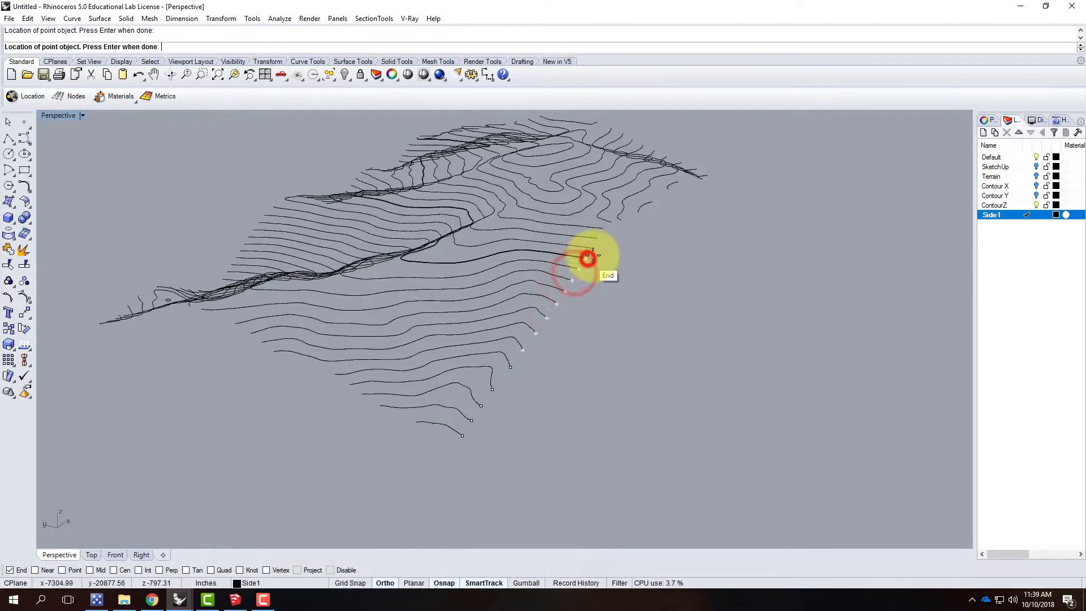
{"action": "left_click", "coordinate": [593, 248]}
{"action": "left_click", "coordinate": [599, 239]}
{"action": "left_click", "coordinate": [604, 232]}
{"action": "left_click", "coordinate": [611, 222]}
{"action": "left_click", "coordinate": [620, 220]}
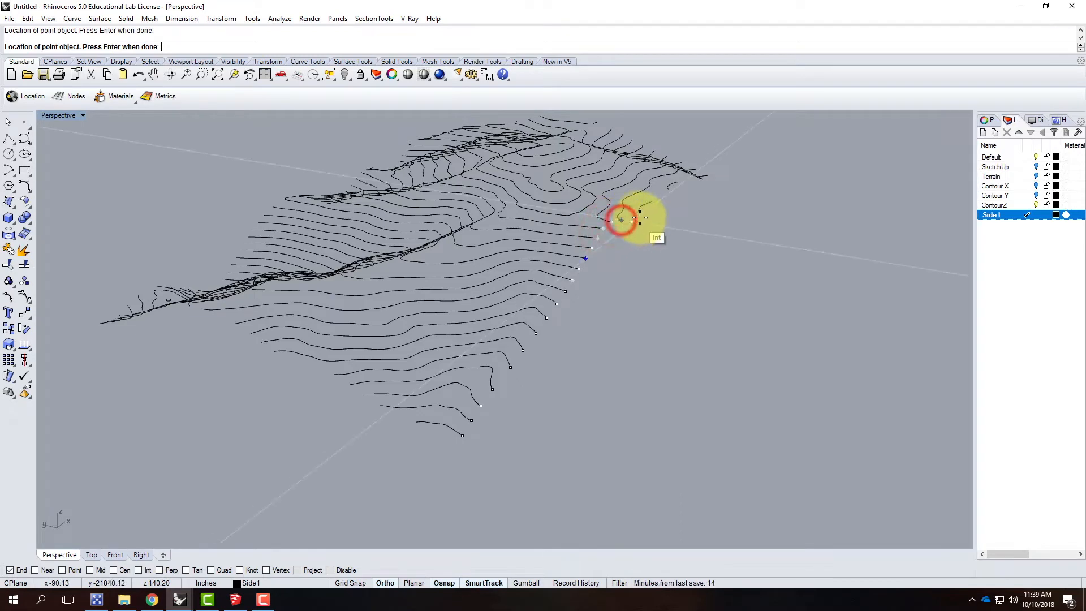
{"action": "left_click", "coordinate": [637, 211]}
{"action": "left_click", "coordinate": [651, 203]}
{"action": "left_click", "coordinate": [673, 189]}
{"action": "right_click_drag", "start_coordinate": [503, 295], "coordinate": [551, 294]}
{"action": "scroll", "coordinate": [622, 303], "scroll_direction": "up", "scroll_amount": 5}
{"action": "left_click", "coordinate": [629, 304]}
{"action": "left_click", "coordinate": [655, 312]}
{"action": "left_click", "coordinate": [684, 330]}
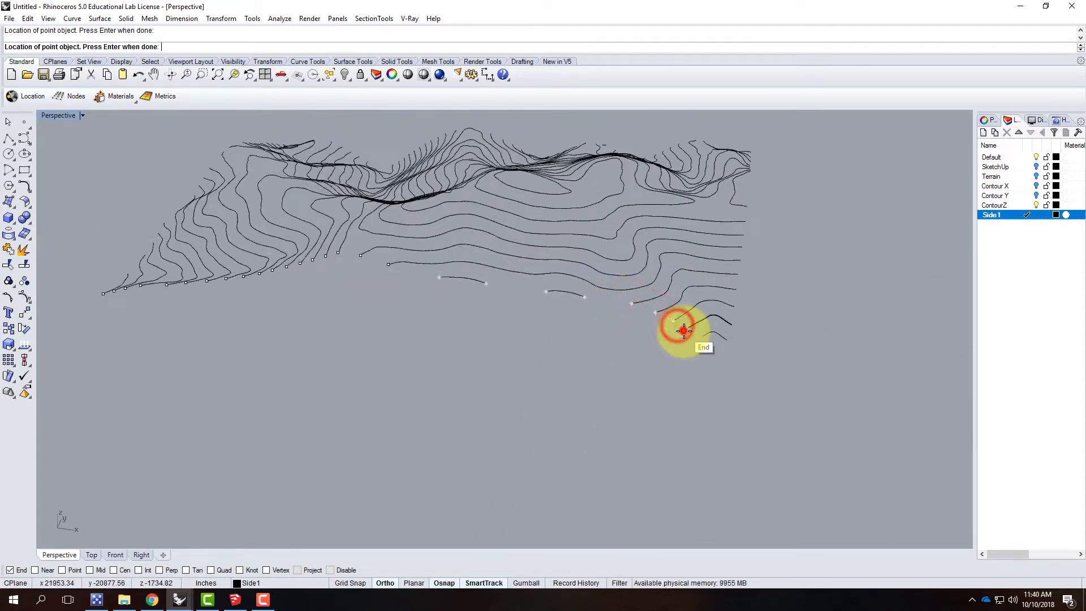
{"action": "left_click", "coordinate": [703, 338]}
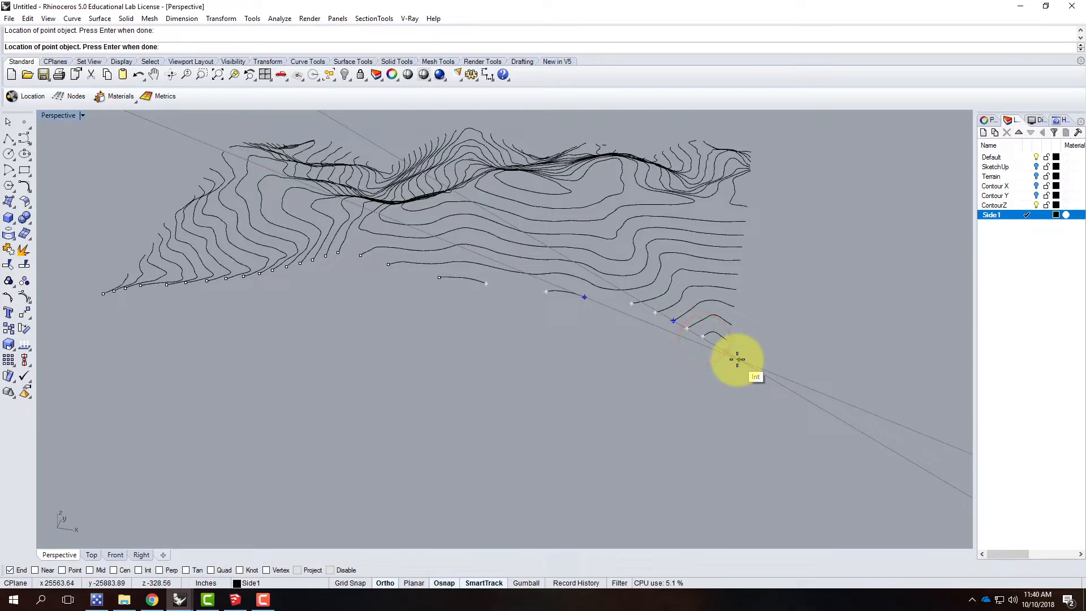
{"action": "key", "text": "Return"}
Step: Select all the points on the Side1 layer
{"action": "scroll", "coordinate": [461, 365], "scroll_direction": "down", "scroll_amount": 5}
{"action": "right_click_drag", "start_coordinate": [336, 391], "coordinate": [535, 379]}
{"action": "scroll", "coordinate": [552, 397], "scroll_direction": "up", "scroll_amount": 5}
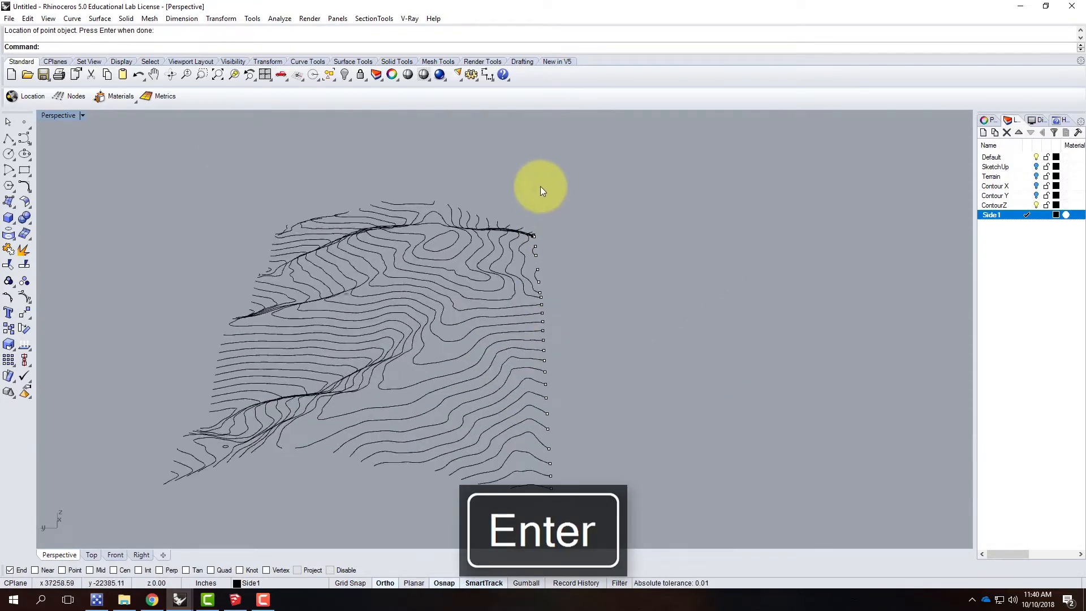
{"action": "right_click", "coordinate": [994, 217]}
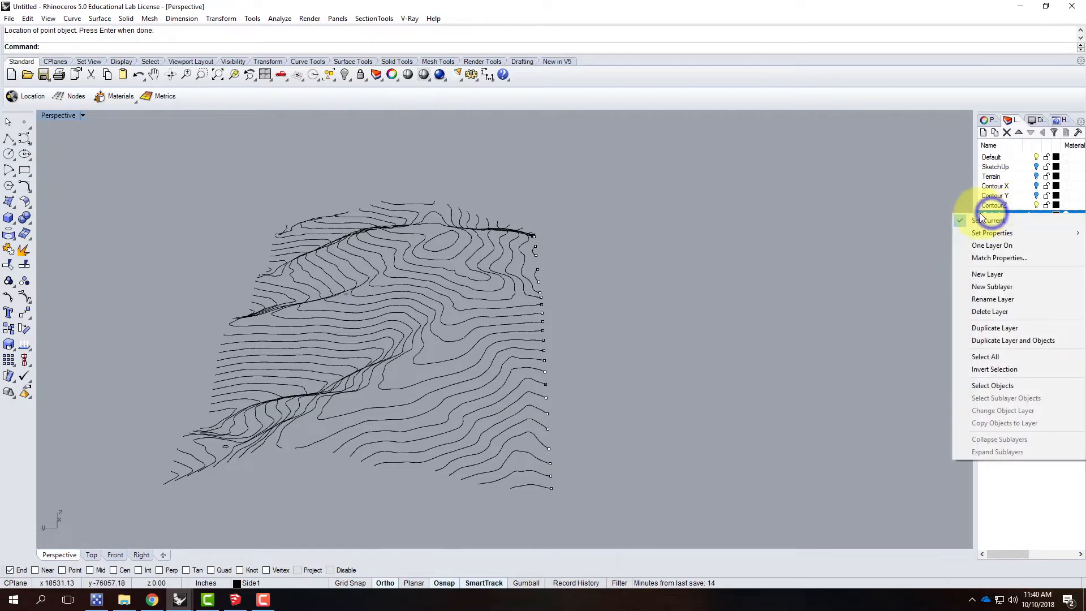
{"action": "left_click", "coordinate": [983, 385]}
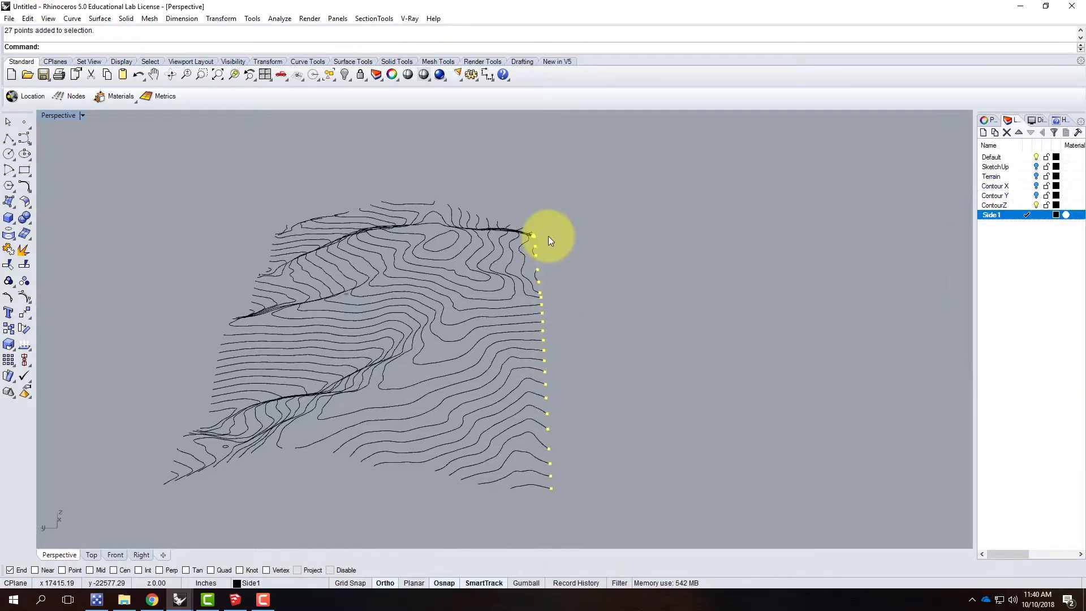
Step: Rotate the selected points 90° outward in 3D about a horizontal axis along the terrain's side, starting at the lowest corner point, to lay them flat
{"action": "right_click_drag", "start_coordinate": [598, 347], "coordinate": [556, 344]}
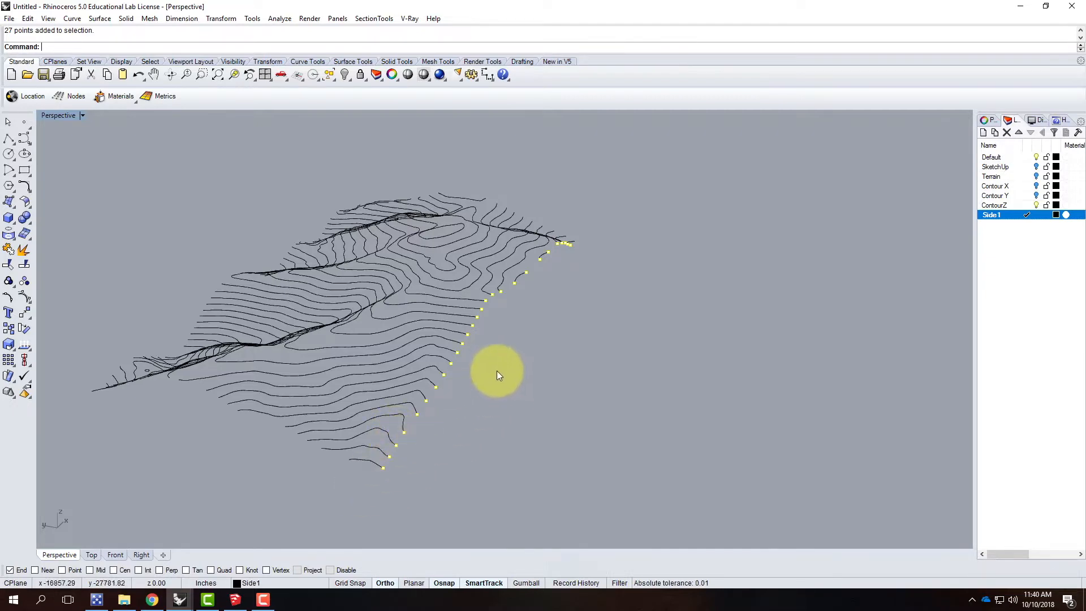
{"action": "right_click_drag", "start_coordinate": [433, 389], "coordinate": [504, 383]}
{"action": "right_click_drag", "start_coordinate": [707, 381], "coordinate": [429, 389]}
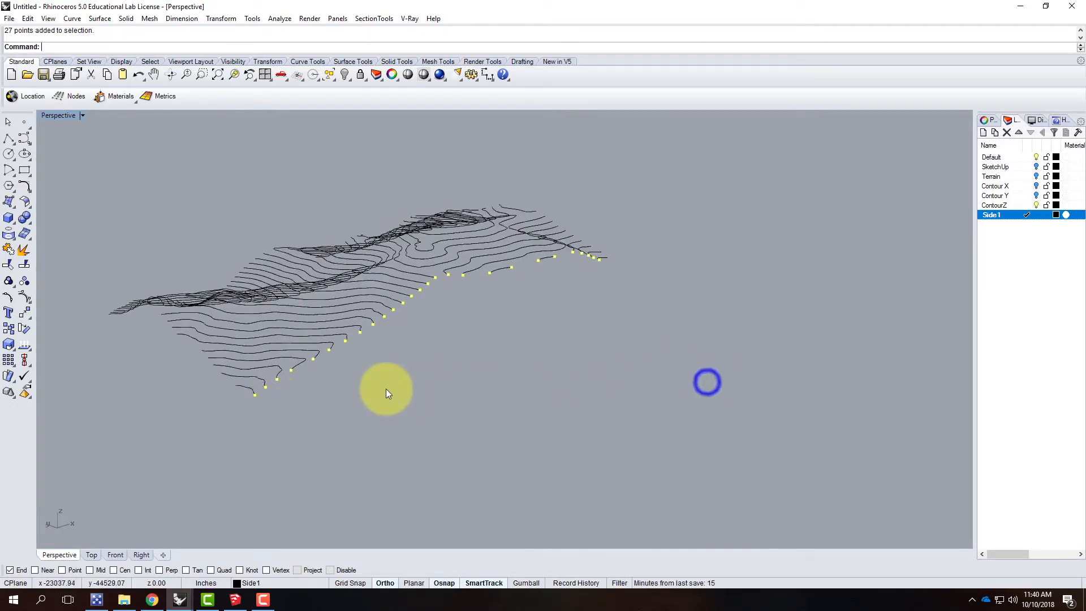
{"action": "right_click_drag", "start_coordinate": [251, 430], "coordinate": [317, 430]}
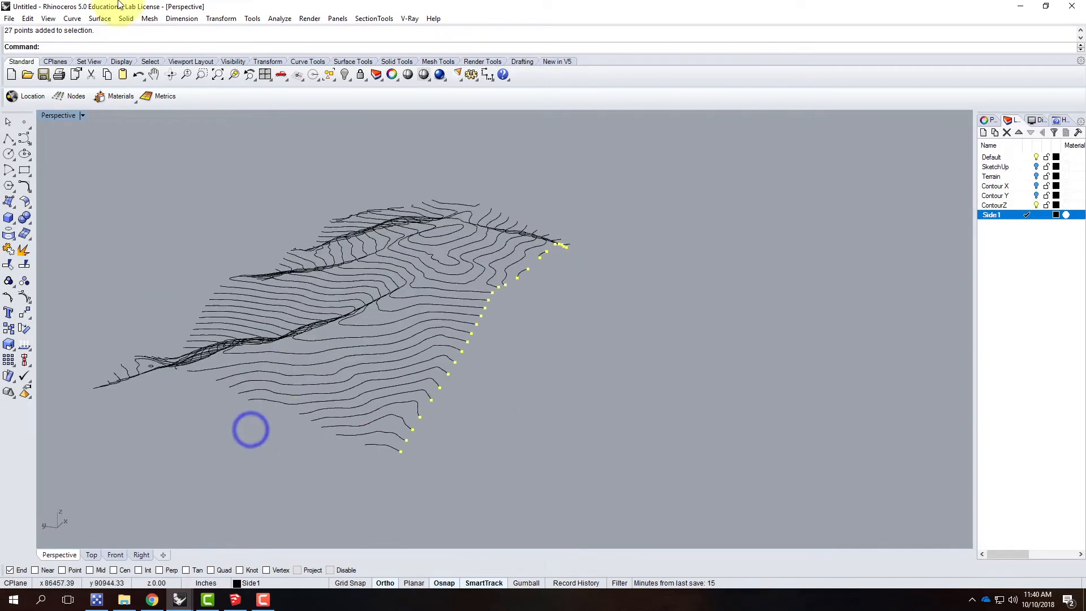
{"action": "left_click", "coordinate": [218, 19]}
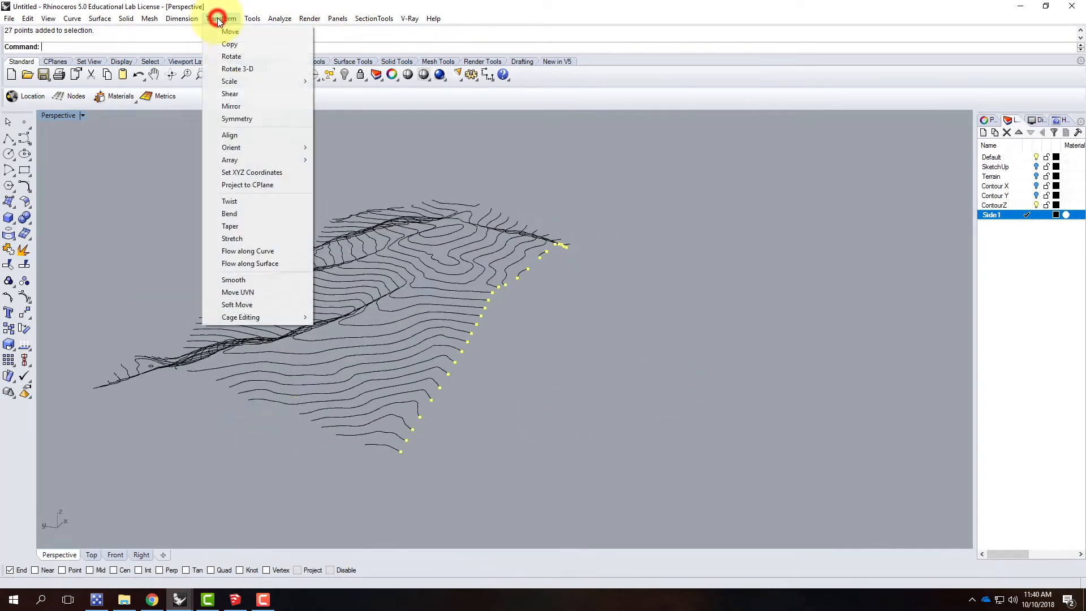
{"action": "left_click", "coordinate": [235, 70]}
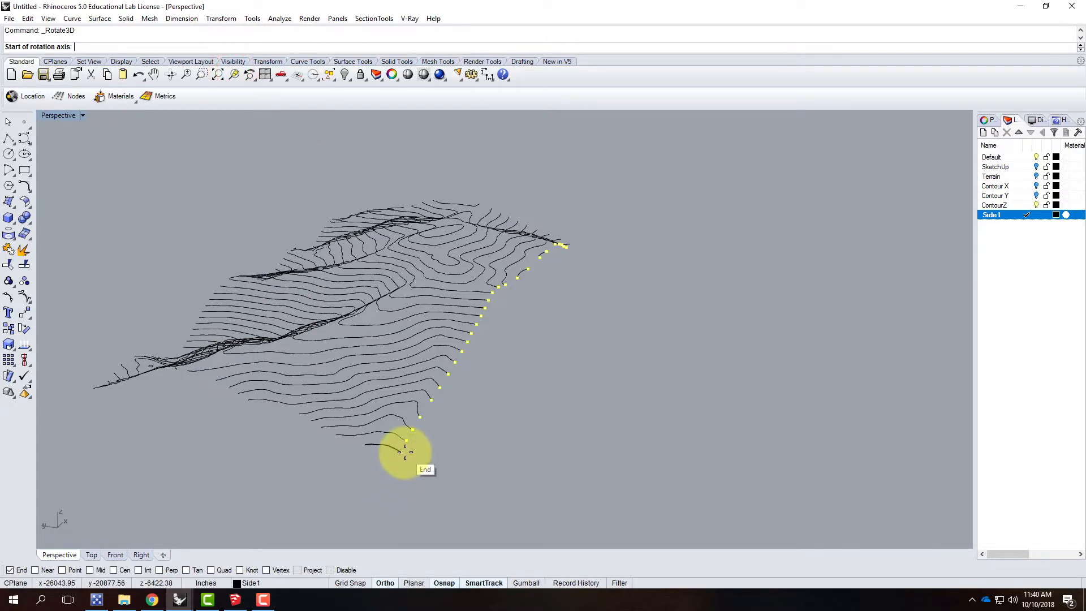
{"action": "left_click", "coordinate": [405, 452]}
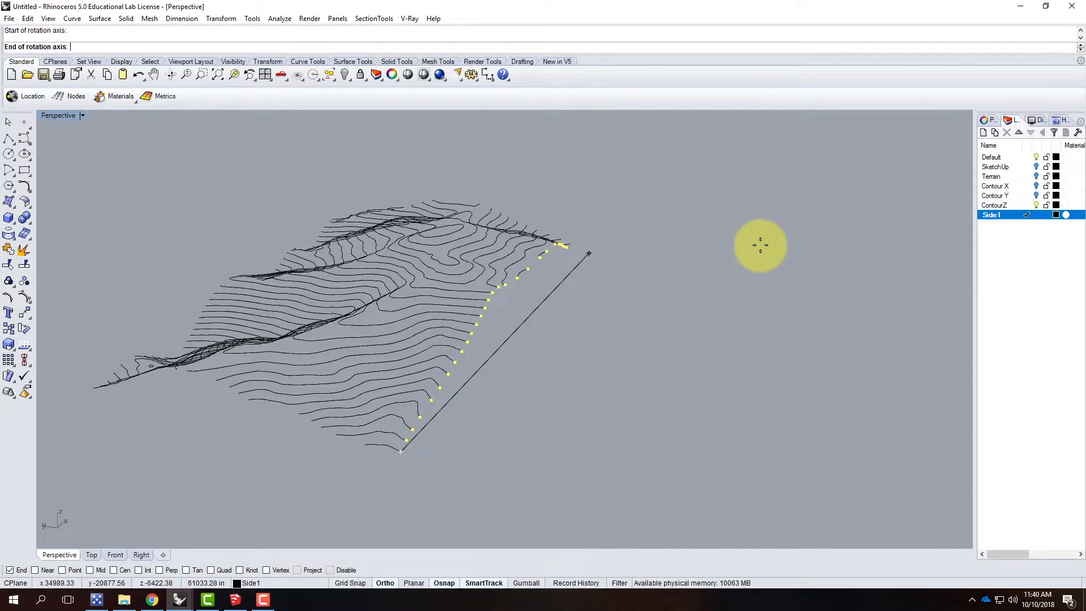
{"action": "left_click", "coordinate": [786, 220]}
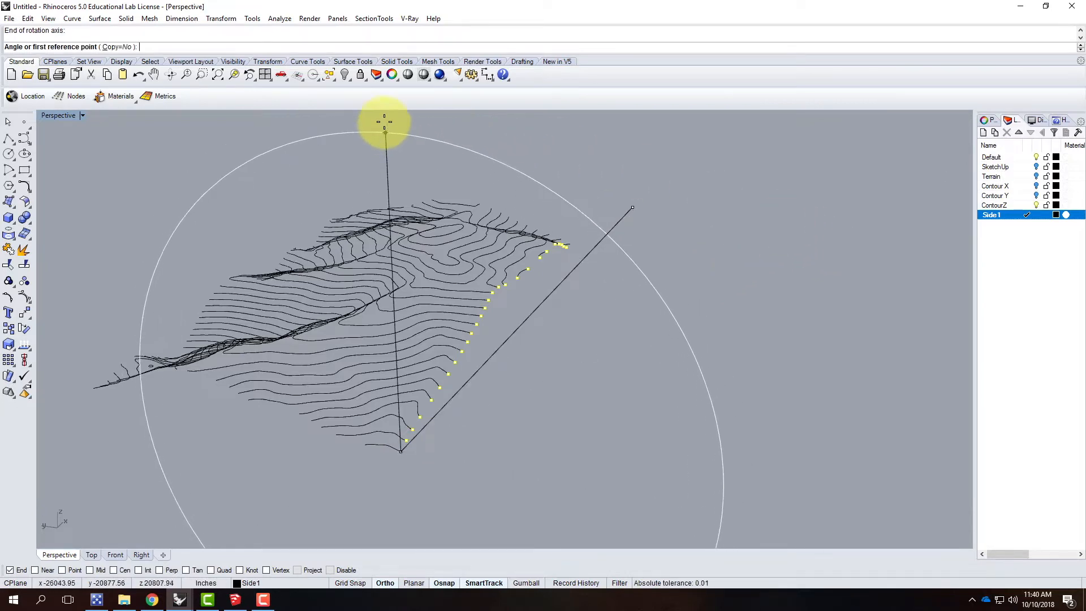
{"action": "left_click", "coordinate": [384, 130]}
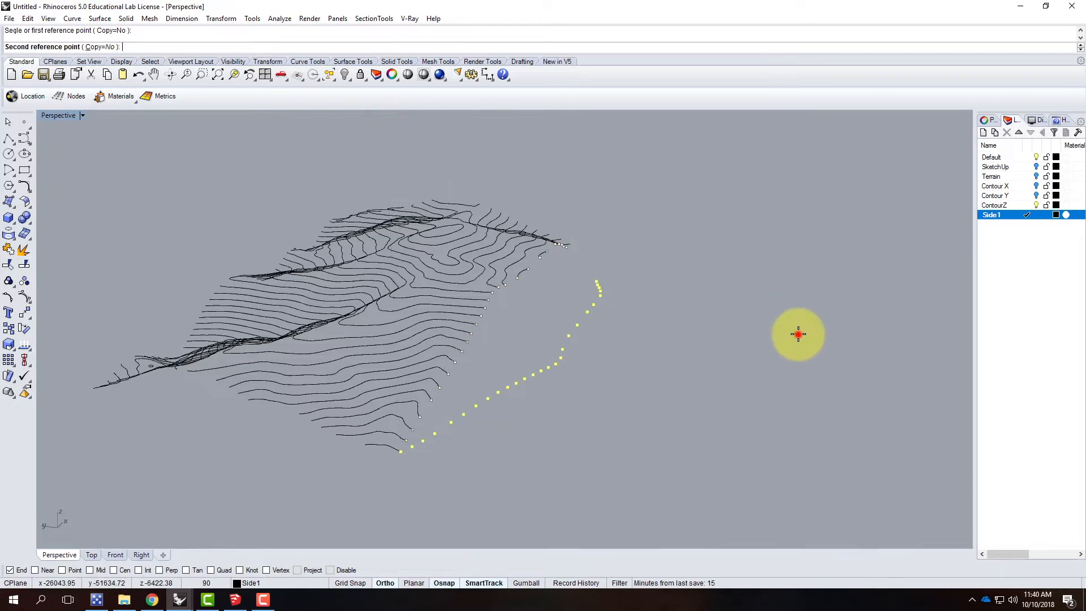
{"action": "left_click", "coordinate": [798, 334]}
Step: Start a polyline at the corner point of the flattened row and enable the Point and Perp object snaps
{"action": "right_click_drag", "start_coordinate": [562, 380], "coordinate": [334, 364]}
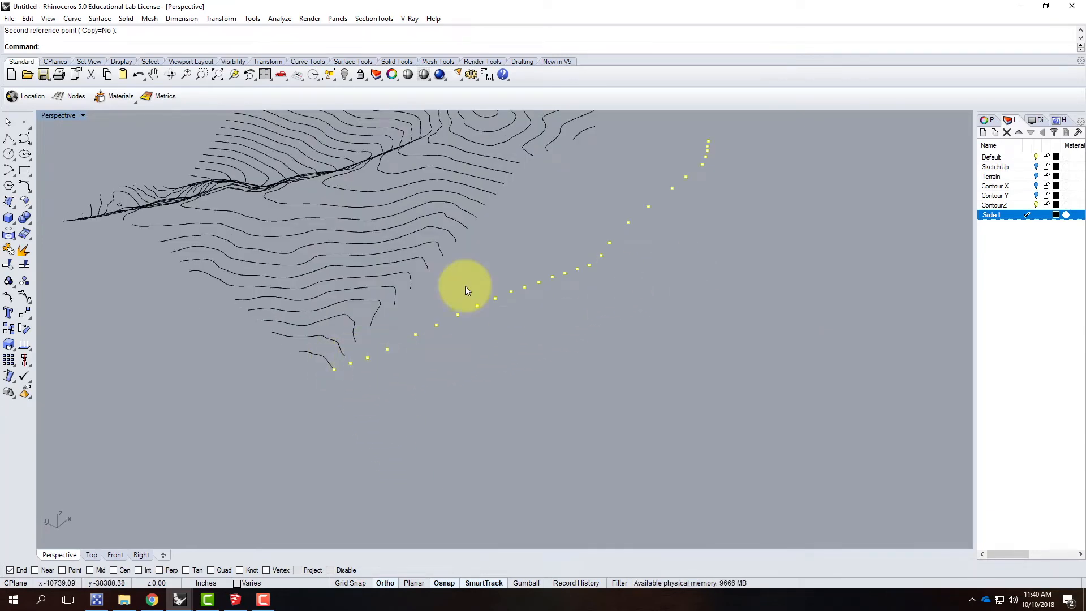
{"action": "left_click", "coordinate": [9, 143]}
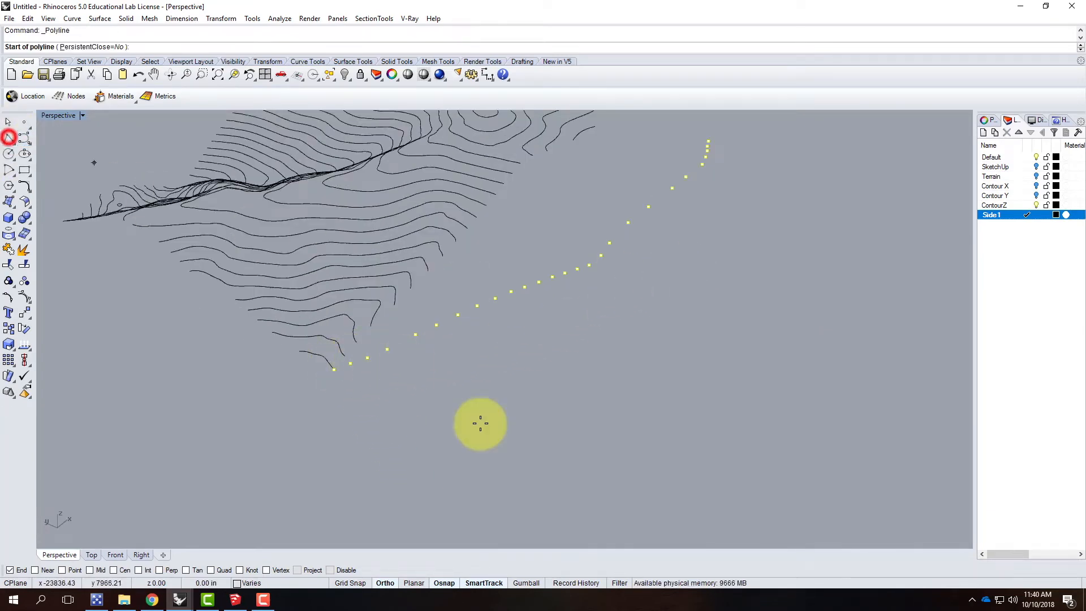
{"action": "scroll", "coordinate": [334, 362], "scroll_direction": "up", "scroll_amount": 5}
{"action": "left_click", "coordinate": [334, 399]}
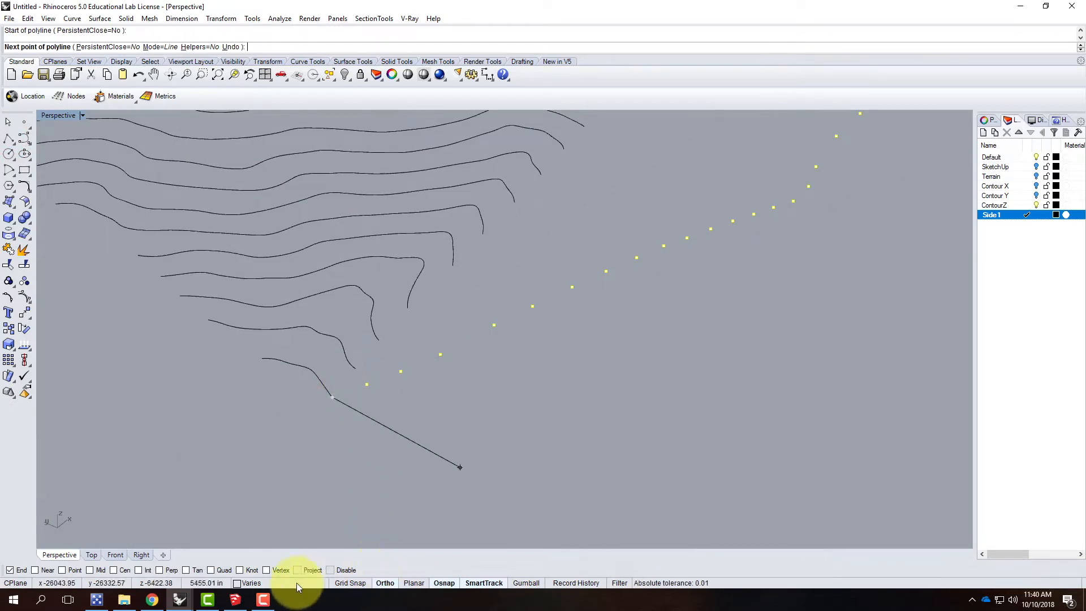
{"action": "left_click", "coordinate": [62, 569]}
{"action": "scroll", "coordinate": [374, 382], "scroll_direction": "up", "scroll_amount": 3}
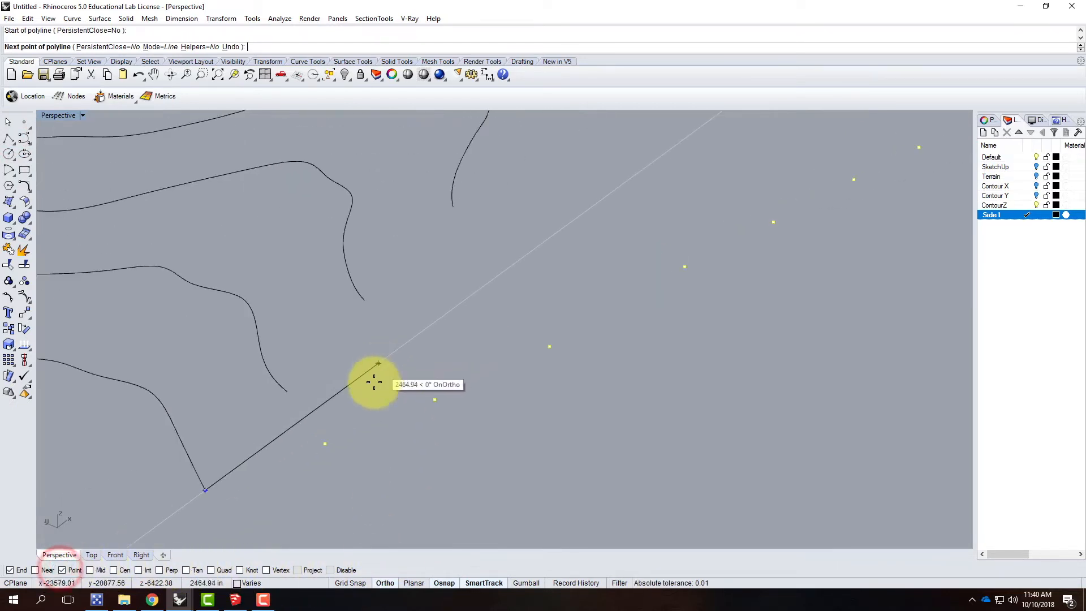
{"action": "left_click", "coordinate": [158, 569]}
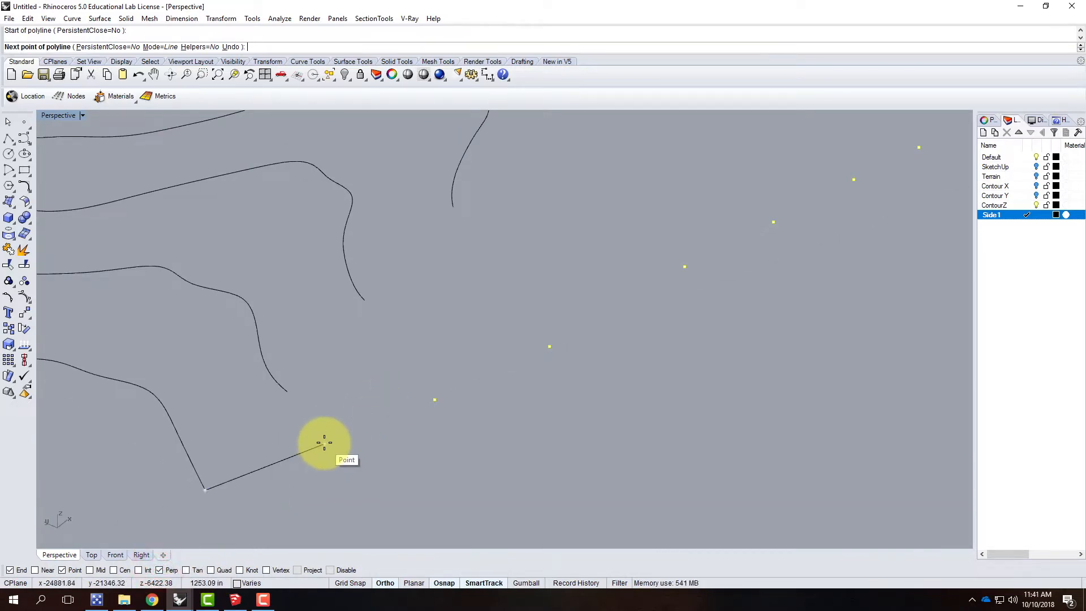
Step: Draw the polyline's first two right-angled steps from the corner, running parallel to the terrain side and stepping outward to each flattened point
{"action": "left_click", "coordinate": [293, 422]}
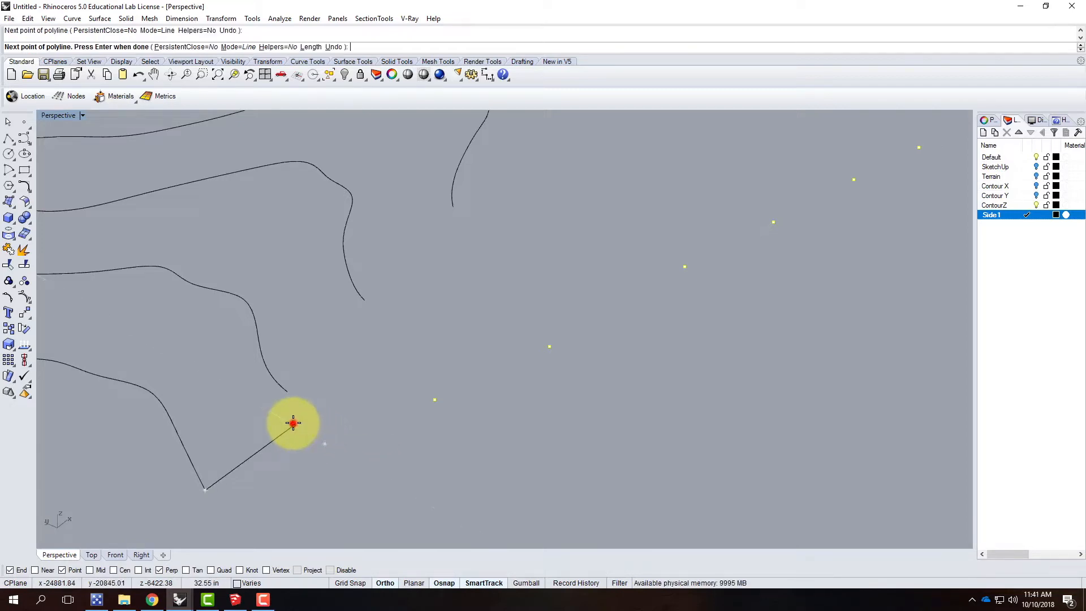
{"action": "left_click", "coordinate": [325, 442]}
{"action": "key", "text": "ctrl+z"}
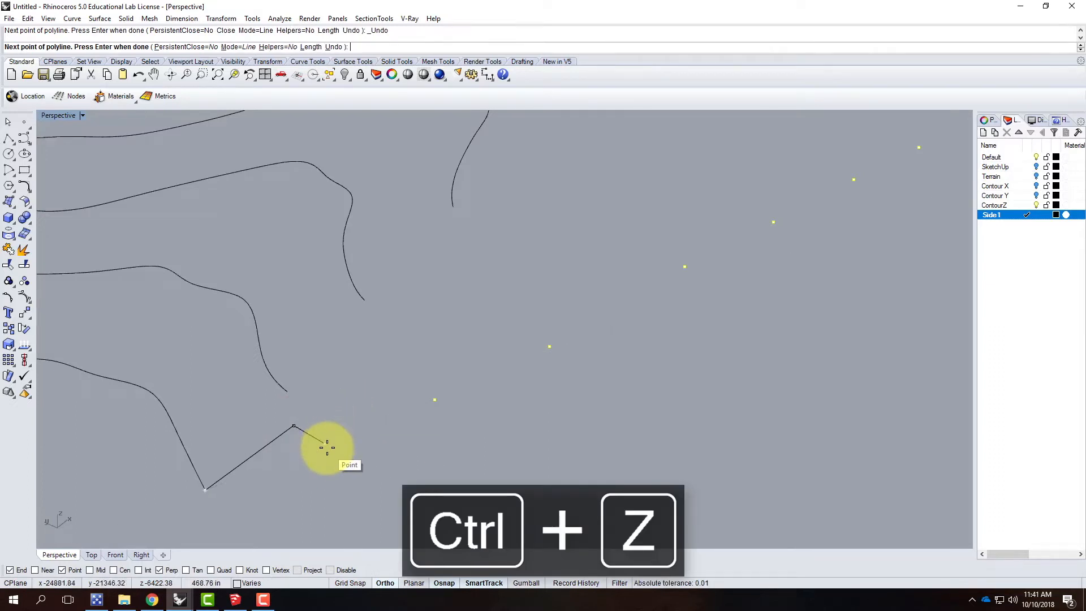
{"action": "left_click", "coordinate": [327, 447]}
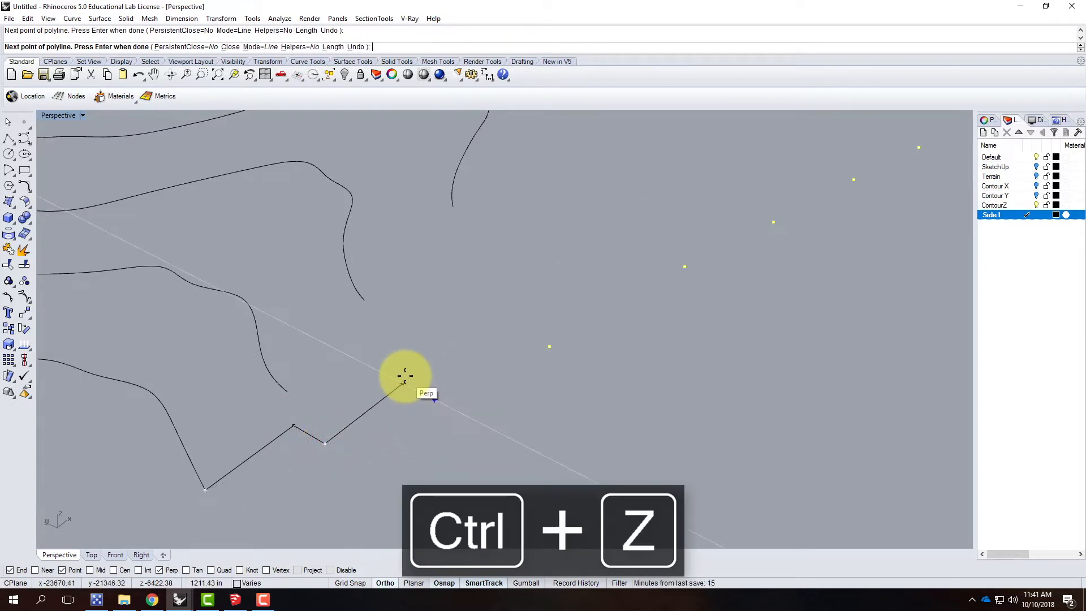
{"action": "left_click", "coordinate": [403, 375]}
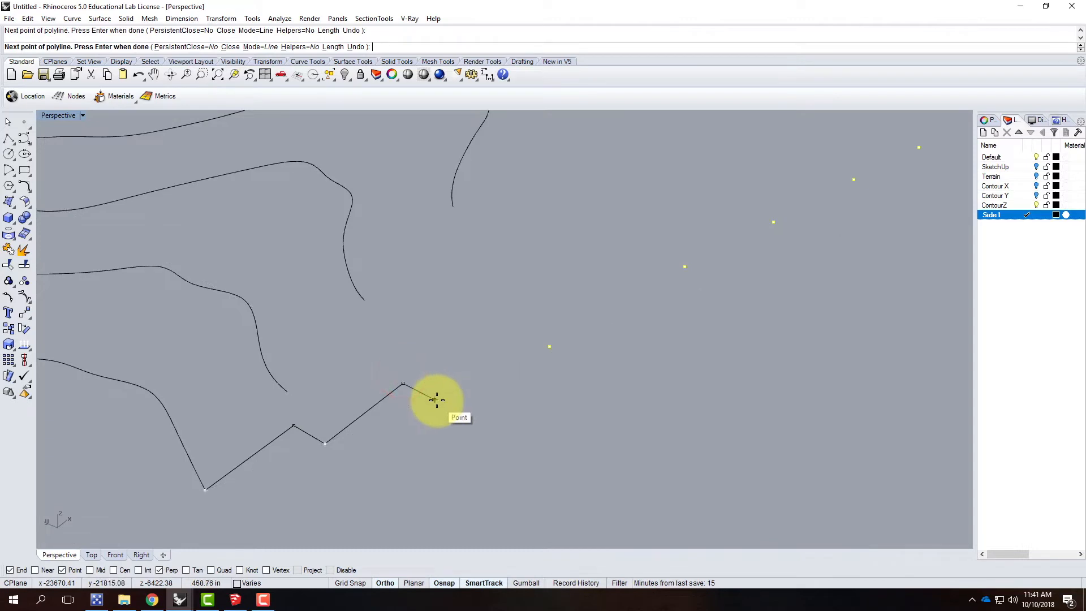
{"action": "left_click", "coordinate": [436, 400]}
Step: Extend the polyline with three more right-angled steps, snapping perpendicular to each next flattened point before stepping out to it
{"action": "scroll", "coordinate": [330, 447], "scroll_direction": "down", "scroll_amount": 5}
{"action": "scroll", "coordinate": [412, 394], "scroll_direction": "up", "scroll_amount": 8}
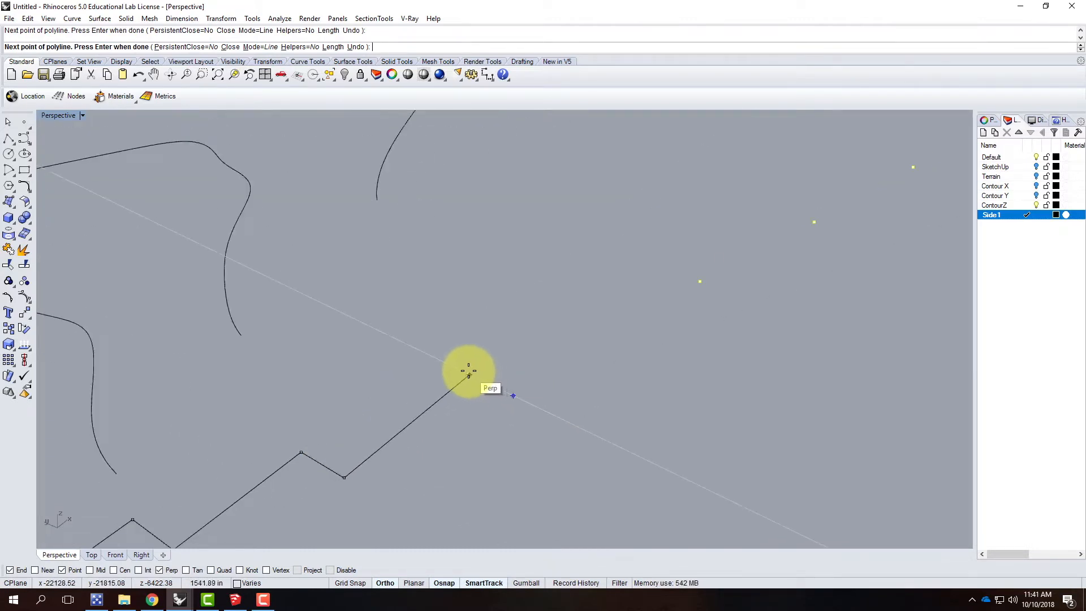
{"action": "left_click", "coordinate": [469, 373]}
{"action": "left_click", "coordinate": [513, 390]}
{"action": "scroll", "coordinate": [424, 420], "scroll_direction": "down", "scroll_amount": 5}
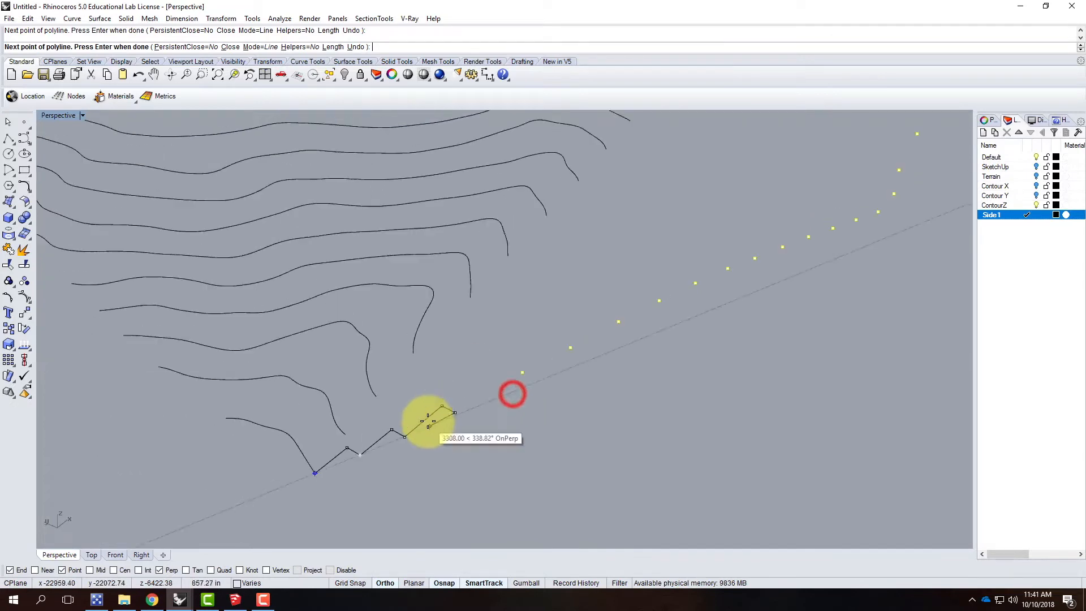
{"action": "scroll", "coordinate": [532, 369], "scroll_direction": "up", "scroll_amount": 3}
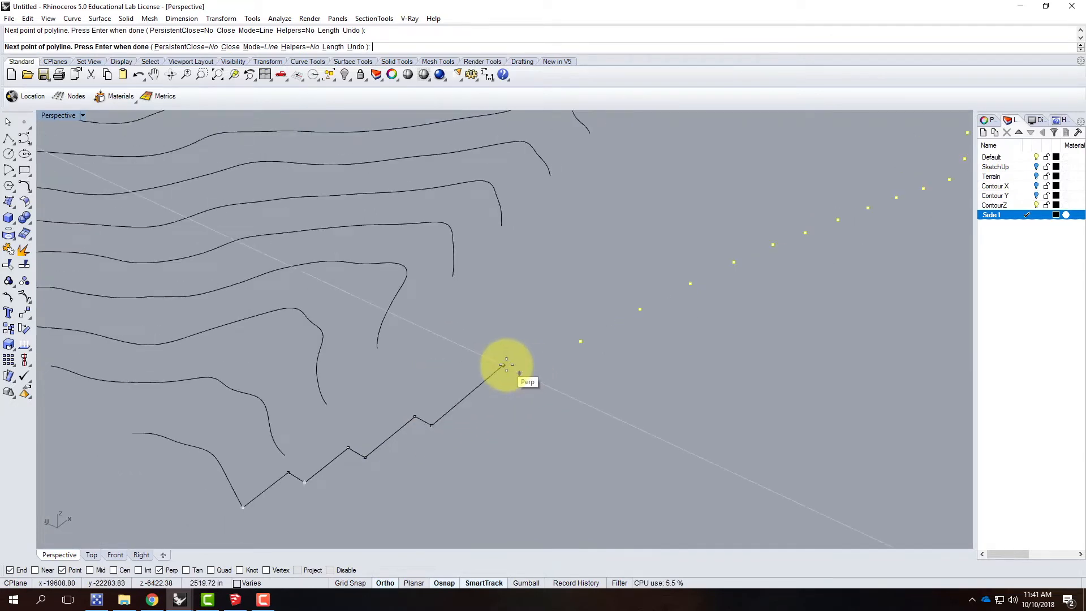
{"action": "left_click", "coordinate": [520, 373]}
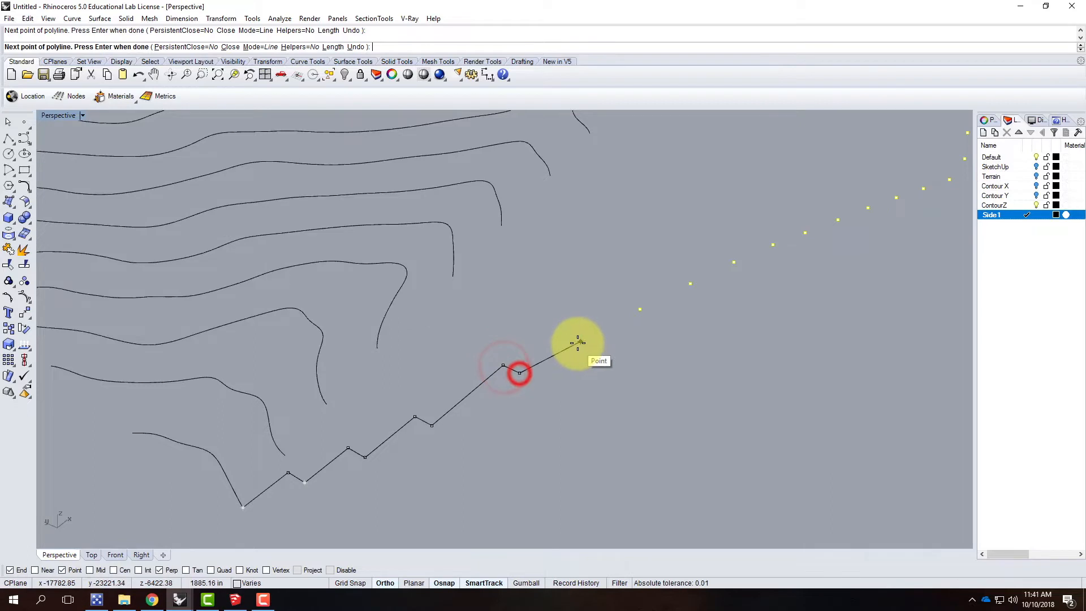
{"action": "left_click", "coordinate": [564, 334]}
{"action": "left_click", "coordinate": [581, 341]}
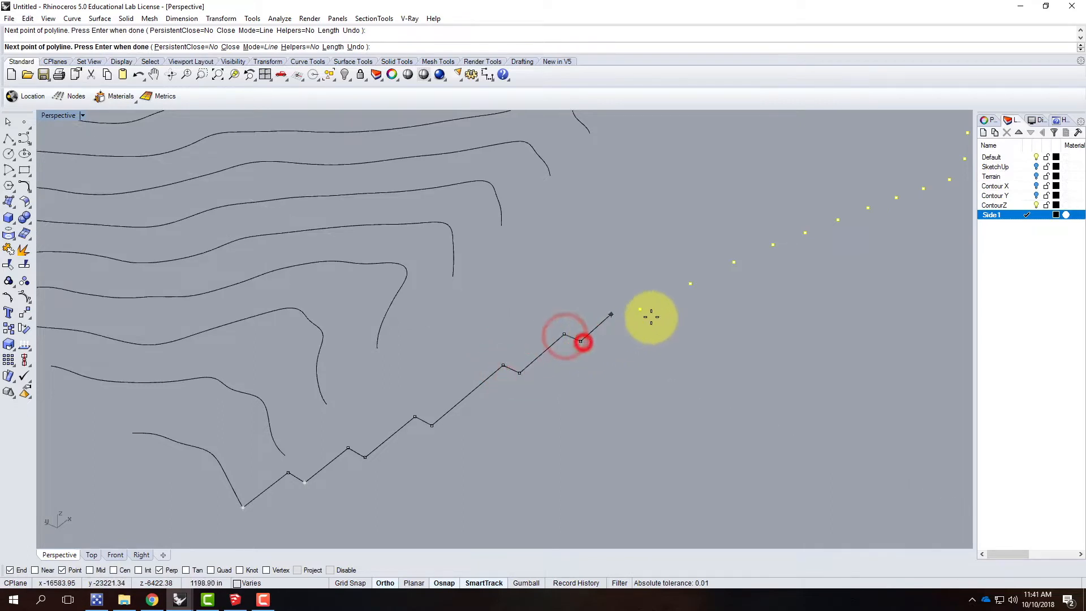
Step: Continue the stepped polyline through the sixth to ninth flattened points, placing a perpendicular corner before each one
{"action": "left_click", "coordinate": [623, 302]}
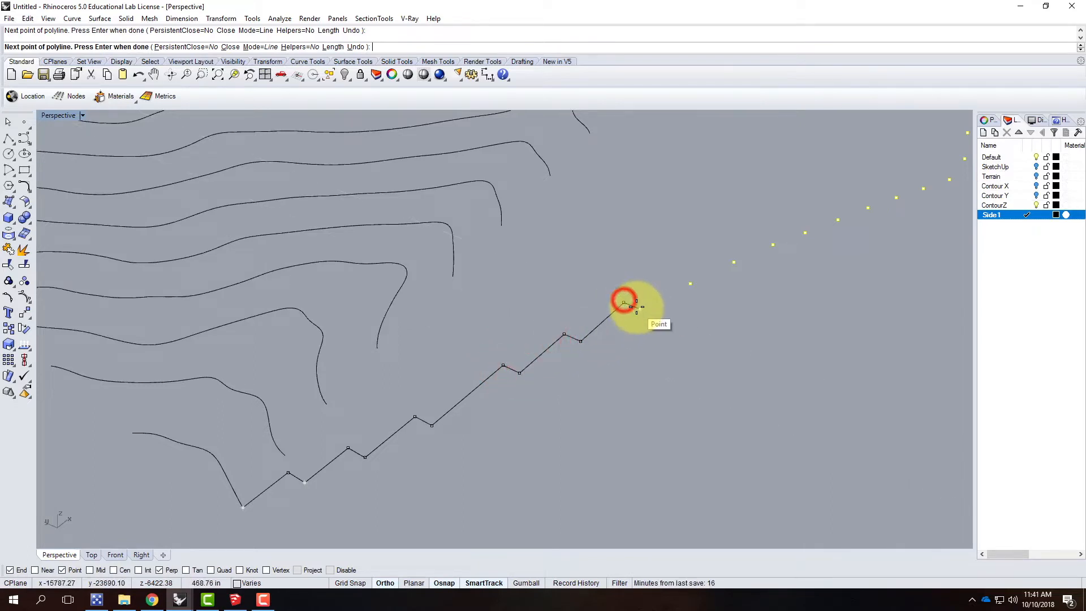
{"action": "left_click", "coordinate": [640, 309]}
{"action": "left_click", "coordinate": [673, 278]}
{"action": "left_click", "coordinate": [691, 283]}
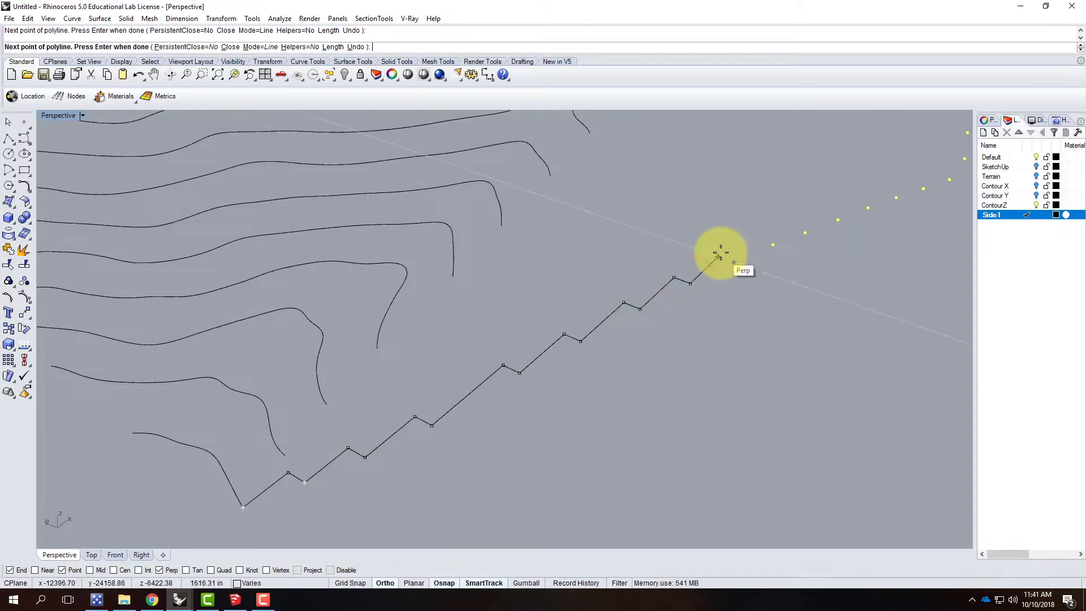
{"action": "left_click", "coordinate": [718, 257]}
{"action": "left_click", "coordinate": [734, 262]}
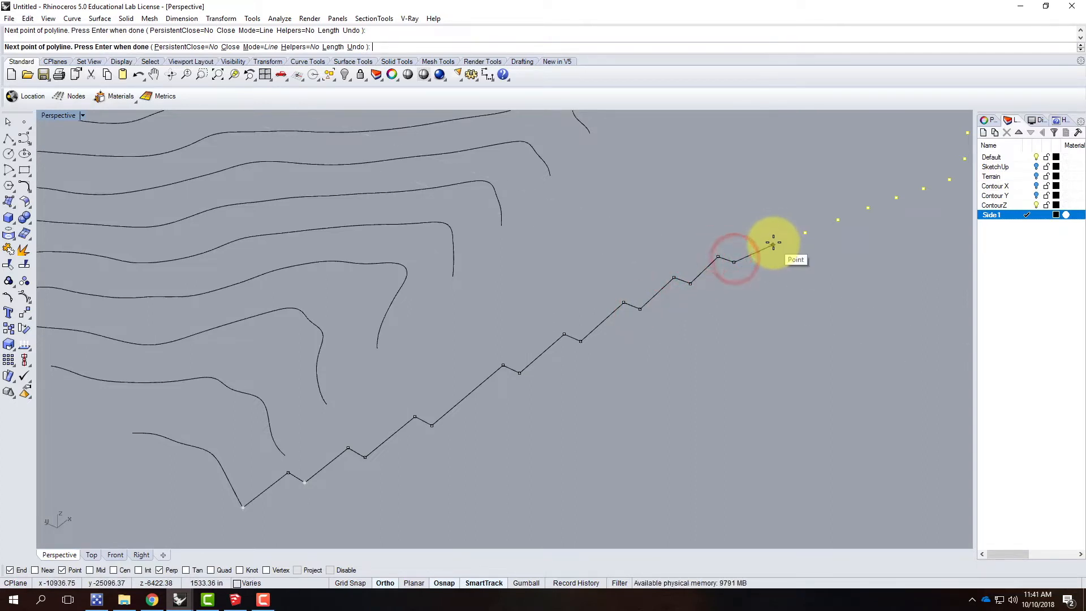
{"action": "left_click", "coordinate": [757, 240]}
{"action": "left_click", "coordinate": [773, 245]}
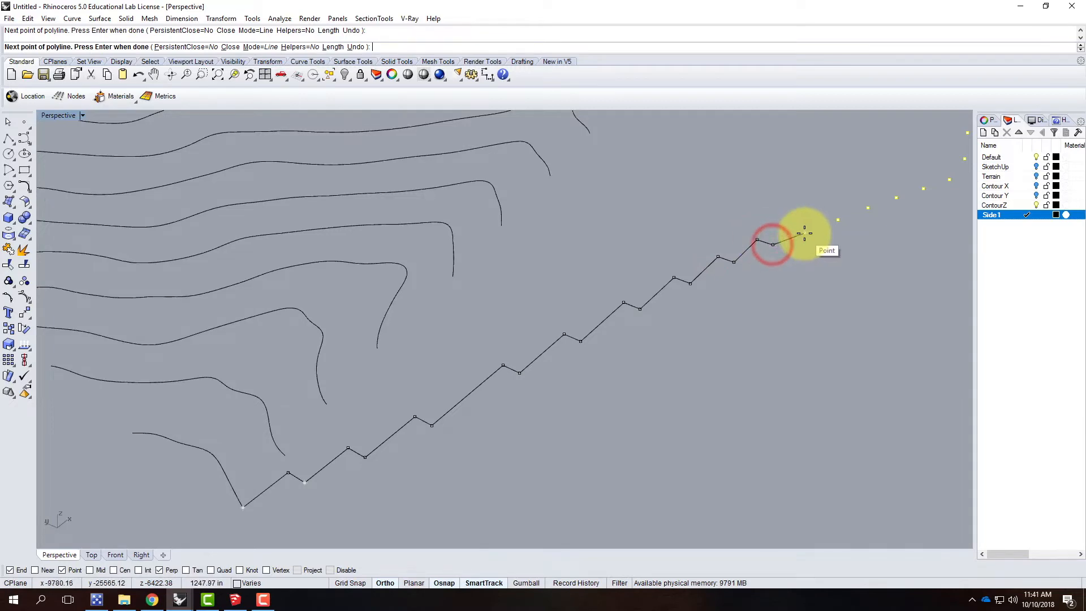
Step: Add six further outward steps to the polyline, up to the last flattened point before the row turns back toward the terrain
{"action": "left_click", "coordinate": [803, 232]}
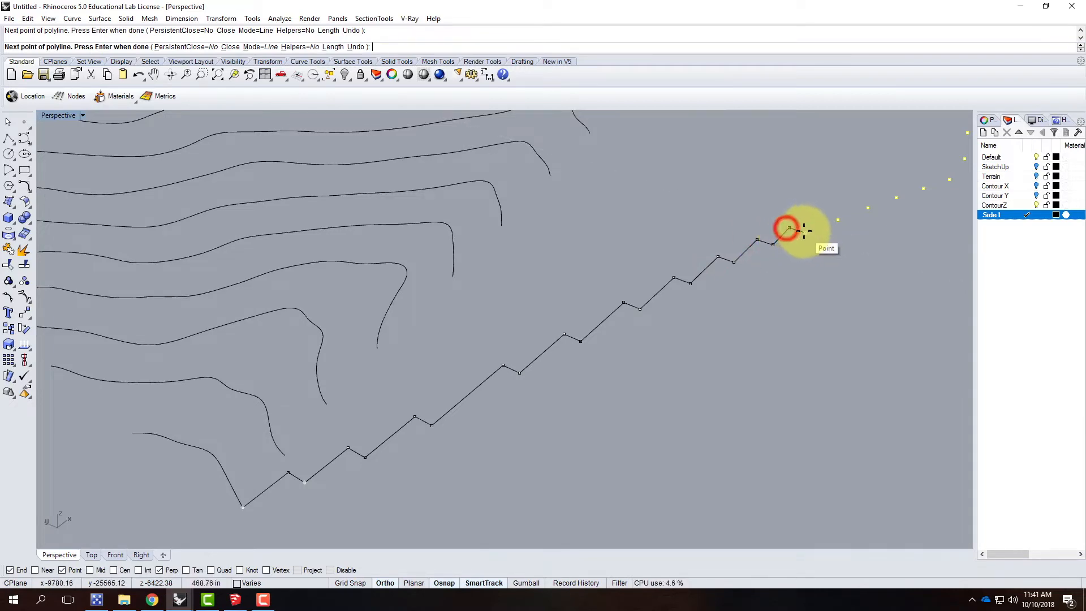
{"action": "scroll", "coordinate": [521, 367], "scroll_direction": "down", "scroll_amount": 8}
{"action": "scroll", "coordinate": [521, 367], "scroll_direction": "up", "scroll_amount": 6}
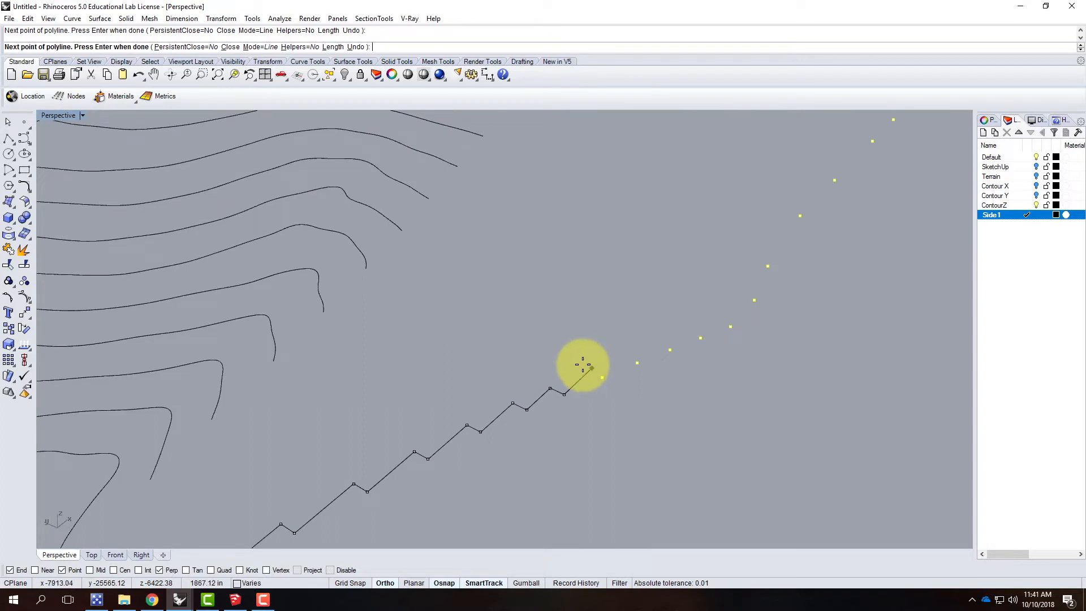
{"action": "left_click", "coordinate": [589, 371]}
{"action": "left_click", "coordinate": [601, 378]}
{"action": "left_click", "coordinate": [624, 354]}
{"action": "left_click", "coordinate": [638, 362]}
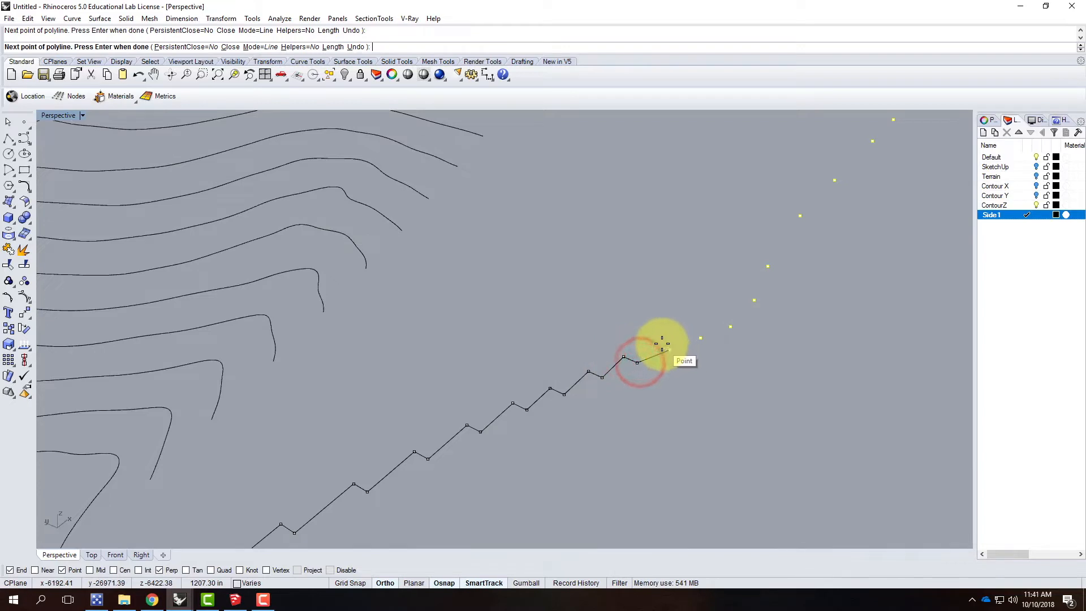
{"action": "left_click", "coordinate": [669, 350]}
{"action": "left_click", "coordinate": [687, 333]}
{"action": "left_click", "coordinate": [700, 337]}
{"action": "left_click", "coordinate": [716, 322]}
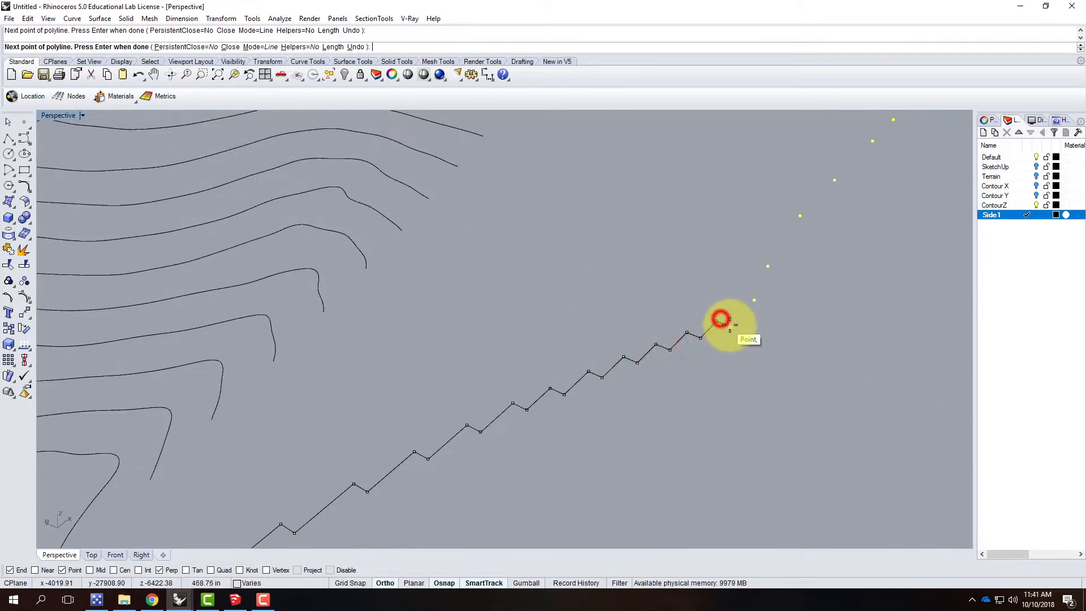
Step: Continue the polyline along the inward-turning points, running level to each point and stepping one level back toward the terrain
{"action": "left_click", "coordinate": [753, 299]}
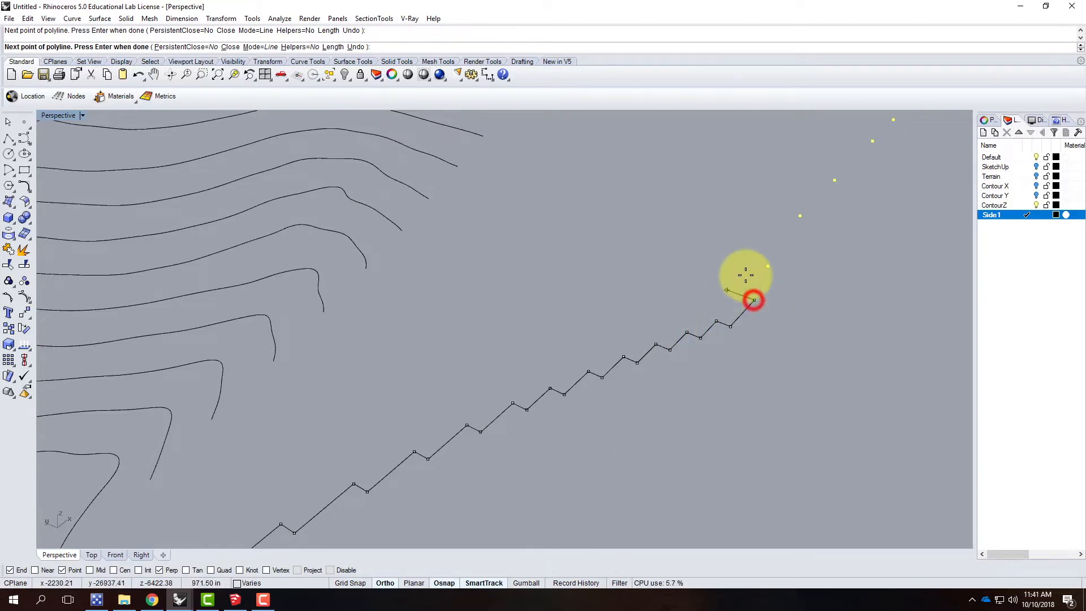
{"action": "left_click", "coordinate": [741, 295]}
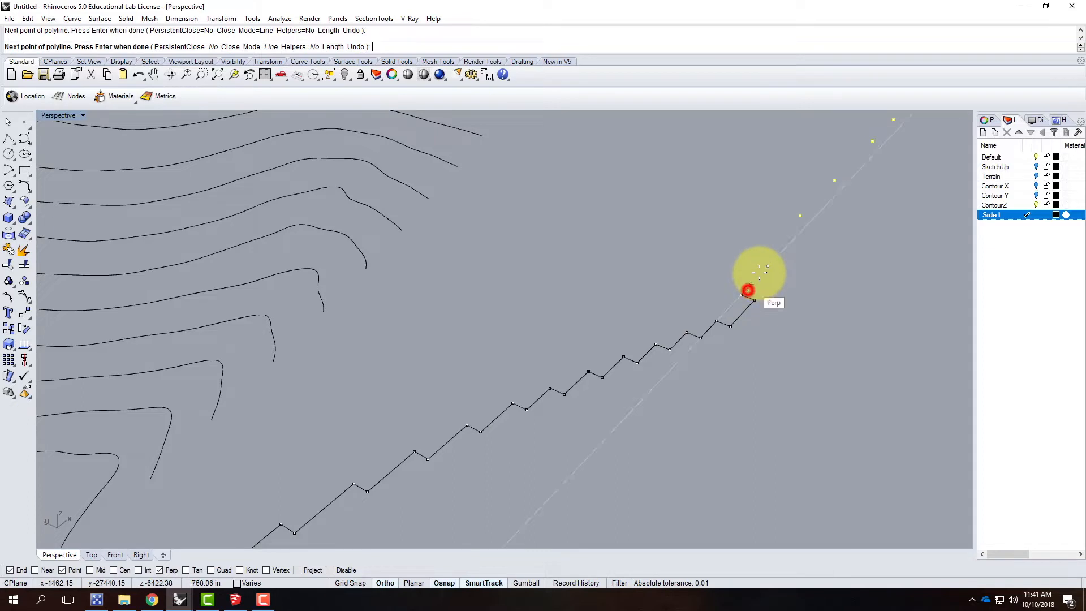
{"action": "left_click", "coordinate": [768, 266]}
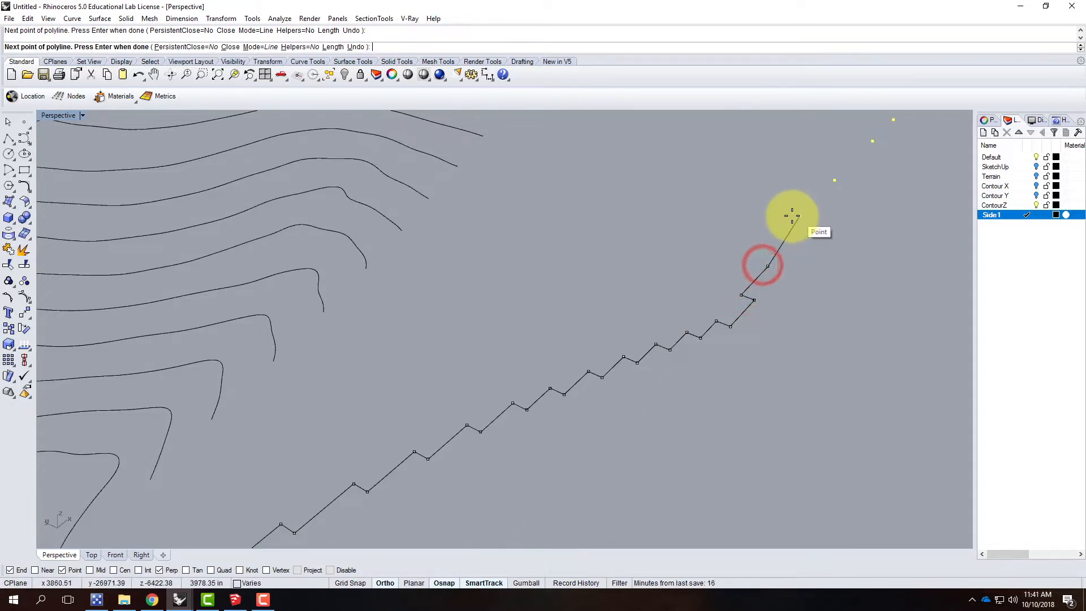
{"action": "left_click", "coordinate": [761, 258]}
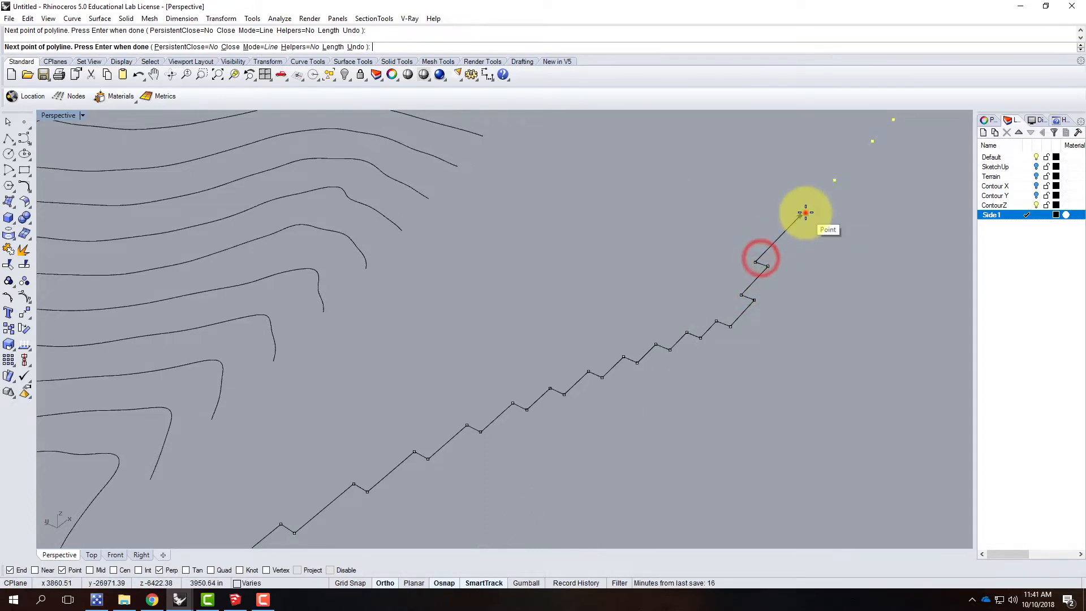
{"action": "left_click", "coordinate": [800, 216]}
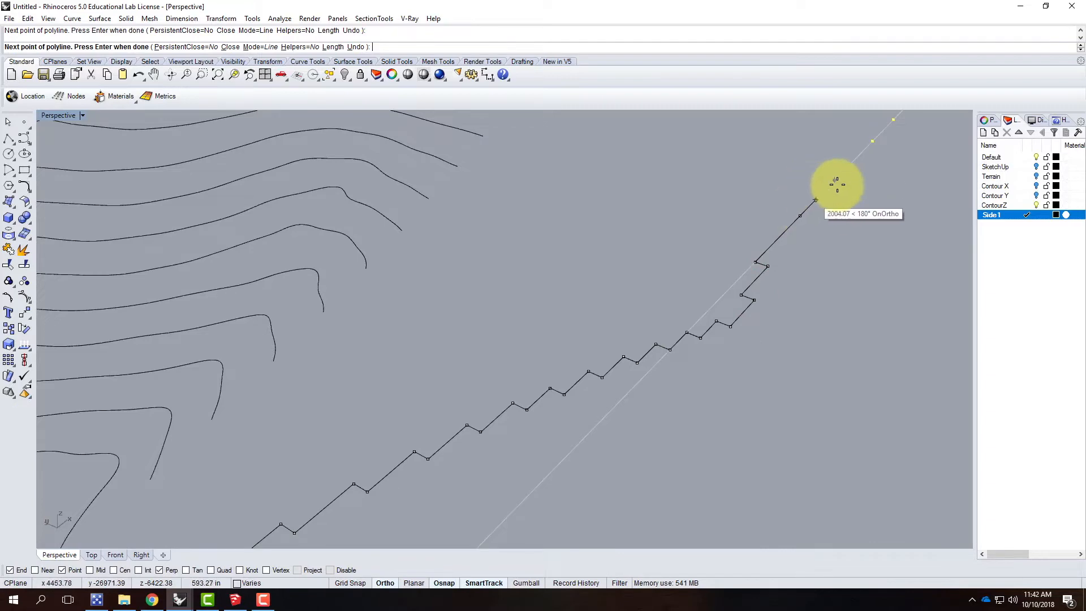
{"action": "scroll", "coordinate": [718, 249], "scroll_direction": "down", "scroll_amount": 3}
{"action": "scroll", "coordinate": [713, 271], "scroll_direction": "up", "scroll_amount": 4}
{"action": "scroll", "coordinate": [736, 267], "scroll_direction": "up", "scroll_amount": 3}
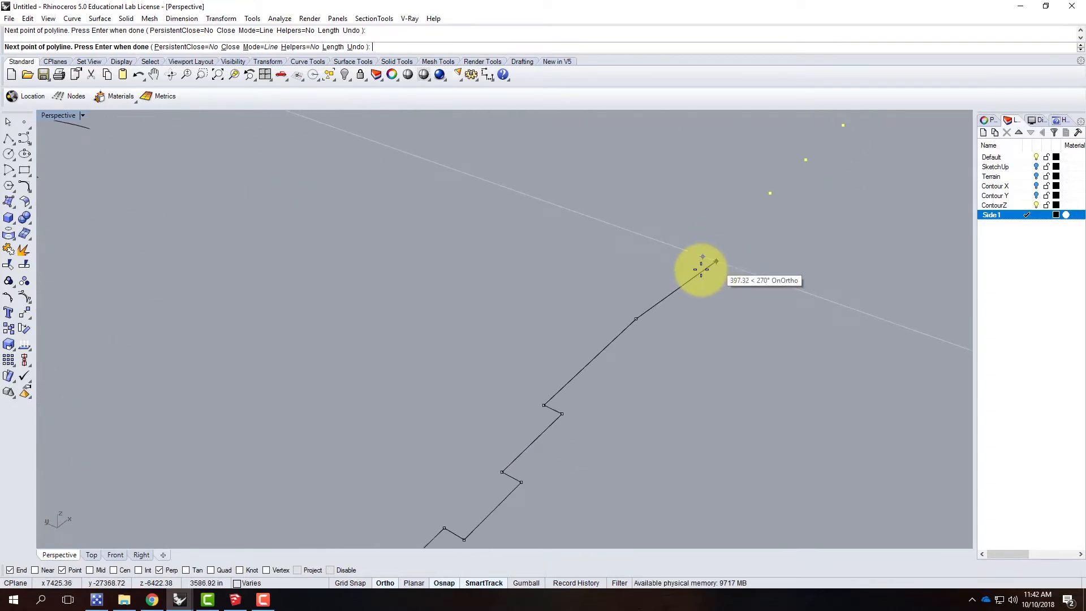
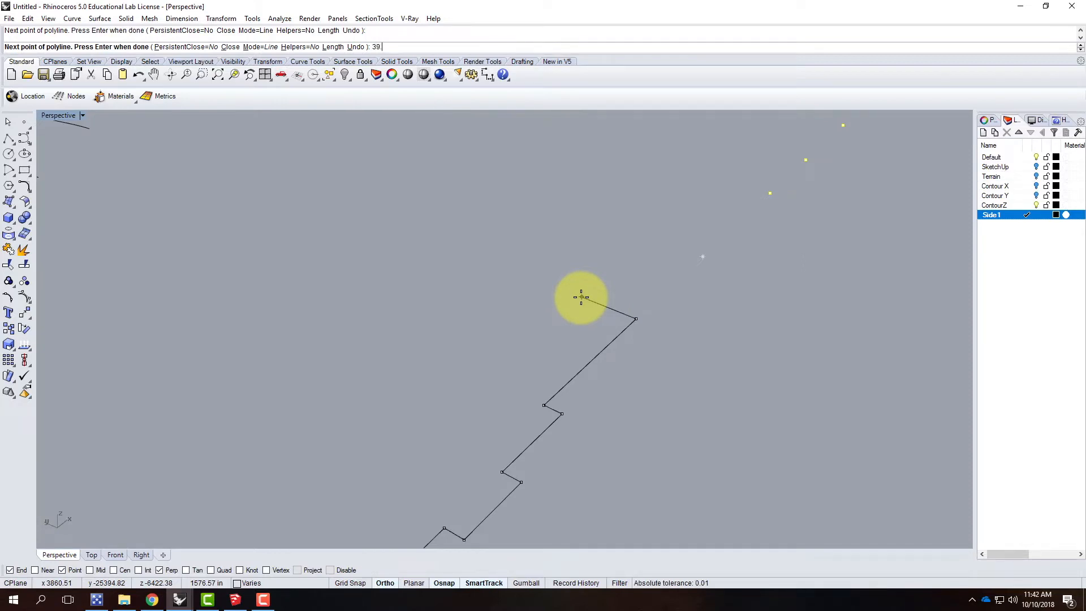
Step: Step the polyline 39.063' toward the terrain, add the perpendicular corner before the next flattened point, and run level to the following one
{"action": "key", "text": "Return"}
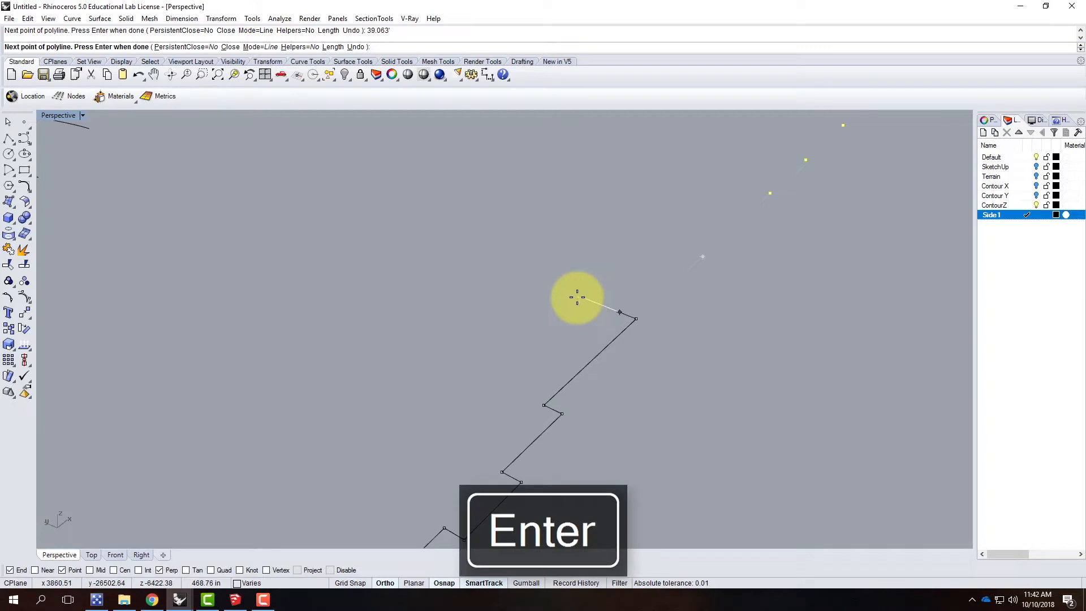
{"action": "left_click", "coordinate": [574, 297]}
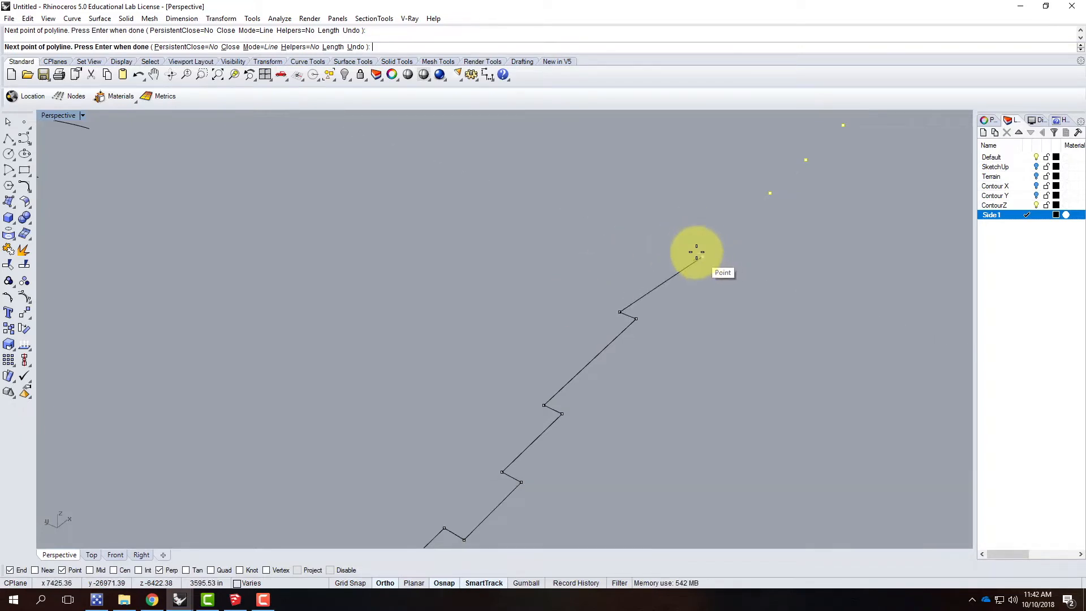
{"action": "left_click", "coordinate": [686, 248]}
{"action": "left_click", "coordinate": [708, 256]}
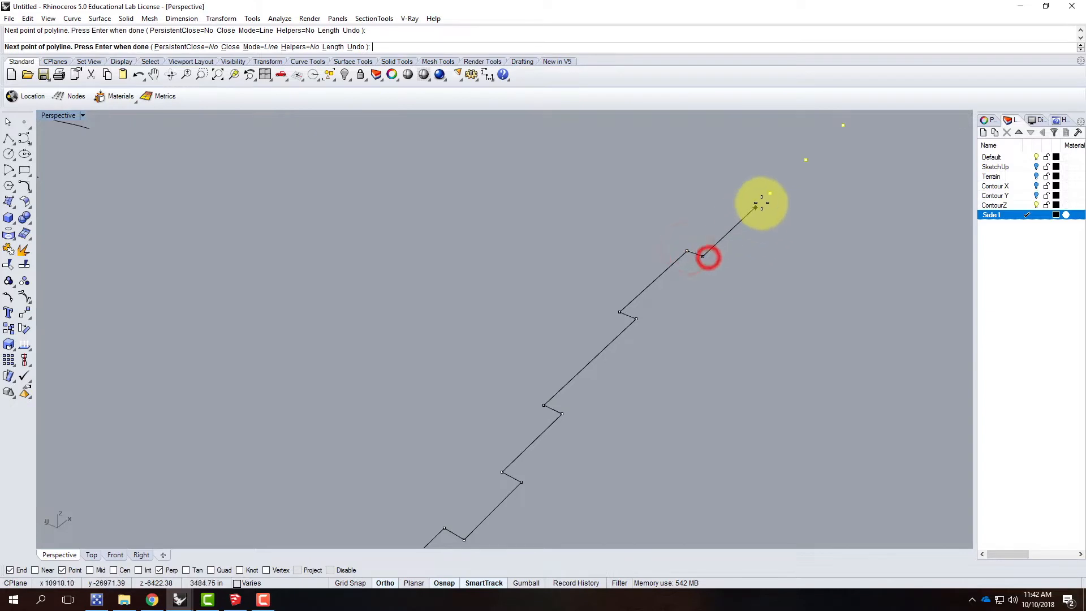
{"action": "left_click", "coordinate": [769, 195]}
Step: Step the polyline another 39.063' toward the terrain, step out to the next flattened point, and run level to the one after it
{"action": "scroll", "coordinate": [681, 223], "scroll_direction": "down", "scroll_amount": 3}
{"action": "scroll", "coordinate": [722, 188], "scroll_direction": "up", "scroll_amount": 4}
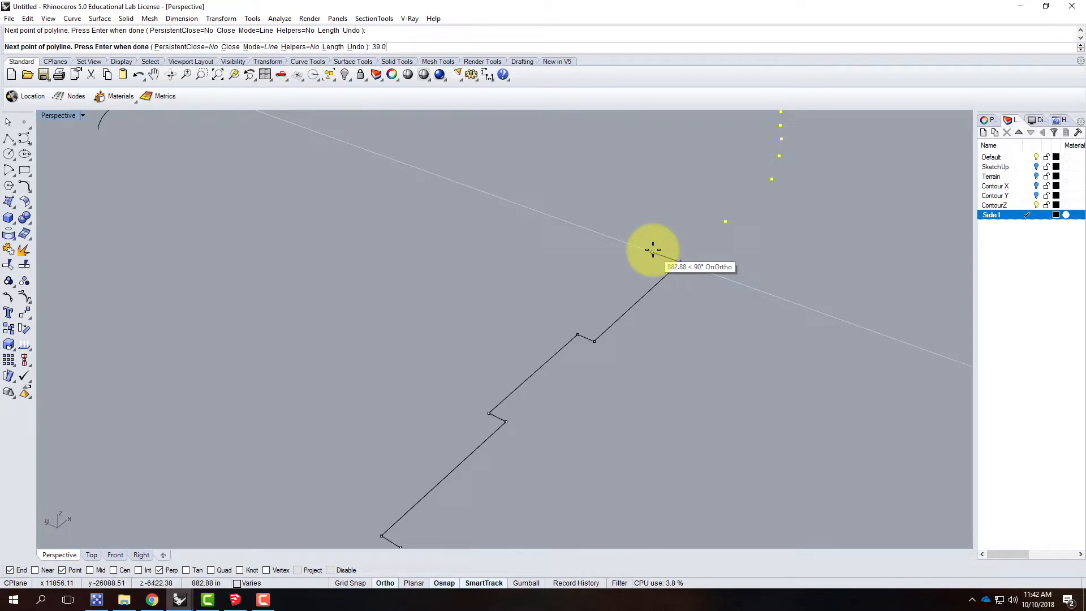
{"action": "key", "text": "BackSpace"}
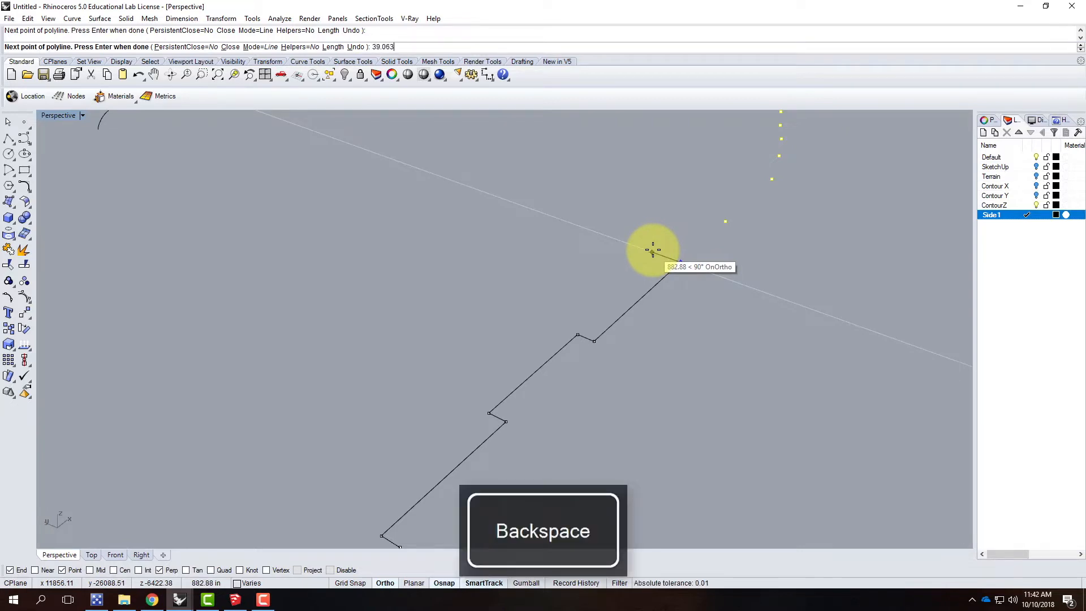
{"action": "type", "text": "'"}
{"action": "key", "text": "Return"}
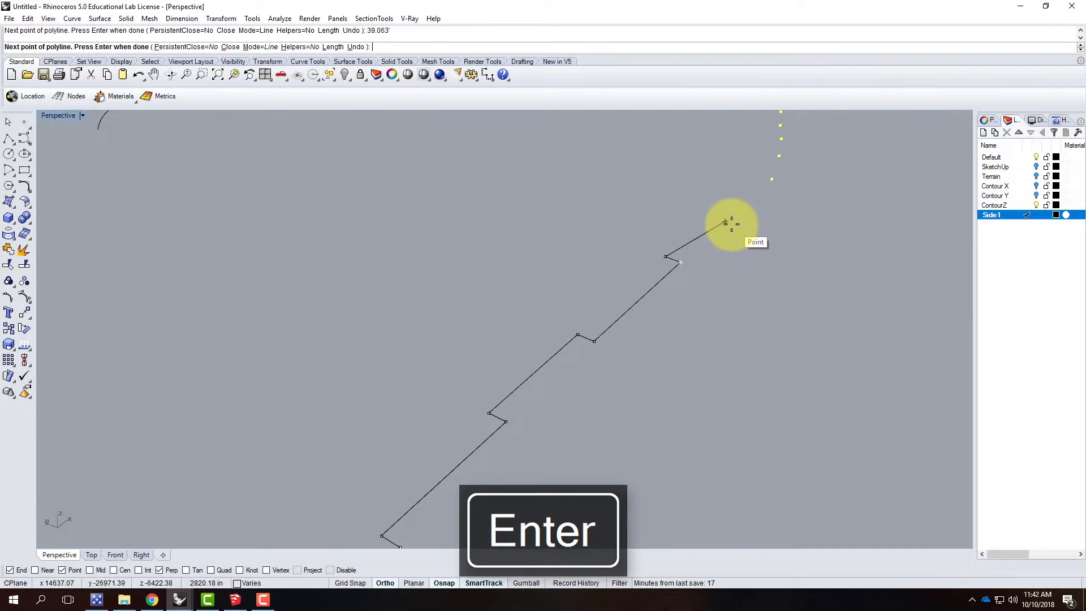
{"action": "left_click", "coordinate": [713, 212]}
{"action": "left_click", "coordinate": [730, 222]}
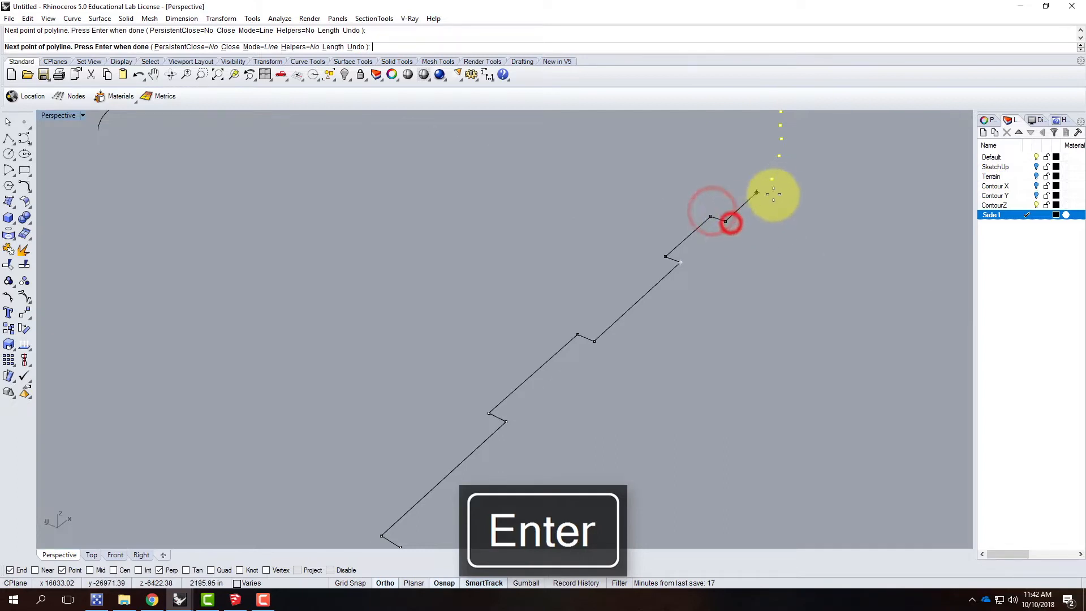
{"action": "left_click", "coordinate": [777, 183]}
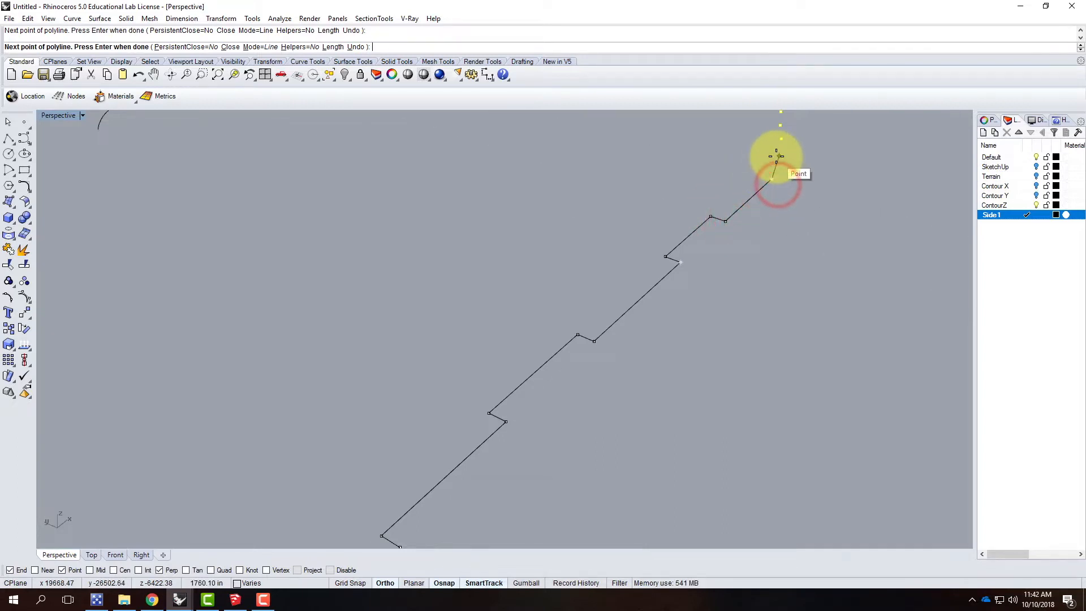
Step: Continue the polyline through the remaining closely spaced points, stepping toward the terrain before each level run, and finish at the last point
{"action": "left_click", "coordinate": [758, 172]}
{"action": "left_click", "coordinate": [782, 158]}
{"action": "scroll", "coordinate": [610, 395], "scroll_direction": "down", "scroll_amount": 8}
{"action": "scroll", "coordinate": [683, 248], "scroll_direction": "up", "scroll_amount": 7}
{"action": "left_click", "coordinate": [699, 268]}
{"action": "left_click", "coordinate": [716, 253]}
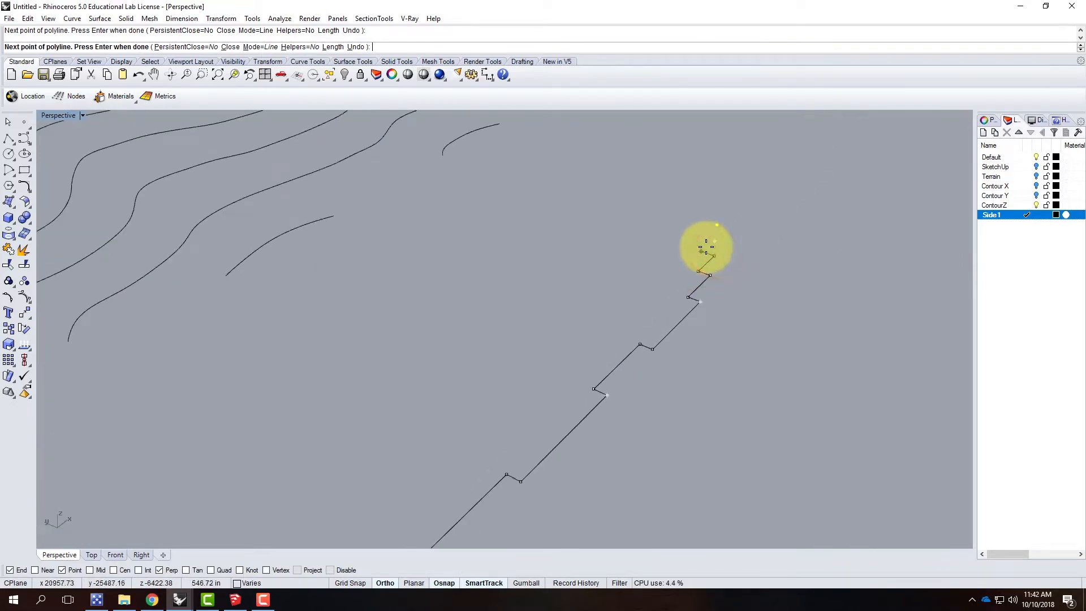
{"action": "left_click", "coordinate": [703, 252]}
{"action": "left_click", "coordinate": [715, 241]}
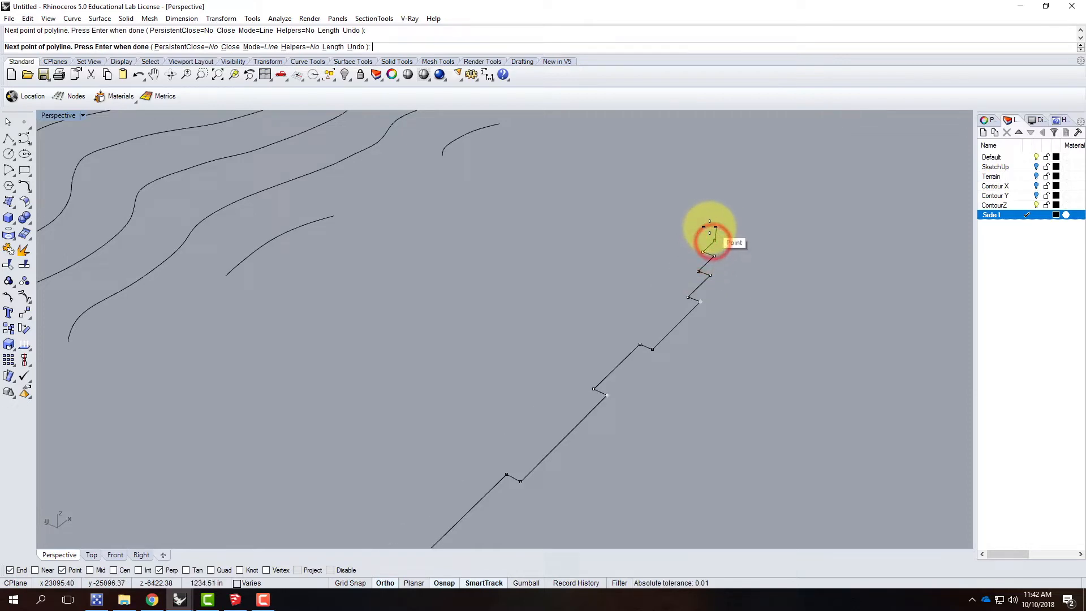
{"action": "left_click", "coordinate": [707, 230]}
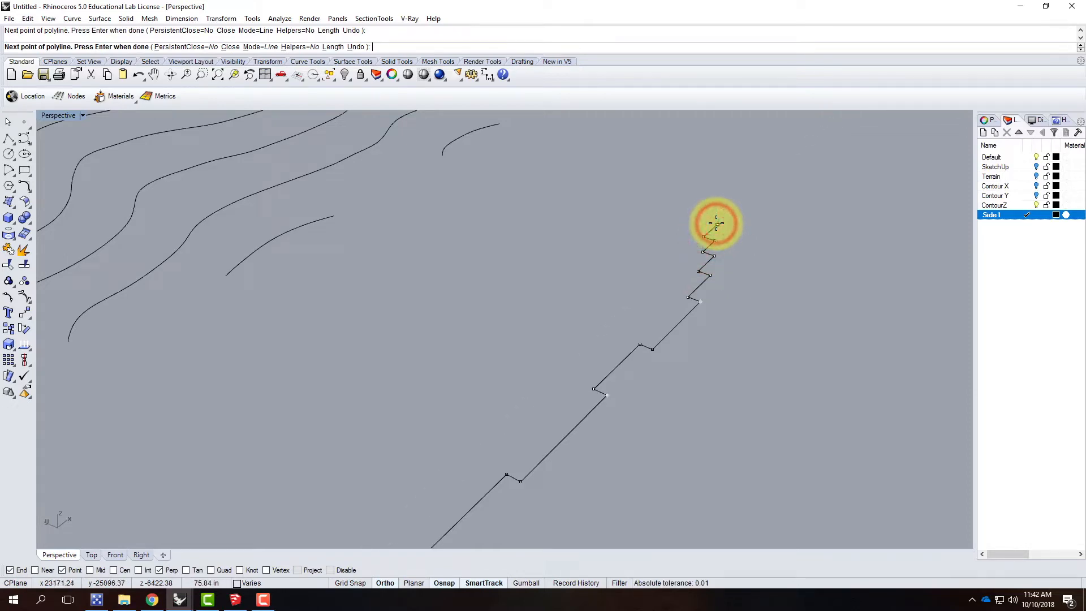
{"action": "key", "text": "Return"}
Step: Rotate the stepped polyline and its points upright in 3-D about an axis from the first point along the terrain's edge
{"action": "scroll", "coordinate": [735, 212], "scroll_direction": "down", "scroll_amount": 5}
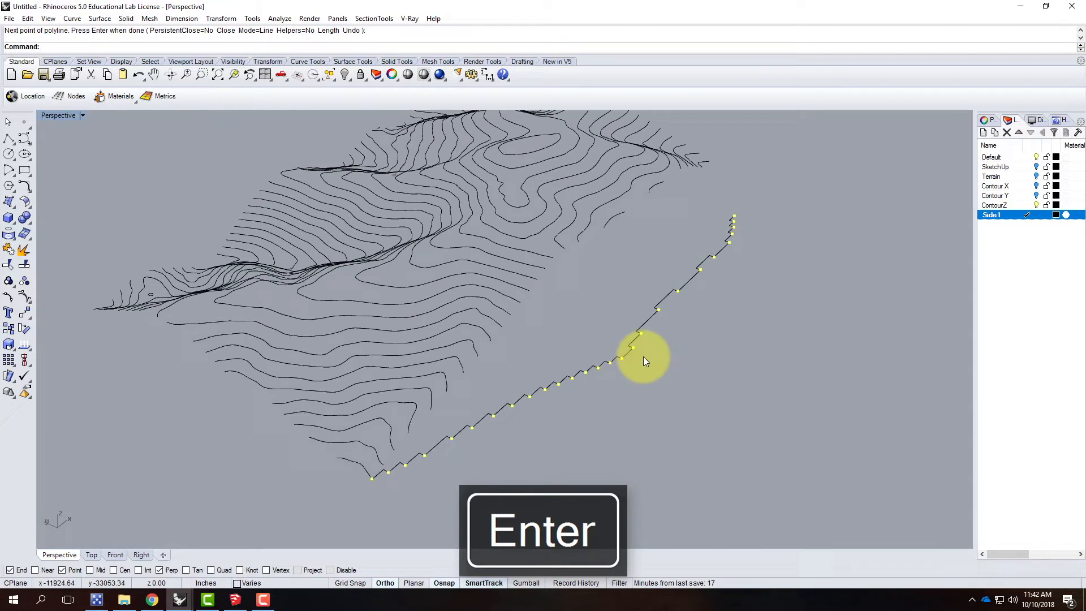
{"action": "left_click", "coordinate": [651, 319]}
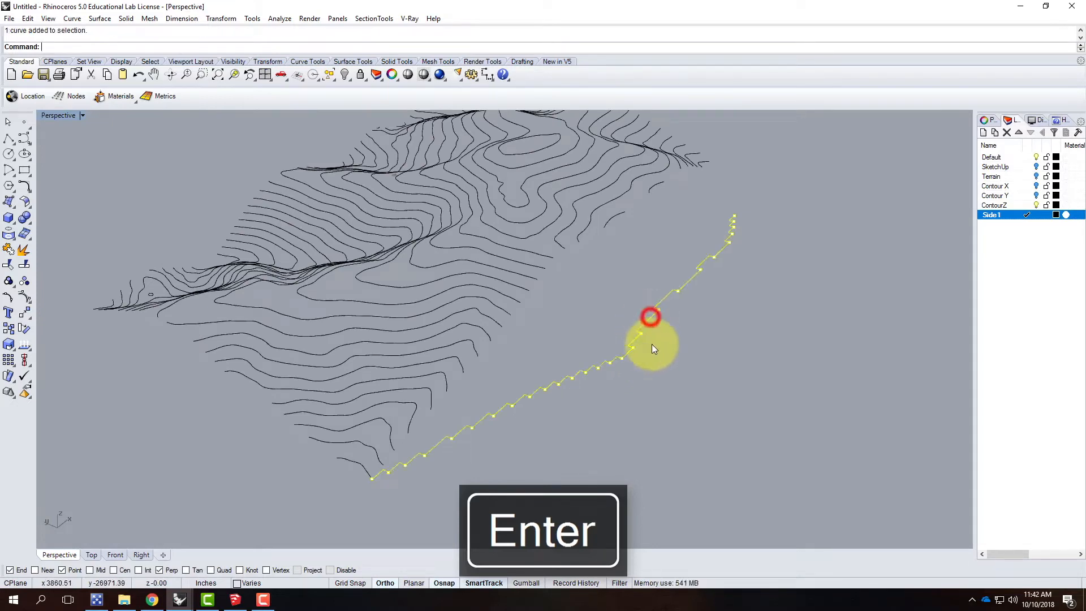
{"action": "right_click_drag", "start_coordinate": [417, 434], "coordinate": [495, 427]}
{"action": "right_click_drag", "start_coordinate": [647, 422], "coordinate": [610, 431]}
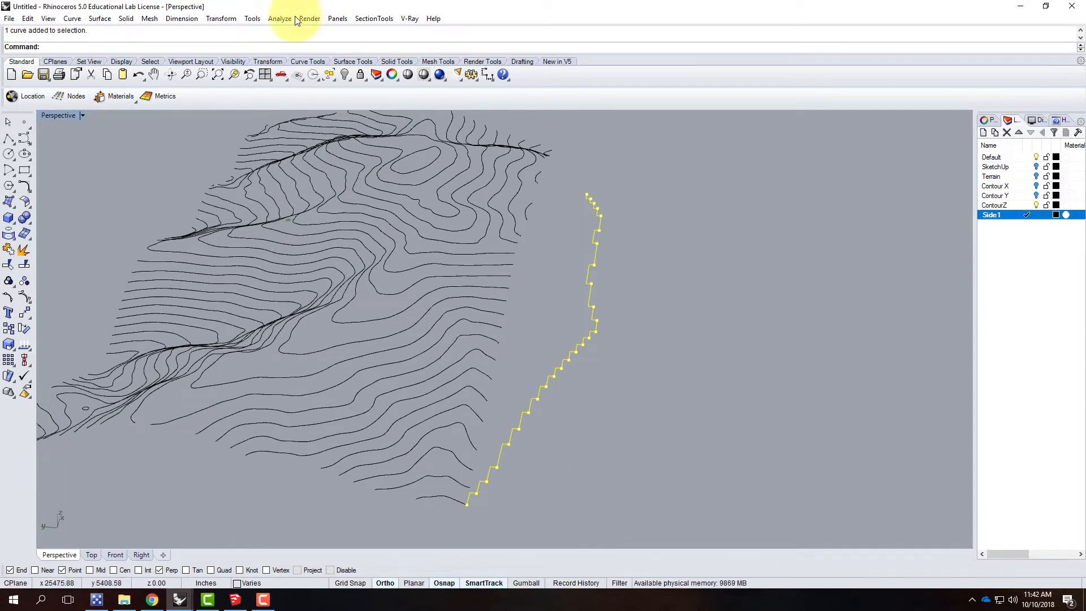
{"action": "left_click", "coordinate": [218, 19]}
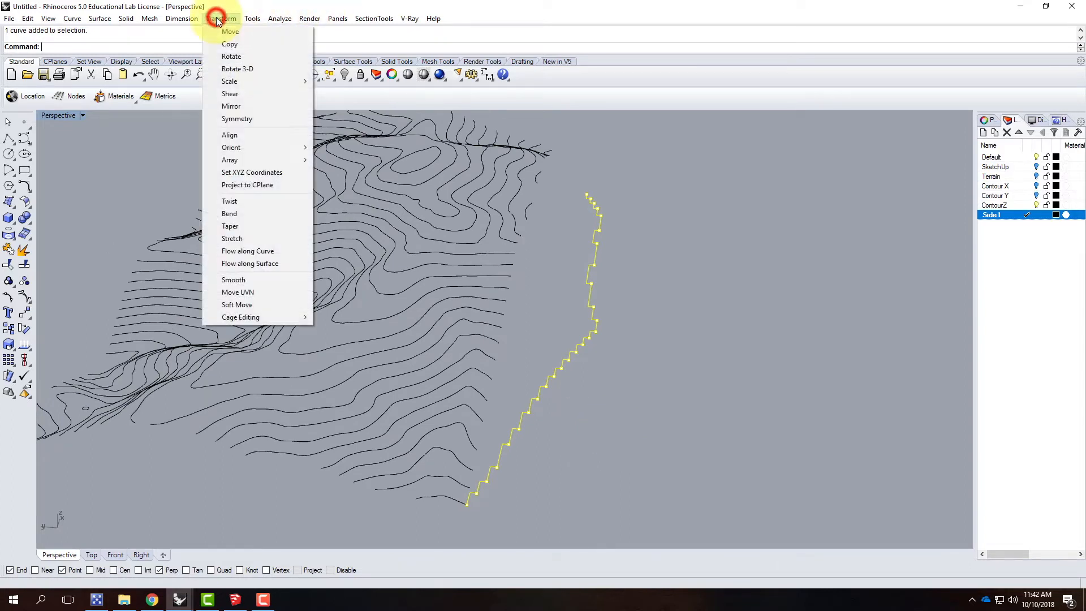
{"action": "left_click", "coordinate": [225, 70]}
{"action": "left_click", "coordinate": [468, 506]}
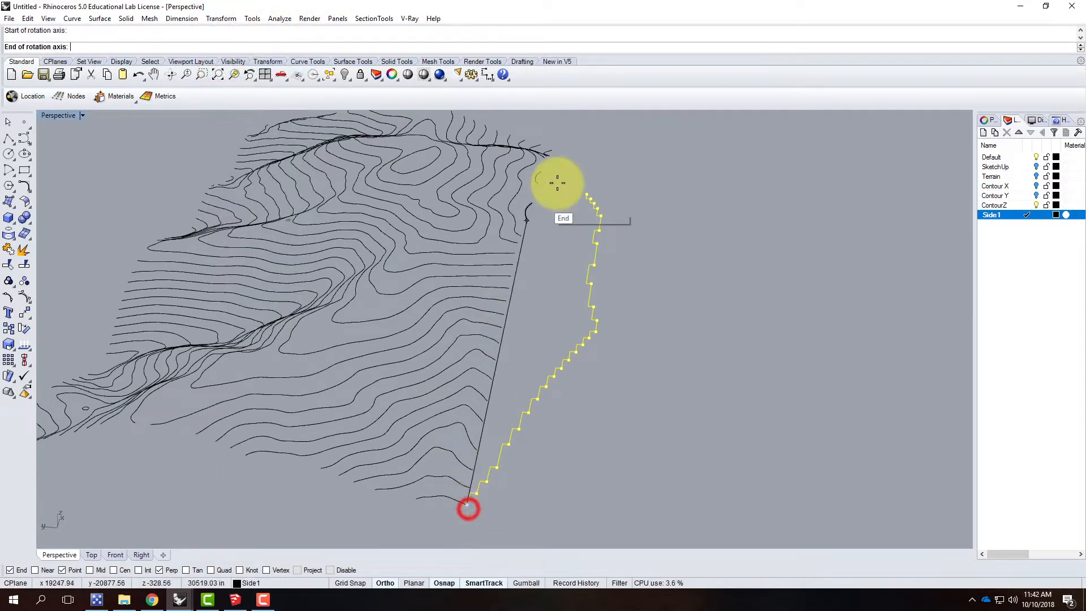
{"action": "left_click", "coordinate": [637, 146]}
{"action": "left_click", "coordinate": [759, 499]}
{"action": "left_click", "coordinate": [671, 181]}
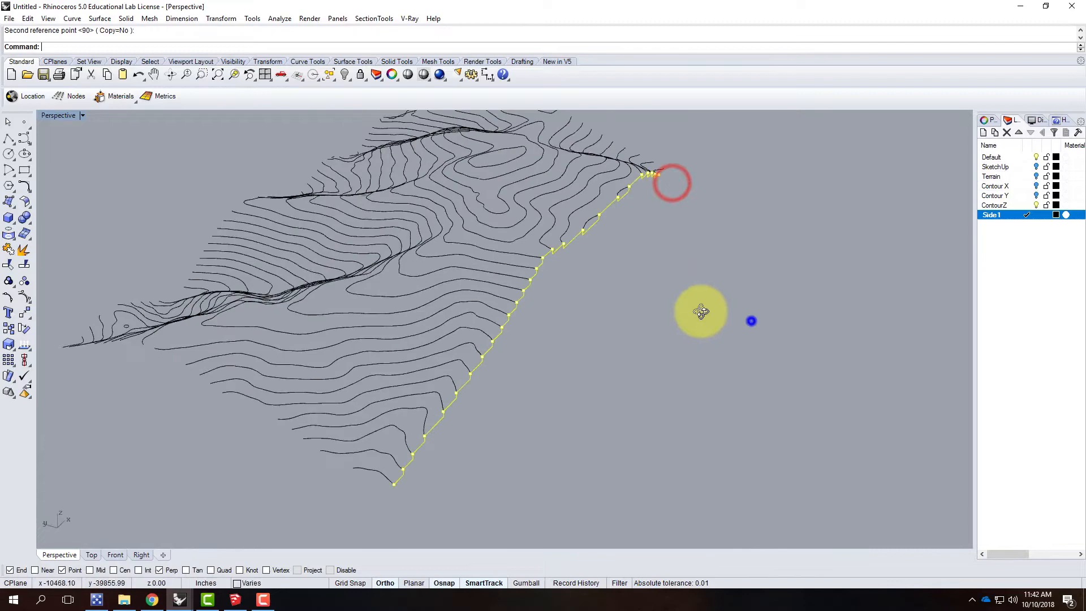
Step: Deselect the rotated profile and examine how it meets the contour ends in perspective and in the four-view layout
{"action": "right_click_drag", "start_coordinate": [701, 312], "coordinate": [667, 303]}
{"action": "left_click", "coordinate": [633, 363]}
{"action": "right_click_drag", "start_coordinate": [784, 345], "coordinate": [637, 272]}
{"action": "scroll", "coordinate": [626, 335], "scroll_direction": "up", "scroll_amount": 5}
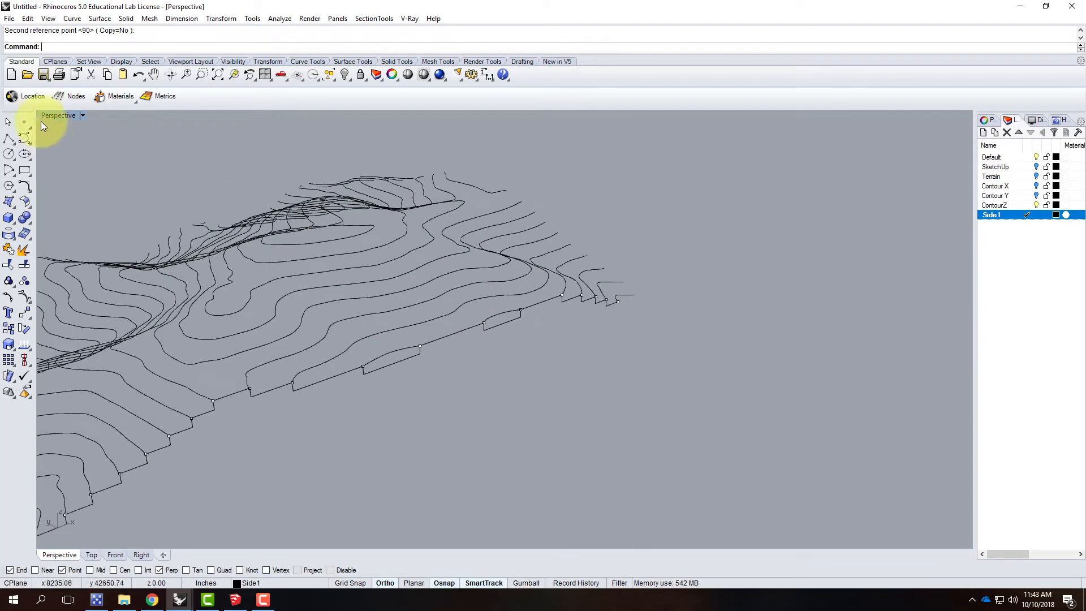
{"action": "double_click", "coordinate": [63, 116]}
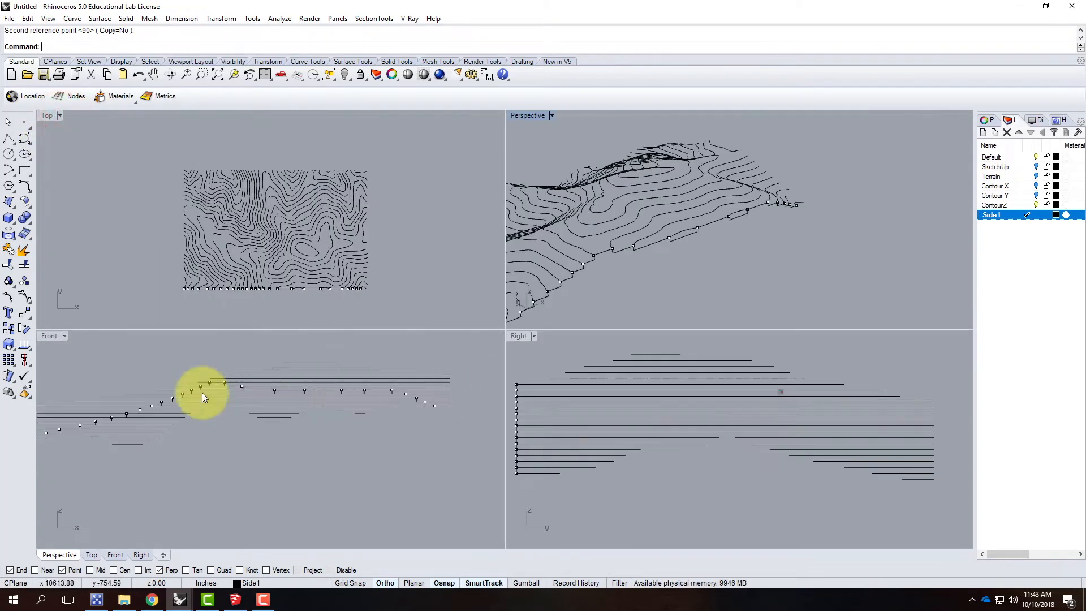
{"action": "scroll", "coordinate": [106, 433], "scroll_direction": "up", "scroll_amount": 3}
{"action": "scroll", "coordinate": [161, 385], "scroll_direction": "down", "scroll_amount": 3}
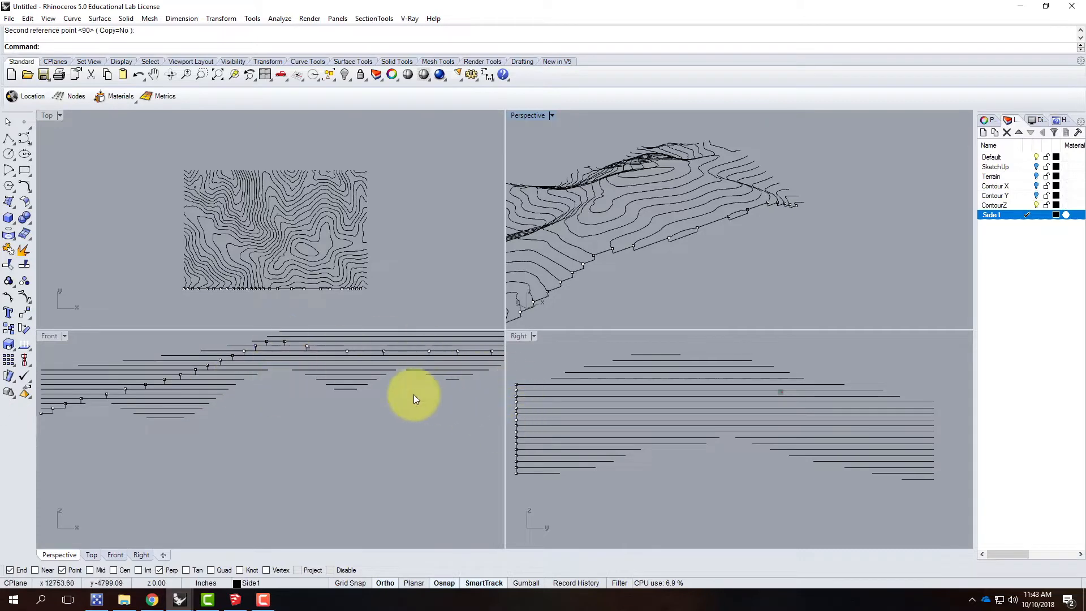
{"action": "scroll", "coordinate": [275, 414], "scroll_direction": "down", "scroll_amount": 3}
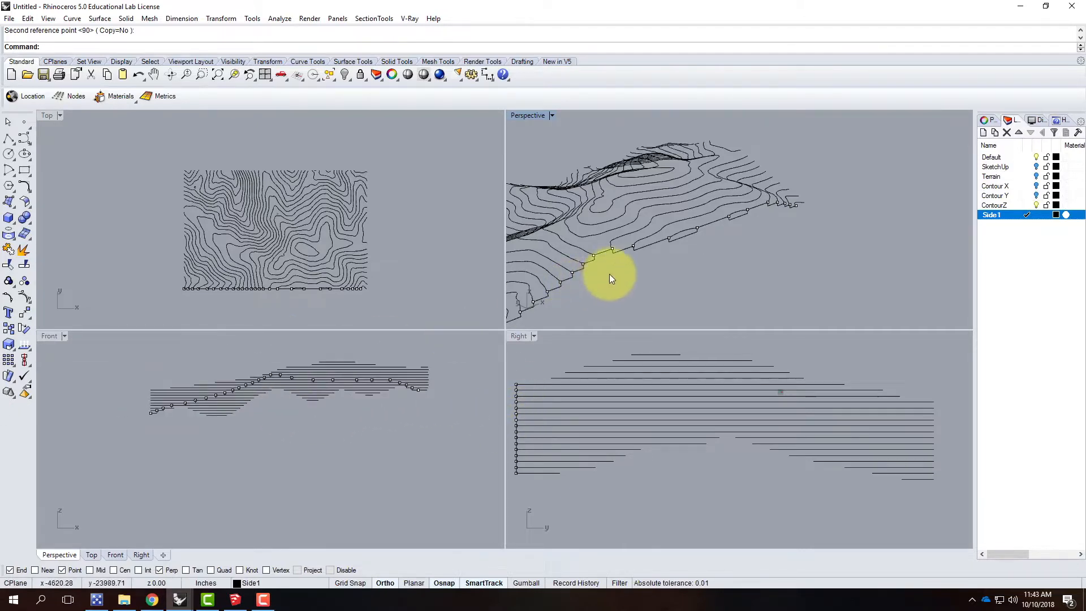
{"action": "double_click", "coordinate": [538, 115]}
Step: Set a vertical 3-point construction plane on the adjacent terrain side, with its origin at the end of that side's second contour
{"action": "right_click_drag", "start_coordinate": [492, 291], "coordinate": [572, 383]}
{"action": "right_click_drag", "start_coordinate": [495, 388], "coordinate": [533, 395]}
{"action": "scroll", "coordinate": [536, 423], "scroll_direction": "up", "scroll_amount": 5}
{"action": "right_click_drag", "start_coordinate": [461, 418], "coordinate": [426, 456]}
{"action": "scroll", "coordinate": [417, 423], "scroll_direction": "down", "scroll_amount": 7}
{"action": "scroll", "coordinate": [417, 423], "scroll_direction": "up", "scroll_amount": 4}
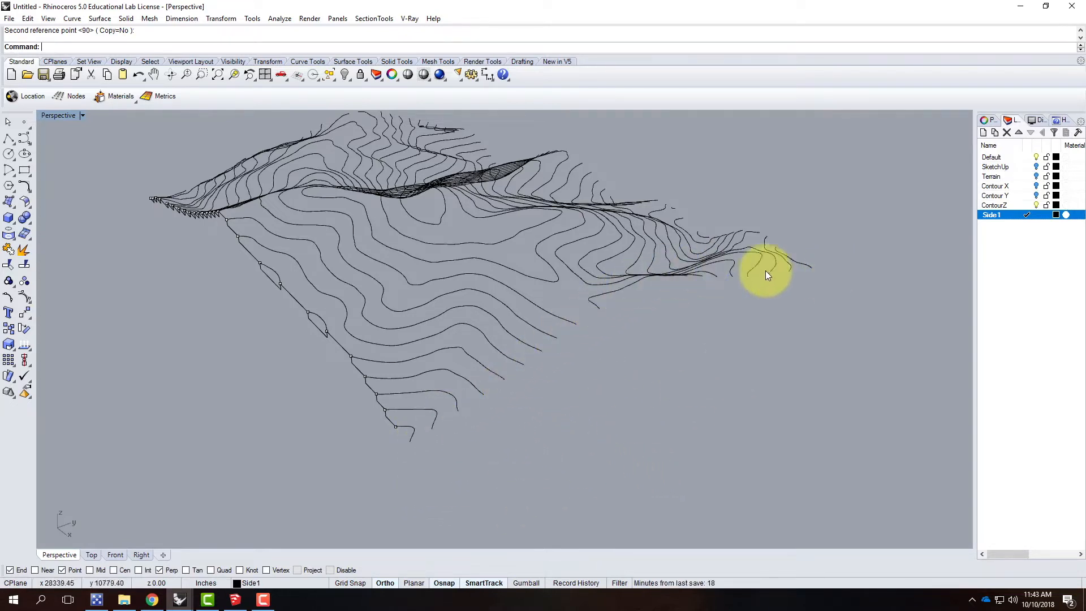
{"action": "left_click", "coordinate": [81, 115]}
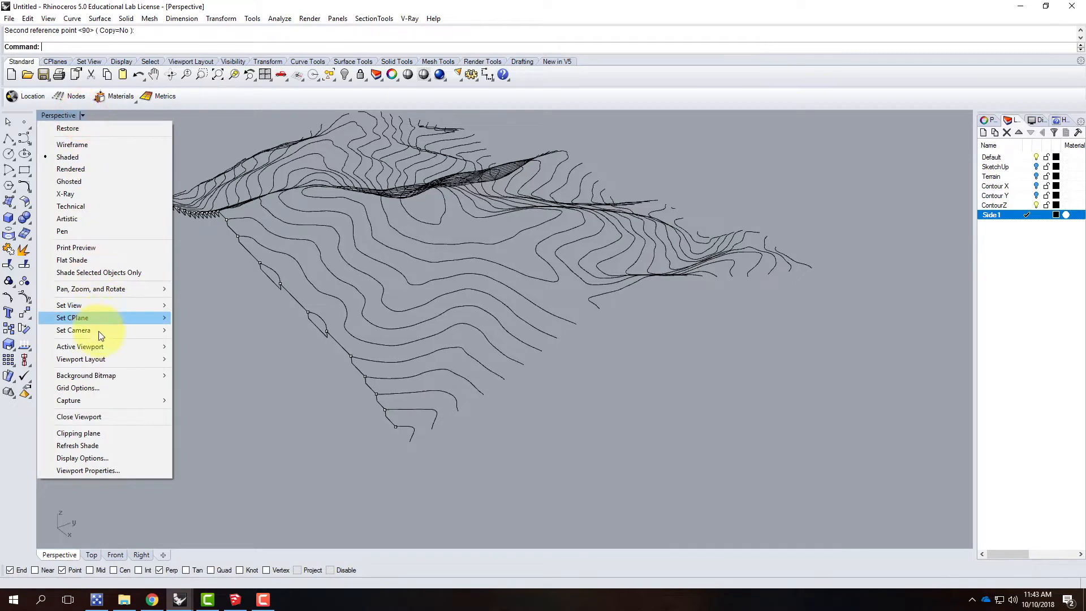
{"action": "mouse_move", "coordinate": [96, 314]}
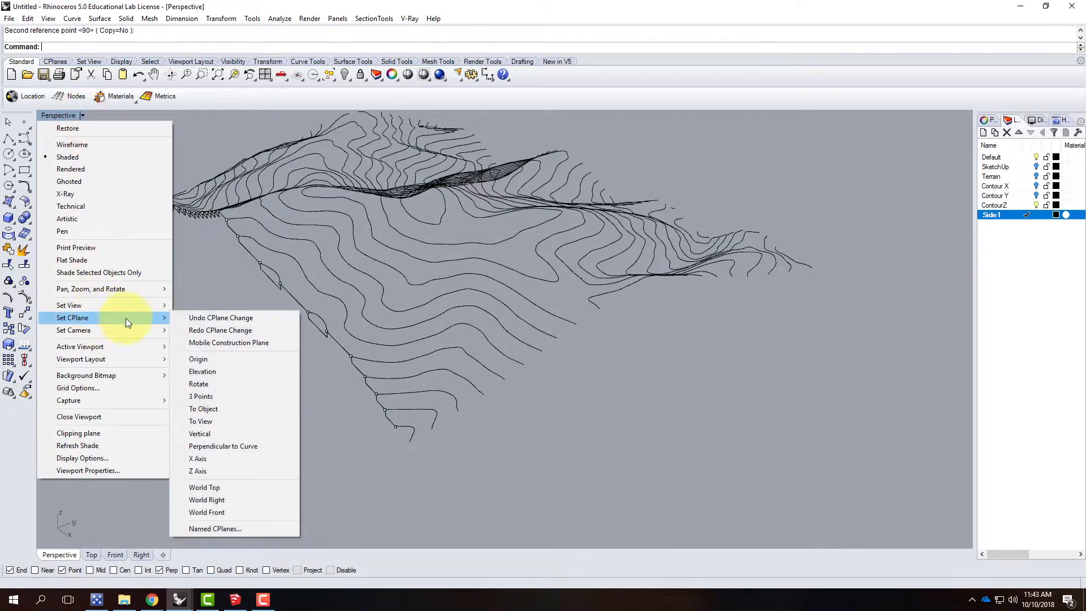
{"action": "left_click", "coordinate": [217, 401]}
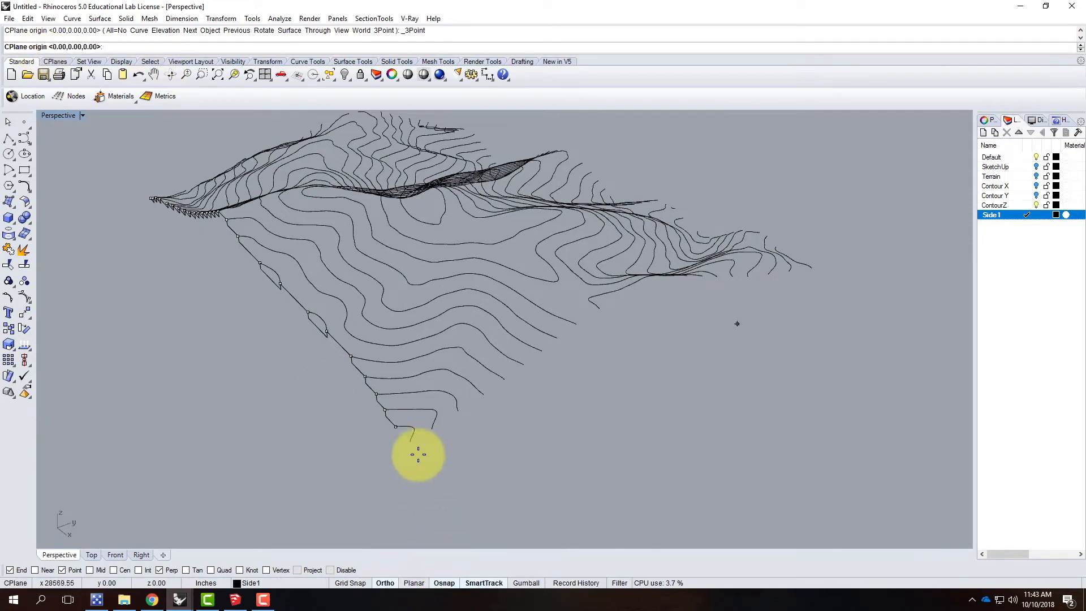
{"action": "right_click_drag", "start_coordinate": [422, 463], "coordinate": [569, 432]}
{"action": "scroll", "coordinate": [588, 447], "scroll_direction": "up", "scroll_amount": 5}
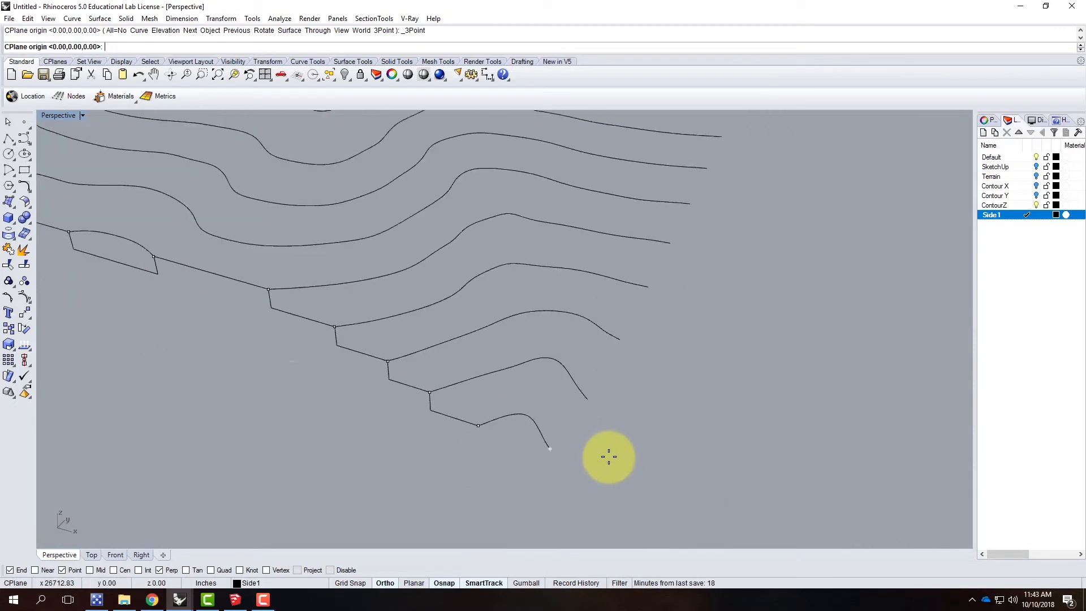
{"action": "left_click", "coordinate": [587, 400]}
{"action": "scroll", "coordinate": [529, 436], "scroll_direction": "down", "scroll_amount": 6}
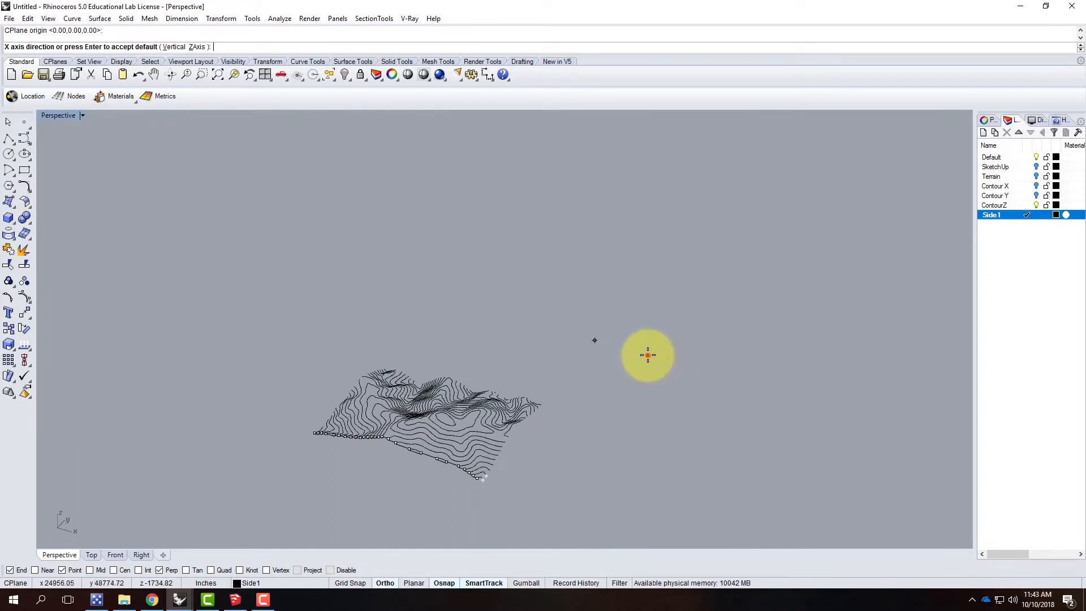
{"action": "double_click", "coordinate": [63, 115]}
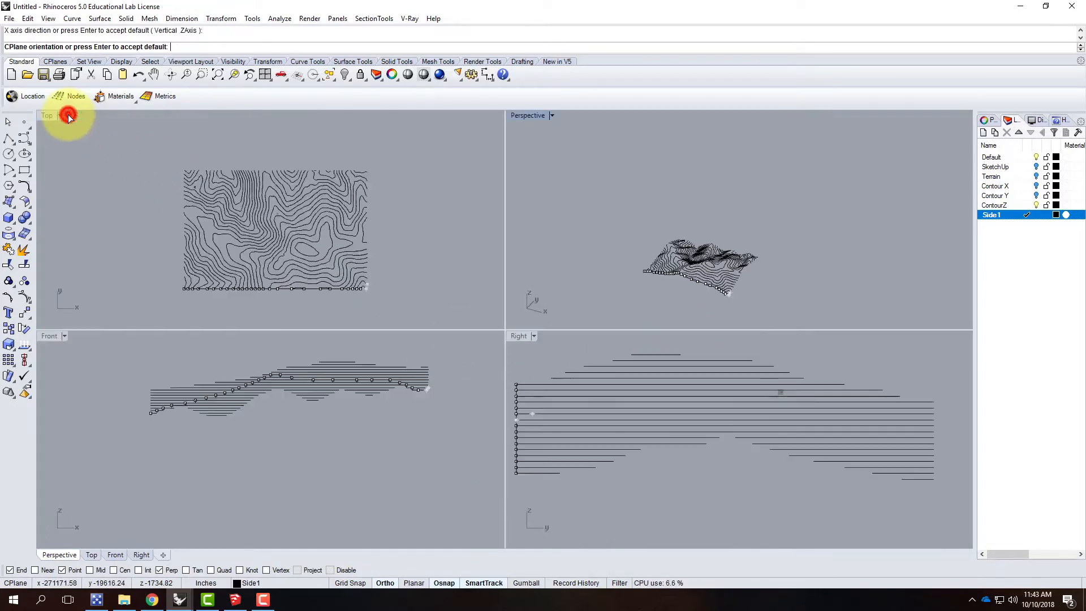
{"action": "scroll", "coordinate": [298, 485], "scroll_direction": "down", "scroll_amount": 5}
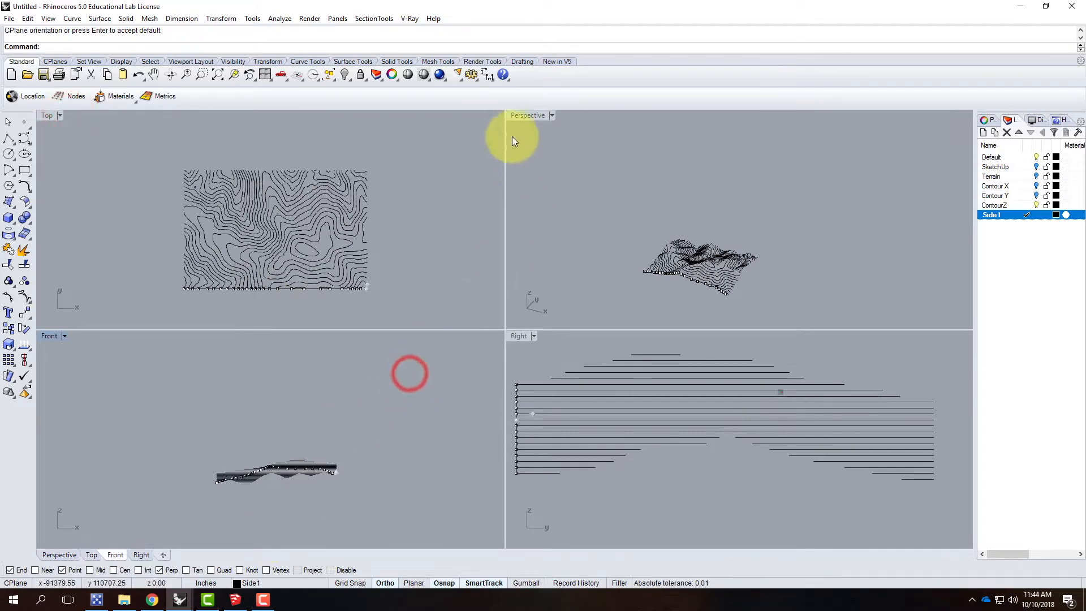
Step: Start a stepped polyline at the construction plane's origin and take it along level runs and vertical rises to the next two contour ends
{"action": "double_click", "coordinate": [522, 117]}
{"action": "right_click_drag", "start_coordinate": [504, 484], "coordinate": [399, 443]}
{"action": "scroll", "coordinate": [399, 443], "scroll_direction": "up", "scroll_amount": 10}
{"action": "right_click_drag", "start_coordinate": [485, 437], "coordinate": [439, 432]}
{"action": "scroll", "coordinate": [269, 373], "scroll_direction": "up", "scroll_amount": 8}
{"action": "right_click_drag", "start_coordinate": [220, 321], "coordinate": [301, 333]}
{"action": "scroll", "coordinate": [250, 337], "scroll_direction": "down", "scroll_amount": 9}
{"action": "scroll", "coordinate": [548, 324], "scroll_direction": "up", "scroll_amount": 3}
{"action": "right_click_drag", "start_coordinate": [551, 329], "coordinate": [435, 357]}
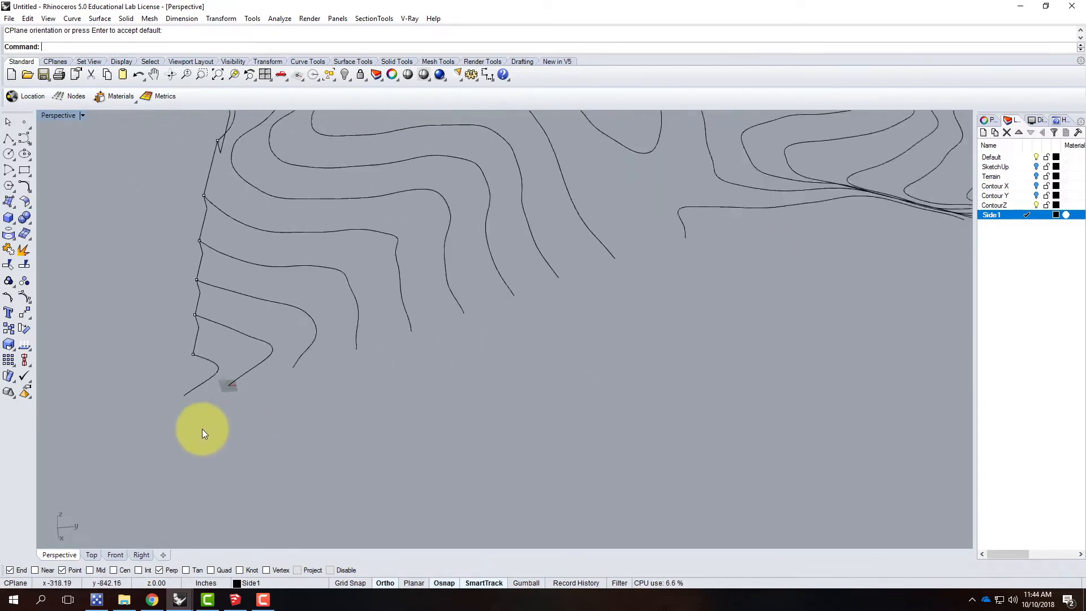
{"action": "scroll", "coordinate": [243, 430], "scroll_direction": "down", "scroll_amount": 3}
{"action": "scroll", "coordinate": [289, 425], "scroll_direction": "up", "scroll_amount": 3}
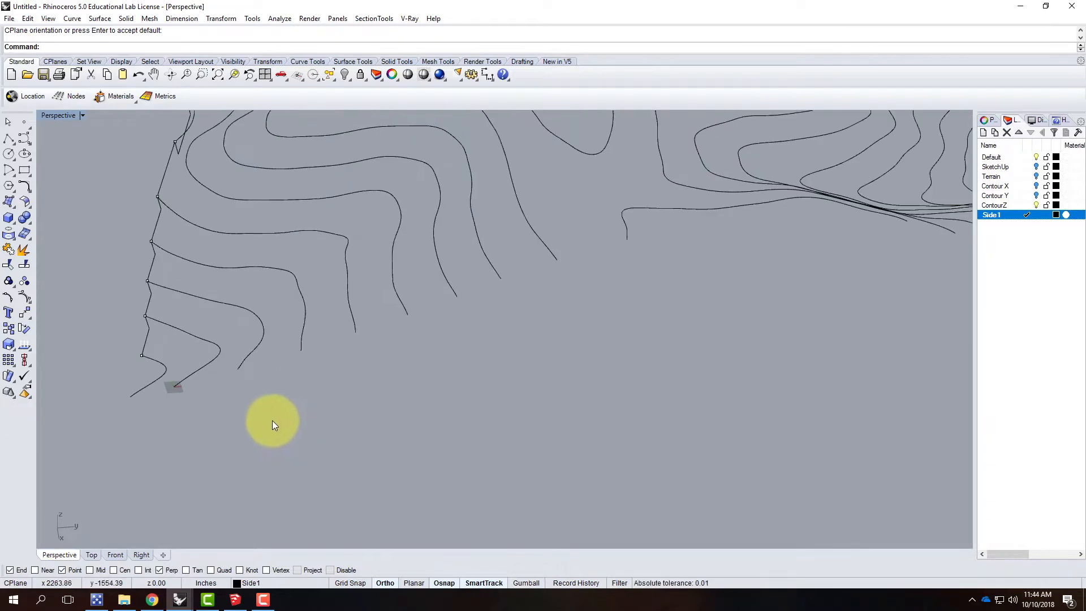
{"action": "left_click", "coordinate": [9, 140]}
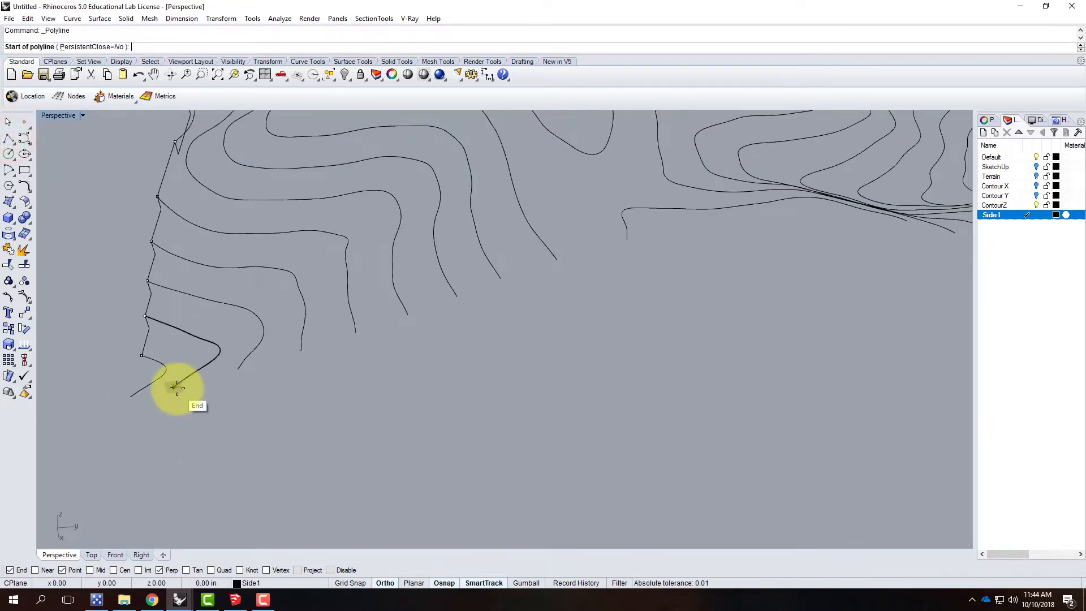
{"action": "left_click", "coordinate": [176, 387]}
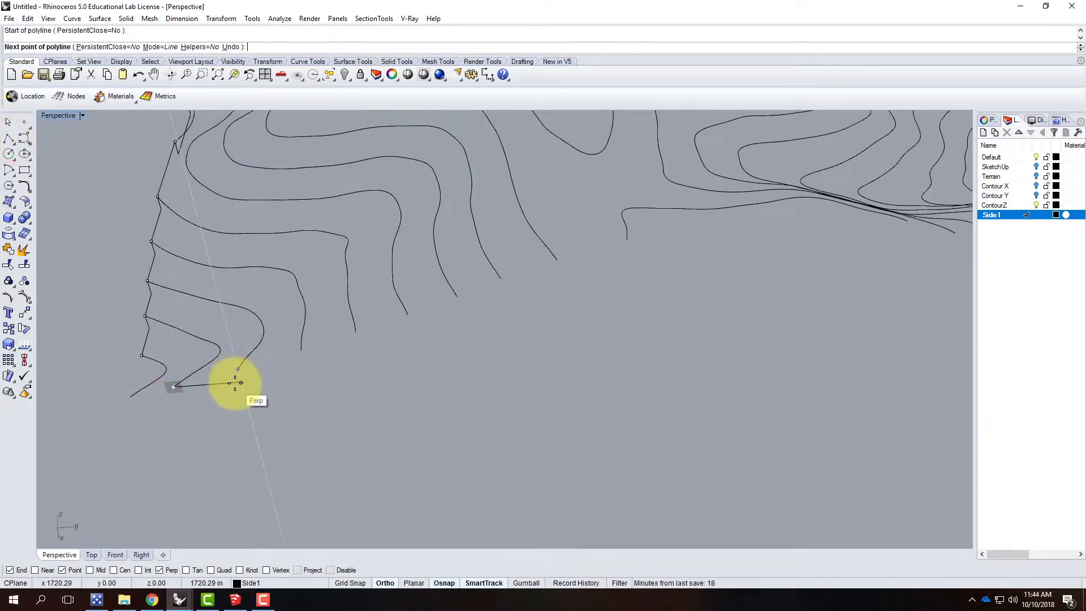
{"action": "left_click", "coordinate": [238, 383]}
{"action": "left_click", "coordinate": [237, 369]}
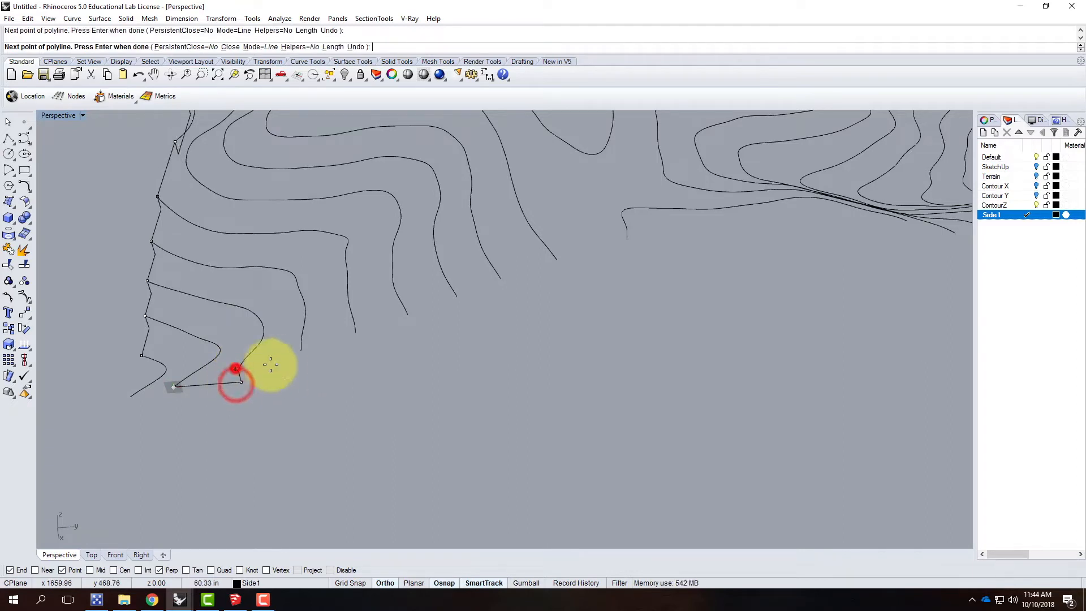
{"action": "left_click", "coordinate": [304, 364]}
{"action": "left_click", "coordinate": [301, 351]}
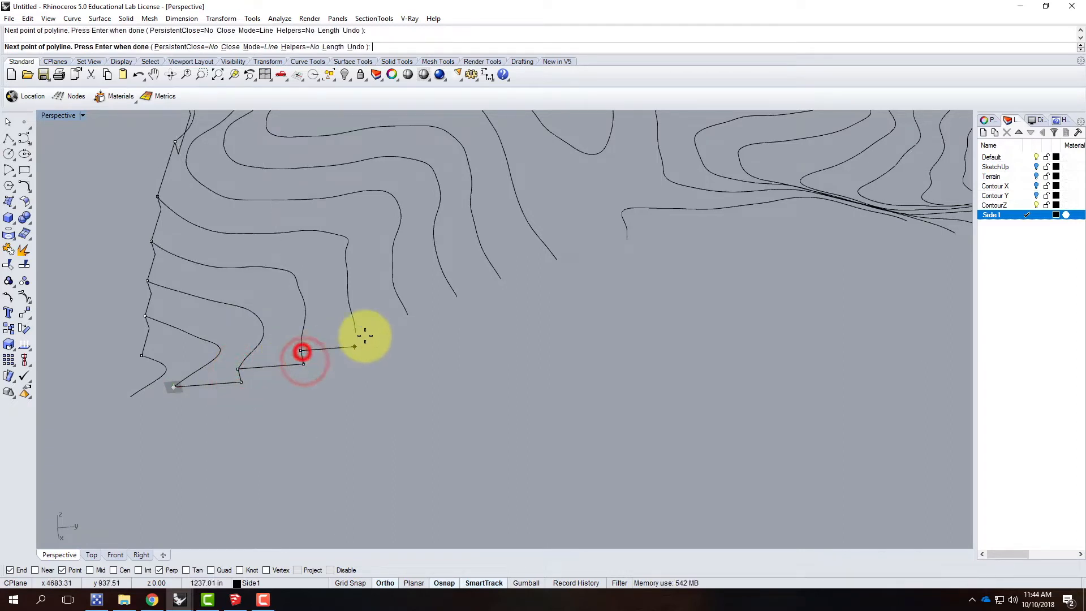
Step: Continue the polyline up through the next six contour ends, running level beneath each end before rising vertically to it
{"action": "left_click", "coordinate": [357, 345]}
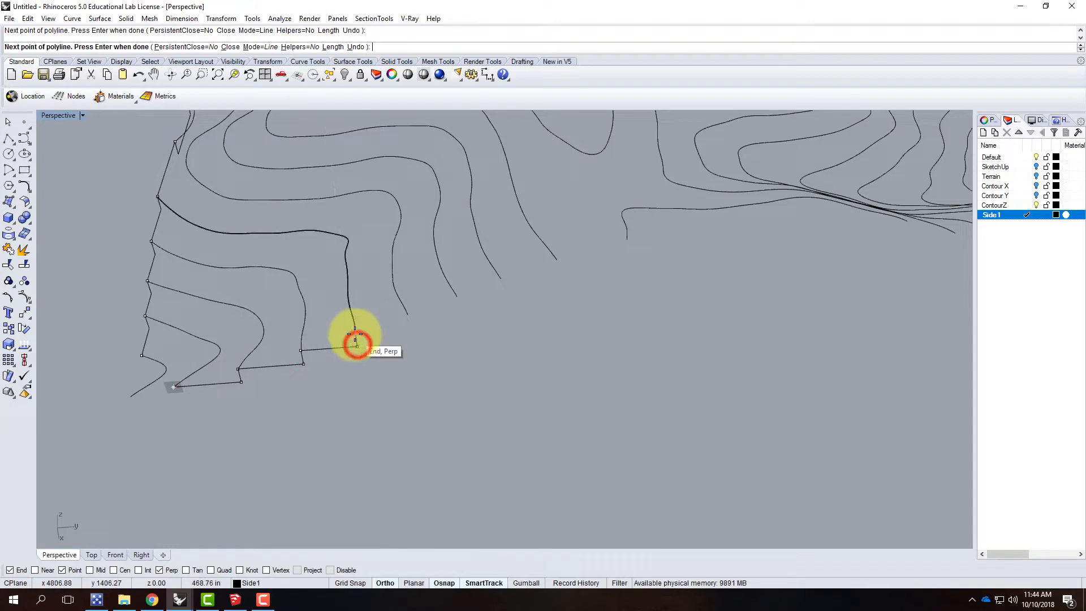
{"action": "left_click", "coordinate": [355, 332]}
{"action": "left_click", "coordinate": [408, 328]}
{"action": "left_click", "coordinate": [407, 315]}
{"action": "left_click", "coordinate": [457, 309]}
{"action": "left_click", "coordinate": [456, 297]}
{"action": "left_click", "coordinate": [502, 292]}
{"action": "left_click", "coordinate": [502, 280]}
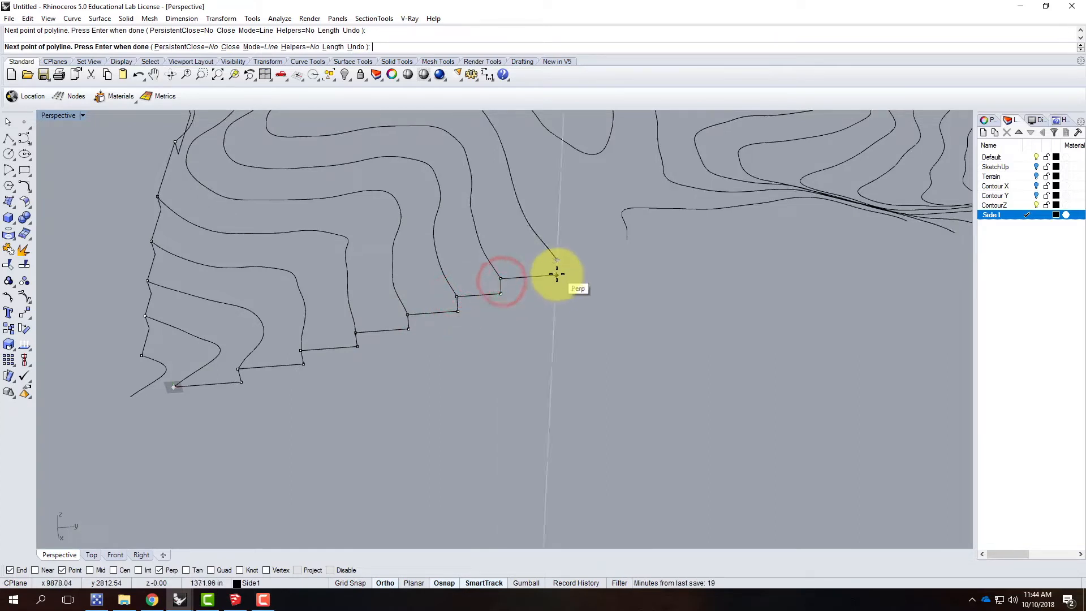
{"action": "left_click", "coordinate": [555, 260]}
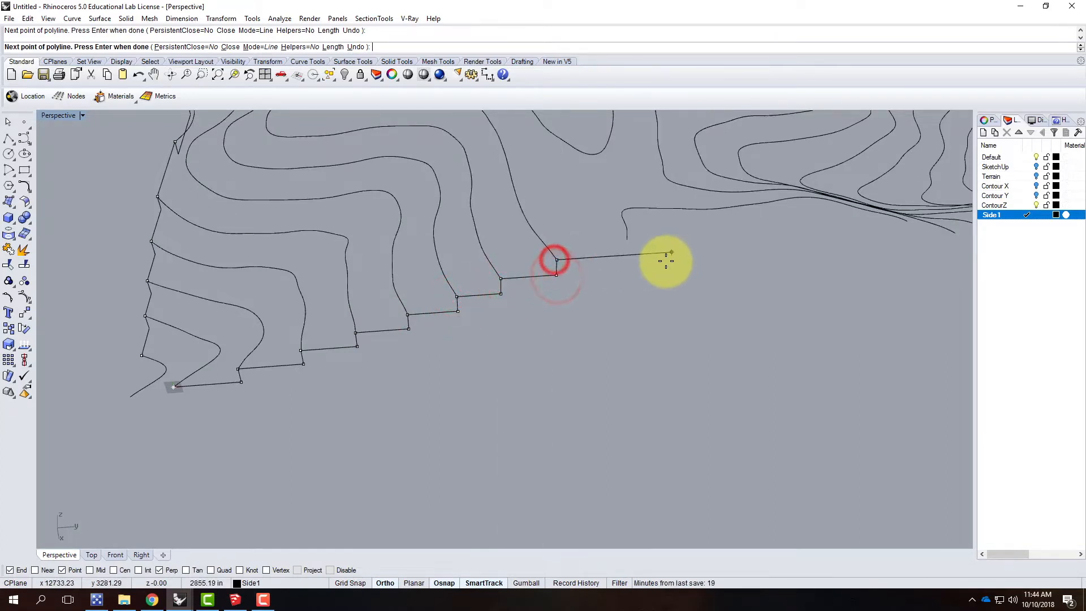
{"action": "left_click", "coordinate": [628, 241]}
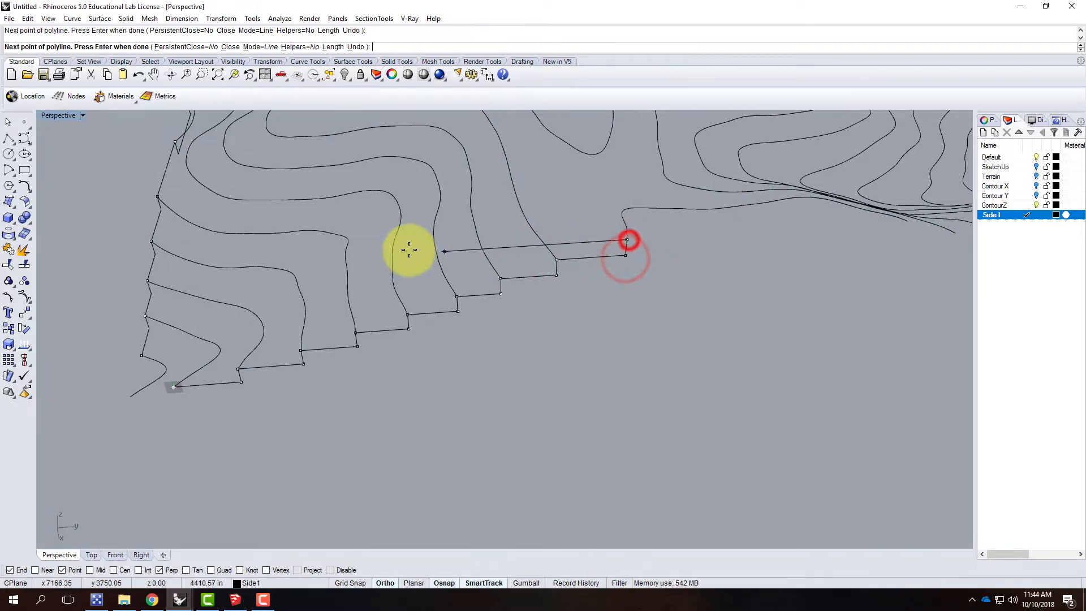
Step: Run the polyline level to the far end of the same contour, and step it down through the next three contour ends
{"action": "scroll", "coordinate": [412, 250], "scroll_direction": "down", "scroll_amount": 5}
{"action": "scroll", "coordinate": [658, 233], "scroll_direction": "up", "scroll_amount": 5}
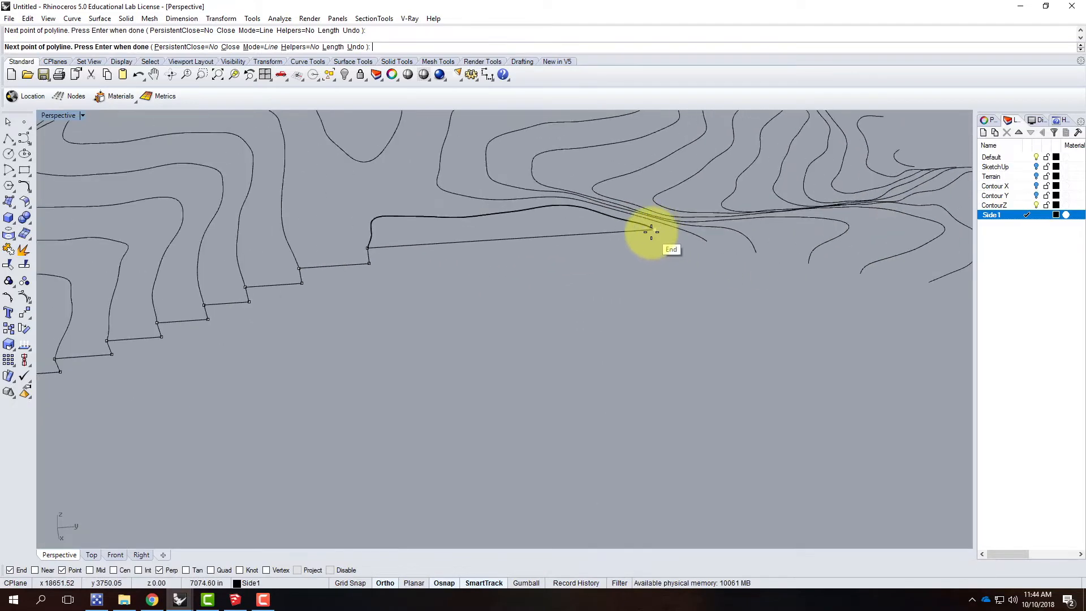
{"action": "left_click", "coordinate": [651, 232]}
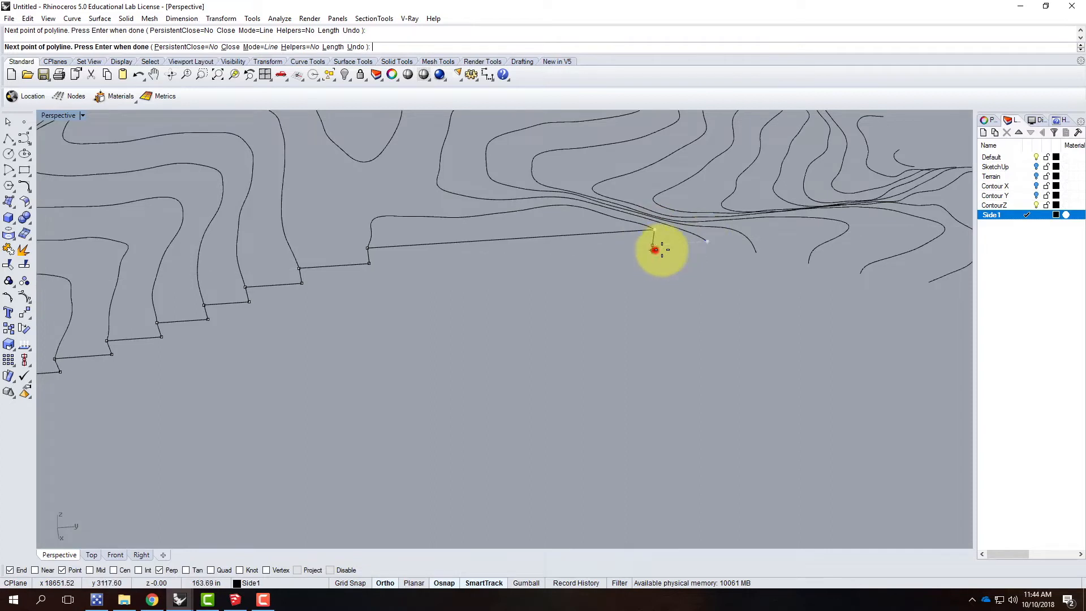
{"action": "left_click", "coordinate": [653, 245]}
{"action": "left_click", "coordinate": [707, 241]}
{"action": "left_click", "coordinate": [753, 252]}
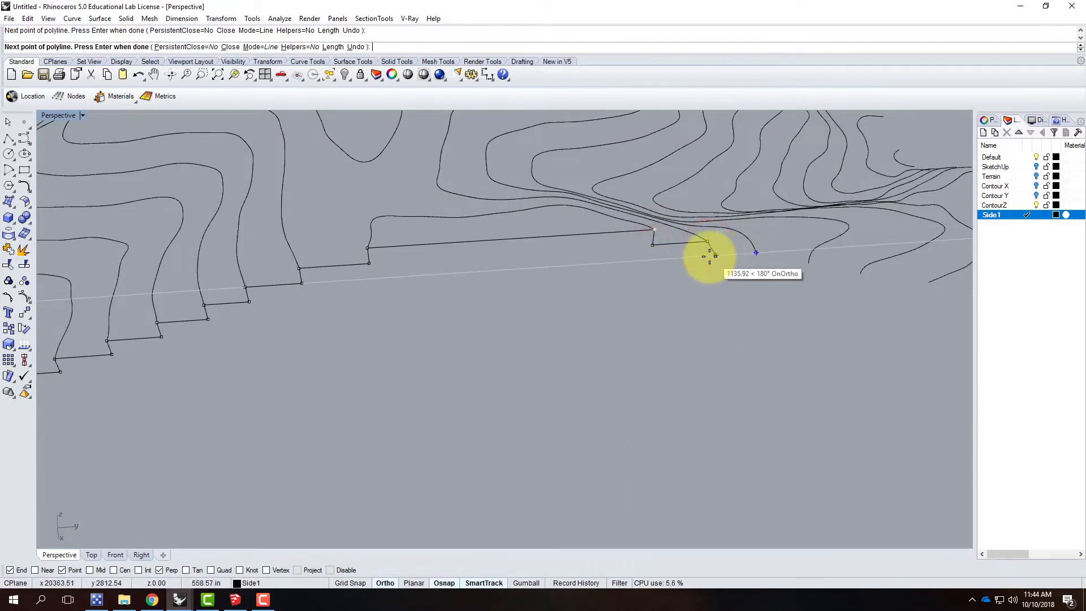
{"action": "left_click", "coordinate": [705, 256]}
{"action": "left_click", "coordinate": [755, 253]}
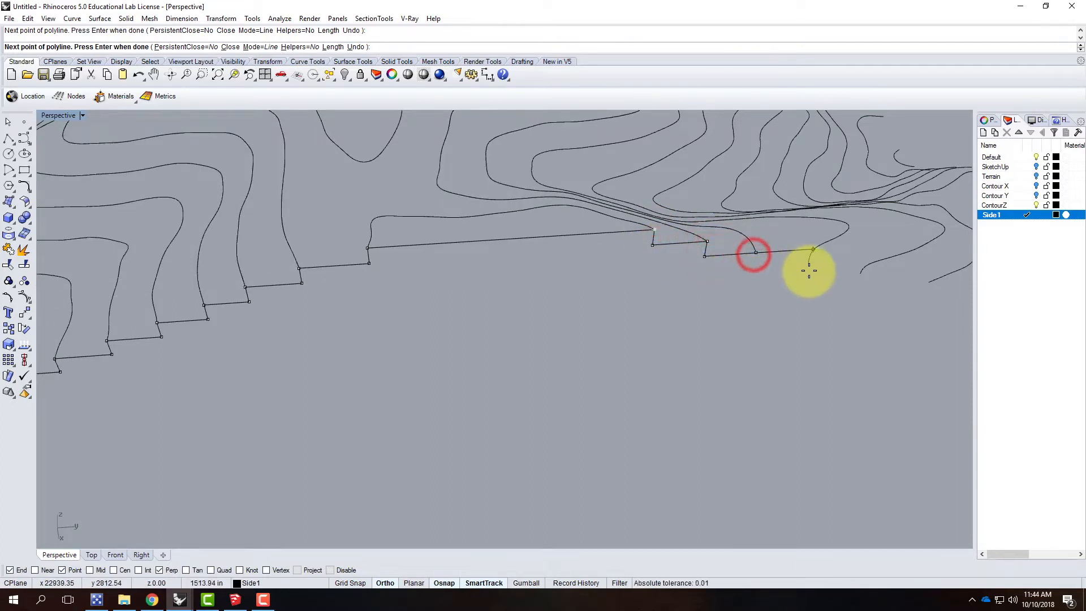
{"action": "left_click", "coordinate": [753, 267]}
{"action": "left_click", "coordinate": [808, 266]}
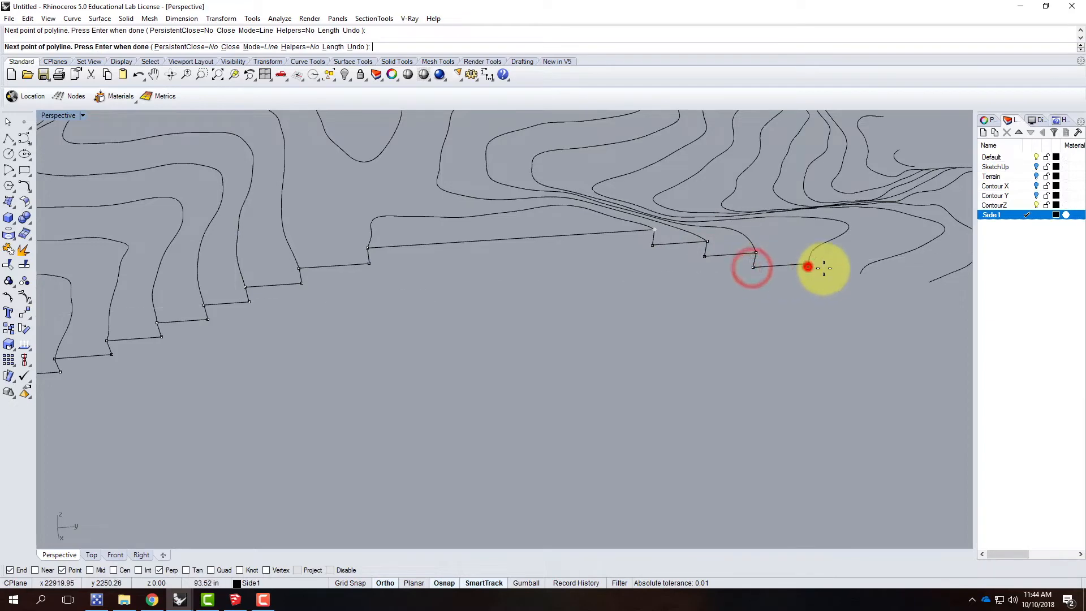
Step: Step the polyline down through the last four contour ends, dropping vertically before each level run, and finish it at the final end
{"action": "left_click", "coordinate": [806, 276]}
{"action": "left_click", "coordinate": [858, 273]}
{"action": "scroll", "coordinate": [546, 283], "scroll_direction": "down", "scroll_amount": 8}
{"action": "scroll", "coordinate": [707, 288], "scroll_direction": "up", "scroll_amount": 8}
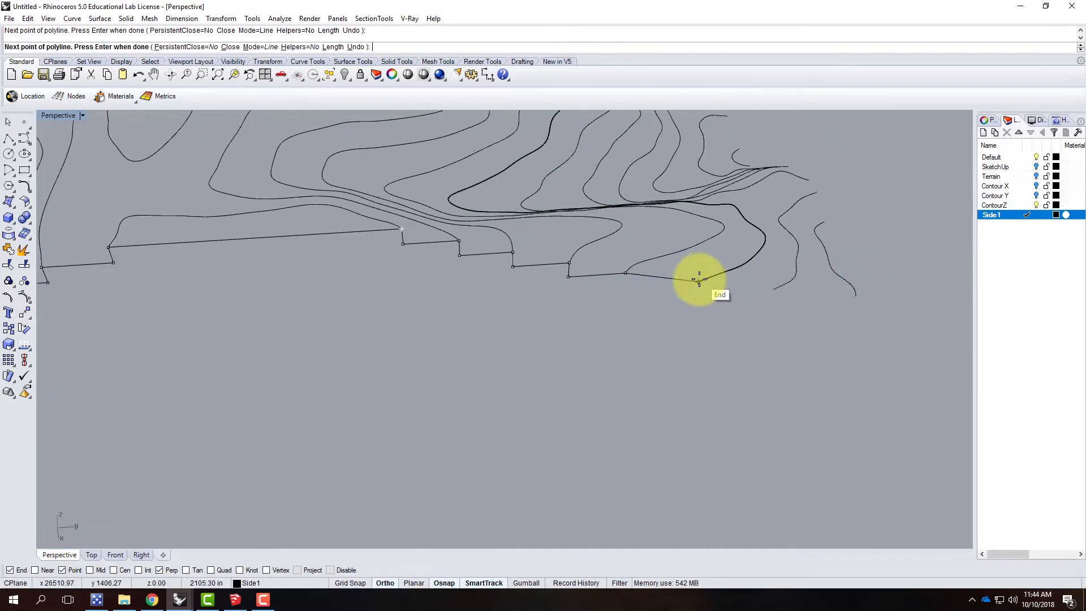
{"action": "left_click", "coordinate": [693, 283]}
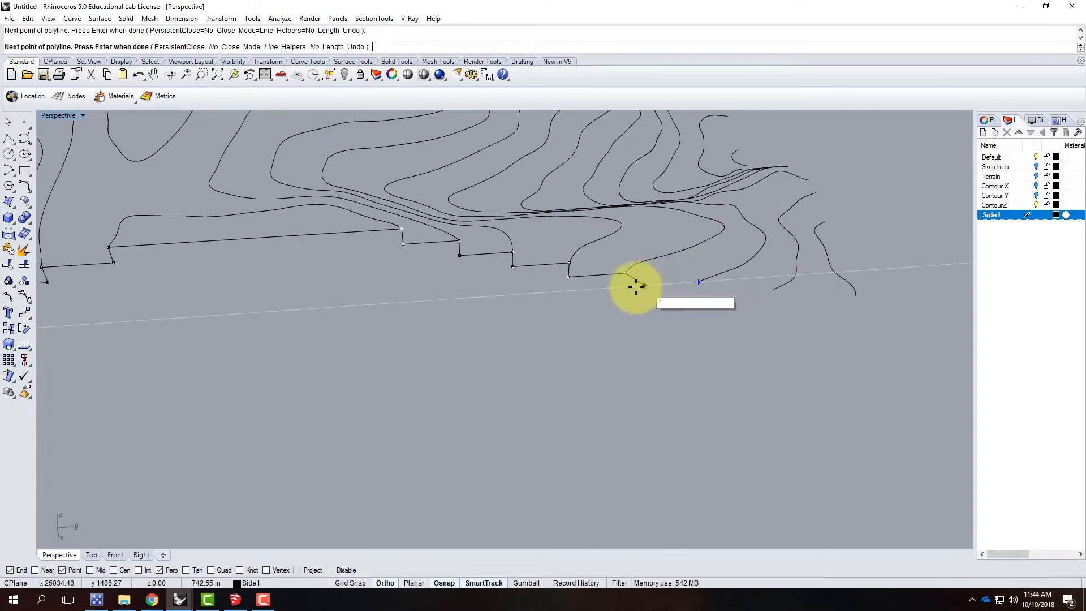
{"action": "left_click", "coordinate": [625, 287]}
{"action": "left_click", "coordinate": [698, 281]}
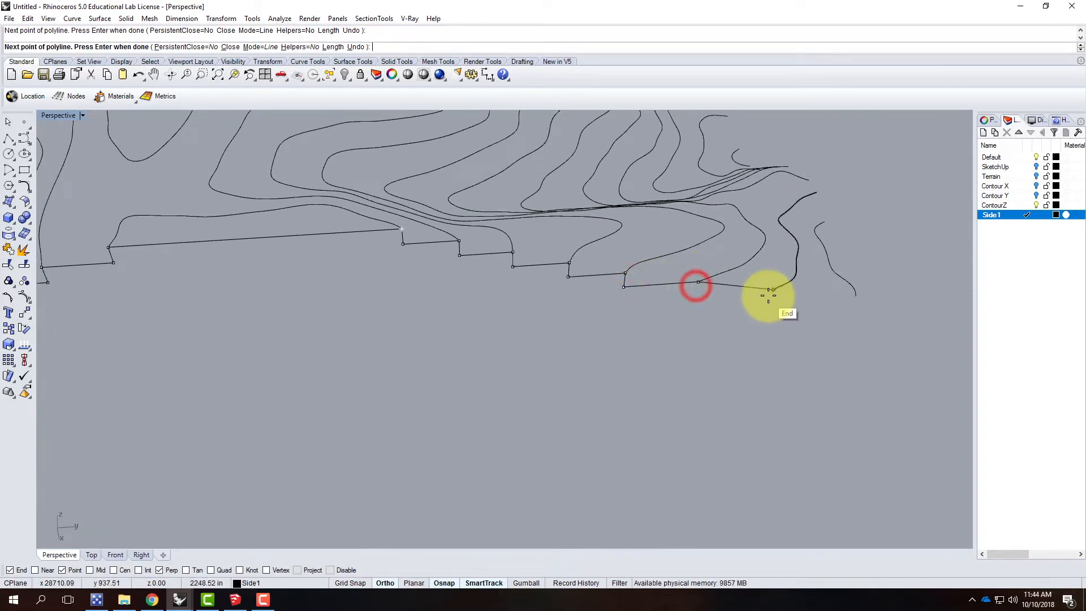
{"action": "left_click", "coordinate": [695, 294]}
{"action": "left_click", "coordinate": [772, 290]}
{"action": "left_click", "coordinate": [855, 295]}
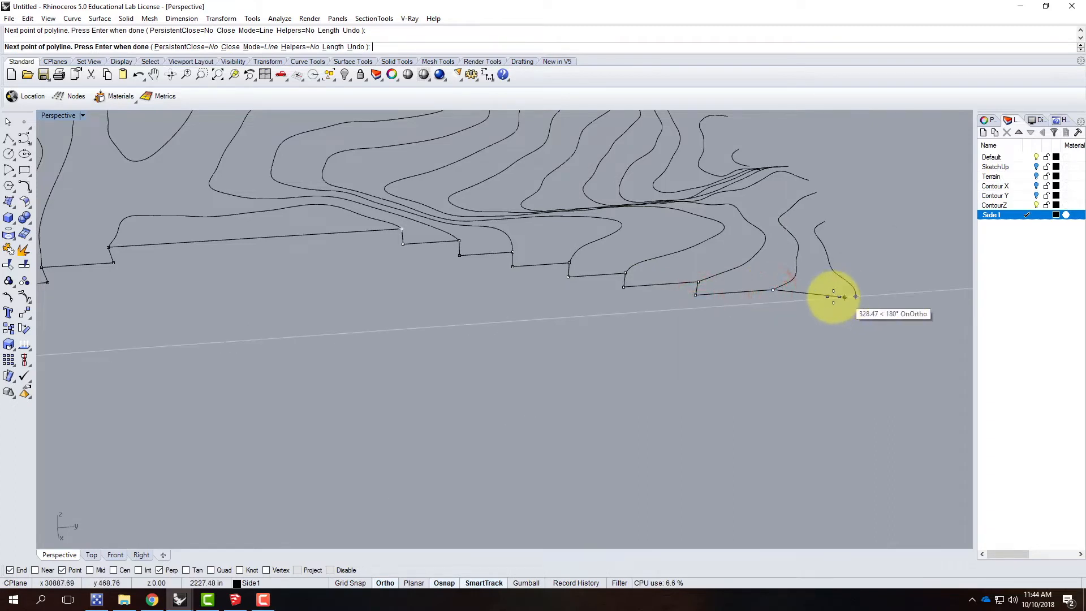
{"action": "left_click", "coordinate": [771, 302]}
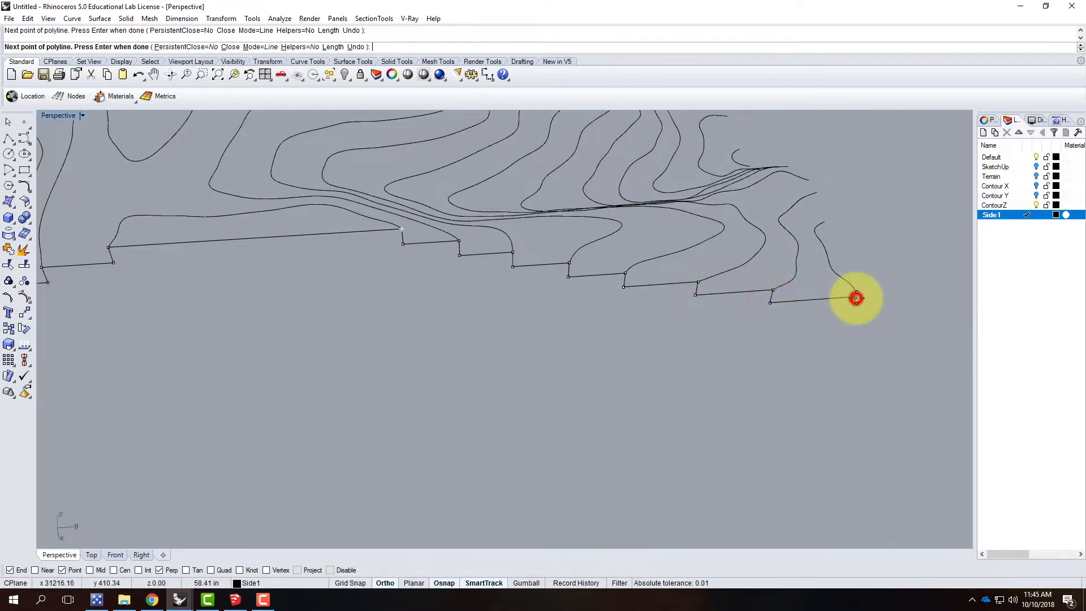
{"action": "left_click", "coordinate": [855, 298]}
{"action": "key", "text": "Return"}
Step: Reset the perspective view's construction plane to World Top, with the terrain's next unprofiled side in view
{"action": "right_click_drag", "start_coordinate": [833, 320], "coordinate": [759, 410]}
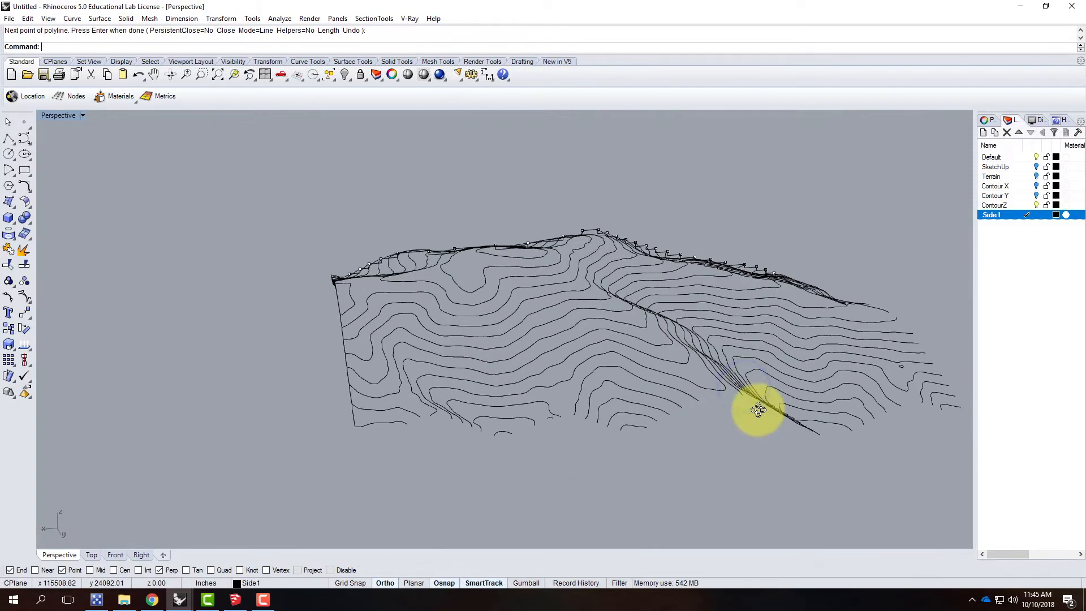
{"action": "right_click_drag", "start_coordinate": [402, 414], "coordinate": [469, 474]}
{"action": "scroll", "coordinate": [483, 462], "scroll_direction": "up", "scroll_amount": 4}
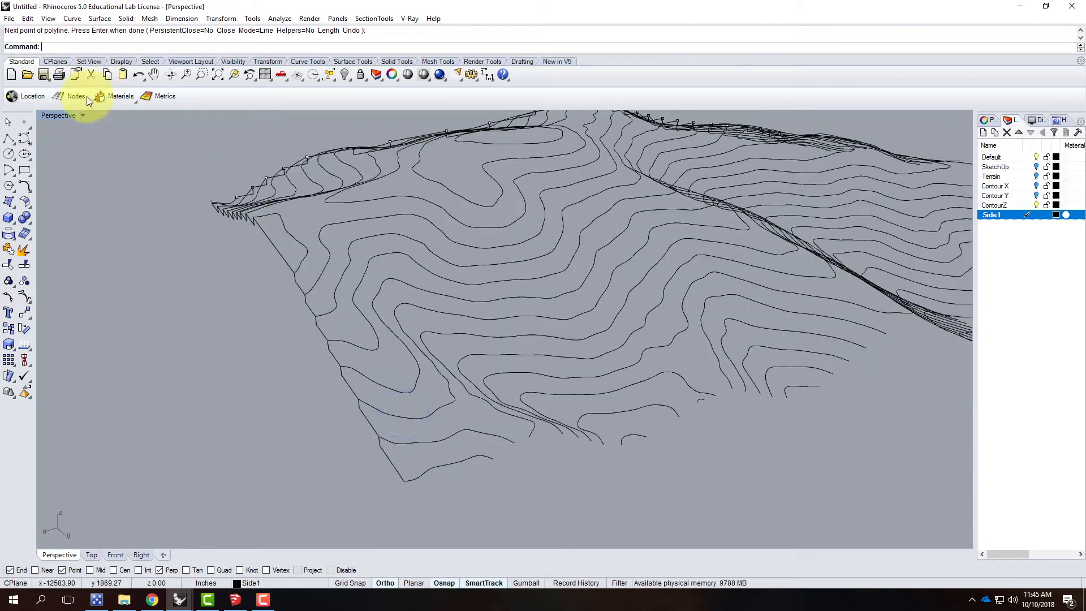
{"action": "left_click", "coordinate": [83, 116]}
{"action": "mouse_move", "coordinate": [127, 318]}
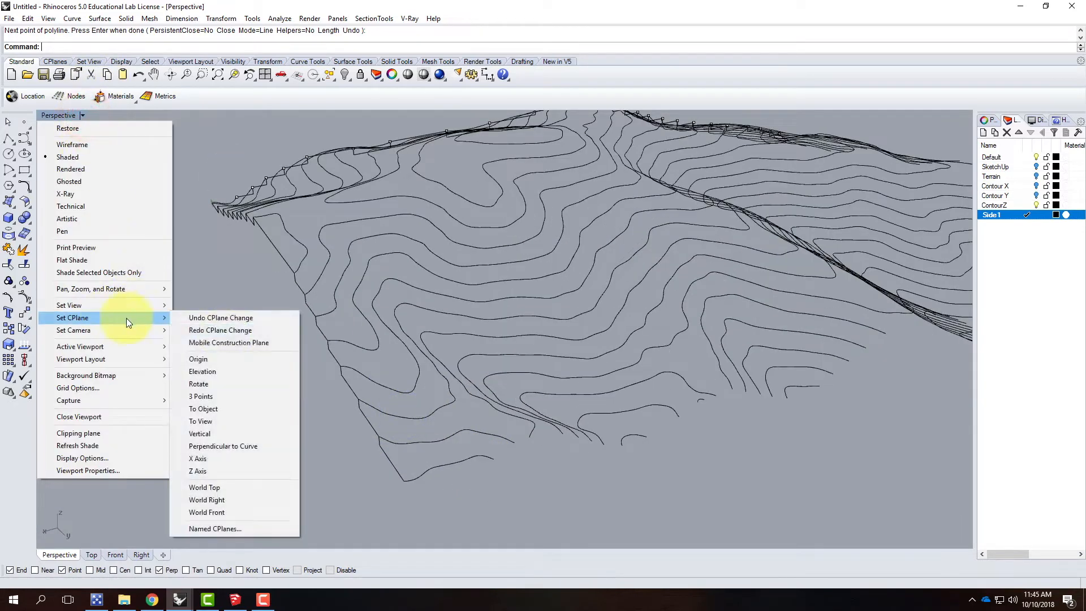
{"action": "left_click", "coordinate": [208, 486]}
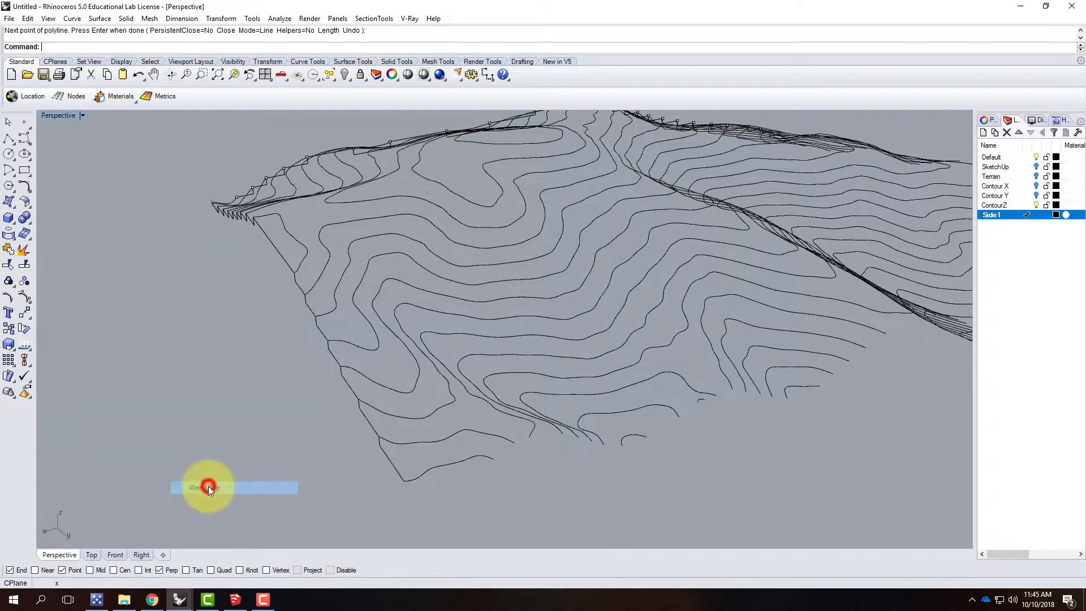
Step: Set a vertical 3-point construction plane on the side opposite the first profile, with its origin at the contour end nearest the corner
{"action": "left_click", "coordinate": [84, 115]}
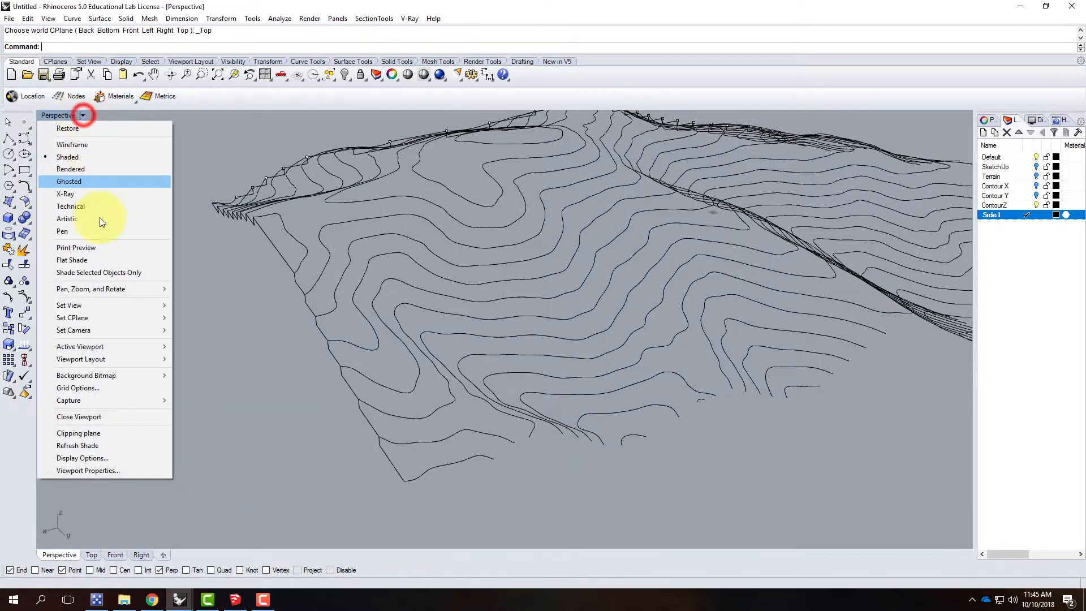
{"action": "mouse_move", "coordinate": [103, 317]}
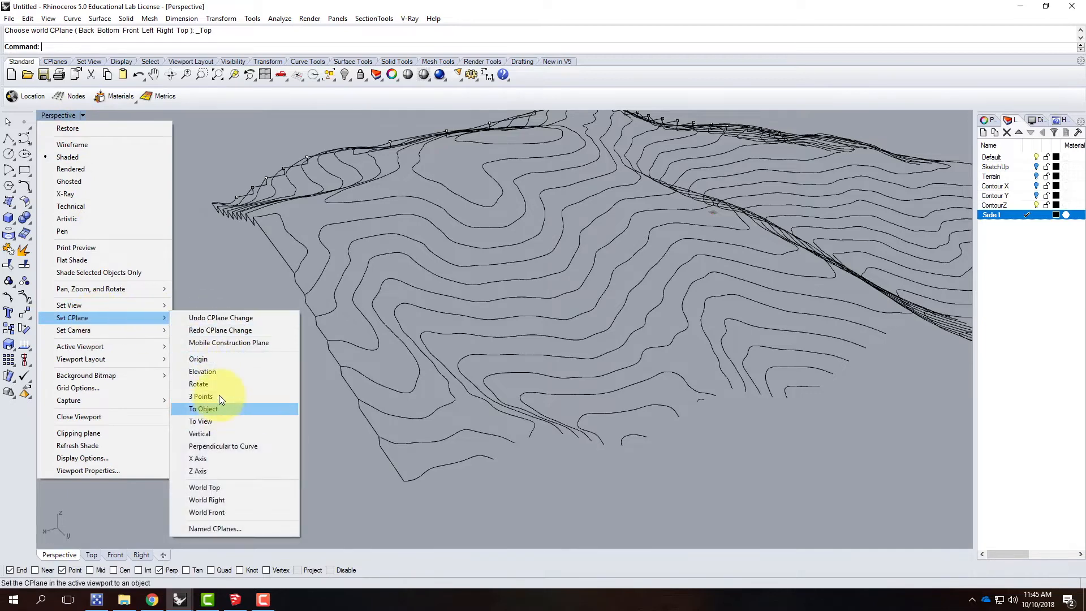
{"action": "left_click", "coordinate": [219, 396]}
{"action": "left_click", "coordinate": [499, 466]}
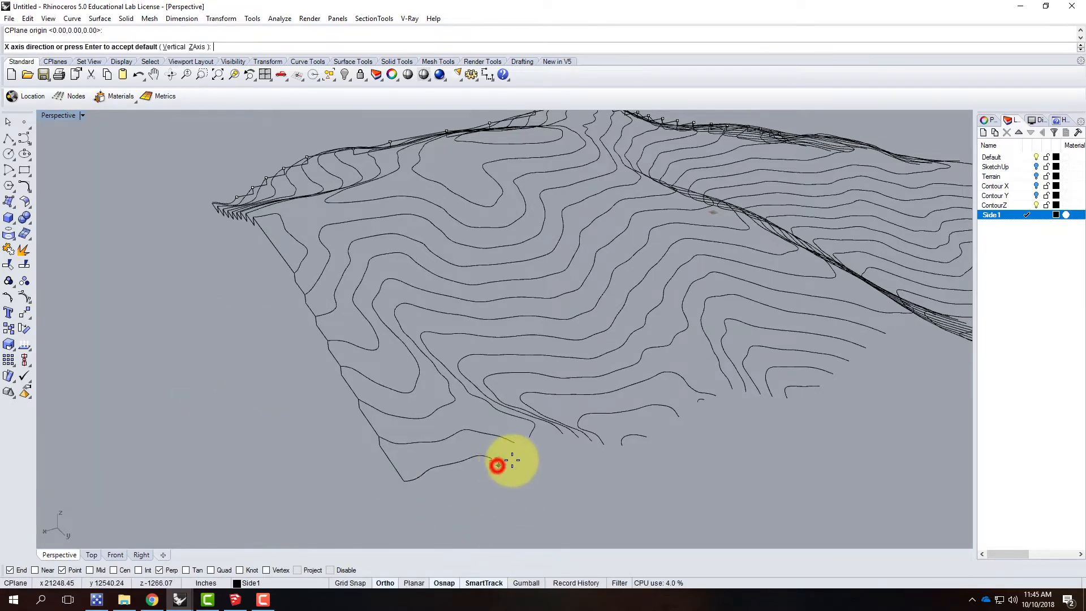
{"action": "scroll", "coordinate": [508, 462], "scroll_direction": "up", "scroll_amount": 5}
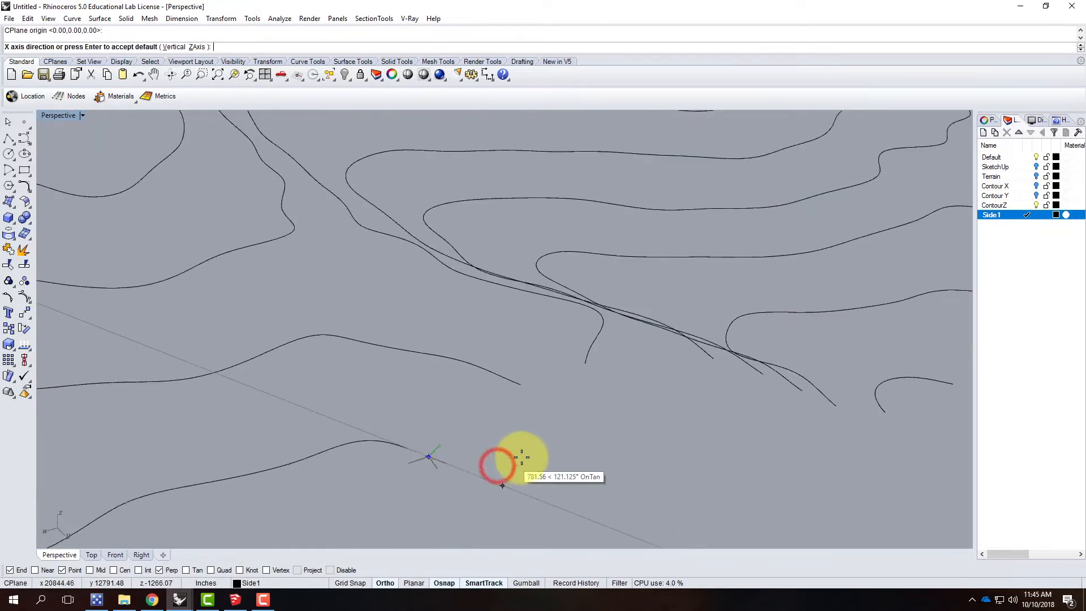
{"action": "left_click", "coordinate": [716, 401]}
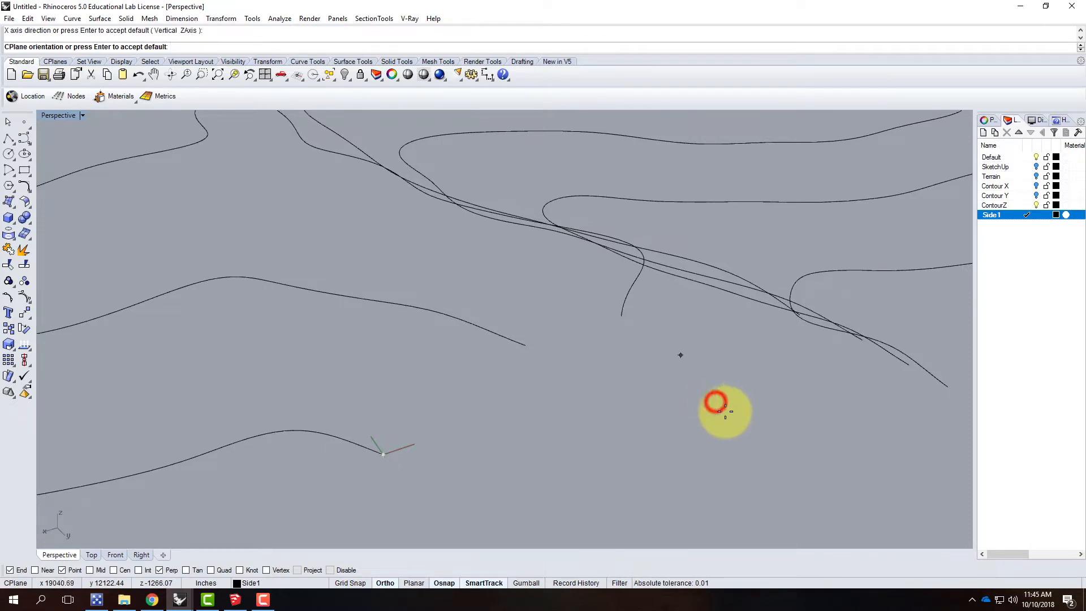
{"action": "double_click", "coordinate": [62, 116]}
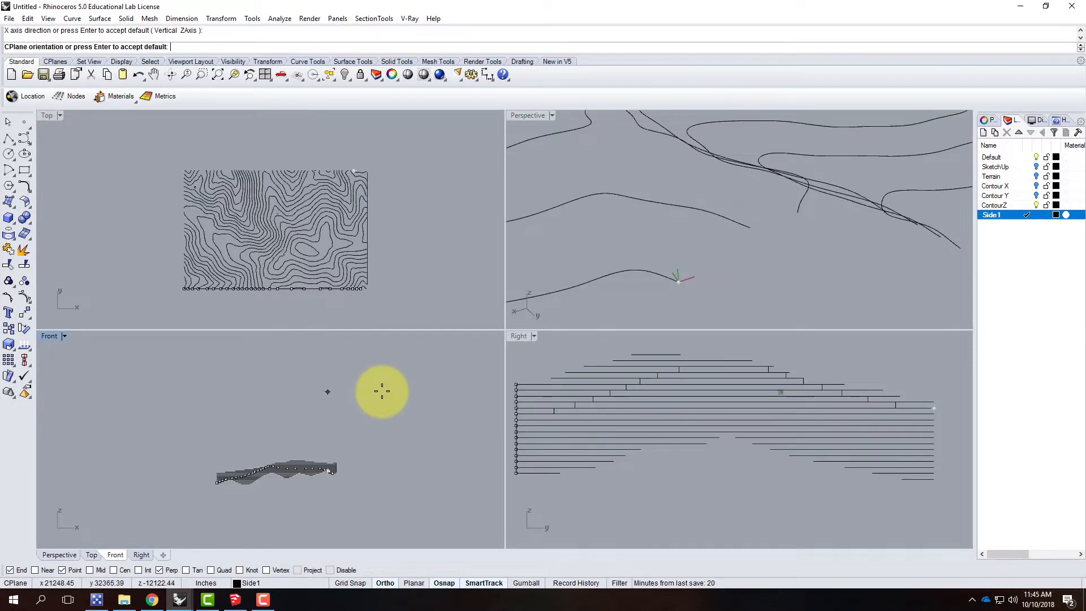
{"action": "double_click", "coordinate": [535, 116]}
Step: Start a polyline at the new plane's origin, step up to the second contour end, cross level, then drop and run level to the fourth contour end
{"action": "right_click_drag", "start_coordinate": [412, 399], "coordinate": [487, 444]}
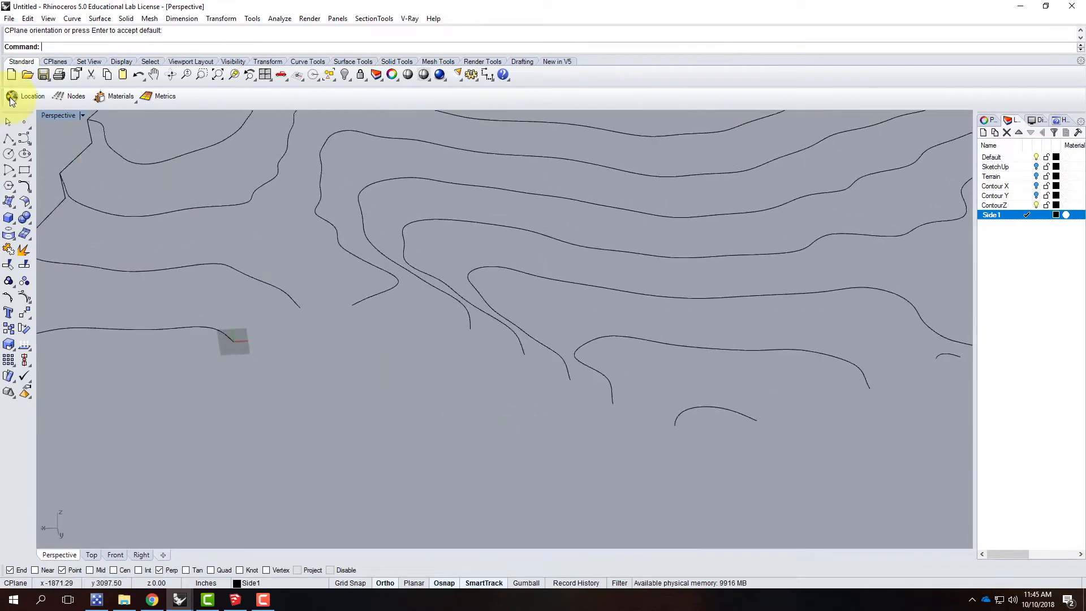
{"action": "left_click", "coordinate": [9, 139]}
{"action": "left_click", "coordinate": [233, 341]}
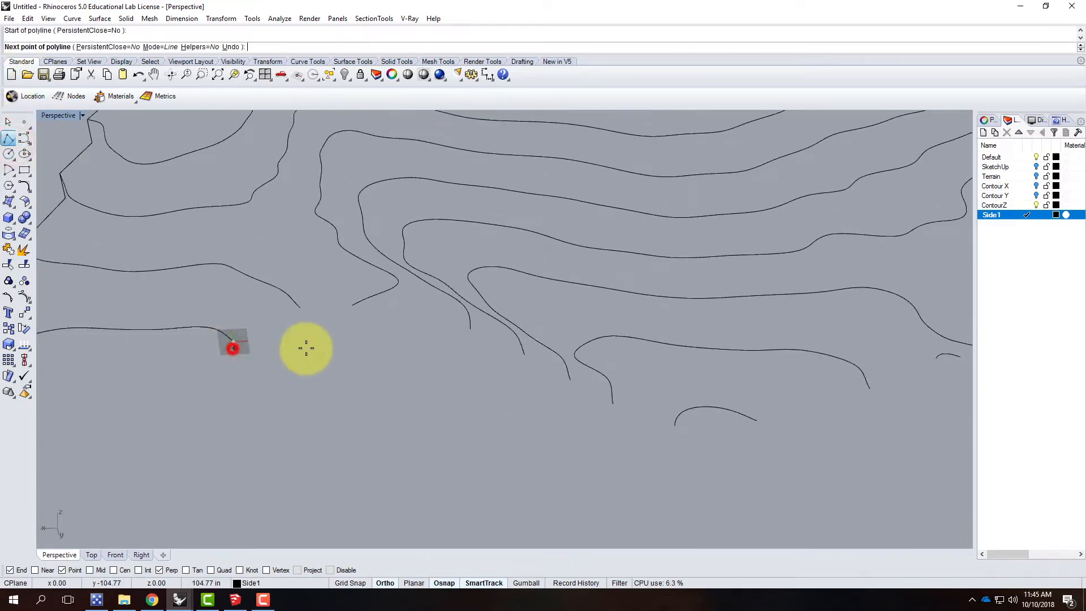
{"action": "left_click", "coordinate": [304, 338]}
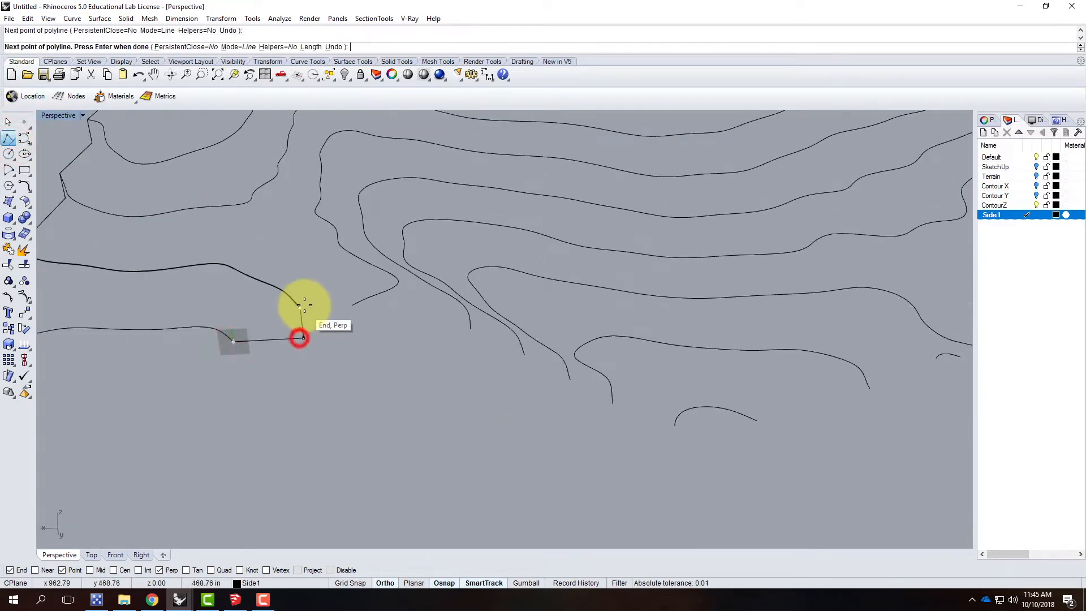
{"action": "left_click", "coordinate": [300, 308]}
{"action": "left_click", "coordinate": [351, 305]}
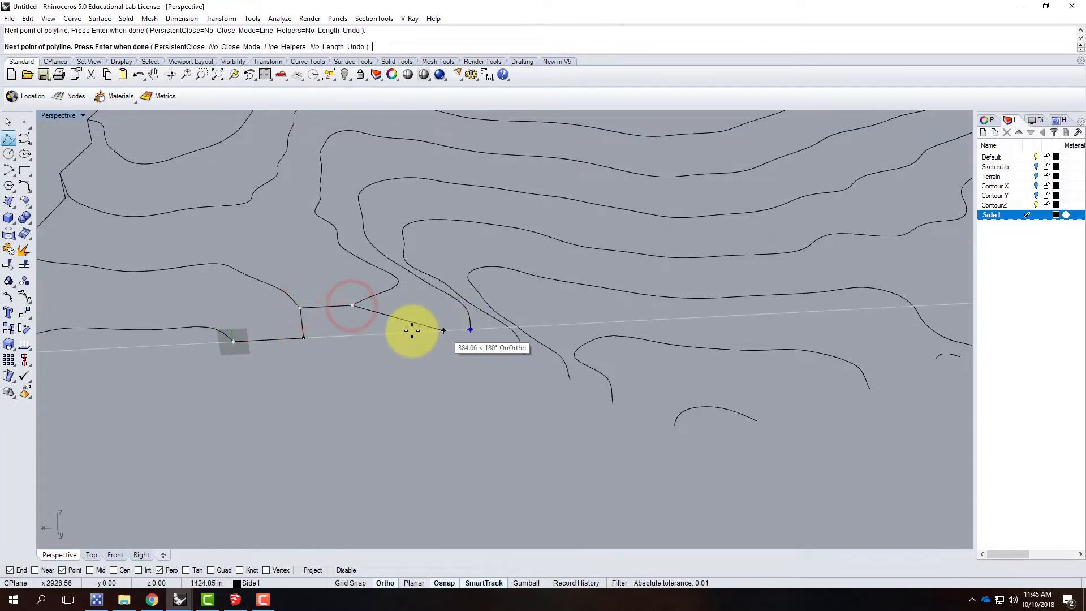
{"action": "left_click", "coordinate": [355, 334]}
{"action": "left_click", "coordinate": [470, 330]}
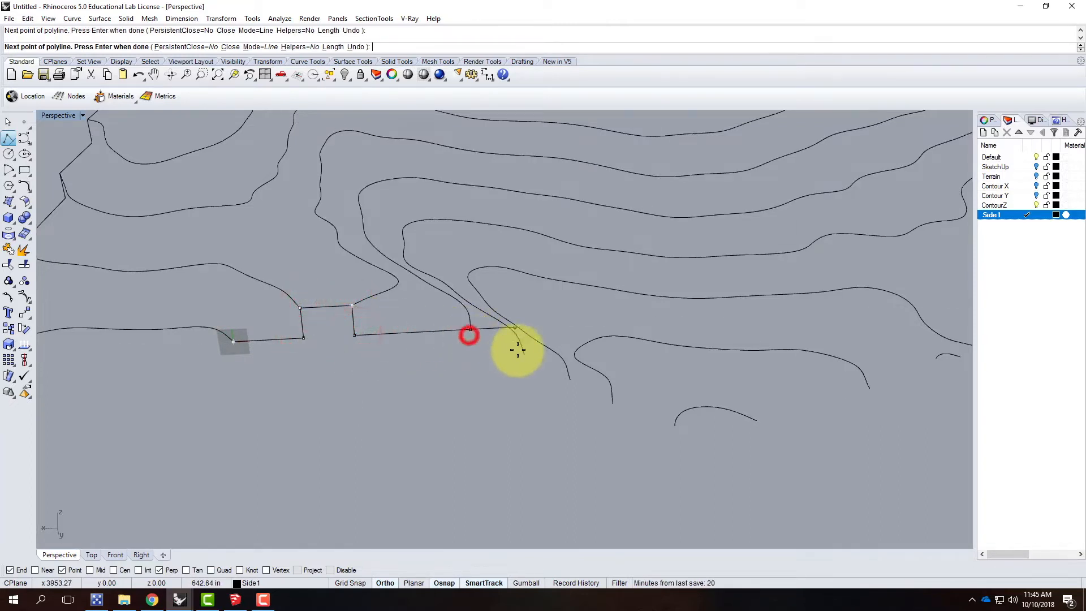
Step: Step the polyline down through the next four contour ends, with a vertical drop before each level run
{"action": "left_click", "coordinate": [473, 351]}
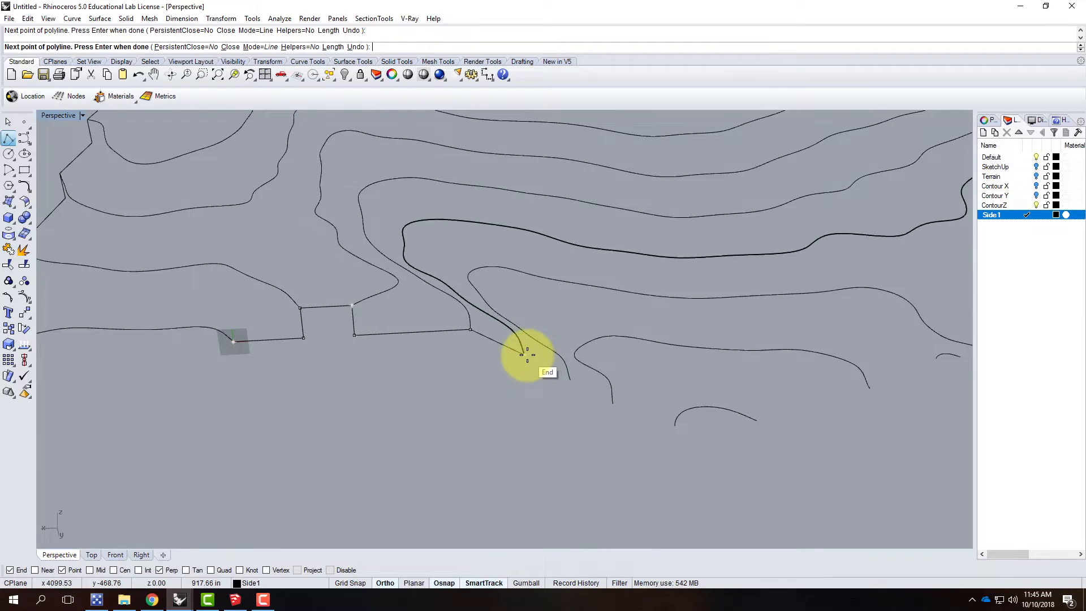
{"action": "left_click", "coordinate": [474, 357]}
{"action": "left_click", "coordinate": [524, 355]}
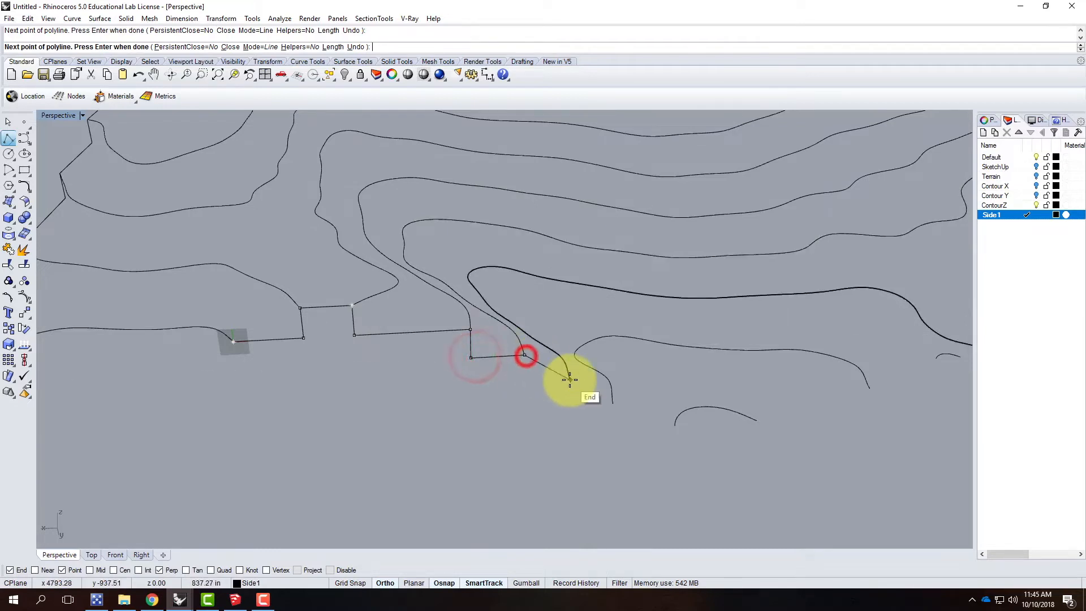
{"action": "left_click", "coordinate": [524, 382]}
{"action": "left_click", "coordinate": [570, 380]}
{"action": "left_click", "coordinate": [570, 406]}
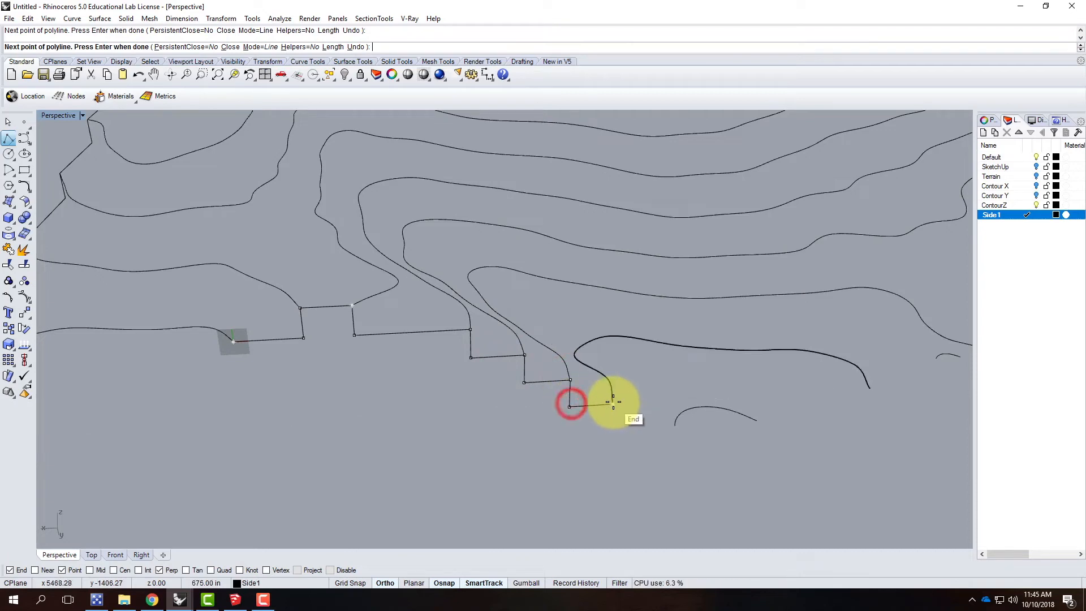
{"action": "left_click", "coordinate": [613, 404]}
{"action": "left_click", "coordinate": [611, 430]}
{"action": "left_click", "coordinate": [673, 423]}
Step: Run the polyline level past the short lowest contour's other end to directly below the next contour end, and rise vertically to it
{"action": "scroll", "coordinate": [399, 424], "scroll_direction": "down", "scroll_amount": 5}
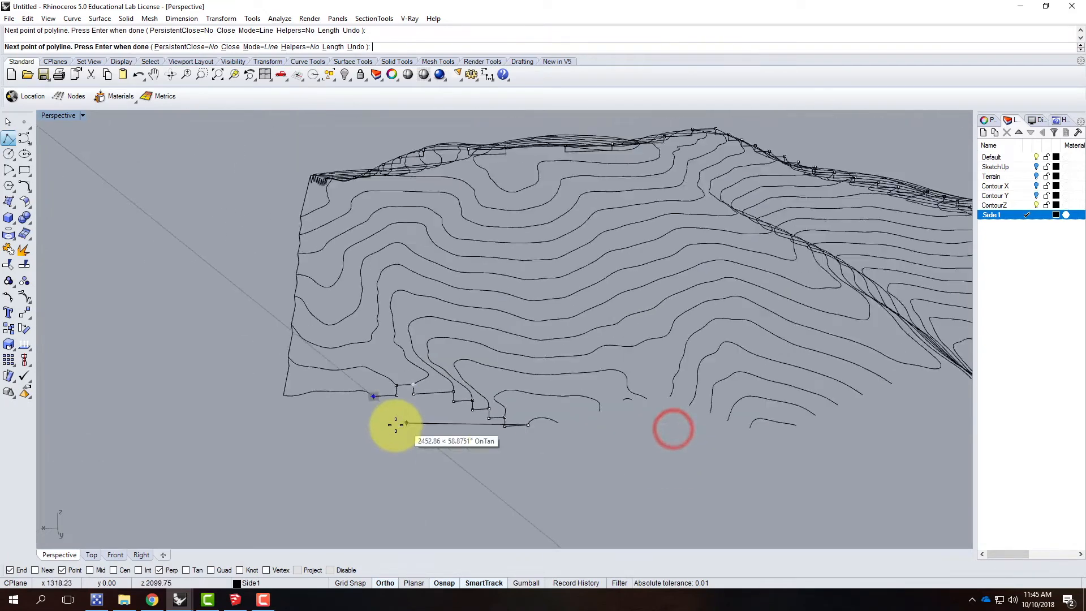
{"action": "scroll", "coordinate": [447, 429], "scroll_direction": "up", "scroll_amount": 3}
{"action": "scroll", "coordinate": [446, 429], "scroll_direction": "up", "scroll_amount": 6}
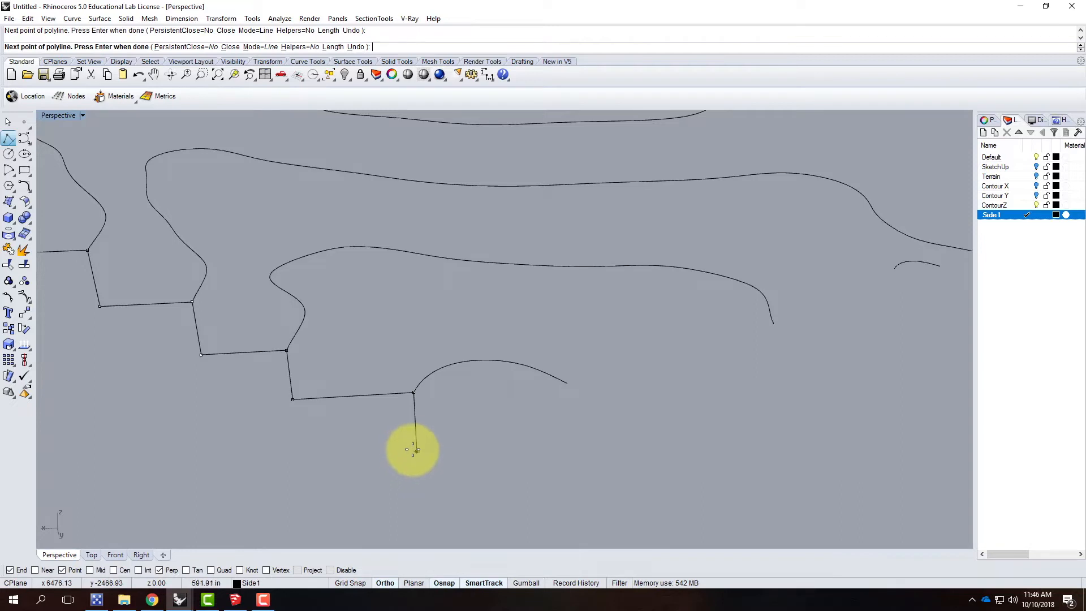
{"action": "left_click", "coordinate": [566, 384]}
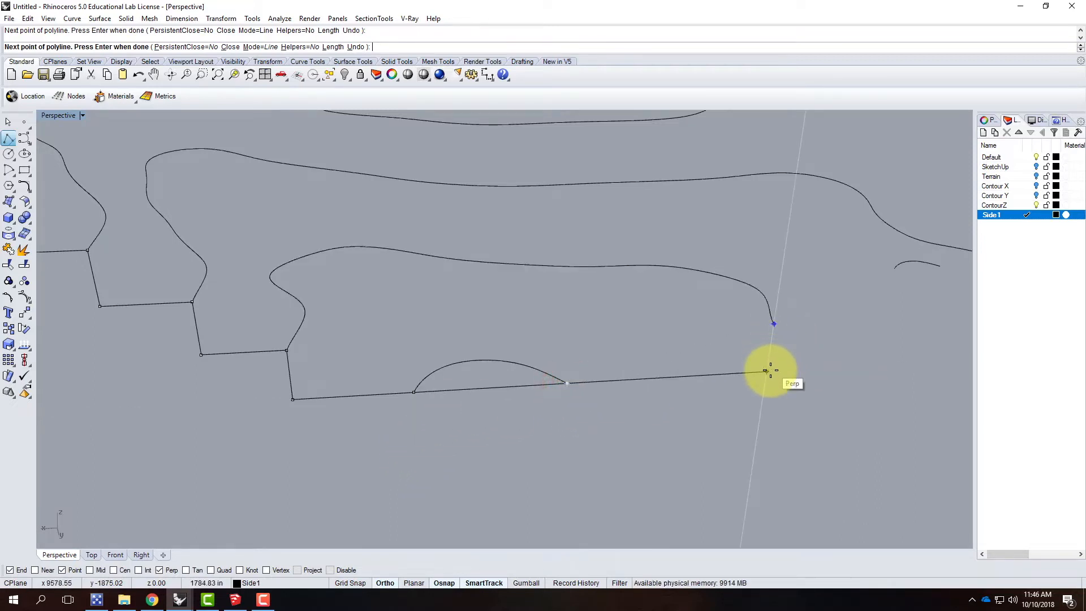
{"action": "left_click", "coordinate": [767, 371]}
{"action": "left_click", "coordinate": [773, 323]}
Step: Step the polyline up and across the tiny contour, drop back down, run level, and rise vertically to the adjacent contour end
{"action": "scroll", "coordinate": [449, 354], "scroll_direction": "down", "scroll_amount": 5}
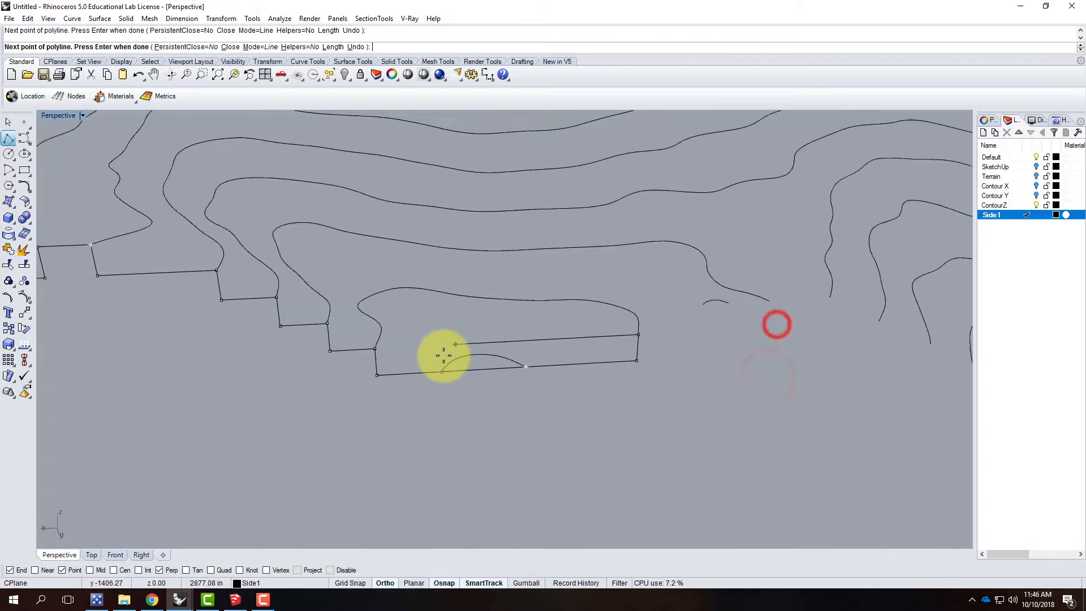
{"action": "scroll", "coordinate": [586, 337], "scroll_direction": "up", "scroll_amount": 5}
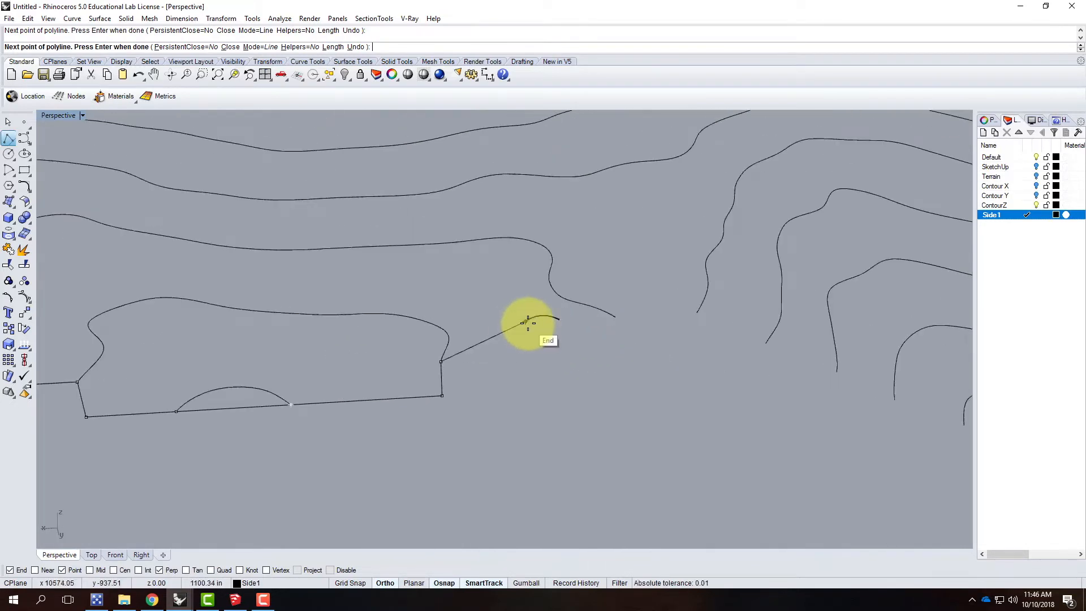
{"action": "left_click", "coordinate": [524, 357]}
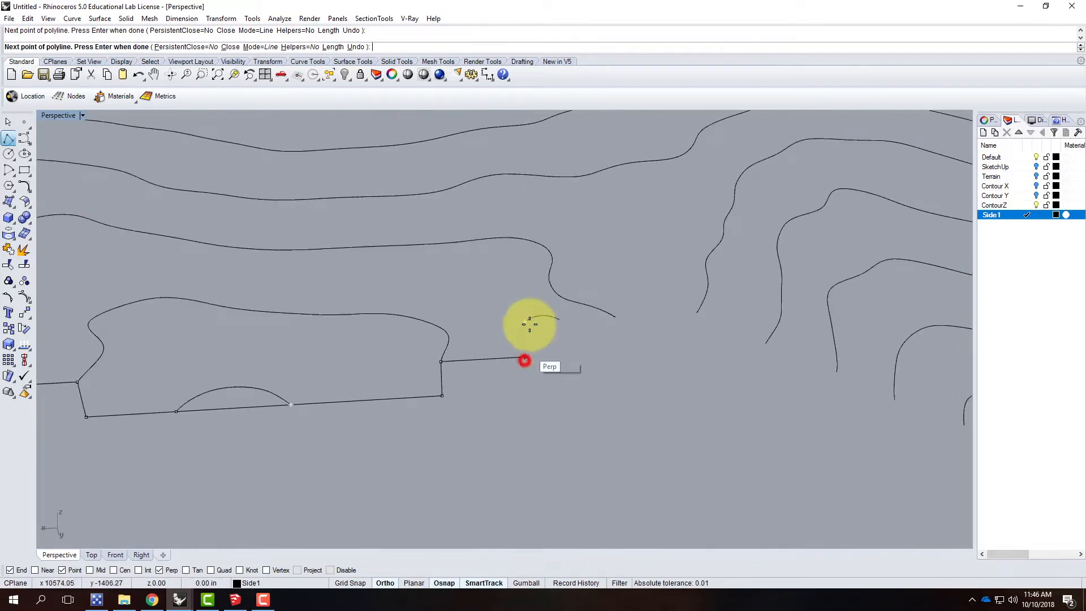
{"action": "left_click", "coordinate": [558, 320]}
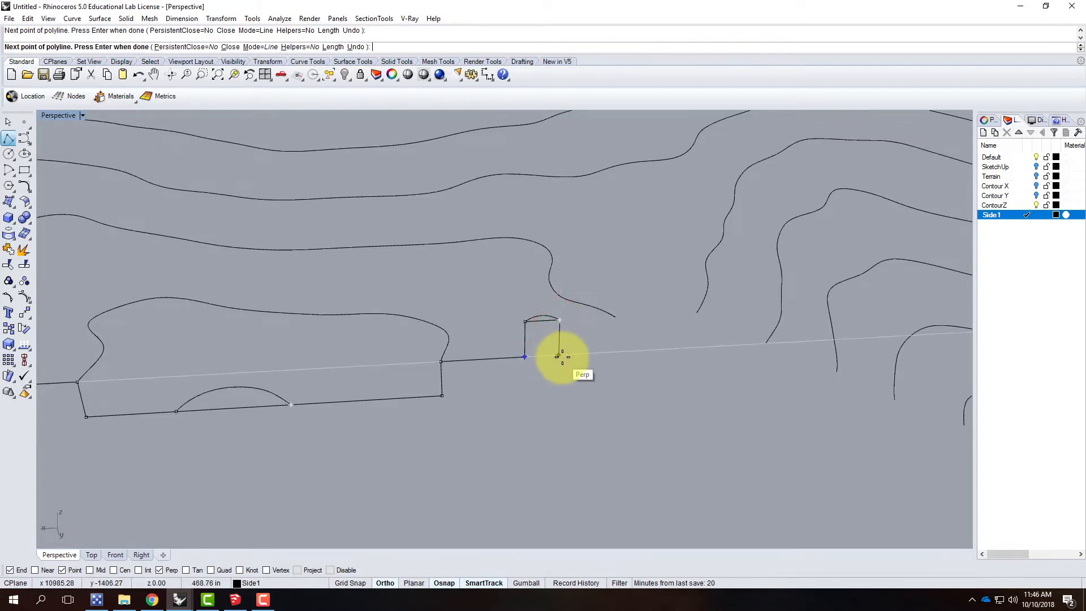
{"action": "left_click", "coordinate": [563, 358]}
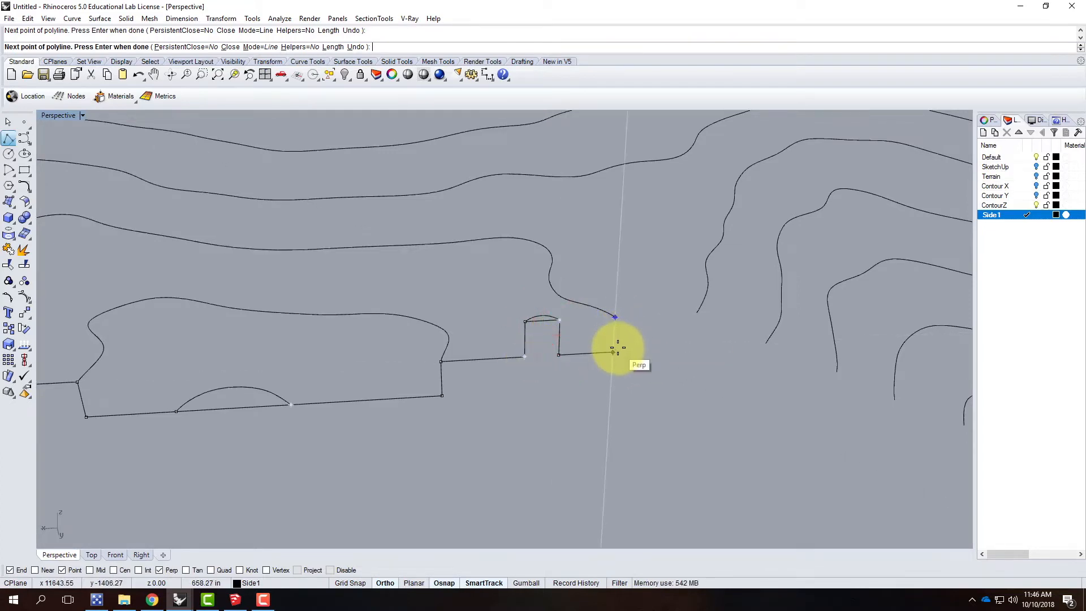
{"action": "left_click", "coordinate": [614, 351]}
{"action": "left_click", "coordinate": [615, 318]}
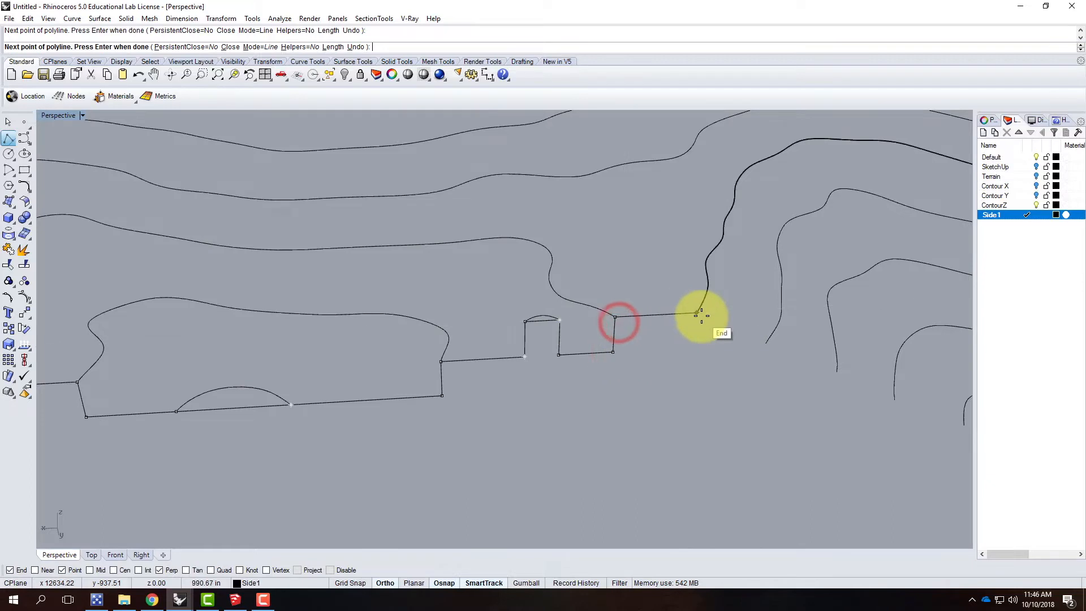
Step: Run the polyline level to the facing contour end, and step it down through the following two contour ends
{"action": "left_click", "coordinate": [696, 313]}
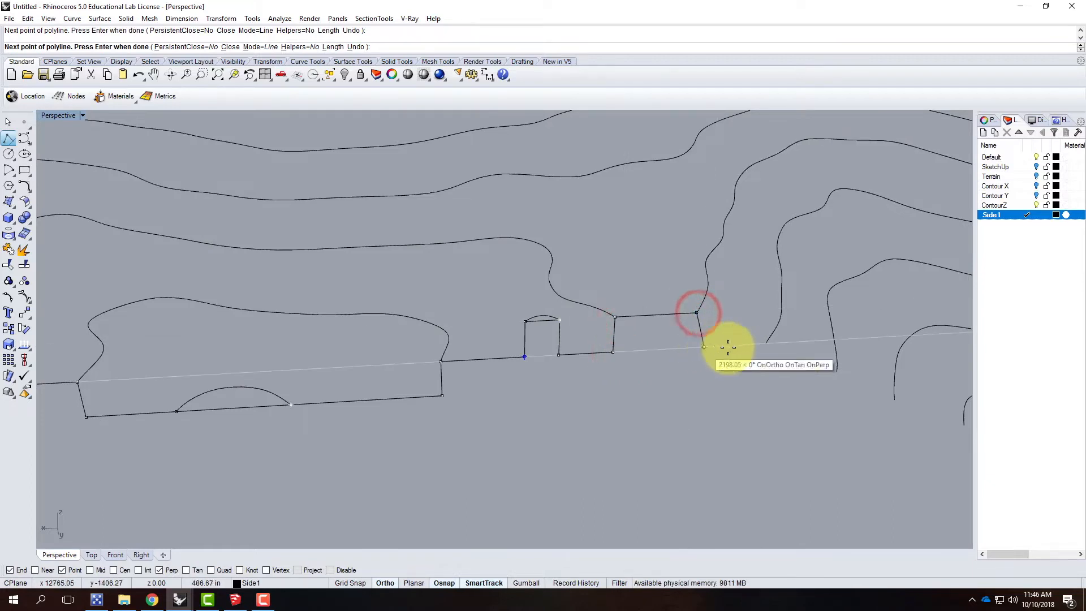
{"action": "left_click", "coordinate": [693, 346]}
{"action": "left_click", "coordinate": [765, 342]}
{"action": "scroll", "coordinate": [626, 346], "scroll_direction": "down", "scroll_amount": 3}
{"action": "scroll", "coordinate": [707, 352], "scroll_direction": "up", "scroll_amount": 4}
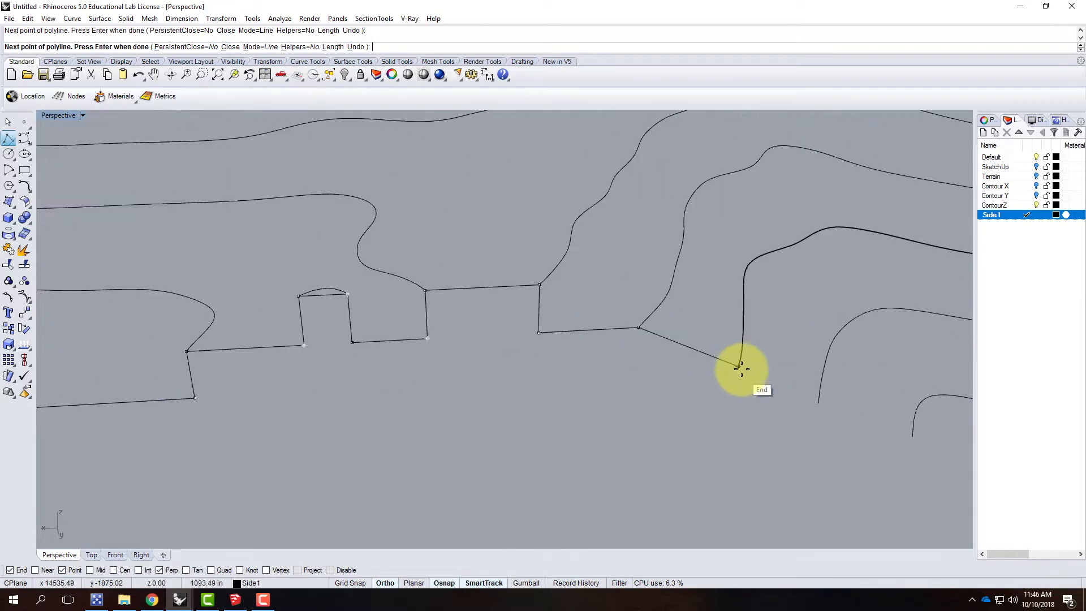
{"action": "left_click", "coordinate": [636, 366]}
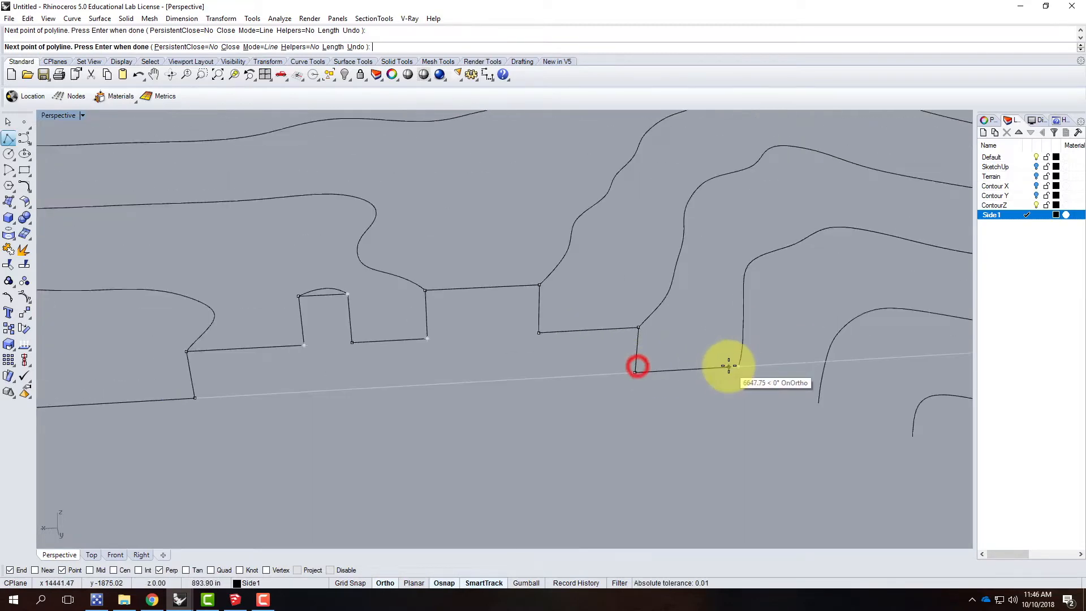
{"action": "left_click", "coordinate": [739, 366]}
Step: Continue the polyline down two more steps to the near end of the next low contour
{"action": "scroll", "coordinate": [613, 351], "scroll_direction": "down", "scroll_amount": 3}
{"action": "scroll", "coordinate": [665, 358], "scroll_direction": "up", "scroll_amount": 3}
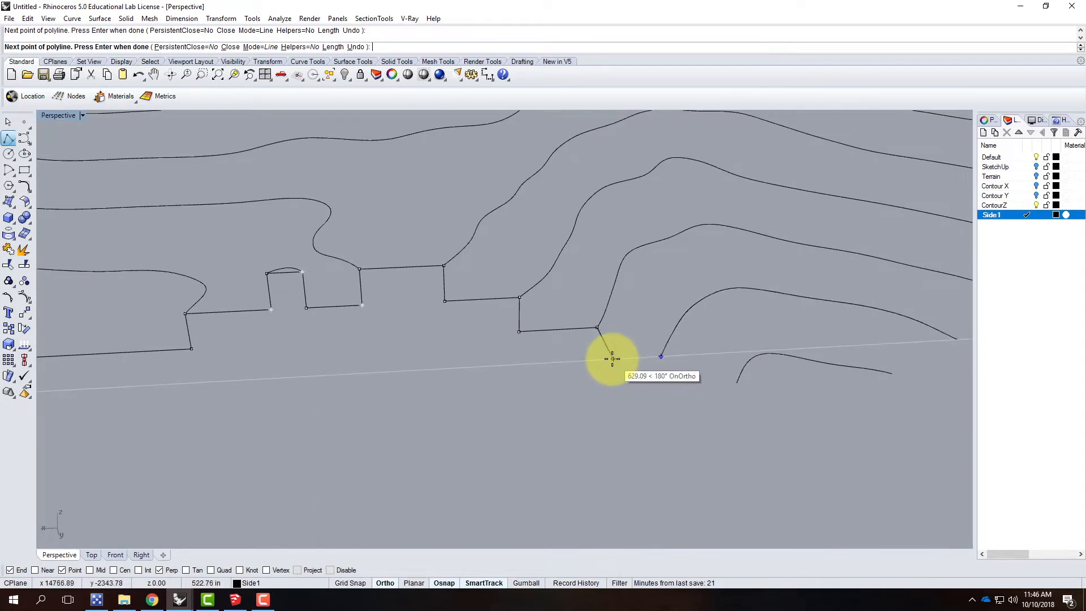
{"action": "left_click", "coordinate": [596, 359]}
{"action": "left_click", "coordinate": [661, 357]}
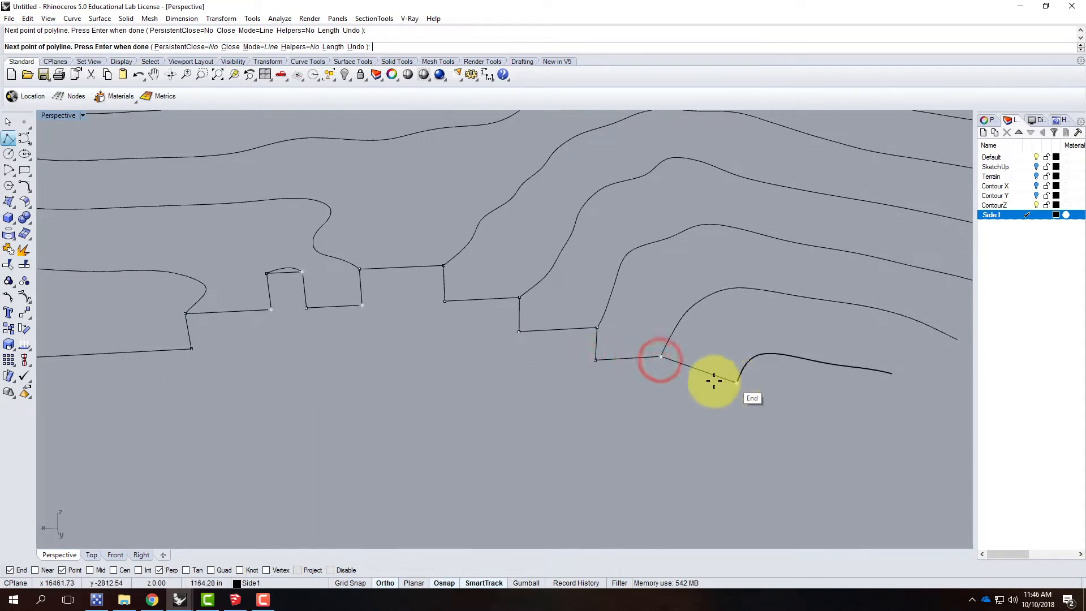
{"action": "left_click", "coordinate": [658, 387]}
{"action": "left_click", "coordinate": [737, 383]}
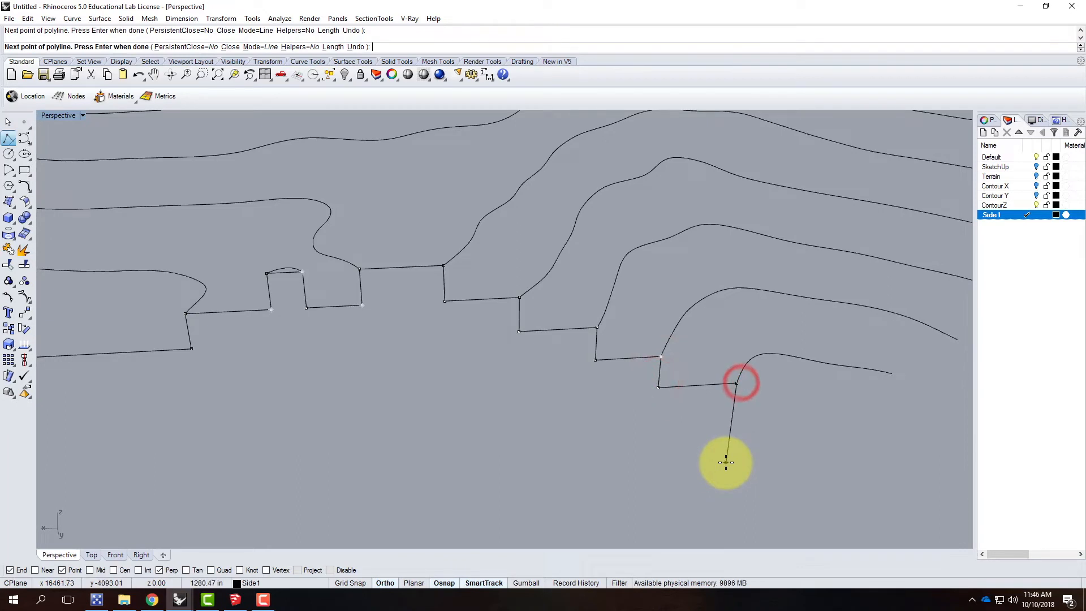
Step: Drop the polyline vertically by 39.063', run it level below the low contour's far end, and rise to that end
{"action": "type", "text": "39.06"}
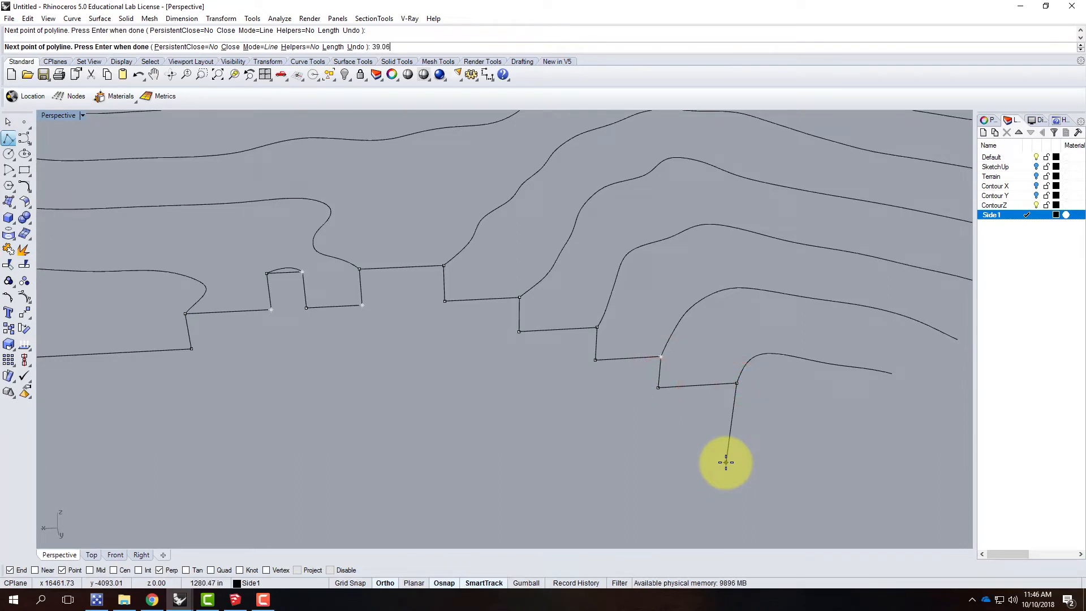
{"action": "type", "text": "3'"}
{"action": "key", "text": "Return"}
{"action": "left_click", "coordinate": [726, 462]}
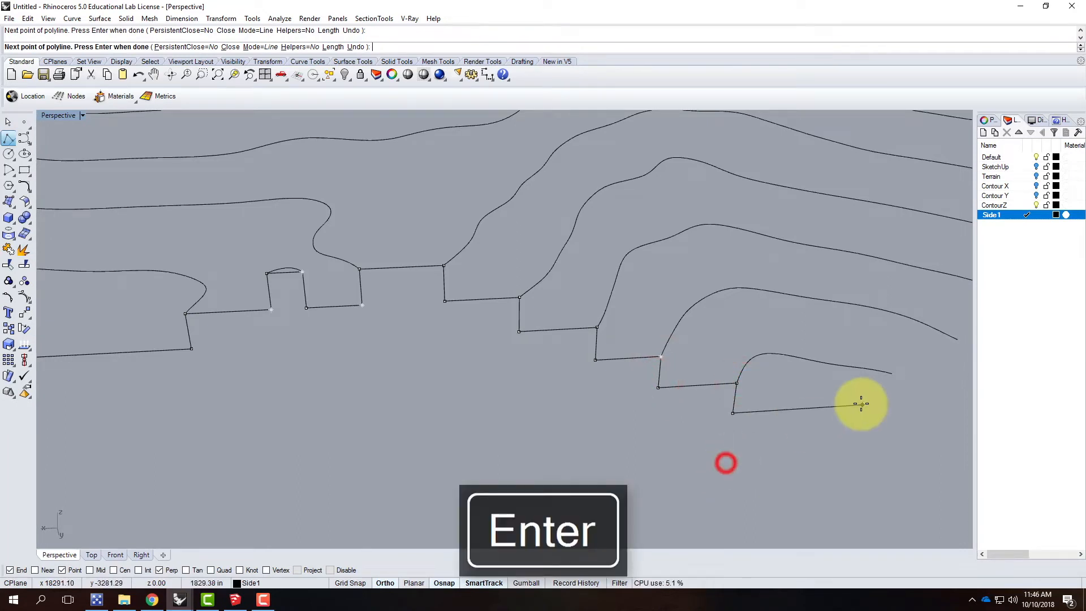
{"action": "left_click", "coordinate": [886, 401]}
{"action": "left_click", "coordinate": [891, 375]}
Step: Step the polyline up through the next two contour ends, undoing the misplaced point before the second rise
{"action": "scroll", "coordinate": [641, 394], "scroll_direction": "down", "scroll_amount": 7}
{"action": "scroll", "coordinate": [801, 375], "scroll_direction": "up", "scroll_amount": 7}
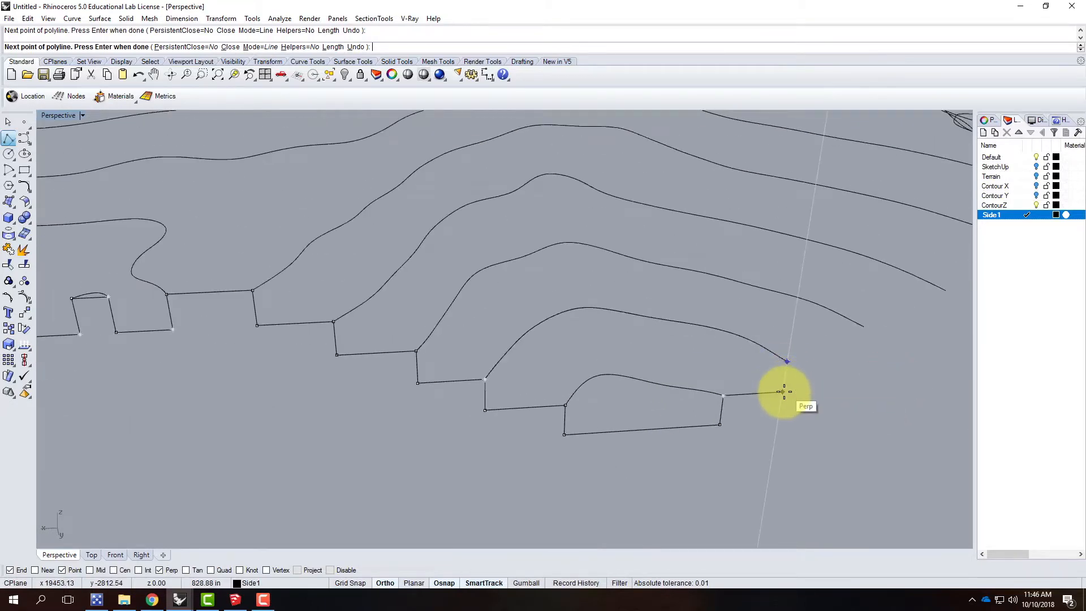
{"action": "left_click", "coordinate": [783, 393]}
{"action": "left_click", "coordinate": [788, 361]}
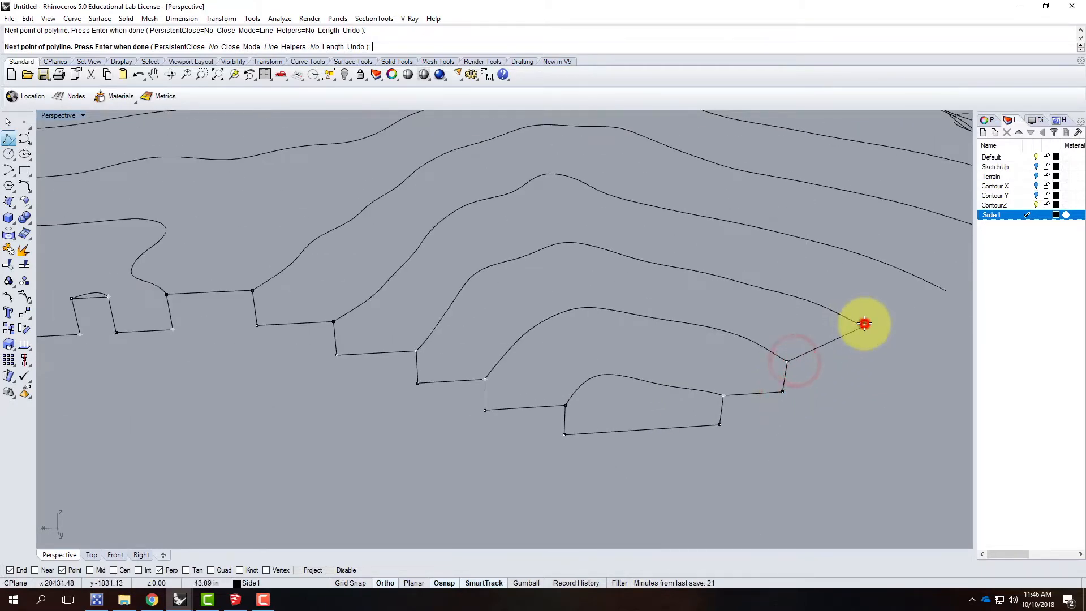
{"action": "key", "text": "ctrl+z"}
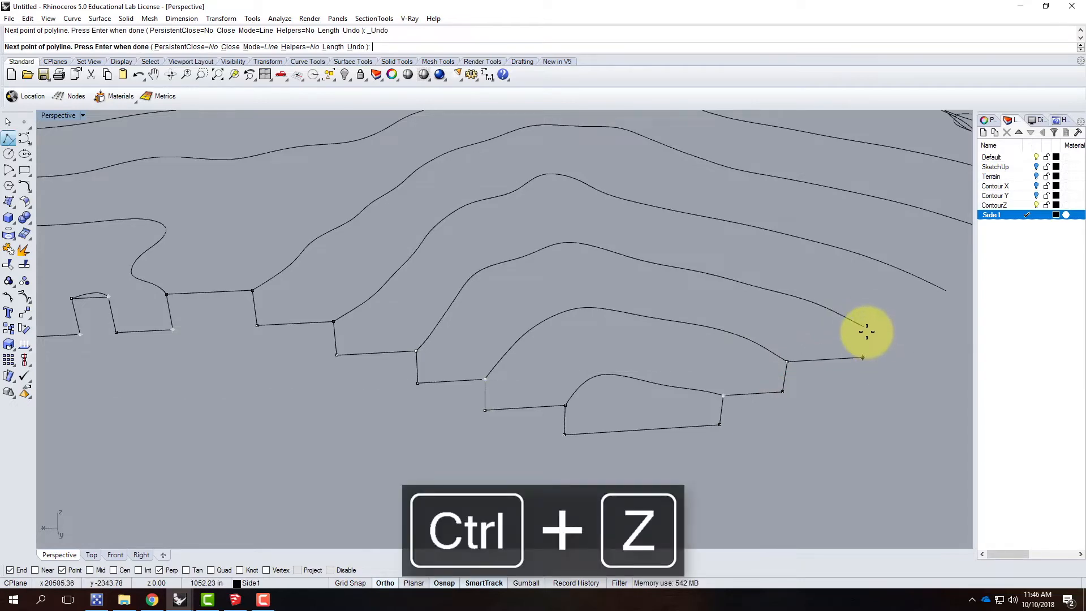
{"action": "left_click", "coordinate": [866, 331]}
Step: Continue the polyline up through two more contour ends, rising vertically after each level run
{"action": "scroll", "coordinate": [699, 339], "scroll_direction": "down", "scroll_amount": 3}
{"action": "scroll", "coordinate": [736, 328], "scroll_direction": "up", "scroll_amount": 3}
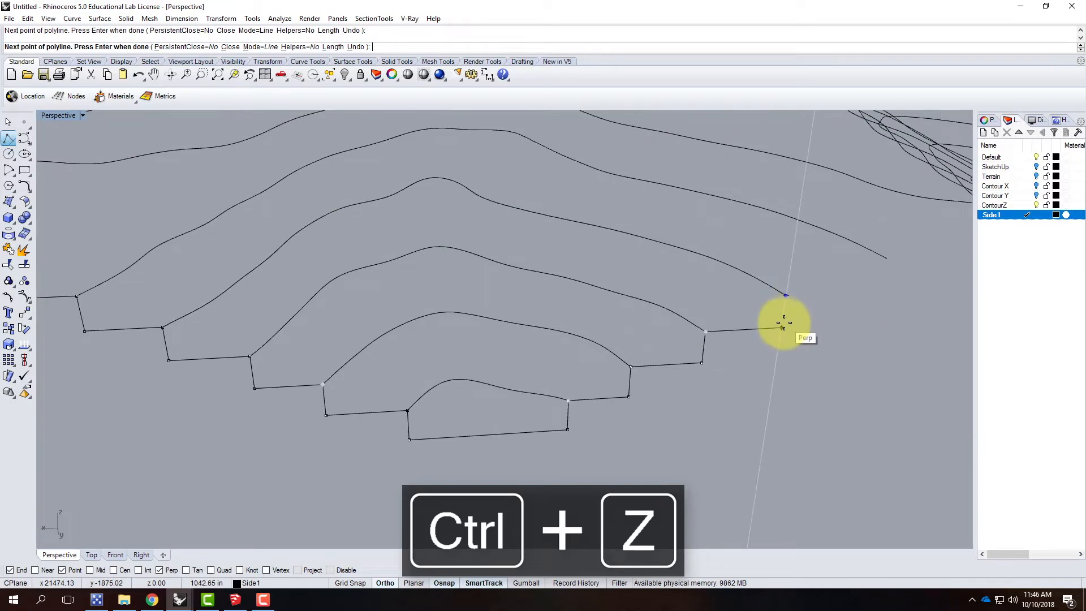
{"action": "left_click", "coordinate": [784, 325]}
{"action": "left_click", "coordinate": [791, 294]}
{"action": "scroll", "coordinate": [735, 290], "scroll_direction": "down", "scroll_amount": 3}
{"action": "scroll", "coordinate": [728, 288], "scroll_direction": "up", "scroll_amount": 2}
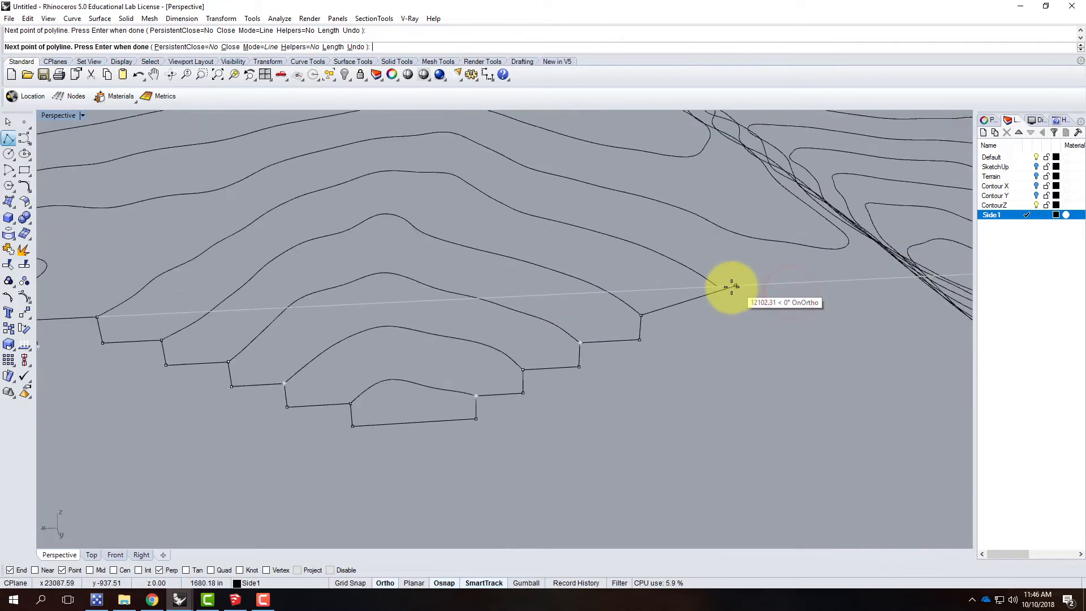
{"action": "left_click", "coordinate": [718, 310]}
{"action": "left_click", "coordinate": [722, 288]}
Step: Run the polyline level across the wide gap to the facing contour end, and step it down to the adjacent contour end
{"action": "scroll", "coordinate": [598, 293], "scroll_direction": "down", "scroll_amount": 5}
{"action": "right_click_drag", "start_coordinate": [787, 300], "coordinate": [698, 354]}
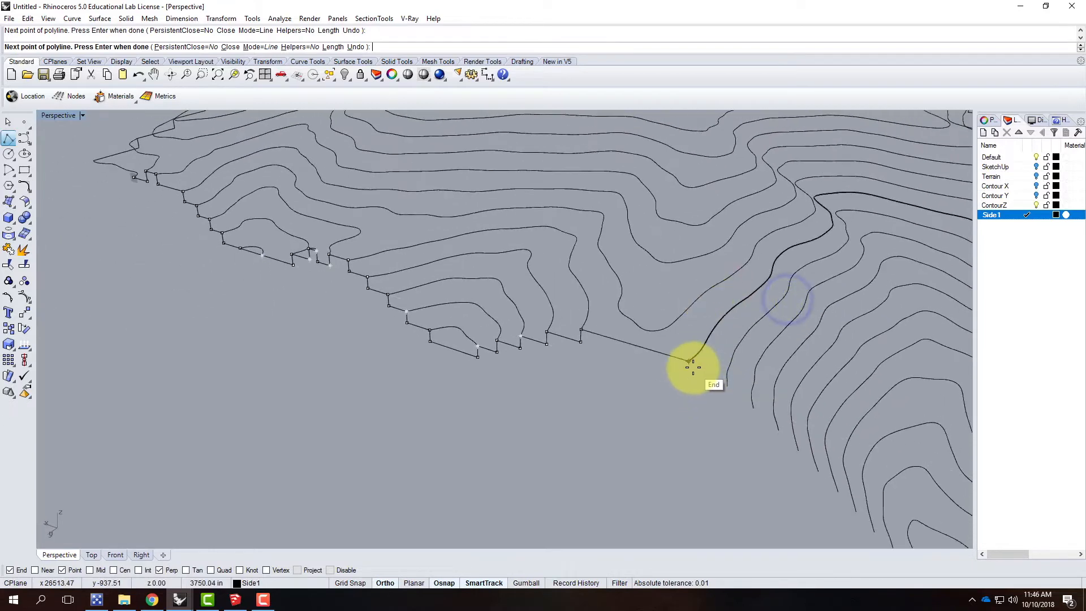
{"action": "left_click", "coordinate": [690, 361]}
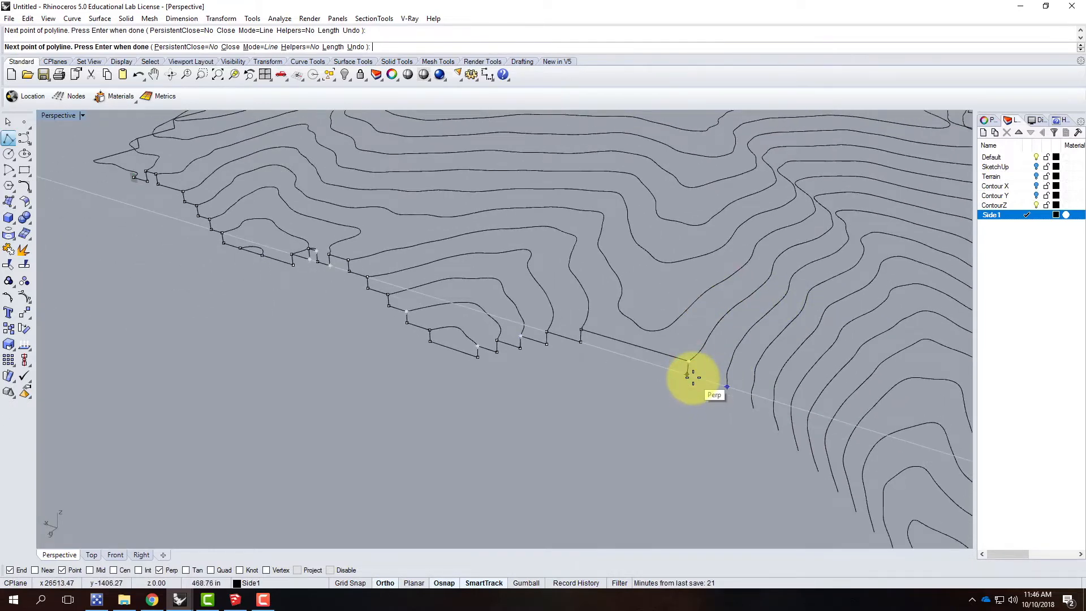
{"action": "left_click", "coordinate": [692, 377]}
{"action": "left_click", "coordinate": [727, 384]}
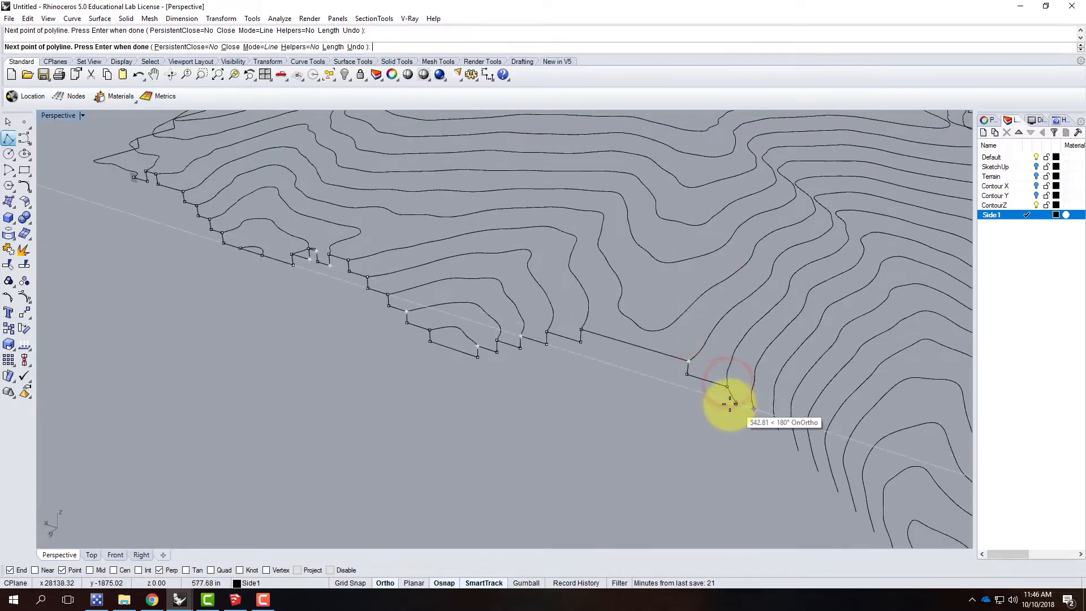
Step: Step the polyline down through the next three contour ends on the far slope
{"action": "left_click", "coordinate": [728, 403]}
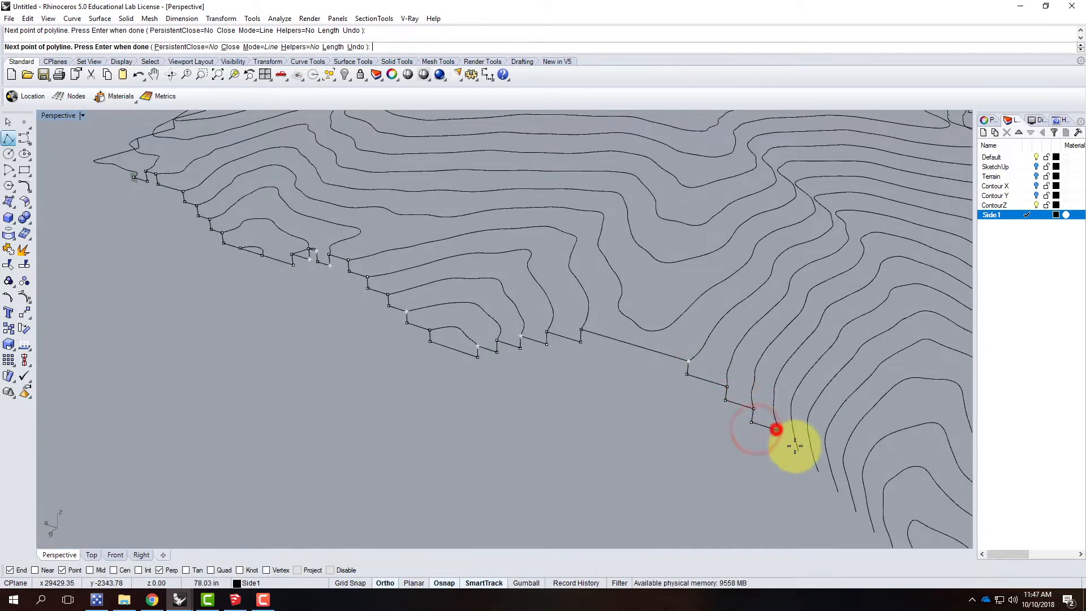
{"action": "left_click", "coordinate": [783, 449]}
{"action": "left_click", "coordinate": [803, 450]}
{"action": "scroll", "coordinate": [625, 294], "scroll_direction": "down", "scroll_amount": 3}
{"action": "scroll", "coordinate": [727, 371], "scroll_direction": "up", "scroll_amount": 4}
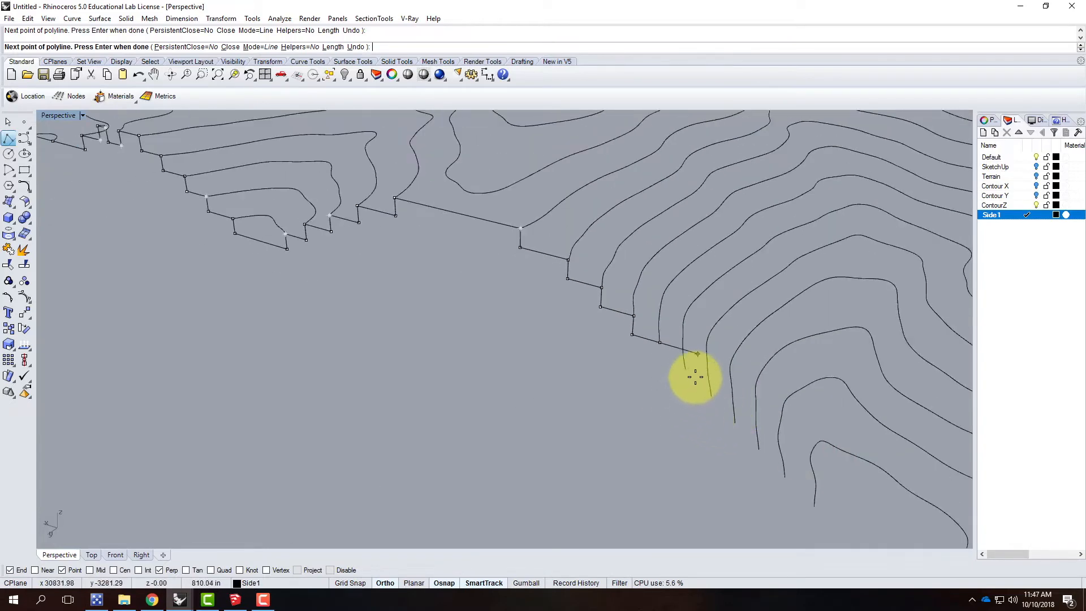
Step: Step the polyline down through three more contour ends on the slope, dropping vertically before each level run
{"action": "left_click", "coordinate": [658, 361]}
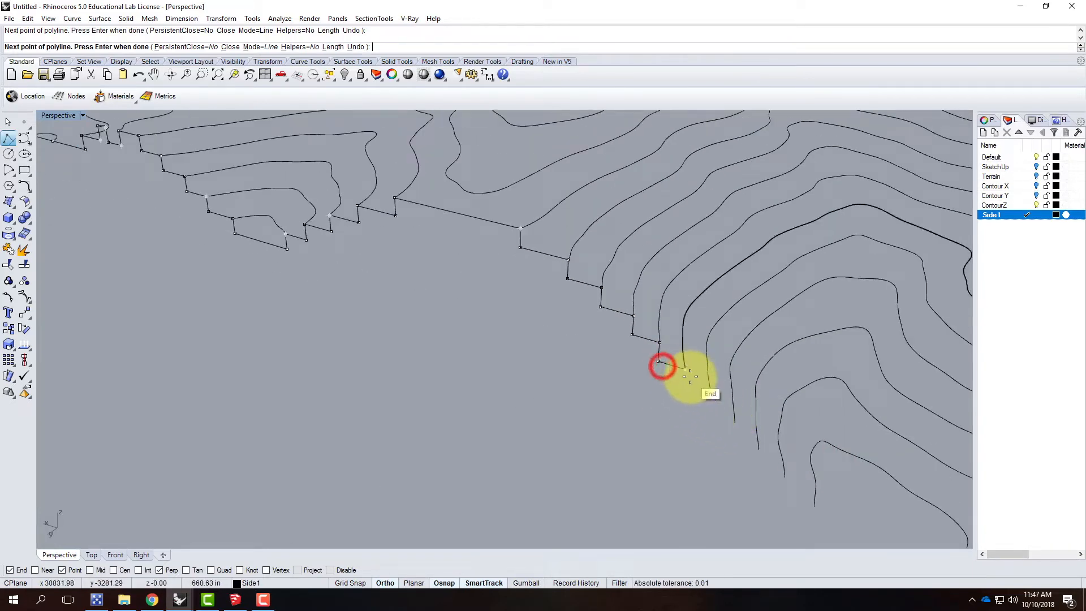
{"action": "left_click", "coordinate": [685, 369]}
{"action": "left_click", "coordinate": [683, 387]}
{"action": "left_click", "coordinate": [711, 396]}
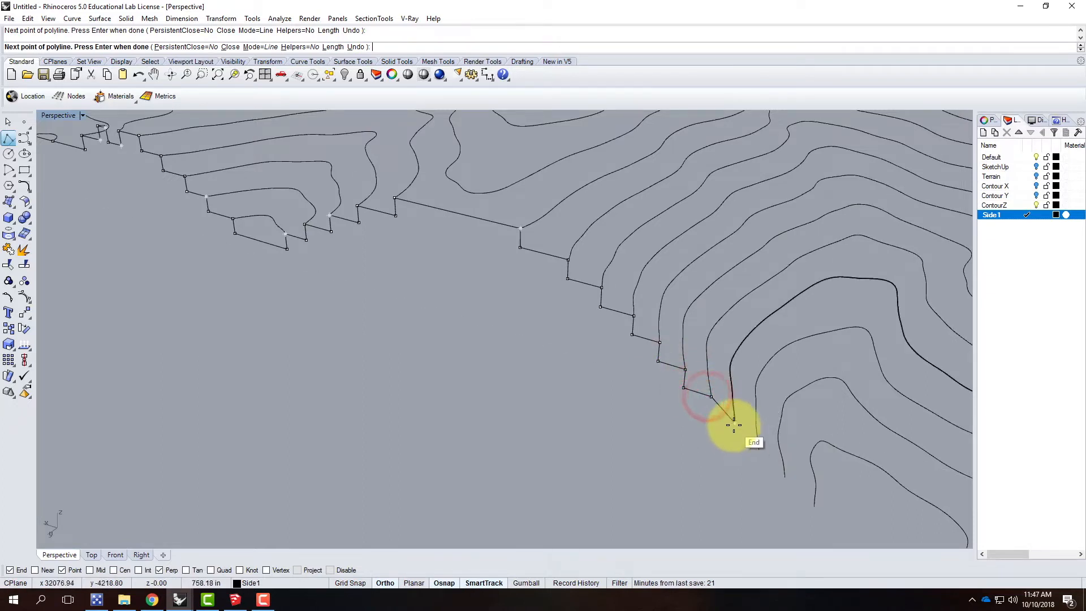
{"action": "left_click", "coordinate": [709, 415]}
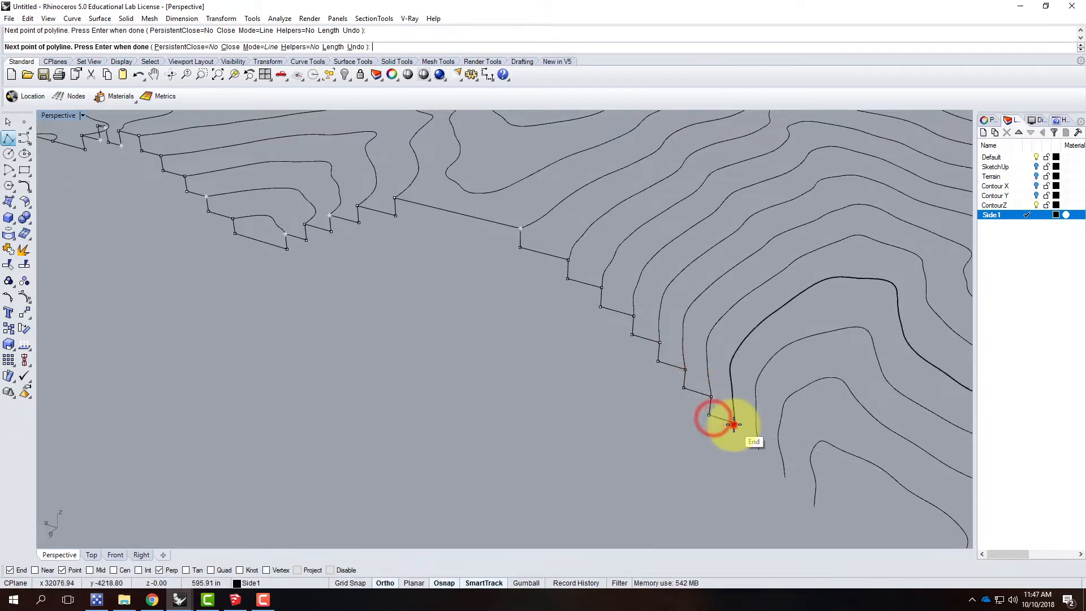
{"action": "left_click", "coordinate": [735, 423]}
Step: Continue stepping the polyline down through the remaining three contour ends to the lowest one on this slope
{"action": "left_click", "coordinate": [734, 441]}
{"action": "left_click", "coordinate": [758, 451]}
{"action": "left_click", "coordinate": [757, 467]}
{"action": "left_click", "coordinate": [784, 477]}
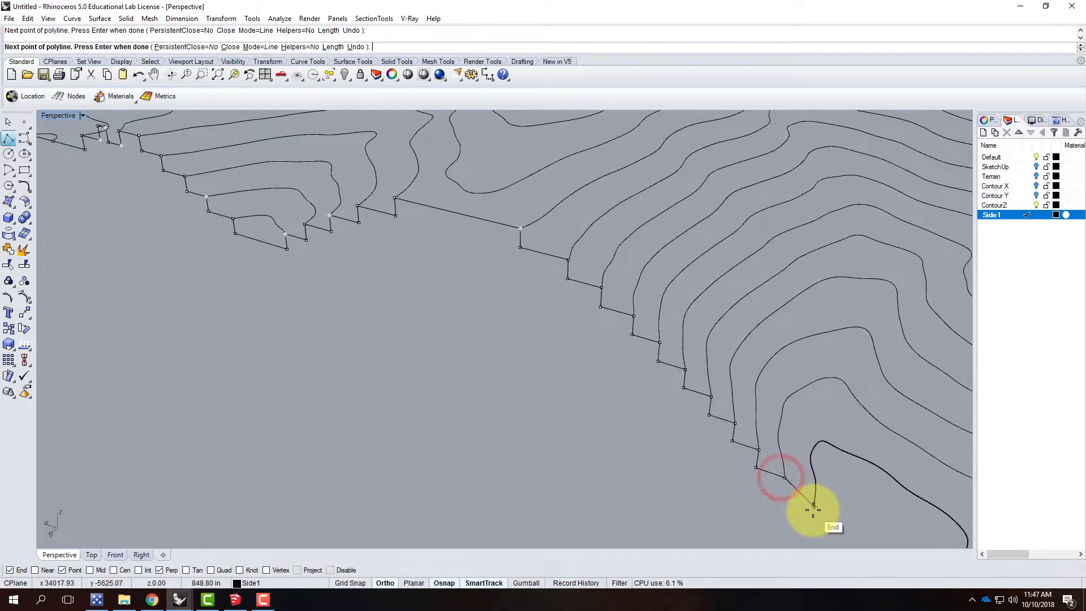
{"action": "left_click", "coordinate": [788, 498]}
{"action": "left_click", "coordinate": [813, 504]}
Step: Drop the polyline 39.063' vertically, run it level to below the opposite end of the lowest contour, and rise to that end
{"action": "scroll", "coordinate": [729, 408], "scroll_direction": "down", "scroll_amount": 2}
{"action": "scroll", "coordinate": [729, 408], "scroll_direction": "down", "scroll_amount": 3}
{"action": "scroll", "coordinate": [769, 461], "scroll_direction": "up", "scroll_amount": 3}
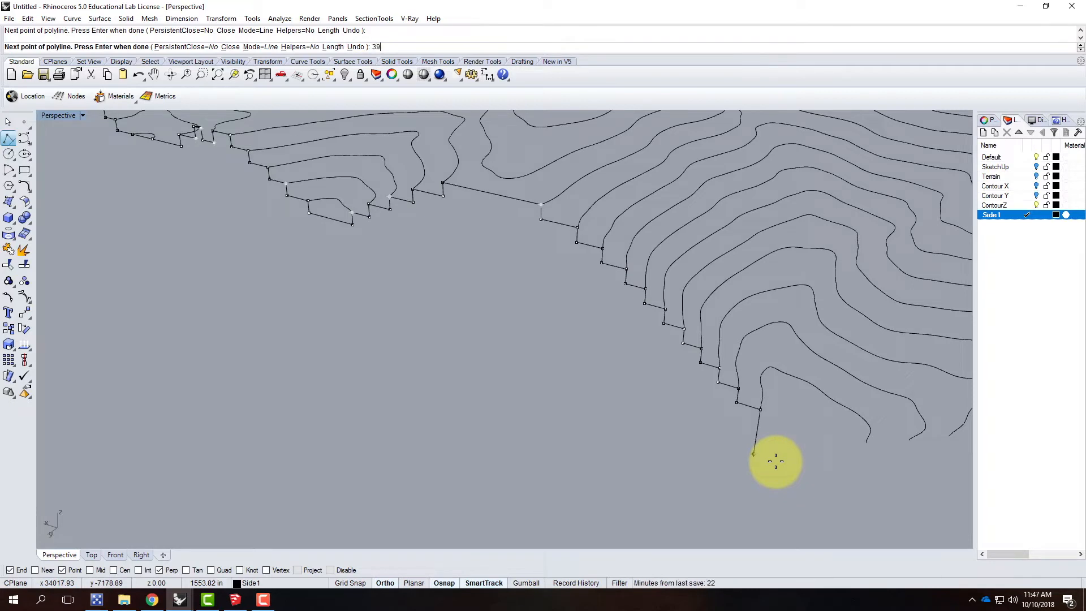
{"action": "key", "text": "Return"}
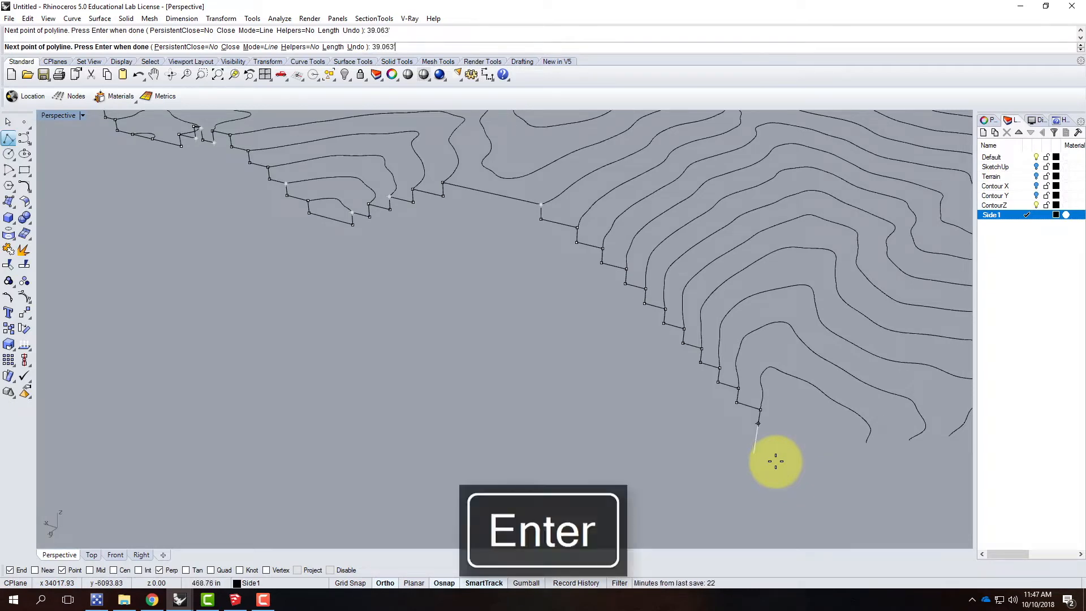
{"action": "left_click", "coordinate": [684, 465]}
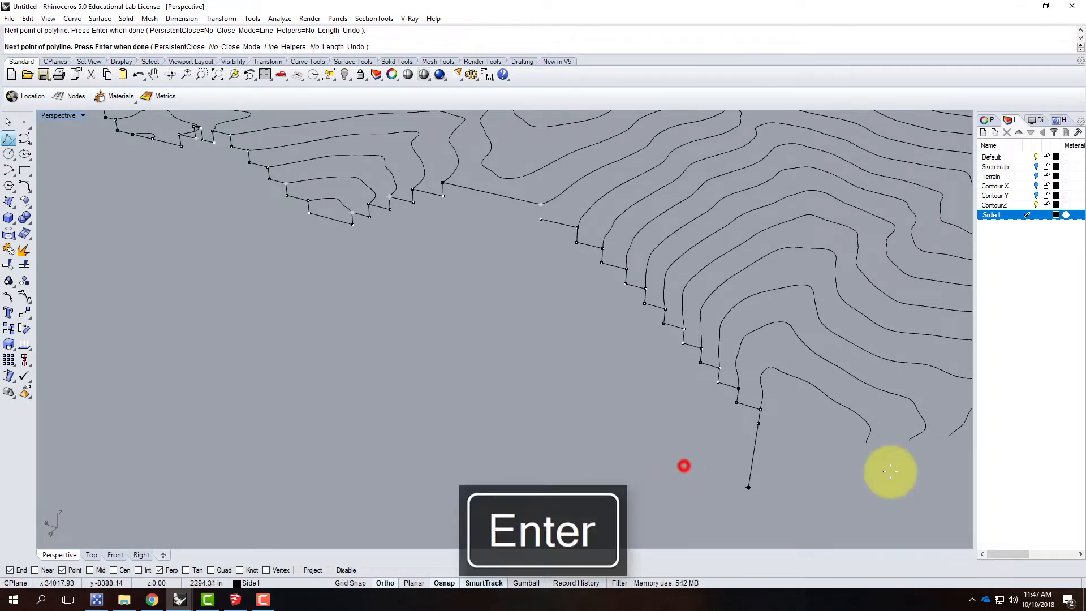
{"action": "left_click", "coordinate": [863, 456]}
{"action": "left_click", "coordinate": [866, 443]}
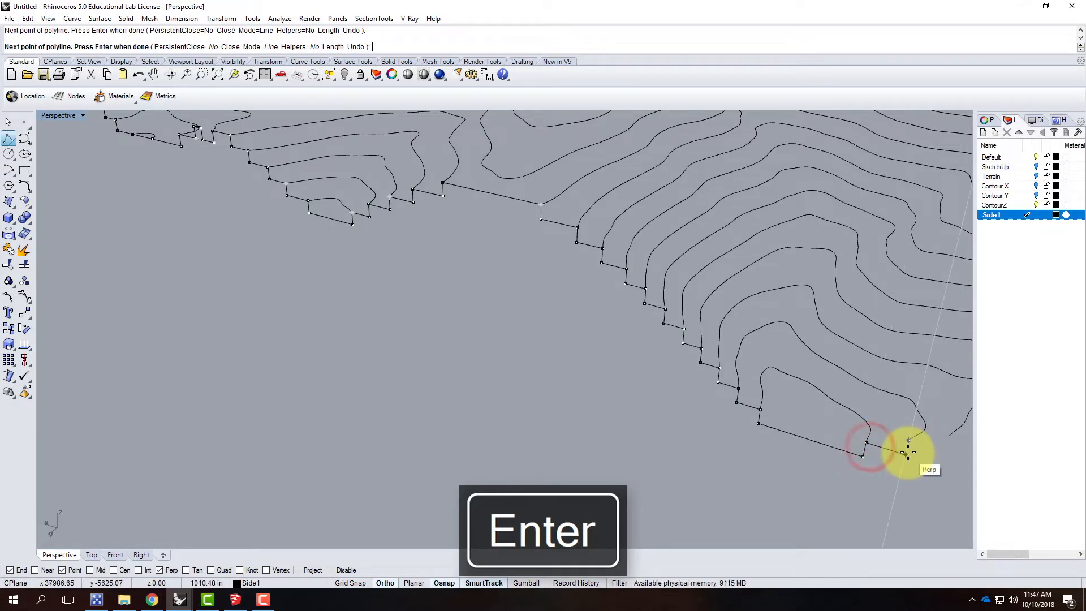
Step: Step the polyline up through the next four contour ends, rising vertically after each level run
{"action": "mouse_move", "coordinate": [912, 439]}
{"action": "right_mouse_down"}
{"action": "mouse_move", "coordinate": [807, 436]}
{"action": "mouse_move", "coordinate": [907, 451]}
{"action": "right_mouse_up"}
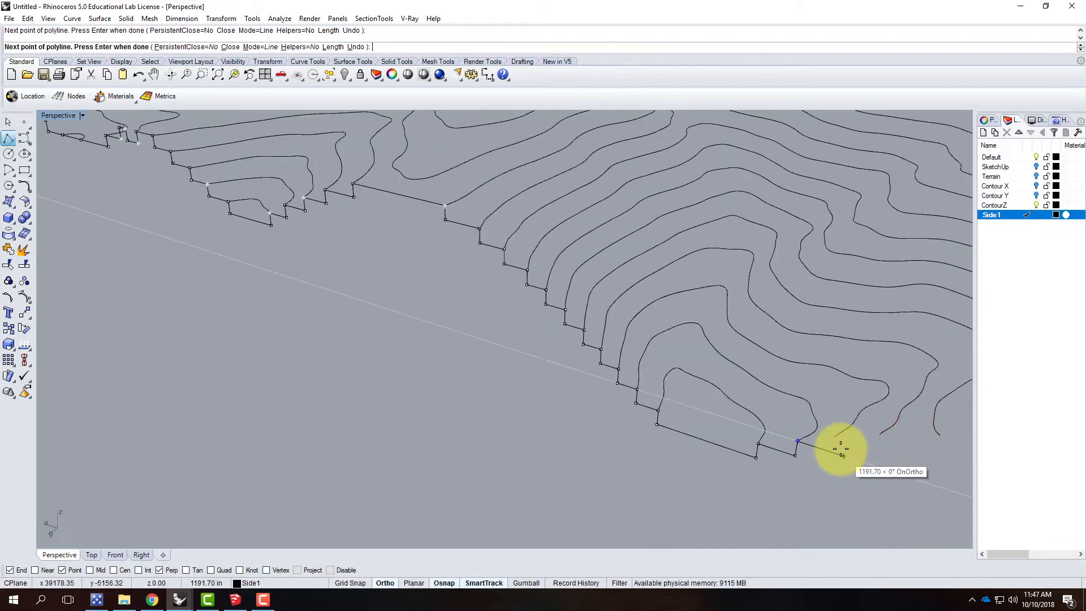
{"action": "left_click", "coordinate": [832, 452]}
{"action": "left_click", "coordinate": [834, 437]}
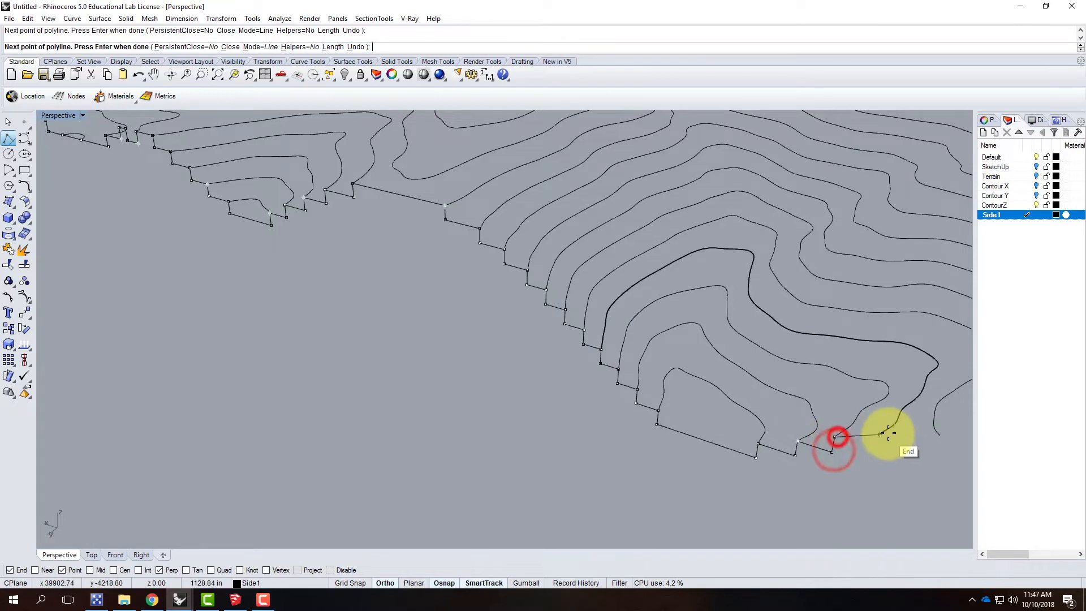
{"action": "mouse_move", "coordinate": [877, 441]}
{"action": "right_mouse_down"}
{"action": "mouse_move", "coordinate": [799, 432]}
{"action": "mouse_move", "coordinate": [881, 431]}
{"action": "right_mouse_up"}
{"action": "scroll", "coordinate": [881, 431], "scroll_direction": "up", "scroll_amount": 4}
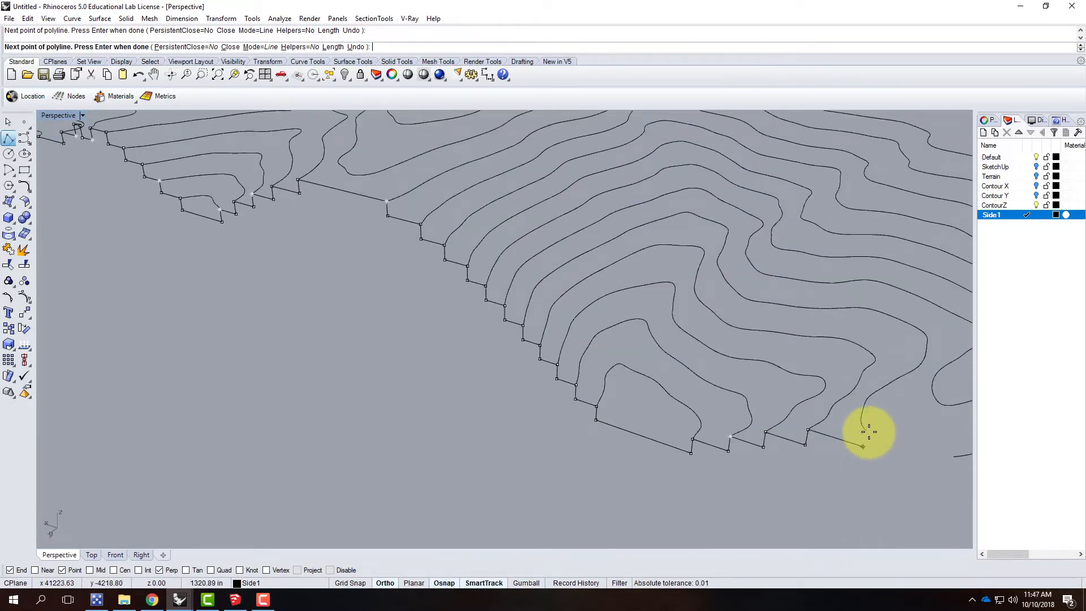
{"action": "left_click", "coordinate": [862, 446]}
{"action": "left_click", "coordinate": [871, 435]}
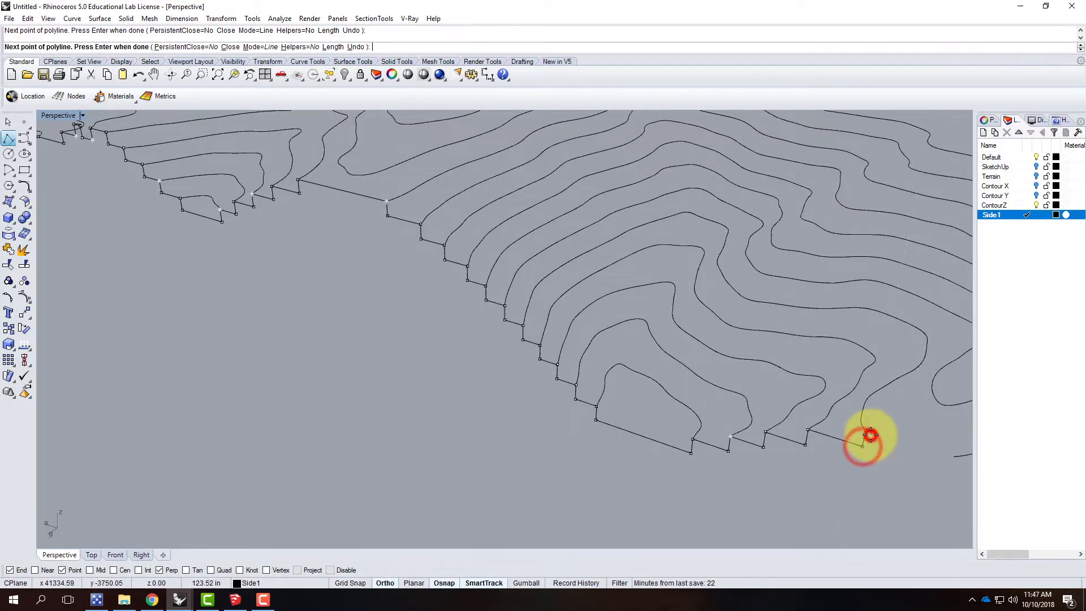
Step: Run the polyline level to the facing contour end, step it down through the last two contour ends, and finish it
{"action": "scroll", "coordinate": [807, 432], "scroll_direction": "down", "scroll_amount": 7}
{"action": "left_click", "coordinate": [861, 445]}
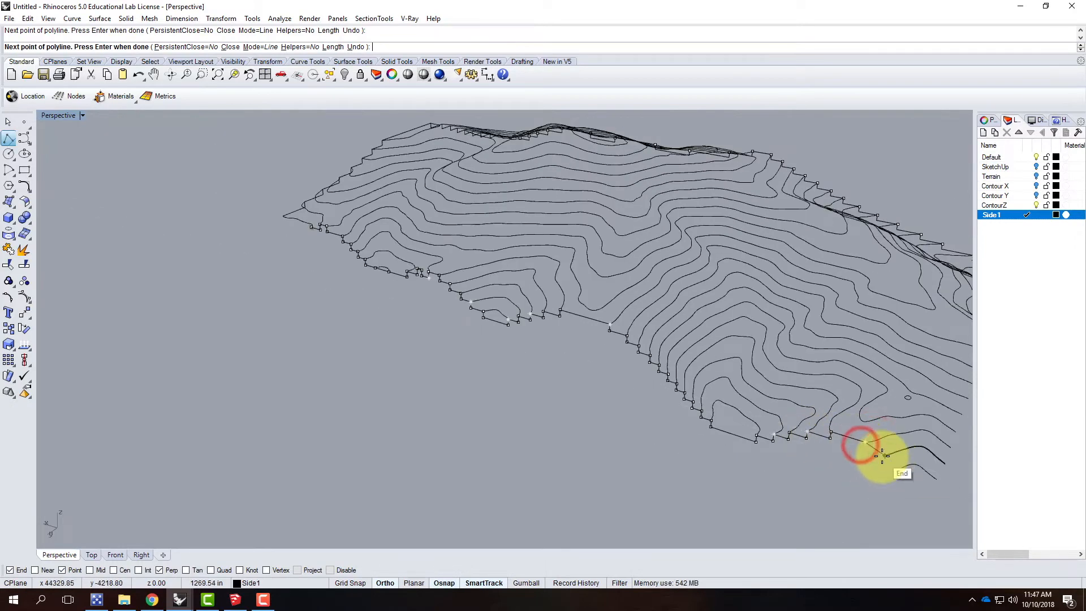
{"action": "left_click", "coordinate": [866, 453]}
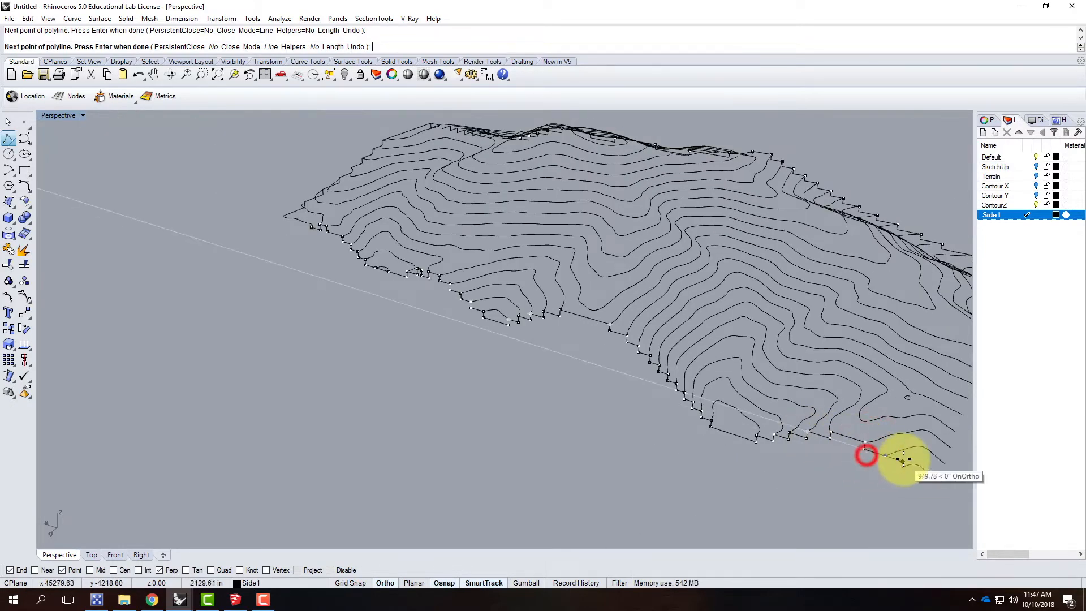
{"action": "left_click", "coordinate": [885, 456]}
{"action": "scroll", "coordinate": [902, 470], "scroll_direction": "up", "scroll_amount": 7}
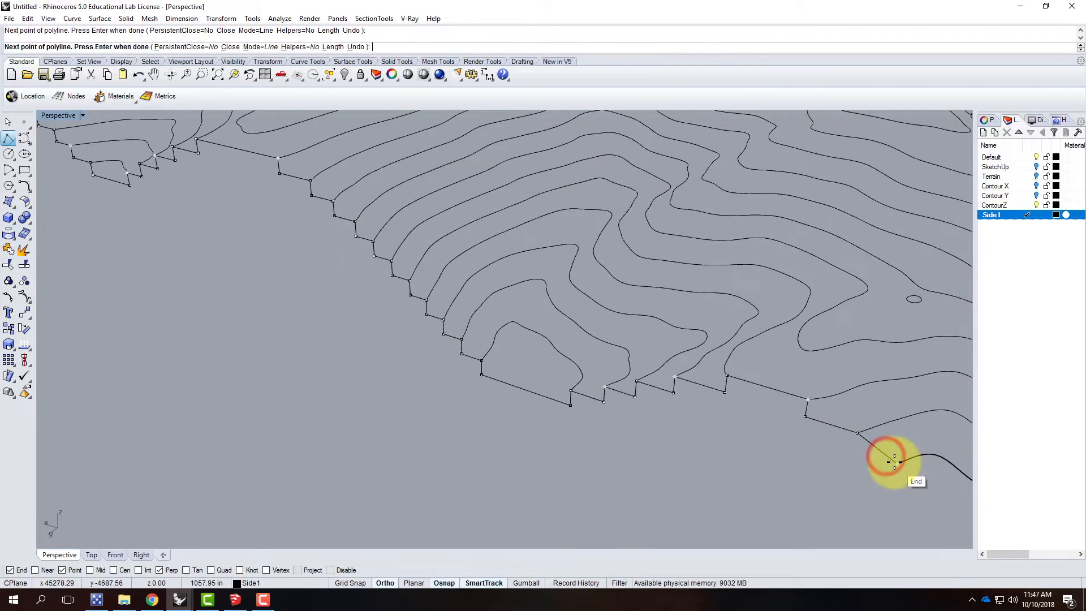
{"action": "left_click", "coordinate": [853, 450]}
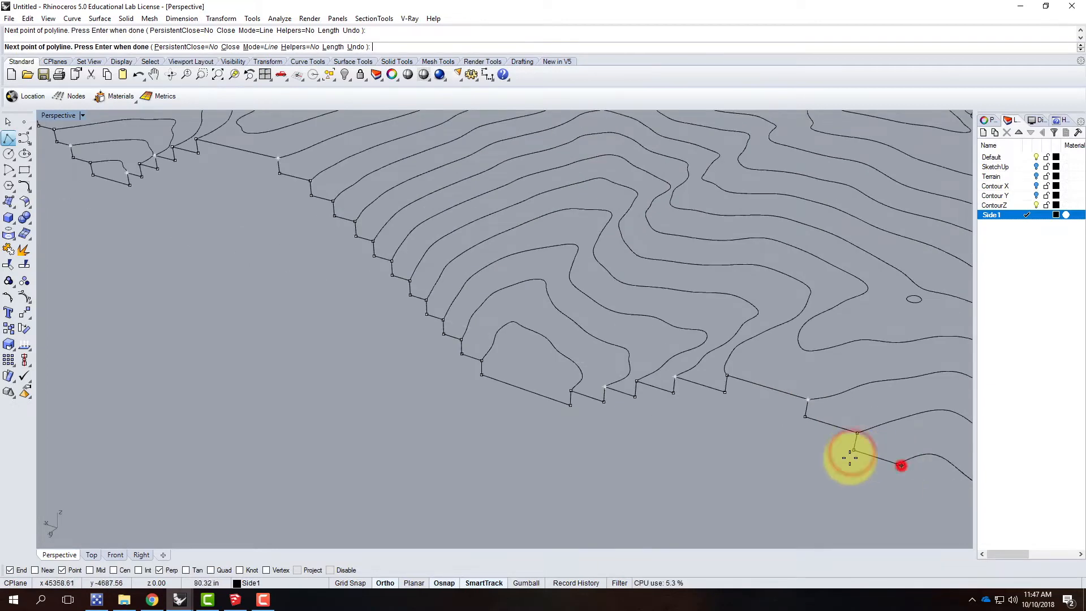
{"action": "left_click", "coordinate": [897, 464]}
{"action": "scroll", "coordinate": [737, 443], "scroll_direction": "down", "scroll_amount": 6}
{"action": "key", "text": "Return"}
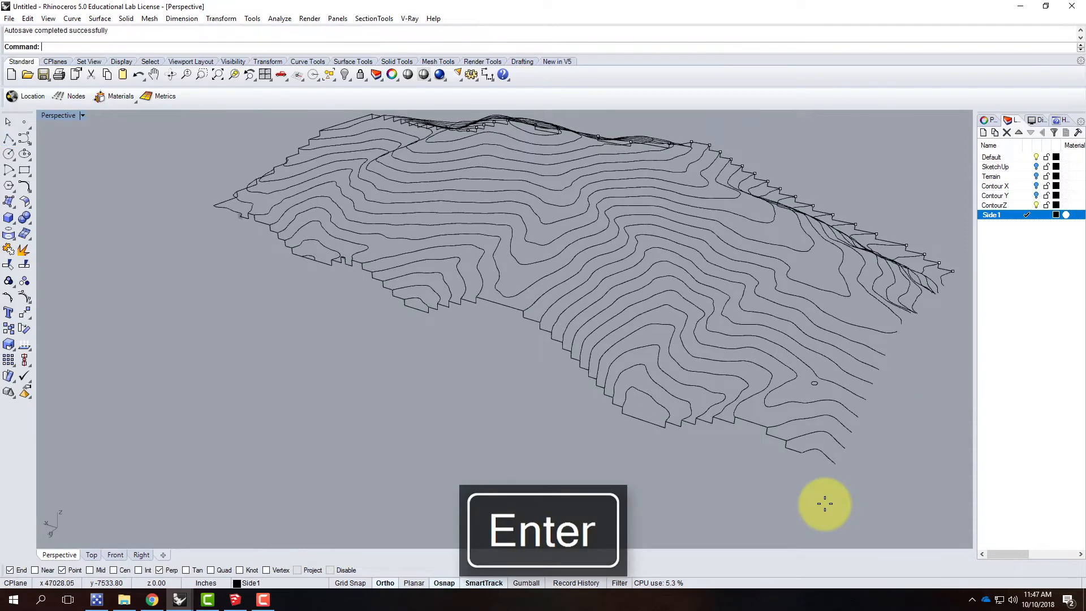
Step: Orbit to the terrain side without a profile and reset the Perspective construction plane to World Top
{"action": "scroll", "coordinate": [730, 385], "scroll_direction": "down", "scroll_amount": 3}
{"action": "right_click_drag", "start_coordinate": [807, 396], "coordinate": [727, 395]}
{"action": "left_click", "coordinate": [83, 115]}
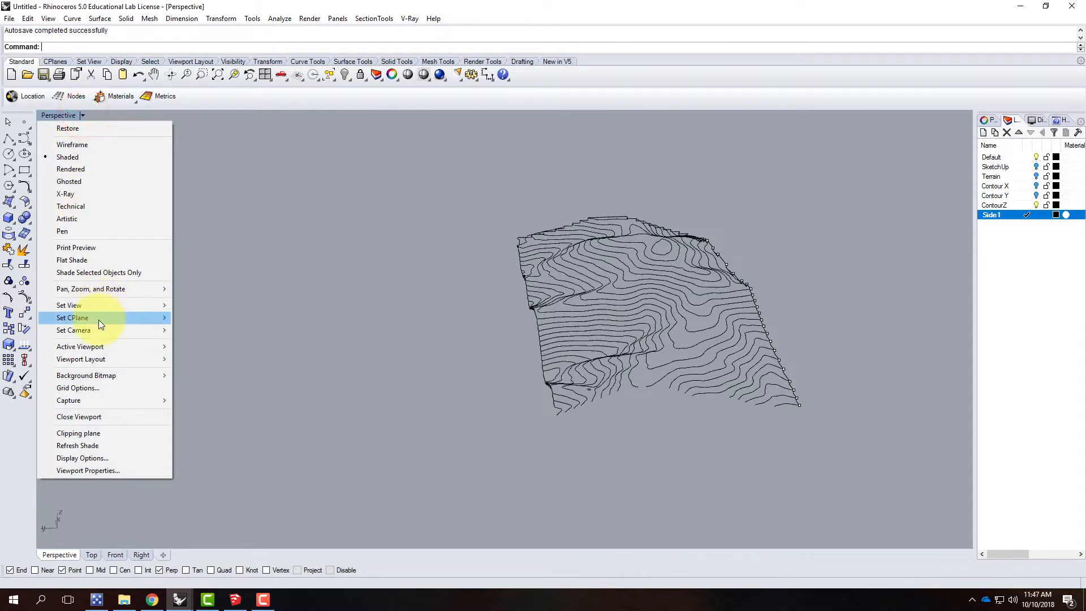
{"action": "mouse_move", "coordinate": [99, 320]}
{"action": "left_click", "coordinate": [213, 492]}
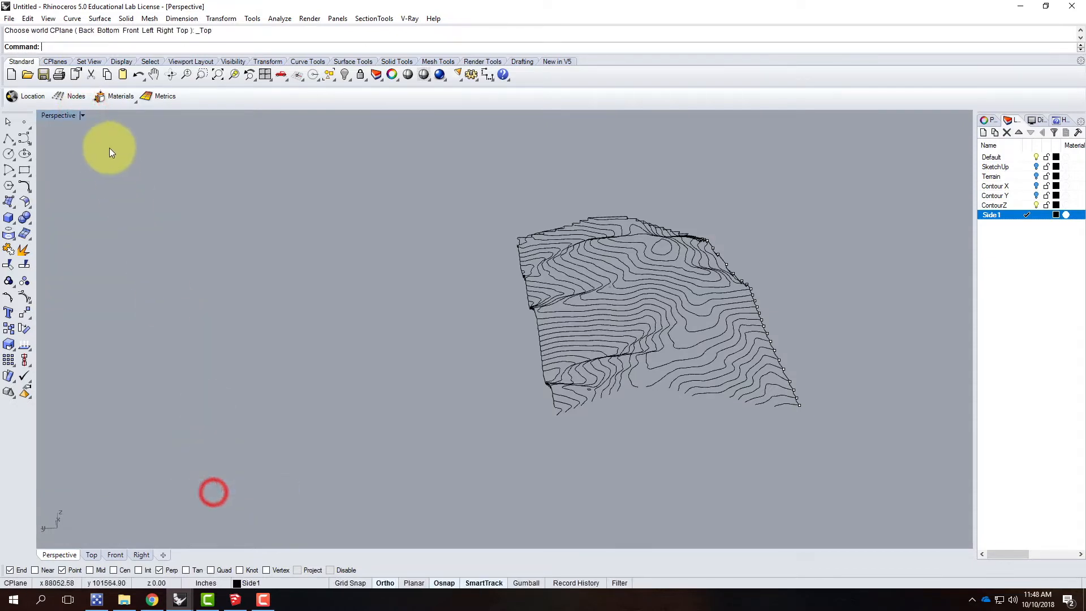
Step: Set a vertical 3-point construction plane along the open side, with its origin at the second contour end from the corner
{"action": "left_click", "coordinate": [83, 115]}
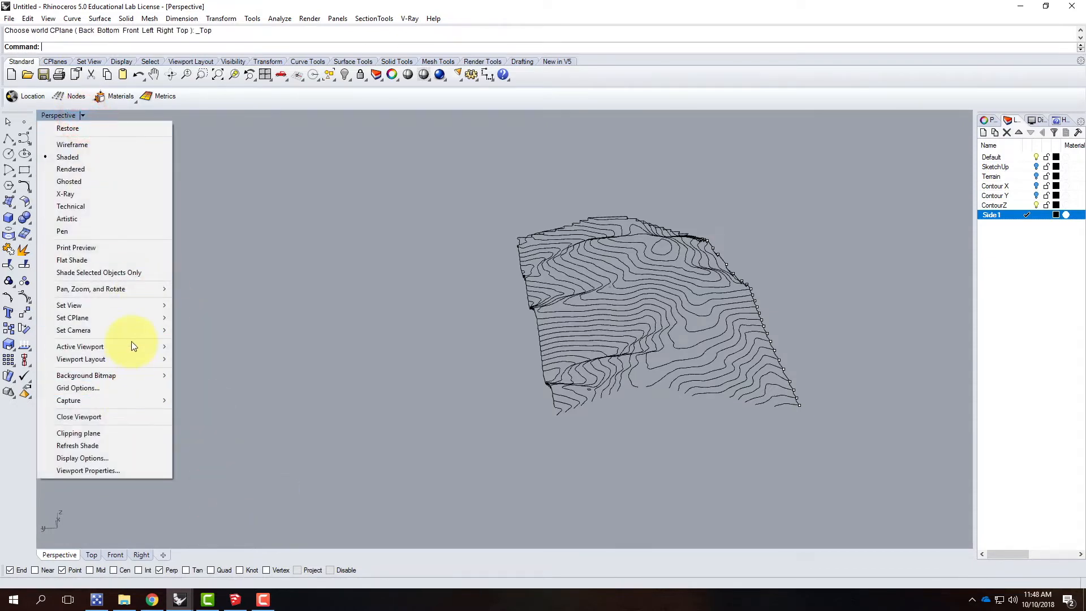
{"action": "mouse_move", "coordinate": [121, 316]}
{"action": "left_click", "coordinate": [207, 399]}
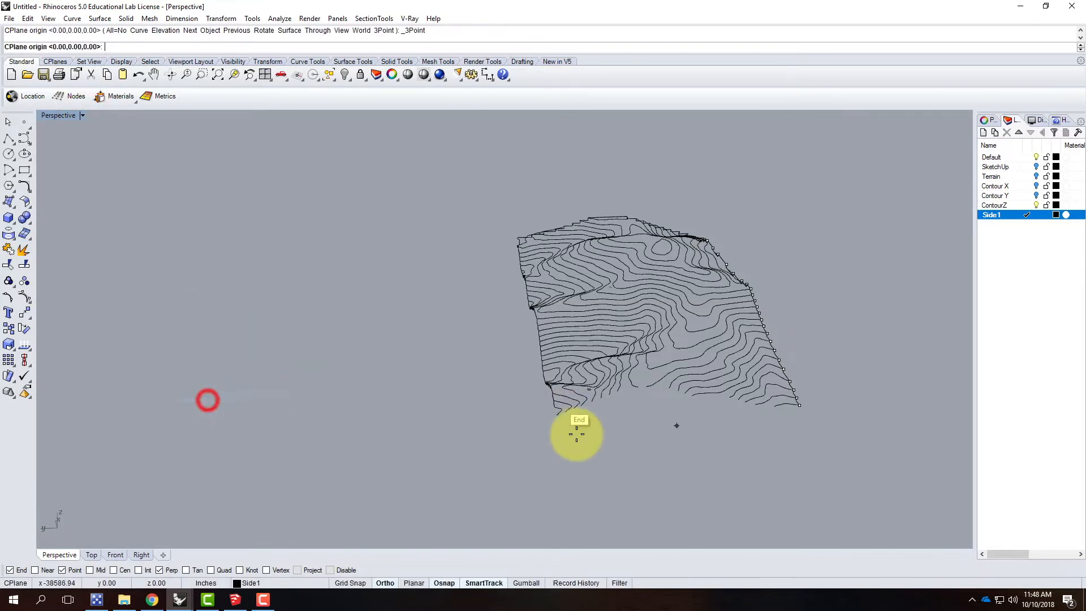
{"action": "scroll", "coordinate": [572, 407], "scroll_direction": "up", "scroll_amount": 5}
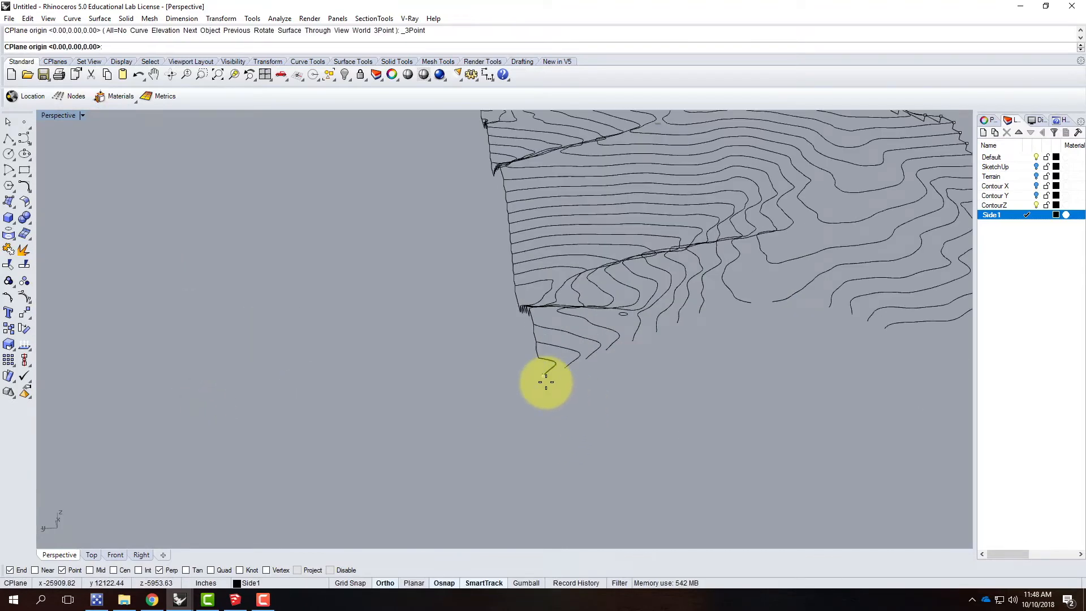
{"action": "left_click", "coordinate": [565, 368]}
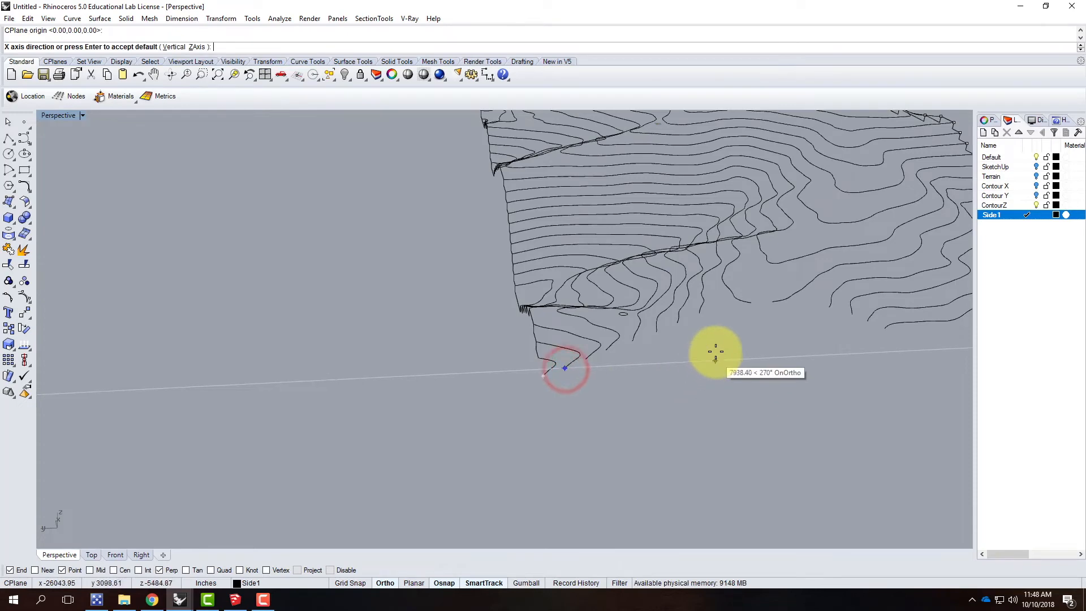
{"action": "scroll", "coordinate": [666, 381], "scroll_direction": "up", "scroll_amount": 5}
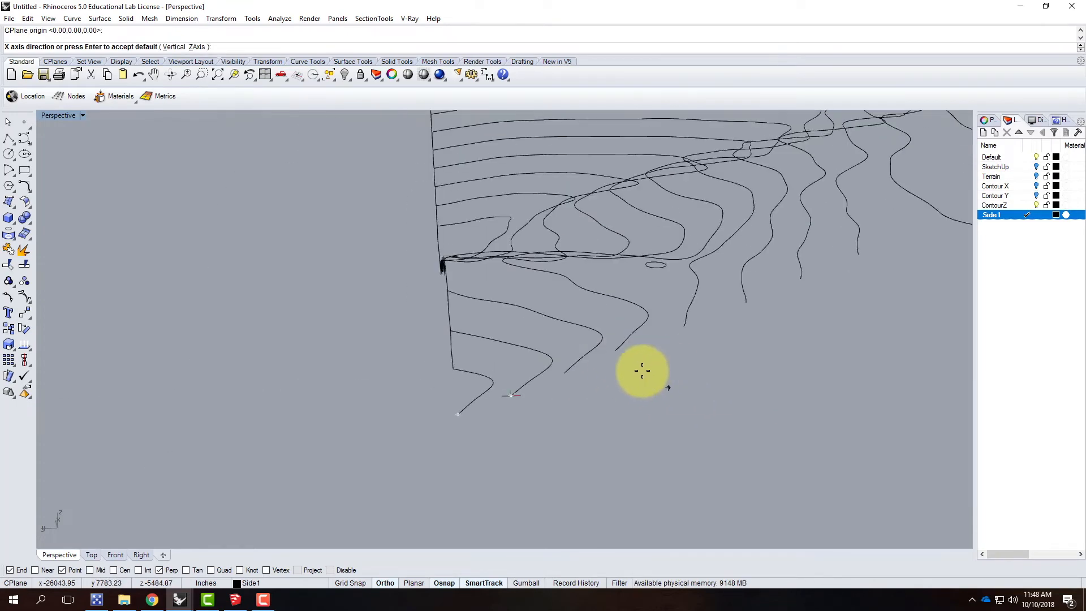
{"action": "left_click", "coordinate": [675, 414]}
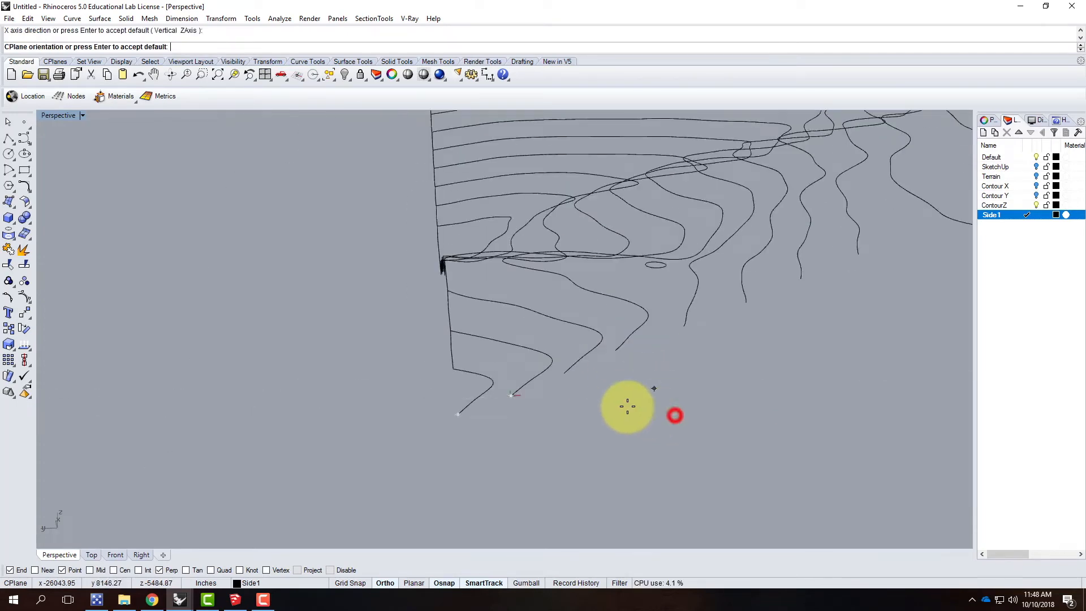
{"action": "double_click", "coordinate": [61, 116]}
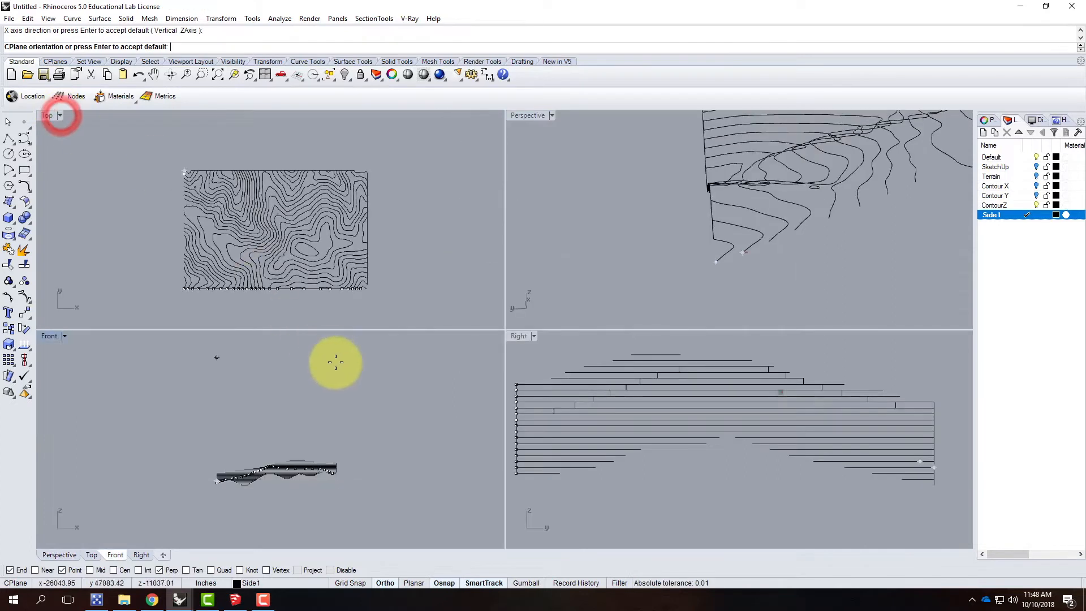
{"action": "right_click", "coordinate": [262, 375]}
{"action": "double_click", "coordinate": [531, 115]}
Step: Start a polyline at the new construction plane's origin and step it up through the next two contour ends
{"action": "left_click", "coordinate": [8, 139]}
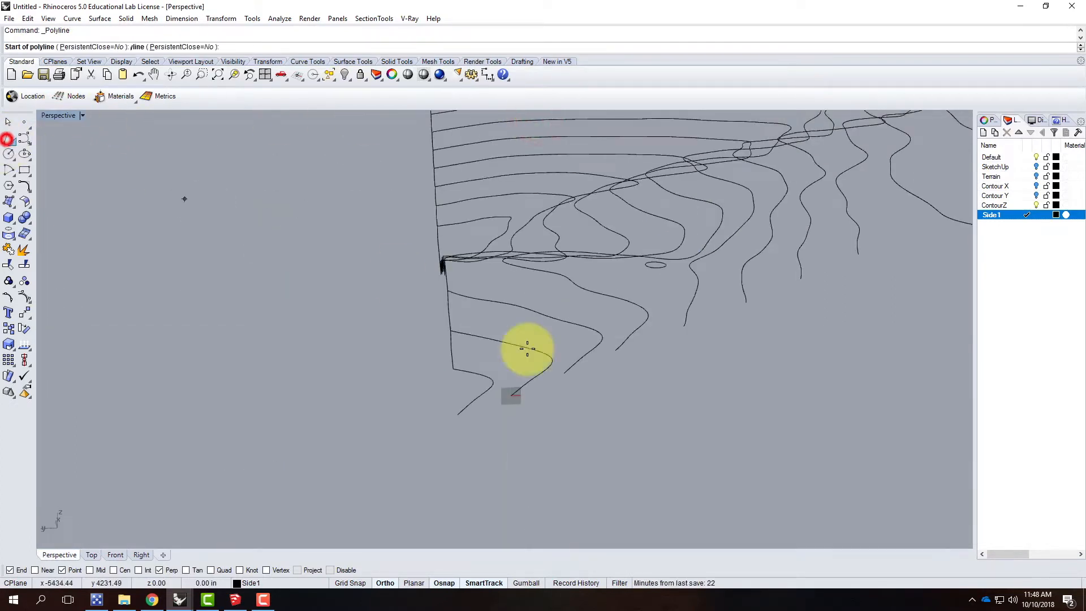
{"action": "left_click", "coordinate": [511, 395]}
{"action": "left_click", "coordinate": [564, 392]}
{"action": "left_click", "coordinate": [564, 372]}
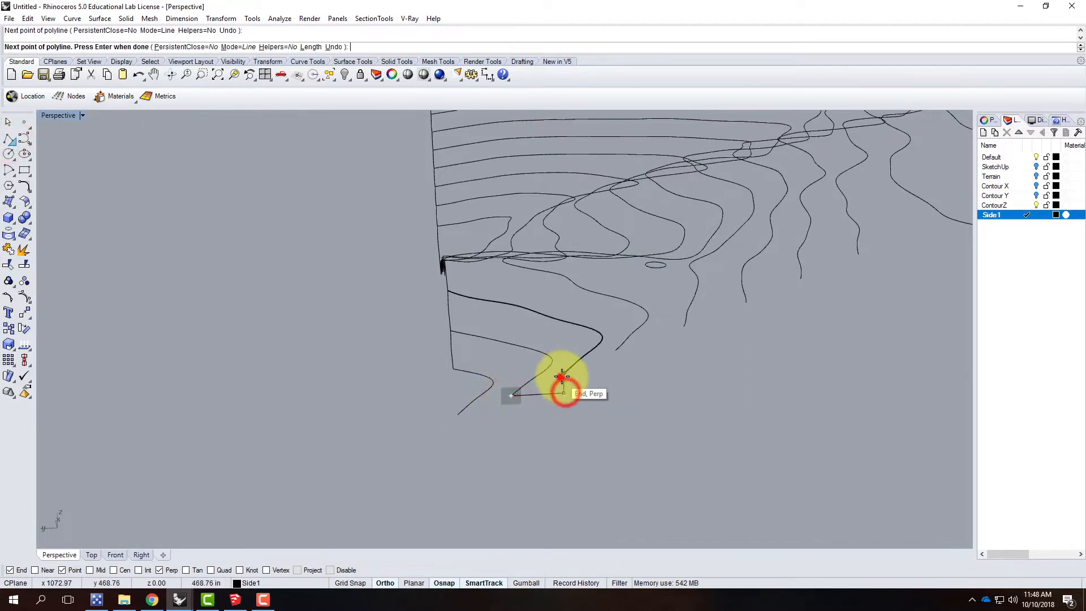
{"action": "left_click", "coordinate": [614, 370]}
{"action": "left_click", "coordinate": [615, 350]}
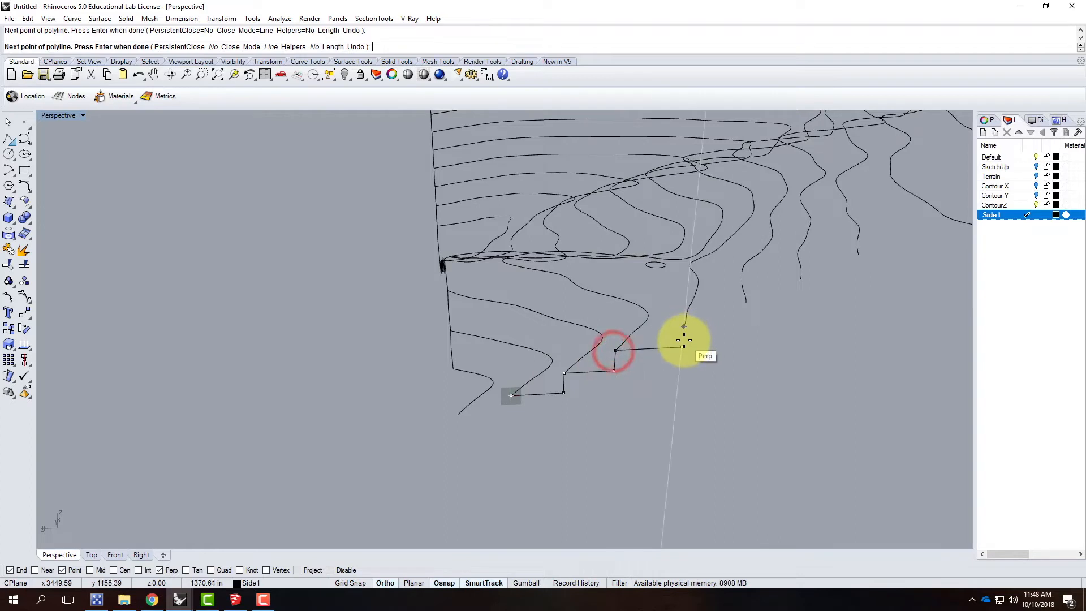
Step: Step the polyline up through three more contour ends along the open side, alternating level and vertical segments
{"action": "left_click", "coordinate": [683, 346]}
{"action": "left_click", "coordinate": [684, 326]}
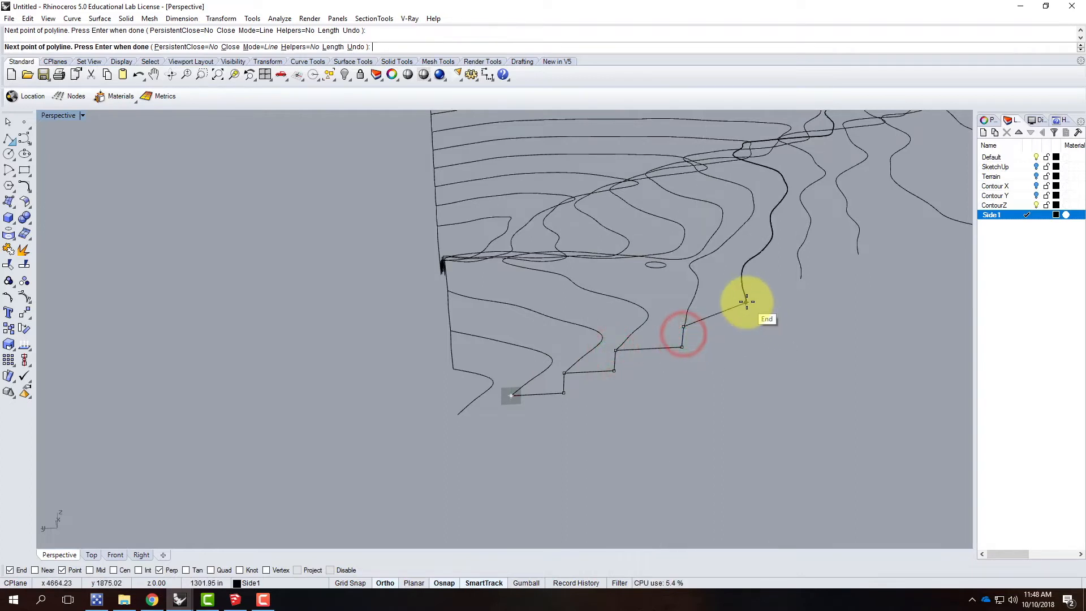
{"action": "left_click", "coordinate": [743, 323]}
{"action": "left_click", "coordinate": [745, 302]}
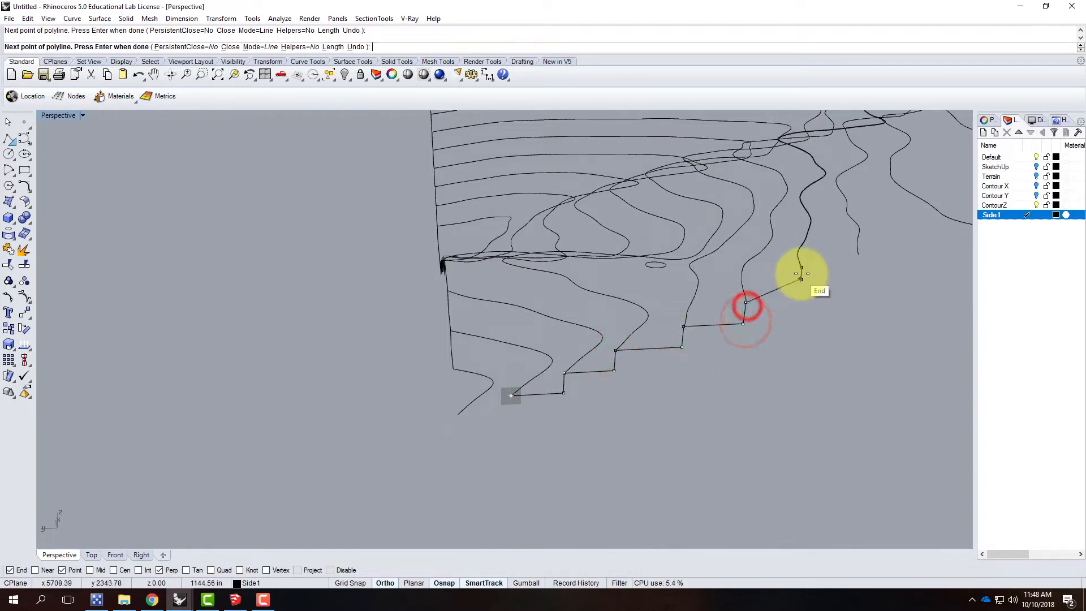
{"action": "left_click", "coordinate": [796, 300]}
{"action": "left_click", "coordinate": [800, 278]}
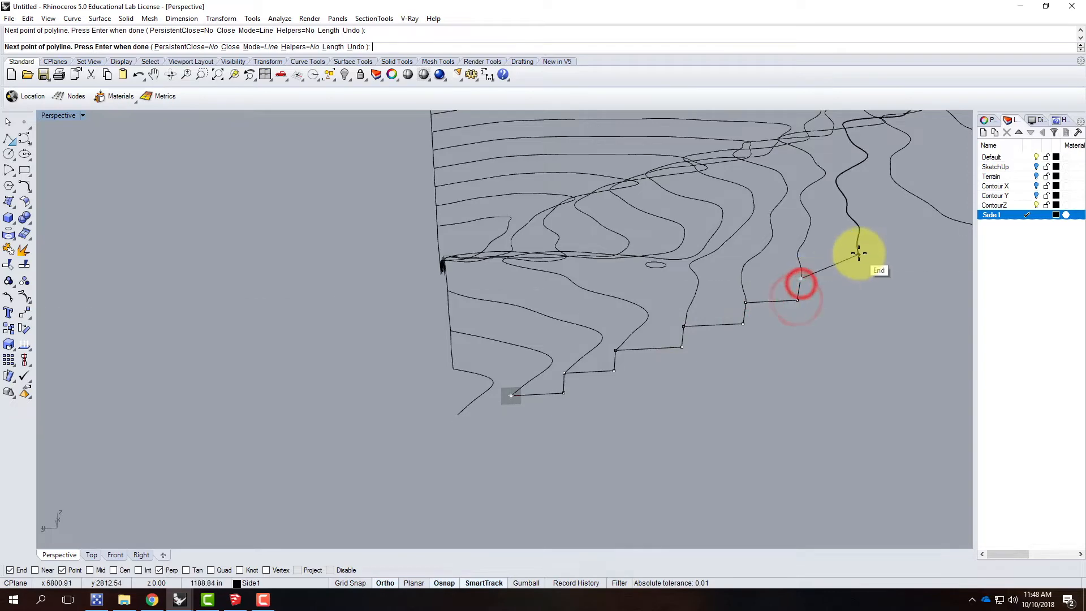
Step: Extend the stepped polyline up through another two contour ends, including the longer level run to the highest one
{"action": "left_click", "coordinate": [856, 254]}
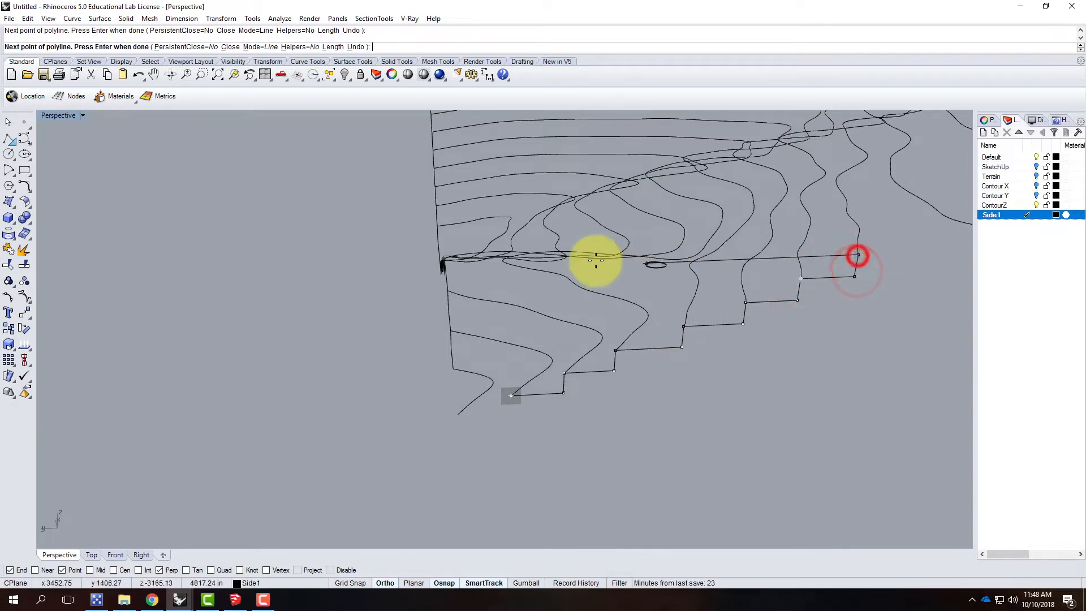
{"action": "scroll", "coordinate": [597, 261], "scroll_direction": "down", "scroll_amount": 8}
{"action": "scroll", "coordinate": [707, 262], "scroll_direction": "up", "scroll_amount": 7}
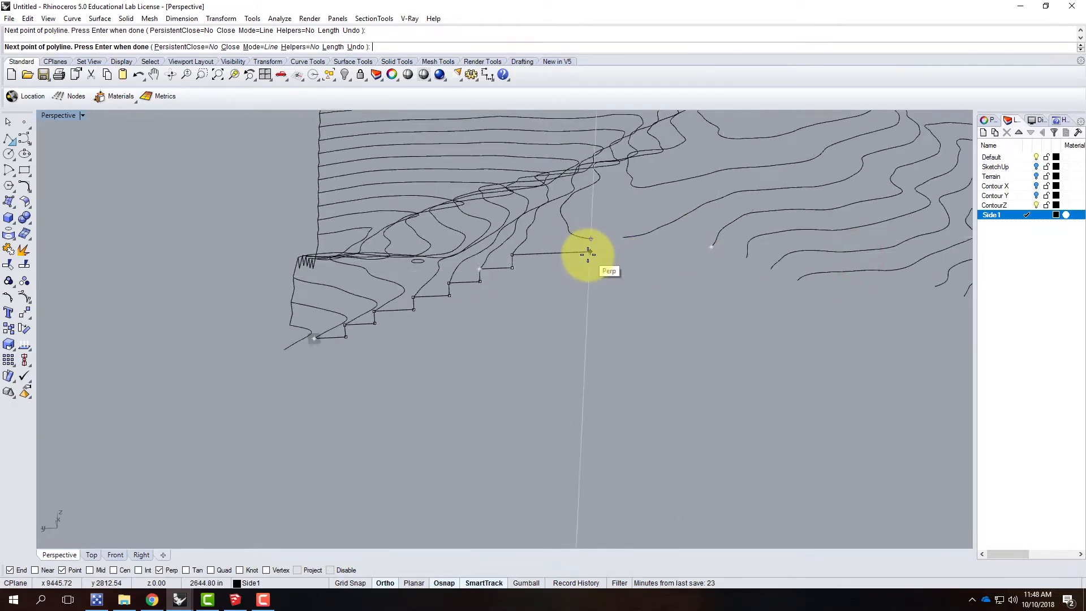
{"action": "left_click", "coordinate": [589, 253]}
{"action": "left_click", "coordinate": [590, 240]}
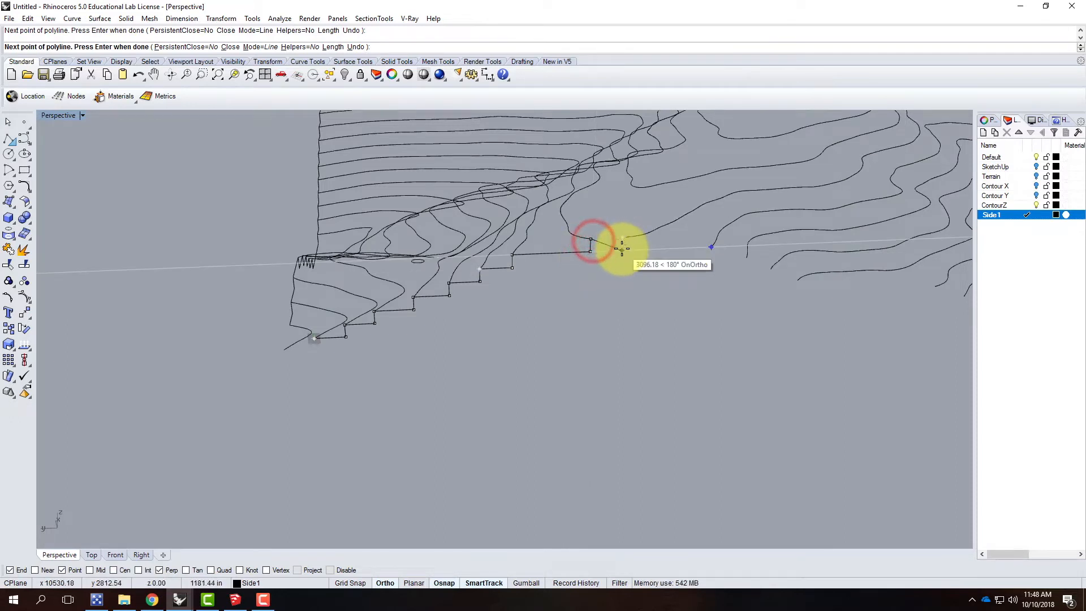
Step: Carry the polyline level to the highest contour's far end and step it down through the next two contour ends
{"action": "left_click", "coordinate": [623, 242]}
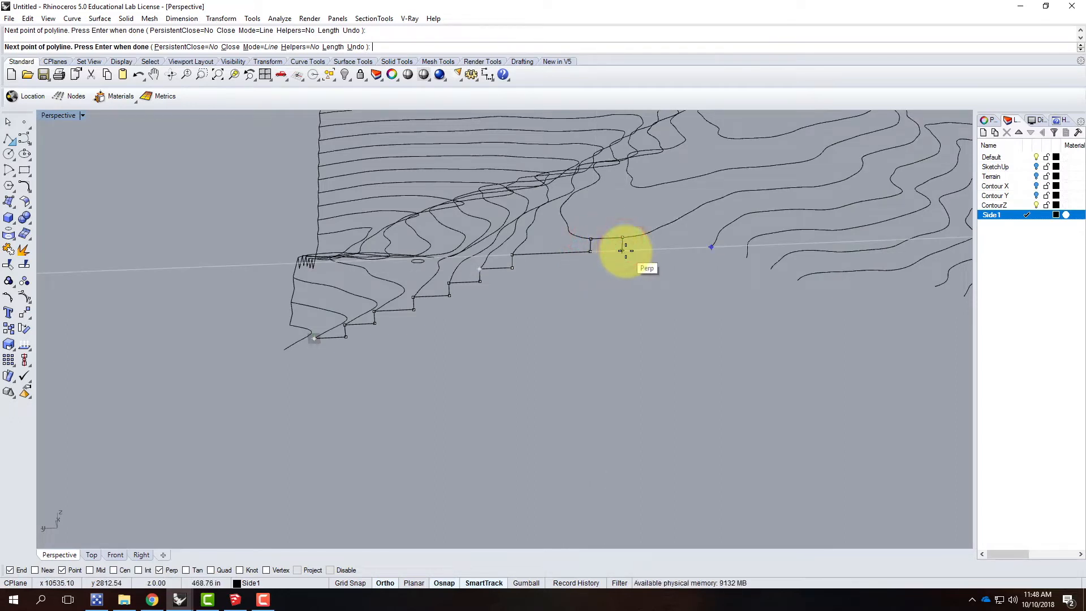
{"action": "left_click", "coordinate": [625, 251]}
{"action": "left_click", "coordinate": [711, 248]}
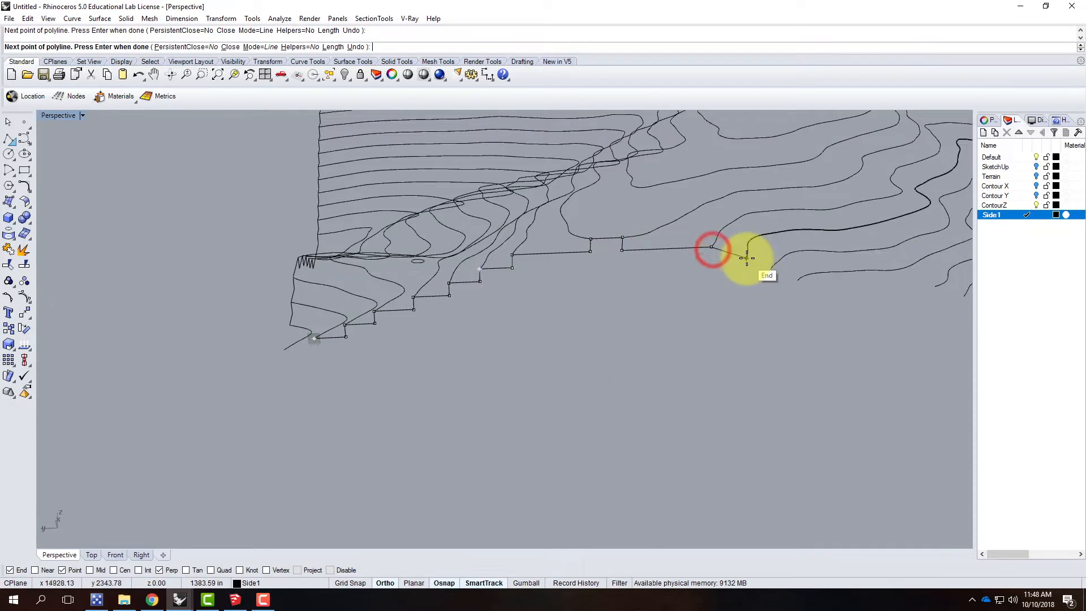
{"action": "left_click", "coordinate": [709, 260]}
{"action": "left_click", "coordinate": [747, 259]}
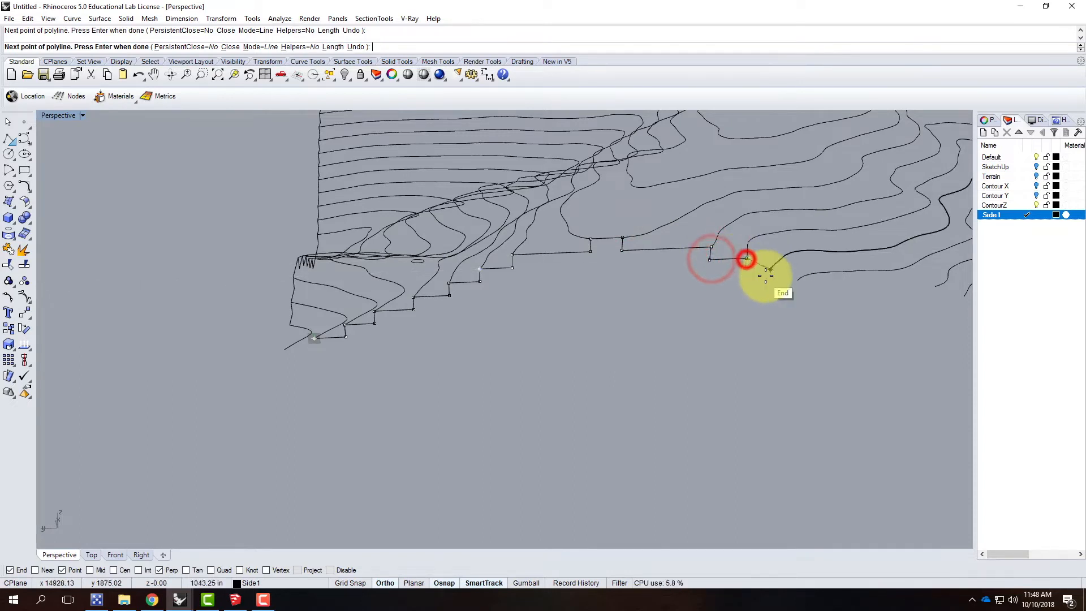
{"action": "left_click", "coordinate": [744, 270]}
Step: Step the polyline down through two more contour ends along the open side, dropping vertically to the following contour's level
{"action": "left_click", "coordinate": [770, 269]}
{"action": "left_click", "coordinate": [775, 283]}
{"action": "left_click", "coordinate": [804, 281]}
{"action": "scroll", "coordinate": [707, 283], "scroll_direction": "down", "scroll_amount": 3}
{"action": "scroll", "coordinate": [761, 282], "scroll_direction": "up", "scroll_amount": 3}
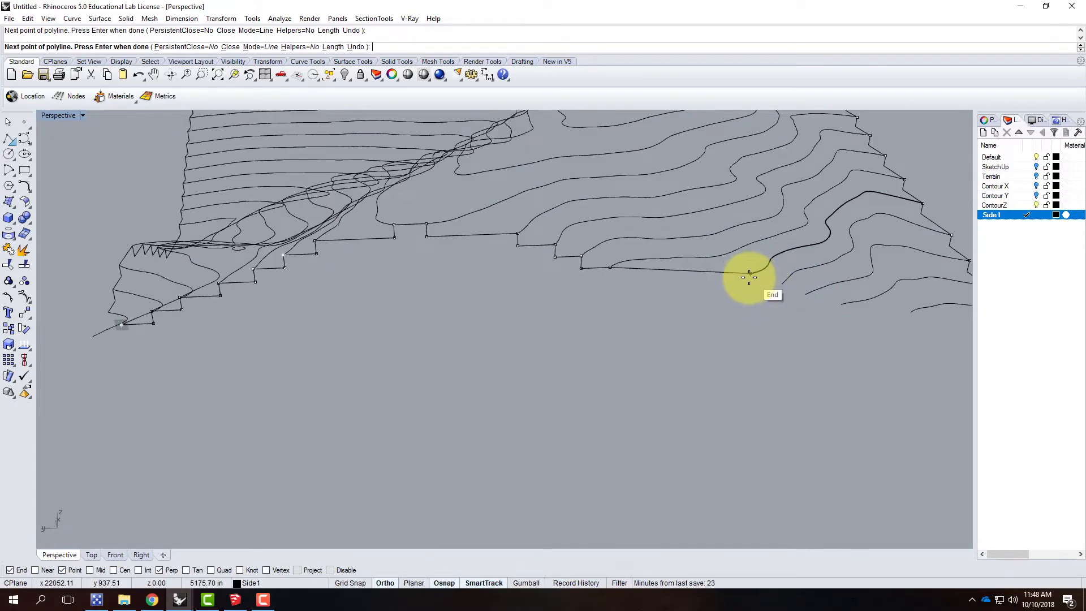
{"action": "left_click", "coordinate": [610, 281]}
Step: Continue the stepped polyline along the long level run and down through three further contour ends
{"action": "left_click", "coordinate": [751, 274]}
{"action": "left_click", "coordinate": [750, 284]}
{"action": "left_click", "coordinate": [781, 283]}
{"action": "left_click", "coordinate": [780, 295]}
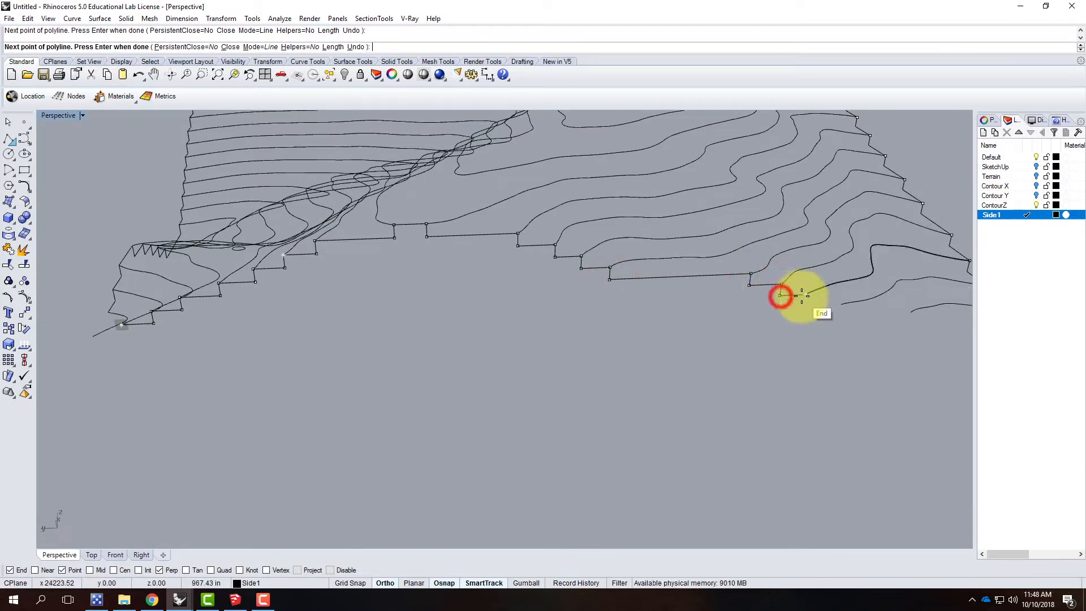
{"action": "left_click", "coordinate": [806, 295]}
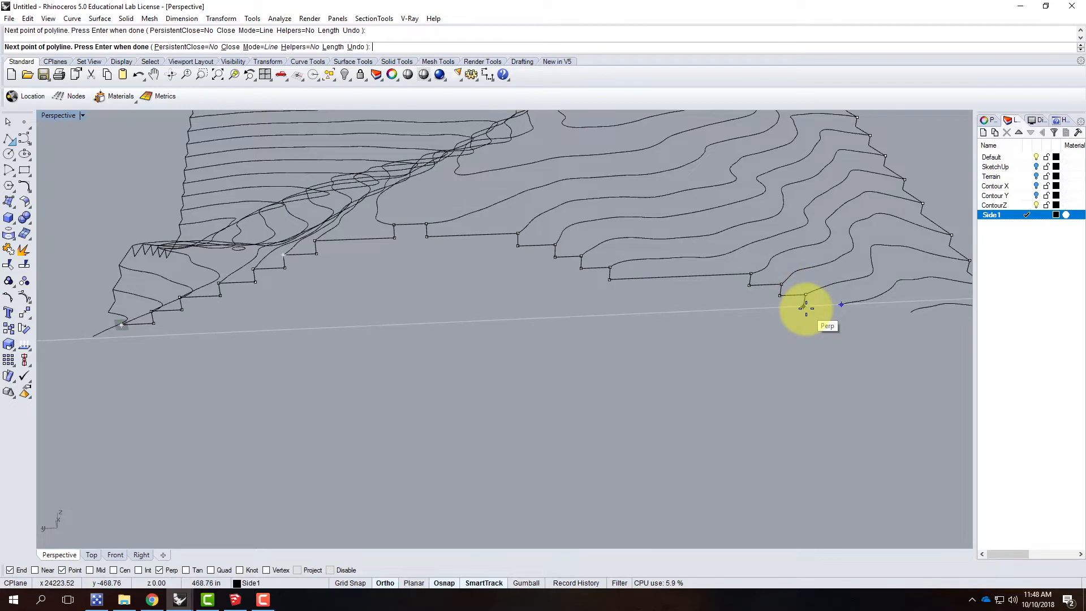
{"action": "left_click", "coordinate": [804, 306]}
Step: Take the polyline through the last two contour ends near the far corner and finish it at the lowest one
{"action": "left_click", "coordinate": [841, 305]}
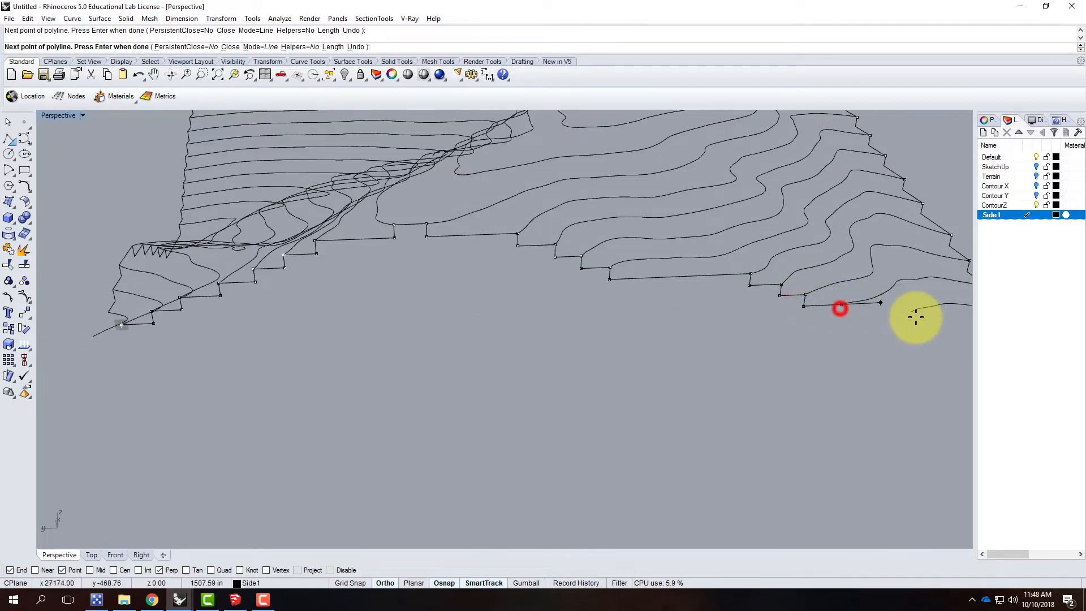
{"action": "left_click", "coordinate": [839, 315]}
{"action": "left_click", "coordinate": [913, 317]}
{"action": "scroll", "coordinate": [775, 315], "scroll_direction": "down", "scroll_amount": 5}
{"action": "scroll", "coordinate": [819, 322], "scroll_direction": "up", "scroll_amount": 5}
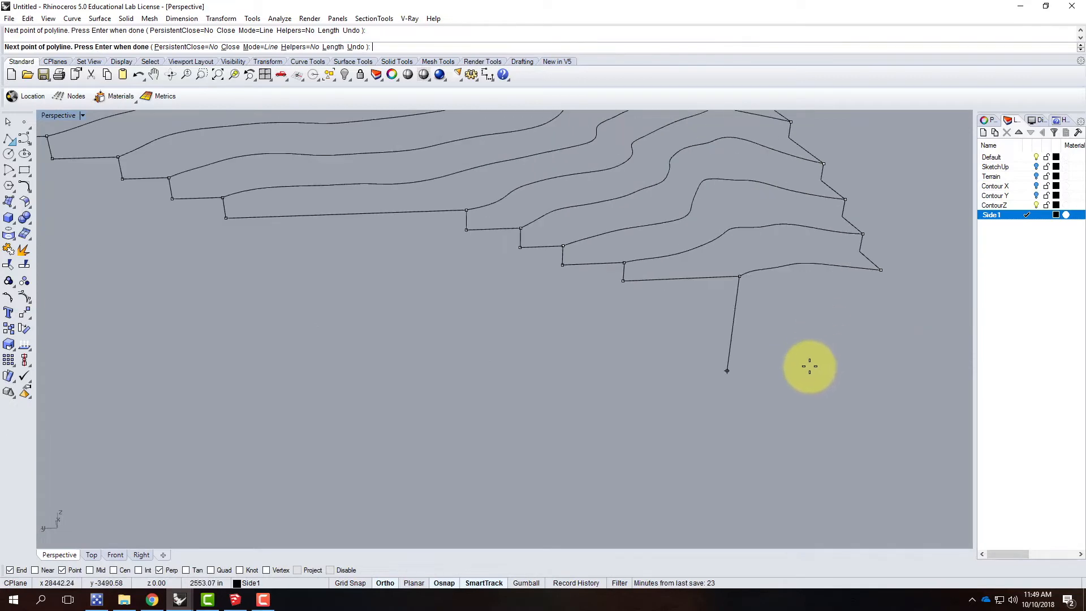
{"action": "key", "text": "Return"}
Step: Check the stepped profiles on each side of the terrain by selecting them in turn, and look over the far corner
{"action": "scroll", "coordinate": [768, 401], "scroll_direction": "down", "scroll_amount": 5}
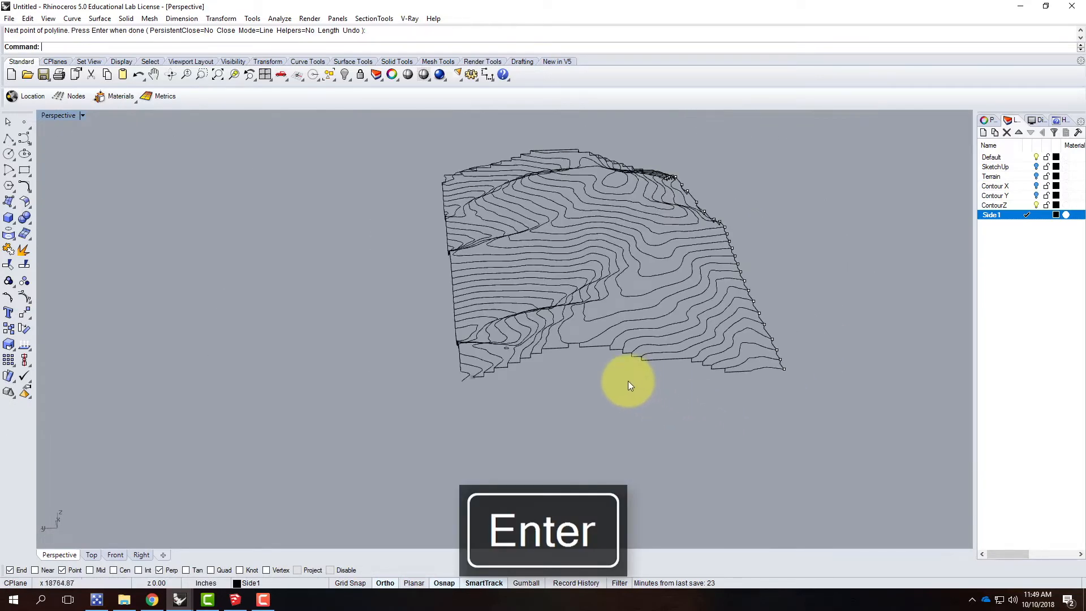
{"action": "scroll", "coordinate": [600, 359], "scroll_direction": "up", "scroll_amount": 2}
{"action": "left_click", "coordinate": [591, 341]}
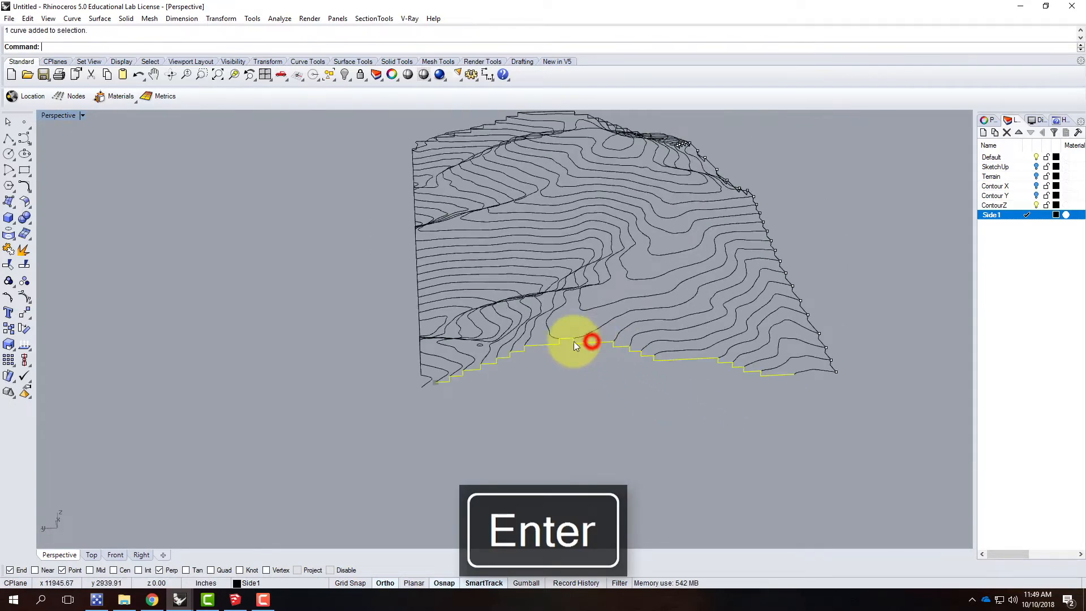
{"action": "left_click", "coordinate": [417, 264]}
{"action": "left_click", "coordinate": [447, 138]}
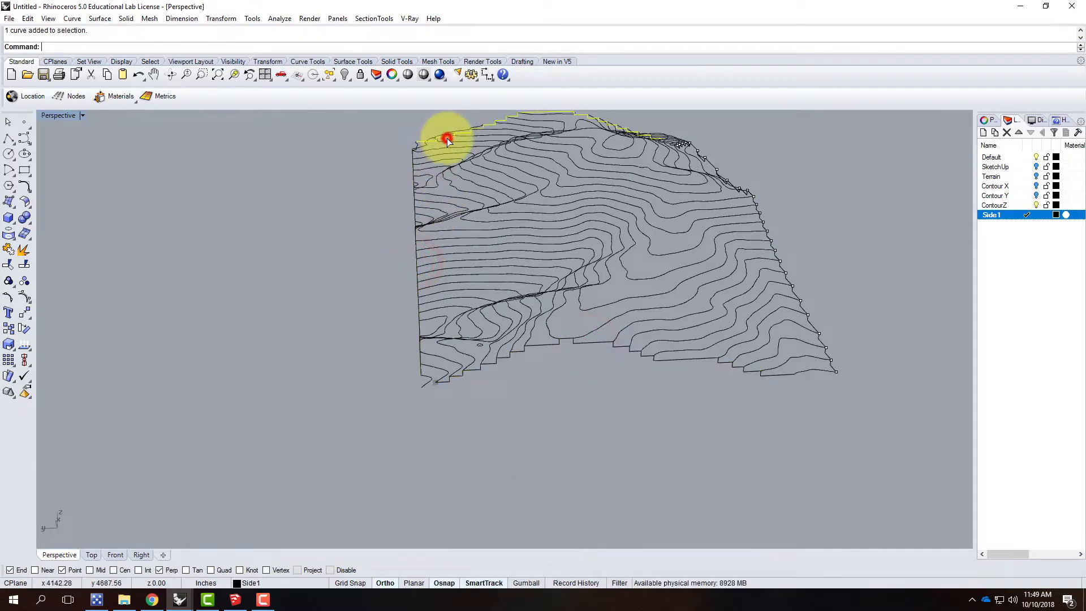
{"action": "left_click", "coordinate": [749, 193]}
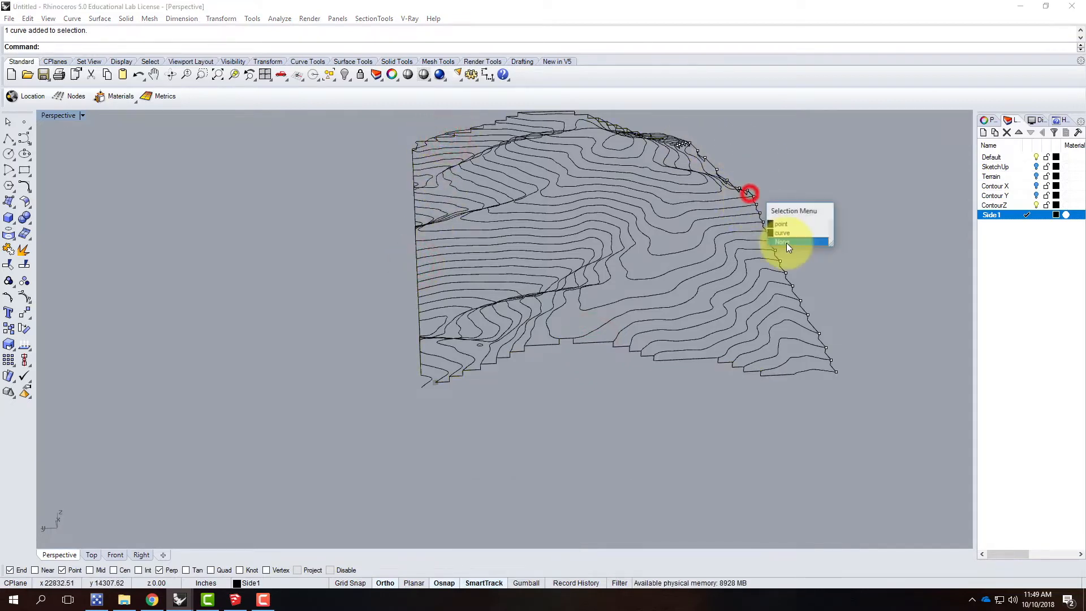
{"action": "left_click", "coordinate": [867, 264]}
{"action": "scroll", "coordinate": [848, 373], "scroll_direction": "up", "scroll_amount": 5}
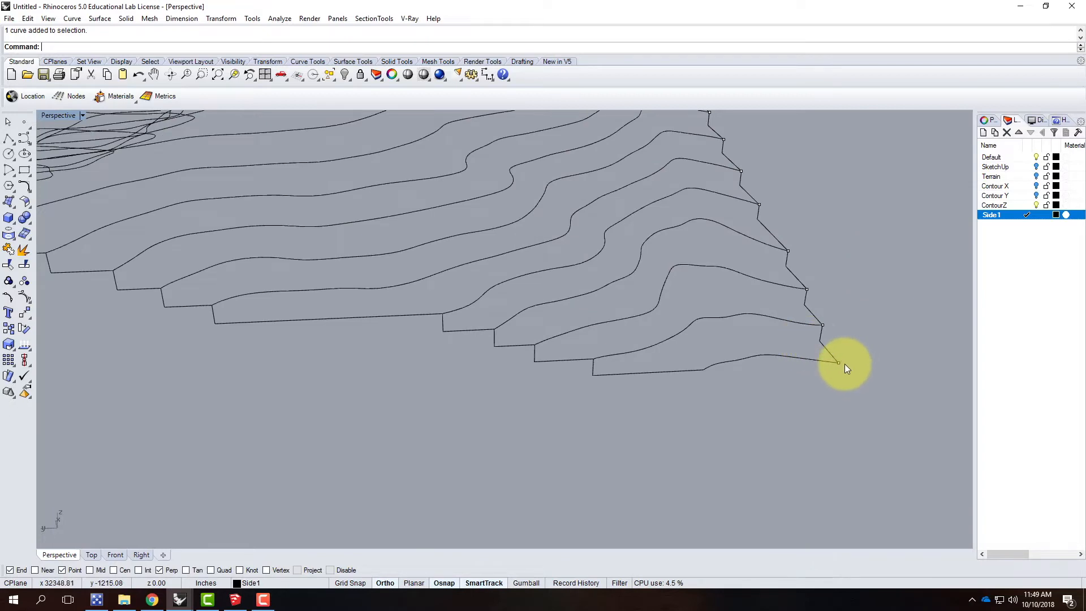
{"action": "scroll", "coordinate": [845, 368], "scroll_direction": "down", "scroll_amount": 5}
{"action": "mouse_move", "coordinate": [351, 360]}
{"action": "right_mouse_down"}
{"action": "mouse_move", "coordinate": [400, 380]}
{"action": "mouse_move", "coordinate": [528, 382]}
{"action": "mouse_move", "coordinate": [681, 355]}
{"action": "right_mouse_up"}
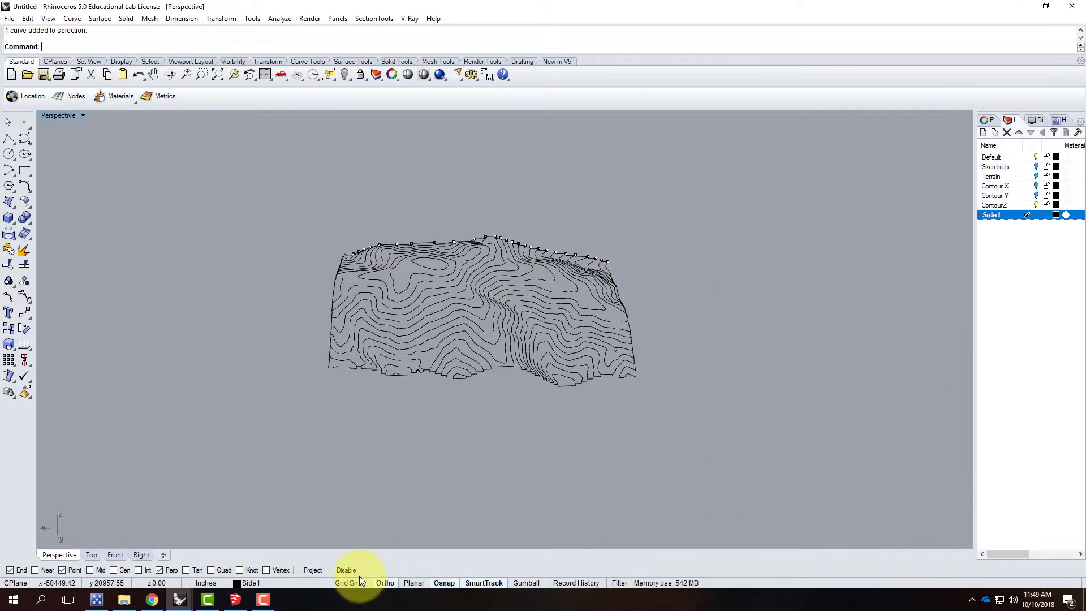
{"action": "left_click", "coordinate": [267, 597]}
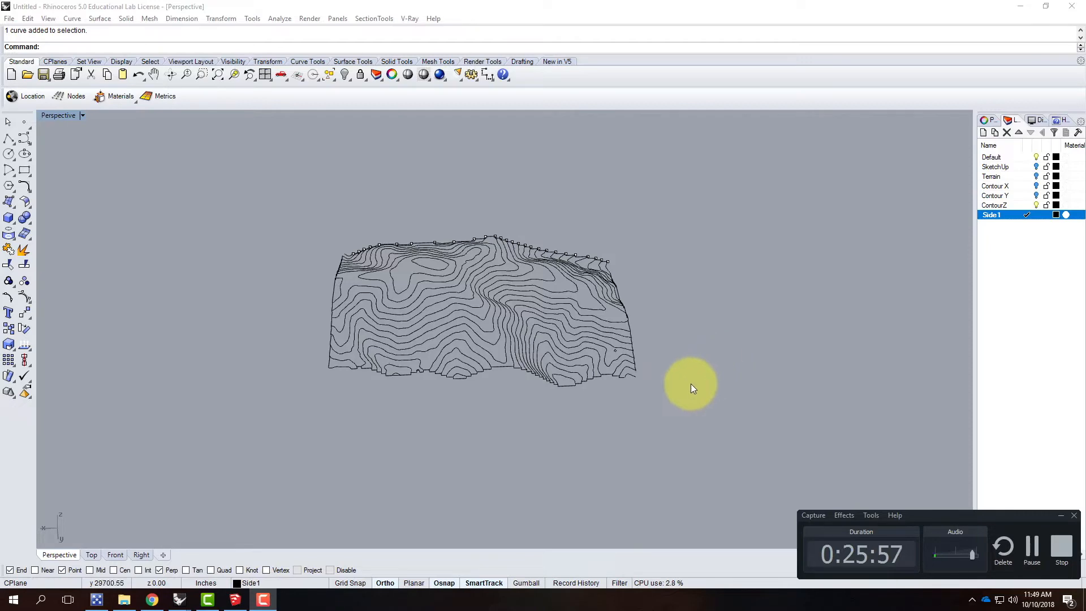
{"action": "left_click", "coordinate": [394, 453]}
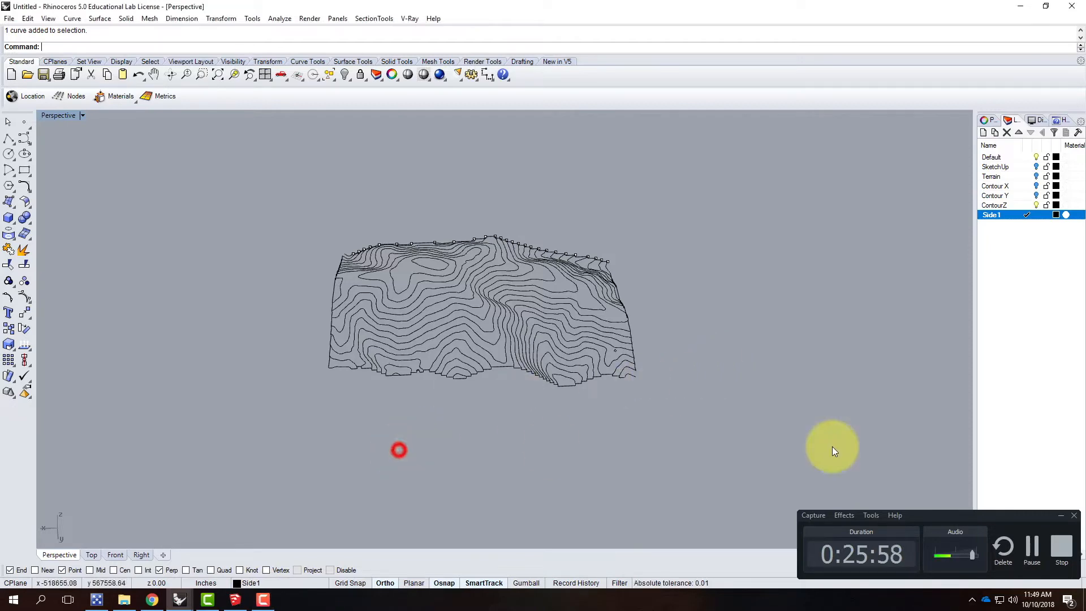
{"action": "left_click", "coordinate": [1057, 514]}
Step: Examine the open corner where two side profiles stop short, and select its lowest contour to check where it ends
{"action": "mouse_move", "coordinate": [667, 340]}
{"action": "right_mouse_down"}
{"action": "mouse_move", "coordinate": [739, 347]}
{"action": "mouse_move", "coordinate": [701, 344]}
{"action": "right_mouse_up"}
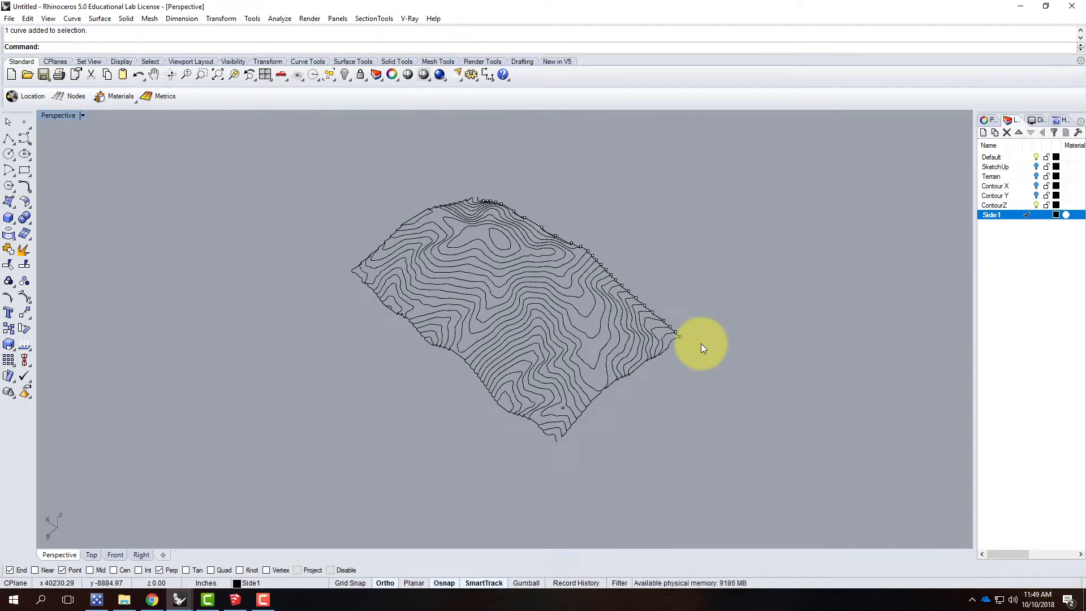
{"action": "scroll", "coordinate": [563, 446], "scroll_direction": "up", "scroll_amount": 7}
{"action": "right_click_drag", "start_coordinate": [617, 428], "coordinate": [578, 395]}
{"action": "scroll", "coordinate": [474, 344], "scroll_direction": "up", "scroll_amount": 7}
{"action": "scroll", "coordinate": [474, 344], "scroll_direction": "down", "scroll_amount": 3}
{"action": "right_click_drag", "start_coordinate": [400, 359], "coordinate": [572, 389]}
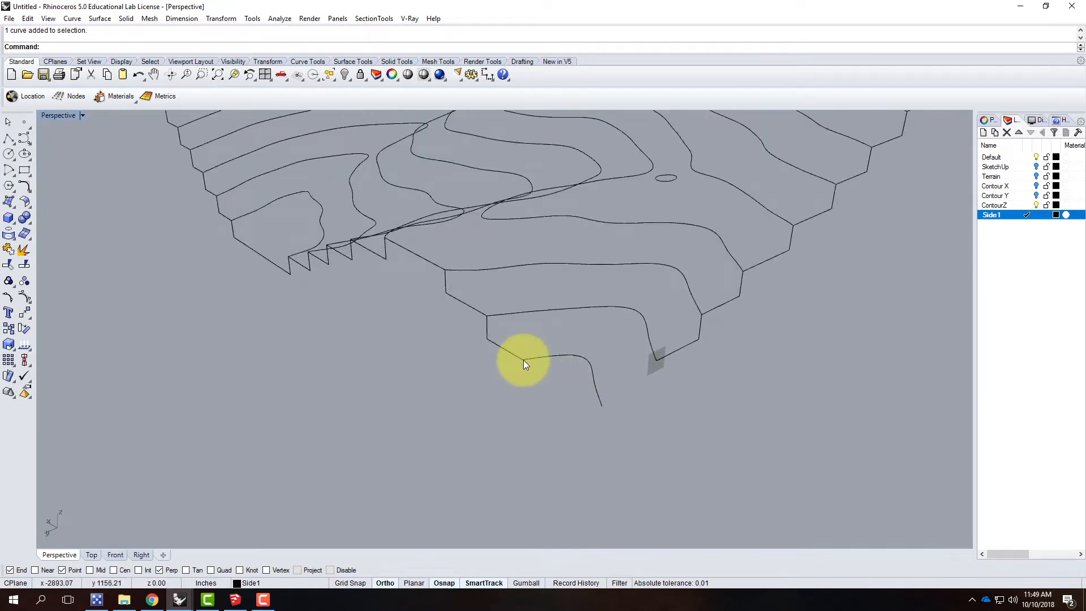
{"action": "left_click", "coordinate": [550, 358]}
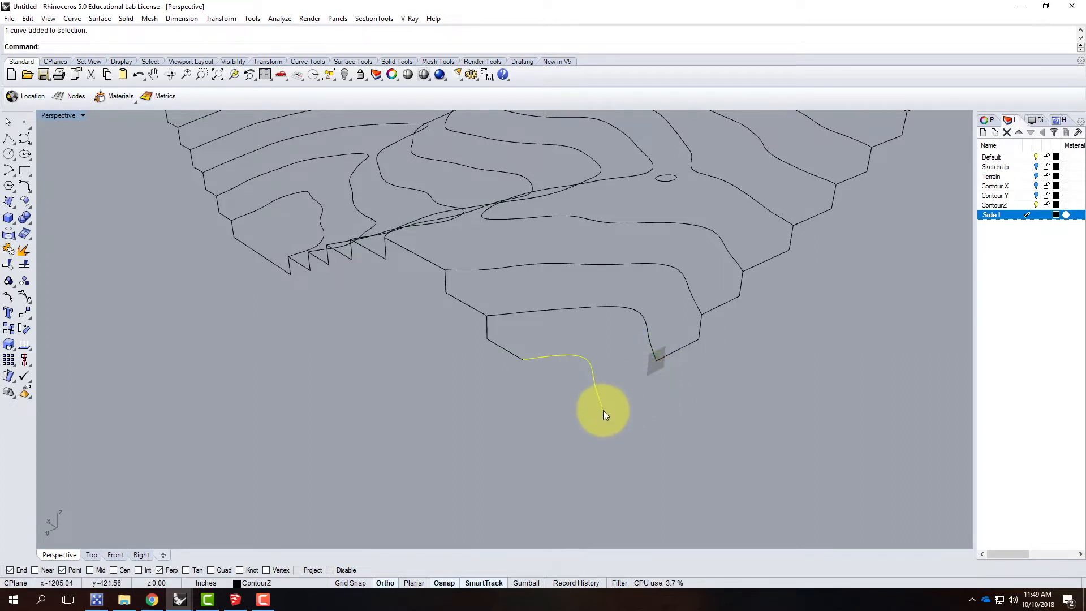
{"action": "left_click", "coordinate": [687, 414]}
{"action": "left_click", "coordinate": [598, 388]}
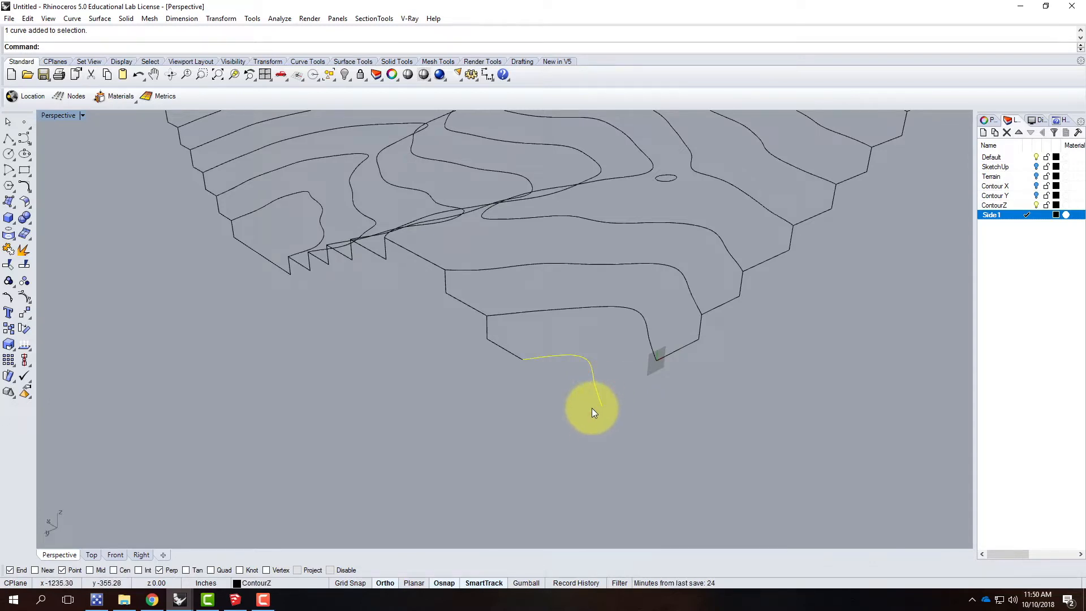
Step: Draw a polyline from the construction plane origin, 39.063' straight down and level past the lowest contour's end
{"action": "left_click", "coordinate": [8, 139]}
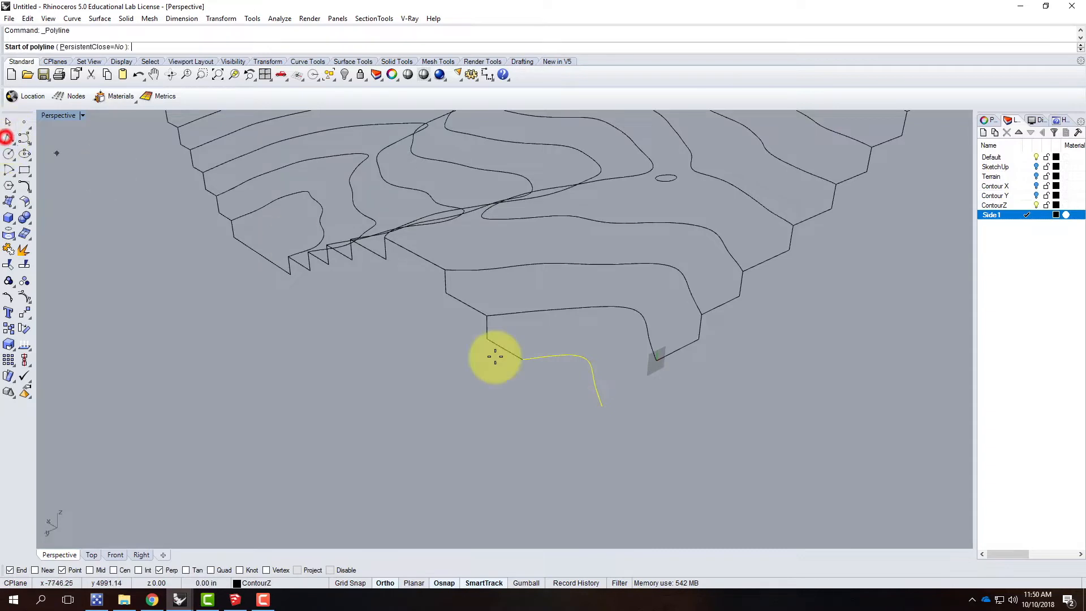
{"action": "left_click", "coordinate": [657, 361]}
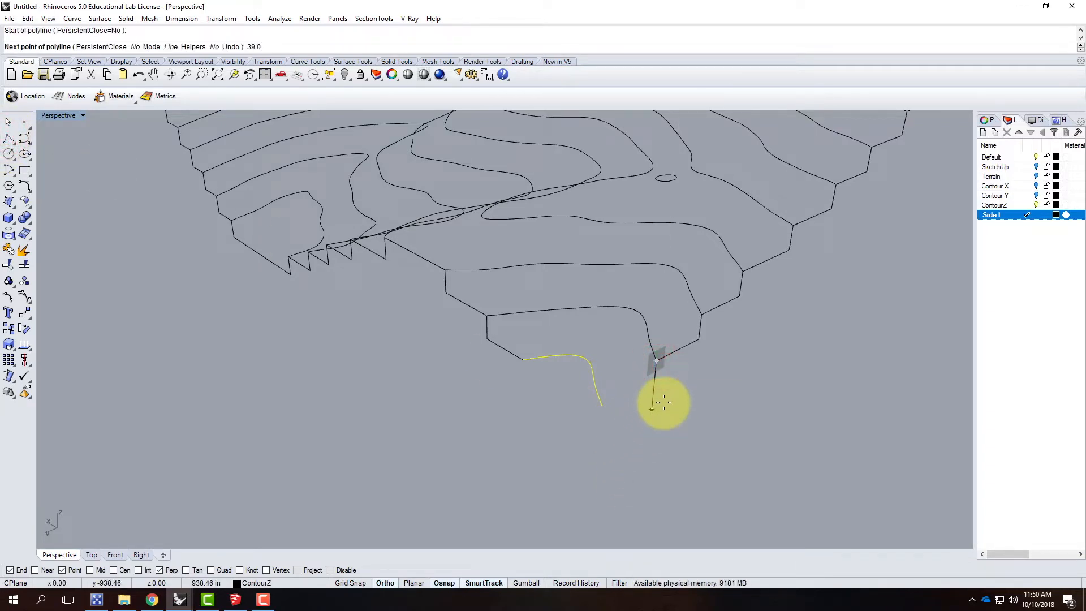
{"action": "type", "text": "39.063"}
{"action": "key", "text": "Return"}
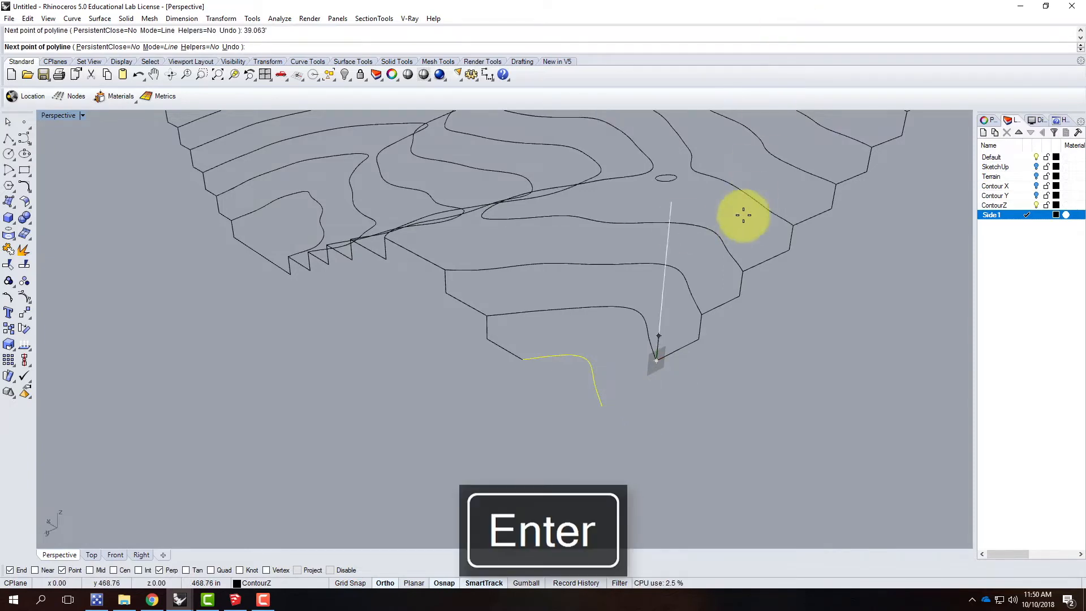
{"action": "left_click", "coordinate": [649, 474]}
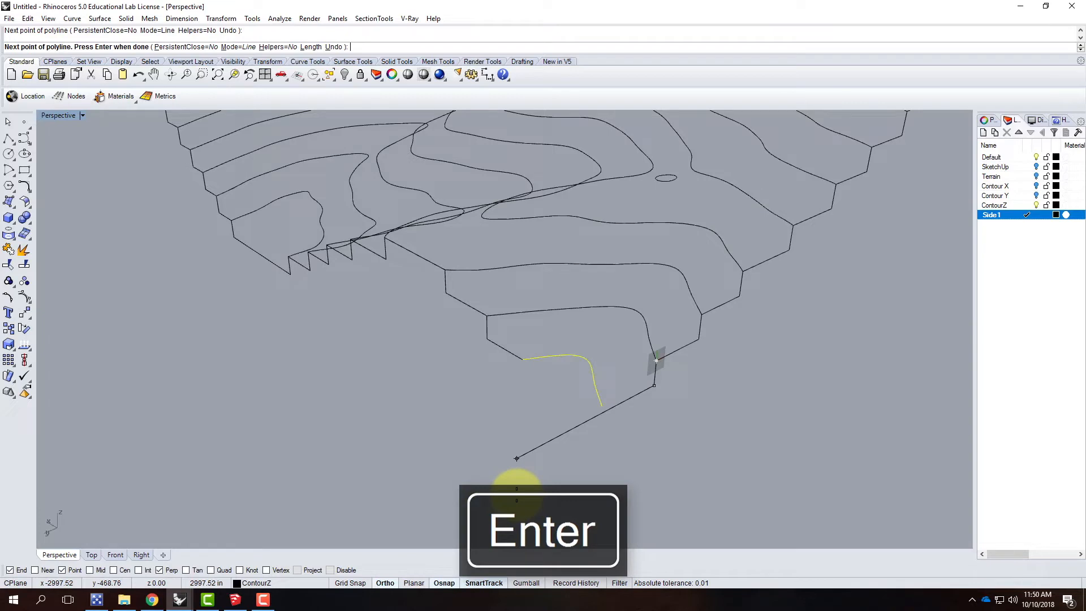
{"action": "left_click", "coordinate": [516, 490]}
{"action": "key", "text": "Return"}
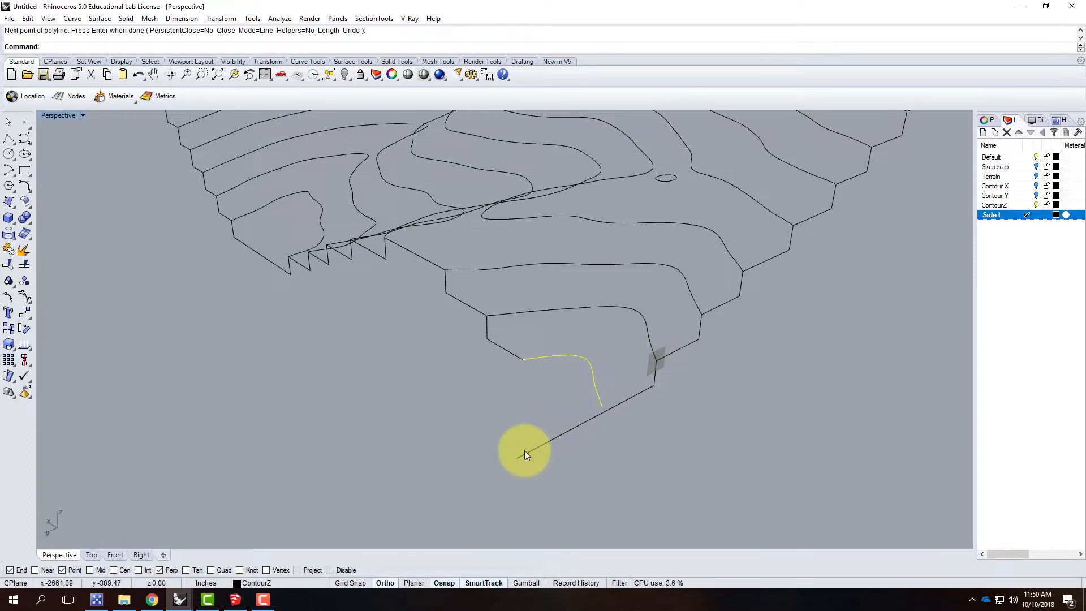
Step: Draw a corner polyline from the lowest contour's other end: 39.063' down, level beneath its open end, up to it, and perpendicular to the adjacent level line
{"action": "left_click", "coordinate": [11, 140]}
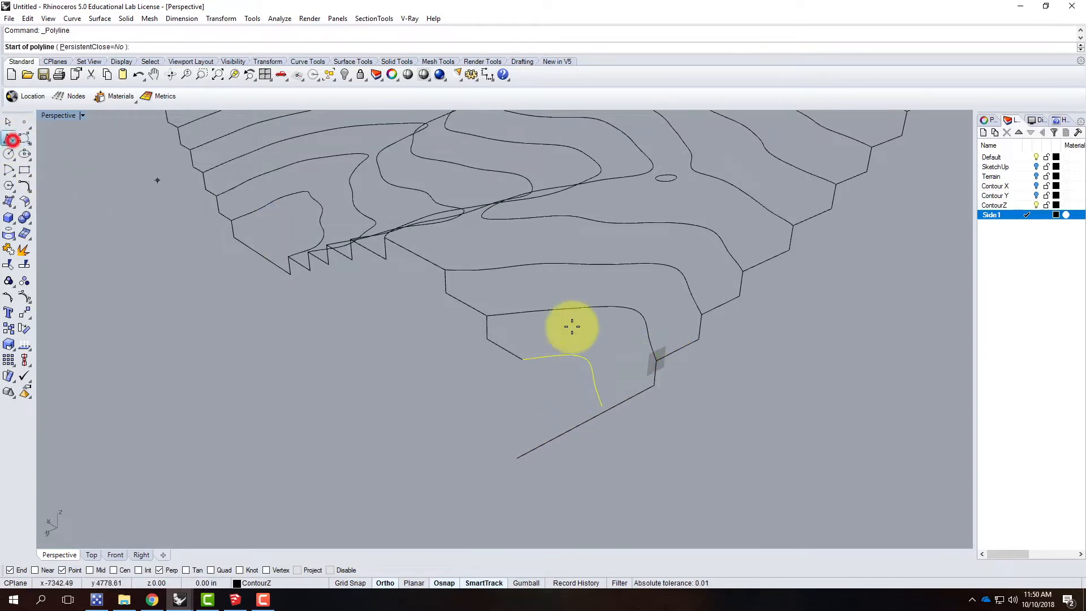
{"action": "left_click", "coordinate": [520, 361]}
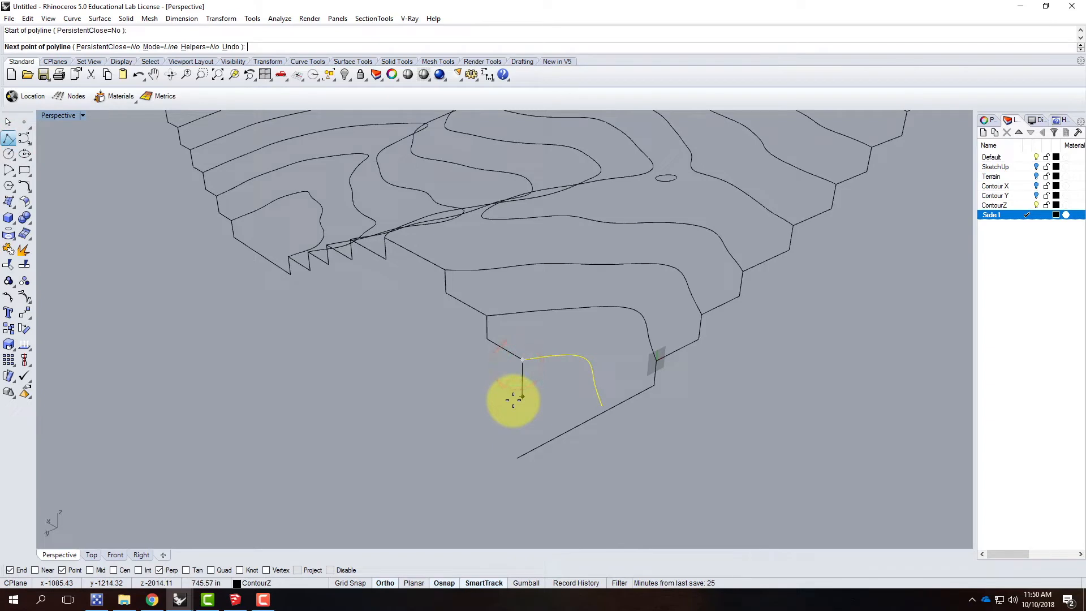
{"action": "type", "text": "39.063'"}
{"action": "key", "text": "Return"}
{"action": "left_click", "coordinate": [514, 400]}
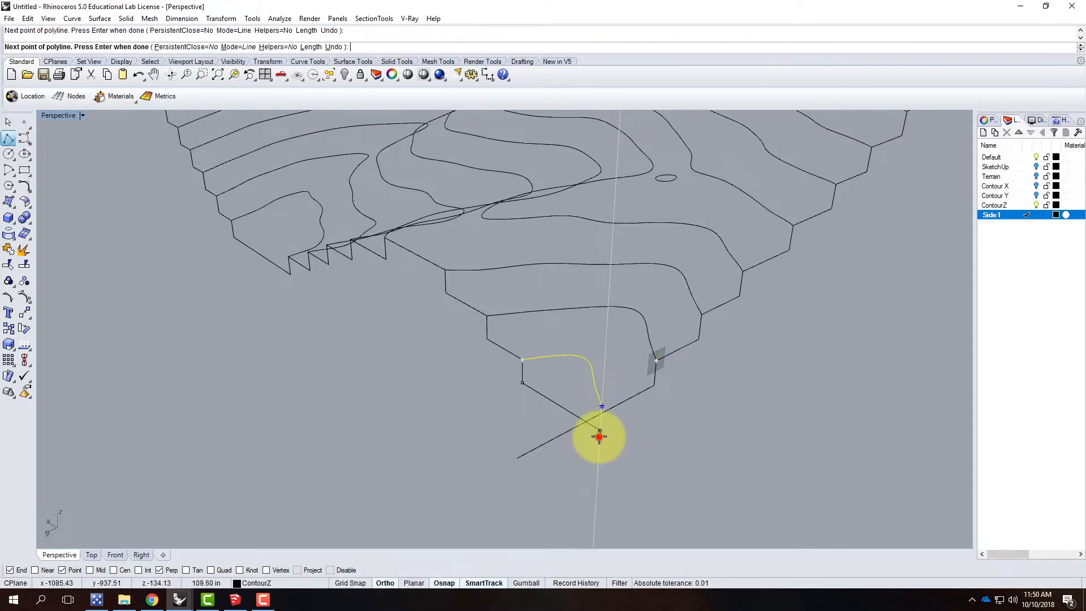
{"action": "left_click", "coordinate": [600, 433]}
{"action": "left_click", "coordinate": [602, 406]}
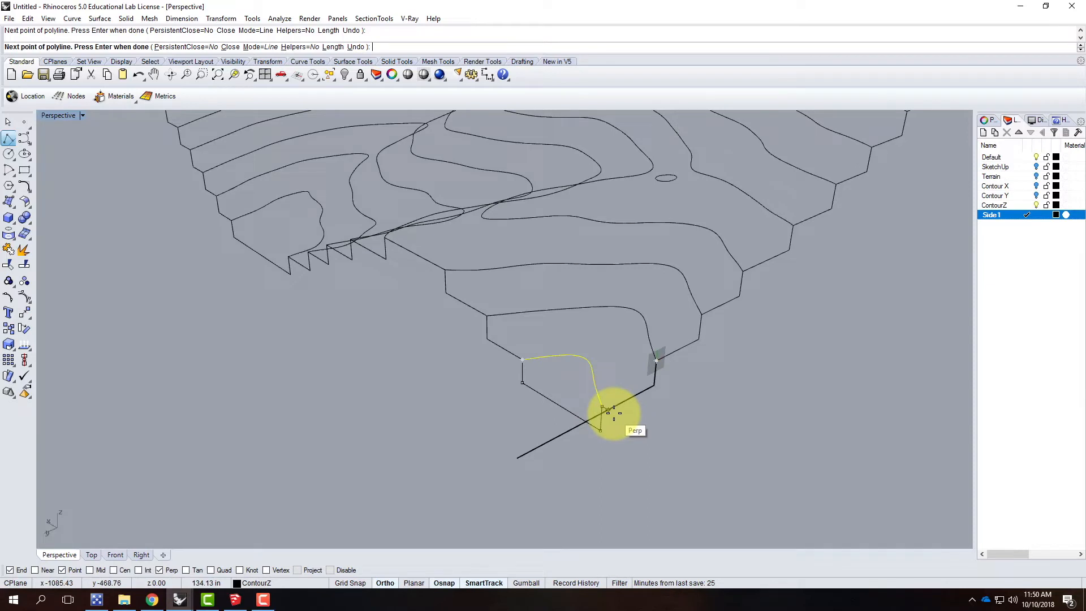
{"action": "key", "text": "Return"}
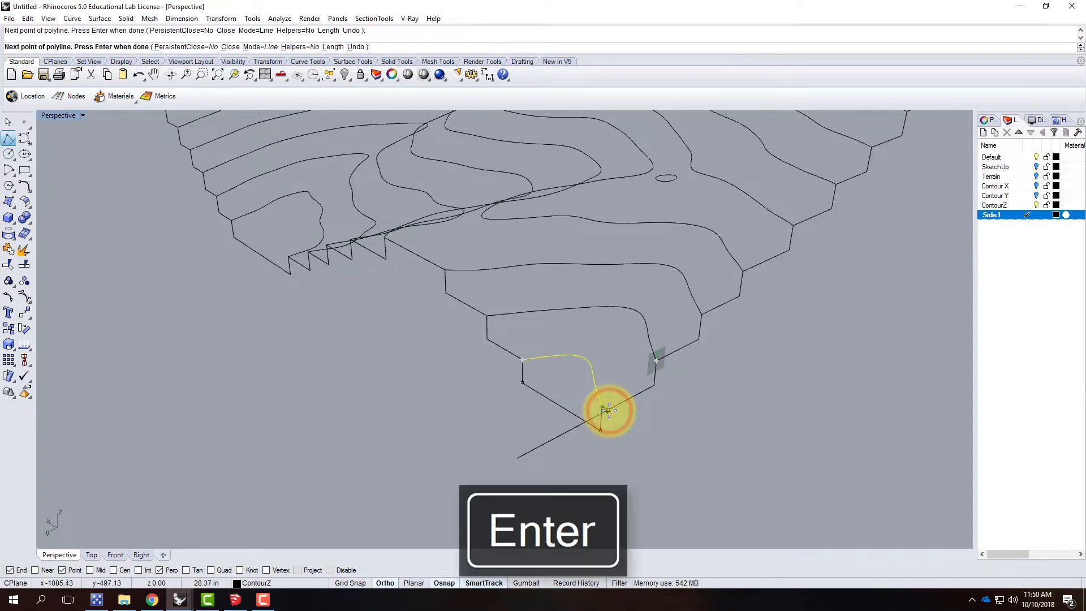
Step: Trim the level line's overrun beyond the corner, using the new corner polyline as the cutting object
{"action": "scroll", "coordinate": [613, 413], "scroll_direction": "up", "scroll_amount": 5}
{"action": "scroll", "coordinate": [614, 403], "scroll_direction": "up", "scroll_amount": 3}
{"action": "right_click_drag", "start_coordinate": [616, 390], "coordinate": [667, 380]}
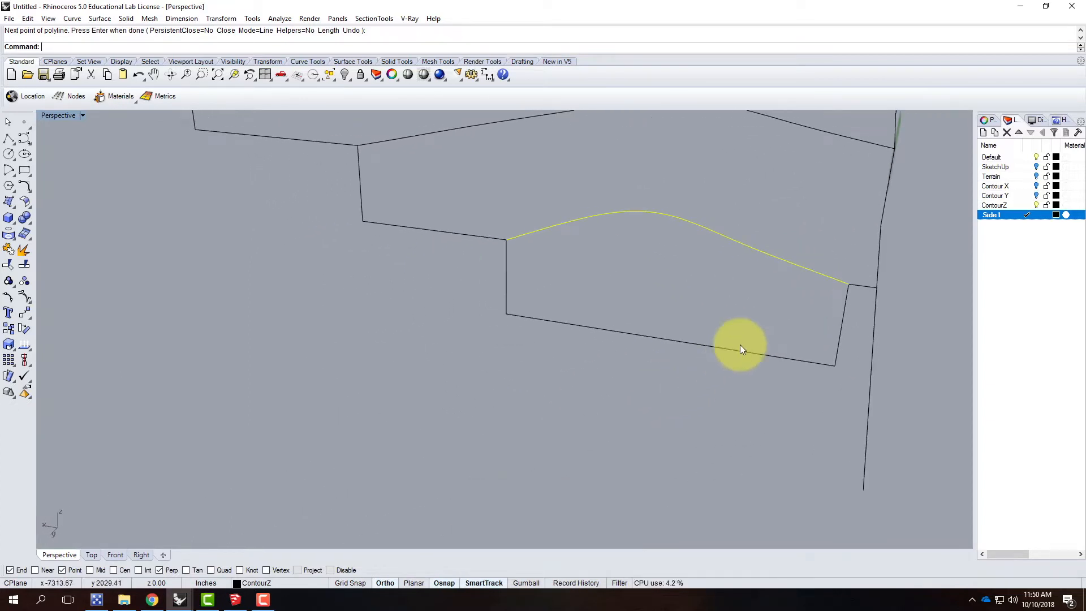
{"action": "left_click", "coordinate": [865, 284]}
{"action": "right_click_drag", "start_coordinate": [885, 327], "coordinate": [825, 323]}
{"action": "key", "text": "Return"}
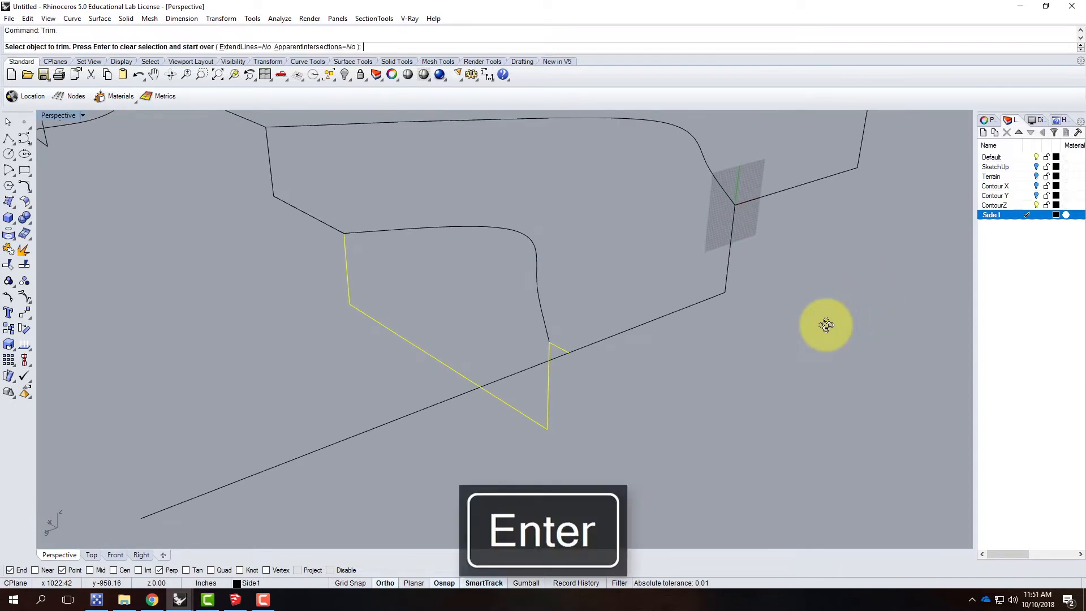
{"action": "left_click", "coordinate": [463, 394]}
{"action": "key", "text": "Escape"}
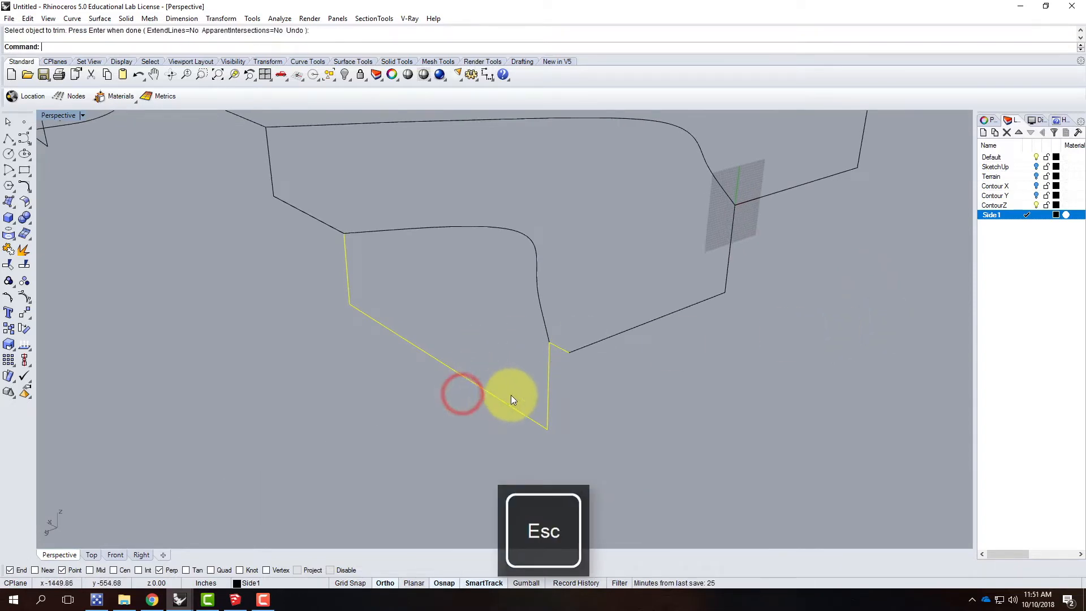
Step: Join the corner polyline to the stepped side profile that meets it
{"action": "left_click", "coordinate": [396, 335]}
{"action": "left_click", "coordinate": [311, 215]}
{"action": "scroll", "coordinate": [409, 373], "scroll_direction": "down", "scroll_amount": 8}
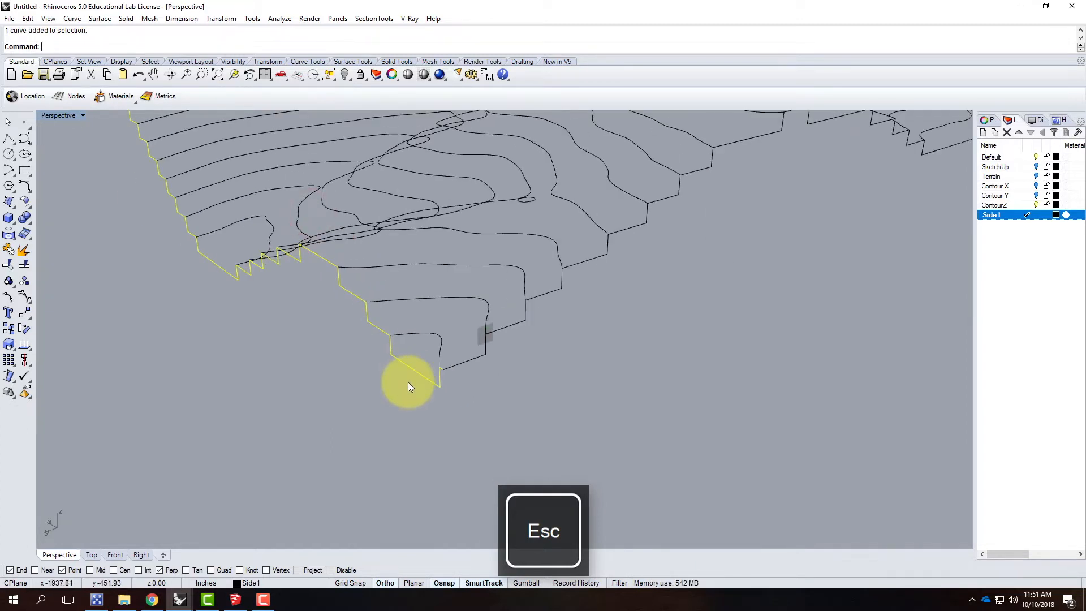
{"action": "type", "text": "join"}
{"action": "key", "text": "Return"}
Step: Join the trimmed level line to the open side's stepped profile
{"action": "left_click", "coordinate": [556, 381]}
{"action": "left_click", "coordinate": [470, 360]}
{"action": "left_click", "coordinate": [501, 331]}
{"action": "type", "text": "joi"}
{"action": "key", "text": "Return"}
{"action": "right_click_drag", "start_coordinate": [649, 325], "coordinate": [321, 372]}
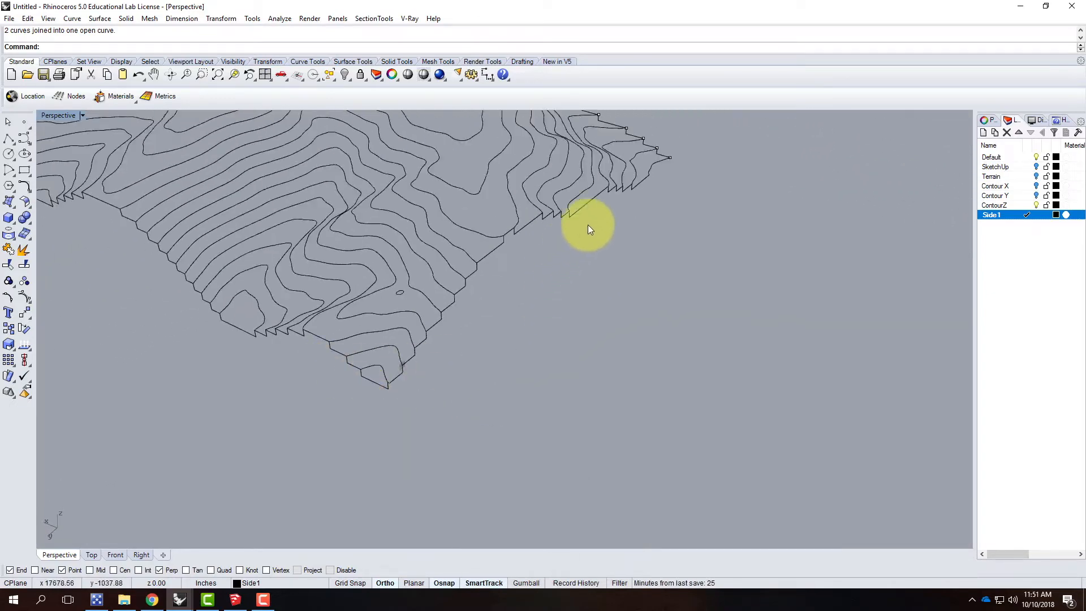
Step: Draw a polyline from the lowest contour's end at the open corner: 39.063' straight down, continuing level past the corner
{"action": "scroll", "coordinate": [566, 229], "scroll_direction": "up", "scroll_amount": 3}
{"action": "scroll", "coordinate": [702, 254], "scroll_direction": "down", "scroll_amount": 3}
{"action": "right_click_drag", "start_coordinate": [691, 258], "coordinate": [239, 350]}
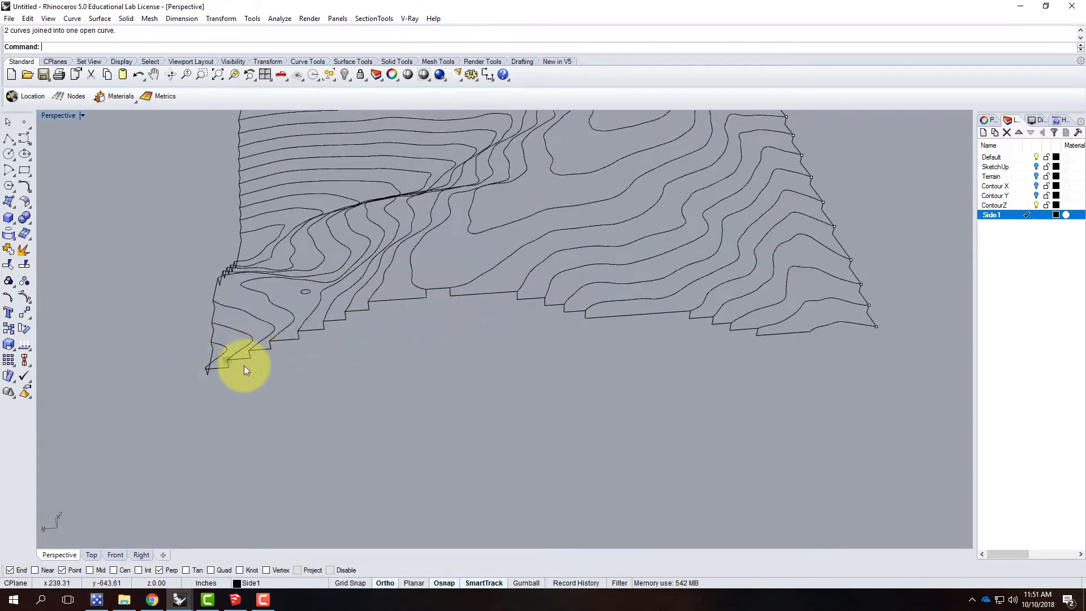
{"action": "right_click_drag", "start_coordinate": [744, 320], "coordinate": [613, 358]}
{"action": "scroll", "coordinate": [551, 371], "scroll_direction": "up", "scroll_amount": 4}
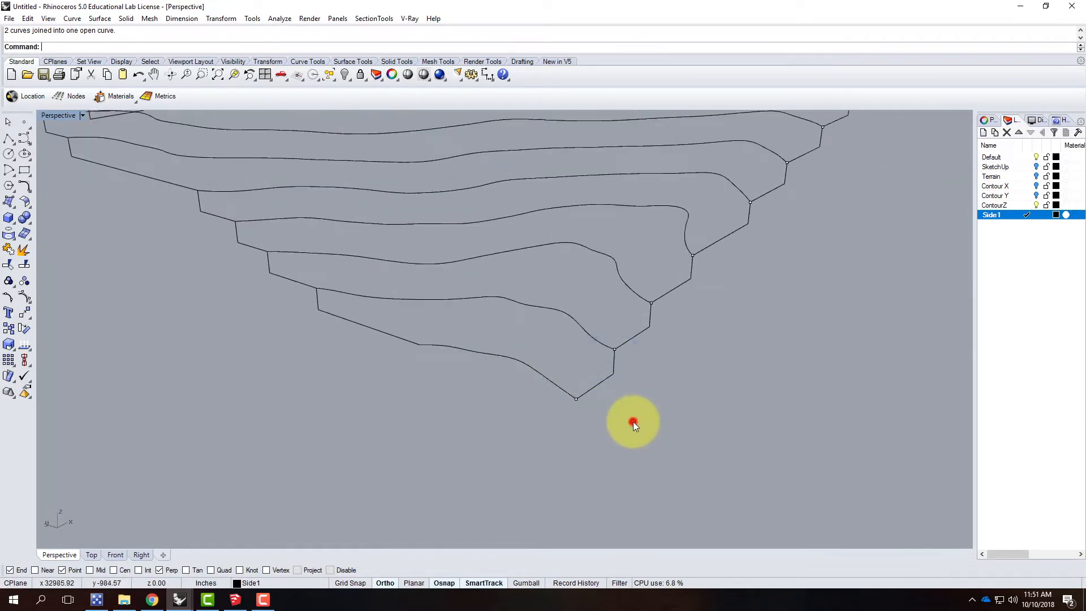
{"action": "left_click", "coordinate": [9, 141]}
{"action": "left_click", "coordinate": [420, 345]}
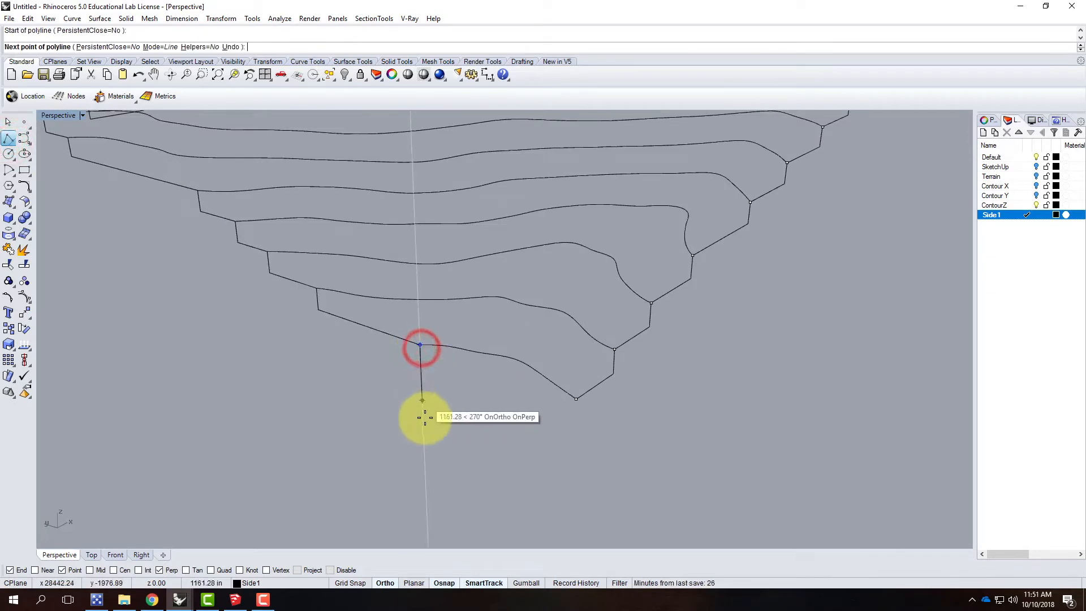
{"action": "type", "text": "39.06"}
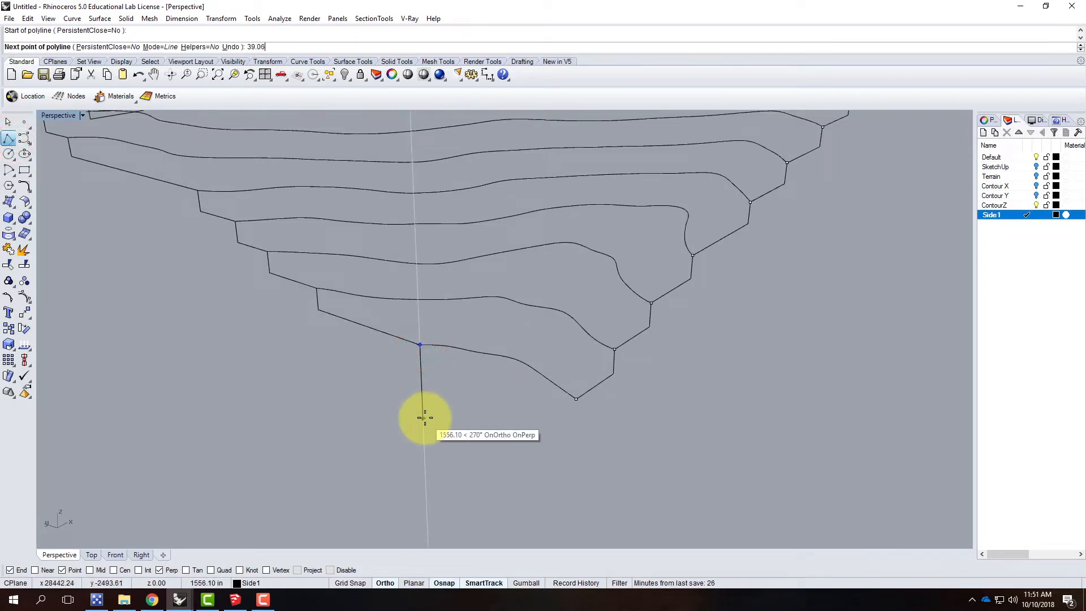
{"action": "type", "text": "3'"}
{"action": "key", "text": "Return"}
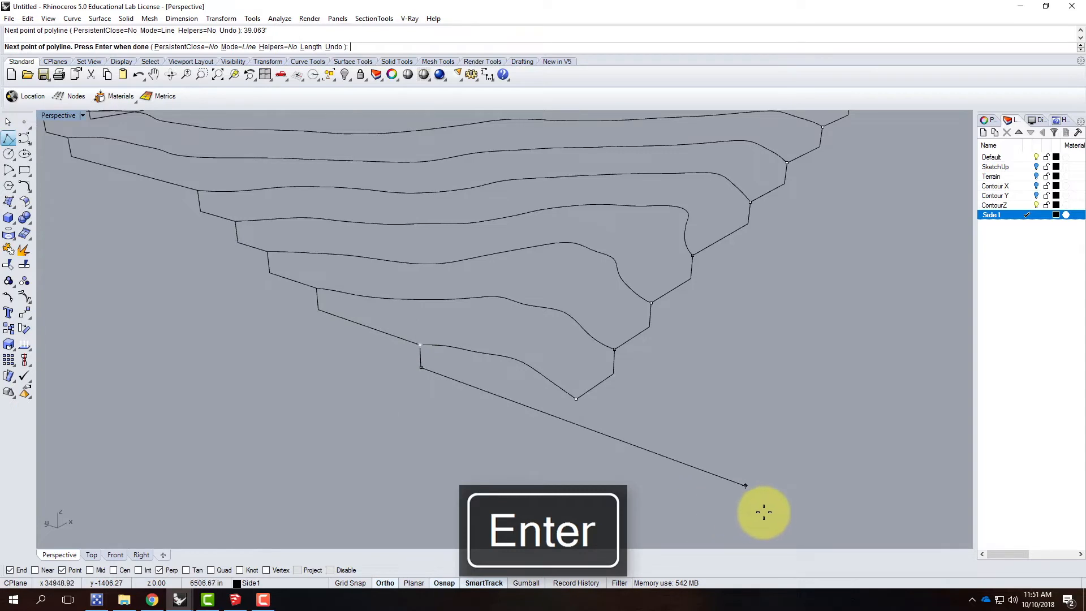
{"action": "left_click", "coordinate": [771, 512]}
{"action": "key", "text": "Return"}
Step: Draw a vertical line 39.063' down from the lowest contour's other end, meeting the level line below
{"action": "right_click_drag", "start_coordinate": [737, 451], "coordinate": [562, 448]}
{"action": "right_click", "coordinate": [545, 430]}
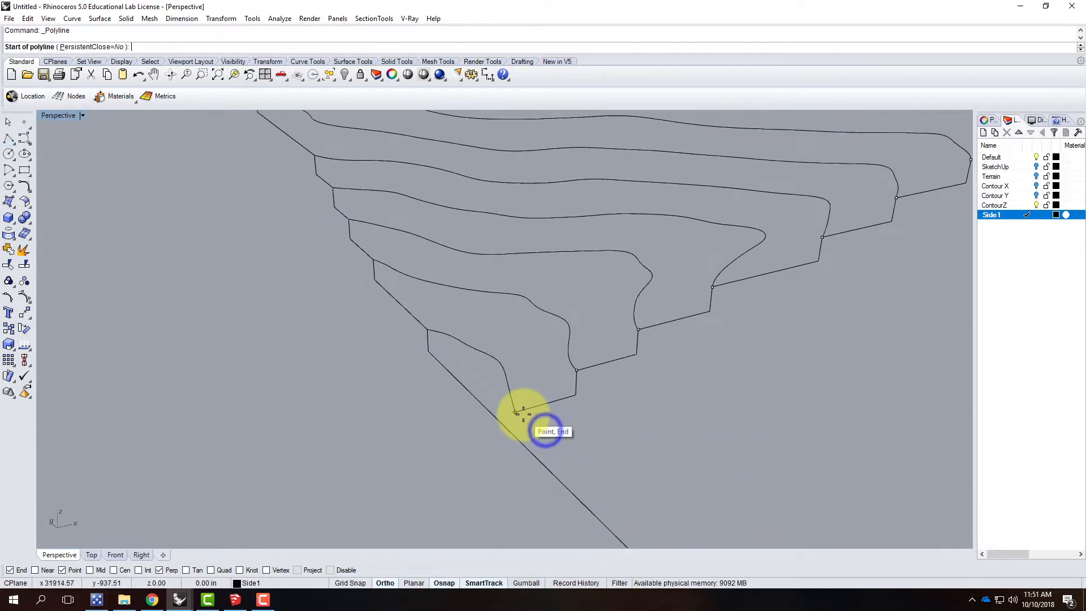
{"action": "left_click", "coordinate": [516, 412]}
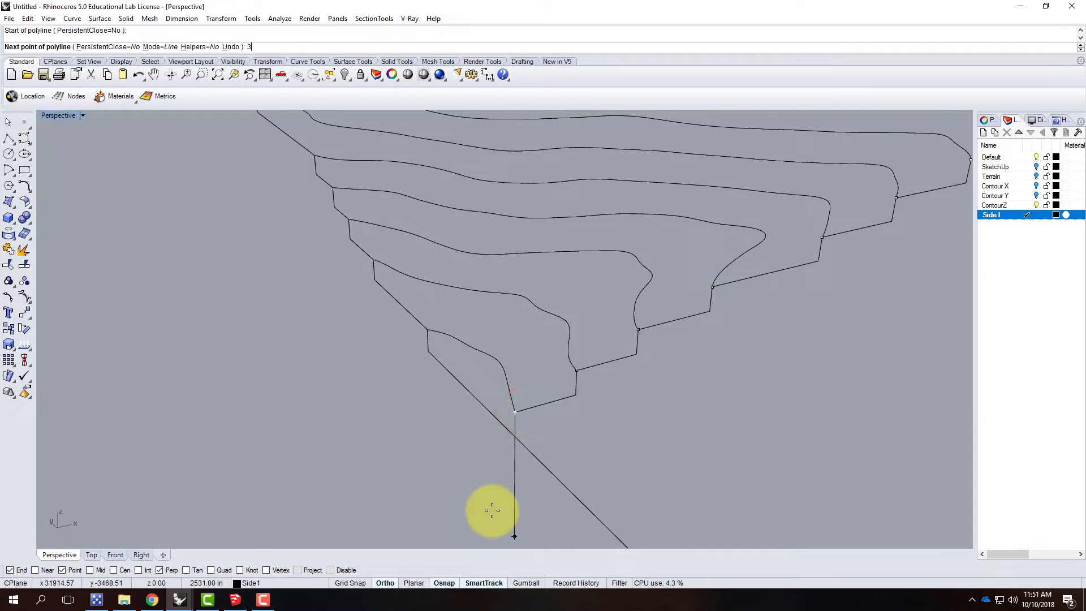
{"action": "type", "text": "39.063'"}
{"action": "key", "text": "Return"}
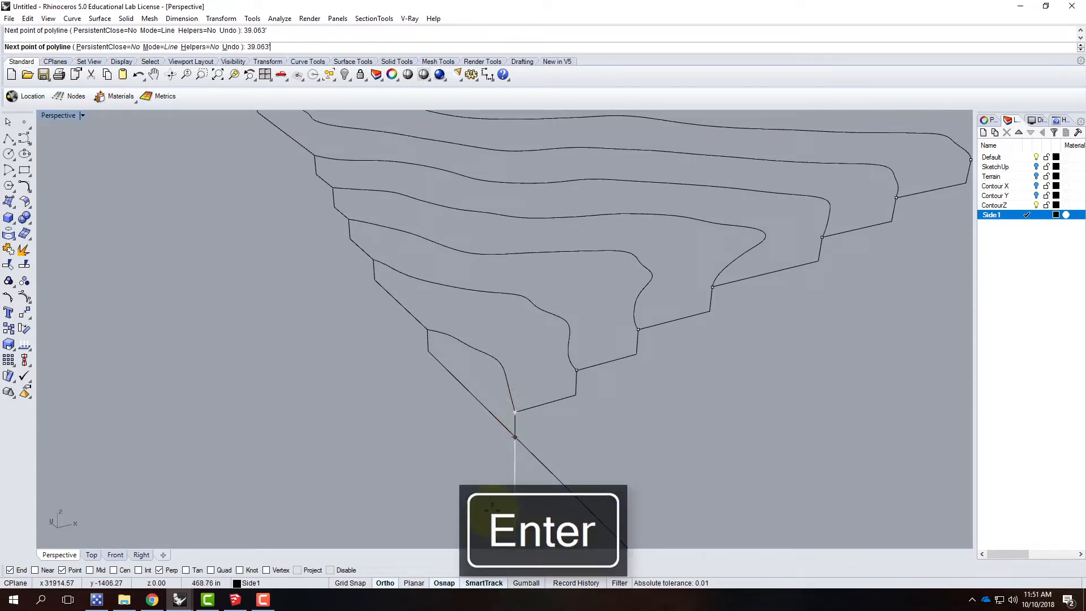
{"action": "left_click", "coordinate": [492, 509]}
{"action": "scroll", "coordinate": [545, 424], "scroll_direction": "up", "scroll_amount": 6}
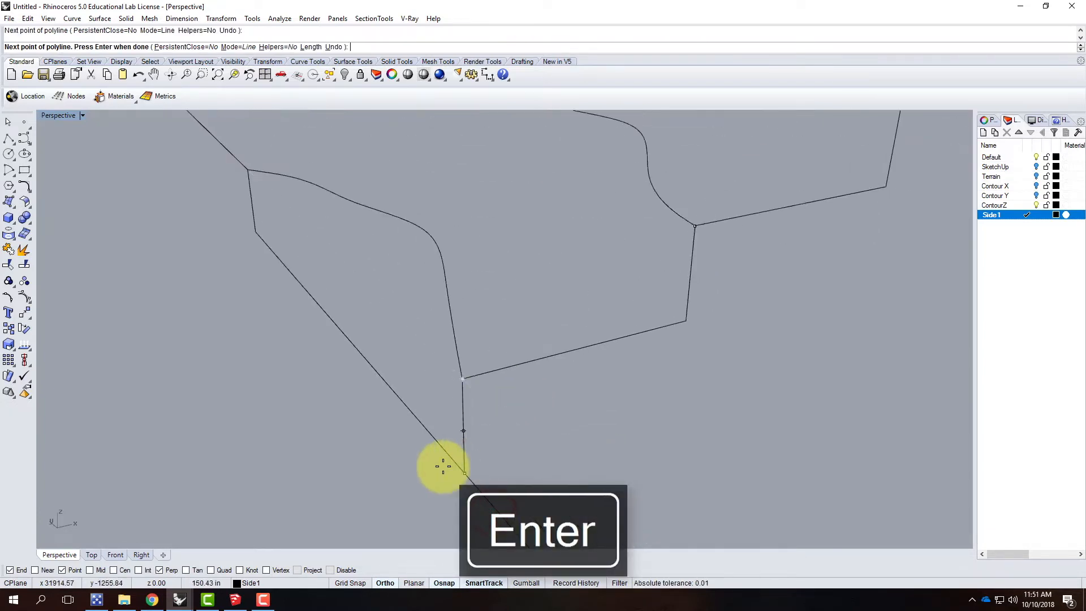
{"action": "key", "text": "Return"}
{"action": "scroll", "coordinate": [429, 399], "scroll_direction": "down", "scroll_amount": 3}
{"action": "right_click_drag", "start_coordinate": [429, 399], "coordinate": [528, 417]}
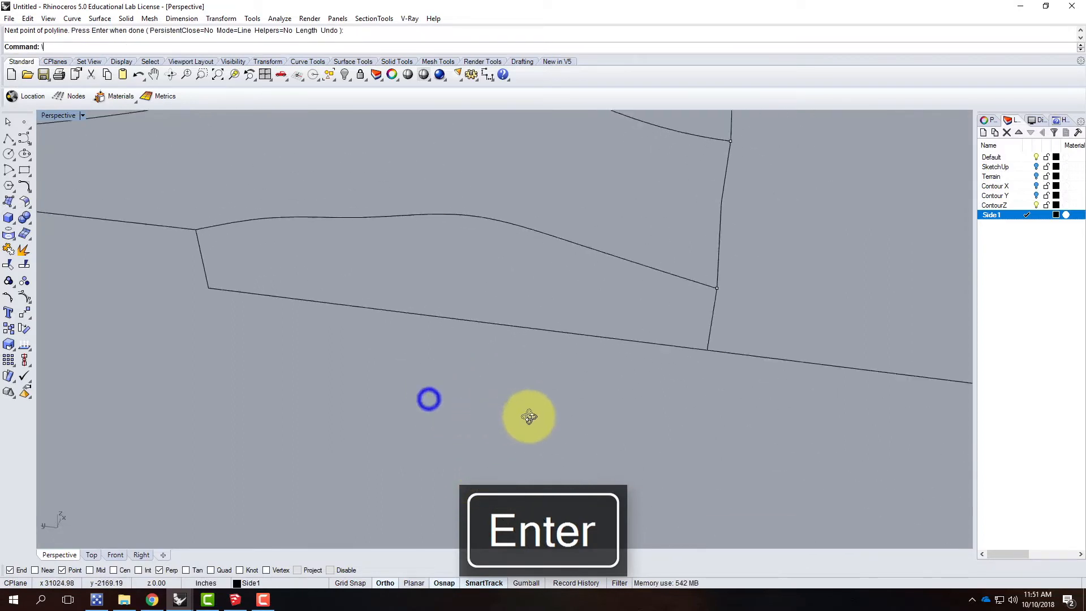
{"action": "scroll", "coordinate": [500, 402], "scroll_direction": "down", "scroll_amount": 3}
{"action": "left_click", "coordinate": [603, 337]}
{"action": "type", "text": "\\"}
{"action": "right_click_drag", "start_coordinate": [642, 360], "coordinate": [635, 360]}
{"action": "type", "text": "trim"}
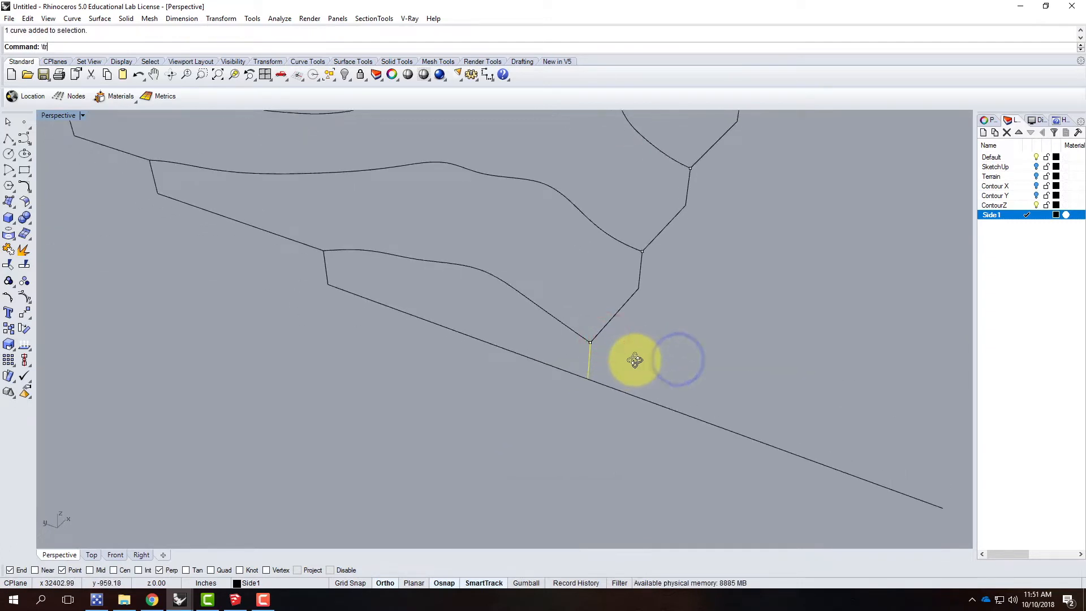
{"action": "key", "text": "Return"}
{"action": "left_click", "coordinate": [643, 400]}
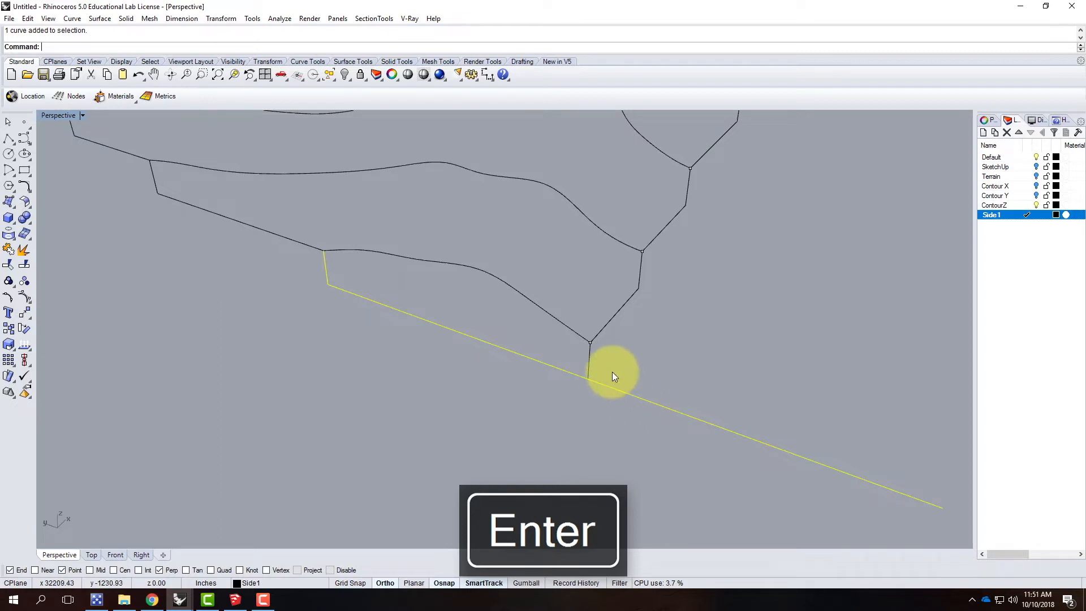
Step: Trim the level line's overrun beyond the corner, using the short vertical corner line as the cutting object
{"action": "left_click", "coordinate": [589, 364]}
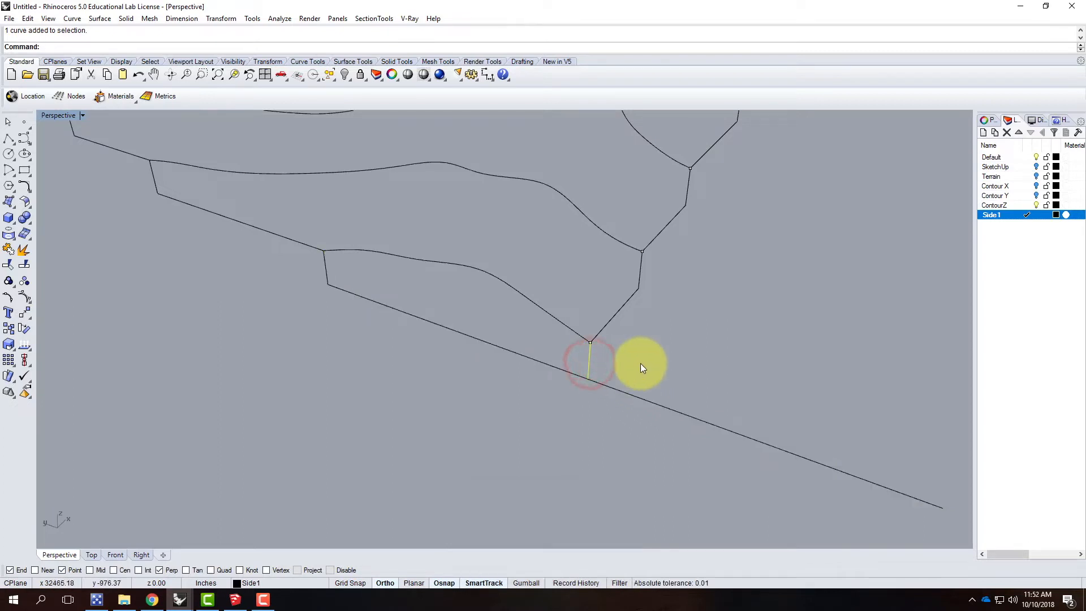
{"action": "key", "text": "Return"}
{"action": "key", "text": "Escape"}
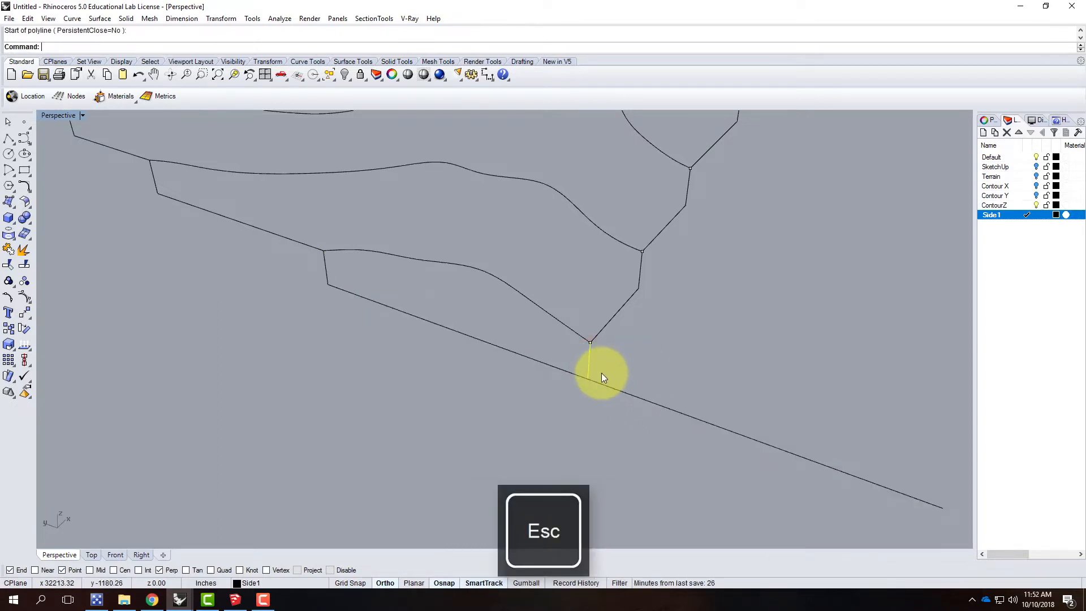
{"action": "type", "text": "Trim"}
{"action": "key", "text": "Return"}
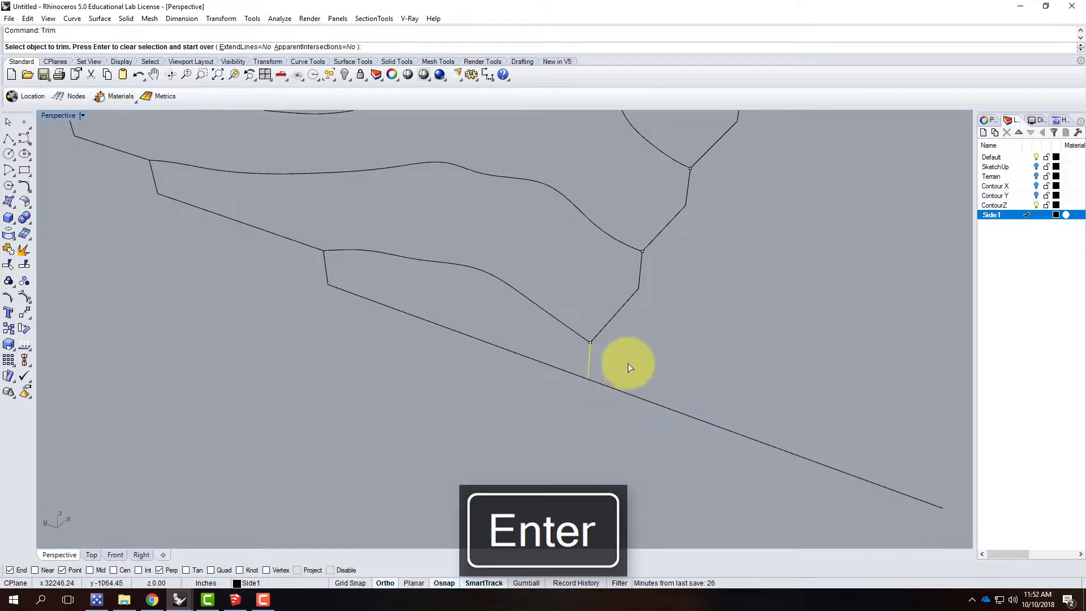
{"action": "left_click", "coordinate": [623, 392]}
{"action": "key", "text": "Escape"}
Step: Join the trimmed corner polyline to the stepped side profile it continues
{"action": "right_click_drag", "start_coordinate": [650, 397], "coordinate": [450, 339]}
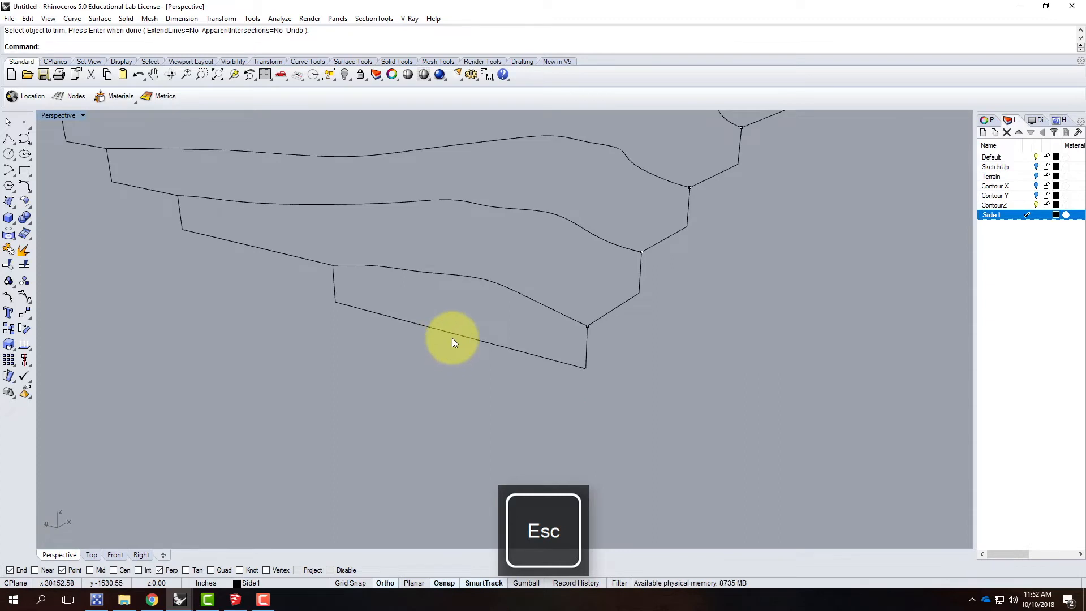
{"action": "left_click", "coordinate": [453, 338]}
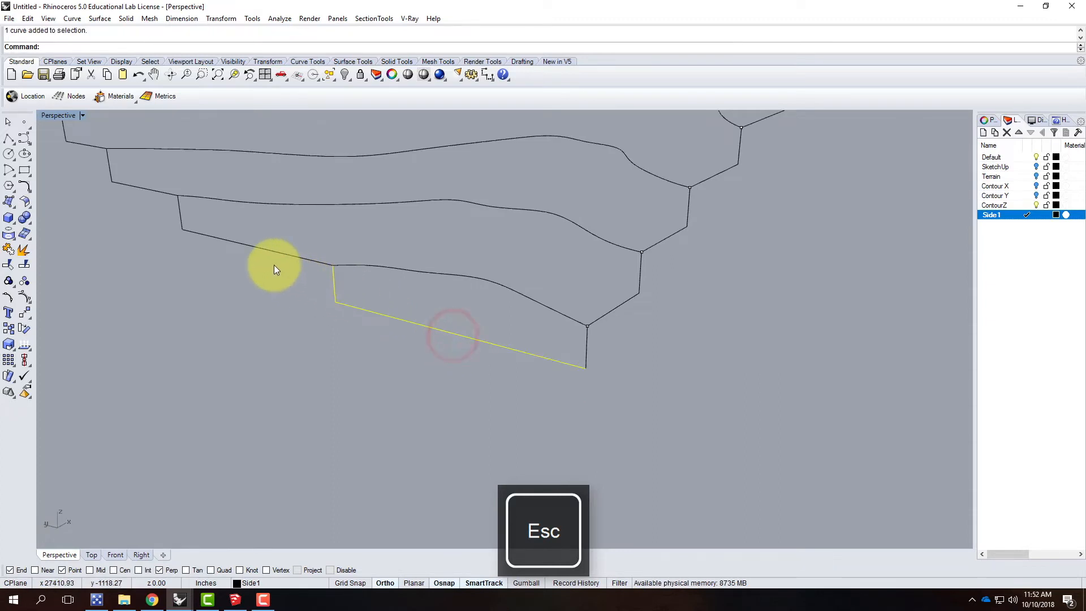
{"action": "left_click", "coordinate": [285, 255], "text": "shift"}
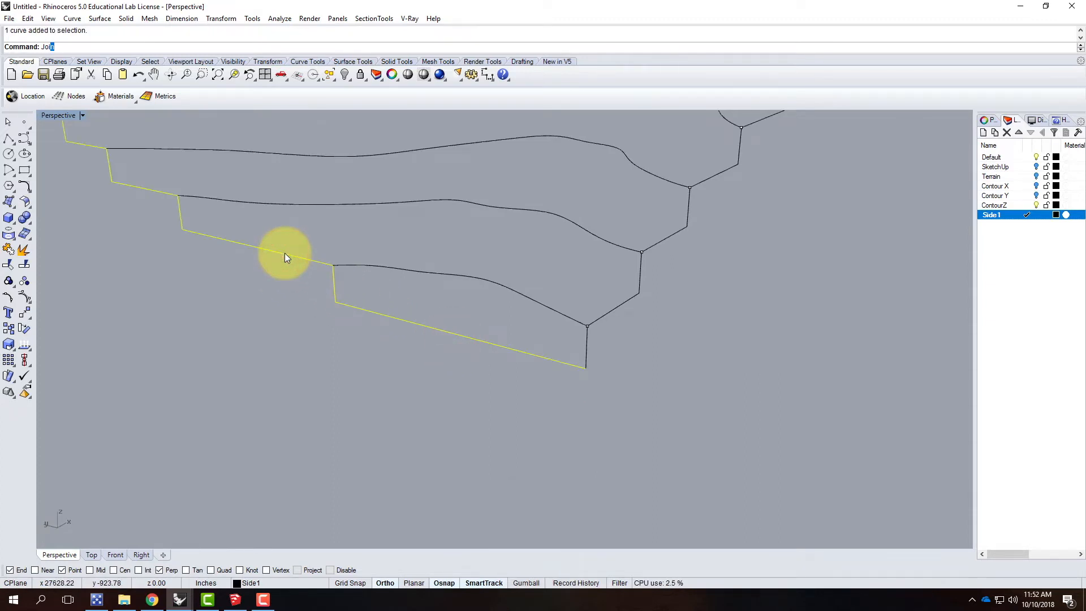
{"action": "key", "text": "Return"}
{"action": "left_click", "coordinate": [619, 380]}
Step: Try to join the vertical corner line to the adjacent stepped side profile
{"action": "left_click", "coordinate": [584, 342]}
{"action": "left_click", "coordinate": [603, 313]}
{"action": "type", "text": "Jion"}
{"action": "key", "text": "Return"}
{"action": "left_click", "coordinate": [689, 373]}
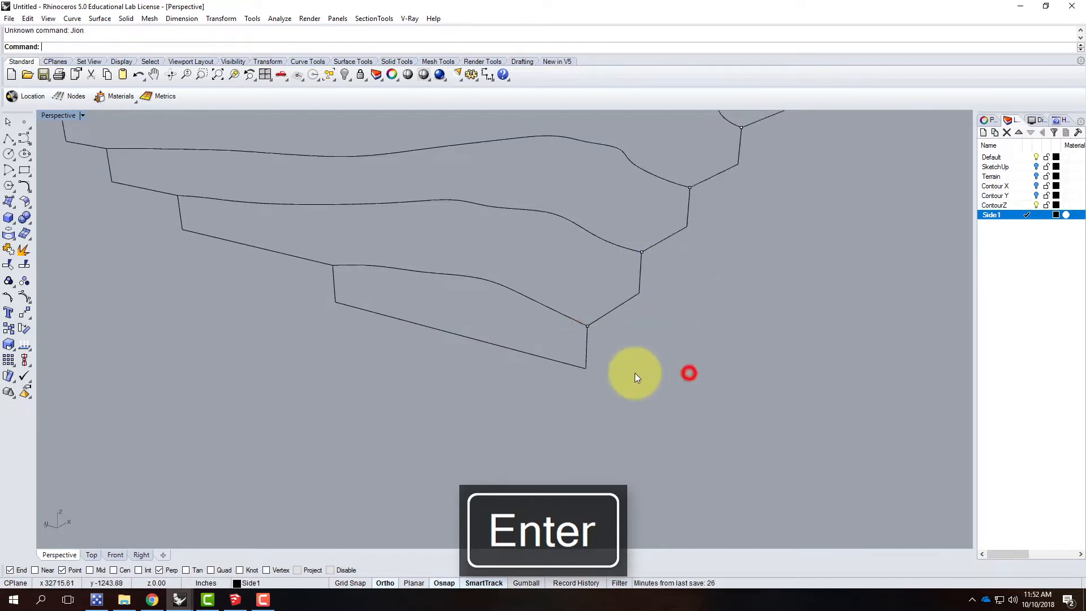
Step: Inspect the terrain's side profiles and the two short contour curves above the isolated notches along one edge
{"action": "scroll", "coordinate": [486, 419], "scroll_direction": "down", "scroll_amount": 3}
{"action": "scroll", "coordinate": [422, 432], "scroll_direction": "down", "scroll_amount": 3}
{"action": "right_click_drag", "start_coordinate": [582, 390], "coordinate": [592, 298]}
{"action": "scroll", "coordinate": [593, 298], "scroll_direction": "up", "scroll_amount": 3}
{"action": "right_click_drag", "start_coordinate": [737, 269], "coordinate": [667, 269]}
{"action": "scroll", "coordinate": [499, 320], "scroll_direction": "down", "scroll_amount": 5}
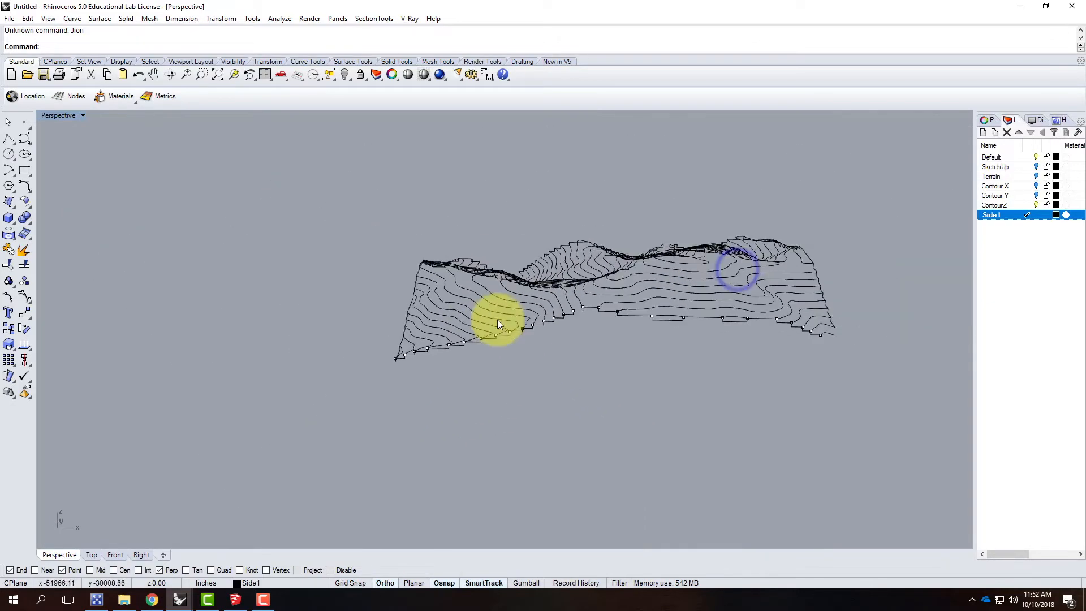
{"action": "scroll", "coordinate": [670, 314], "scroll_direction": "up", "scroll_amount": 5}
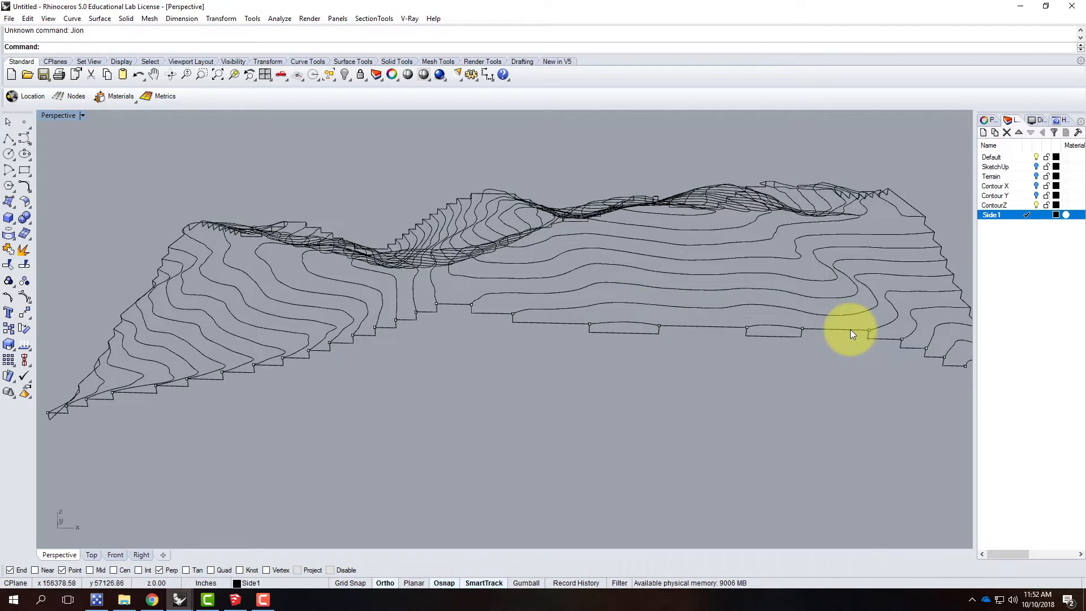
{"action": "scroll", "coordinate": [779, 341], "scroll_direction": "up", "scroll_amount": 3}
{"action": "right_click_drag", "start_coordinate": [815, 330], "coordinate": [457, 337]}
{"action": "scroll", "coordinate": [438, 311], "scroll_direction": "up", "scroll_amount": 3}
{"action": "left_click", "coordinate": [418, 273]}
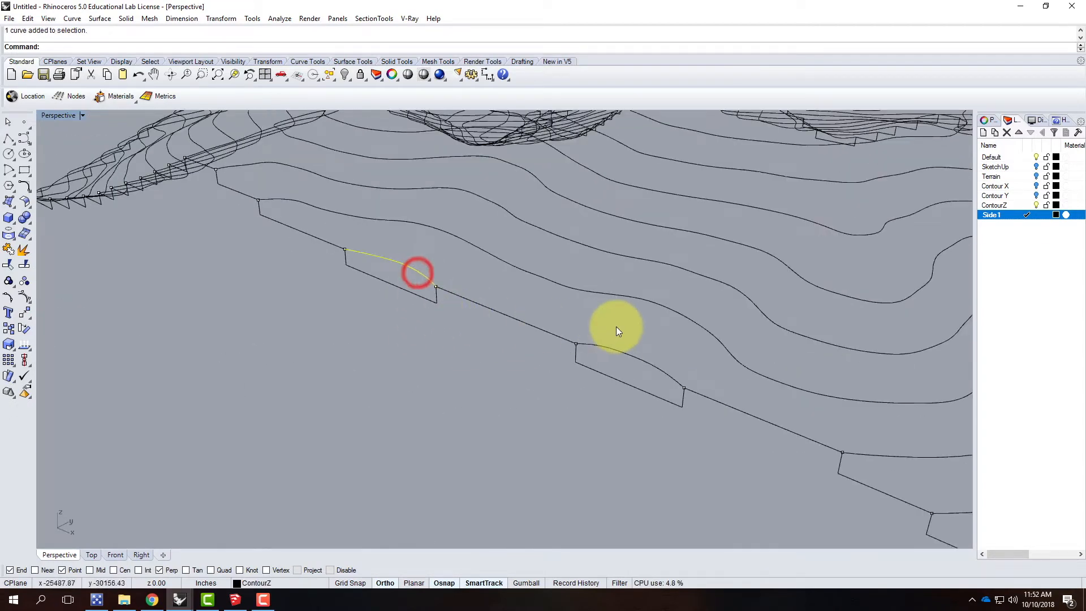
{"action": "left_click", "coordinate": [615, 348]}
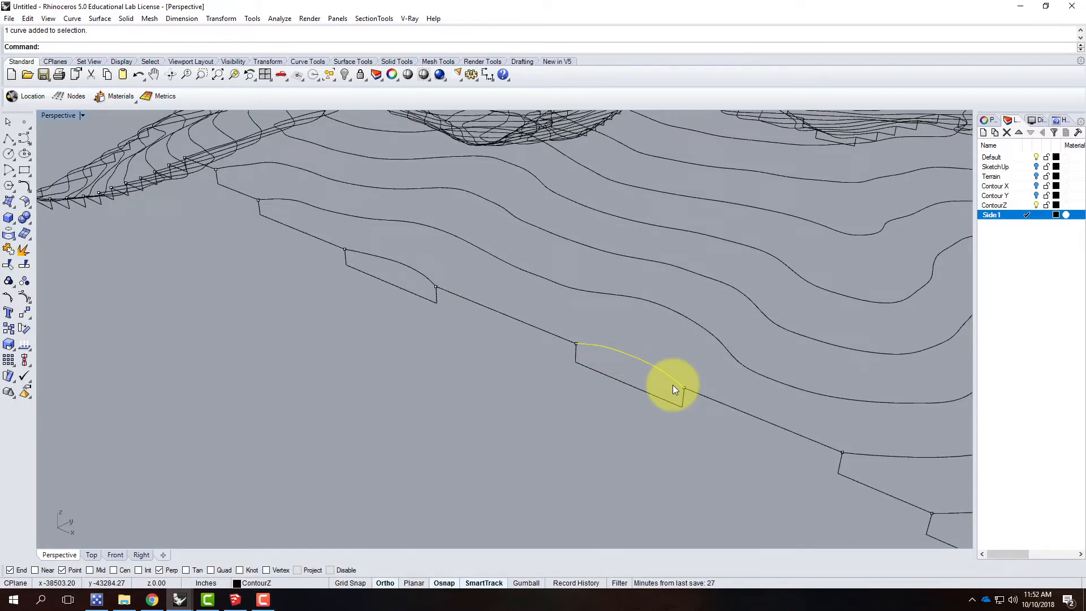
{"action": "scroll", "coordinate": [450, 351], "scroll_direction": "down", "scroll_amount": 3}
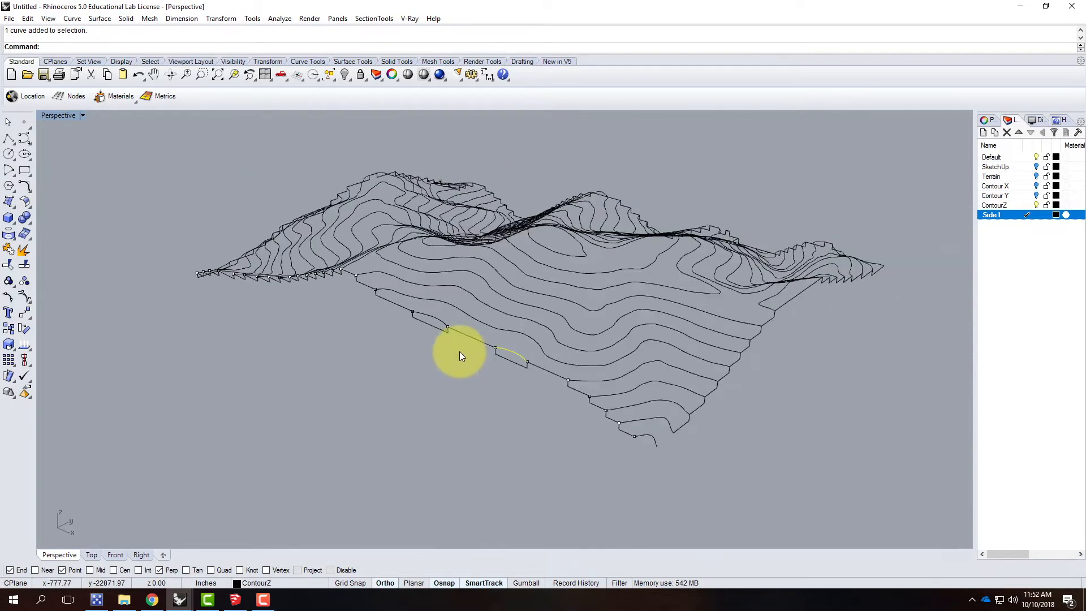
{"action": "scroll", "coordinate": [505, 352], "scroll_direction": "up", "scroll_amount": 3}
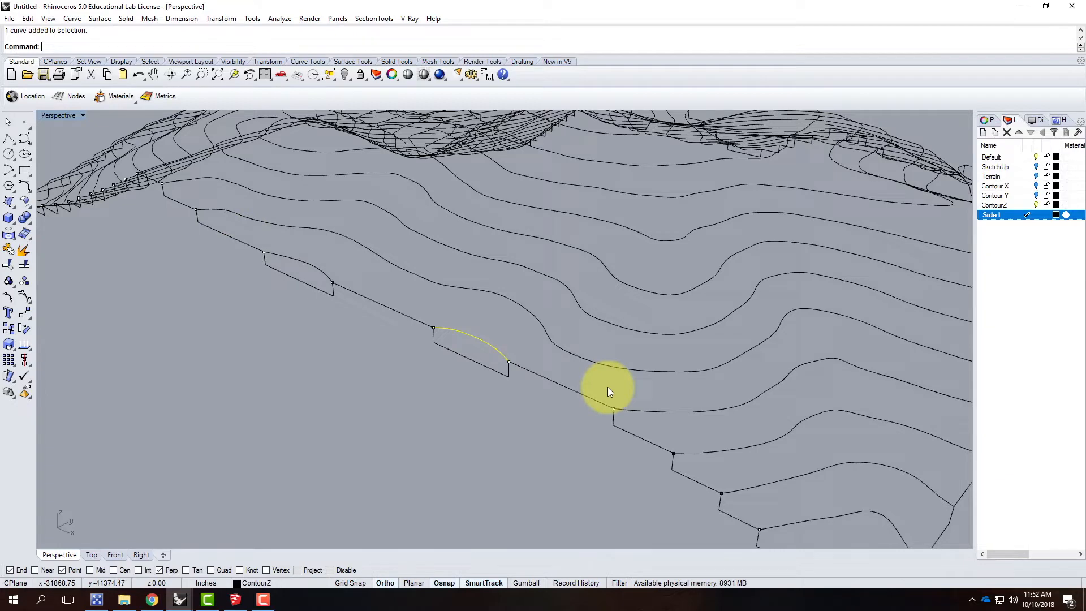
{"action": "scroll", "coordinate": [487, 390], "scroll_direction": "down", "scroll_amount": 3}
{"action": "left_click", "coordinate": [440, 388]}
Step: Delete the two short contour curves above the isolated notches in the side profile
{"action": "scroll", "coordinate": [455, 334], "scroll_direction": "up", "scroll_amount": 4}
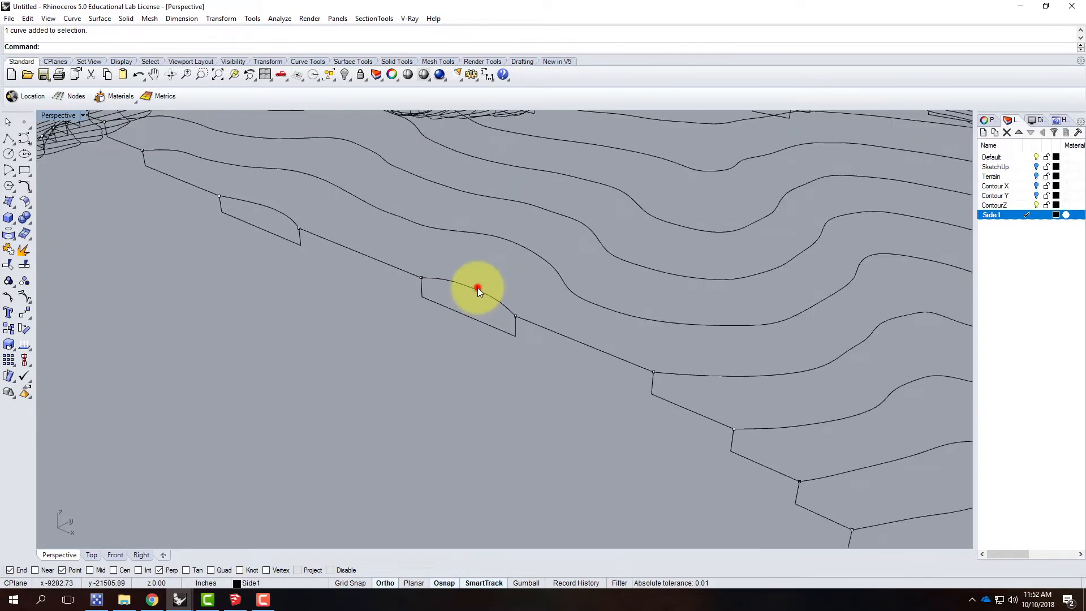
{"action": "left_click", "coordinate": [477, 287]}
{"action": "key", "text": "Delete"}
{"action": "left_click", "coordinate": [281, 210]}
{"action": "key", "text": "Delete"}
Step: Draw a straight line across the open top of each of the two profile notches, from end point to end point
{"action": "left_click", "coordinate": [9, 139]}
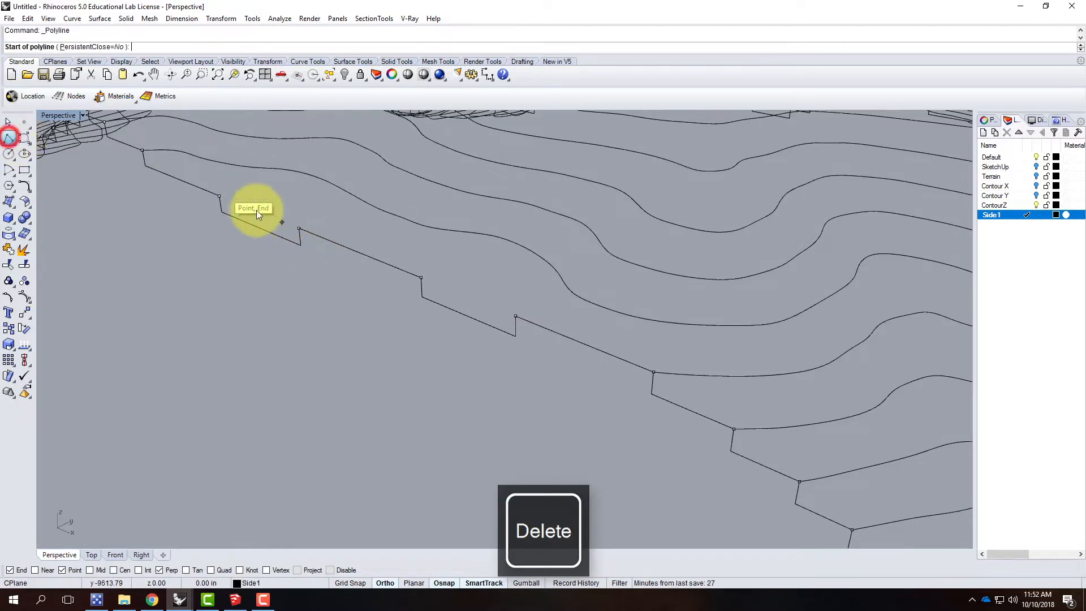
{"action": "left_click", "coordinate": [219, 196]}
{"action": "left_click", "coordinate": [298, 231]}
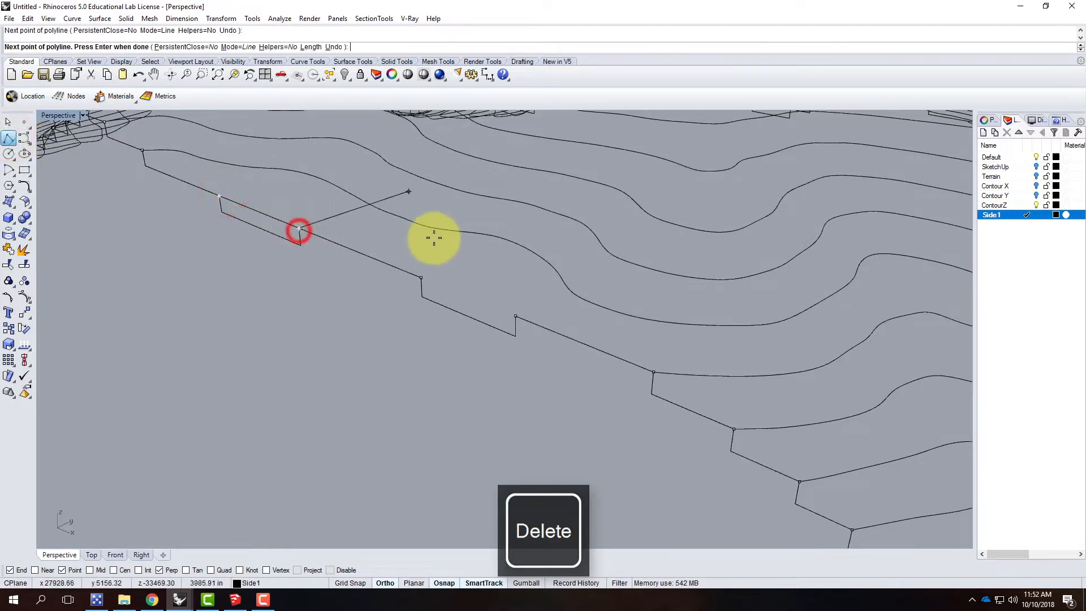
{"action": "key", "text": "Return"}
{"action": "right_click", "coordinate": [439, 249]}
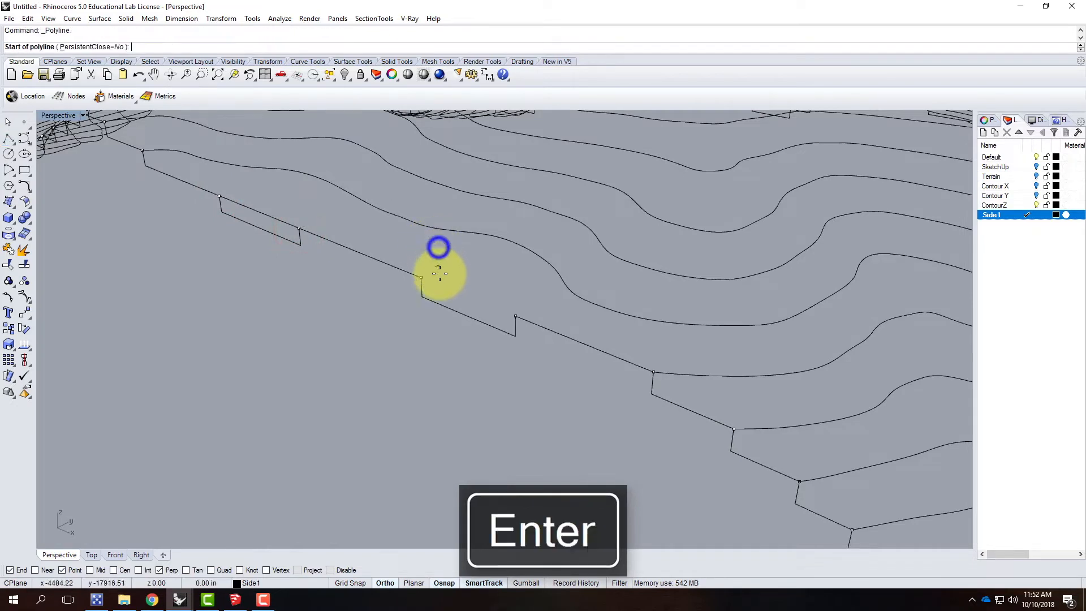
{"action": "left_click", "coordinate": [421, 278]}
{"action": "left_click", "coordinate": [524, 312]}
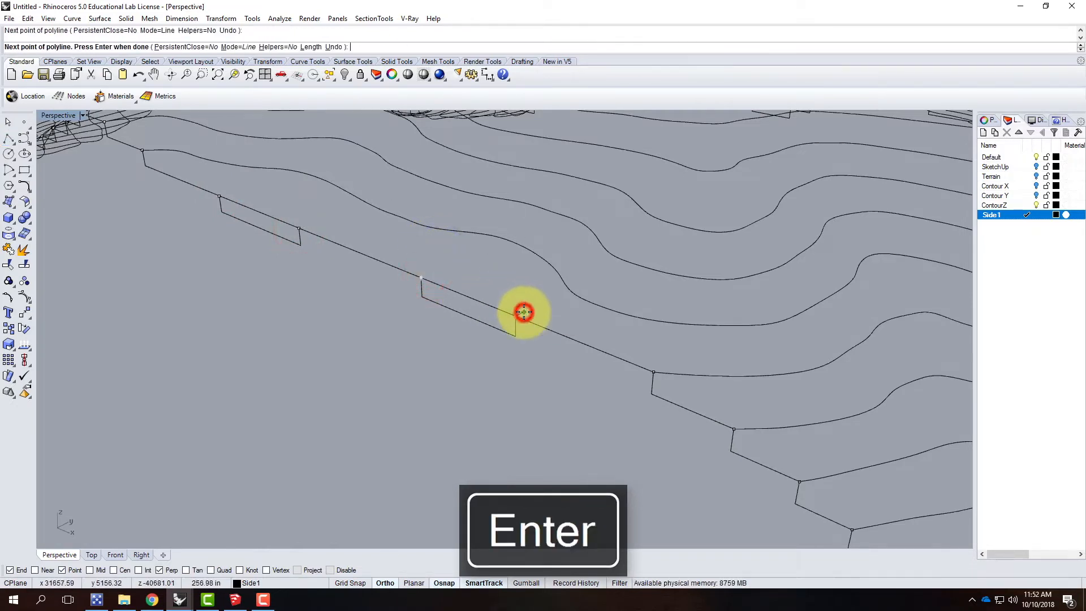
{"action": "key", "text": "Return"}
Step: Trim away the two notches beneath the new straight lines, using those lines as cutting objects
{"action": "left_click", "coordinate": [499, 312]}
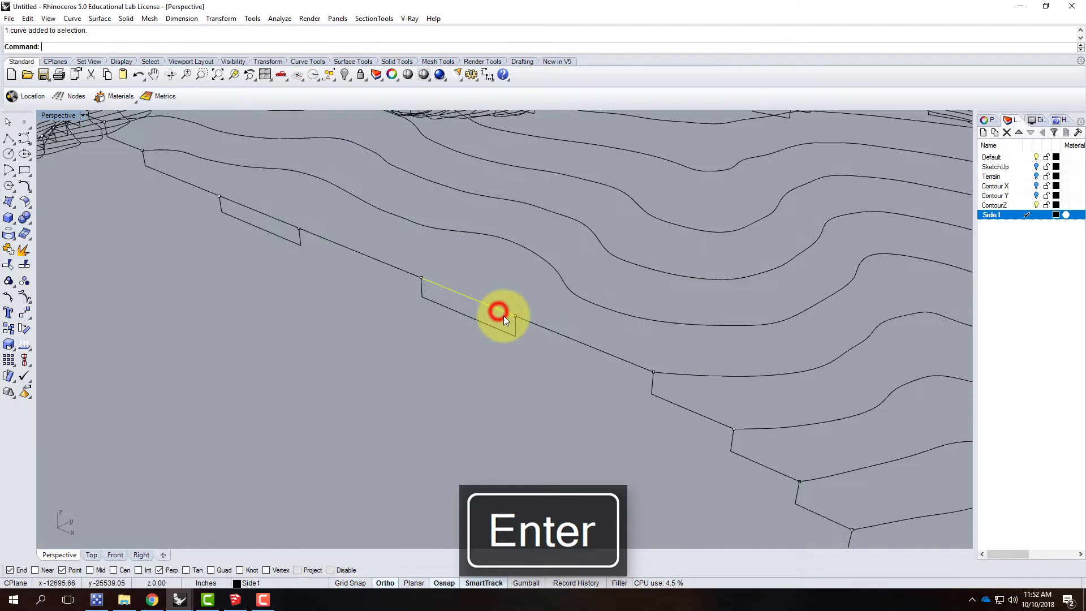
{"action": "left_click", "coordinate": [274, 219], "text": "shift"}
{"action": "type", "text": "trim"}
{"action": "key", "text": "Return"}
{"action": "left_click", "coordinate": [267, 231]}
{"action": "left_click", "coordinate": [482, 322]}
{"action": "key", "text": "Escape"}
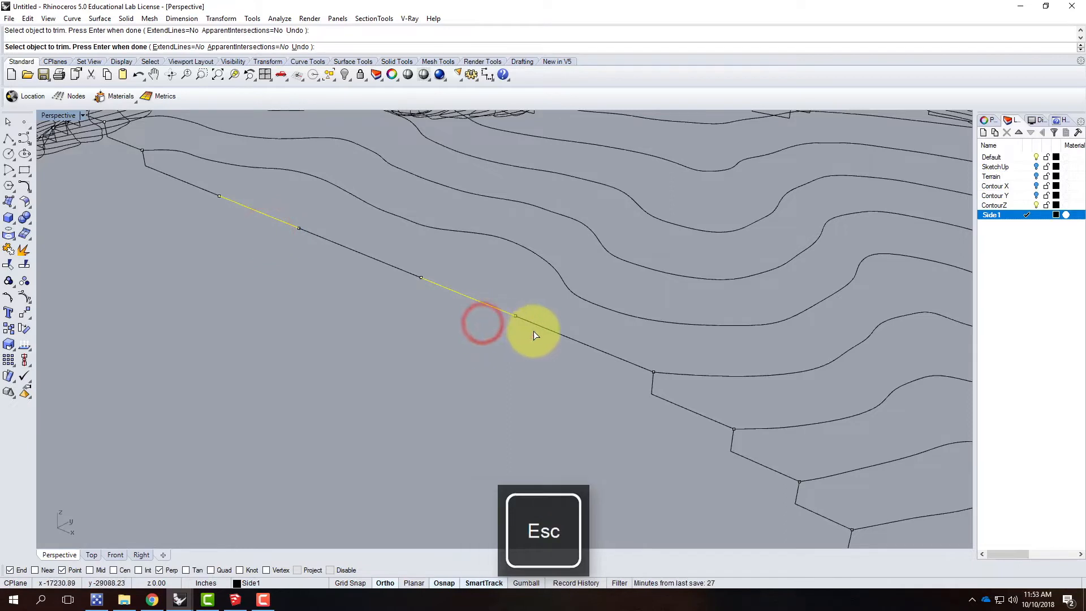
Step: Join the two bridging lines with the adjoining profile segments into one continuous side profile
{"action": "left_click", "coordinate": [554, 333]}
{"action": "left_click", "coordinate": [485, 305]}
{"action": "left_click", "coordinate": [389, 266]}
{"action": "left_click", "coordinate": [269, 216]}
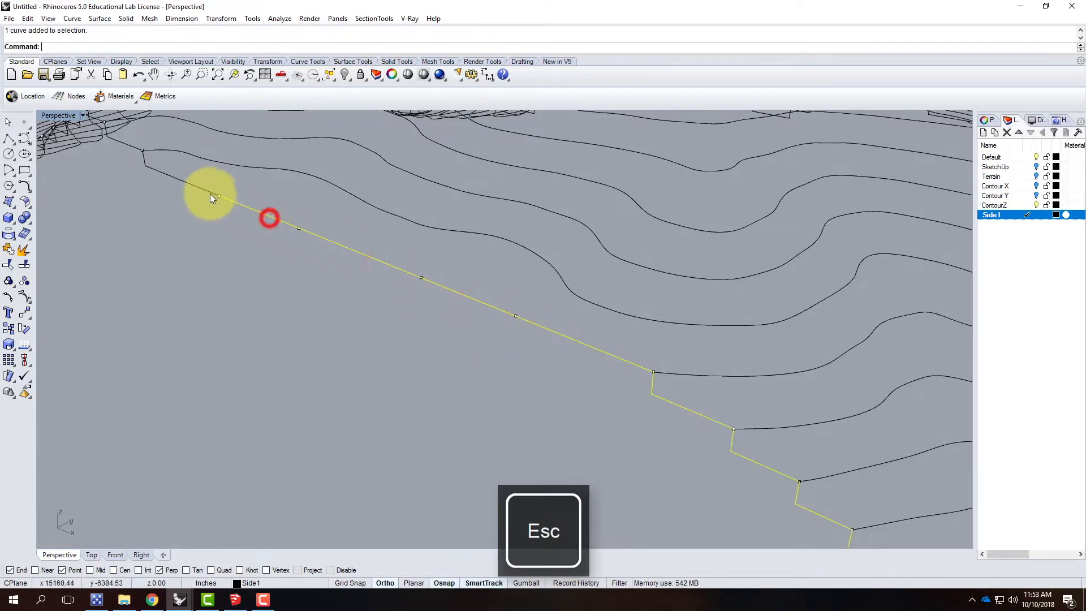
{"action": "left_click", "coordinate": [207, 190]}
{"action": "key", "text": "Return"}
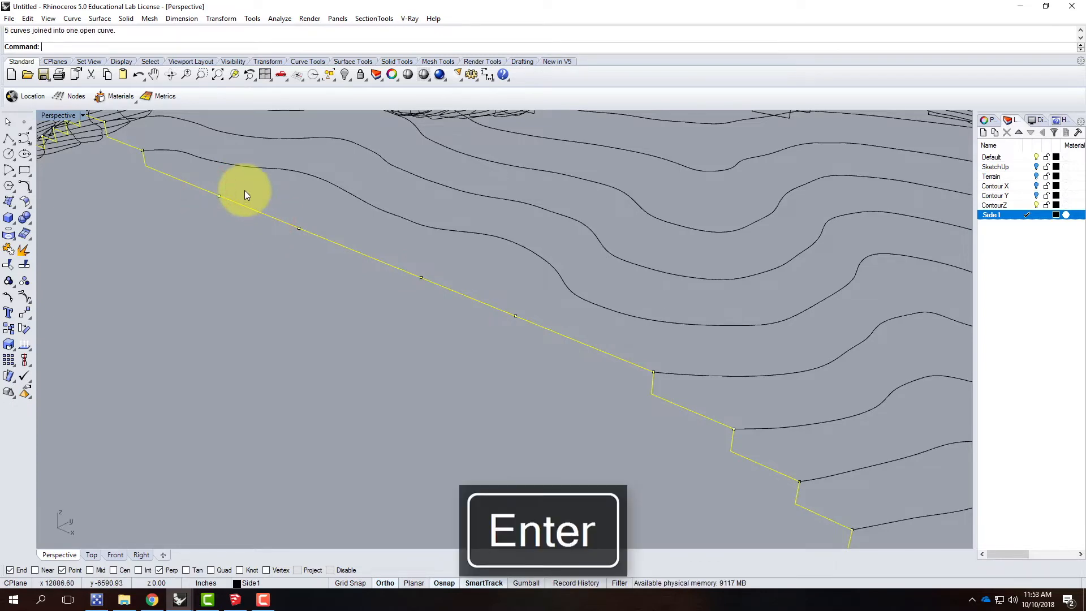
{"action": "left_click", "coordinate": [323, 332]}
{"action": "scroll", "coordinate": [434, 317], "scroll_direction": "down", "scroll_amount": 5}
{"action": "right_click_drag", "start_coordinate": [439, 315], "coordinate": [388, 327]}
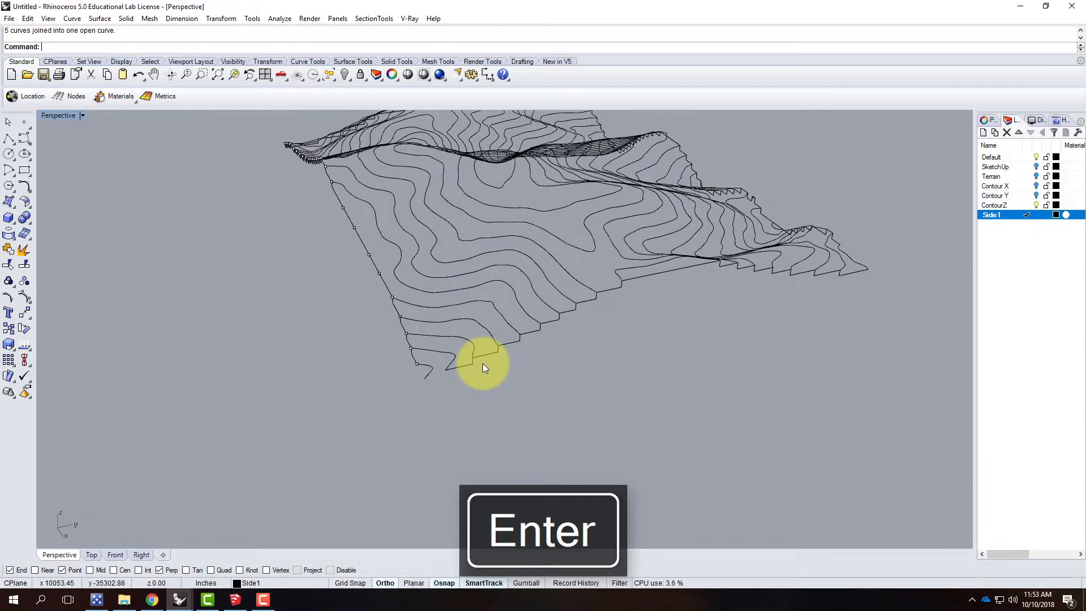
Step: Examine the open corner between the two side profiles and the contour beside the straight bridging line
{"action": "scroll", "coordinate": [388, 375], "scroll_direction": "up", "scroll_amount": 6}
{"action": "right_click_drag", "start_coordinate": [443, 386], "coordinate": [456, 386]}
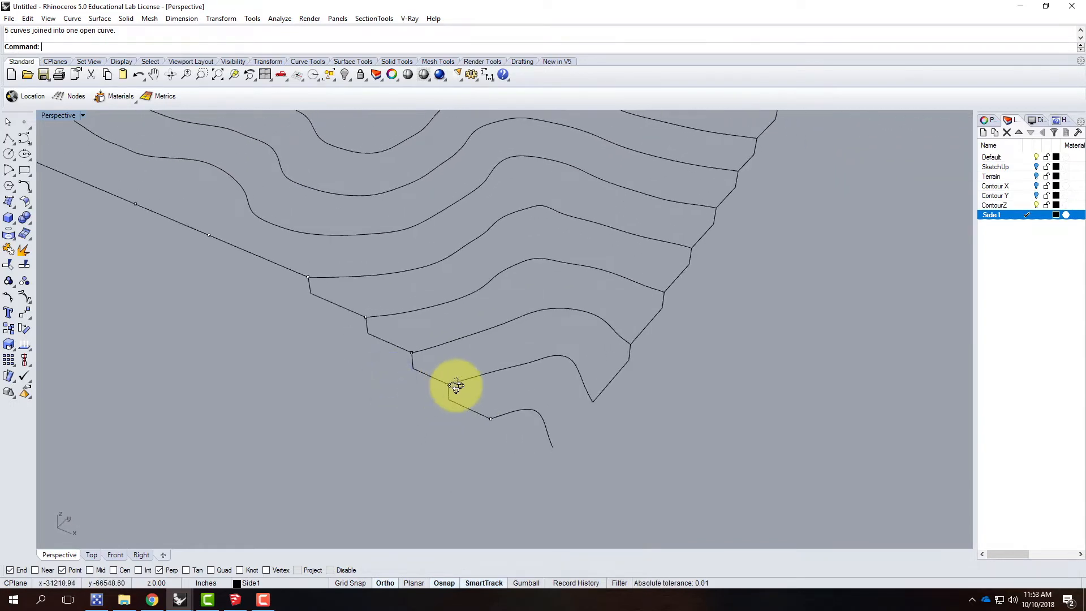
{"action": "scroll", "coordinate": [458, 389], "scroll_direction": "down", "scroll_amount": 5}
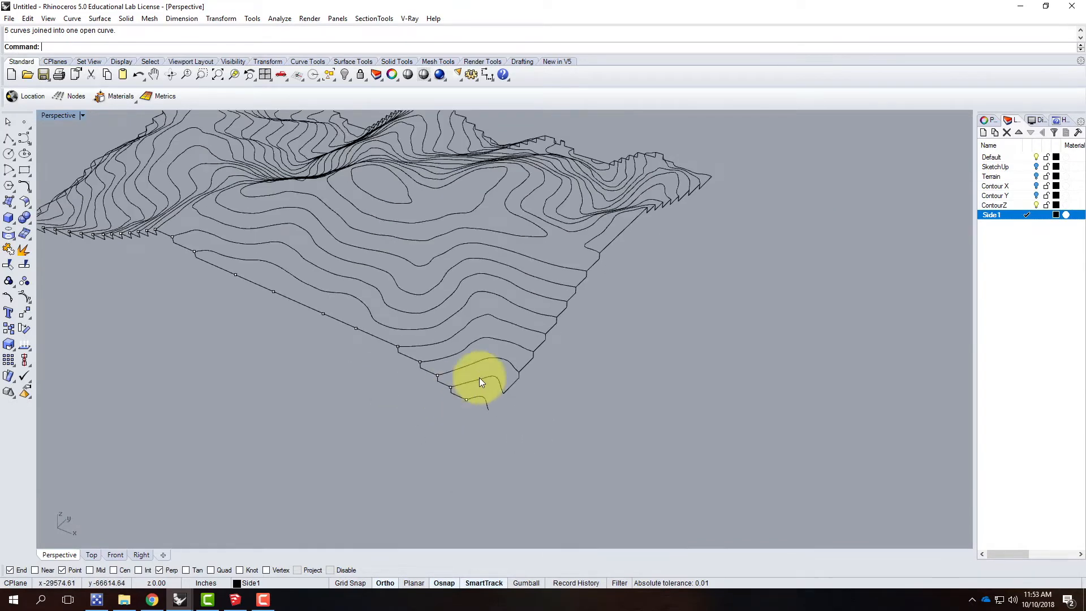
{"action": "scroll", "coordinate": [610, 280], "scroll_direction": "up", "scroll_amount": 6}
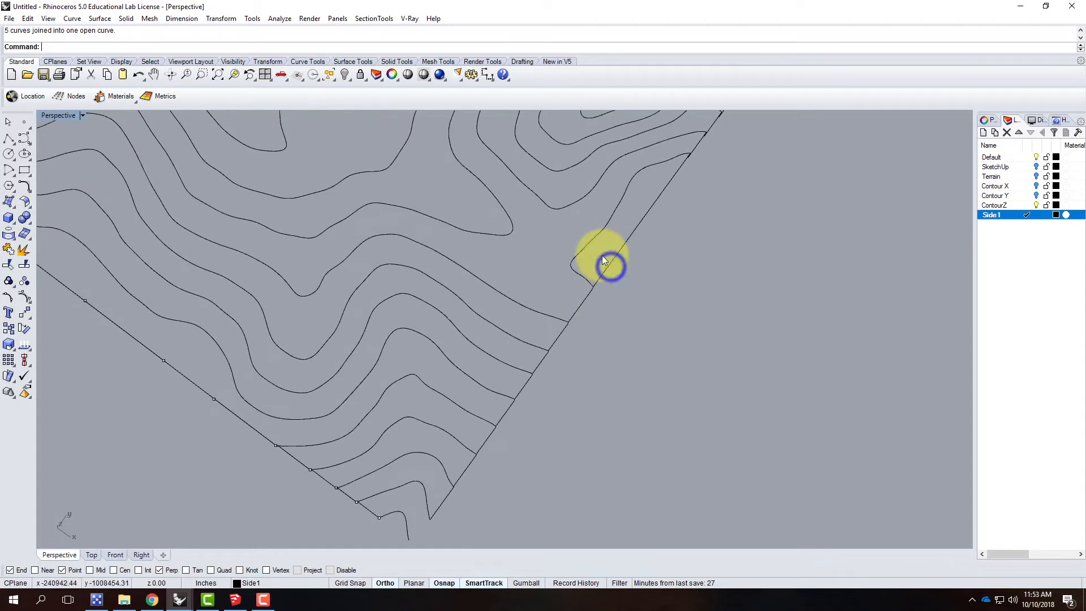
{"action": "left_click", "coordinate": [609, 227]}
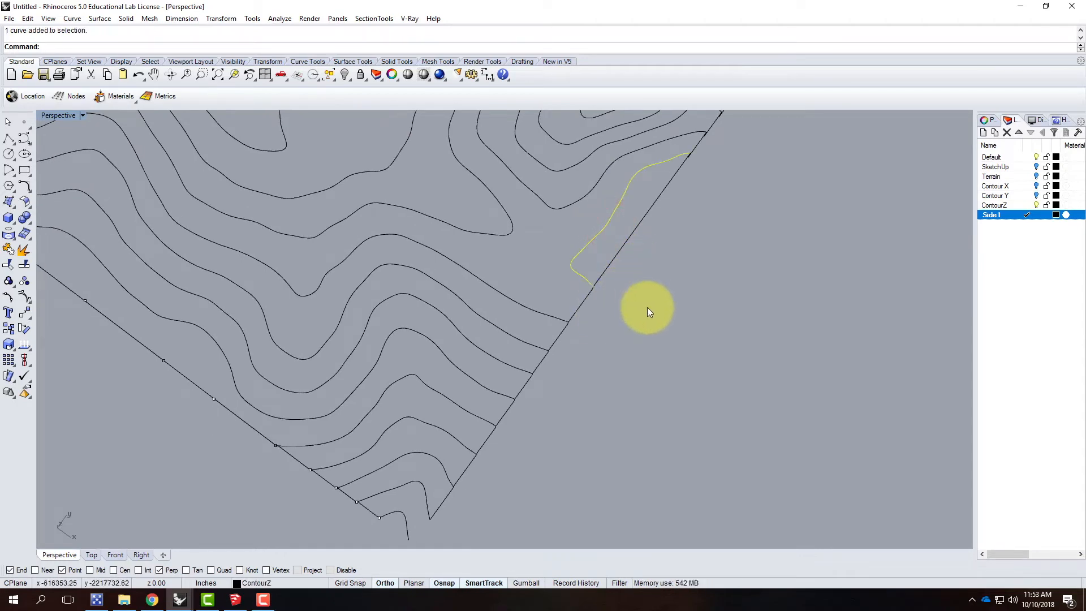
{"action": "scroll", "coordinate": [644, 313], "scroll_direction": "down", "scroll_amount": 3}
{"action": "scroll", "coordinate": [553, 423], "scroll_direction": "up", "scroll_amount": 5}
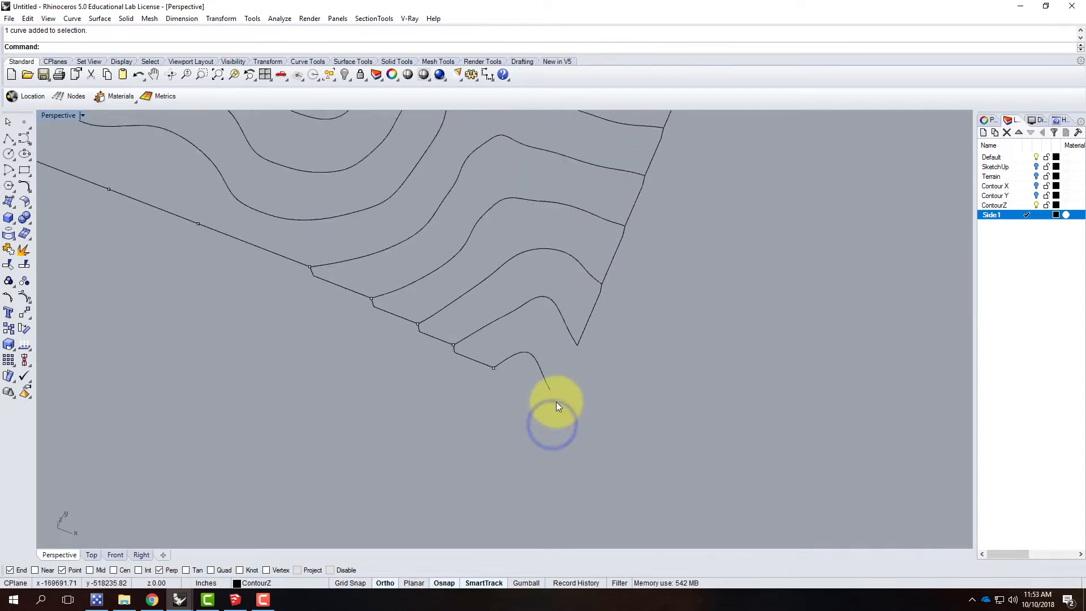
Step: Draw a 39.063' vertical polyline segment straight down from the end of the first side profile at the lowest contour
{"action": "left_click", "coordinate": [9, 138]}
{"action": "left_click", "coordinate": [499, 340]}
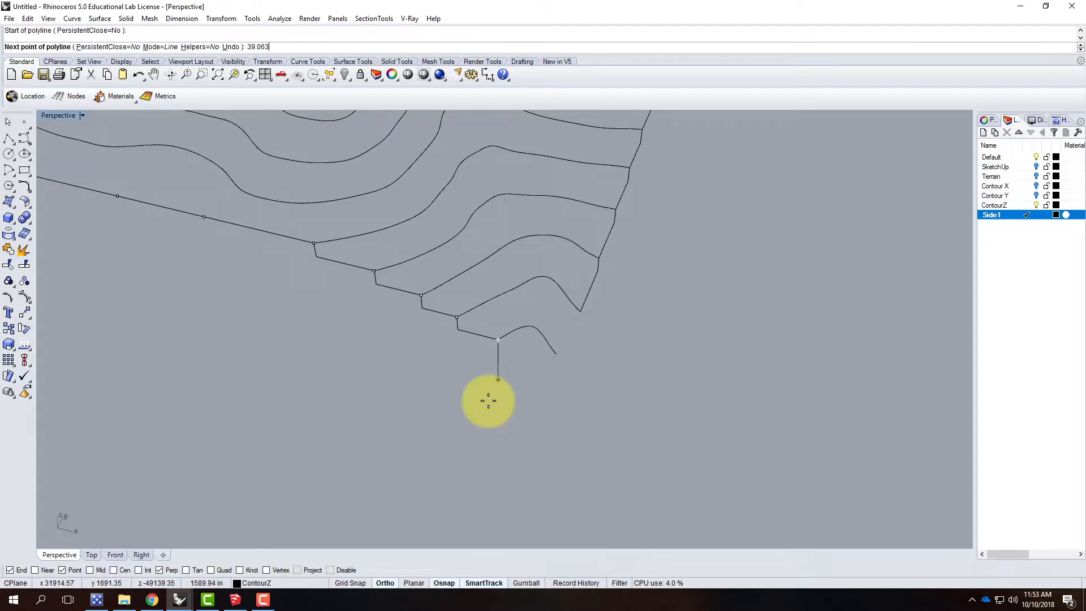
{"action": "type", "text": "39.063"}
{"action": "key", "text": "Return"}
{"action": "left_click", "coordinate": [490, 400]}
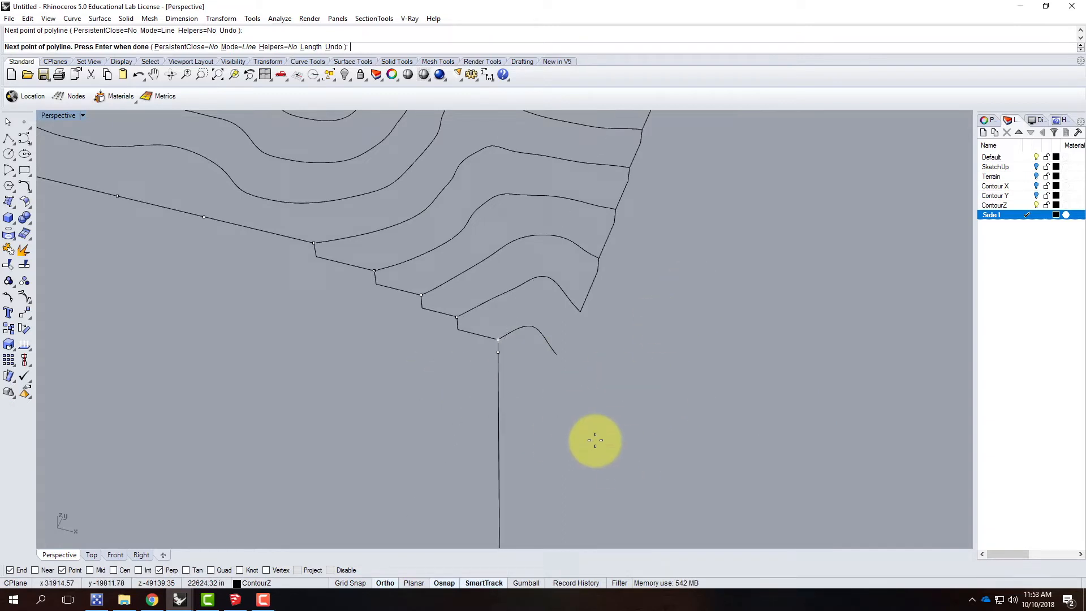
{"action": "key", "text": "Return"}
Step: Draw a polyline from the adjacent side profile's end point, 39.063' straight down and then along the side past the lowest contour
{"action": "right_click_drag", "start_coordinate": [634, 325], "coordinate": [559, 350]}
{"action": "right_click", "coordinate": [582, 341]}
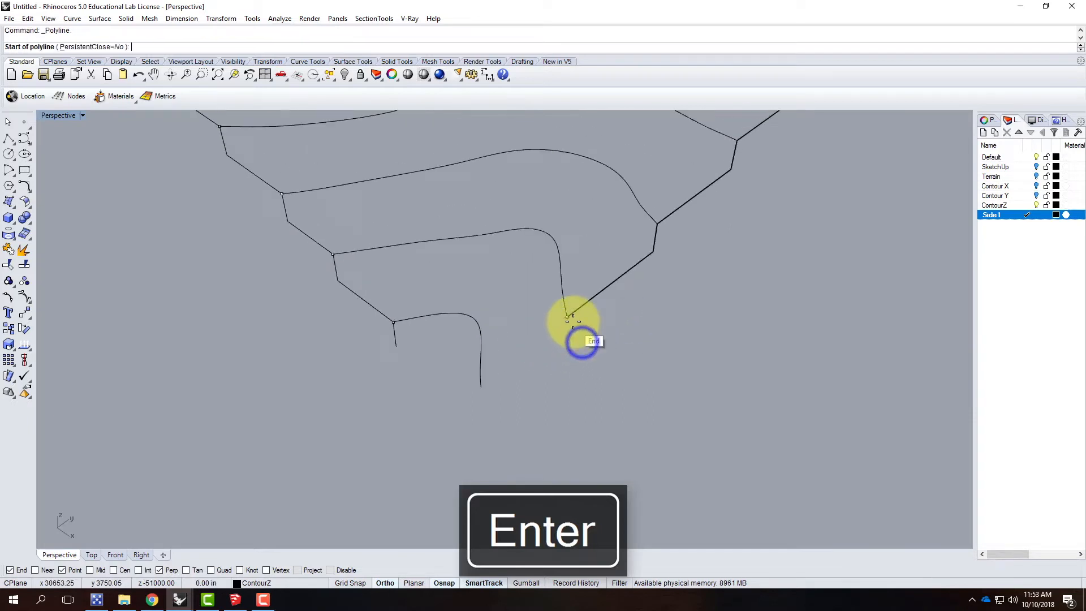
{"action": "left_click", "coordinate": [567, 317]}
{"action": "type", "text": "39.063"}
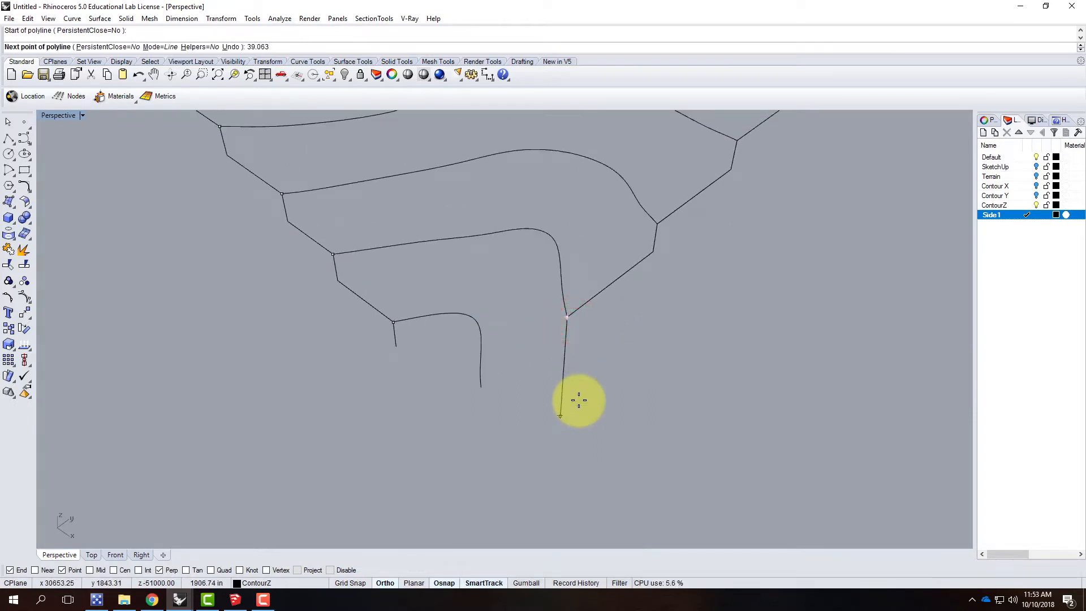
{"action": "key", "text": "Return"}
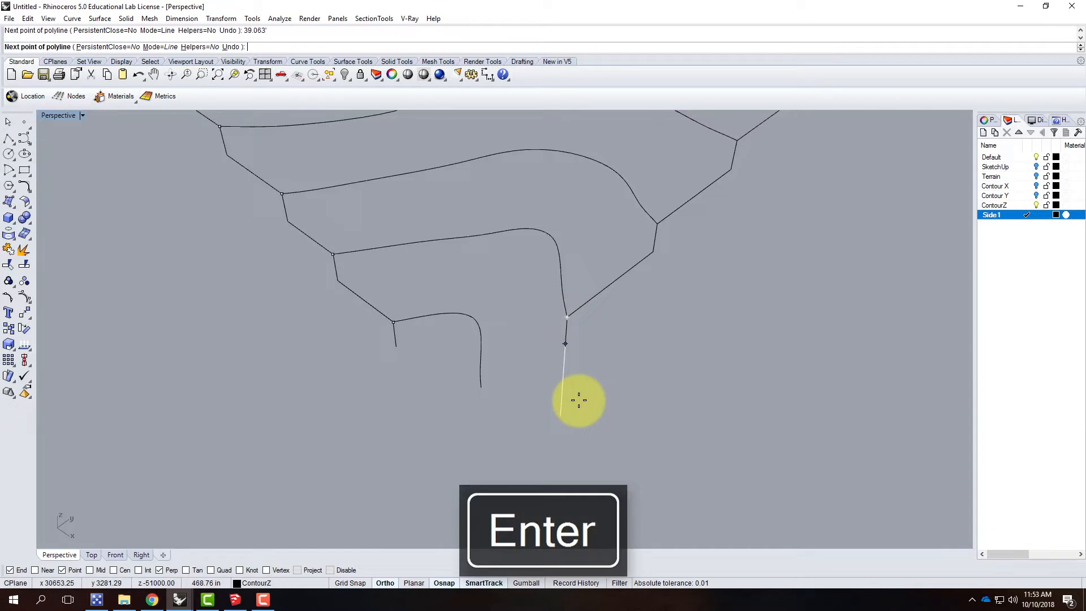
{"action": "left_click", "coordinate": [568, 398]}
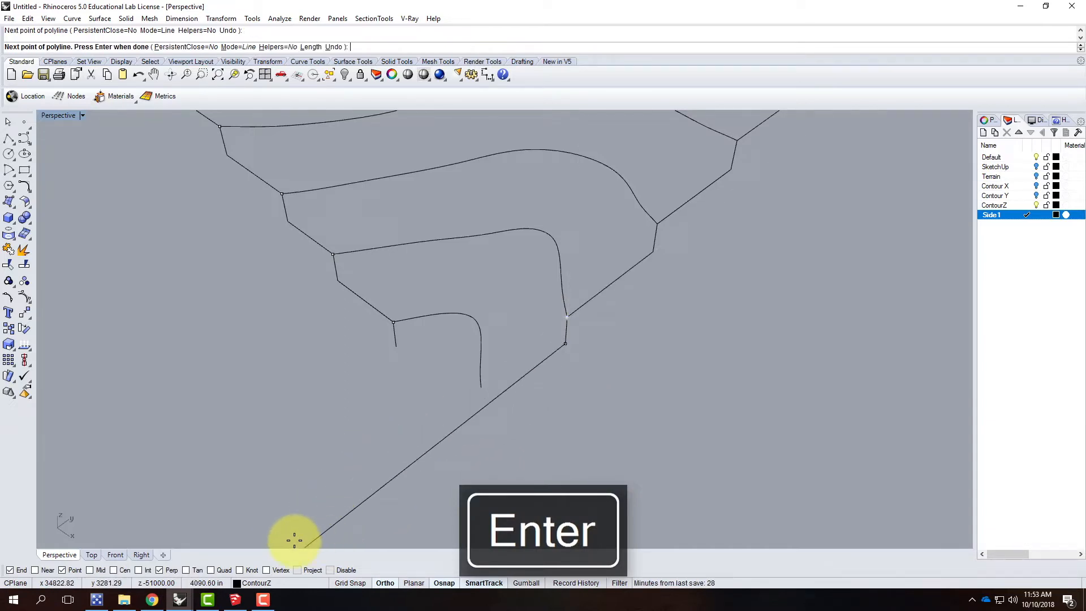
{"action": "left_click", "coordinate": [315, 533]}
{"action": "key", "text": "Return"}
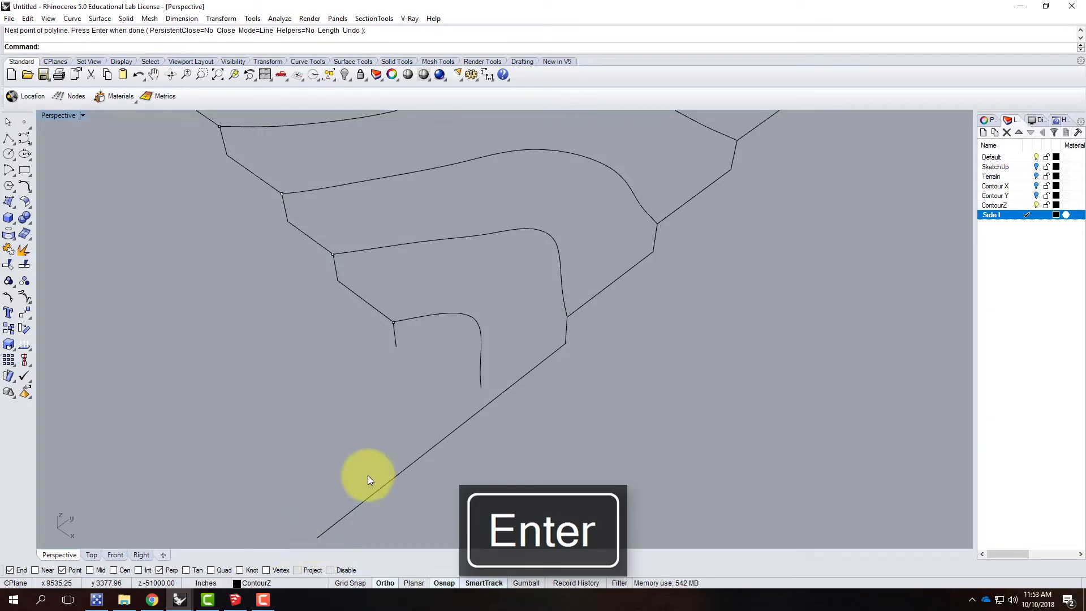
Step: Draw a short line from the open end of the lowest contour to the extended side line
{"action": "key", "text": "Return"}
{"action": "left_click", "coordinate": [484, 387]}
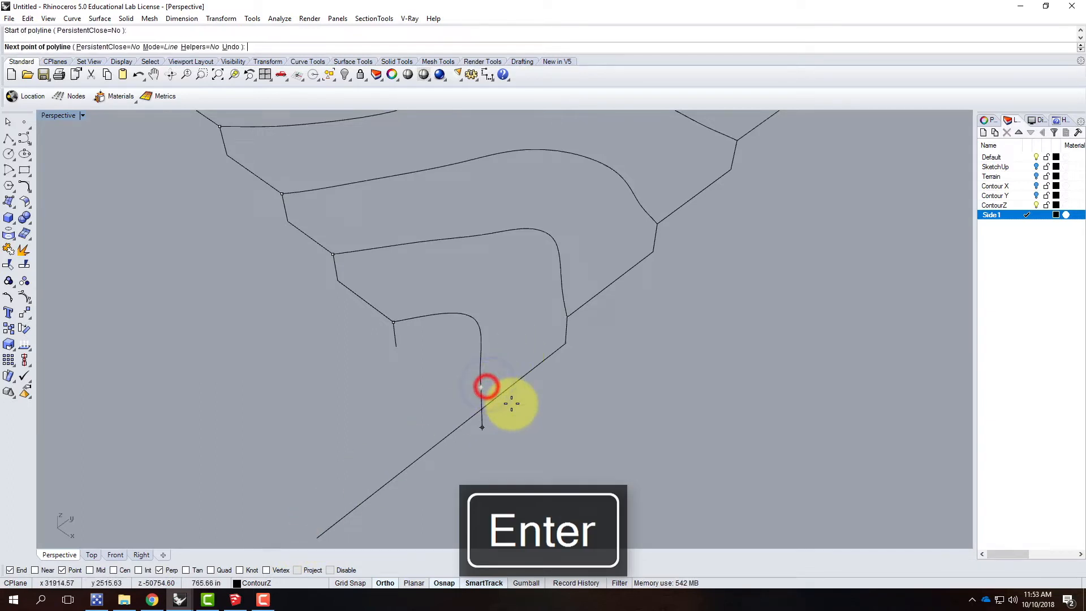
{"action": "left_click", "coordinate": [501, 397]}
{"action": "key", "text": "Return"}
{"action": "key", "text": "Return"}
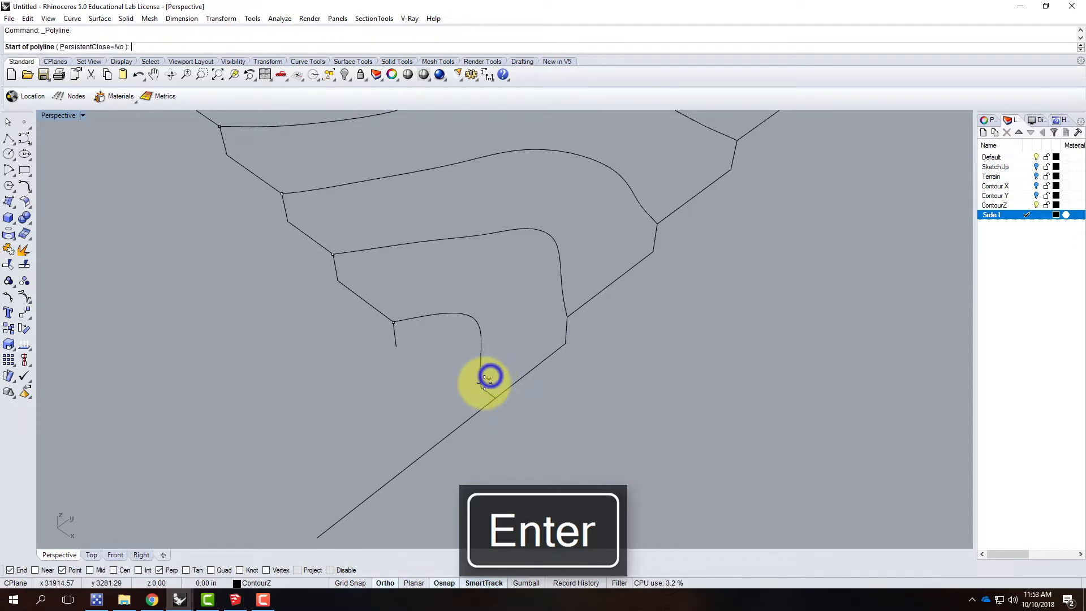
Step: Draw a polyline from the lowest contour's open end, 39.063' straight down and across to the bottom of the first vertical segment
{"action": "left_click", "coordinate": [481, 387]}
{"action": "type", "text": "39.063"}
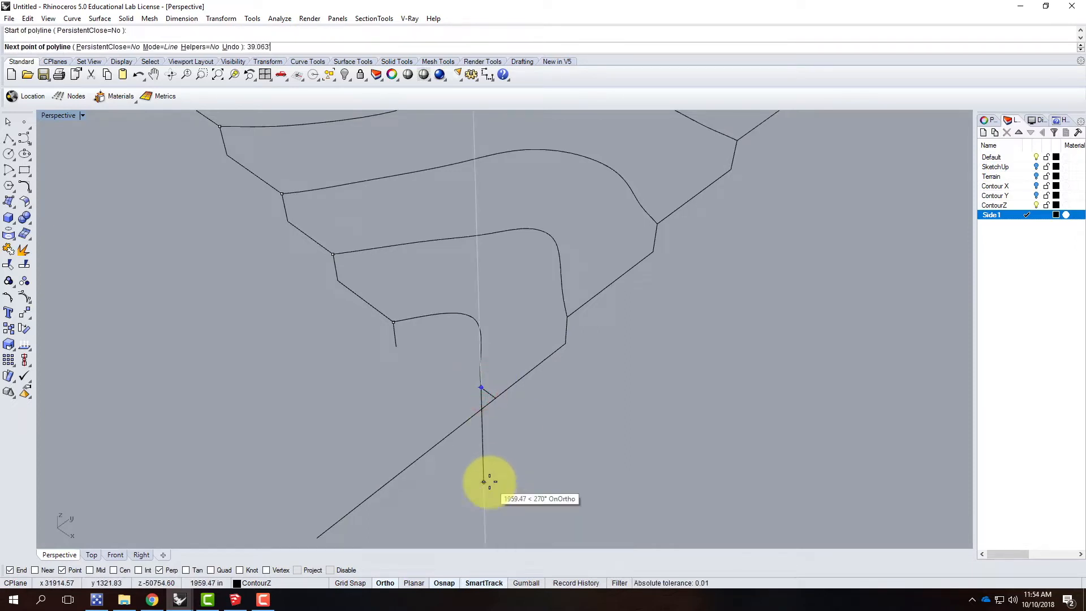
{"action": "key", "text": "Return"}
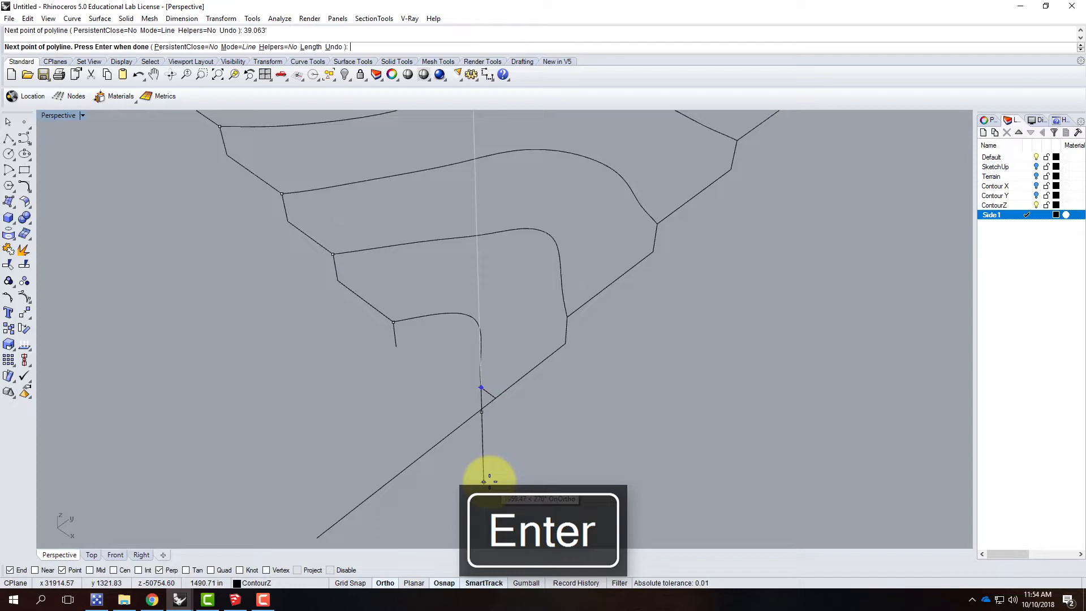
{"action": "left_click", "coordinate": [394, 347]}
{"action": "key", "text": "Return"}
{"action": "right_click_drag", "start_coordinate": [478, 436], "coordinate": [523, 411]}
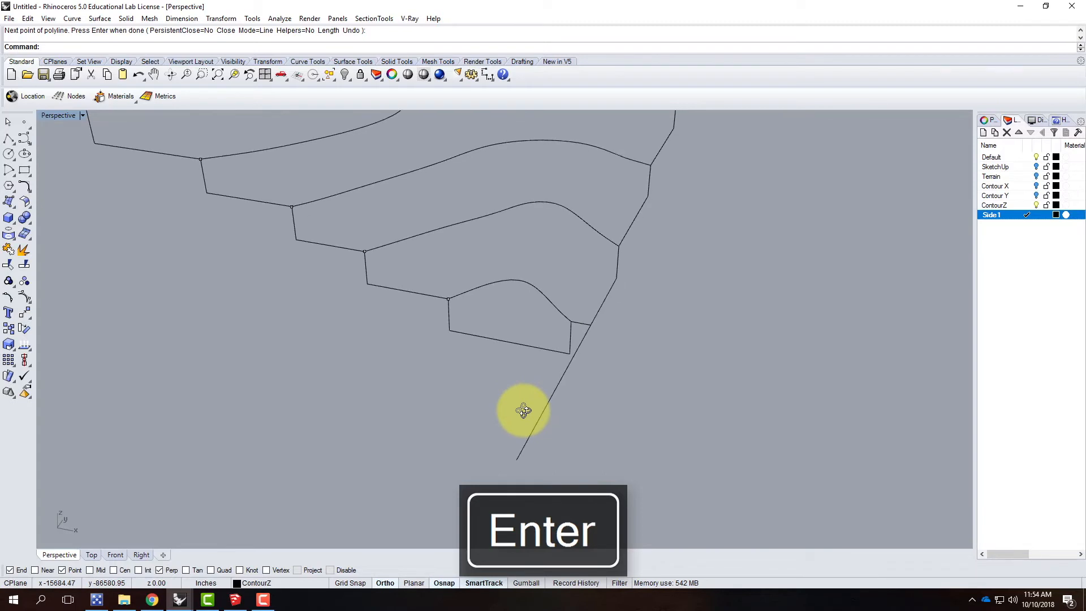
{"action": "type", "text": "Trim"}
{"action": "key", "text": "Return"}
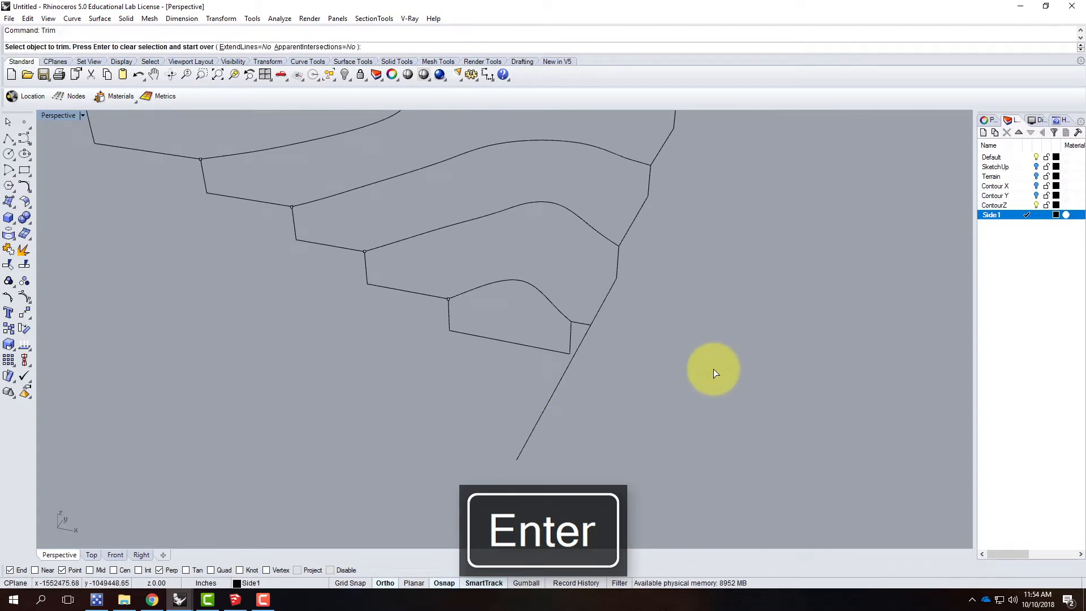
{"action": "left_click", "coordinate": [581, 322]}
{"action": "left_click", "coordinate": [583, 324]}
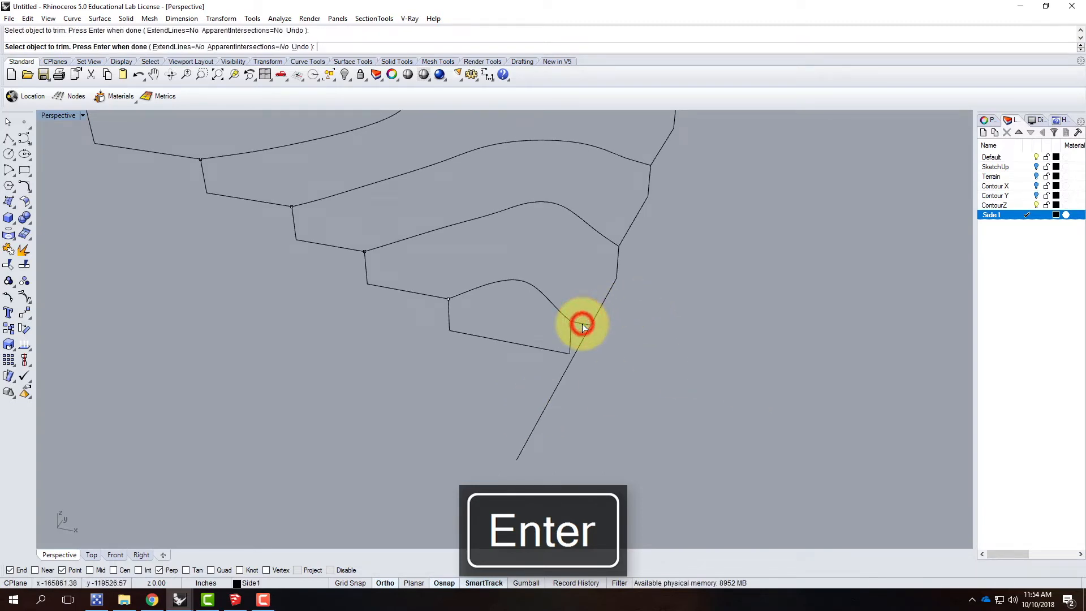
{"action": "key", "text": "Return"}
{"action": "left_click", "coordinate": [582, 323]}
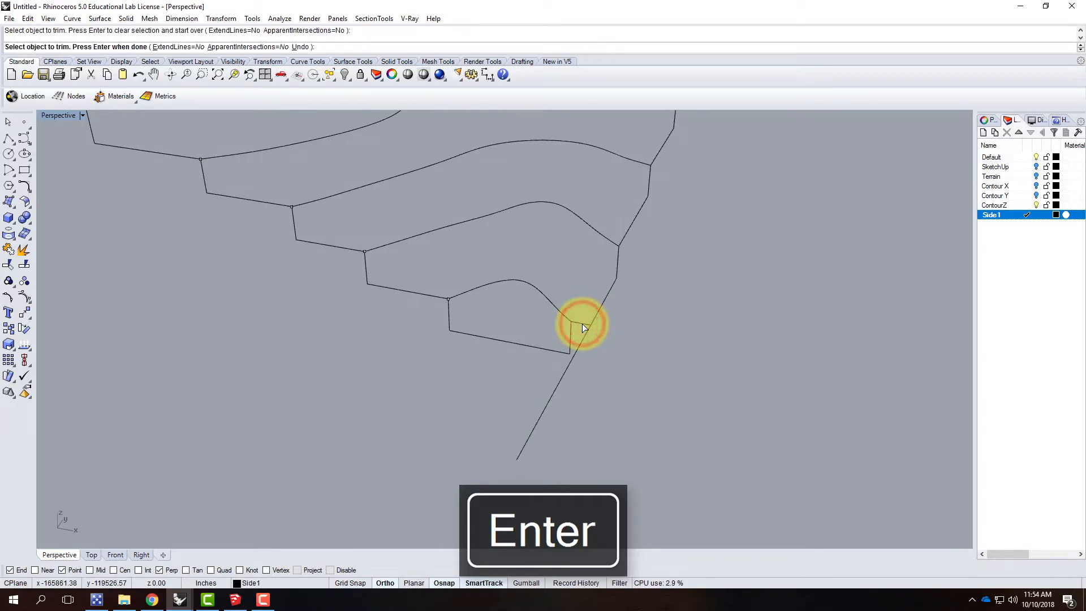
{"action": "left_click", "coordinate": [582, 324]}
{"action": "key", "text": "Return"}
{"action": "key", "text": "Escape"}
Step: Trim off the excess of the extended side line beyond the short connecting line, using the short line as cutting object
{"action": "left_click", "coordinate": [581, 324]}
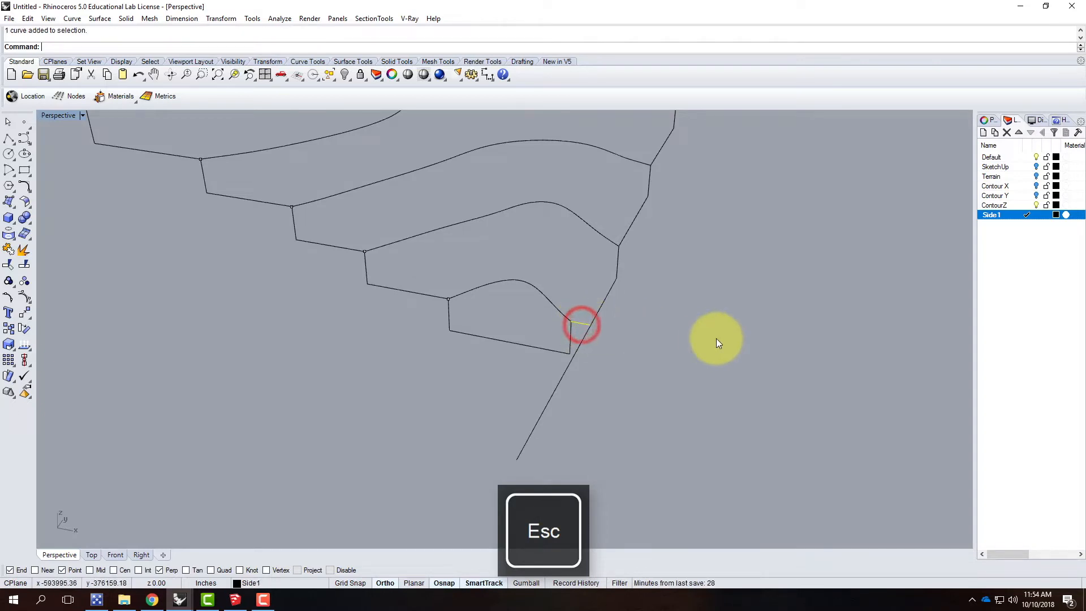
{"action": "key", "text": "Return"}
{"action": "left_click", "coordinate": [567, 379]}
{"action": "key", "text": "Escape"}
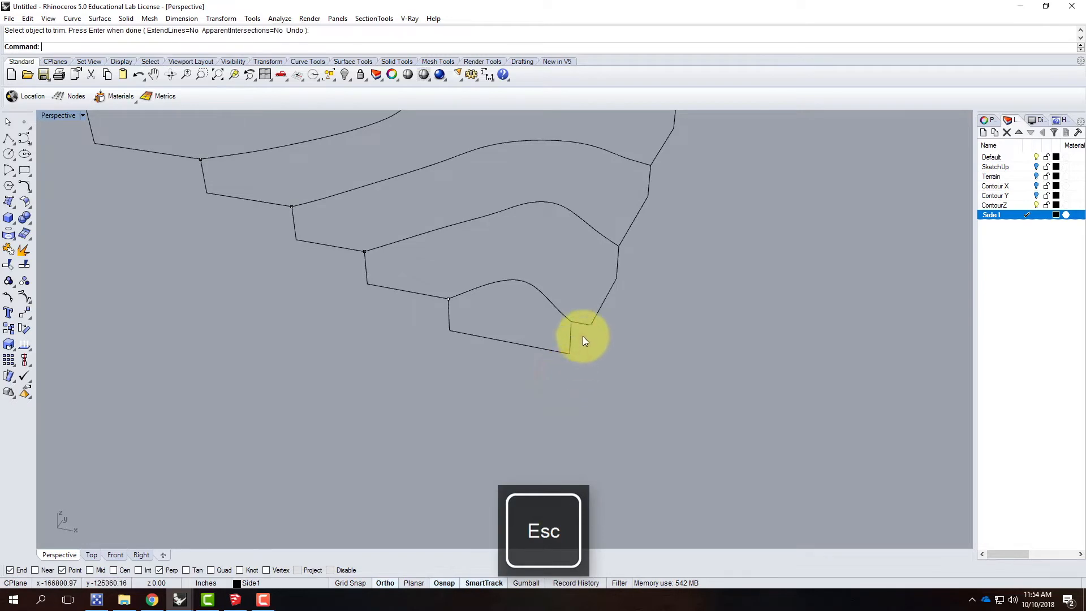
Step: Join the short connecting line, the corner base polyline and the vertical segment with the first side profile into one curve
{"action": "left_click", "coordinate": [573, 338]}
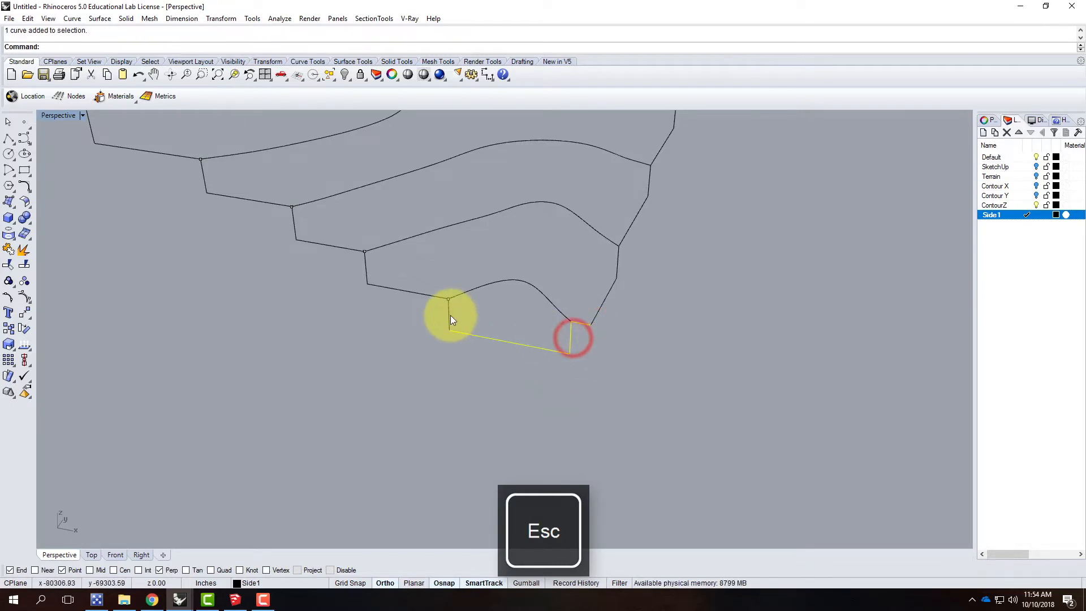
{"action": "left_click", "coordinate": [412, 291], "text": "shift"}
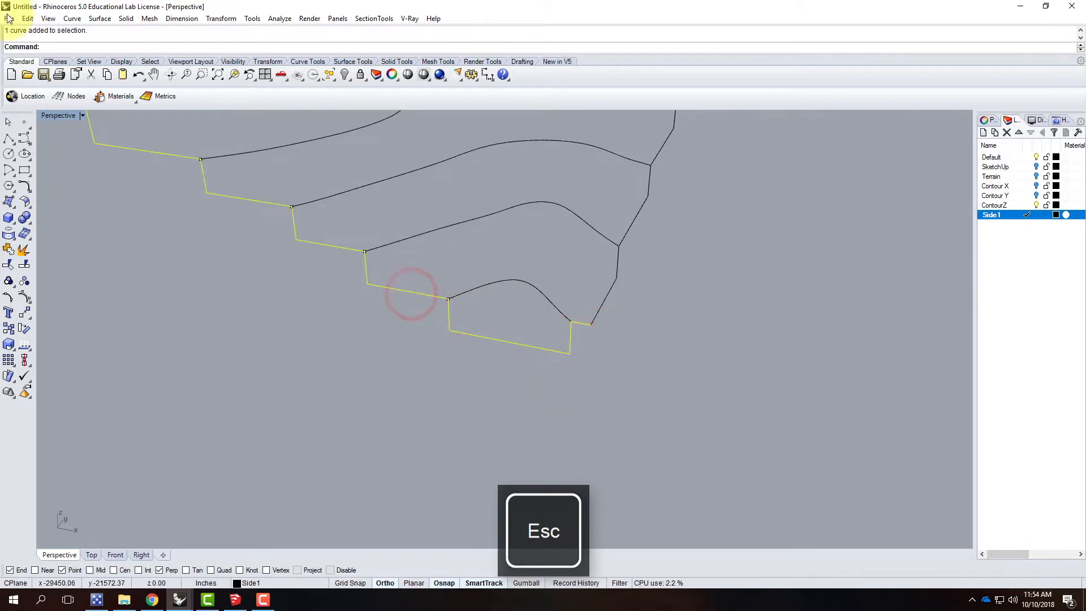
{"action": "left_click", "coordinate": [27, 19]}
{"action": "left_click", "coordinate": [47, 244]}
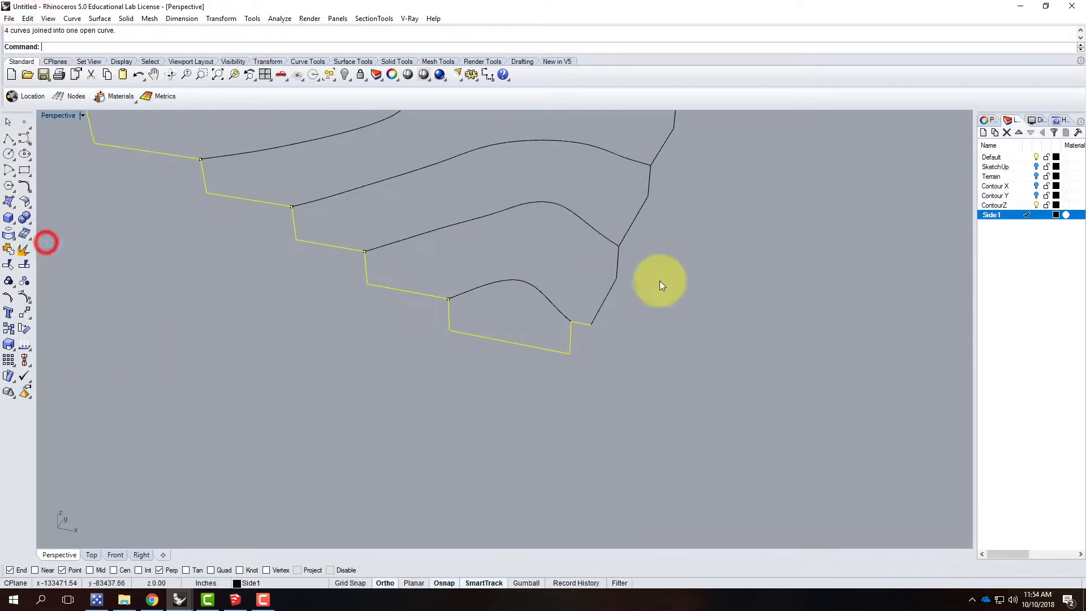
Step: Join the trimmed corner polyline with the adjacent side's stepped profile
{"action": "left_click", "coordinate": [694, 335]}
{"action": "left_click", "coordinate": [570, 335]}
{"action": "left_click", "coordinate": [600, 307]}
{"action": "left_click", "coordinate": [631, 226], "text": "shift"}
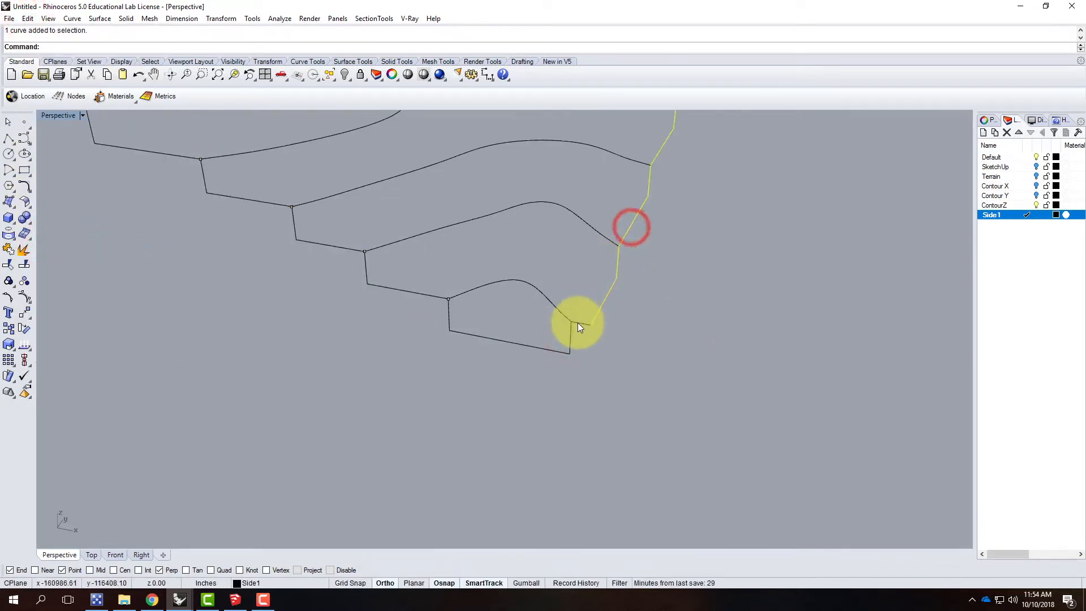
{"action": "scroll", "coordinate": [429, 399], "scroll_direction": "down", "scroll_amount": 5}
{"action": "key", "text": "Return"}
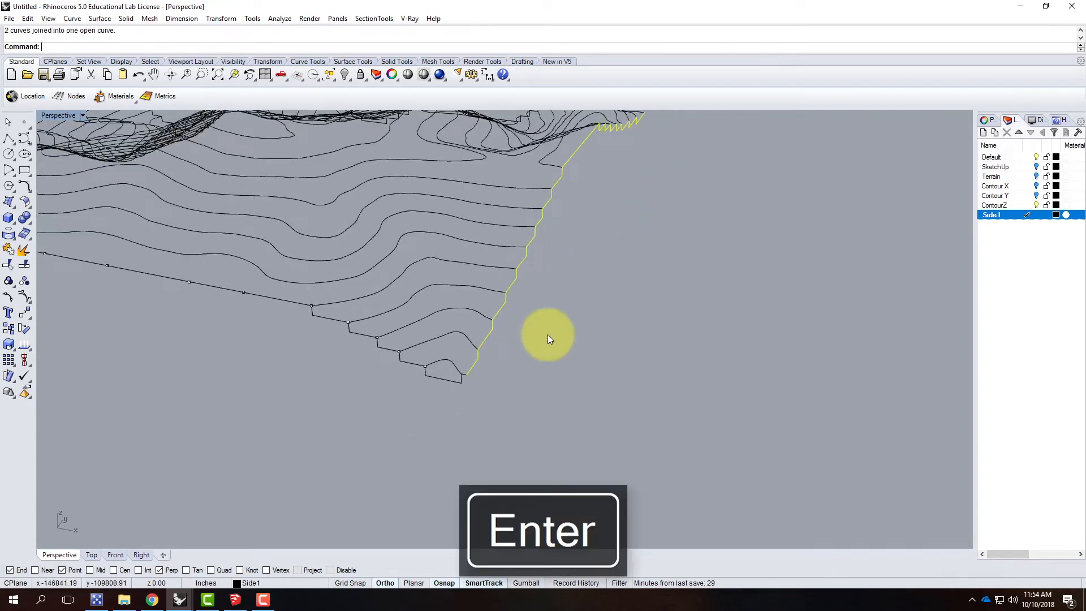
Step: Begin a polyline at the open contour end on another corner of the terrain, with a first segment 39.063' straight down
{"action": "right_click_drag", "start_coordinate": [630, 306], "coordinate": [664, 409]}
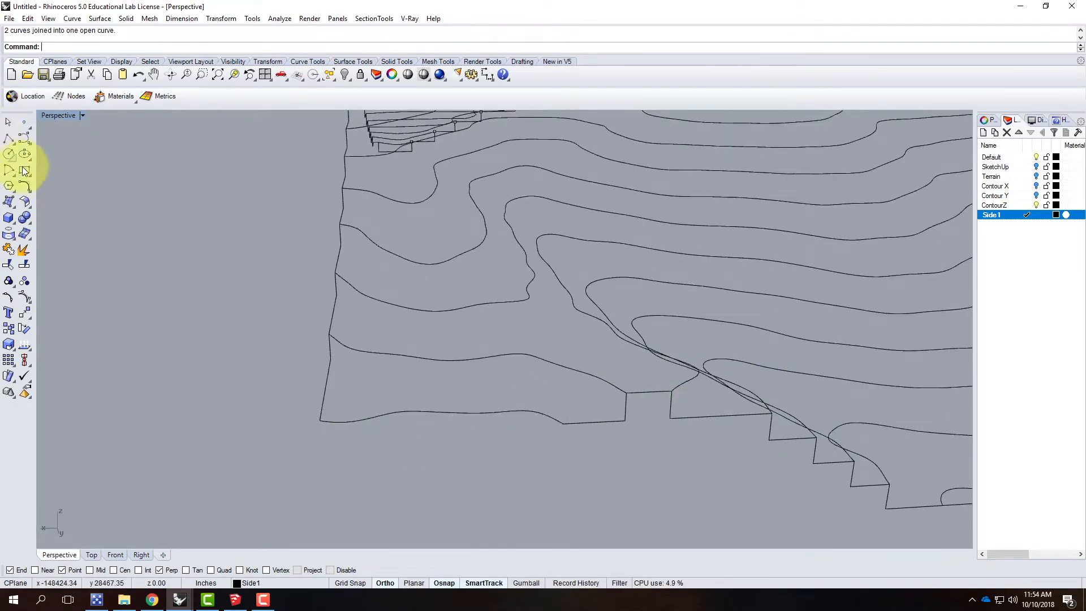
{"action": "left_click", "coordinate": [8, 138]}
{"action": "right_click_drag", "start_coordinate": [226, 304], "coordinate": [698, 374]}
{"action": "left_click", "coordinate": [697, 375]}
{"action": "type", "text": "39.063"}
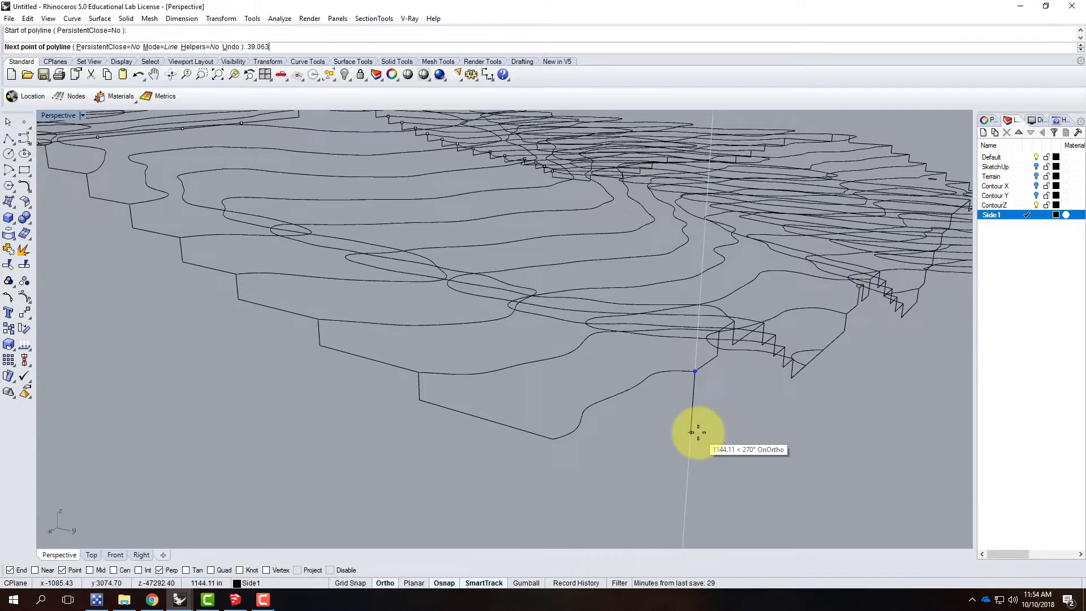
{"action": "type", "text": "'"}
{"action": "key", "text": "Return"}
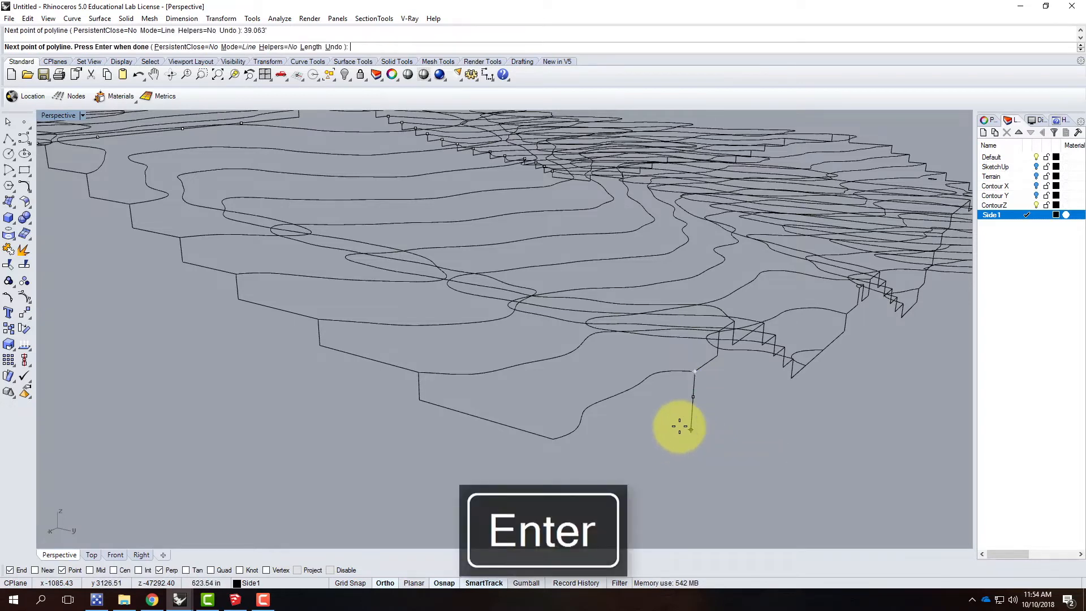
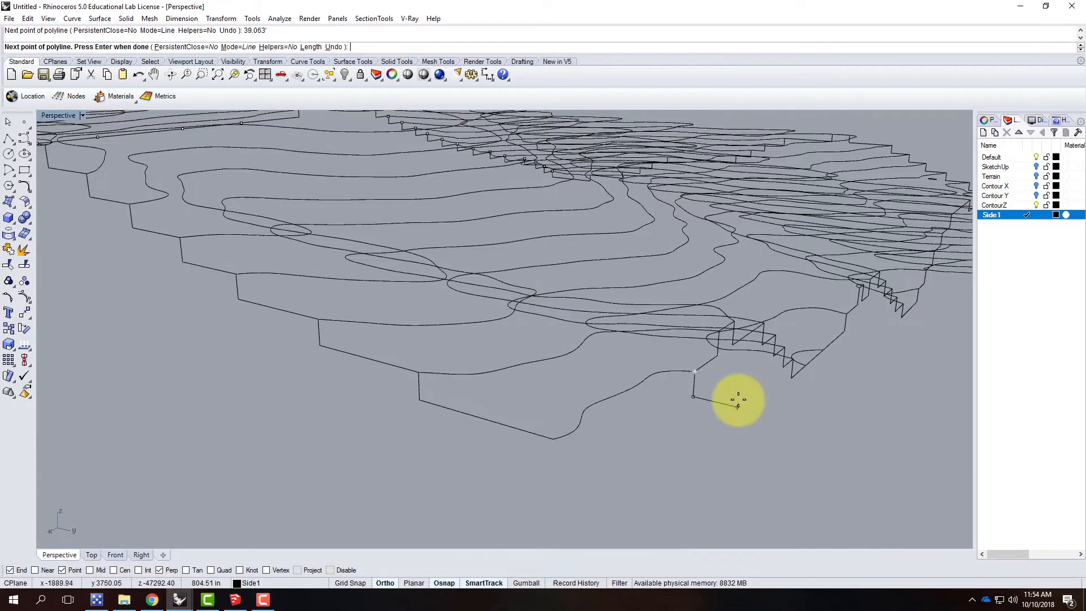
Step: End the vertical segment and draw a corner polyline from the adjacent profile's lower end, 39.063' straight down, continuing outward along that side
{"action": "key", "text": "Return"}
{"action": "key", "text": "Return"}
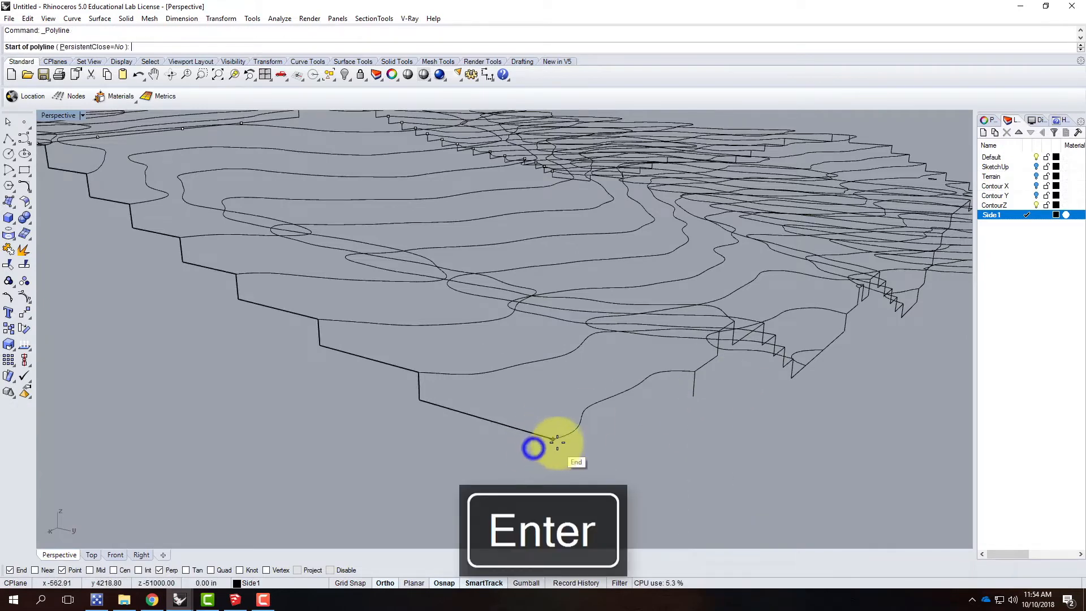
{"action": "left_click", "coordinate": [554, 440]}
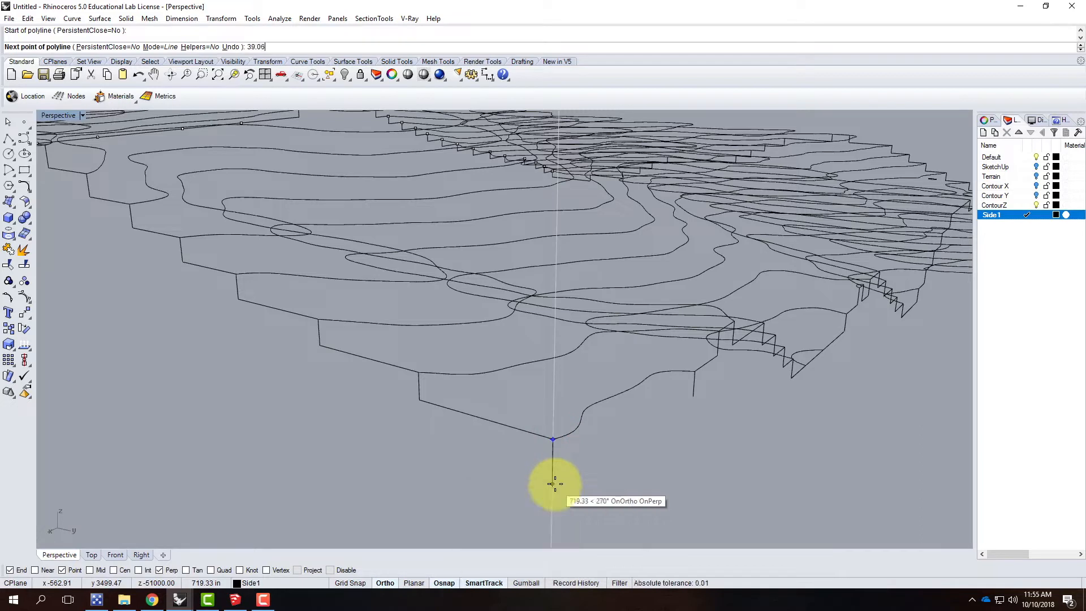
{"action": "type", "text": "'"}
{"action": "key", "text": "Return"}
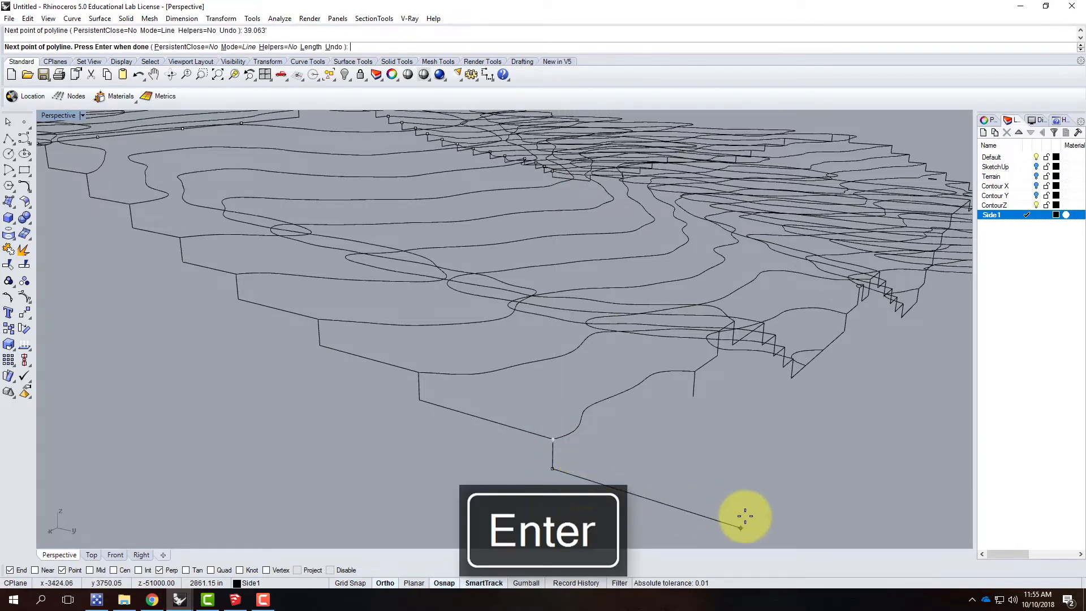
{"action": "left_click", "coordinate": [757, 518]}
{"action": "key", "text": "Return"}
Step: Draw a connecting line from the bottom of the 39.063' vertical segment to the corner polyline's lower line, following the side's direction
{"action": "right_click_drag", "start_coordinate": [796, 431], "coordinate": [492, 492]}
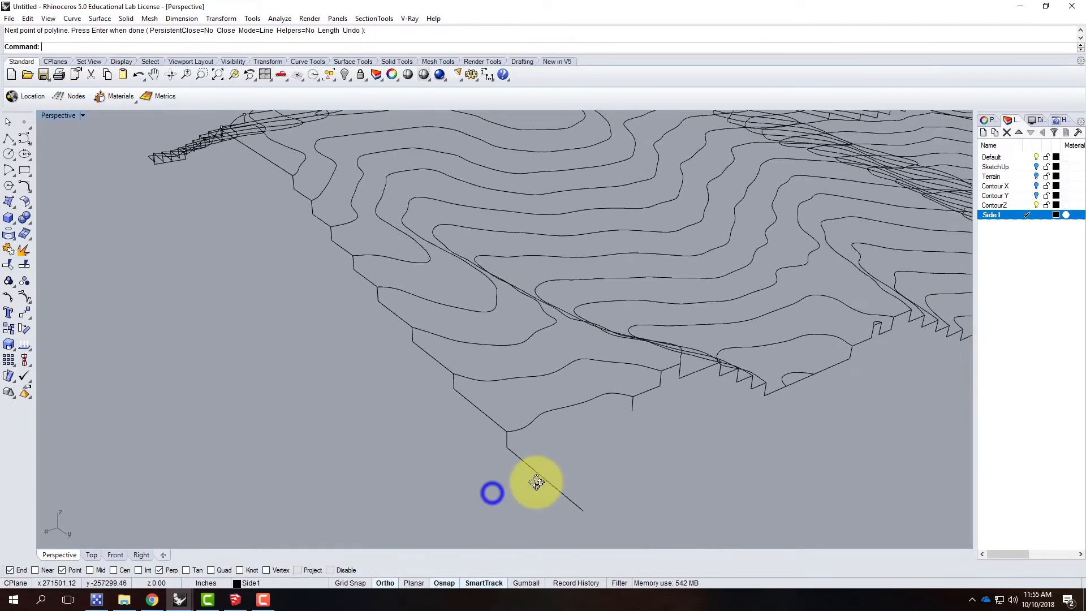
{"action": "right_click", "coordinate": [637, 413]}
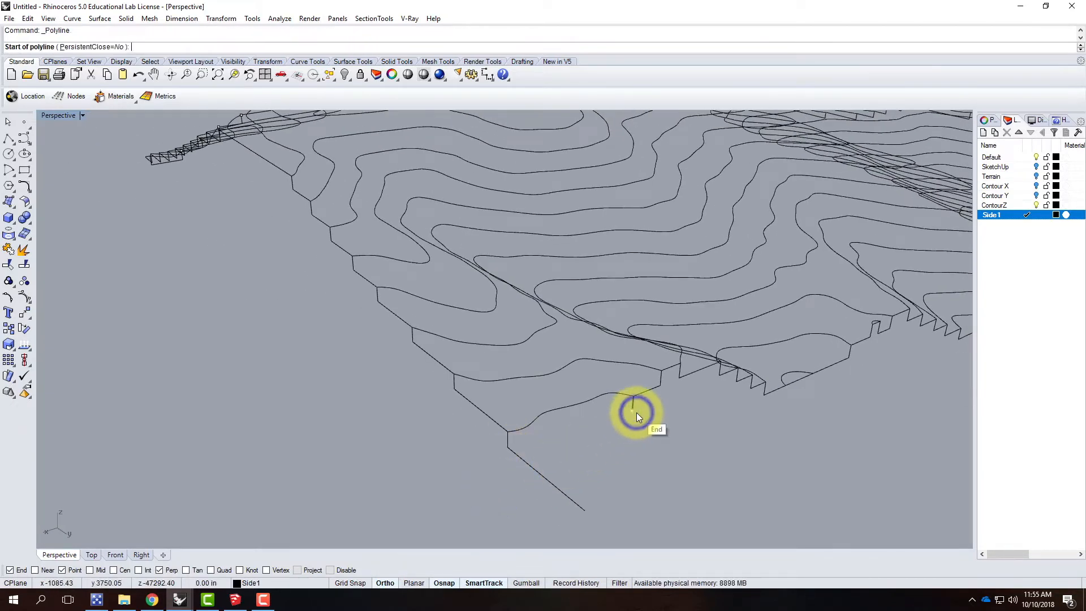
{"action": "left_click", "coordinate": [634, 412]}
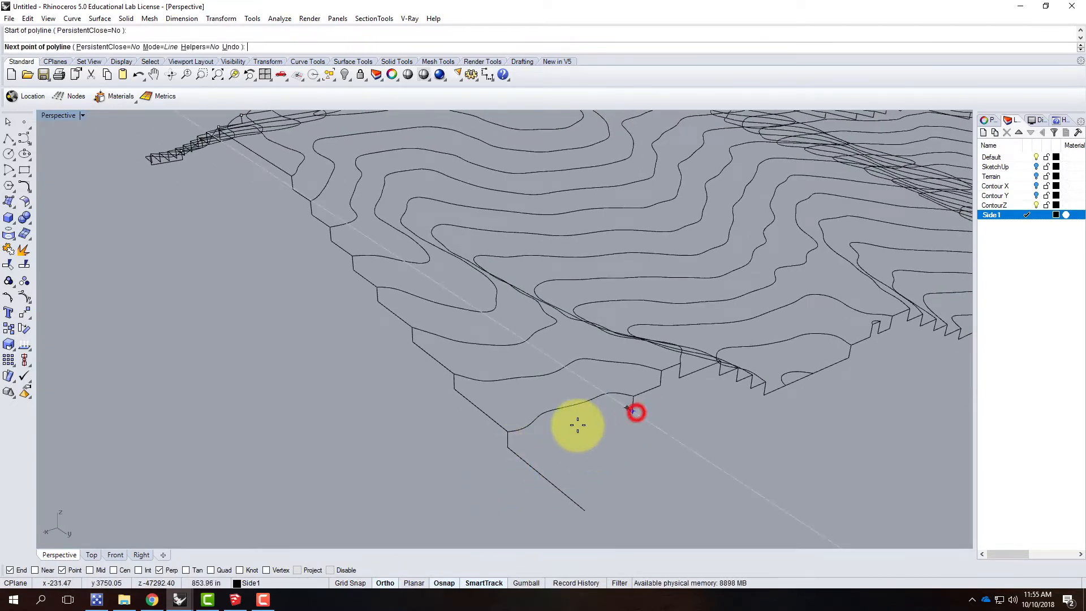
{"action": "left_click", "coordinate": [521, 458]}
{"action": "key", "text": "Return"}
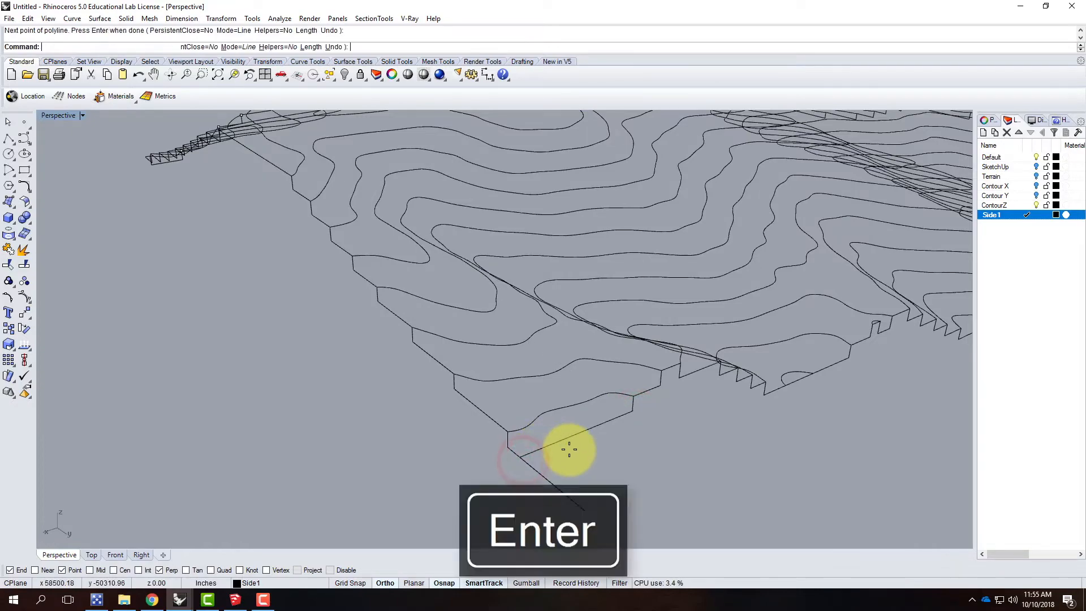
Step: Trim off the corner polyline's excess beyond the connecting line, using the connecting line as cutting object
{"action": "right_click_drag", "start_coordinate": [530, 416], "coordinate": [619, 425]}
{"action": "left_click", "coordinate": [636, 415]}
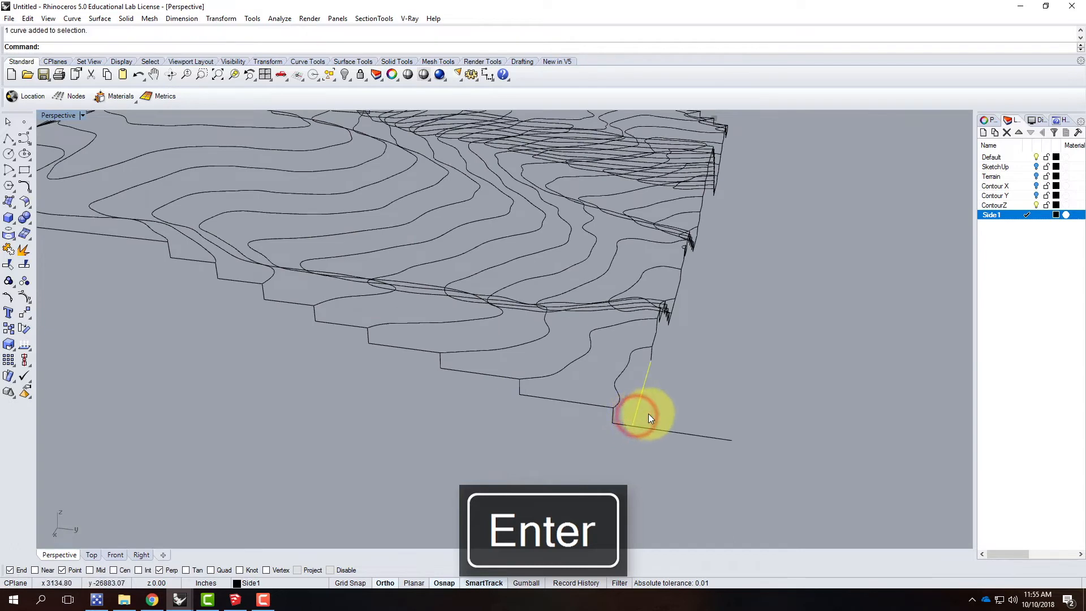
{"action": "key", "text": "Return"}
{"action": "left_click", "coordinate": [658, 431]}
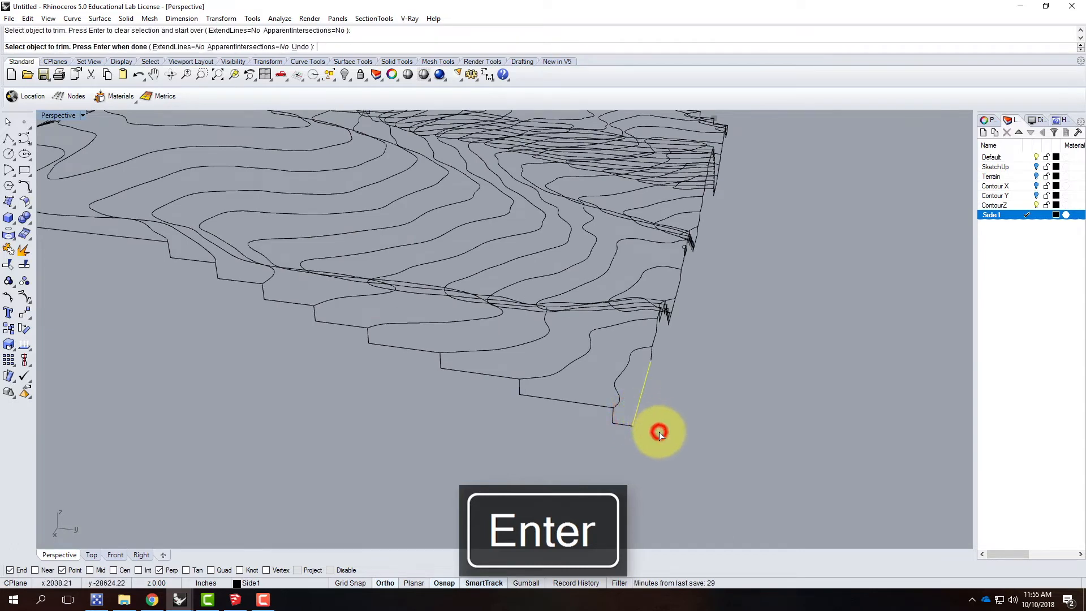
{"action": "key", "text": "Escape"}
Step: Join the trimmed corner polyline with the stepped profile it continues
{"action": "left_click", "coordinate": [620, 423]}
{"action": "left_click", "coordinate": [596, 407]}
{"action": "type", "text": "join"}
{"action": "key", "text": "Return"}
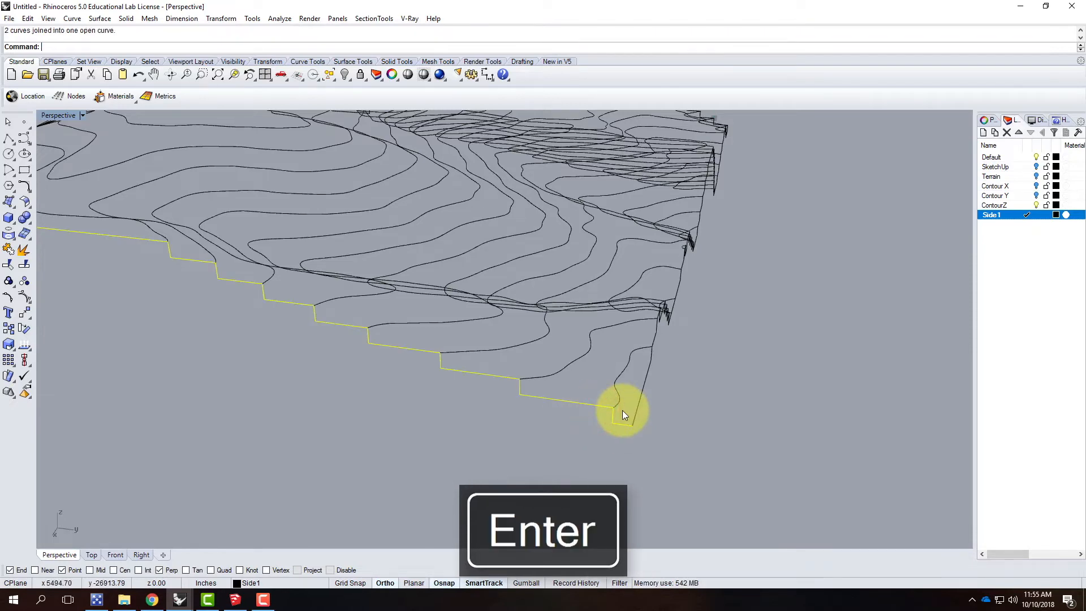
Step: Join the connecting line, the vertical segment and the other side's stepped profile into one curve, and clear the selection
{"action": "right_click_drag", "start_coordinate": [717, 403], "coordinate": [598, 412]}
{"action": "left_click", "coordinate": [601, 430]}
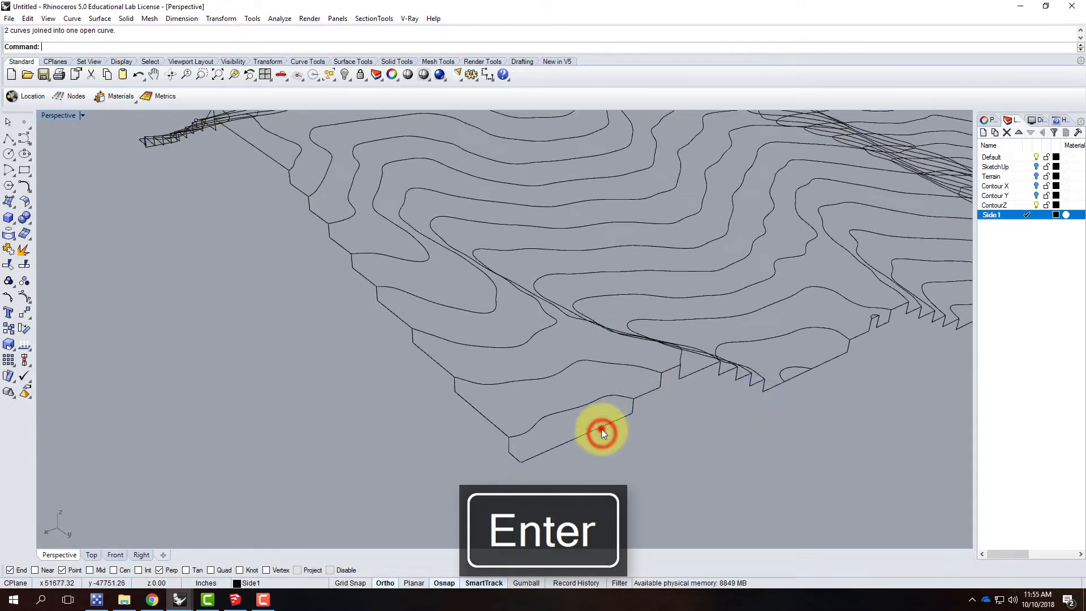
{"action": "left_click", "coordinate": [643, 396]}
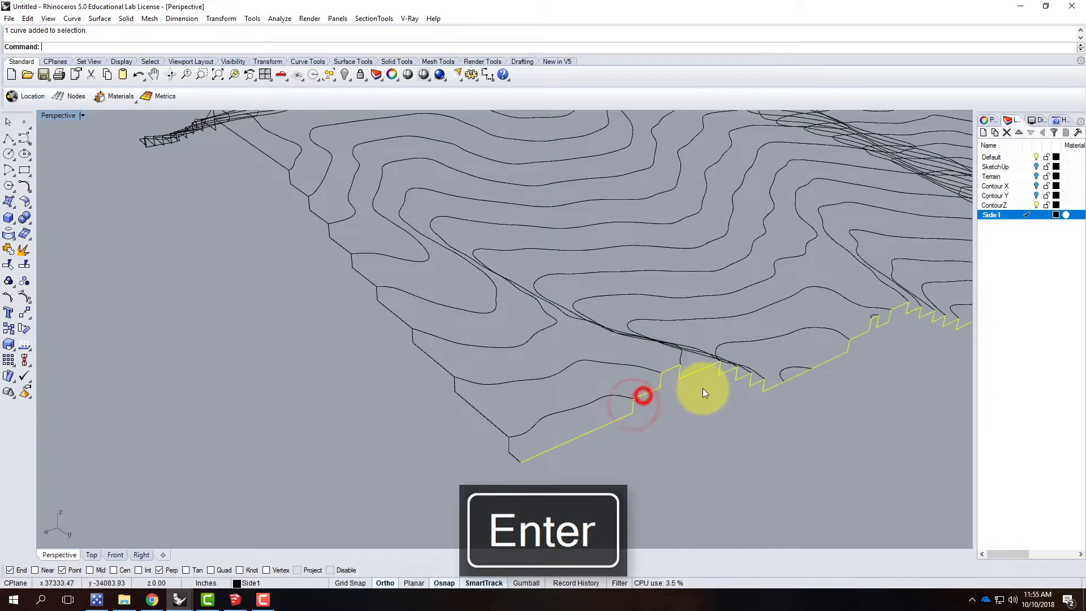
{"action": "key", "text": "Return"}
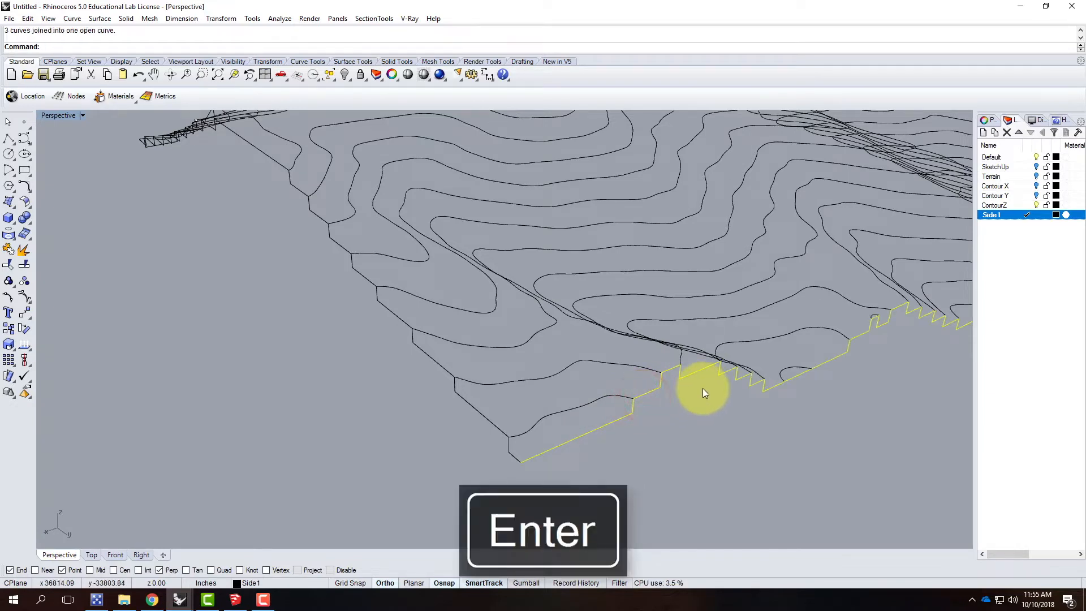
{"action": "left_click", "coordinate": [381, 412]}
Step: Draw a 39.063' vertical line straight down from the near end of the small arc contour on the side profile
{"action": "scroll", "coordinate": [342, 423], "scroll_direction": "down", "scroll_amount": 3}
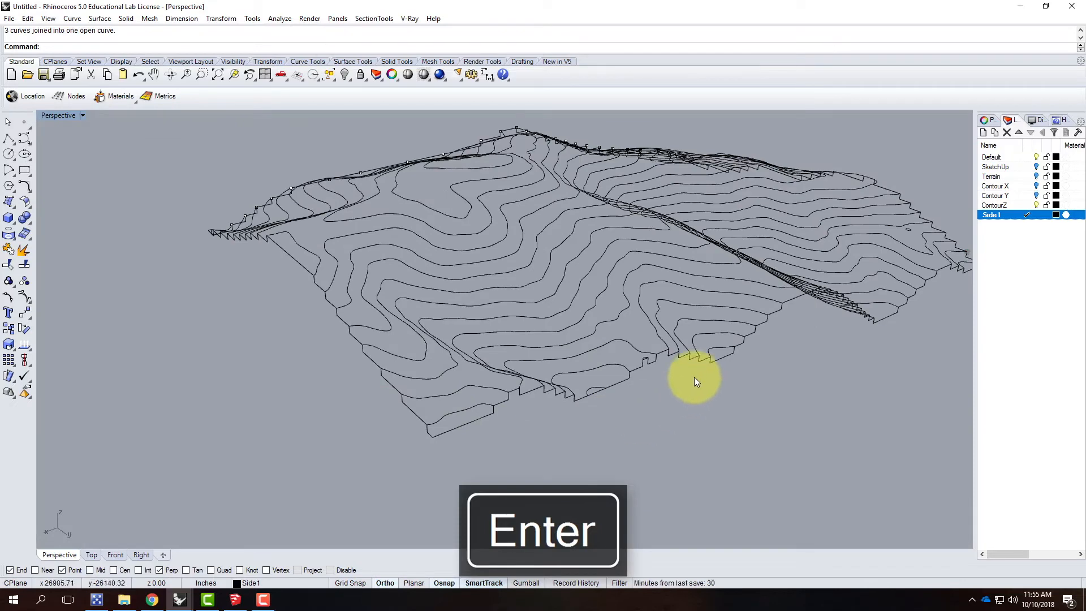
{"action": "scroll", "coordinate": [628, 374], "scroll_direction": "up", "scroll_amount": 3}
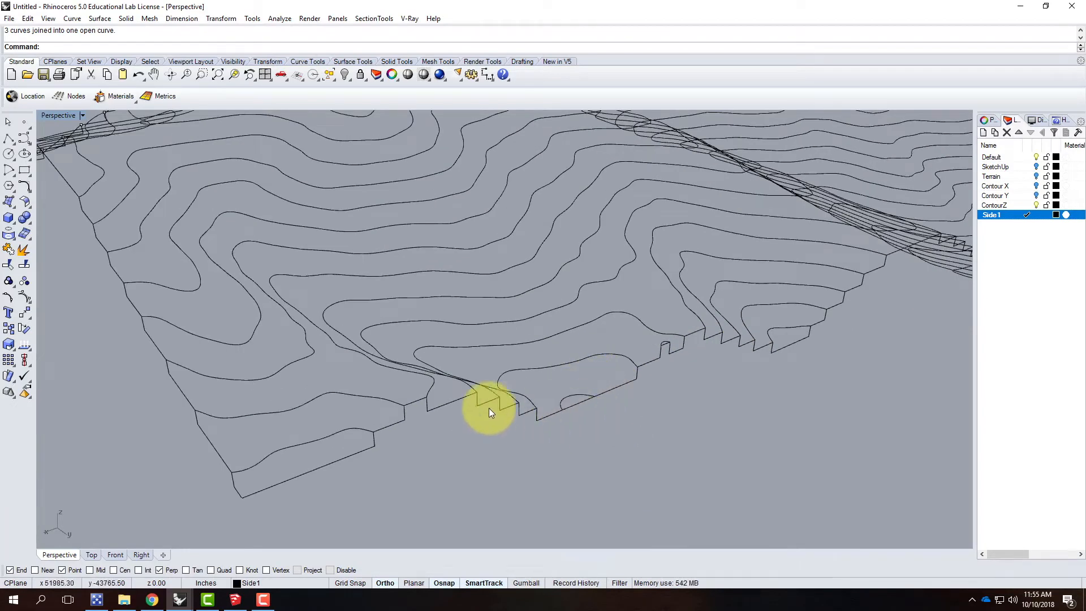
{"action": "scroll", "coordinate": [488, 406], "scroll_direction": "down", "scroll_amount": 3}
{"action": "scroll", "coordinate": [488, 396], "scroll_direction": "up", "scroll_amount": 3}
{"action": "right_click_drag", "start_coordinate": [539, 396], "coordinate": [443, 417]}
{"action": "scroll", "coordinate": [442, 413], "scroll_direction": "up", "scroll_amount": 3}
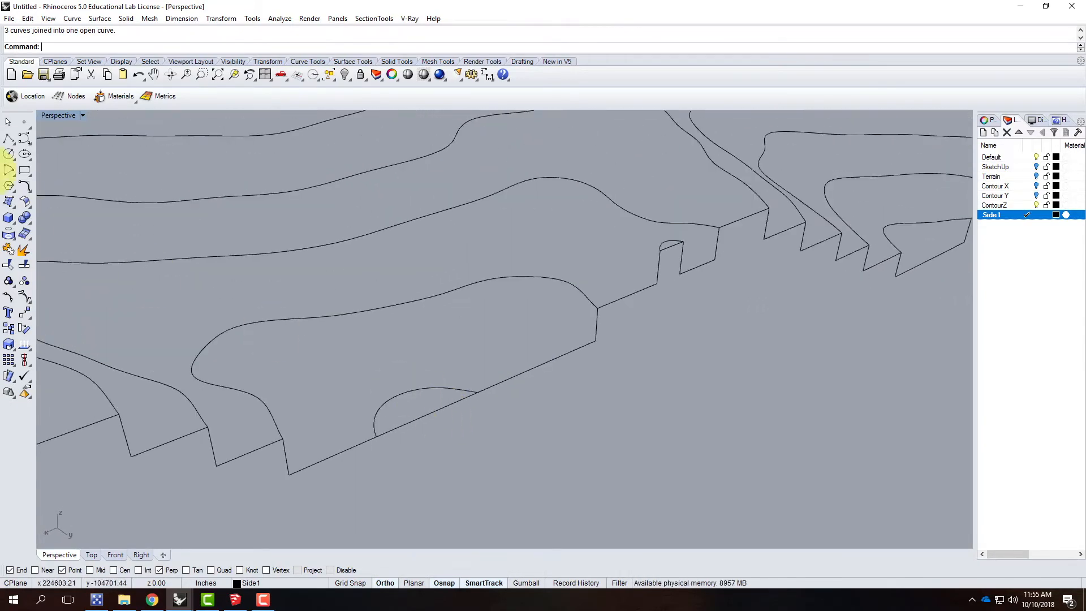
{"action": "left_click", "coordinate": [9, 138]}
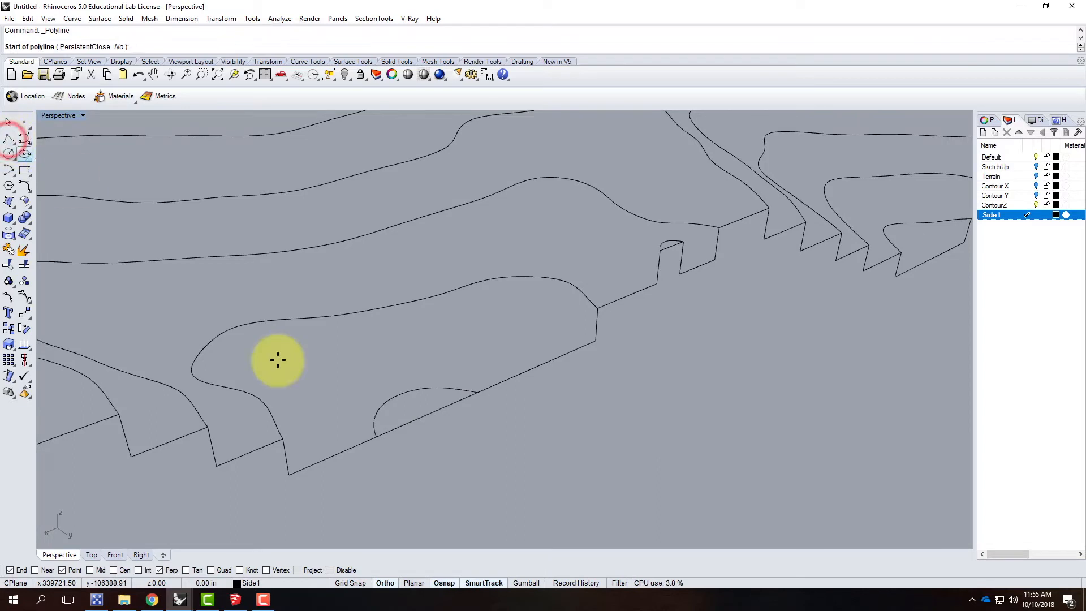
{"action": "left_click", "coordinate": [377, 441]}
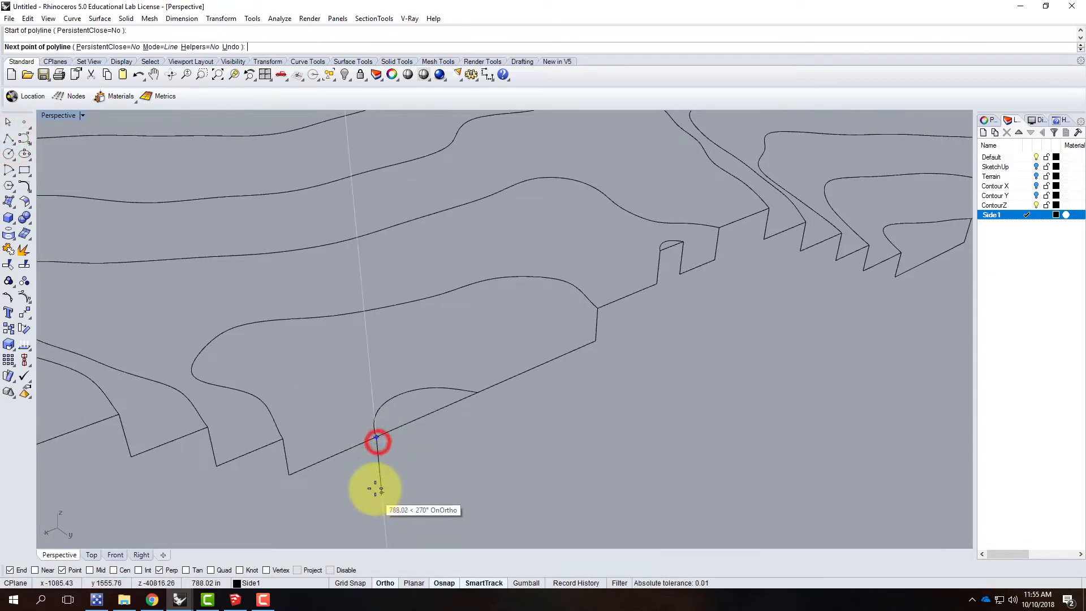
{"action": "type", "text": "39.0"}
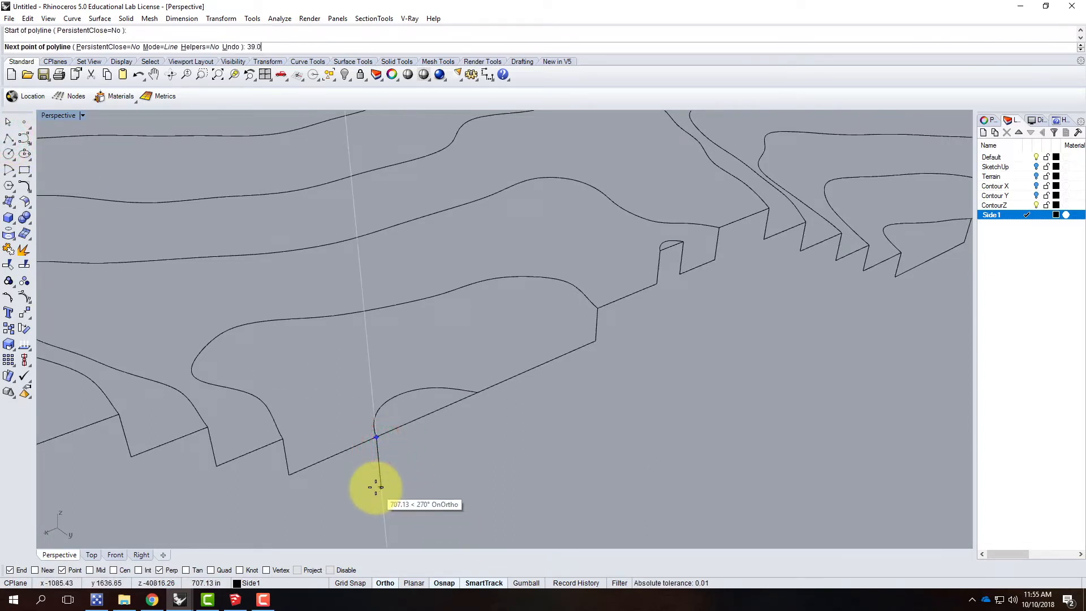
{"action": "type", "text": "63'"}
{"action": "key", "text": "Return"}
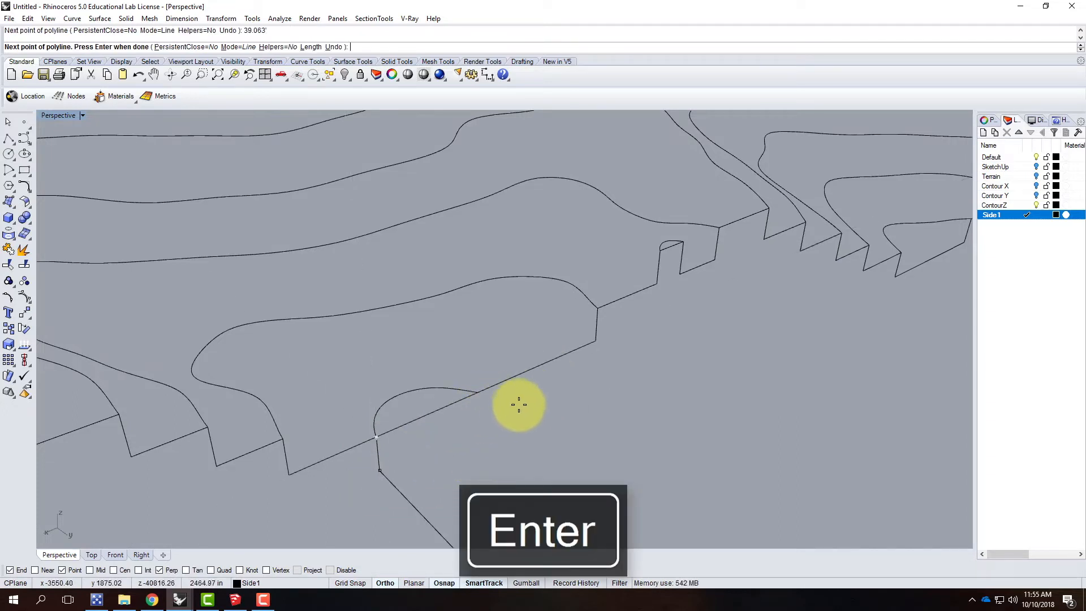
{"action": "key", "text": "Return"}
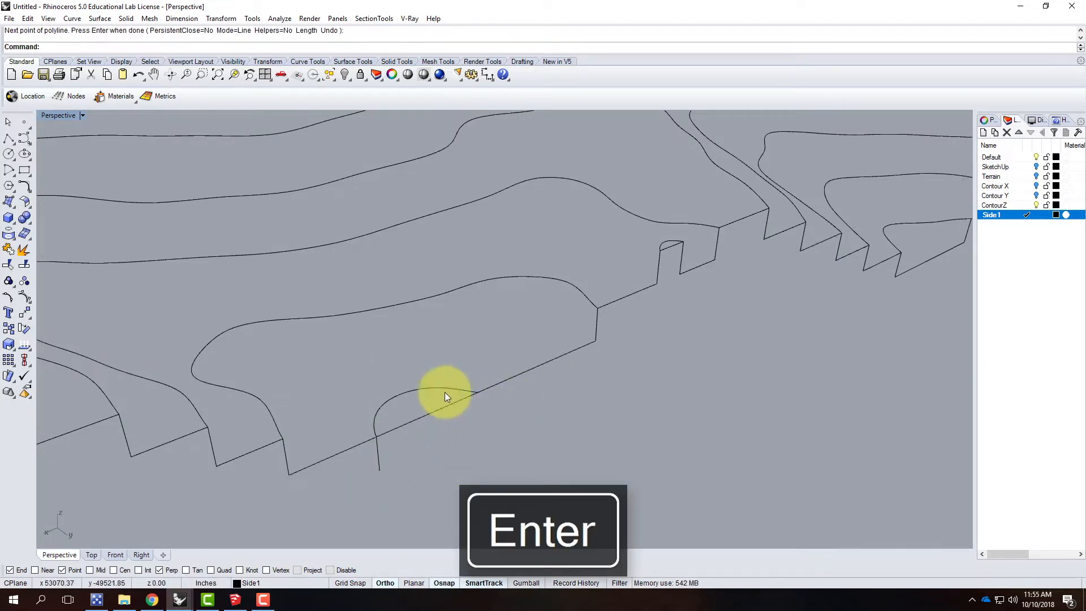
Step: Draw a polyline from the small contour's other end, 39.063' straight down and across to the bottom of the first vertical line
{"action": "left_click", "coordinate": [9, 138]}
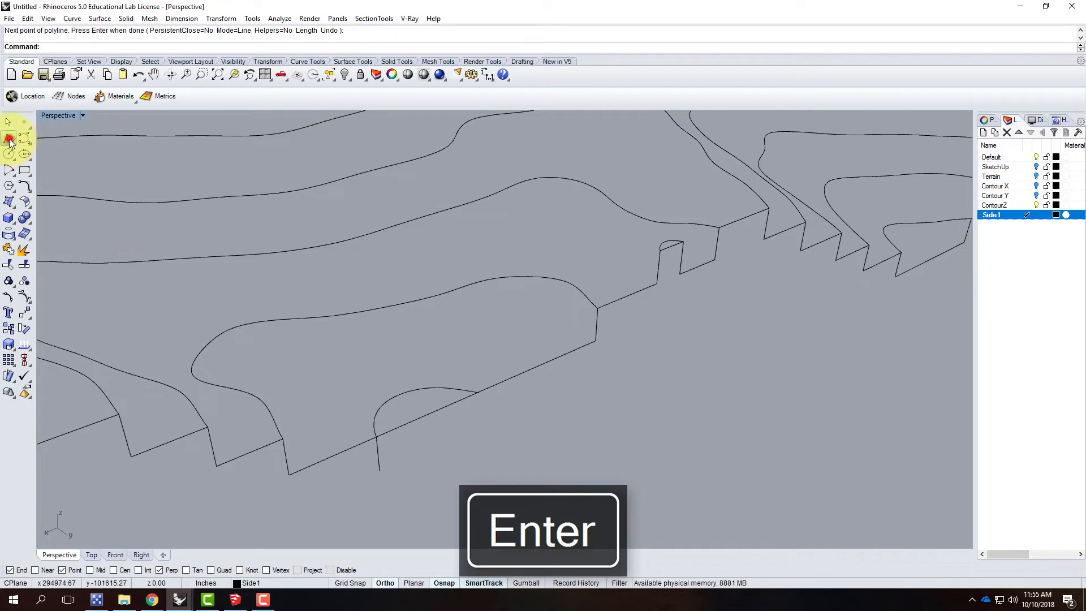
{"action": "left_click", "coordinate": [480, 394]}
{"action": "type", "text": "3"}
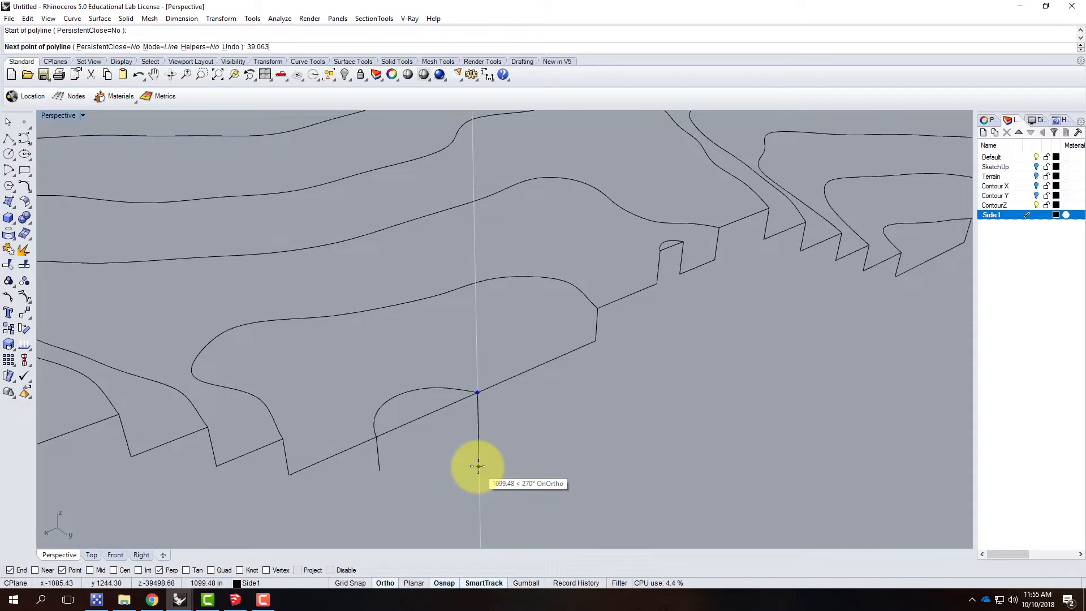
{"action": "type", "text": "9.063"}
{"action": "key", "text": "Return"}
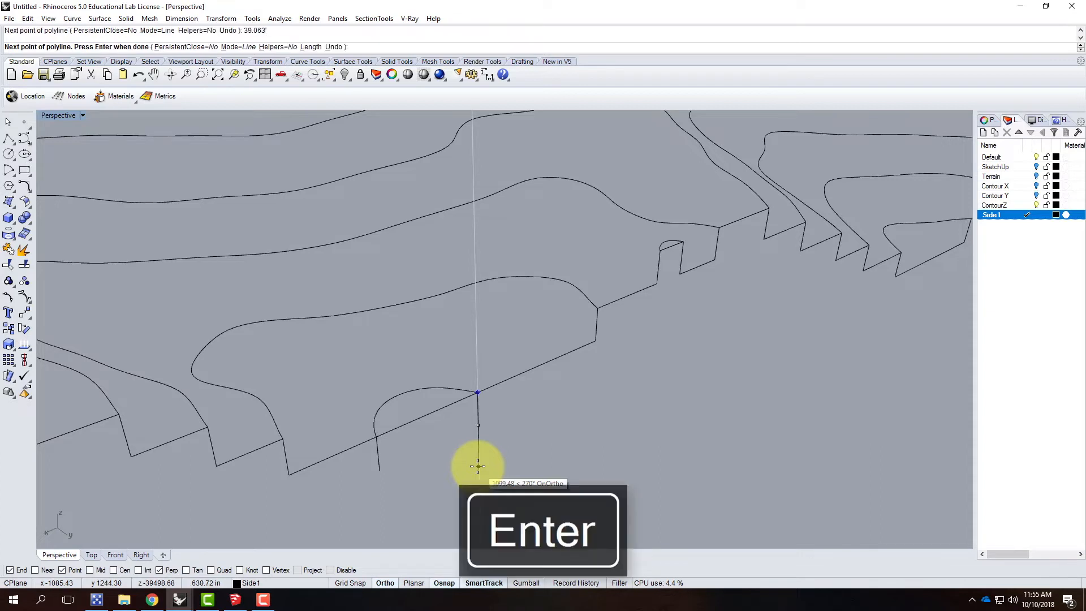
{"action": "left_click", "coordinate": [384, 473]}
{"action": "key", "text": "Return"}
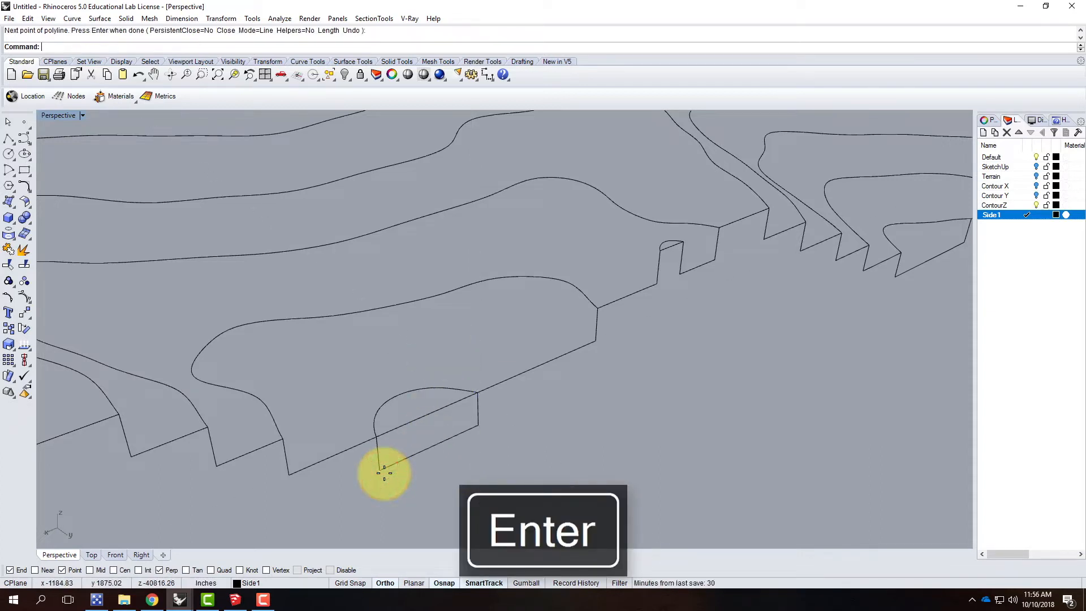
Step: Join the vertical line and the L-shaped polyline below the small contour into one curve
{"action": "left_click", "coordinate": [413, 456]}
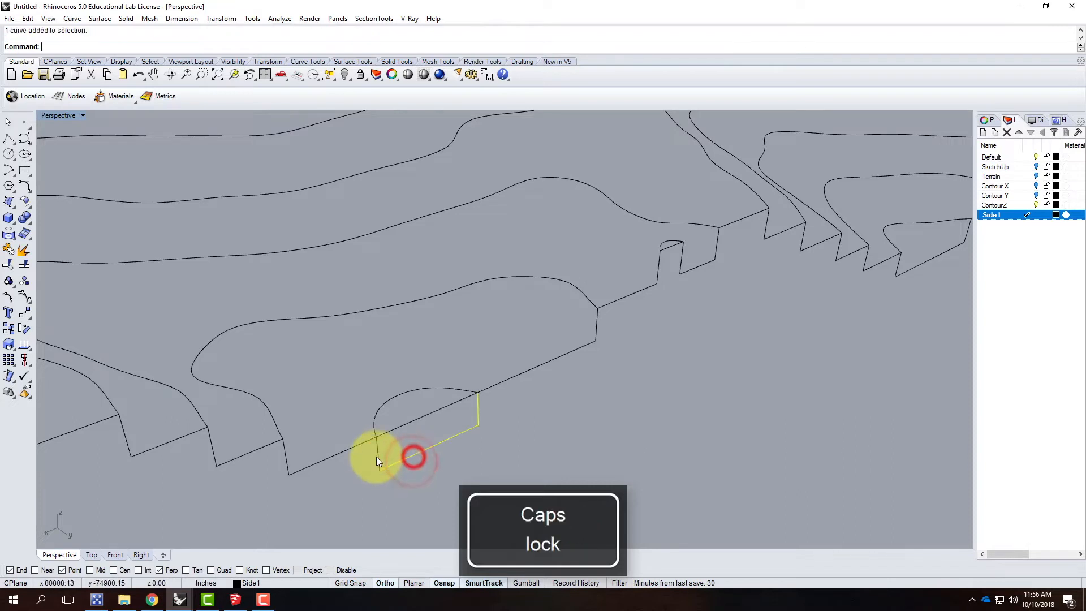
{"action": "left_click", "coordinate": [378, 453]}
{"action": "left_click", "coordinate": [441, 450]}
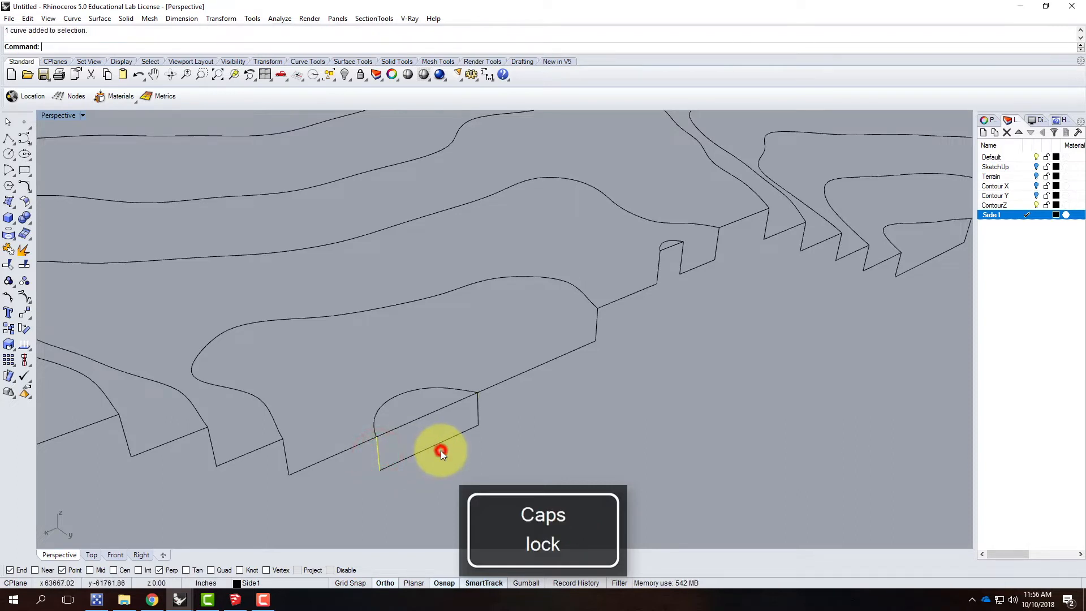
{"action": "type", "text": "join"}
{"action": "key", "text": "Return"}
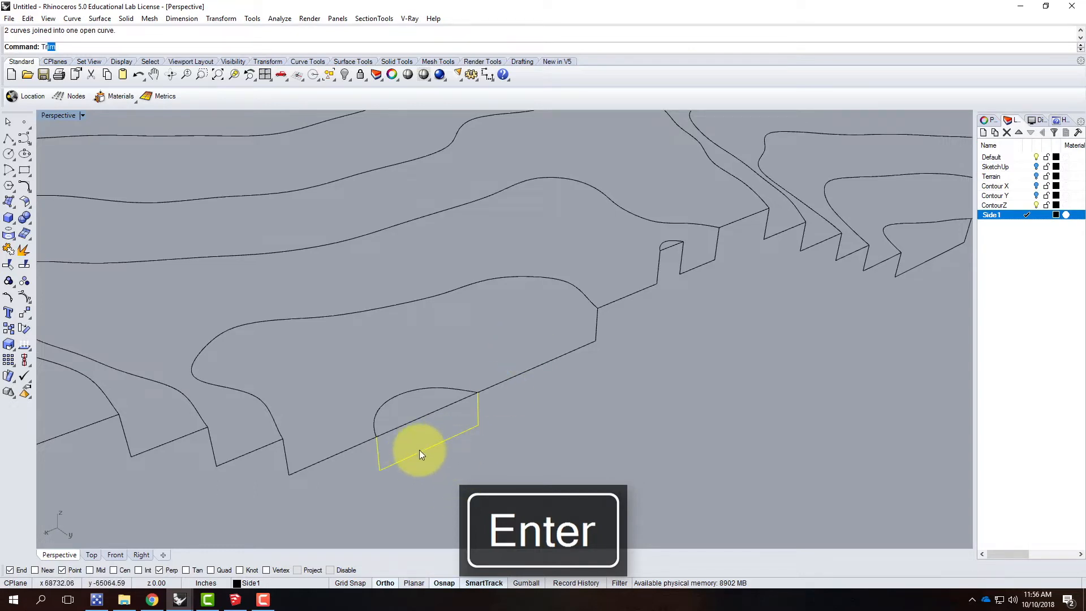
Step: Trim away the side profile's line between the small contour's ends, using the joined step outline as cutting object
{"action": "type", "text": "Trim"}
{"action": "key", "text": "Return"}
{"action": "left_click", "coordinate": [421, 419]}
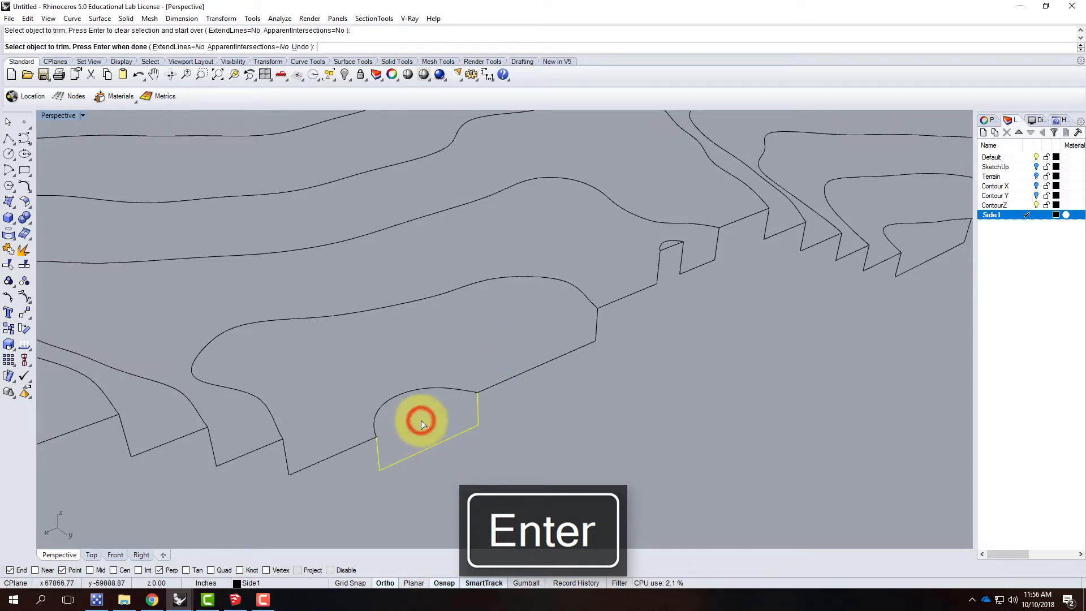
{"action": "key", "text": "Return"}
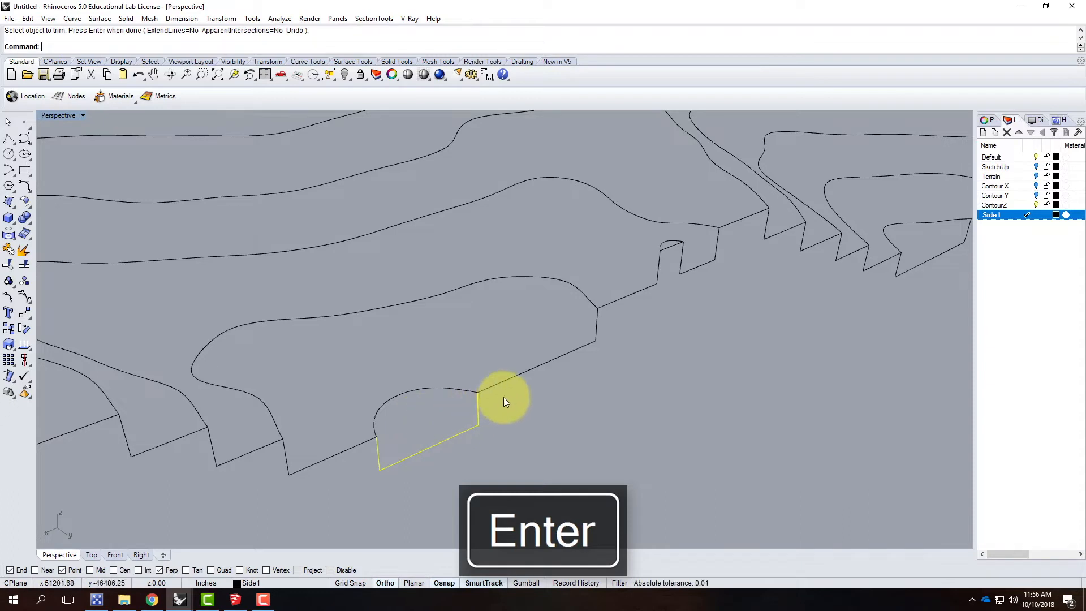
Step: Join the step outline below the small contour with the side profile portions on both sides of it
{"action": "left_click", "coordinate": [511, 381]}
{"action": "left_click", "coordinate": [345, 448]}
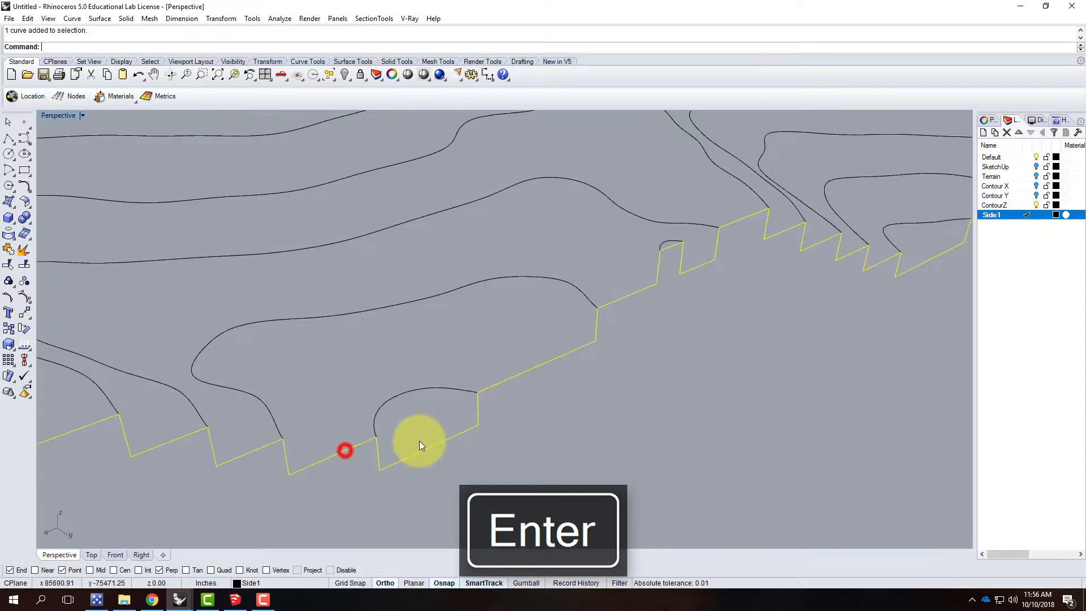
{"action": "type", "text": "J"}
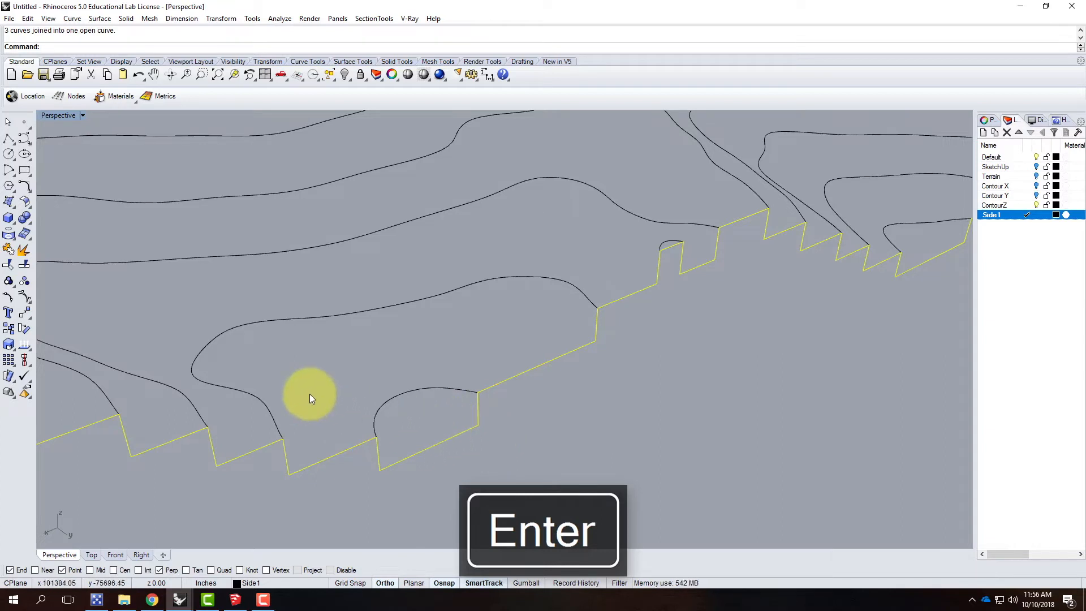
Step: Draw a short diagonal line from the new step's lower near corner up to the adjoining sloped line of the profile
{"action": "left_click", "coordinate": [7, 139]}
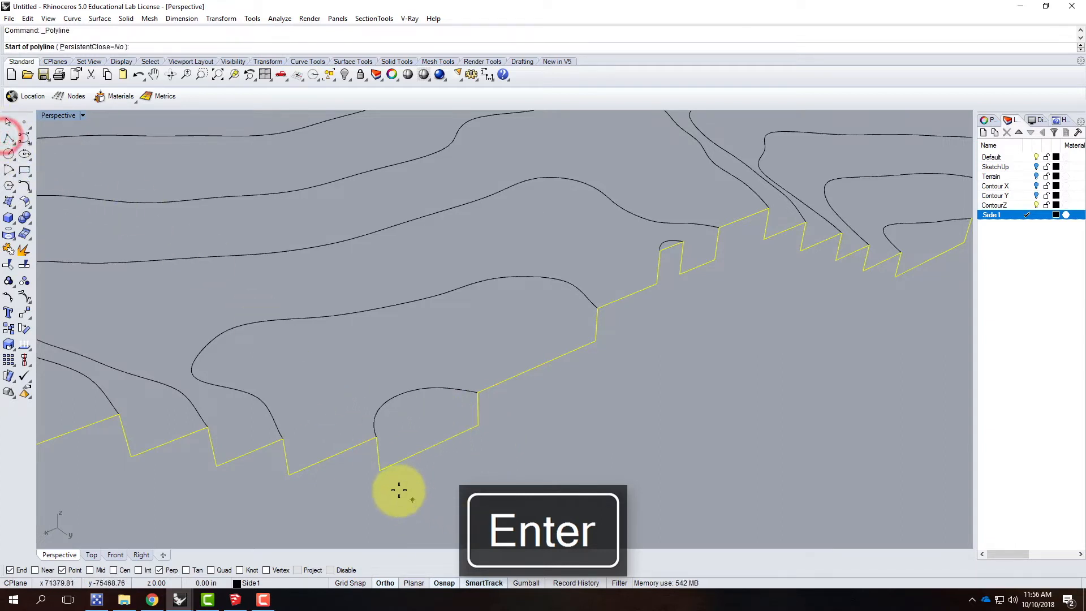
{"action": "left_click", "coordinate": [380, 471]}
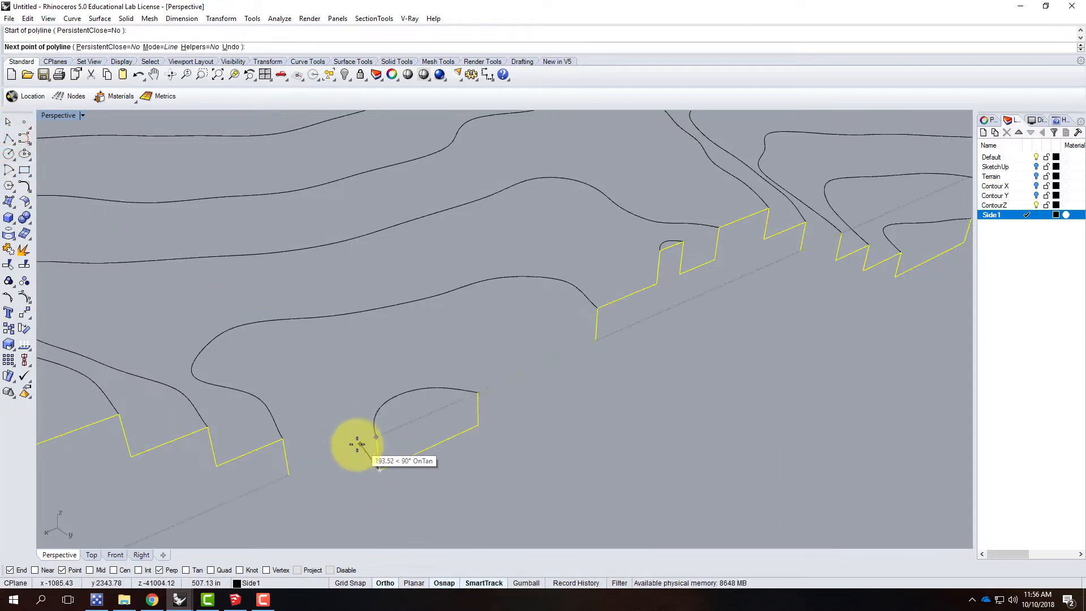
{"action": "left_click", "coordinate": [354, 446]}
{"action": "key", "text": "Return"}
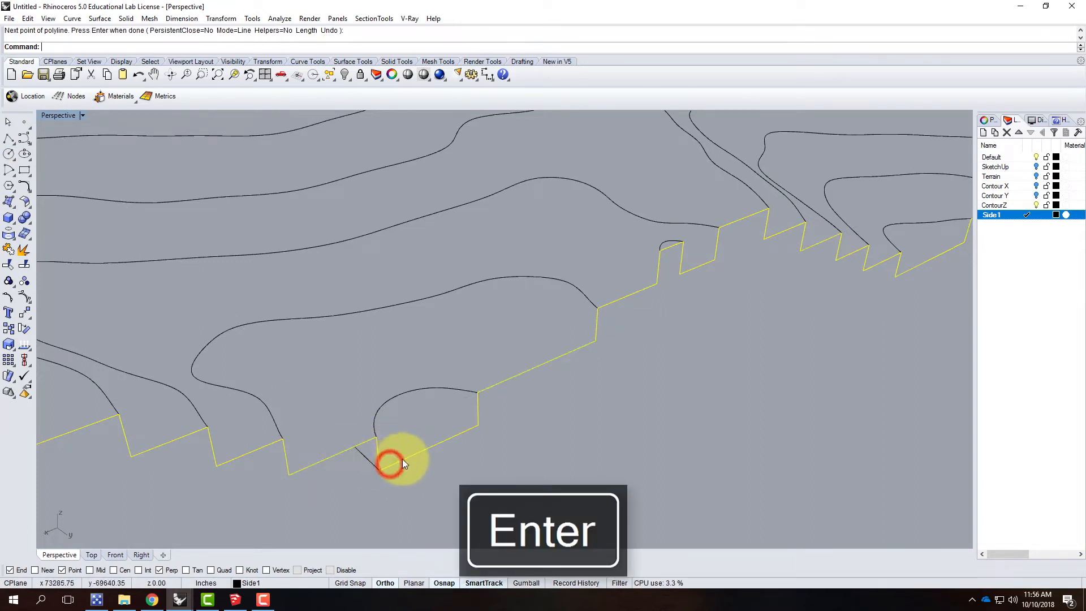
Step: Trim away the side profile's corner at the small contour's near end, using the short diagonal line as cutting object
{"action": "left_click", "coordinate": [366, 456]}
{"action": "type", "text": "Trim"}
{"action": "key", "text": "Return"}
{"action": "left_click", "coordinate": [377, 455]}
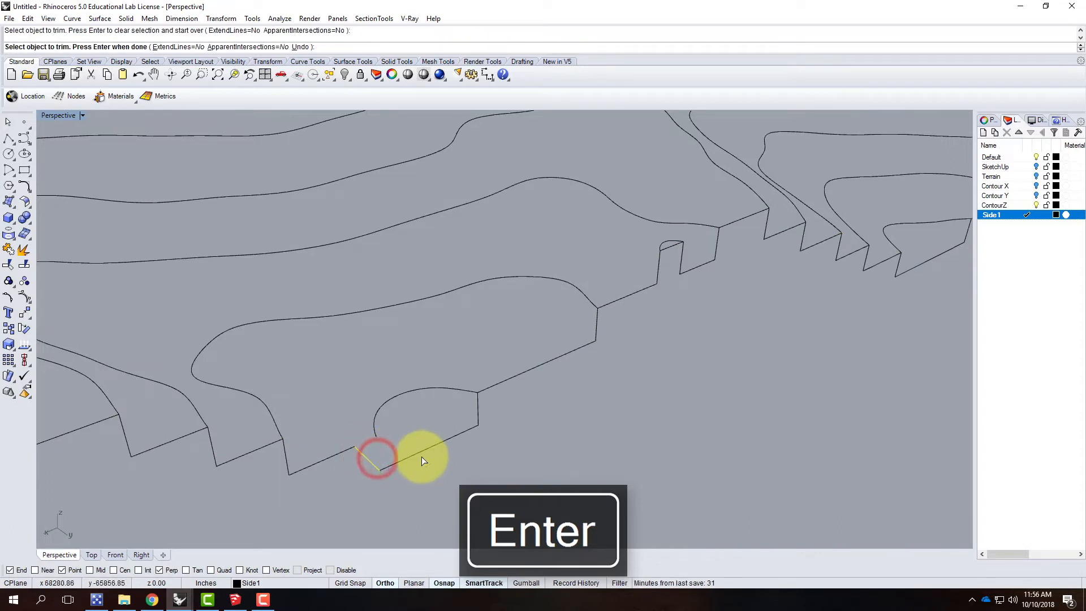
{"action": "key", "text": "Escape"}
Step: Join the short diagonal line with the side profile portions on both sides of it
{"action": "left_click", "coordinate": [342, 444]}
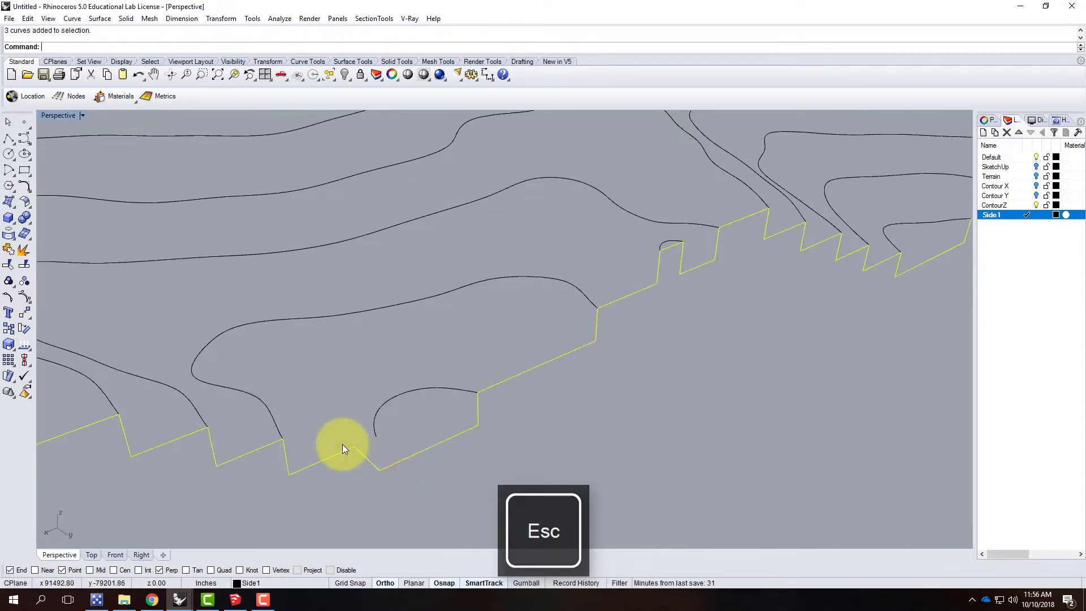
{"action": "key", "text": "Return"}
{"action": "left_click", "coordinate": [492, 466]}
{"action": "mouse_move", "coordinate": [565, 445]}
{"action": "right_mouse_down"}
{"action": "mouse_move", "coordinate": [437, 412]}
{"action": "mouse_move", "coordinate": [433, 386]}
{"action": "mouse_move", "coordinate": [470, 427]}
{"action": "mouse_move", "coordinate": [560, 434]}
{"action": "right_mouse_up"}
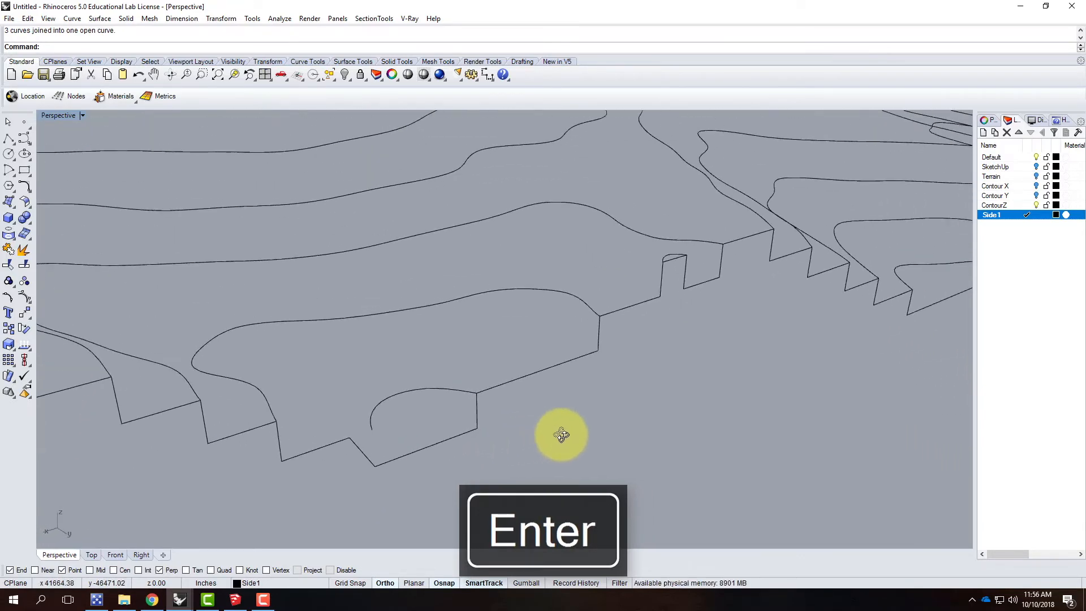
Step: Explode the side profile and rejoin all its segments except the short diagonal line
{"action": "left_click", "coordinate": [439, 437]}
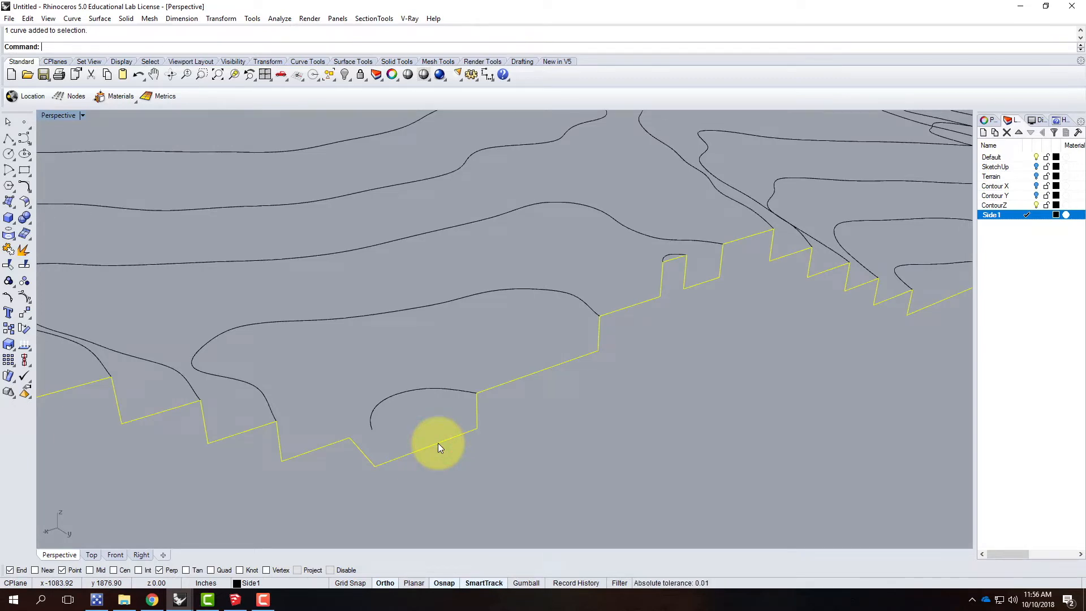
{"action": "left_click", "coordinate": [28, 18]}
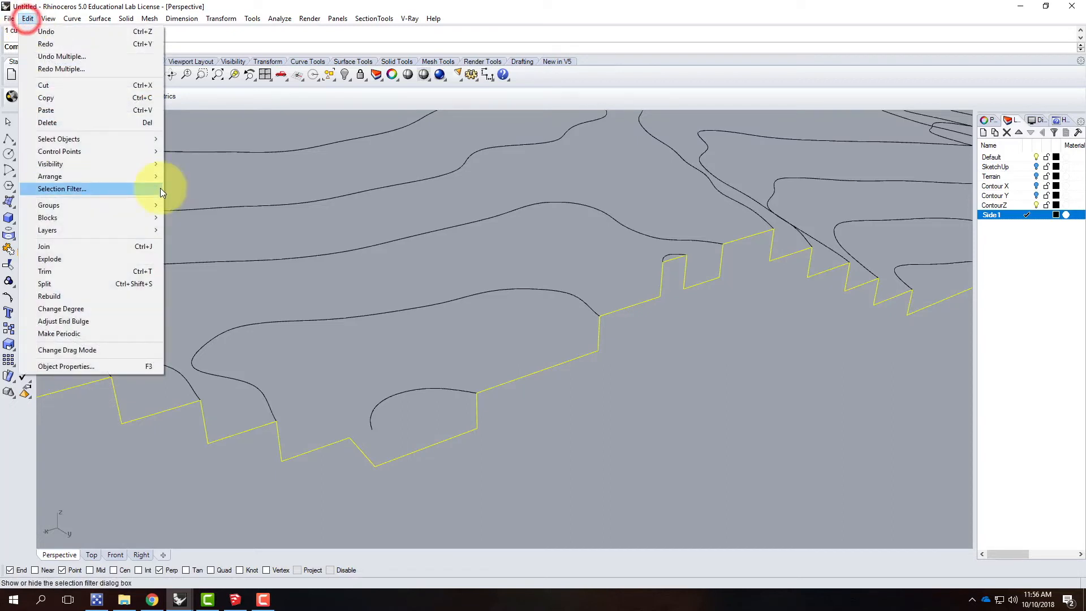
{"action": "left_click", "coordinate": [127, 258]}
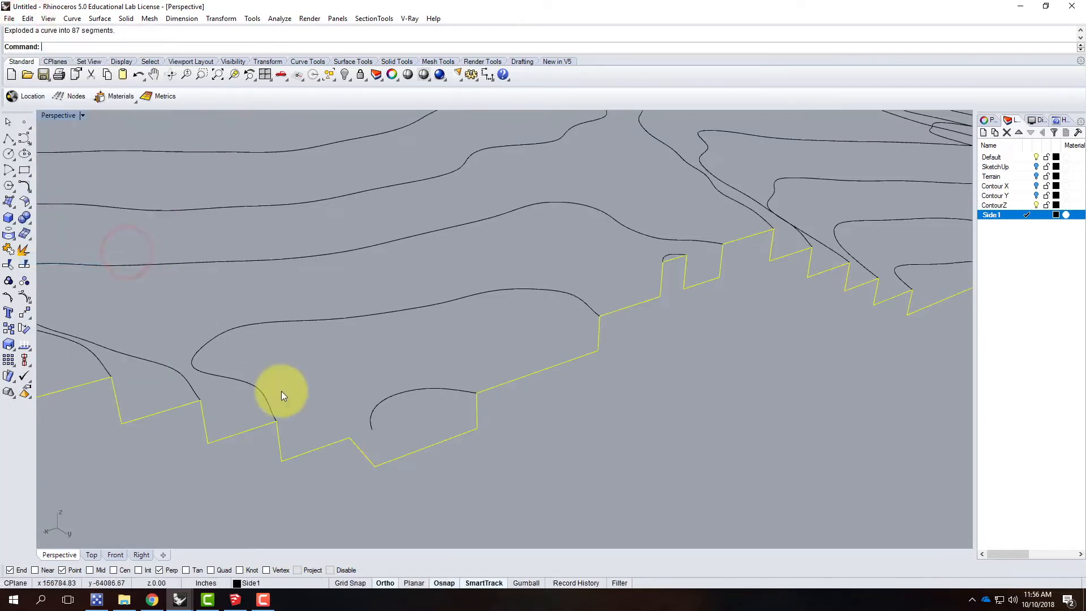
{"action": "left_click", "coordinate": [364, 456], "text": "ctrl"}
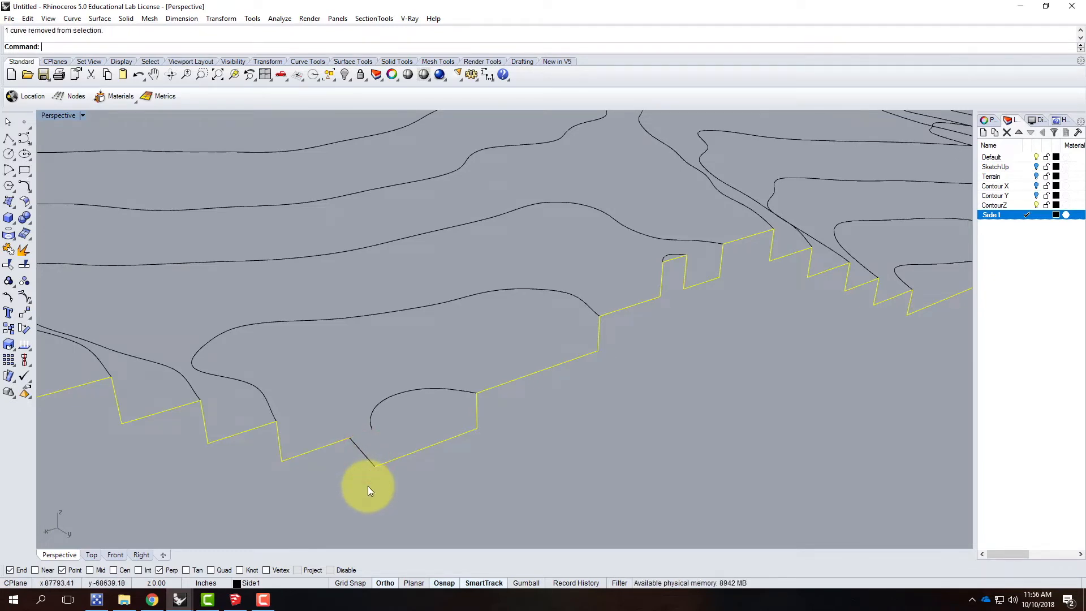
{"action": "left_click", "coordinate": [27, 18]}
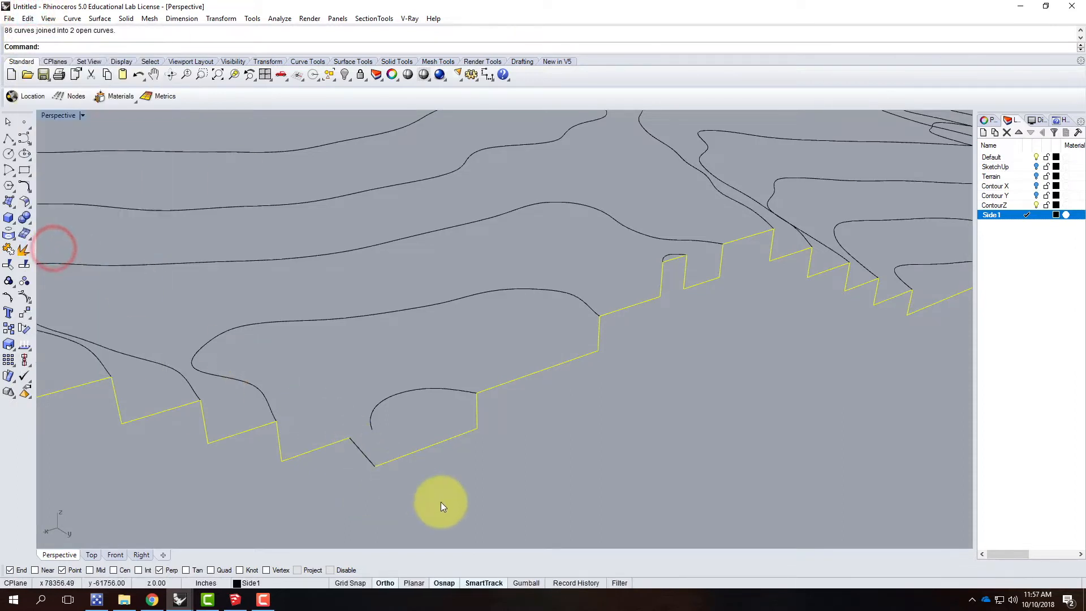
Step: Check the separate profile portions on both sides of the diagonal line and delete the diagonal
{"action": "left_click", "coordinate": [456, 482]}
{"action": "left_click", "coordinate": [456, 438]}
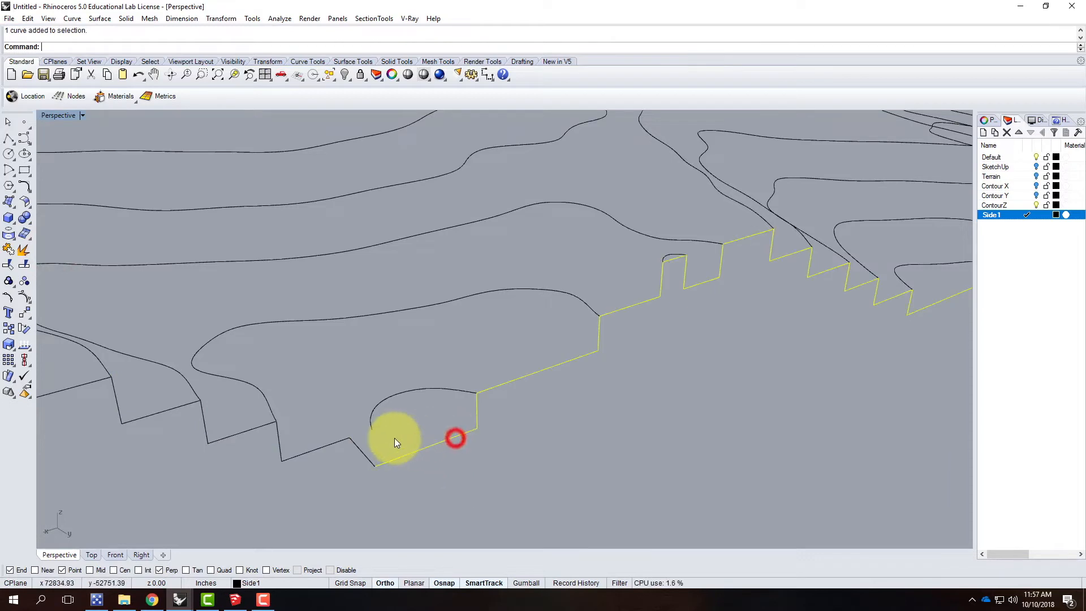
{"action": "left_click", "coordinate": [310, 449]}
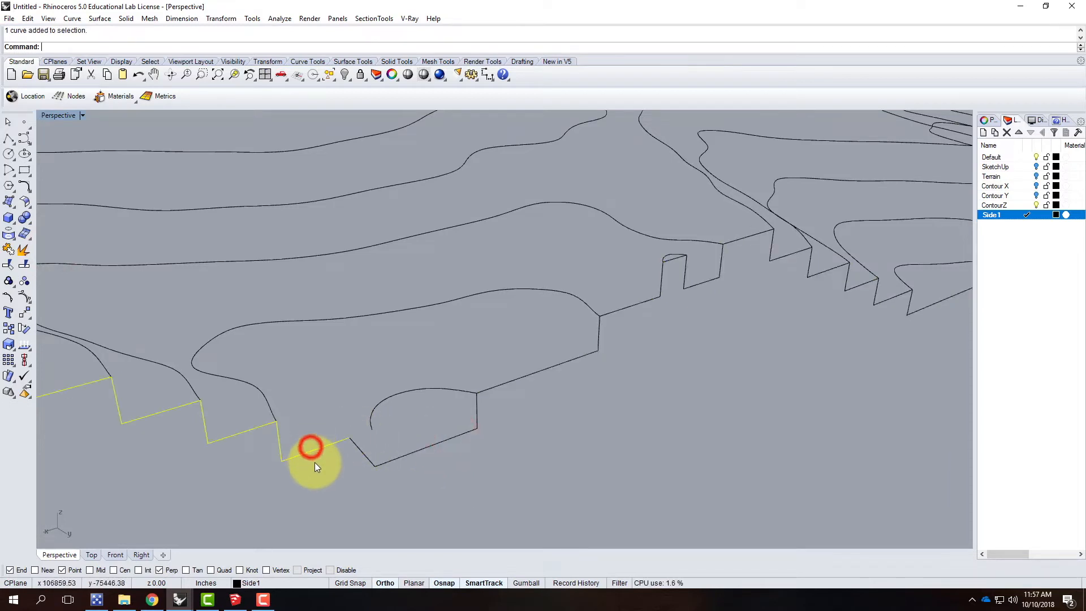
{"action": "left_click", "coordinate": [363, 452]}
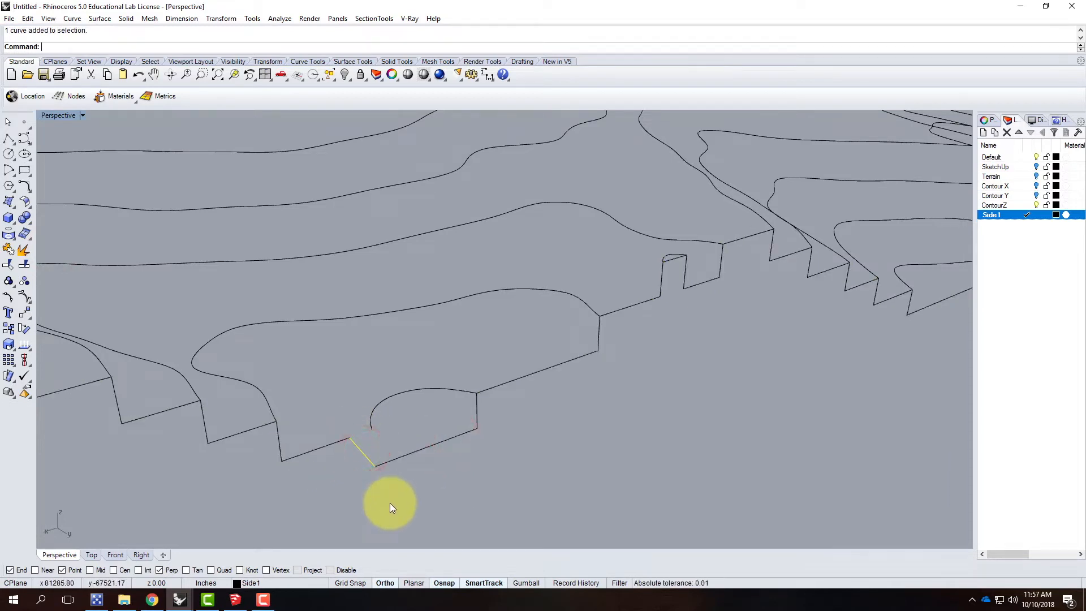
{"action": "key", "text": "Delete"}
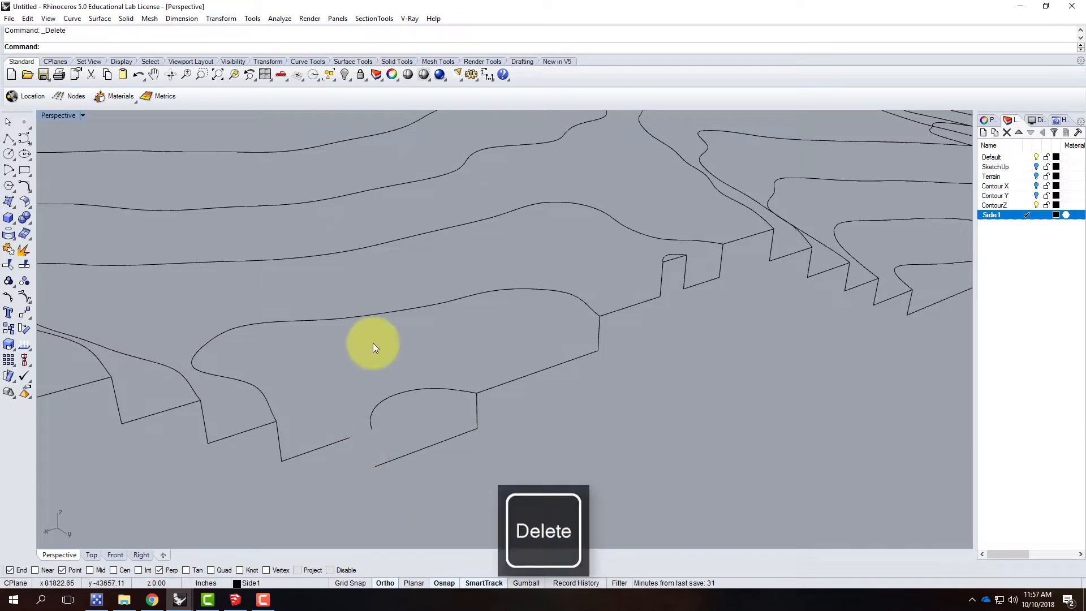
Step: Draw a polyline from the open profile end to the small contour's near end and down to the step's lower corner
{"action": "left_click", "coordinate": [12, 141]}
{"action": "left_click", "coordinate": [349, 437]}
{"action": "left_click", "coordinate": [373, 430]}
{"action": "left_click", "coordinate": [379, 461]}
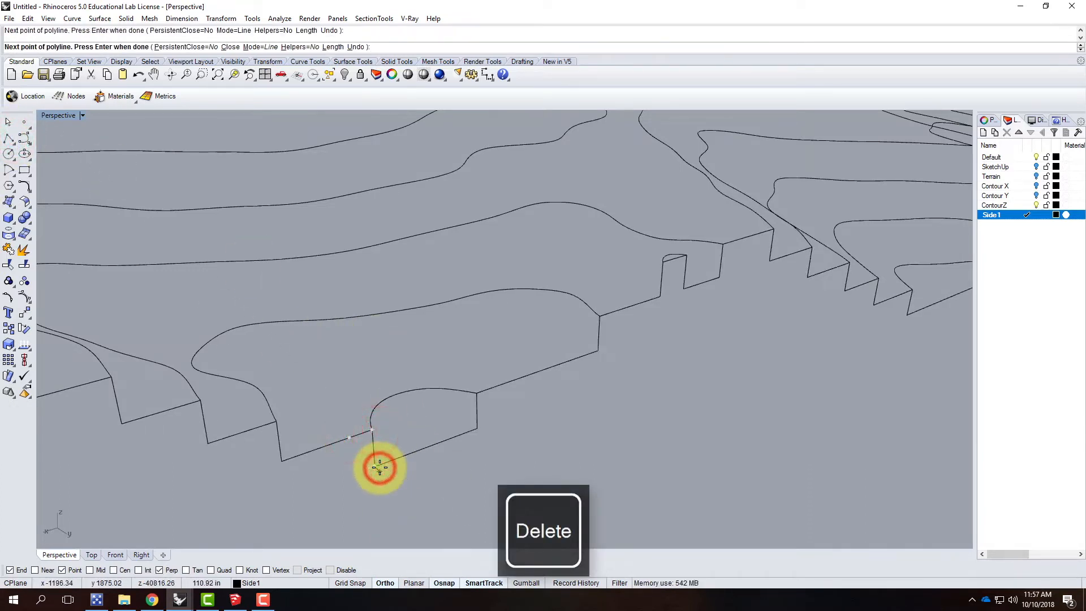
{"action": "key", "text": "Return"}
Step: Join the new corner polyline with the side profile portions on both sides of it
{"action": "left_click", "coordinate": [376, 450]}
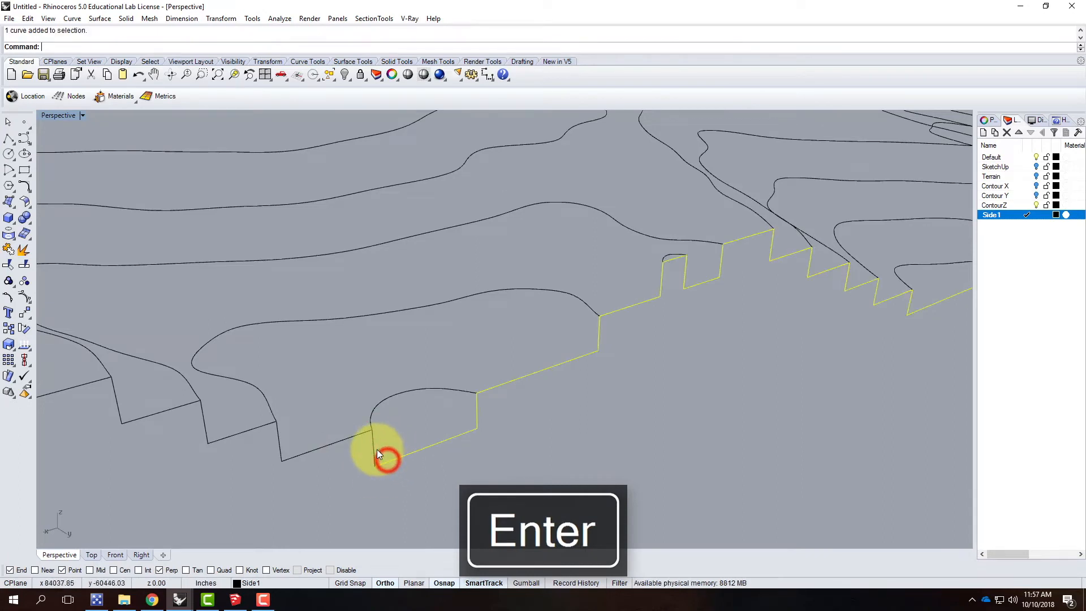
{"action": "left_click", "coordinate": [329, 447]}
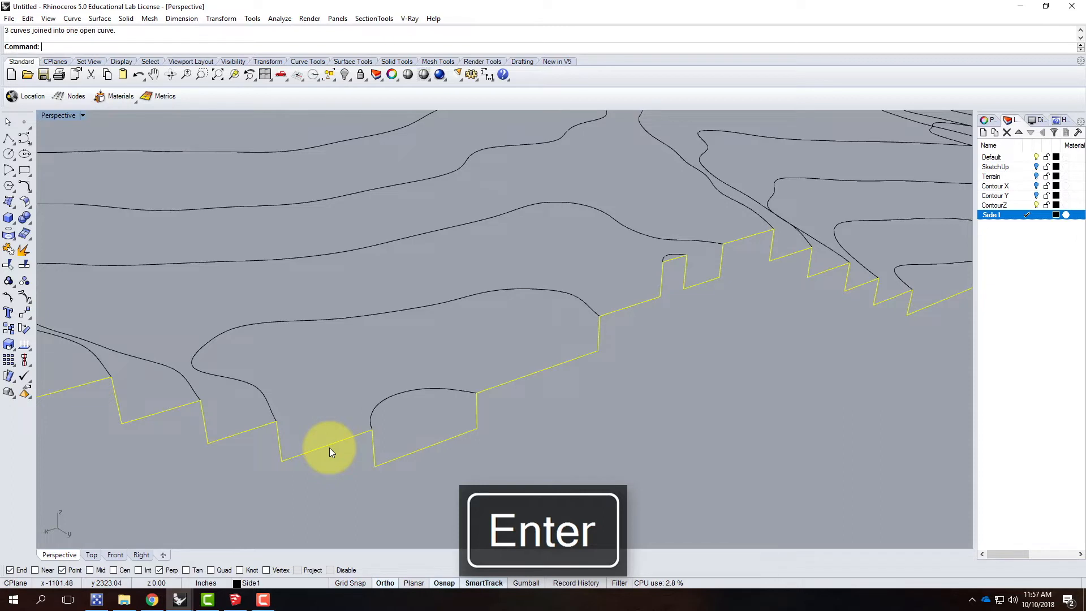
{"action": "left_click", "coordinate": [344, 490]}
{"action": "left_click", "coordinate": [341, 436]}
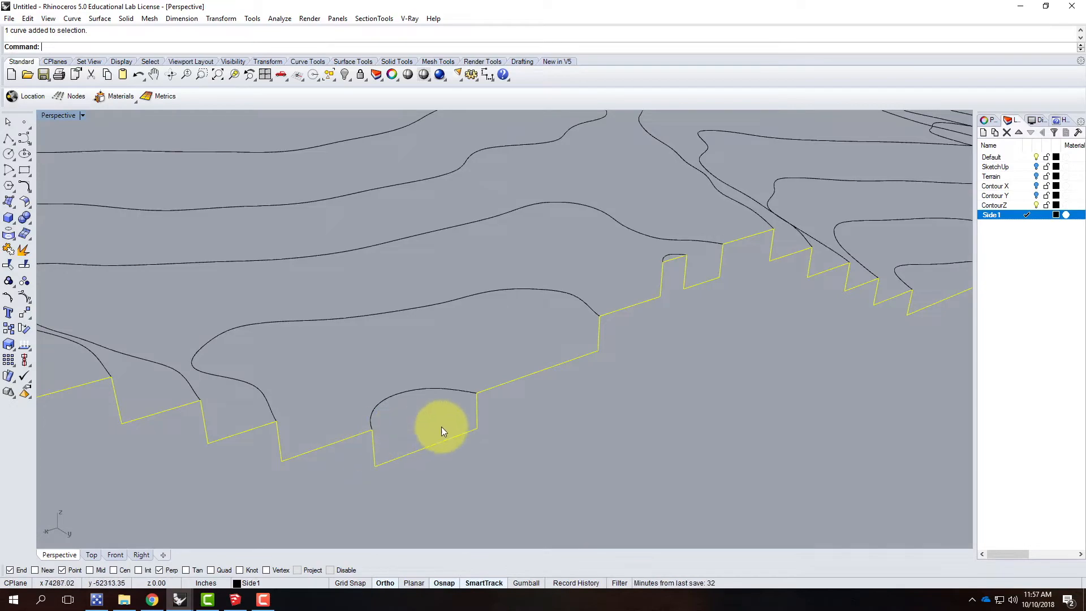
Step: Start a polyline at the side profile's end at the terrain corner and draw it about 3156 in straight down, using the Front view
{"action": "scroll", "coordinate": [328, 374], "scroll_direction": "down", "scroll_amount": 8}
{"action": "right_click_drag", "start_coordinate": [683, 329], "coordinate": [542, 357]}
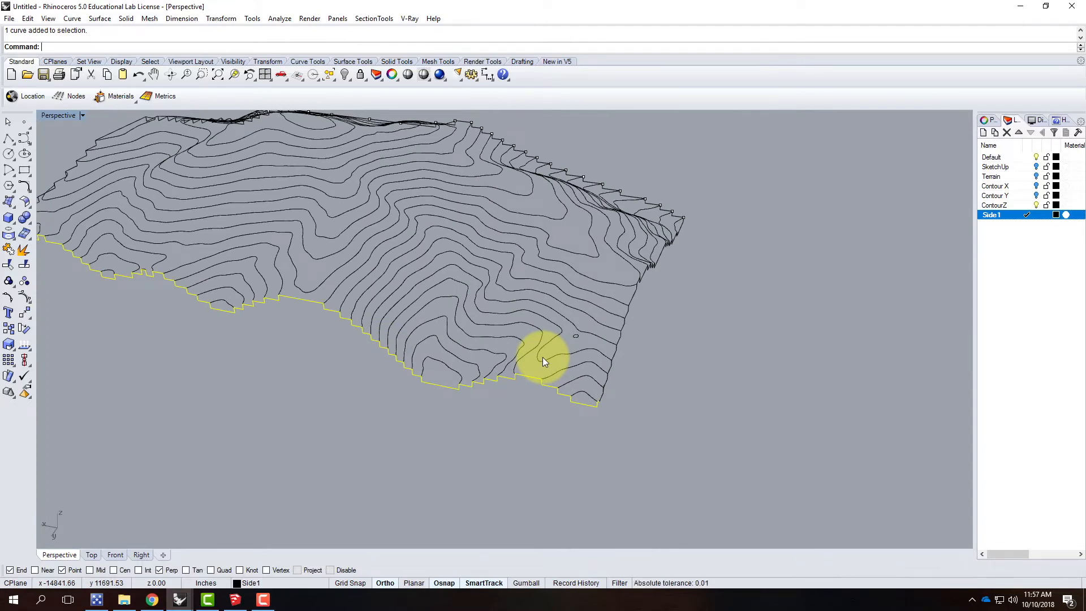
{"action": "right_click_drag", "start_coordinate": [715, 416], "coordinate": [461, 387]}
{"action": "right_click_drag", "start_coordinate": [817, 415], "coordinate": [853, 441]}
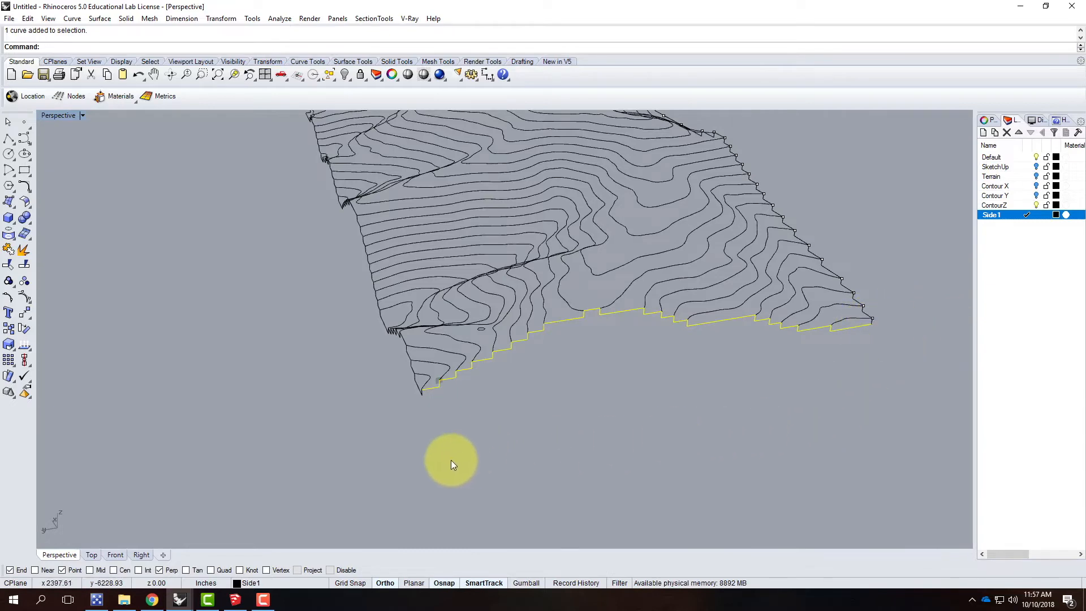
{"action": "right_click_drag", "start_coordinate": [677, 446], "coordinate": [809, 401]}
{"action": "right_click_drag", "start_coordinate": [498, 359], "coordinate": [538, 406]}
{"action": "left_click", "coordinate": [10, 139]}
{"action": "scroll", "coordinate": [498, 334], "scroll_direction": "up", "scroll_amount": 5}
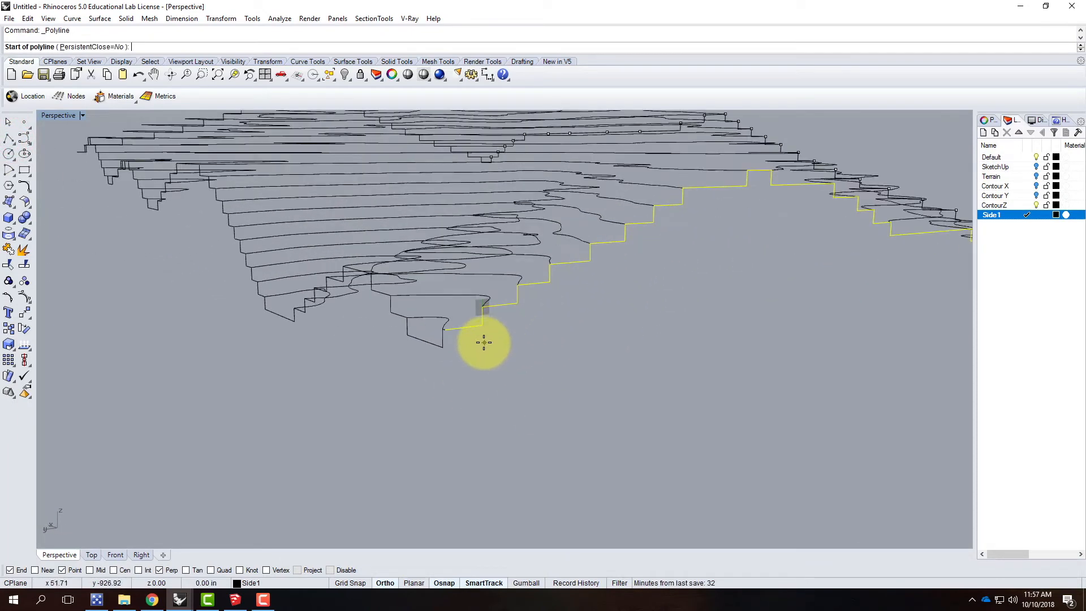
{"action": "scroll", "coordinate": [484, 342], "scroll_direction": "up", "scroll_amount": 2}
{"action": "scroll", "coordinate": [477, 343], "scroll_direction": "up", "scroll_amount": 2}
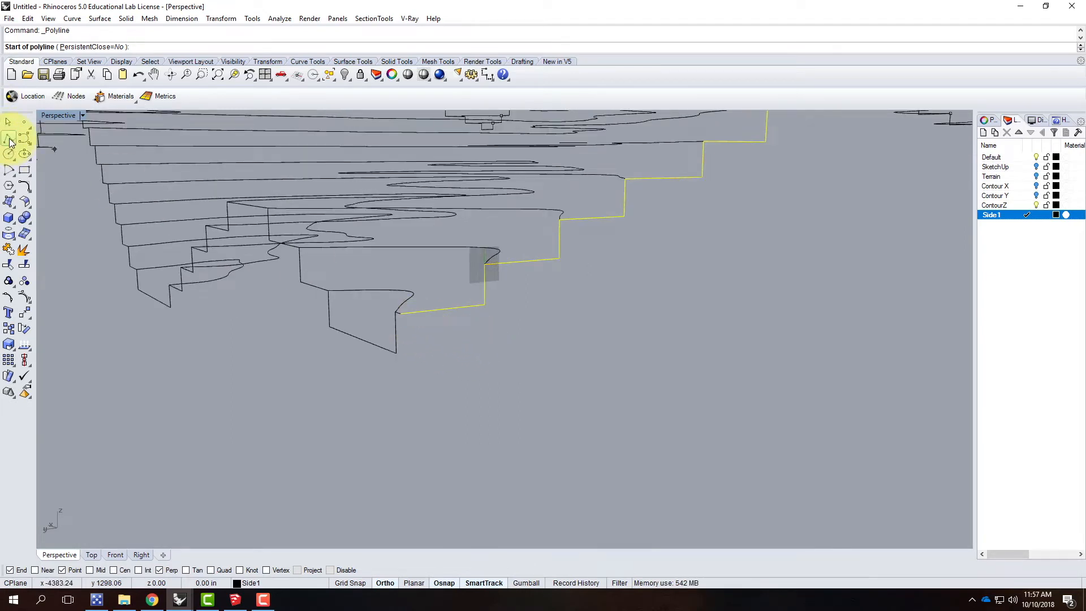
{"action": "left_click", "coordinate": [404, 317]}
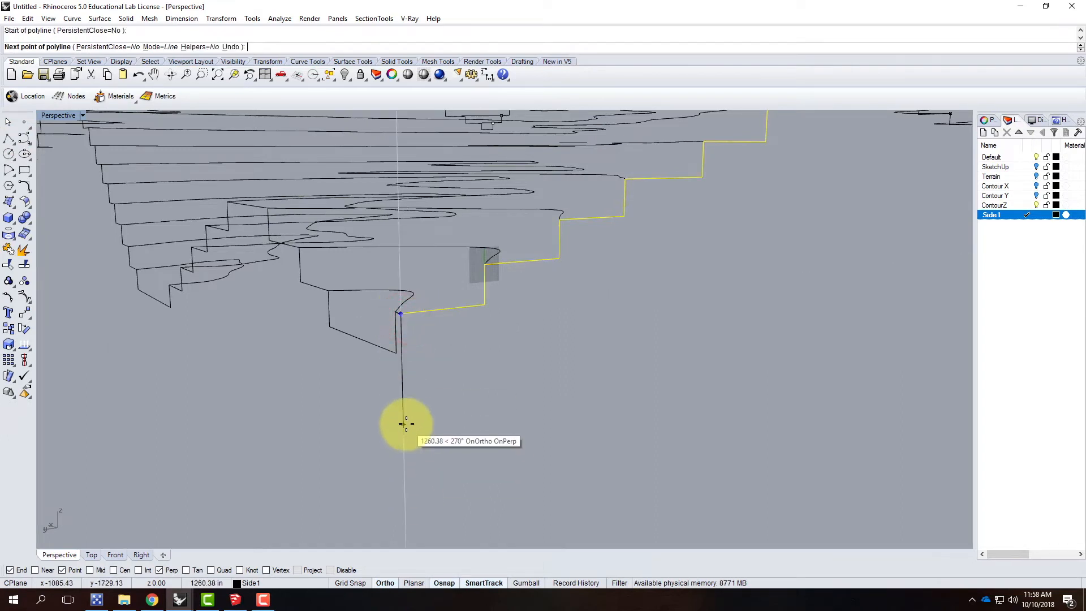
{"action": "double_click", "coordinate": [65, 116]}
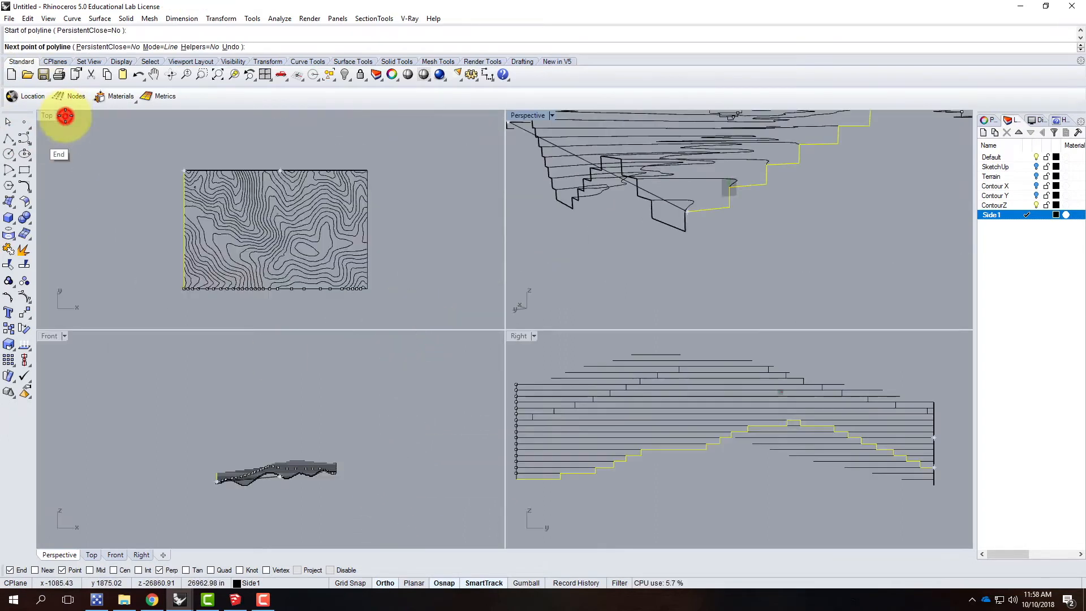
{"action": "scroll", "coordinate": [215, 480], "scroll_direction": "up", "scroll_amount": 5}
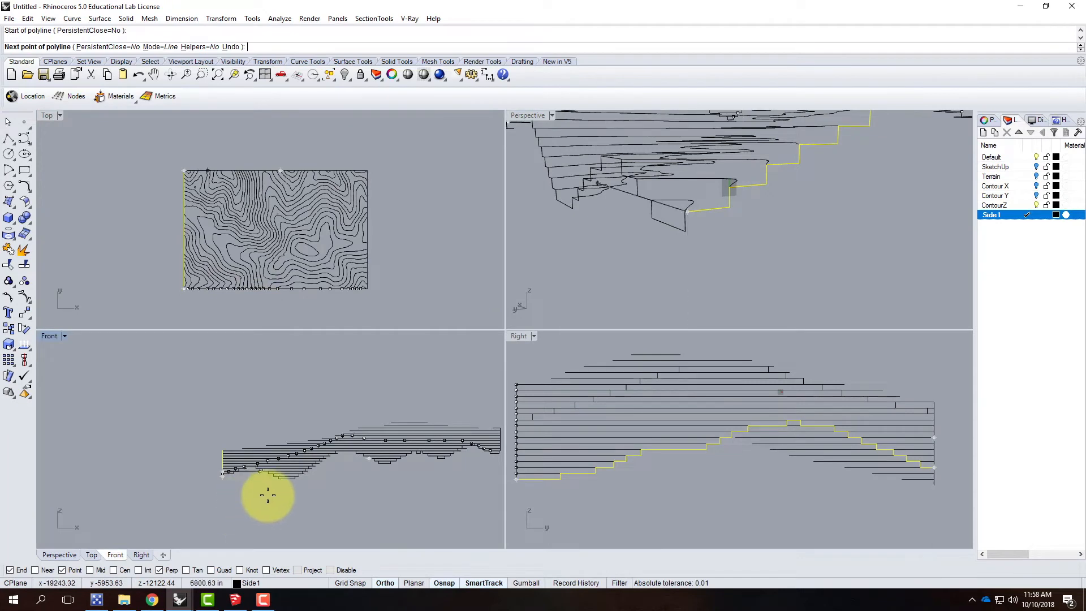
{"action": "scroll", "coordinate": [298, 460], "scroll_direction": "down", "scroll_amount": 5}
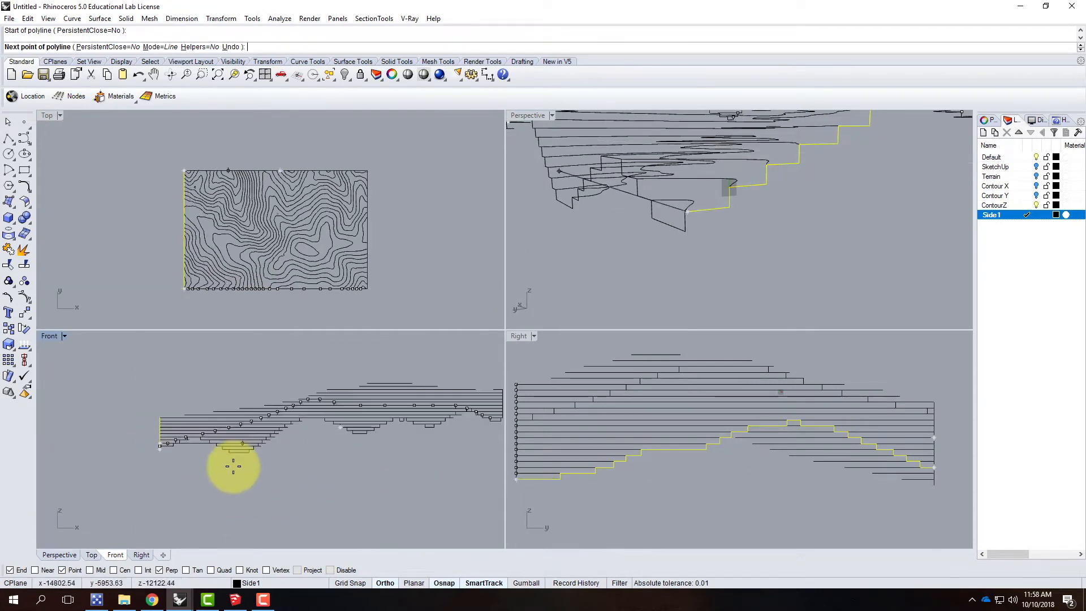
{"action": "scroll", "coordinate": [249, 461], "scroll_direction": "up", "scroll_amount": 3}
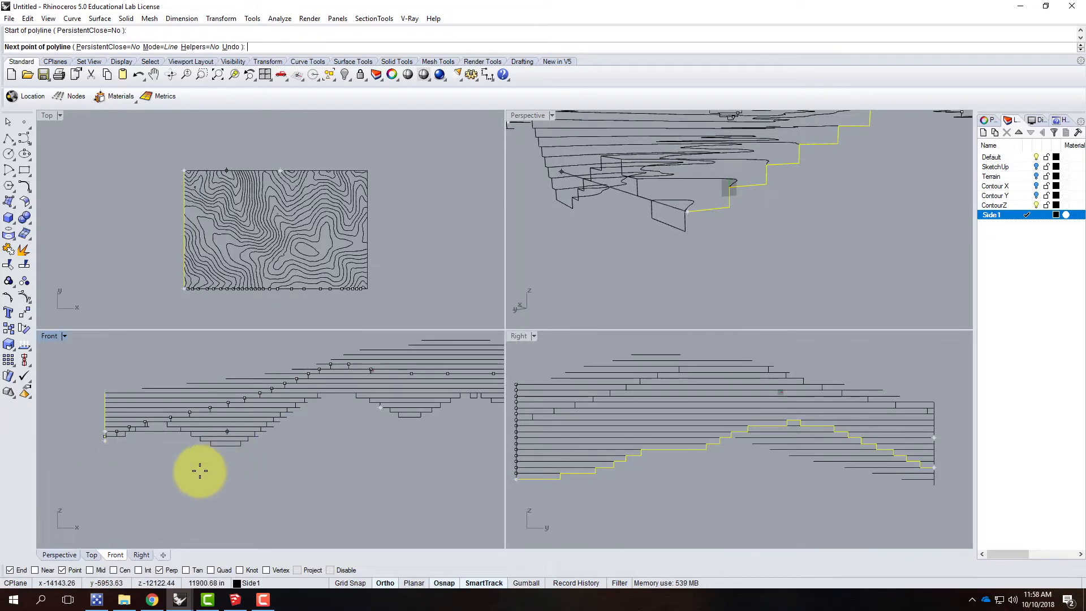
{"action": "left_click", "coordinate": [116, 463]}
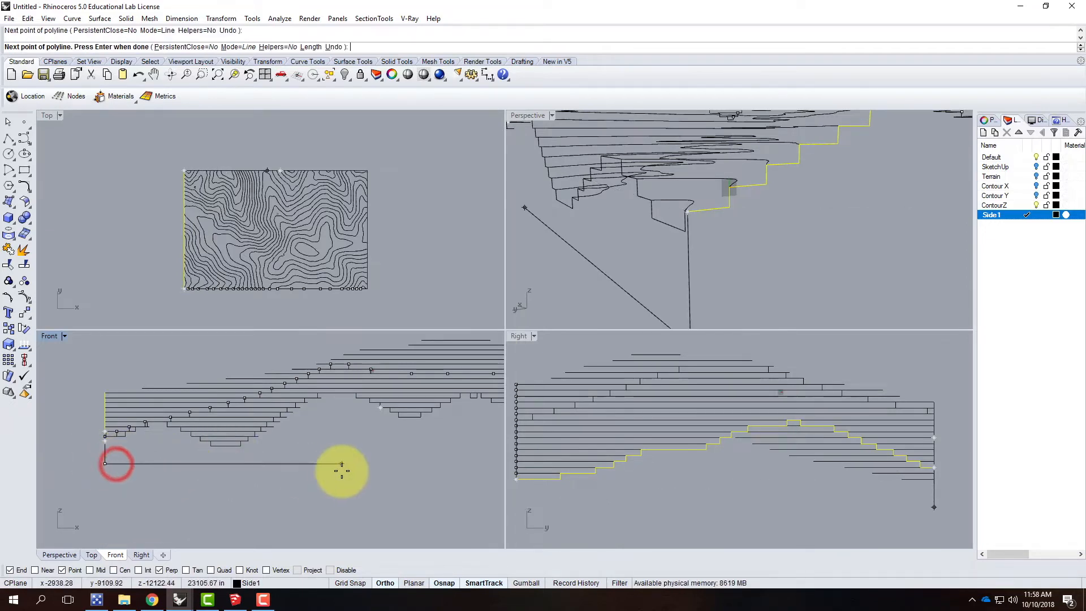
Step: Finish the polyline with a long horizontal base line below the side profile, running past the terrain's opposite corner
{"action": "scroll", "coordinate": [141, 442], "scroll_direction": "down", "scroll_amount": 3}
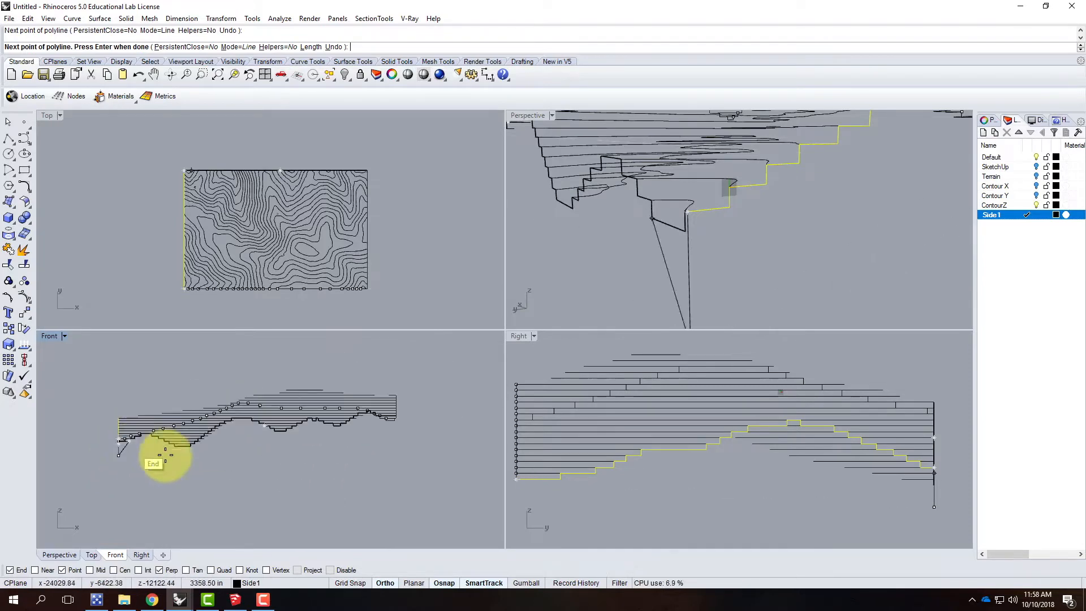
{"action": "scroll", "coordinate": [642, 274], "scroll_direction": "down", "scroll_amount": 5}
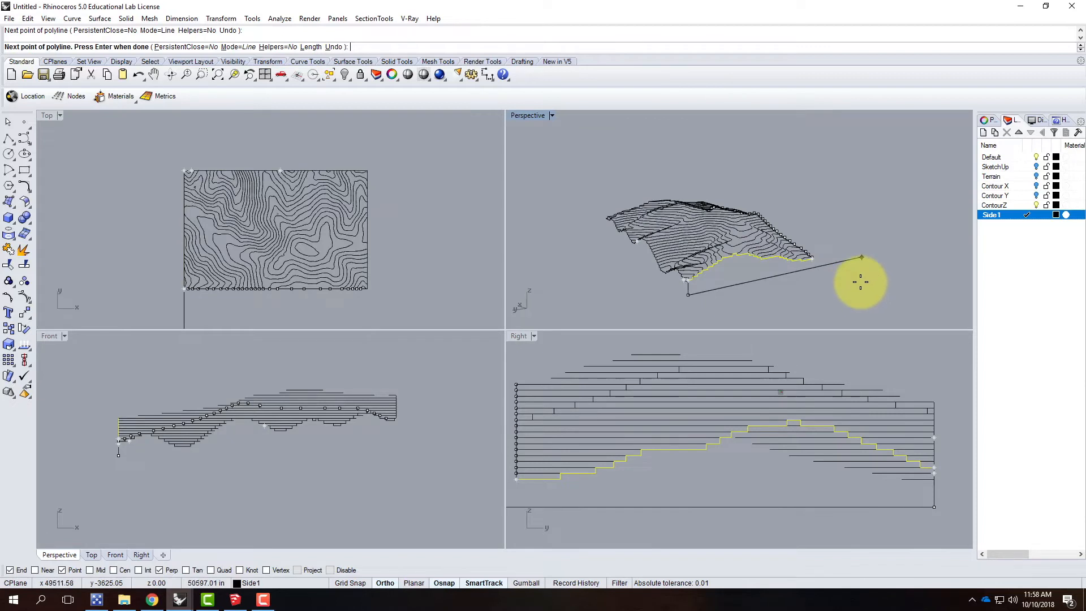
{"action": "left_click", "coordinate": [861, 282]}
{"action": "key", "text": "Return"}
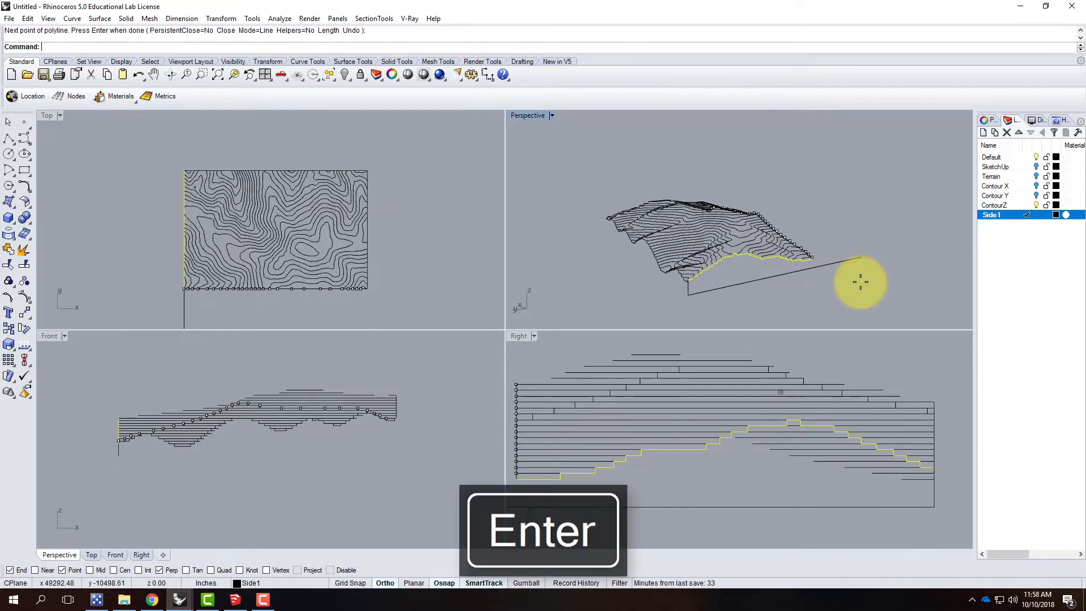
Step: Draw a vertical line from the side profile's other end down to the base line
{"action": "right_click_drag", "start_coordinate": [825, 229], "coordinate": [836, 257]}
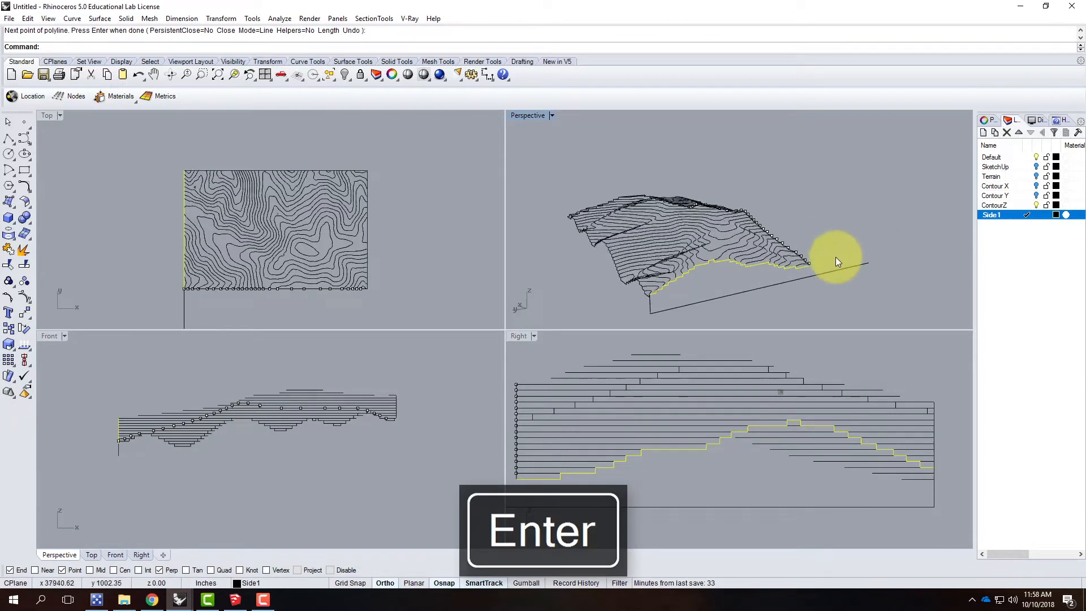
{"action": "double_click", "coordinate": [538, 116]}
{"action": "scroll", "coordinate": [652, 437], "scroll_direction": "up", "scroll_amount": 5}
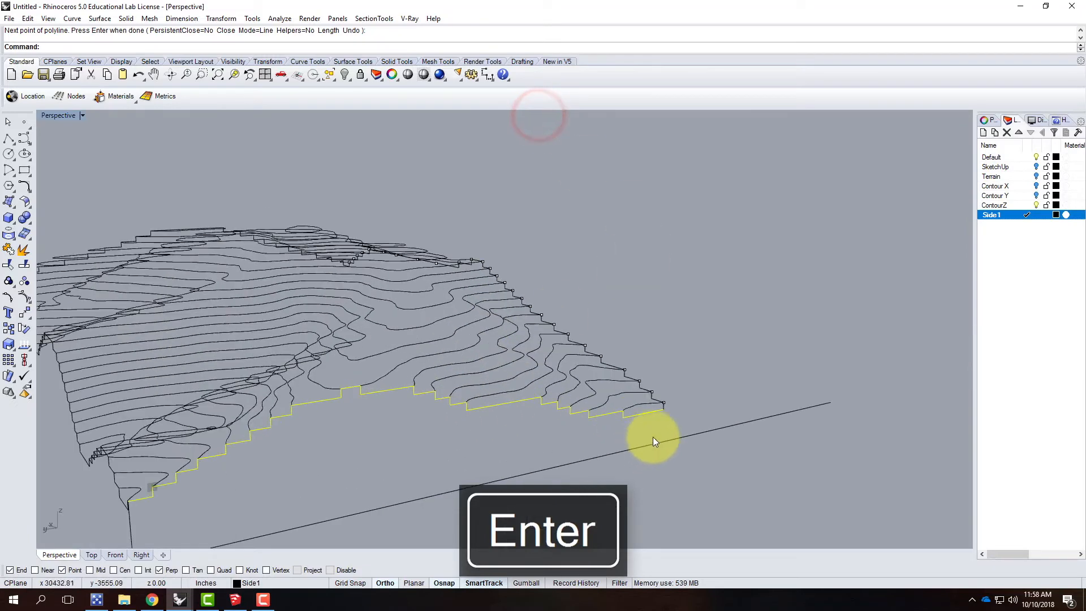
{"action": "left_click", "coordinate": [9, 140]}
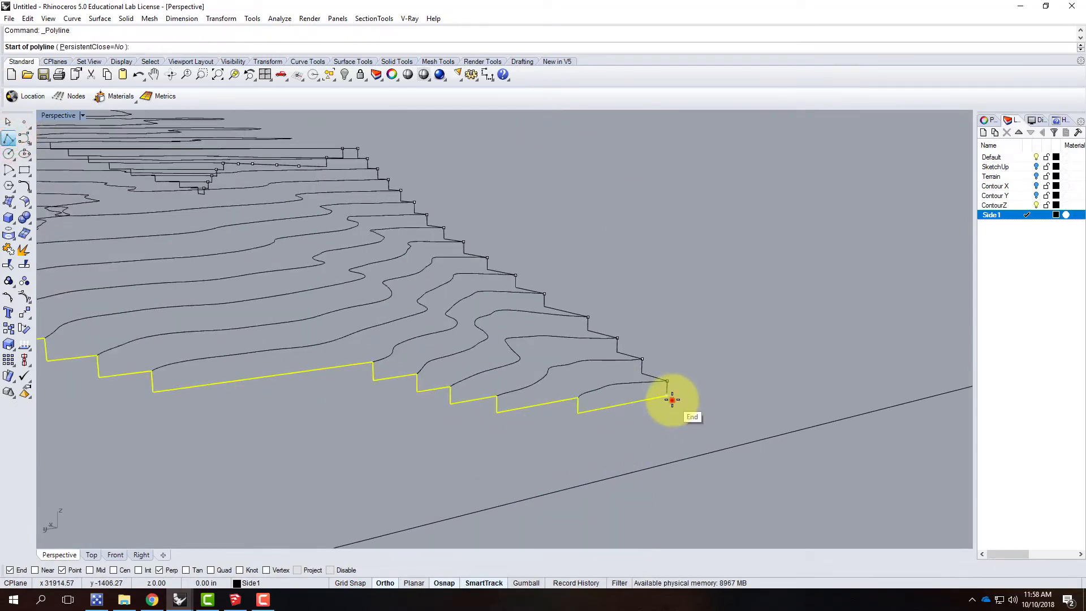
{"action": "left_click", "coordinate": [671, 400]}
{"action": "left_click", "coordinate": [666, 461]}
{"action": "key", "text": "Return"}
Step: Trim off the base line's excess beyond the terrain corner, using the new vertical line as cutting object
{"action": "left_click", "coordinate": [664, 446]}
{"action": "scroll", "coordinate": [789, 398], "scroll_direction": "down", "scroll_amount": 6}
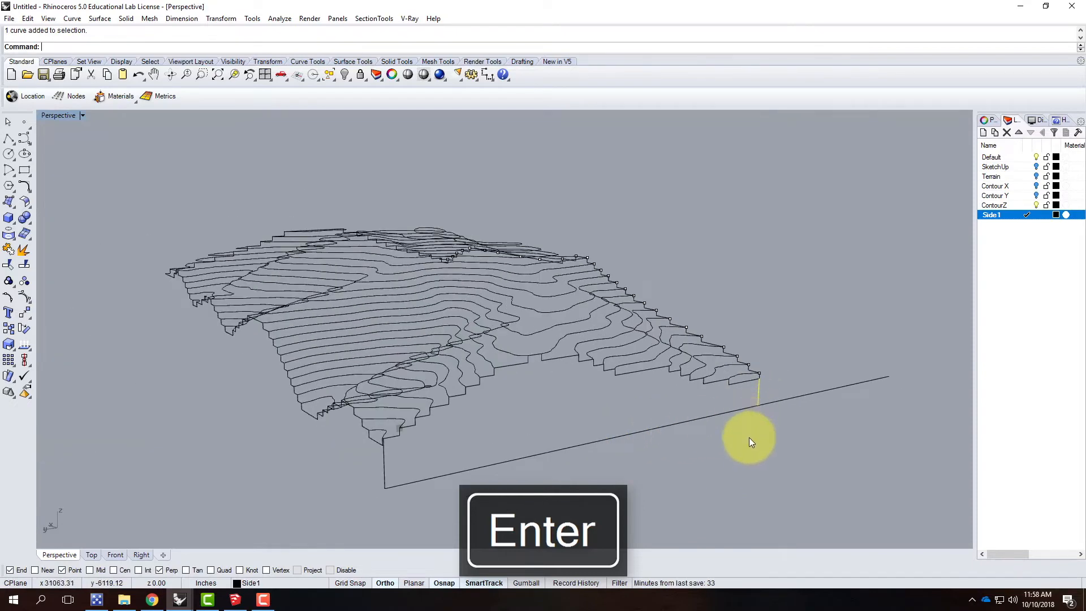
{"action": "key", "text": "Return"}
{"action": "left_click", "coordinate": [781, 398]}
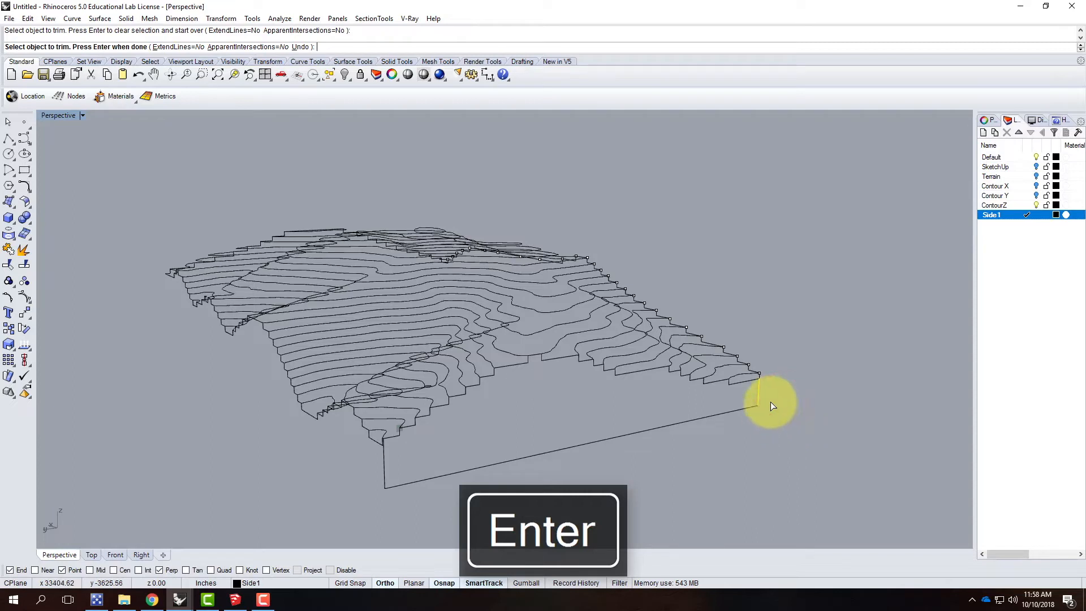
{"action": "key", "text": "Return"}
Step: Join the stepped side profile, the vertical lines and the base line into one closed outline
{"action": "left_click", "coordinate": [747, 382]}
{"action": "left_click", "coordinate": [714, 415]}
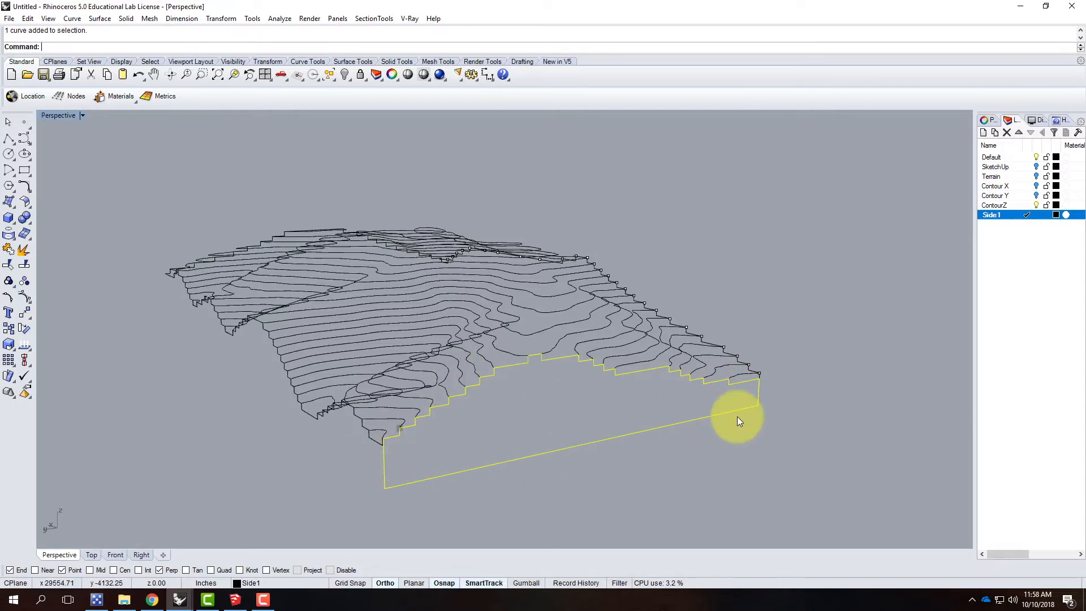
Step: Complete the join of the selected side profile, vertical lines and base line into one closed outline
{"action": "key", "text": "Return"}
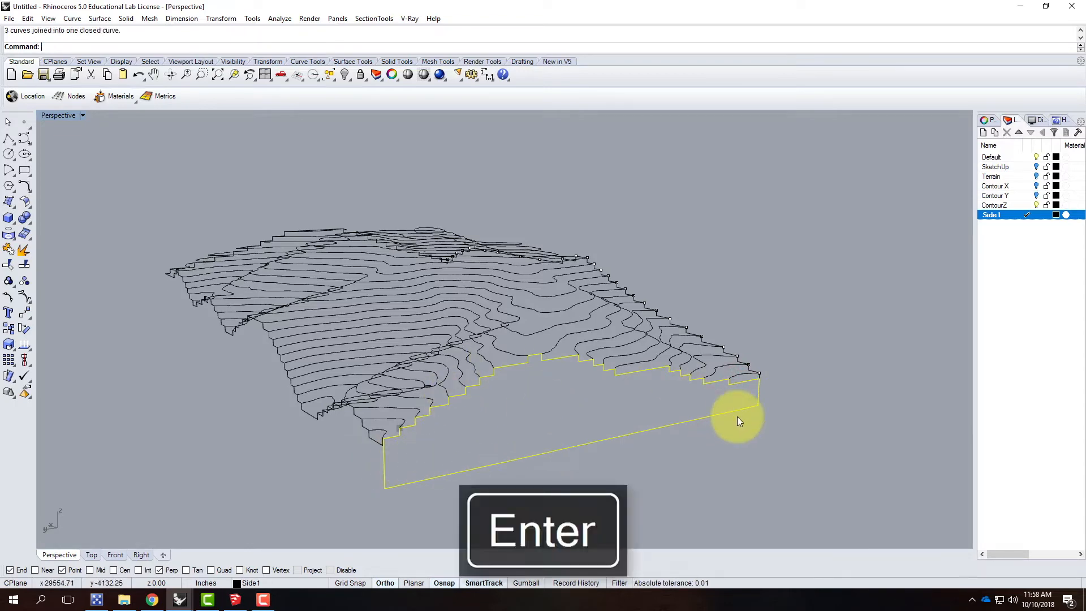
{"action": "left_click", "coordinate": [756, 427]}
{"action": "right_click_drag", "start_coordinate": [813, 425], "coordinate": [728, 416]}
{"action": "left_click", "coordinate": [712, 439]}
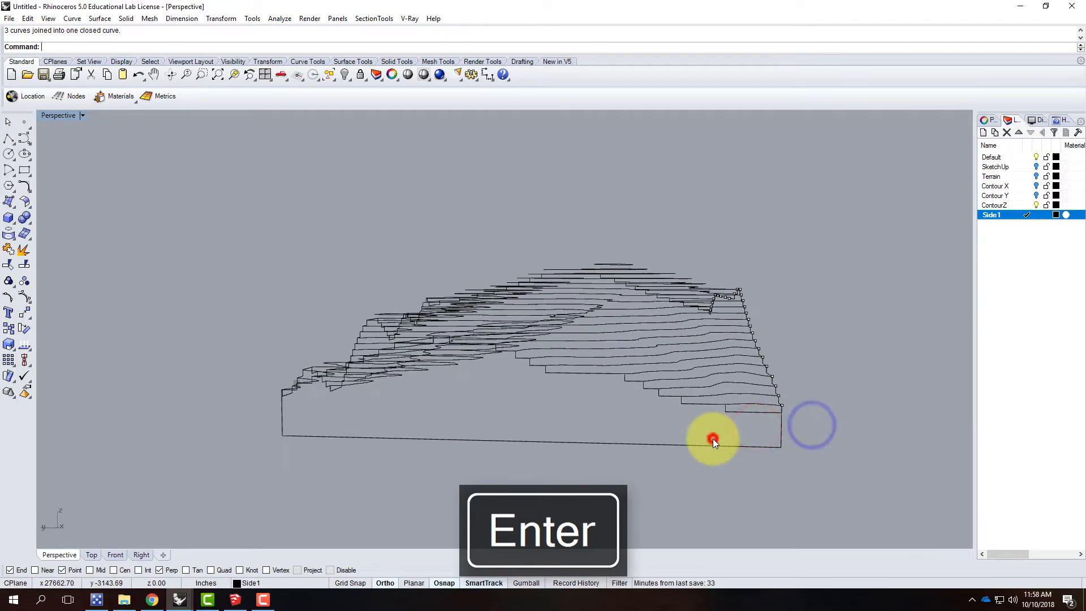
{"action": "left_click", "coordinate": [667, 446]}
{"action": "mouse_move", "coordinate": [596, 467]}
{"action": "right_mouse_down"}
{"action": "mouse_move", "coordinate": [756, 468]}
{"action": "mouse_move", "coordinate": [732, 480]}
{"action": "mouse_move", "coordinate": [630, 485]}
{"action": "mouse_move", "coordinate": [463, 481]}
{"action": "mouse_move", "coordinate": [590, 480]}
{"action": "right_mouse_up"}
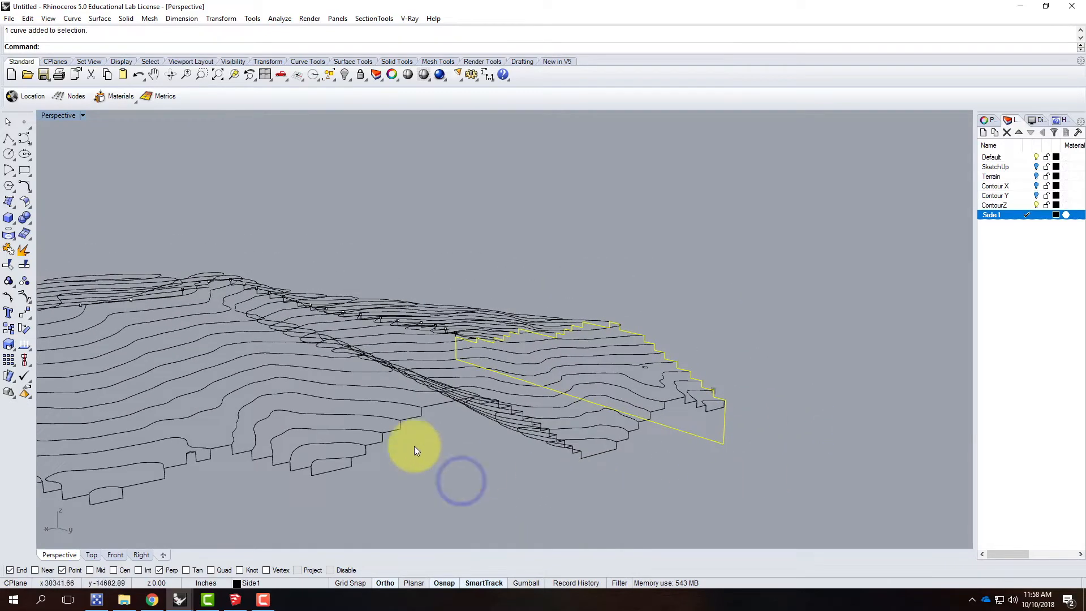
{"action": "scroll", "coordinate": [414, 446], "scroll_direction": "down", "scroll_amount": 7}
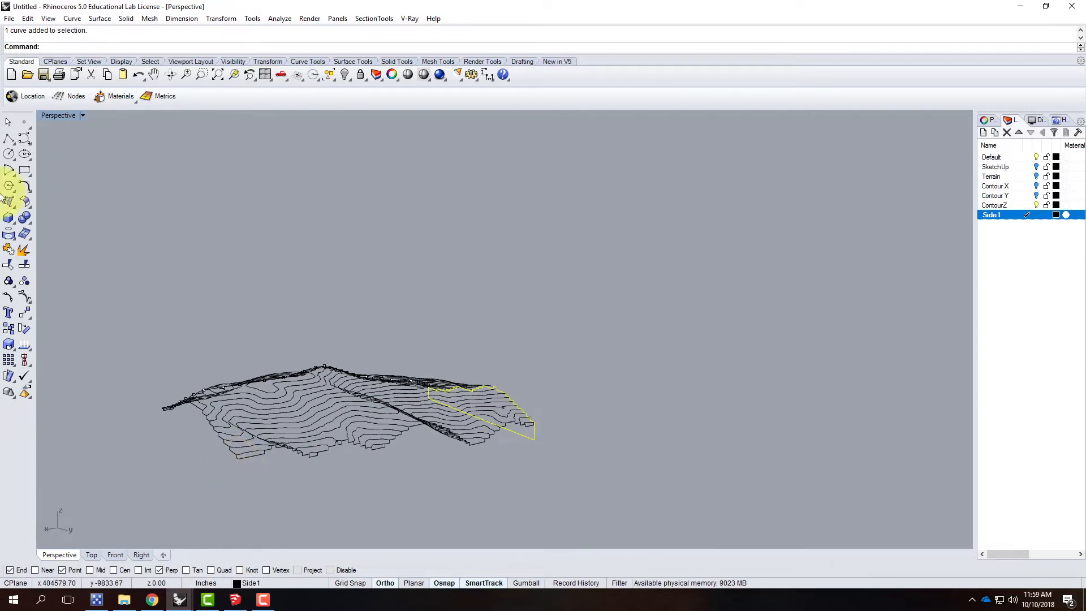
{"action": "left_click", "coordinate": [9, 139]}
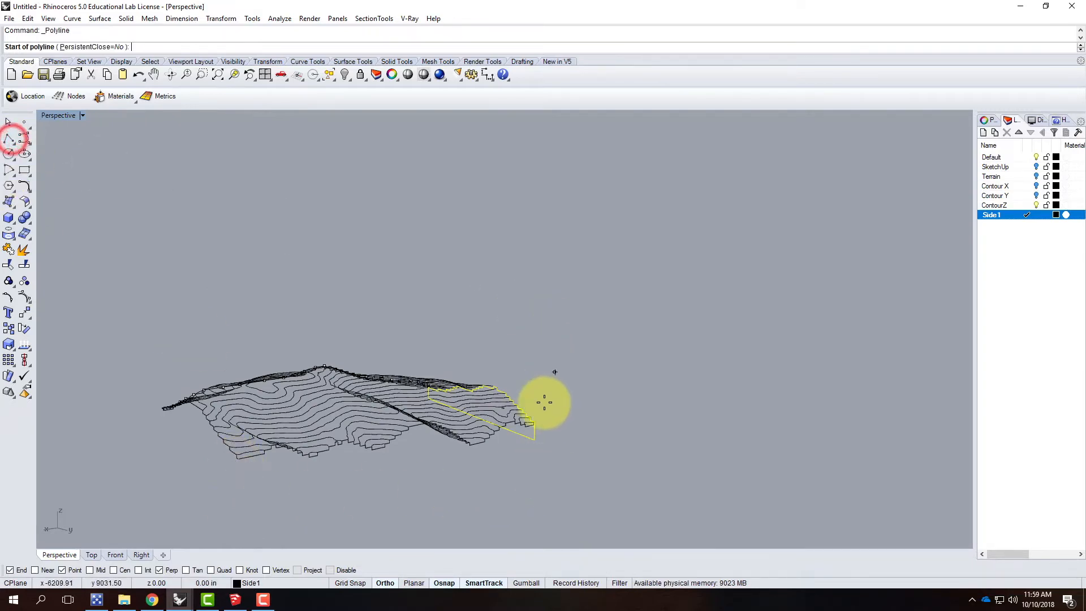
{"action": "scroll", "coordinate": [555, 438], "scroll_direction": "up", "scroll_amount": 4}
{"action": "scroll", "coordinate": [543, 430], "scroll_direction": "up", "scroll_amount": 3}
{"action": "left_click", "coordinate": [470, 361]}
{"action": "left_click", "coordinate": [462, 451]}
{"action": "scroll", "coordinate": [606, 393], "scroll_direction": "down", "scroll_amount": 6}
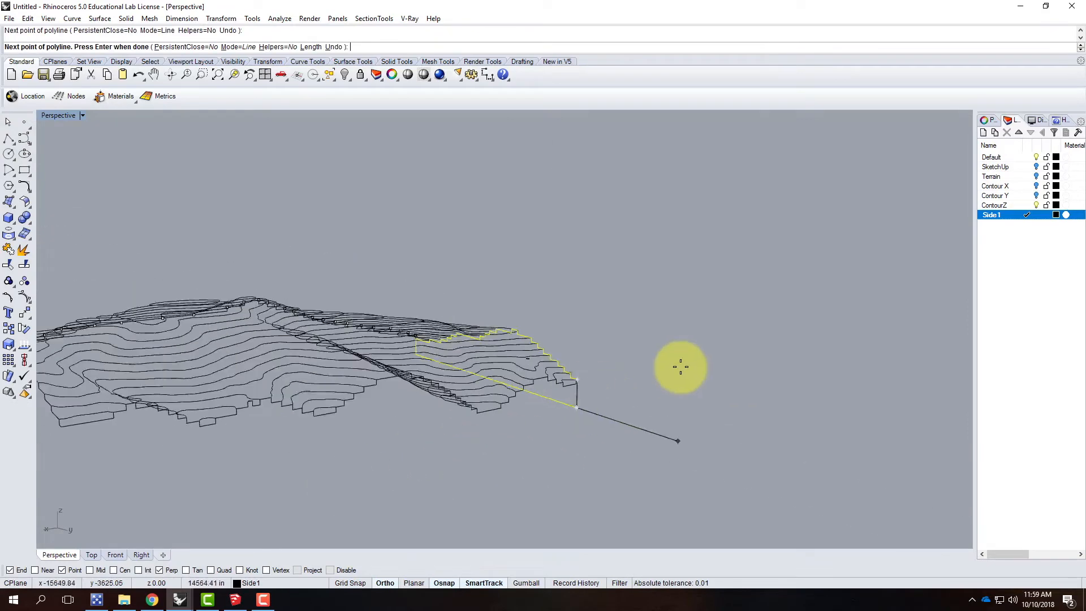
{"action": "scroll", "coordinate": [680, 366], "scroll_direction": "down", "scroll_amount": 5}
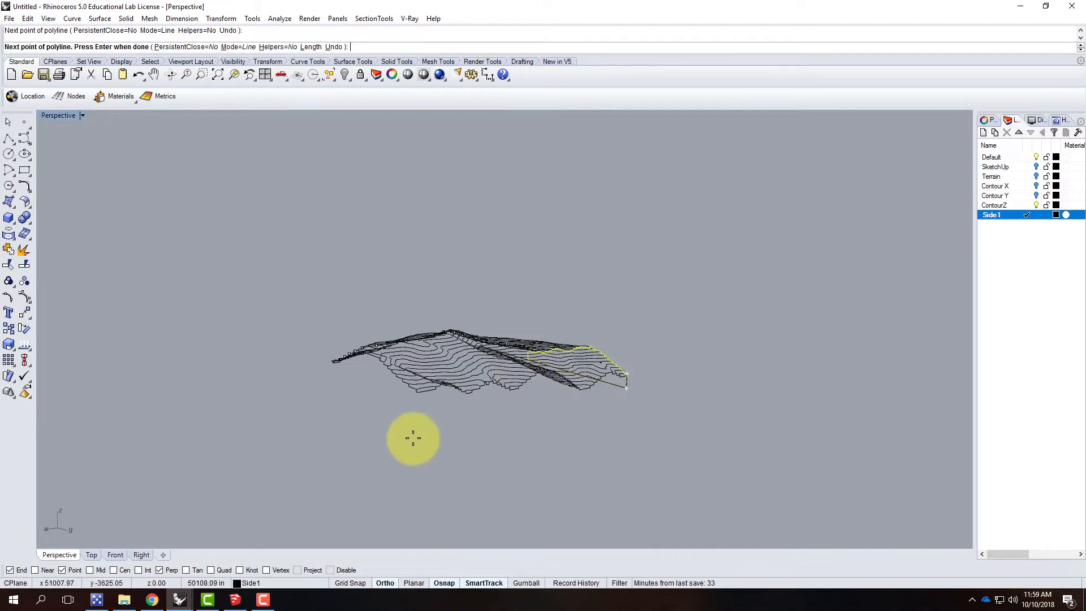
{"action": "left_click", "coordinate": [604, 391]}
{"action": "key", "text": "Escape"}
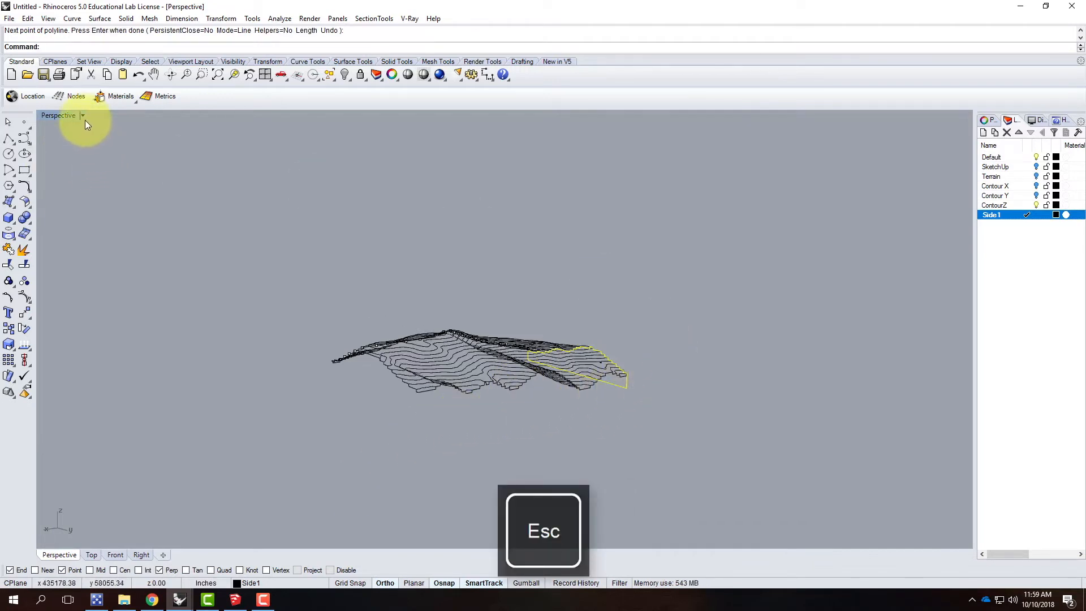
Step: Set the perspective view's construction plane to World Top
{"action": "left_click", "coordinate": [84, 117]}
{"action": "mouse_move", "coordinate": [96, 318]}
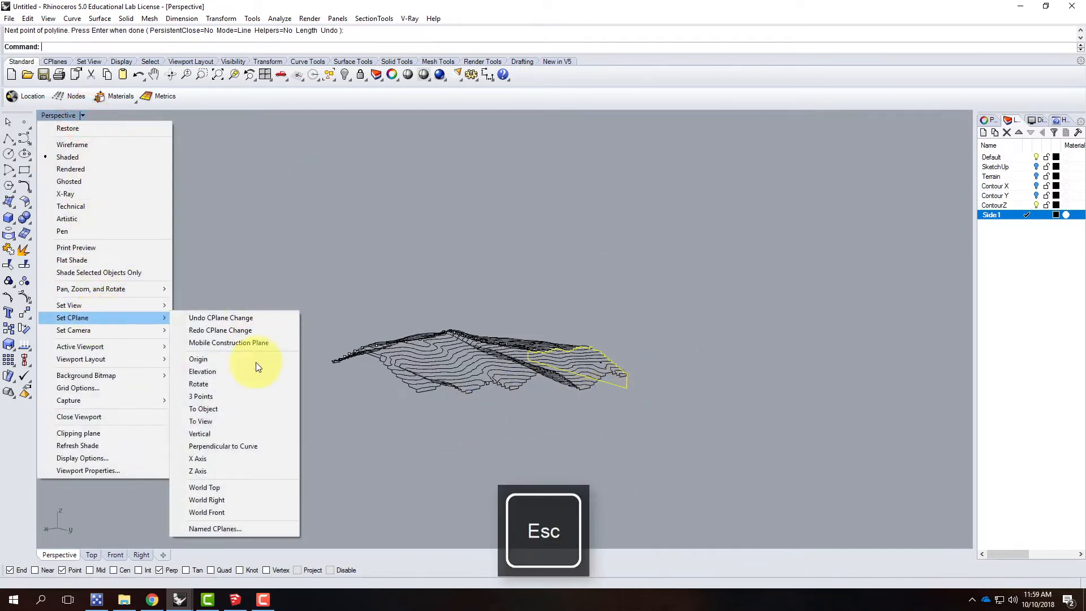
{"action": "left_click", "coordinate": [231, 487]}
Step: Draw a polyline from the closed outline's upper corner down to its base corner and along the adjacent terrain side, past the opposite corner
{"action": "left_click", "coordinate": [8, 139]}
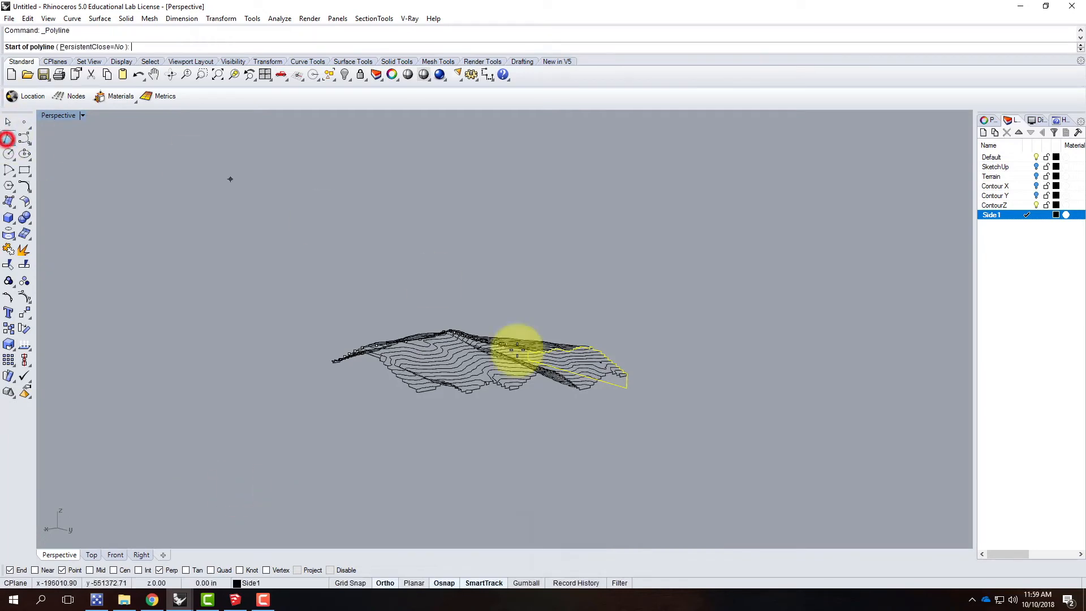
{"action": "scroll", "coordinate": [668, 452], "scroll_direction": "up", "scroll_amount": 5}
{"action": "right_click_drag", "start_coordinate": [670, 239], "coordinate": [560, 326]}
{"action": "scroll", "coordinate": [493, 368], "scroll_direction": "up", "scroll_amount": 5}
{"action": "left_click", "coordinate": [528, 298]}
{"action": "left_click", "coordinate": [522, 383]}
{"action": "scroll", "coordinate": [235, 395], "scroll_direction": "down", "scroll_amount": 8}
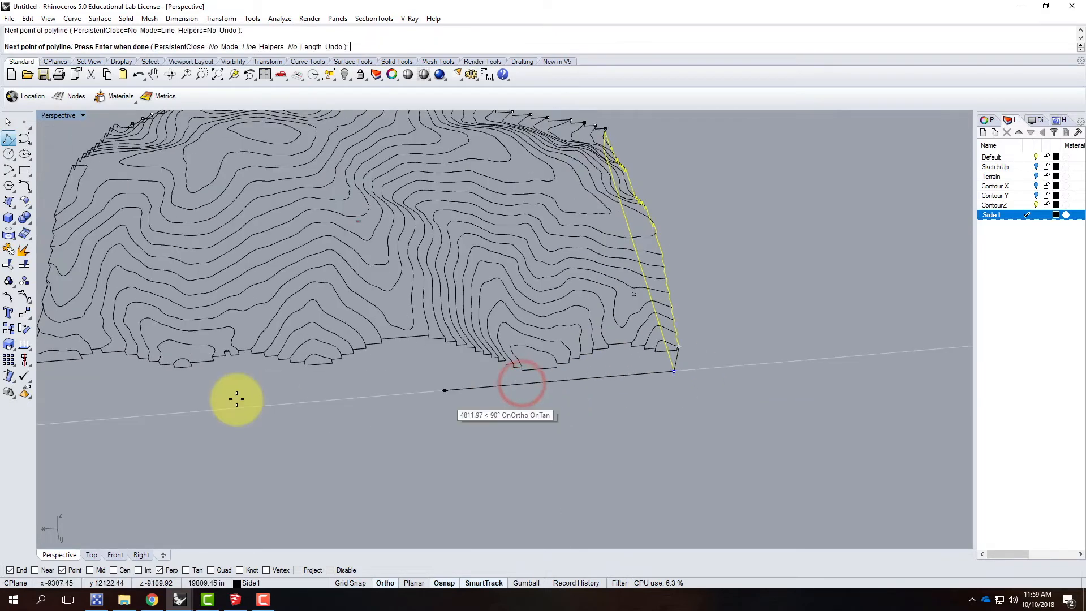
{"action": "scroll", "coordinate": [476, 405], "scroll_direction": "up", "scroll_amount": 5}
{"action": "left_click", "coordinate": [453, 407]}
{"action": "key", "text": "Return"}
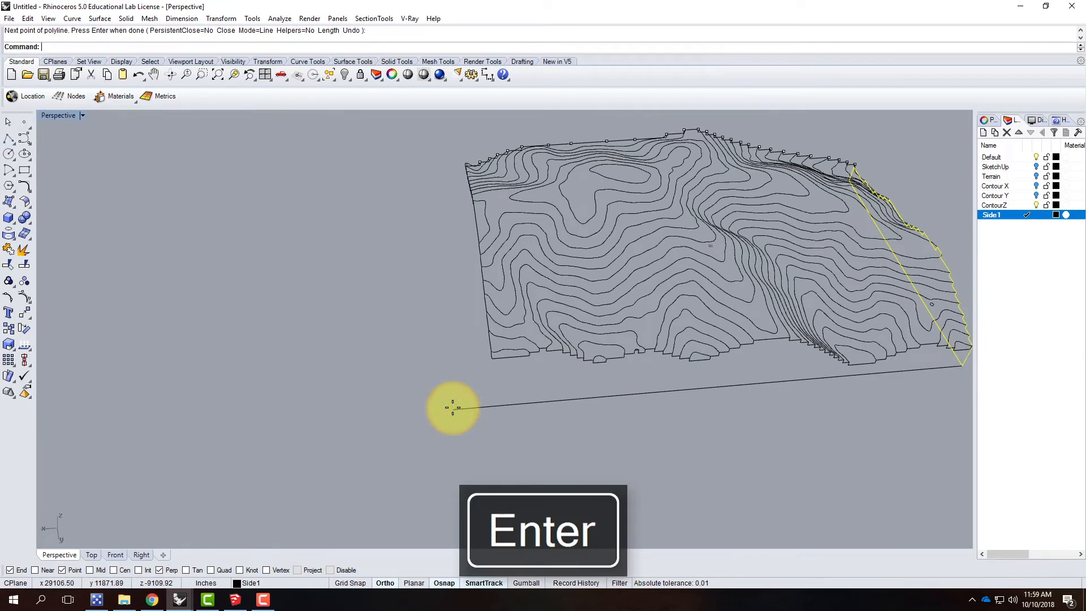
Step: Draw a vertical line from the far end of this side's stepped profile down to the new base line
{"action": "right_click_drag", "start_coordinate": [474, 408], "coordinate": [524, 383]}
{"action": "right_click", "coordinate": [565, 327]}
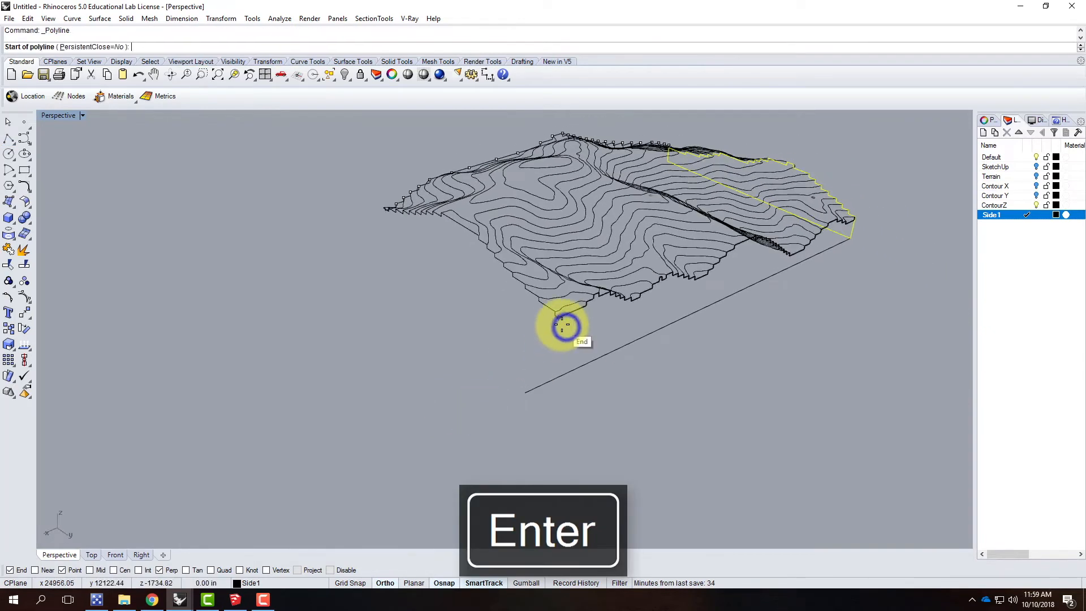
{"action": "left_click", "coordinate": [562, 320]}
{"action": "left_click", "coordinate": [555, 377]}
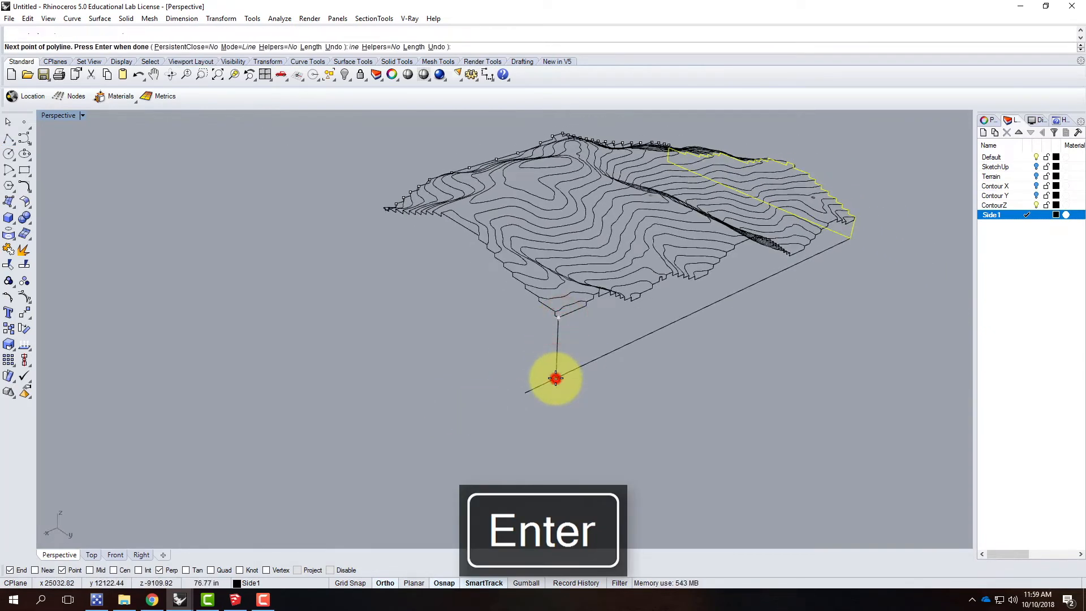
{"action": "key", "text": "Return"}
Step: Trim the base line's excess beyond the vertical line and join the second side's lines with its stepped profile into a closed outline
{"action": "left_click", "coordinate": [555, 371]}
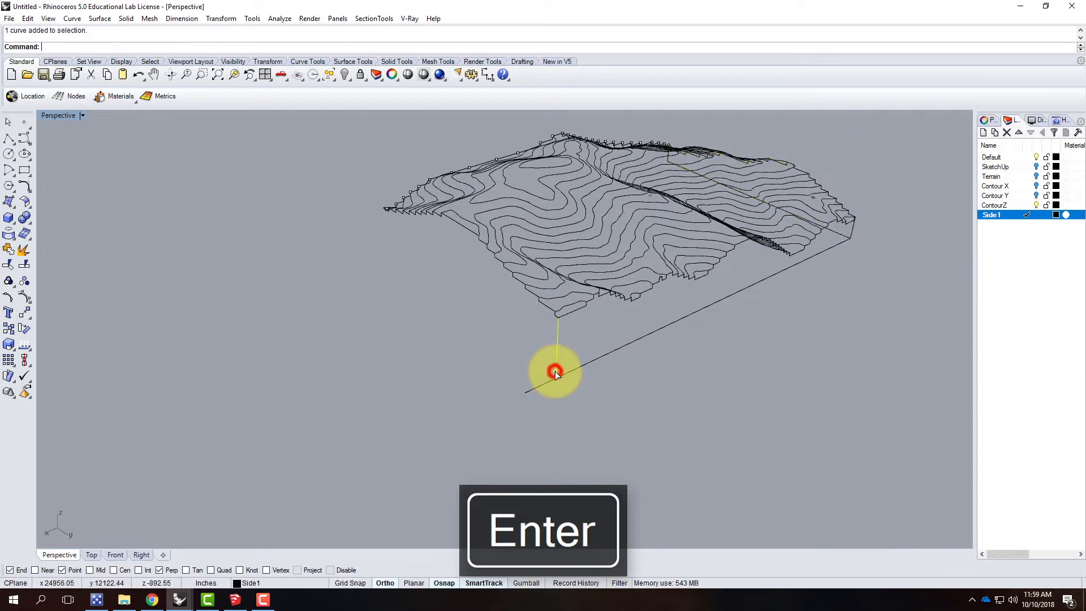
{"action": "type", "text": "Trim"}
{"action": "key", "text": "Return"}
{"action": "left_click", "coordinate": [540, 383]}
{"action": "right_click", "coordinate": [612, 400]}
{"action": "left_click_drag", "start_coordinate": [612, 401], "coordinate": [534, 350]}
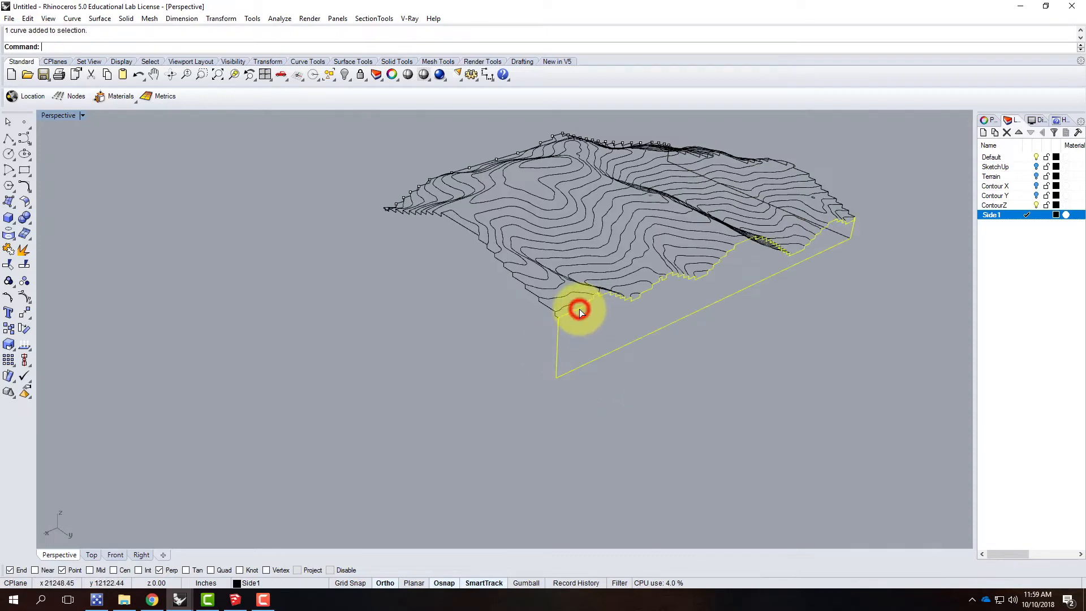
{"action": "key", "text": "Return"}
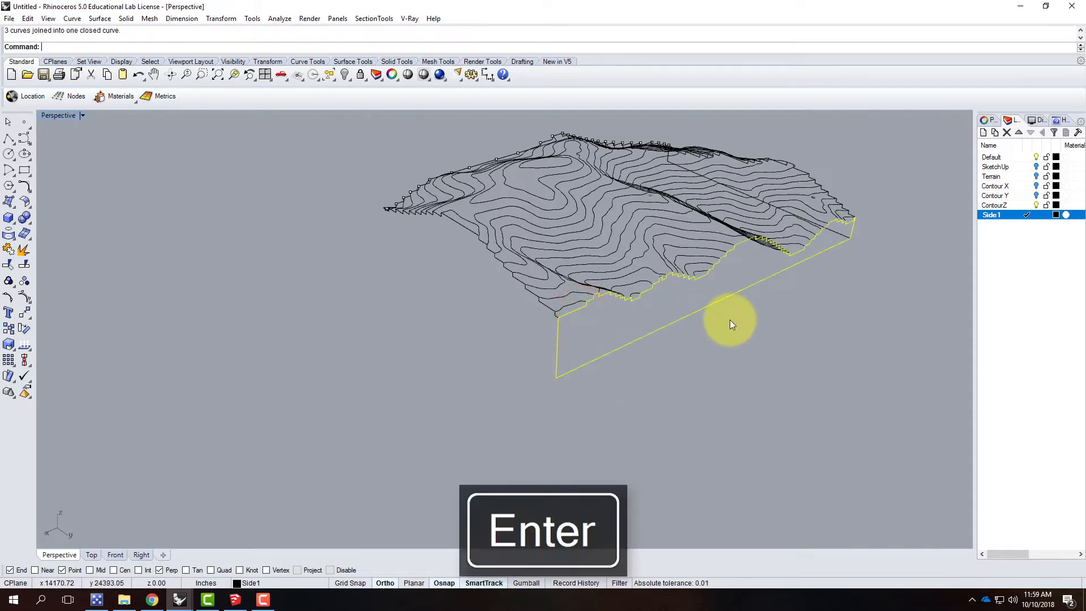
Step: Draw a polyline down the second outline's free corner and along the third terrain side, extending the base past the next corner
{"action": "right_click_drag", "start_coordinate": [806, 309], "coordinate": [447, 302]}
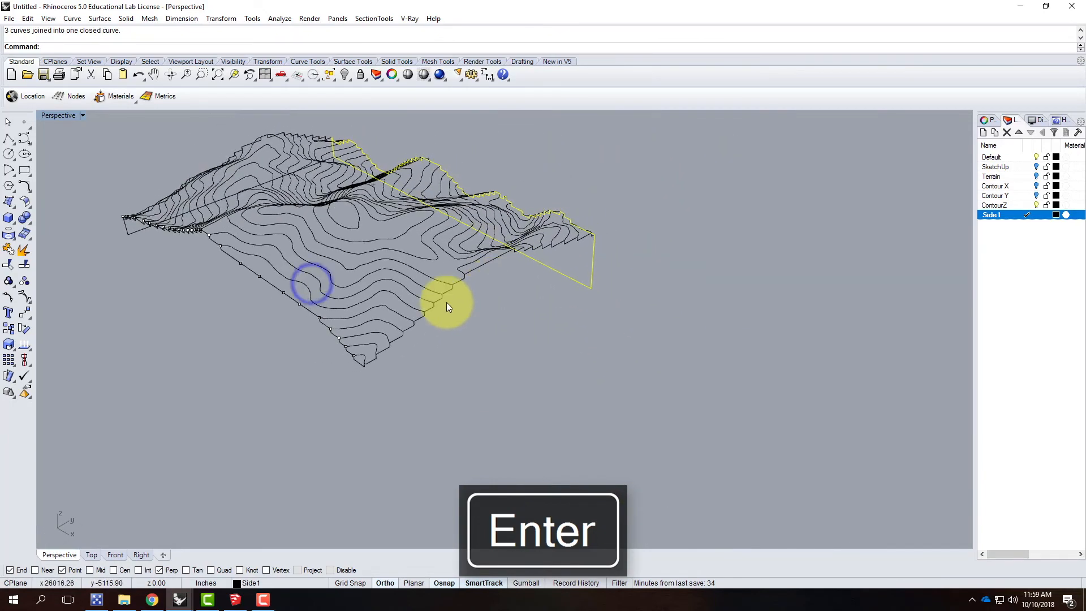
{"action": "left_click", "coordinate": [8, 139]}
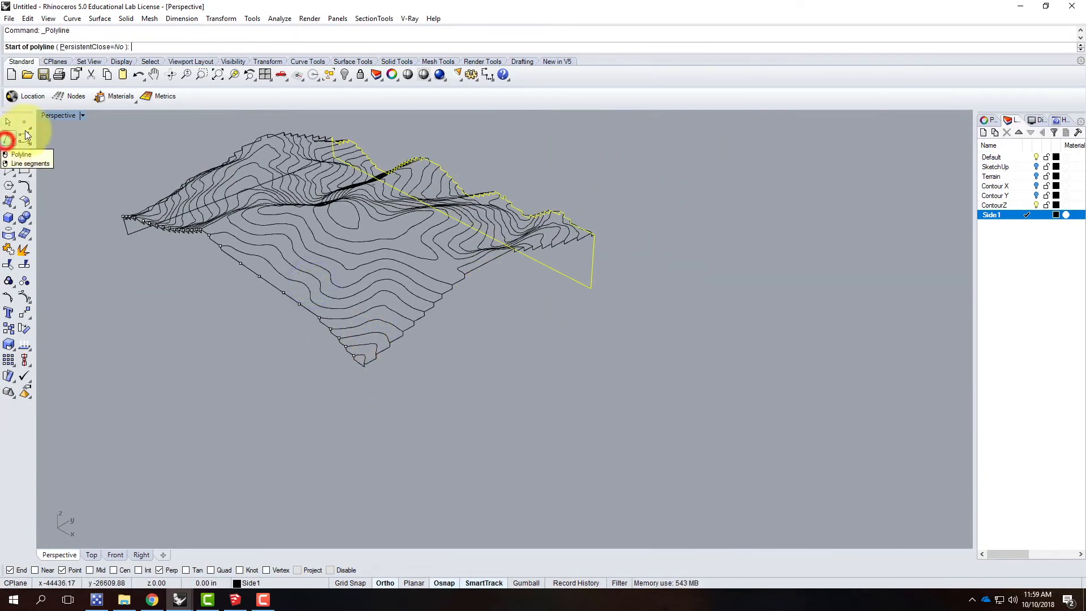
{"action": "scroll", "coordinate": [593, 240], "scroll_direction": "up", "scroll_amount": 5}
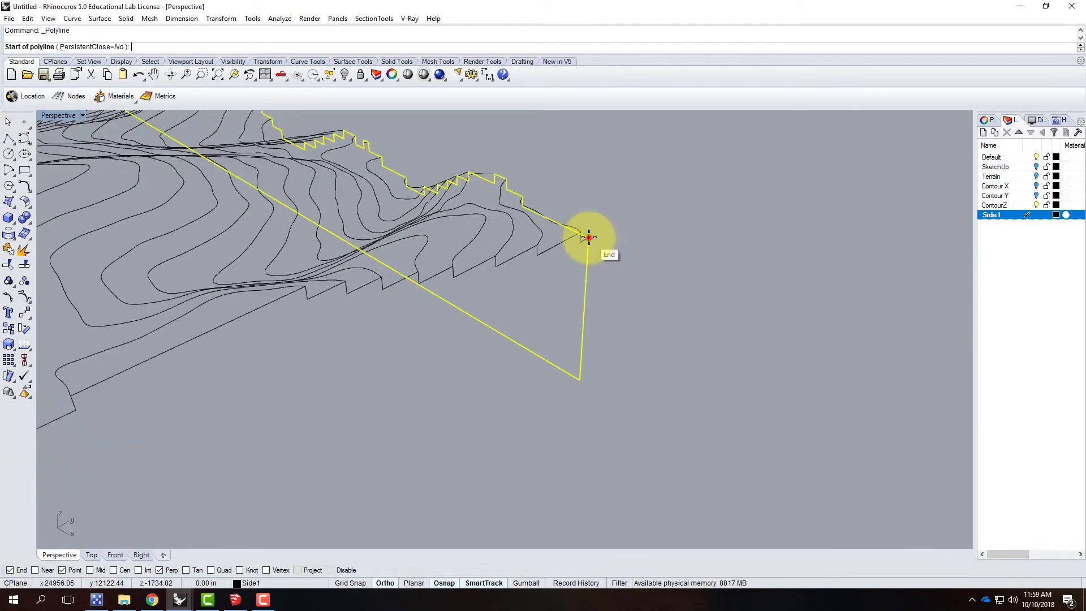
{"action": "left_click", "coordinate": [588, 236]}
{"action": "left_click", "coordinate": [583, 382]}
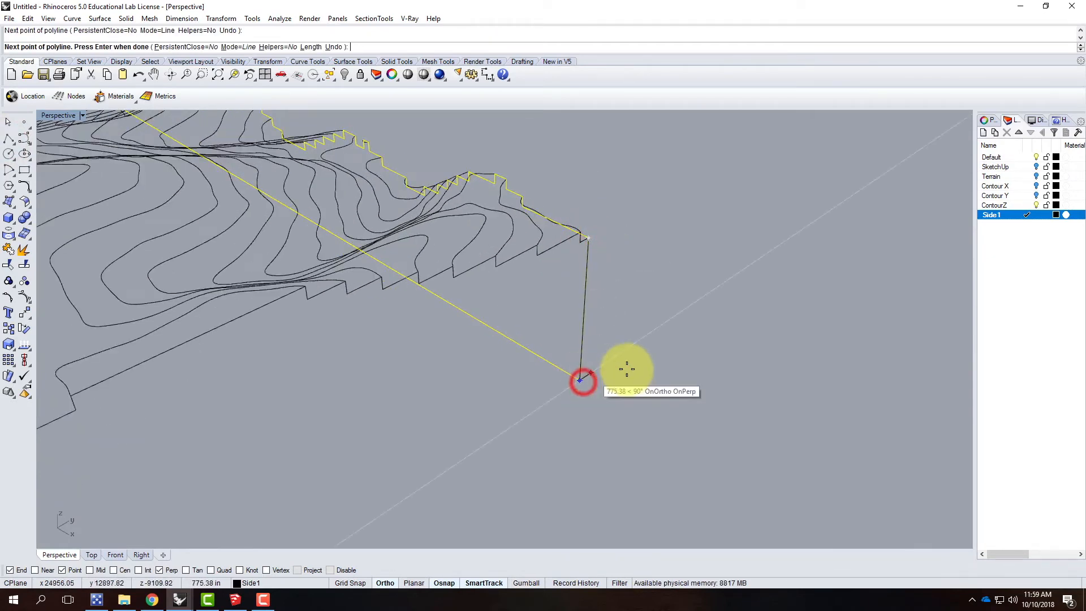
{"action": "scroll", "coordinate": [703, 315], "scroll_direction": "down", "scroll_amount": 5}
{"action": "left_click", "coordinate": [413, 487]}
{"action": "key", "text": "Return"}
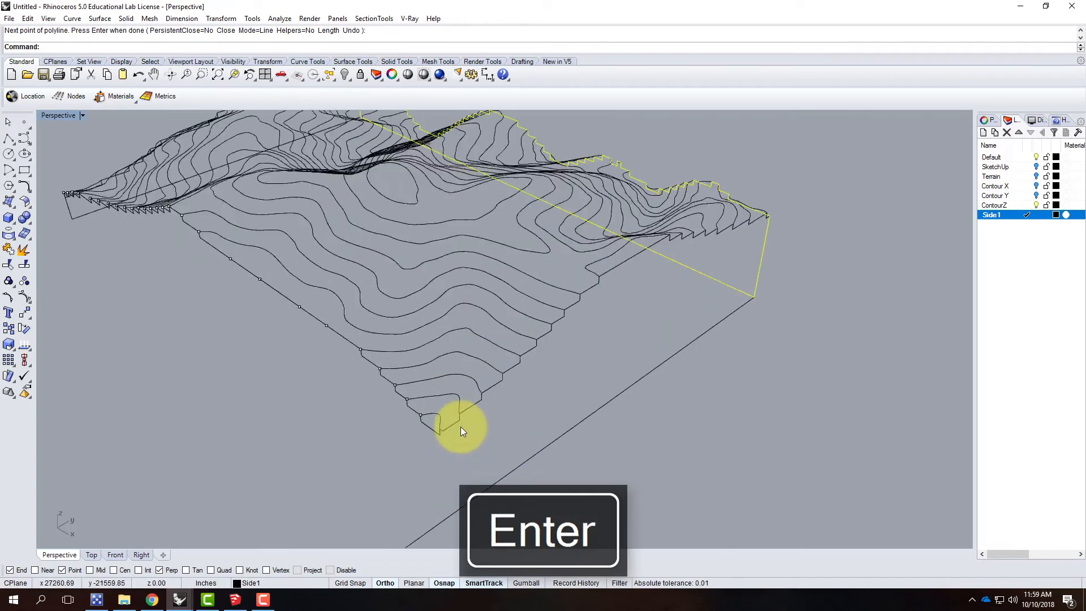
Step: Draw a vertical line from the end of the third side's stepped profile down to its base line
{"action": "scroll", "coordinate": [430, 440], "scroll_direction": "up", "scroll_amount": 5}
{"action": "key", "text": "Return"}
{"action": "left_click", "coordinate": [419, 442]}
{"action": "scroll", "coordinate": [440, 395], "scroll_direction": "down", "scroll_amount": 5}
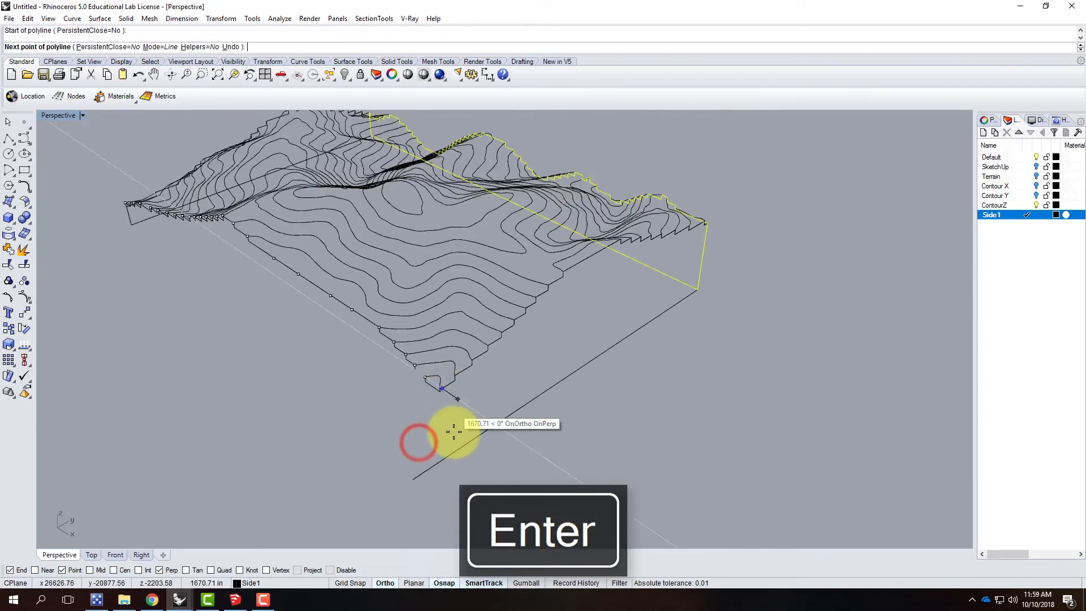
{"action": "left_click", "coordinate": [445, 462]}
{"action": "key", "text": "Return"}
Step: Trim off the third side's base line beyond the corner, using the new vertical line as cutting object
{"action": "left_click", "coordinate": [446, 436]}
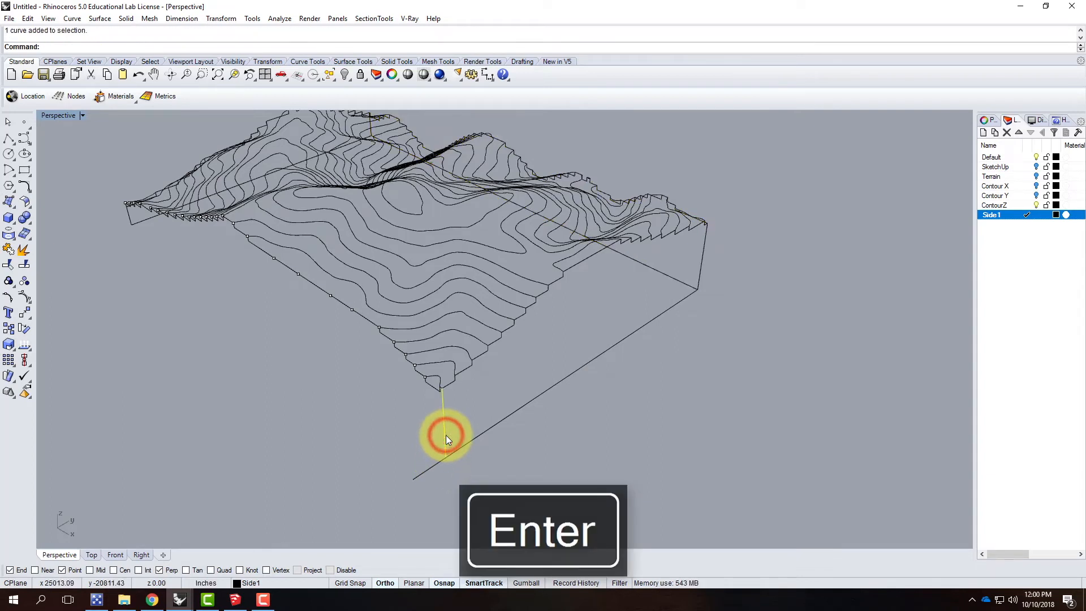
{"action": "type", "text": "Trim"}
{"action": "key", "text": "Return"}
{"action": "left_click", "coordinate": [433, 469]}
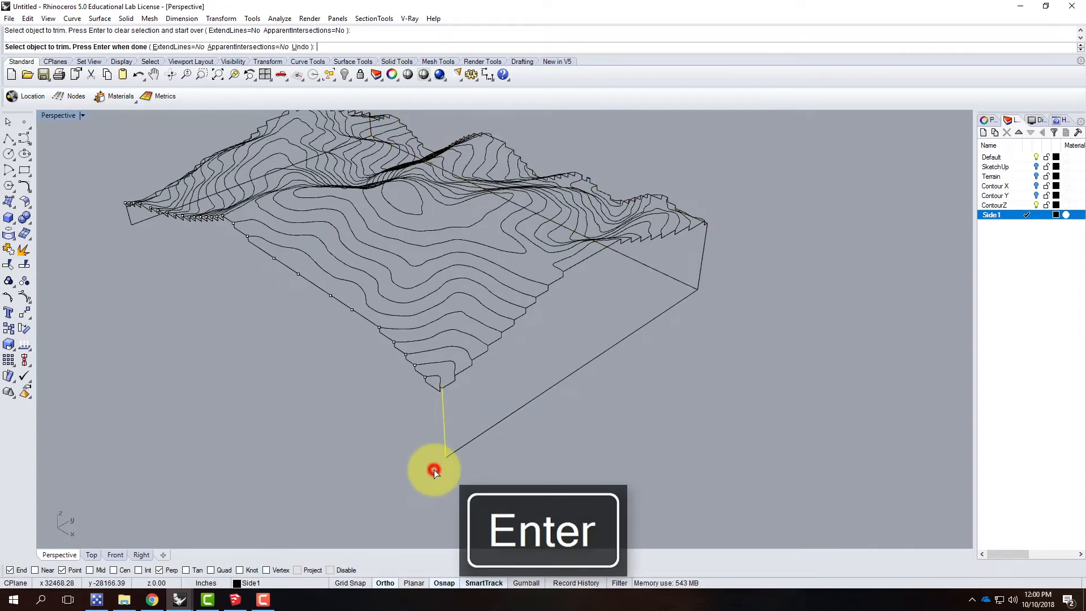
{"action": "key", "text": "Return"}
Step: Join the third side's stepped profile, vertical lines and base line into one closed outline
{"action": "left_click", "coordinate": [476, 436]}
{"action": "left_click", "coordinate": [463, 369]}
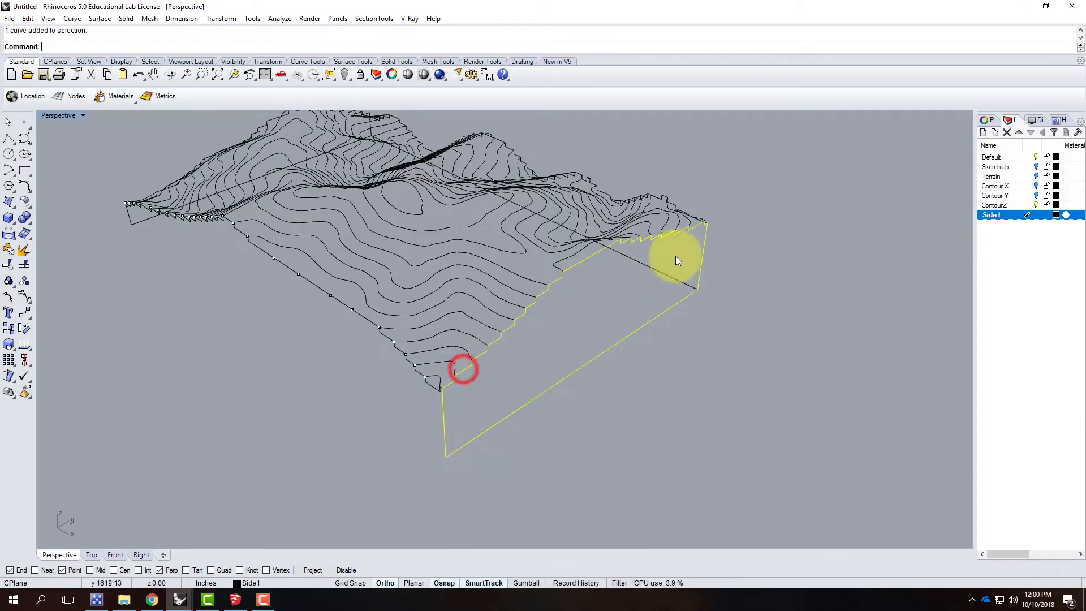
{"action": "type", "text": "join"}
{"action": "key", "text": "Return"}
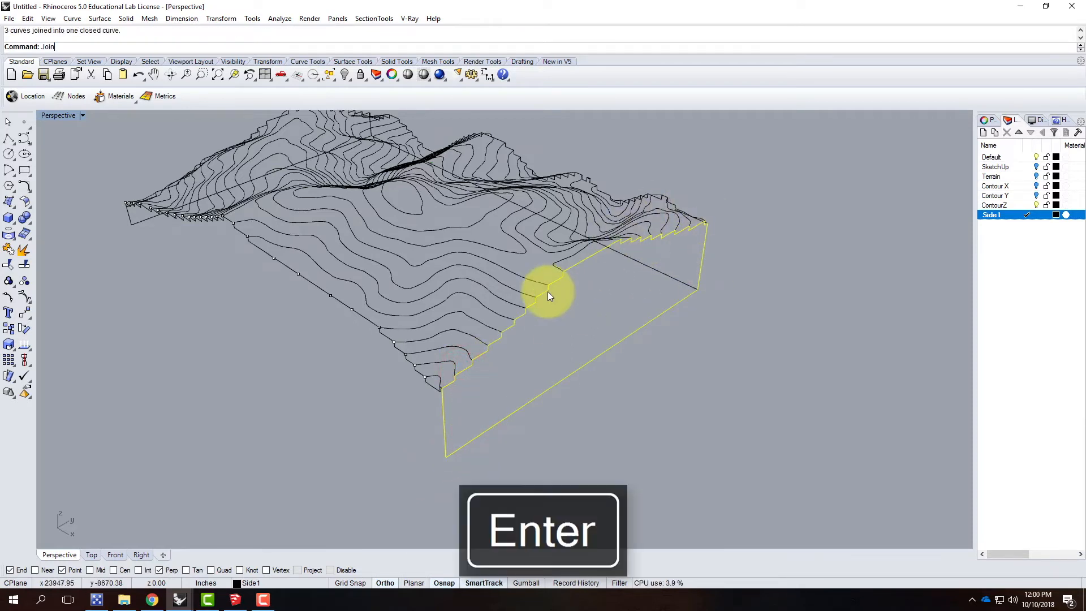
Step: Draw a polyline around the last open side: down one corner, along the base to the opposite base corner, and up to the stepped profile's end
{"action": "right_click_drag", "start_coordinate": [759, 362], "coordinate": [688, 356]}
{"action": "left_click", "coordinate": [754, 358]}
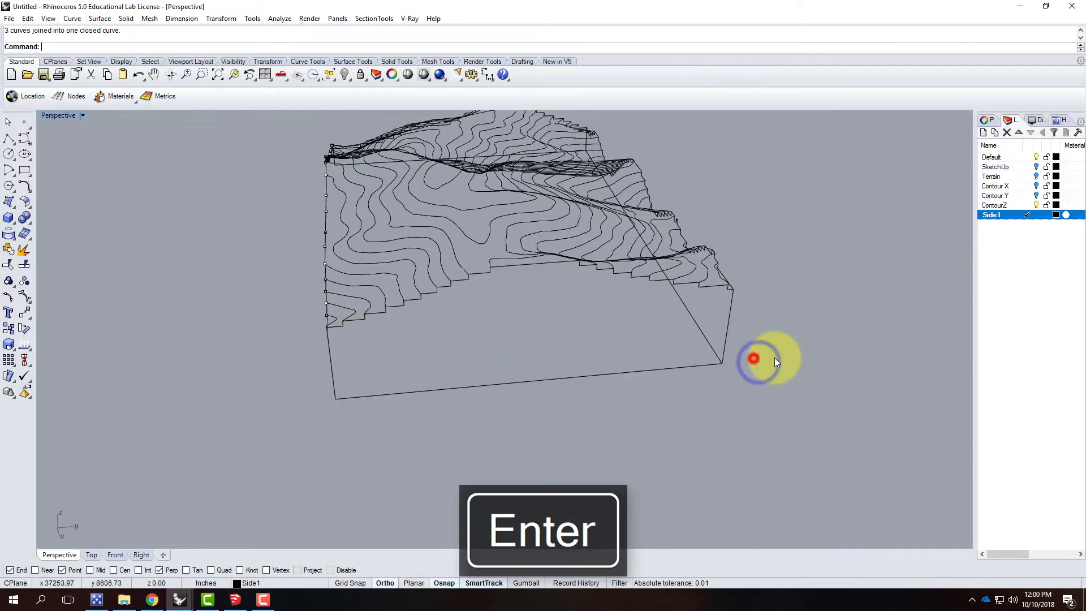
{"action": "right_click_drag", "start_coordinate": [809, 358], "coordinate": [687, 367]}
{"action": "left_click", "coordinate": [604, 423]}
{"action": "left_click", "coordinate": [669, 401]}
{"action": "right_click_drag", "start_coordinate": [293, 335], "coordinate": [734, 352]}
{"action": "left_click", "coordinate": [8, 138]}
{"action": "left_click", "coordinate": [724, 315]}
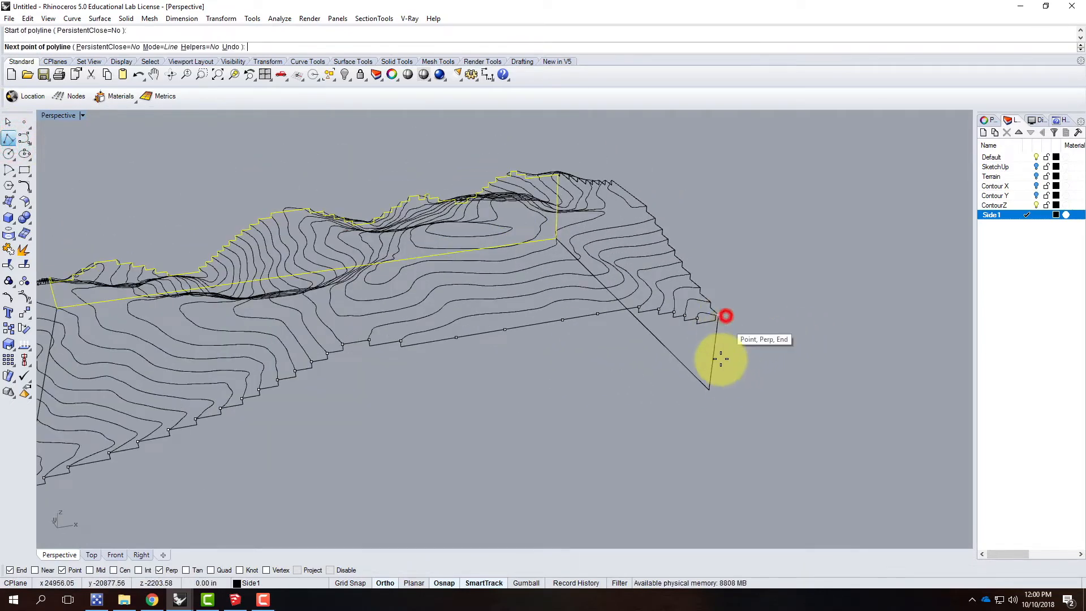
{"action": "scroll", "coordinate": [545, 412], "scroll_direction": "down", "scroll_amount": 3}
{"action": "scroll", "coordinate": [589, 408], "scroll_direction": "up", "scroll_amount": 6}
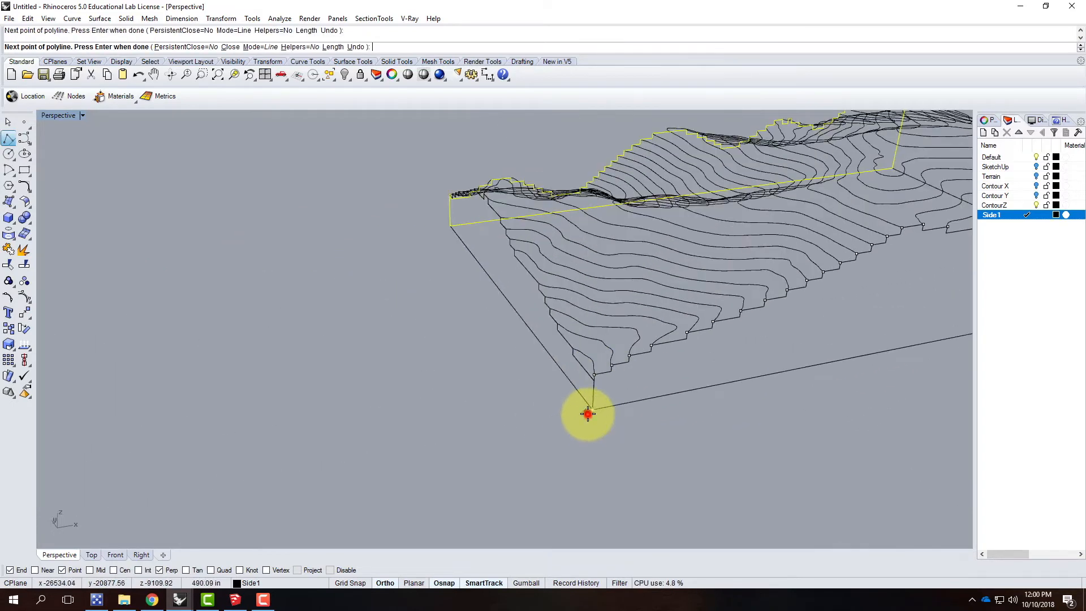
{"action": "left_click", "coordinate": [585, 413]}
{"action": "scroll", "coordinate": [596, 376], "scroll_direction": "up", "scroll_amount": 5}
{"action": "scroll", "coordinate": [629, 433], "scroll_direction": "down", "scroll_amount": 4}
{"action": "left_click", "coordinate": [627, 420]}
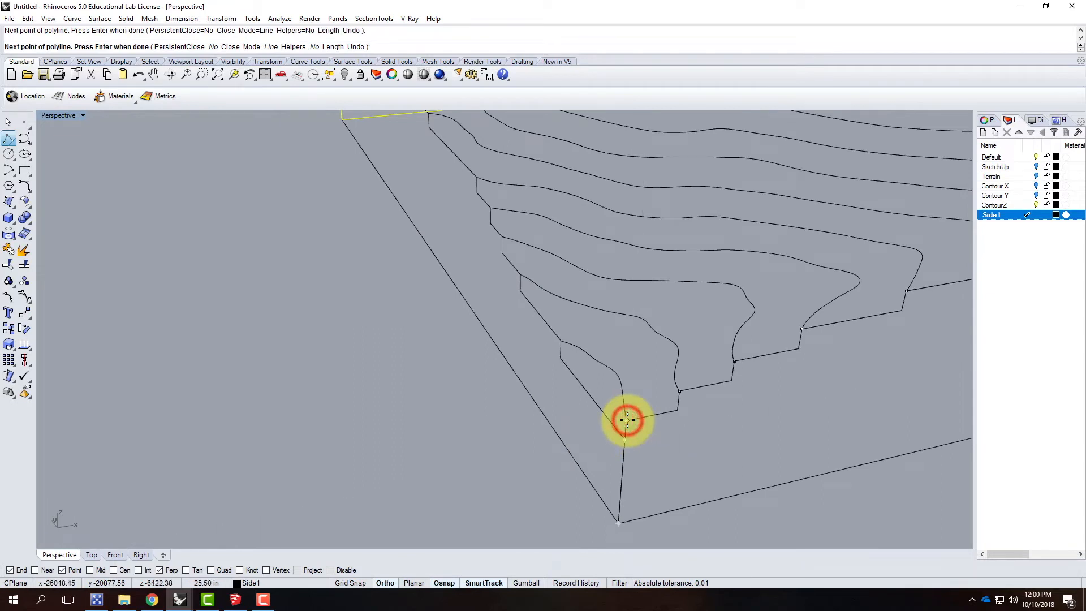
{"action": "key", "text": "Return"}
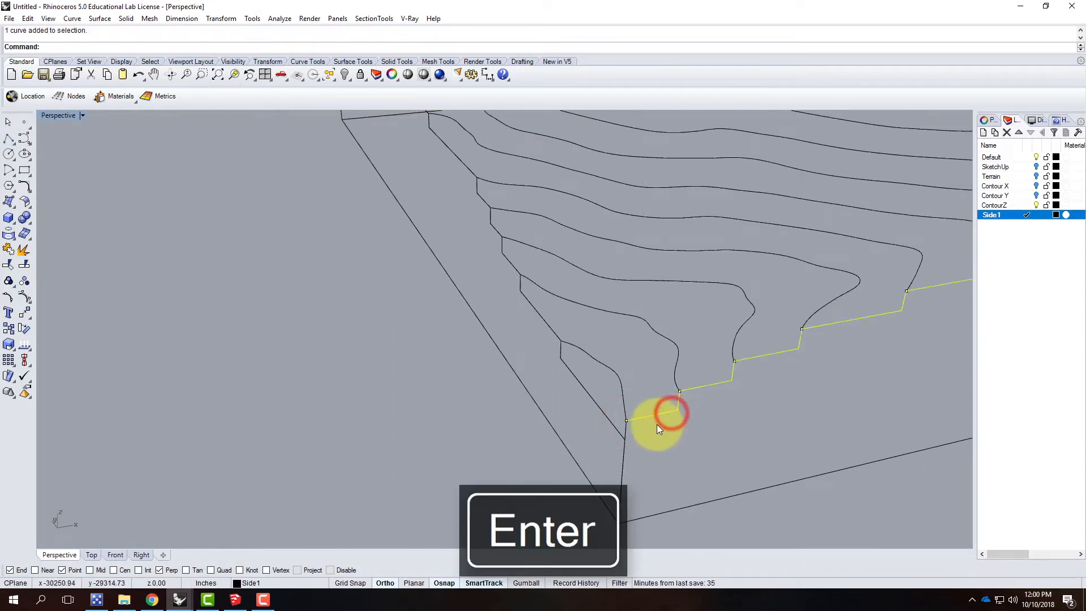
Step: Join the last side's stepped profile with the new polyline into one closed outline
{"action": "left_click", "coordinate": [622, 482]}
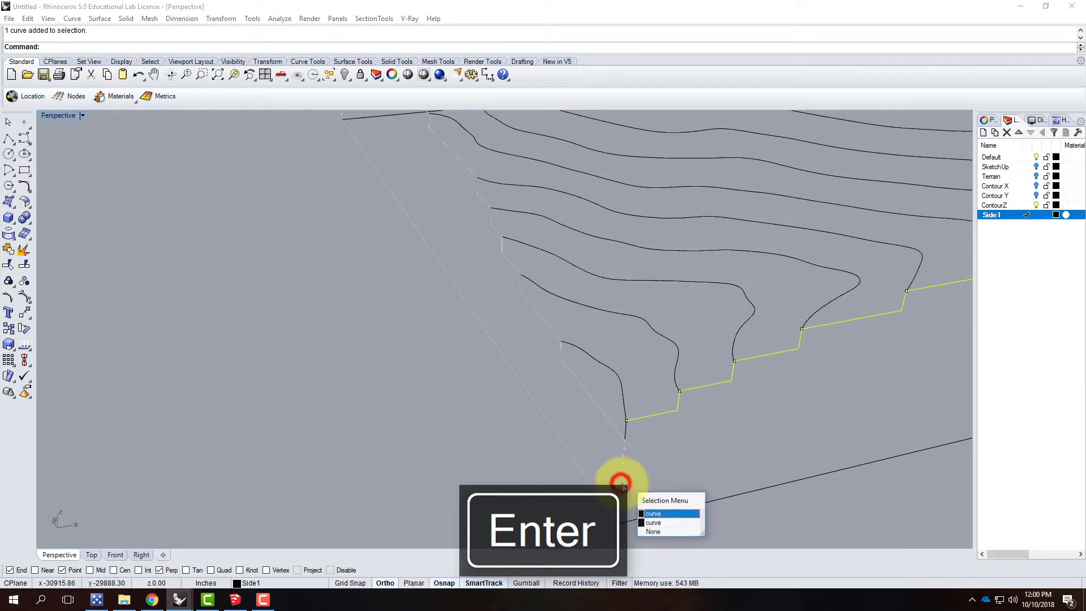
{"action": "left_click", "coordinate": [676, 524]}
{"action": "scroll", "coordinate": [521, 478], "scroll_direction": "down", "scroll_amount": 5}
{"action": "right_click_drag", "start_coordinate": [521, 473], "coordinate": [711, 471]}
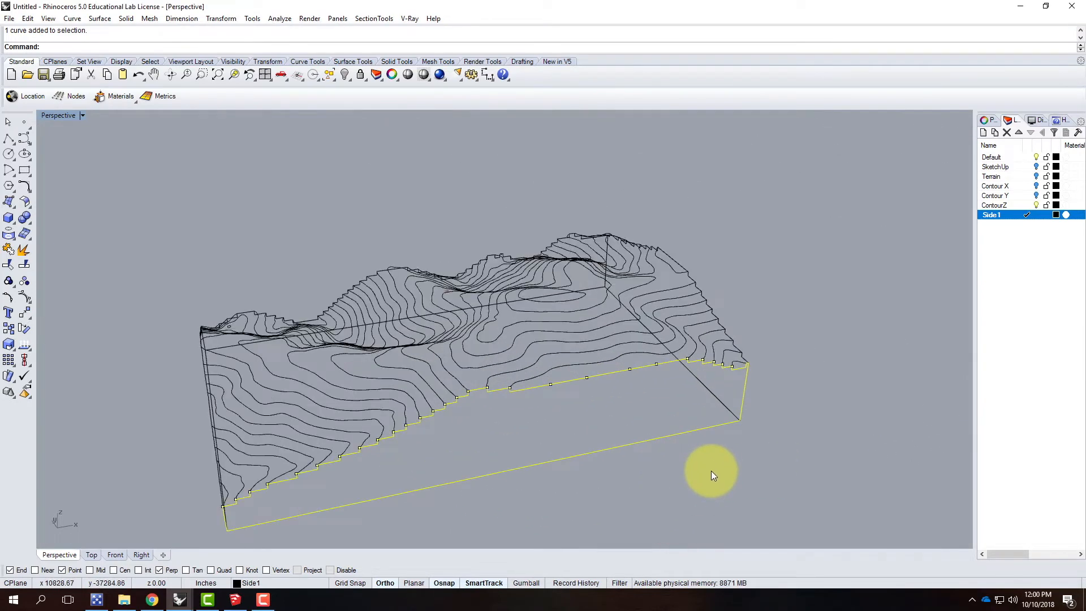
{"action": "key", "text": "Return"}
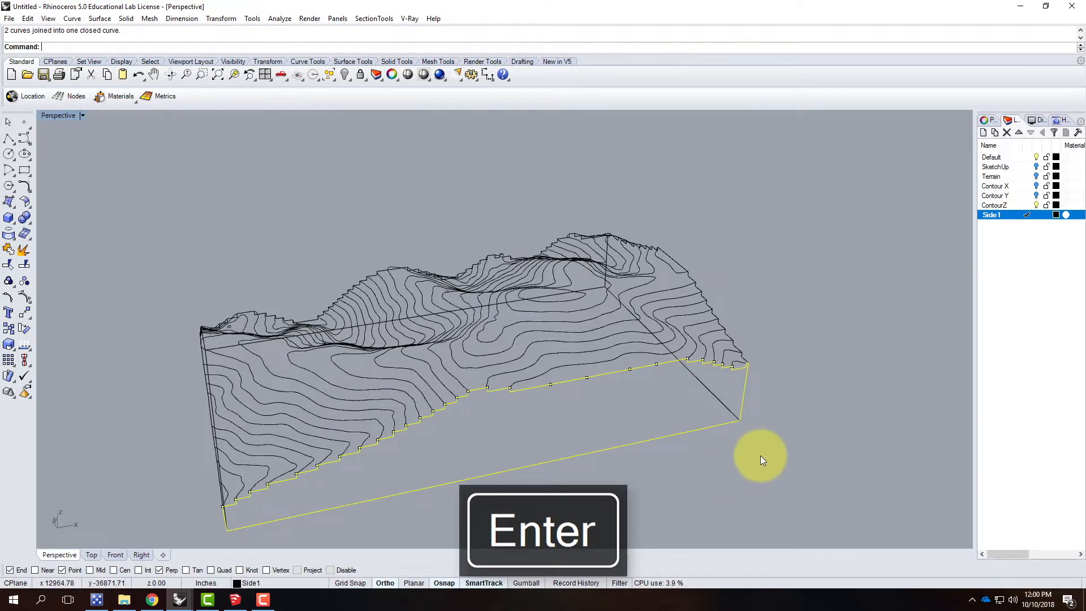
Step: Rotate the short side outline at the terrain's positive-X end outward in 3D about its base line until it lies flat
{"action": "right_click_drag", "start_coordinate": [830, 364], "coordinate": [487, 459]}
{"action": "left_click", "coordinate": [487, 458]}
{"action": "left_click", "coordinate": [453, 461]}
{"action": "right_click_drag", "start_coordinate": [362, 463], "coordinate": [571, 494]}
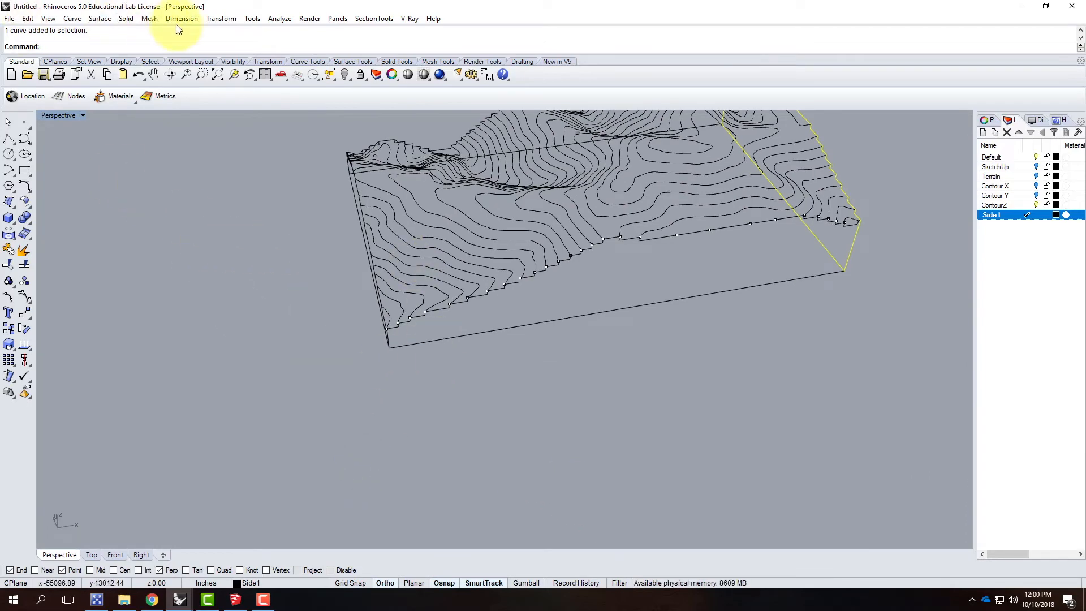
{"action": "left_click", "coordinate": [207, 18]}
{"action": "left_click", "coordinate": [238, 68]}
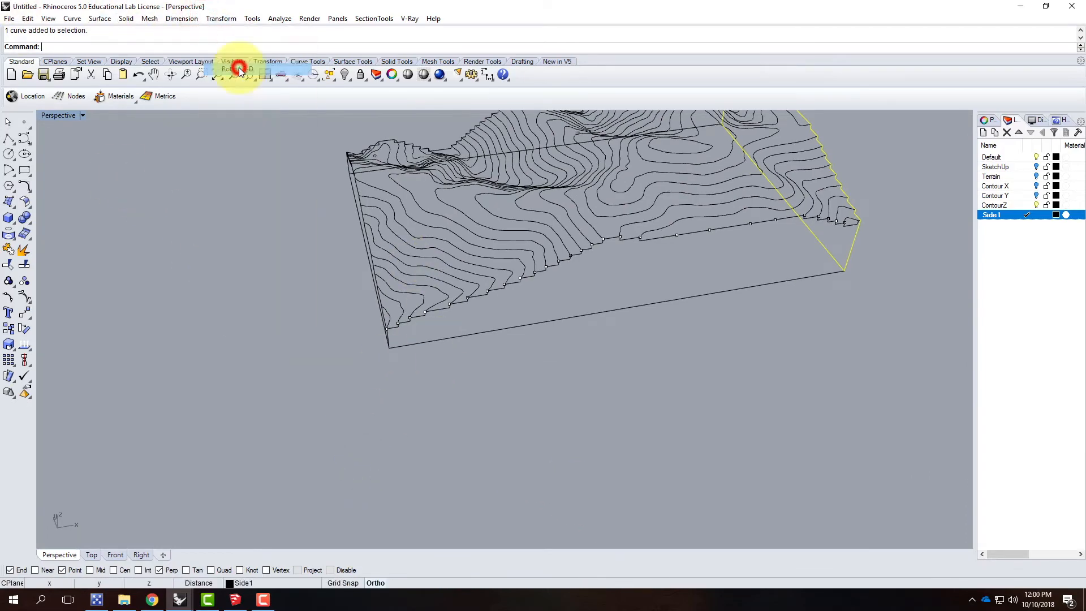
{"action": "scroll", "coordinate": [78, 307], "scroll_direction": "down", "scroll_amount": 8}
{"action": "scroll", "coordinate": [435, 272], "scroll_direction": "up", "scroll_amount": 5}
{"action": "scroll", "coordinate": [473, 318], "scroll_direction": "up", "scroll_amount": 5}
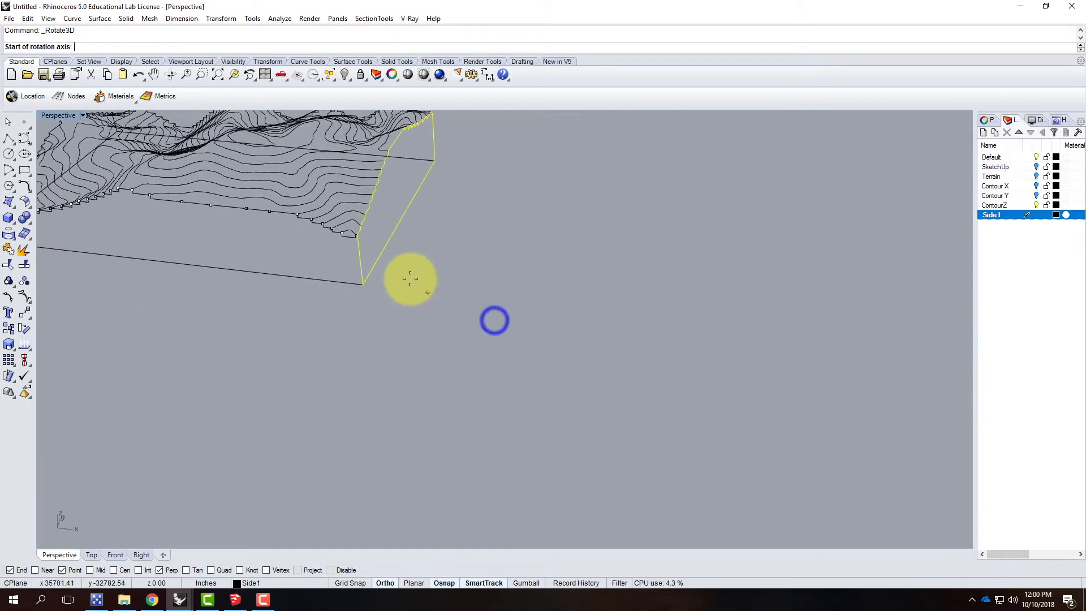
{"action": "left_click", "coordinate": [367, 283]}
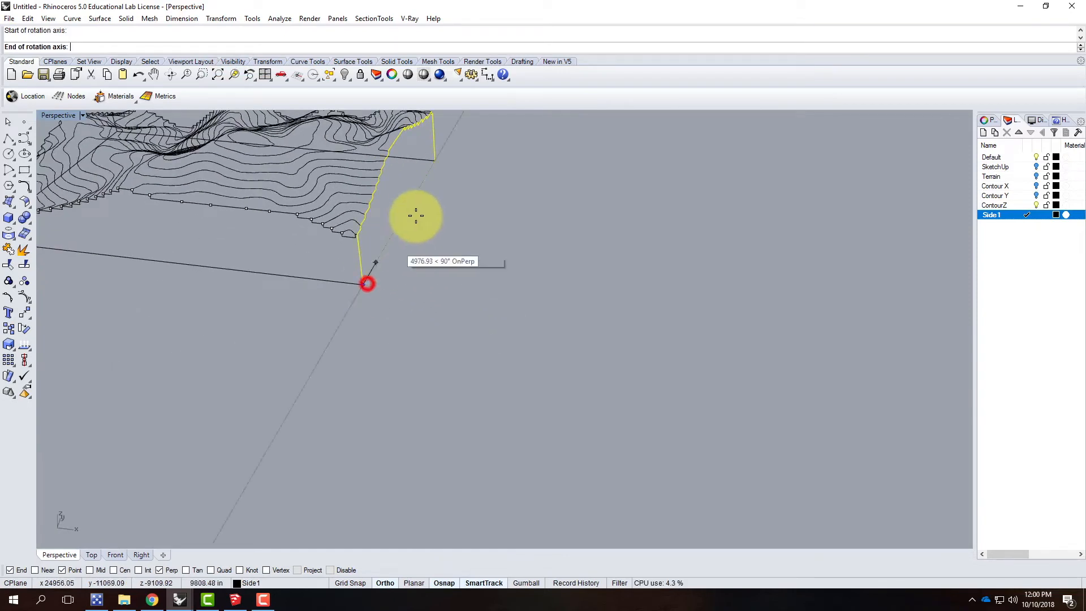
{"action": "left_click", "coordinate": [437, 161]}
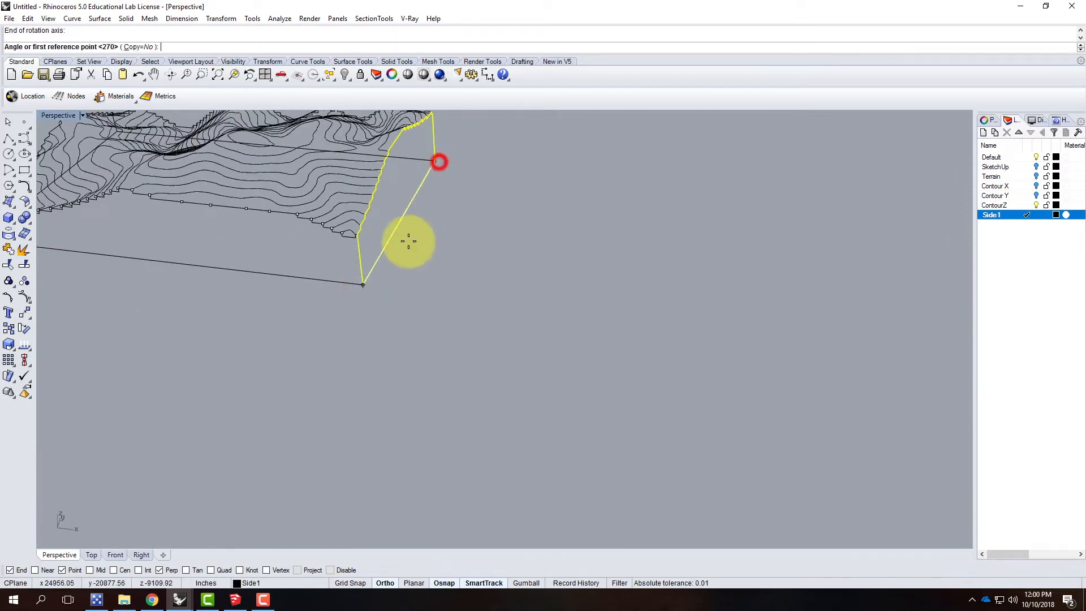
{"action": "left_click", "coordinate": [367, 243]}
{"action": "left_click", "coordinate": [465, 272]}
Step: Rotate the adjoining long side outline in 3D about its base line so it lies flat outside the terrain
{"action": "left_click", "coordinate": [358, 250]}
{"action": "right_click_drag", "start_coordinate": [461, 279], "coordinate": [422, 244]}
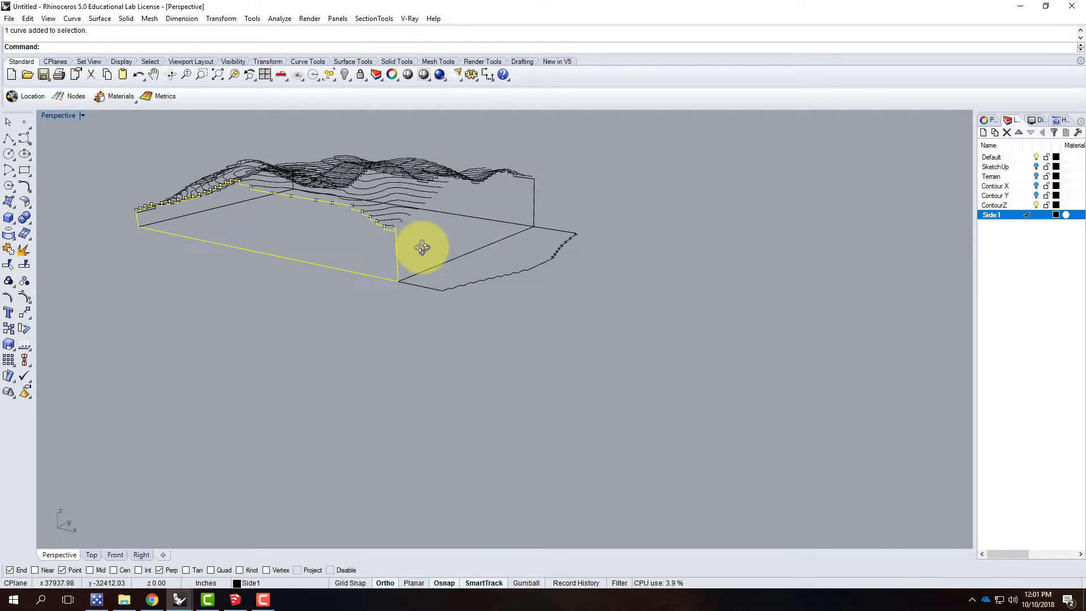
{"action": "right_click", "coordinate": [412, 259]}
{"action": "left_click", "coordinate": [399, 281]}
{"action": "left_click", "coordinate": [141, 228]}
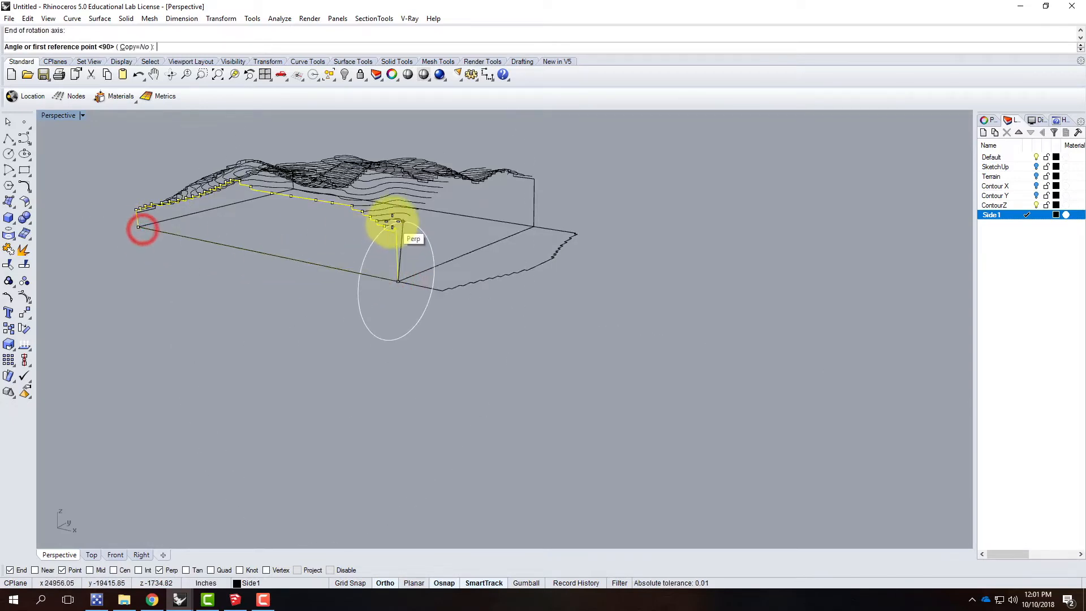
{"action": "left_click", "coordinate": [390, 226]}
{"action": "left_click", "coordinate": [311, 280]}
Step: Rotate the opposite short side outline at the negative-X end outward about its base line until it lies flat
{"action": "right_click_drag", "start_coordinate": [286, 265], "coordinate": [284, 340]}
{"action": "left_click", "coordinate": [293, 338]}
{"action": "right_click", "coordinate": [304, 354]}
{"action": "left_click", "coordinate": [334, 383]}
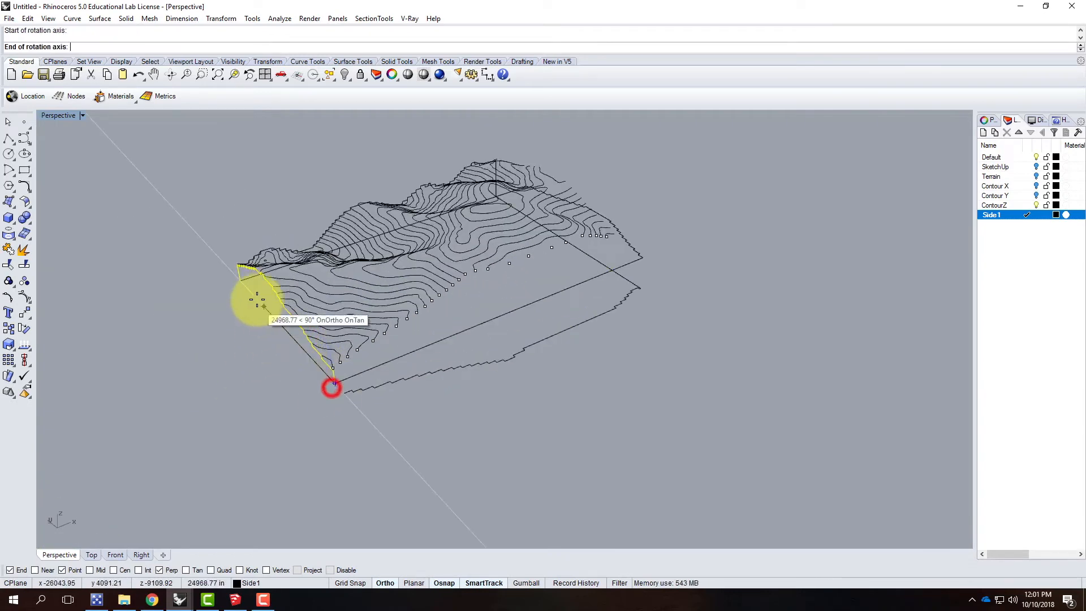
{"action": "left_click", "coordinate": [243, 282]}
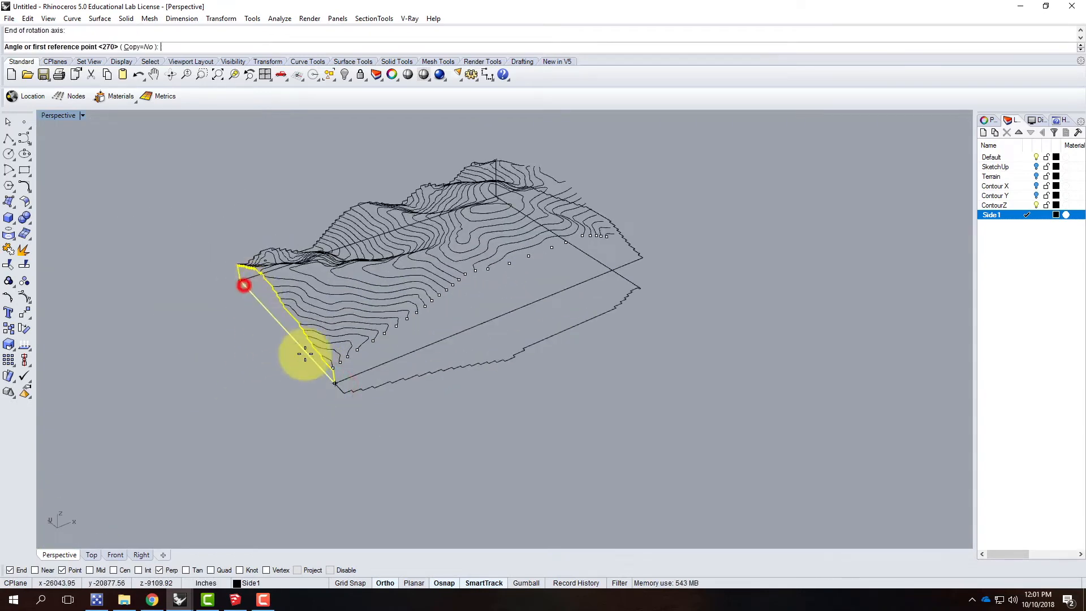
{"action": "left_click", "coordinate": [338, 374]}
{"action": "left_click", "coordinate": [260, 374]}
Step: Rotate the last upright long side outline in 3D about its base line, folding it flat away from the terrain
{"action": "right_click_drag", "start_coordinate": [235, 342], "coordinate": [433, 345]}
{"action": "left_click", "coordinate": [606, 429]}
{"action": "left_click", "coordinate": [606, 429]}
{"action": "left_click", "coordinate": [221, 18]}
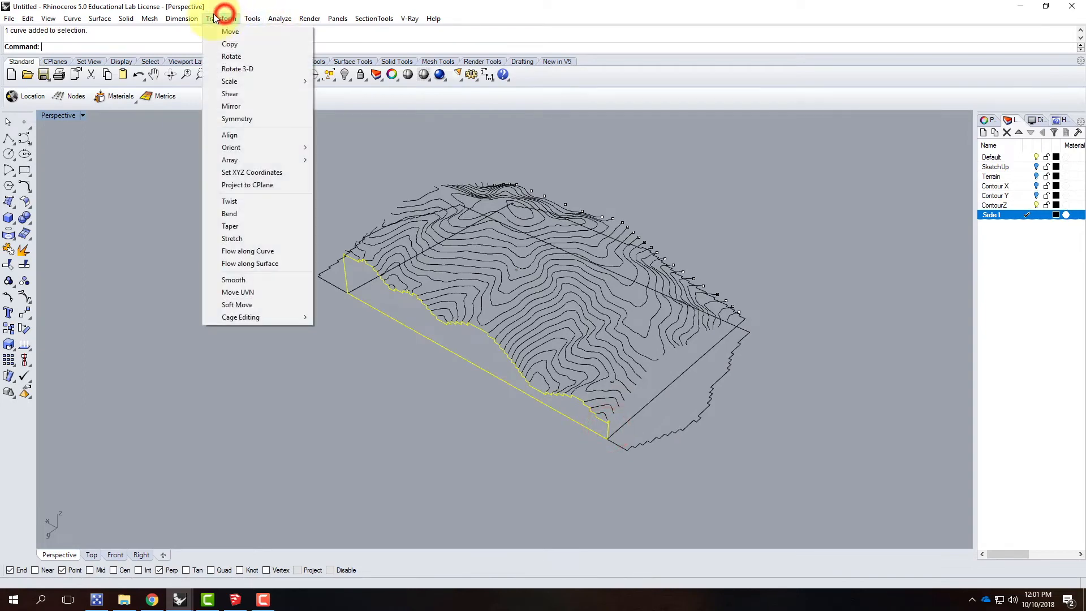
{"action": "left_click", "coordinate": [249, 70]}
{"action": "left_click", "coordinate": [606, 439]}
{"action": "left_click", "coordinate": [347, 292]}
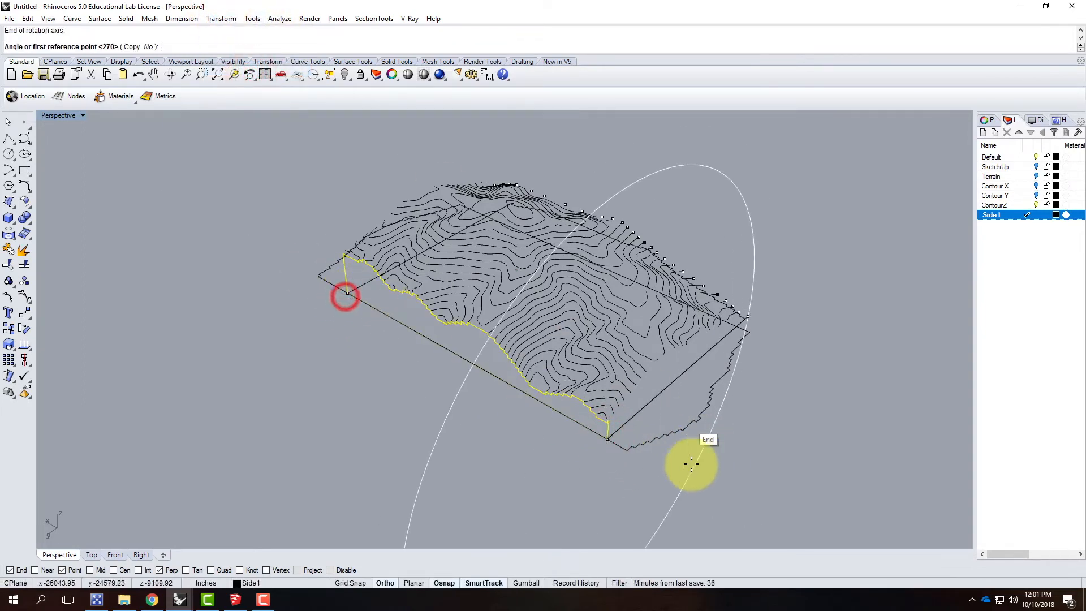
{"action": "scroll", "coordinate": [626, 439], "scroll_direction": "up", "scroll_amount": 5}
{"action": "left_click", "coordinate": [565, 380]}
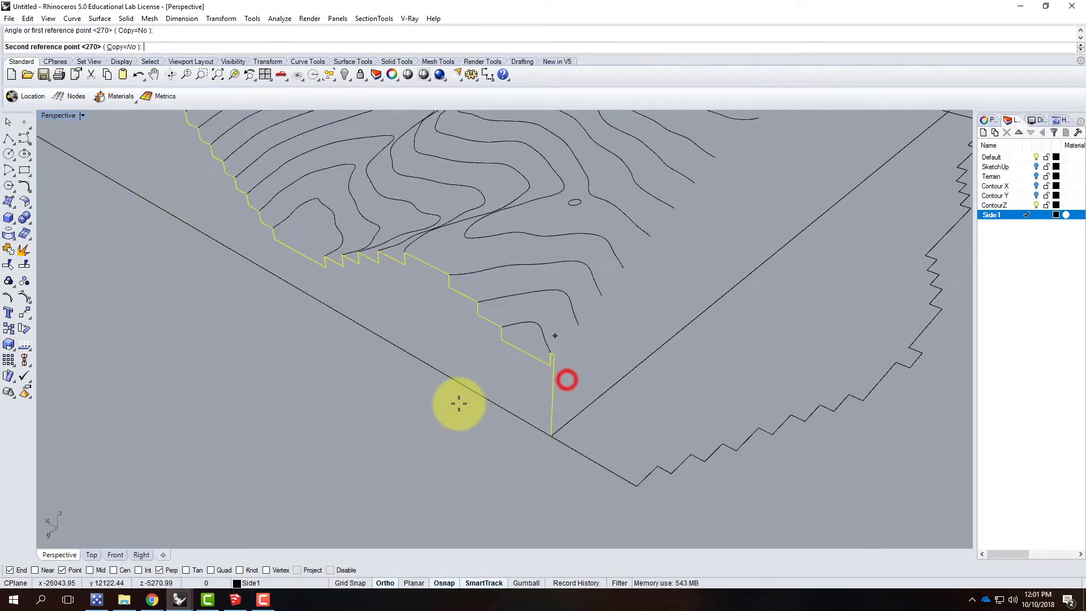
{"action": "left_click", "coordinate": [448, 412]}
Step: Inspect the four flattened side outlines around the terrain and the contour lines, selecting individual curves to check them
{"action": "scroll", "coordinate": [589, 395], "scroll_direction": "down", "scroll_amount": 5}
{"action": "left_click", "coordinate": [607, 444]}
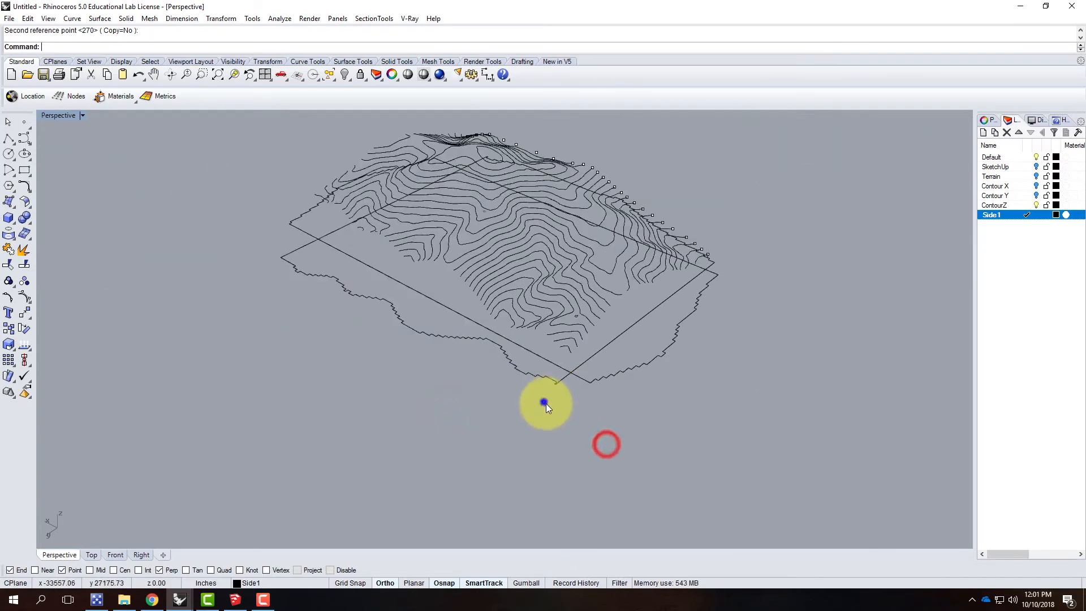
{"action": "right_click_drag", "start_coordinate": [544, 401], "coordinate": [630, 424]}
{"action": "left_click", "coordinate": [456, 385]}
{"action": "left_click", "coordinate": [339, 360]}
{"action": "left_click", "coordinate": [751, 273]}
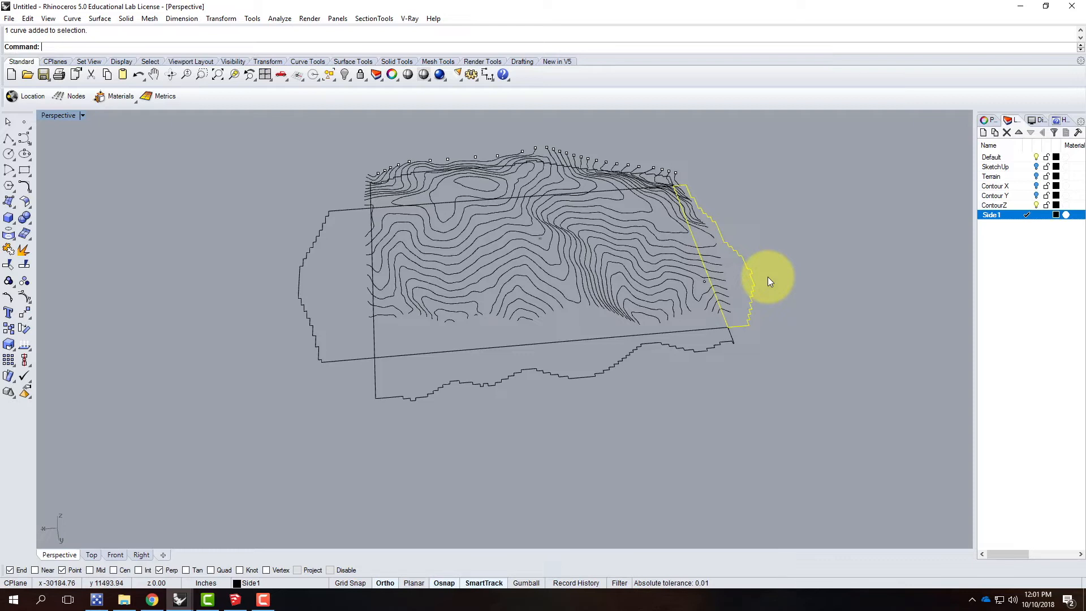
{"action": "left_click", "coordinate": [518, 296]}
{"action": "left_click", "coordinate": [530, 249]}
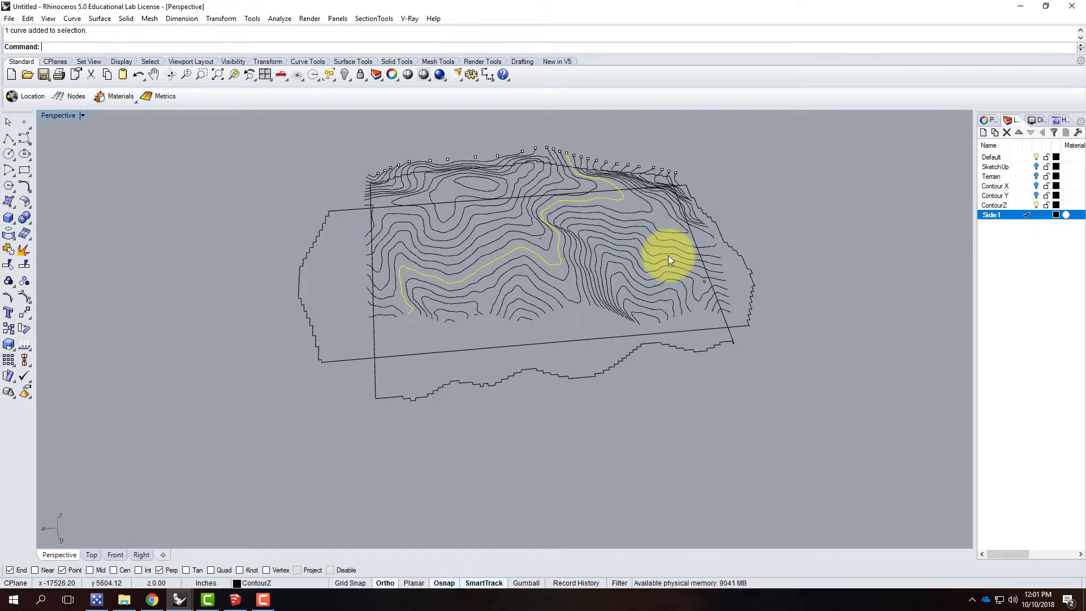
Step: Create a new layer named "Projected Topo Lines" and make it the current layer
{"action": "left_click", "coordinate": [984, 134]}
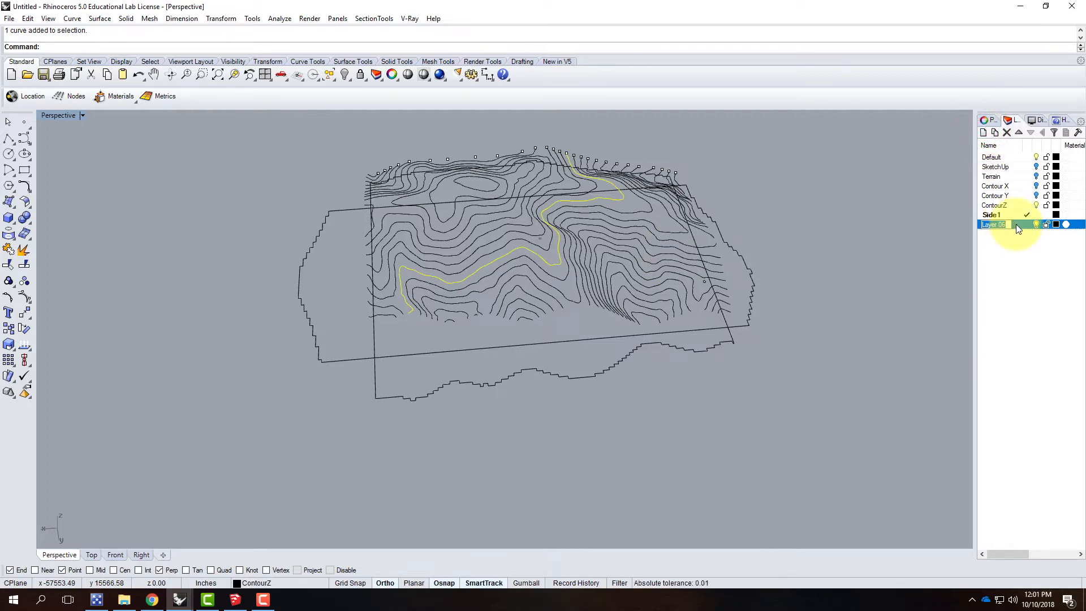
{"action": "type", "text": "pR"}
{"action": "key", "text": "BackSpace"}
{"action": "key", "text": "BackSpace"}
{"action": "key", "text": "Caps_Lock"}
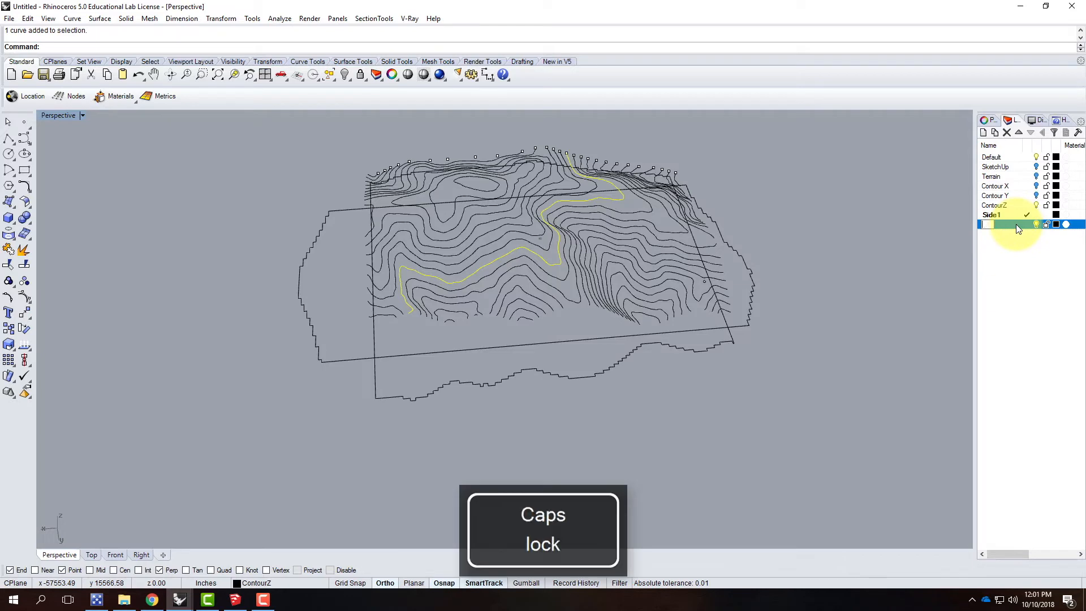
{"action": "key", "text": "BackSpace"}
{"action": "type", "text": "Projected Contour"}
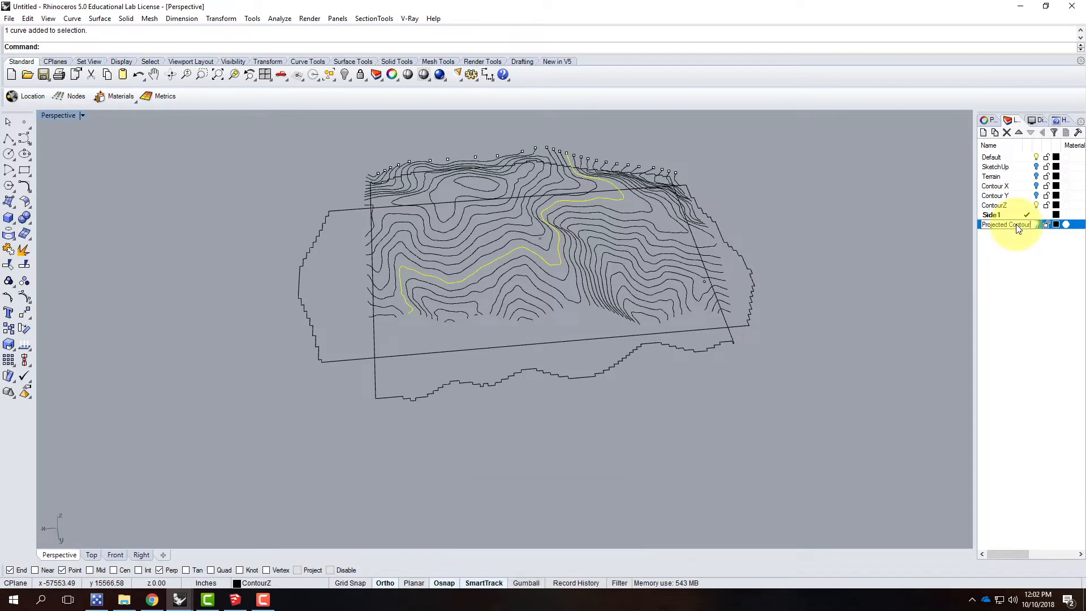
{"action": "type", "text": "s"}
{"action": "key", "text": "BackSpace"}
{"action": "key", "text": "BackSpace"}
{"action": "key", "text": "BackSpace"}
{"action": "key", "text": "BackSpace"}
{"action": "key", "text": "BackSpace"}
{"action": "key", "text": "BackSpace"}
{"action": "key", "text": "BackSpace"}
{"action": "key", "text": "BackSpace"}
{"action": "type", "text": "Top"}
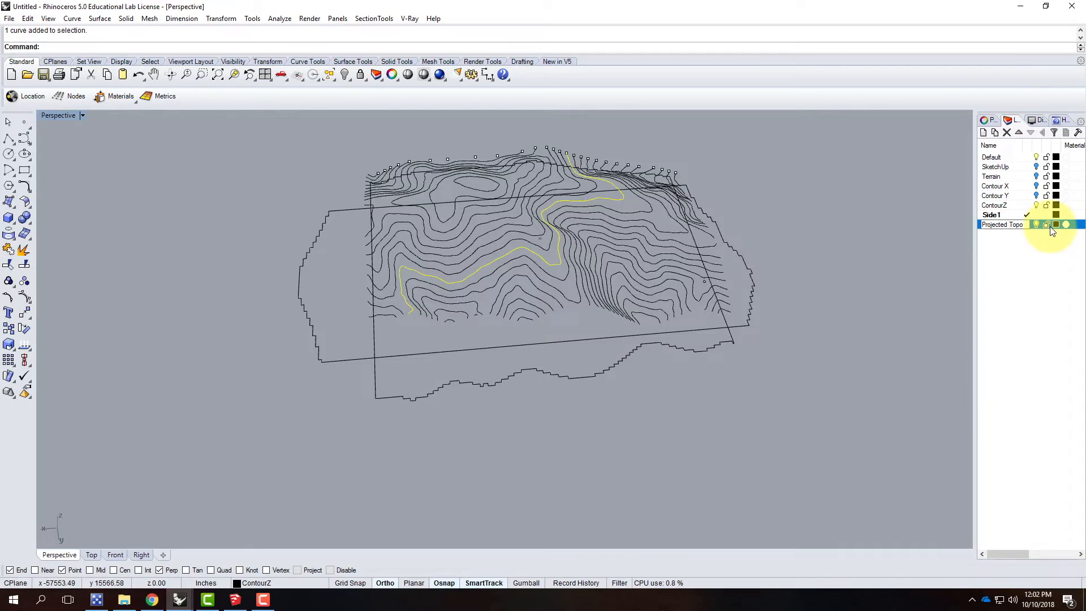
{"action": "type", "text": "o Linjes"}
{"action": "key", "text": "BackSpace"}
{"action": "key", "text": "BackSpace"}
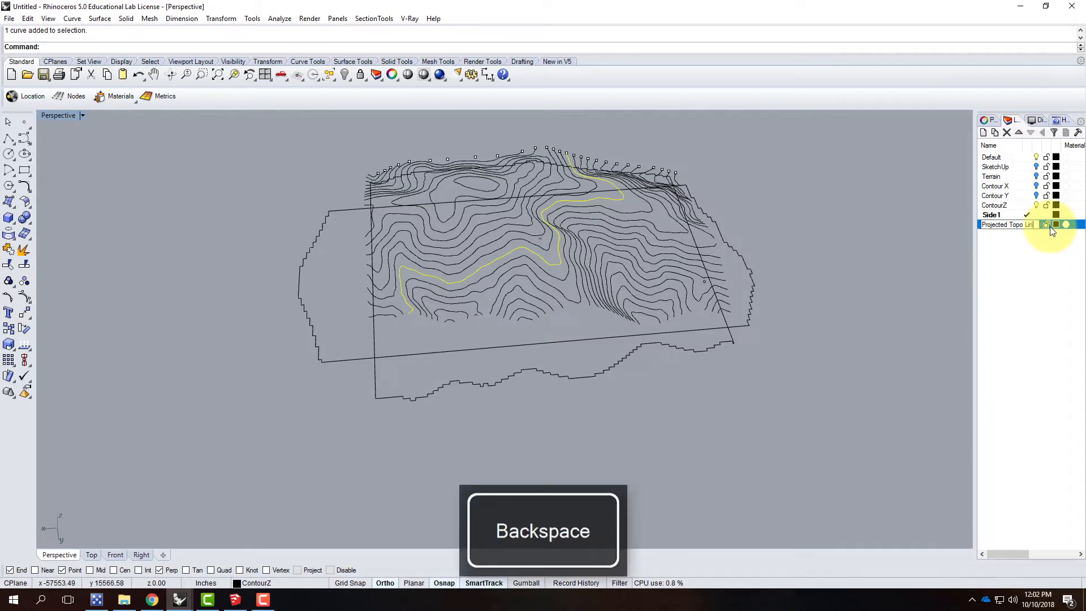
{"action": "left_click", "coordinate": [1042, 270]}
{"action": "left_click", "coordinate": [1013, 226]}
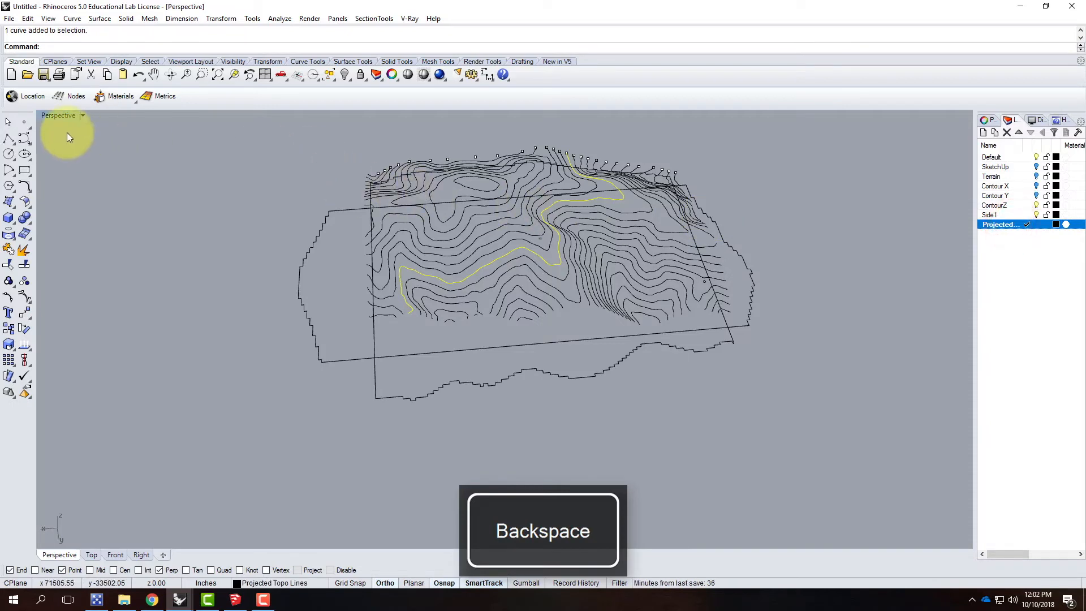
Step: Show the four-viewport layout and delete all point objects along the terrain's edge, using SelPt to select them
{"action": "double_click", "coordinate": [67, 116]}
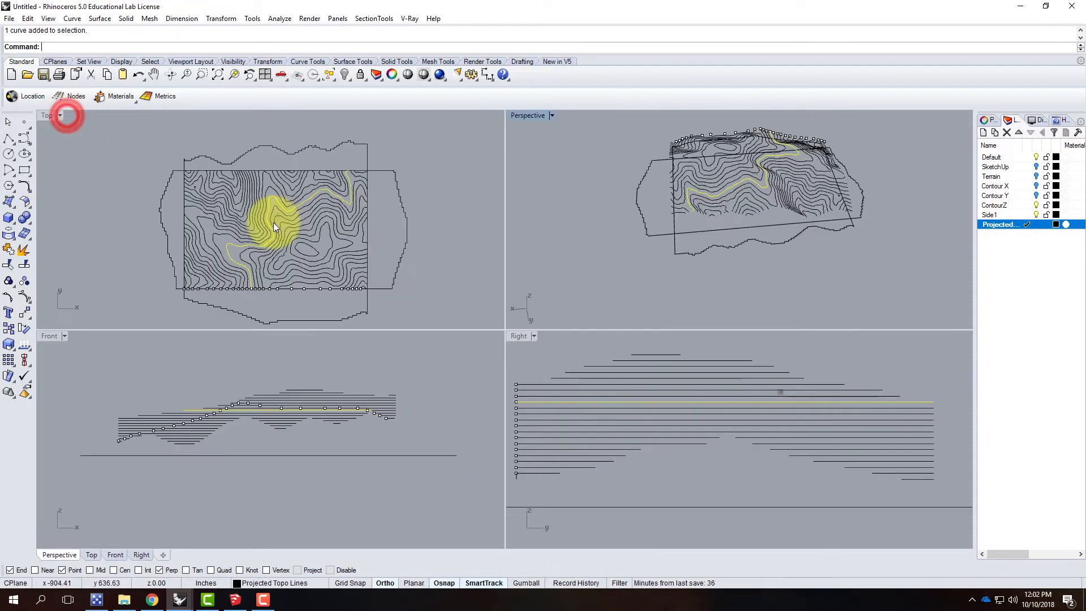
{"action": "left_click", "coordinate": [179, 166]}
{"action": "left_click_drag", "start_coordinate": [179, 165], "coordinate": [377, 291]}
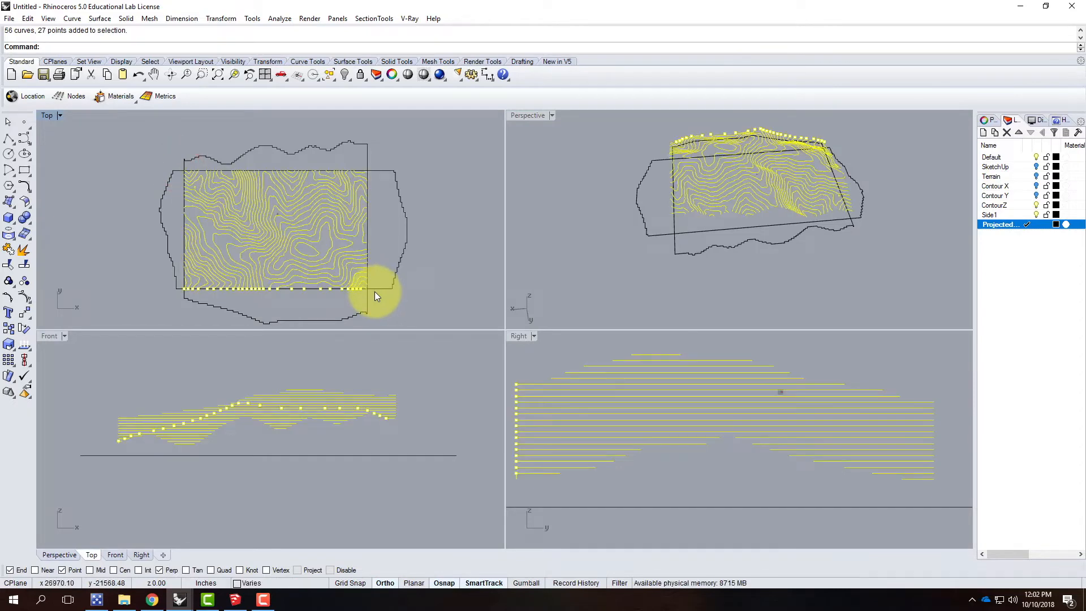
{"action": "key", "text": "Escape"}
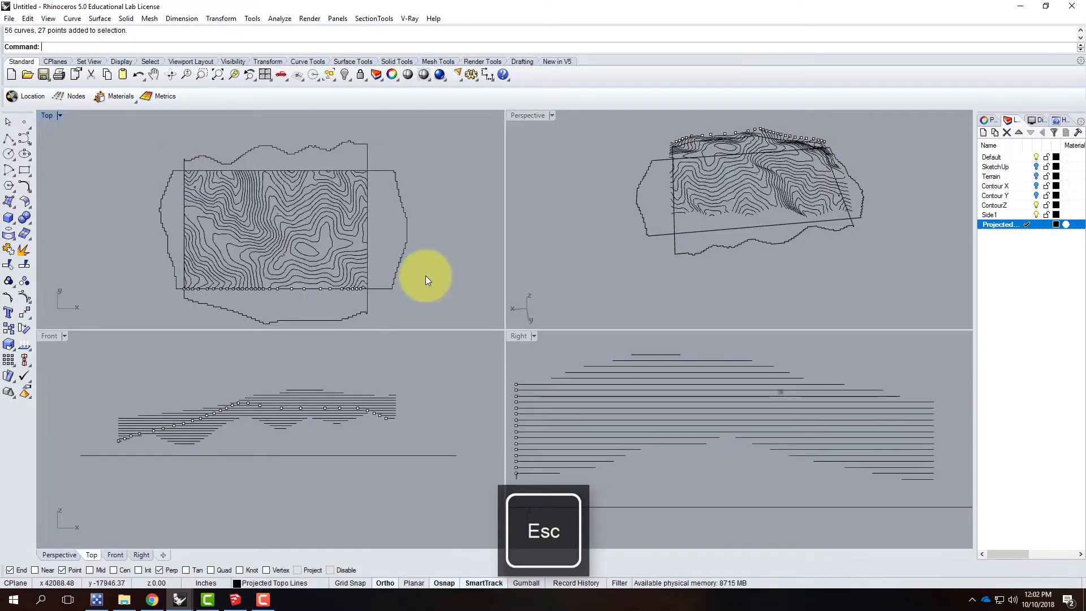
{"action": "type", "text": "SelPt"}
{"action": "key", "text": "Return"}
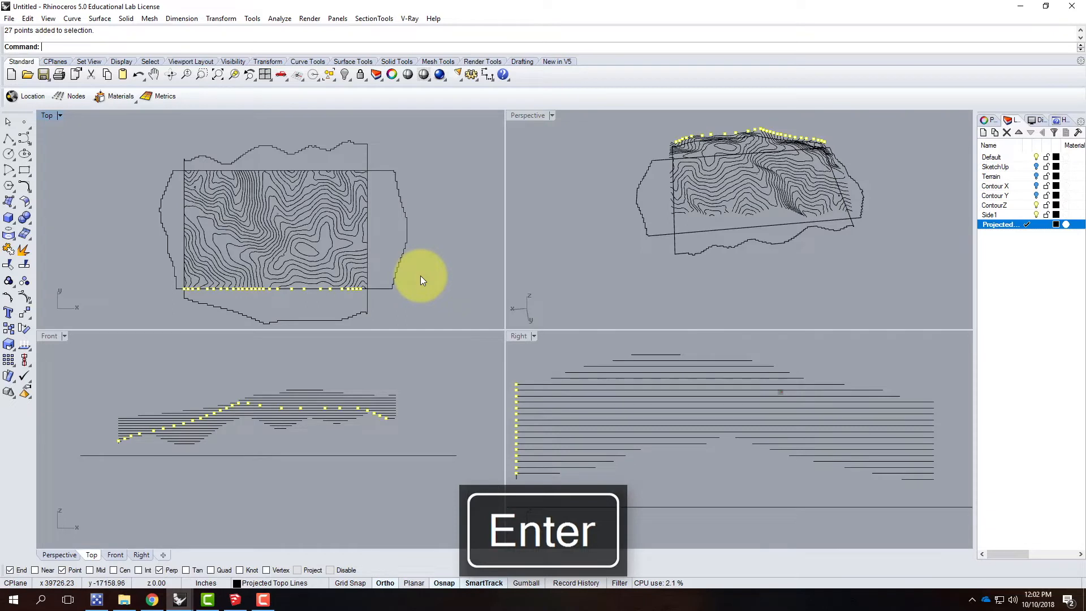
{"action": "key", "text": "Delete"}
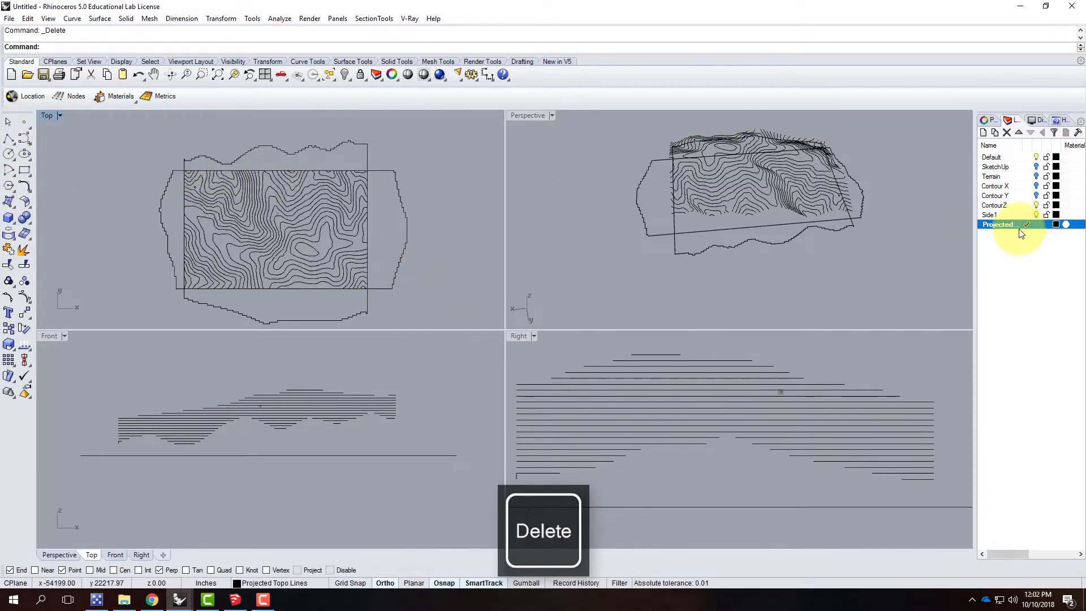
Step: Draw a corner-to-corner rectangular plane surface in the Top view that extends beyond the whole contour area
{"action": "left_click", "coordinate": [7, 204]}
{"action": "left_click", "coordinate": [29, 223]}
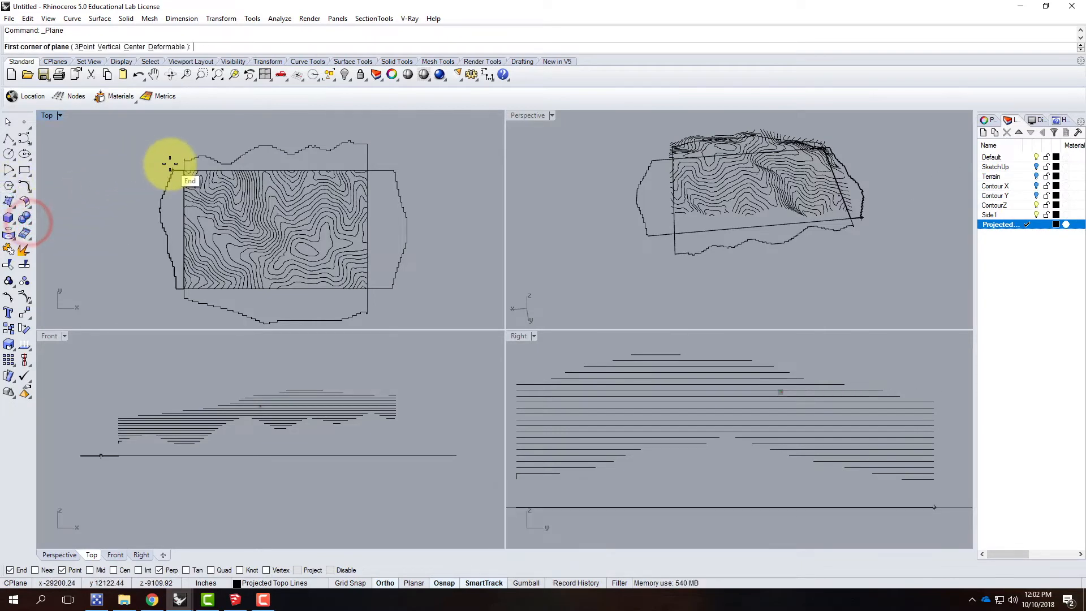
{"action": "scroll", "coordinate": [175, 162], "scroll_direction": "up", "scroll_amount": 3}
{"action": "scroll", "coordinate": [188, 161], "scroll_direction": "up", "scroll_amount": 3}
{"action": "scroll", "coordinate": [188, 160], "scroll_direction": "down", "scroll_amount": 2}
{"action": "left_click", "coordinate": [169, 159]}
{"action": "scroll", "coordinate": [182, 150], "scroll_direction": "down", "scroll_amount": 1}
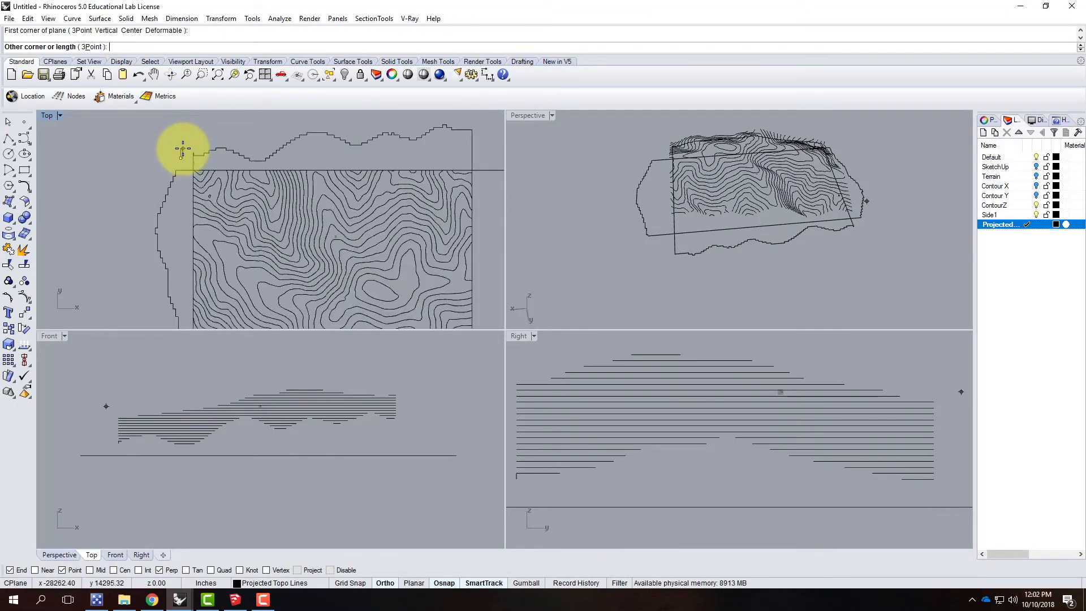
{"action": "scroll", "coordinate": [198, 156], "scroll_direction": "down", "scroll_amount": 2}
{"action": "left_click", "coordinate": [344, 254]}
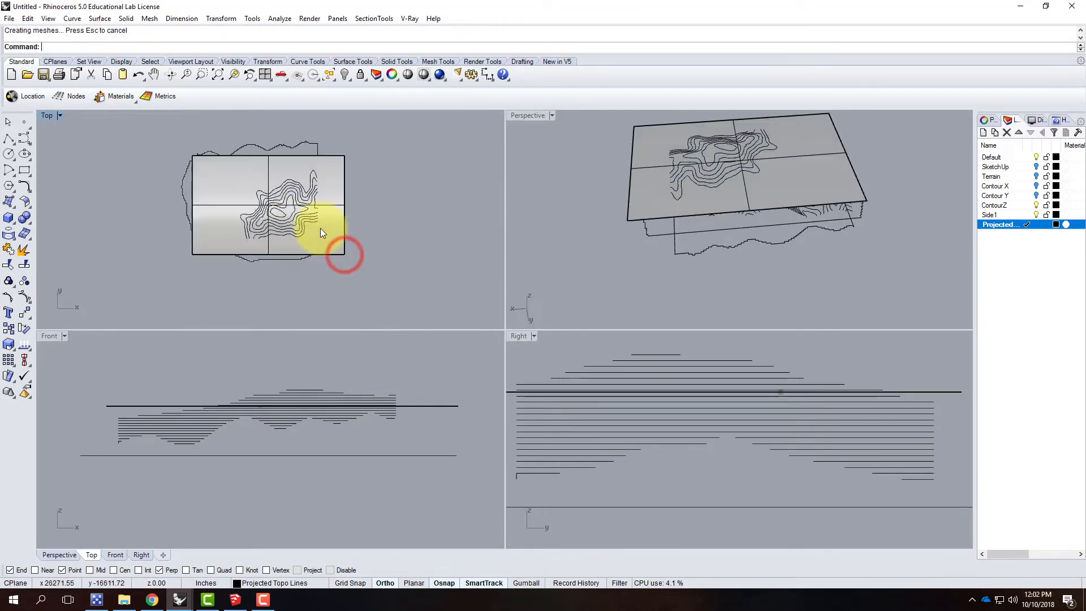
{"action": "key", "text": "Escape"}
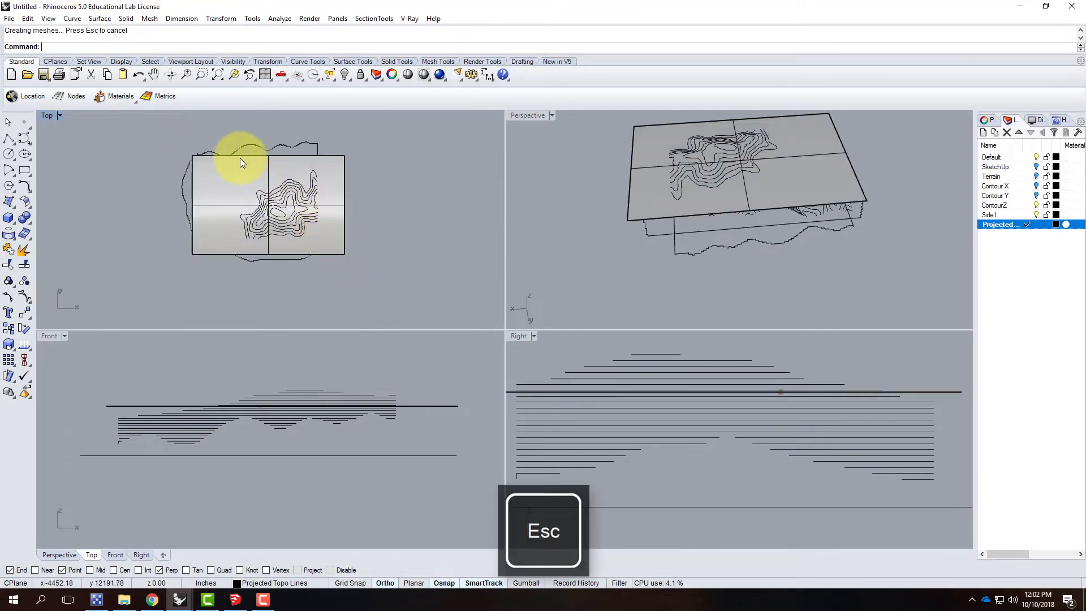
Step: Set the Top view to Wireframe display and project all the terrain contour lines onto the new plane with the Project command
{"action": "left_click", "coordinate": [59, 116]}
{"action": "left_click", "coordinate": [77, 141]}
{"action": "scroll", "coordinate": [188, 157], "scroll_direction": "up", "scroll_amount": 3}
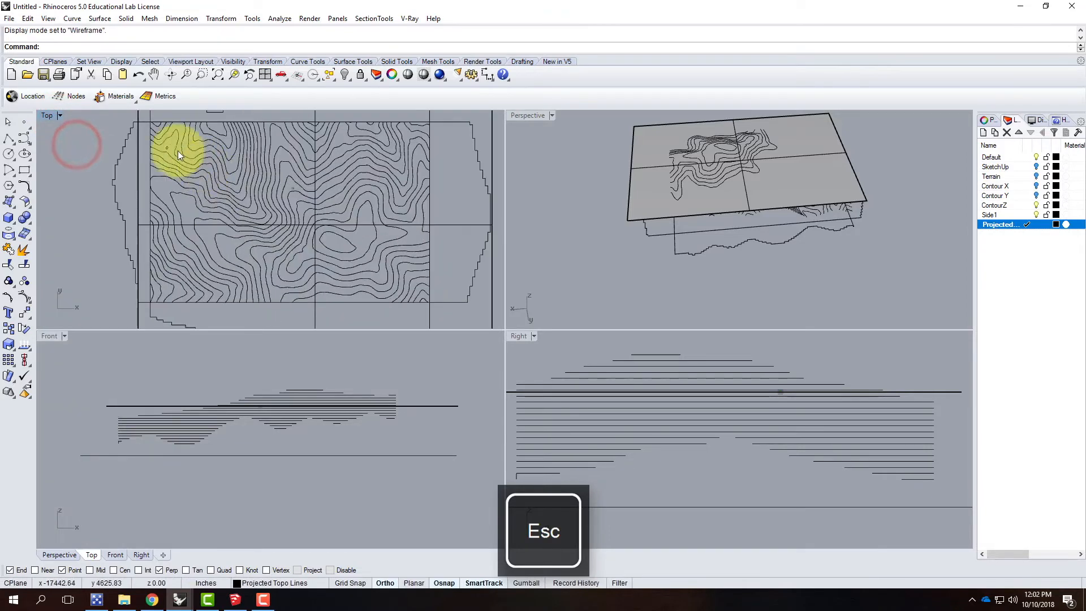
{"action": "left_click", "coordinate": [143, 117]}
{"action": "left_click_drag", "start_coordinate": [144, 117], "coordinate": [436, 309]}
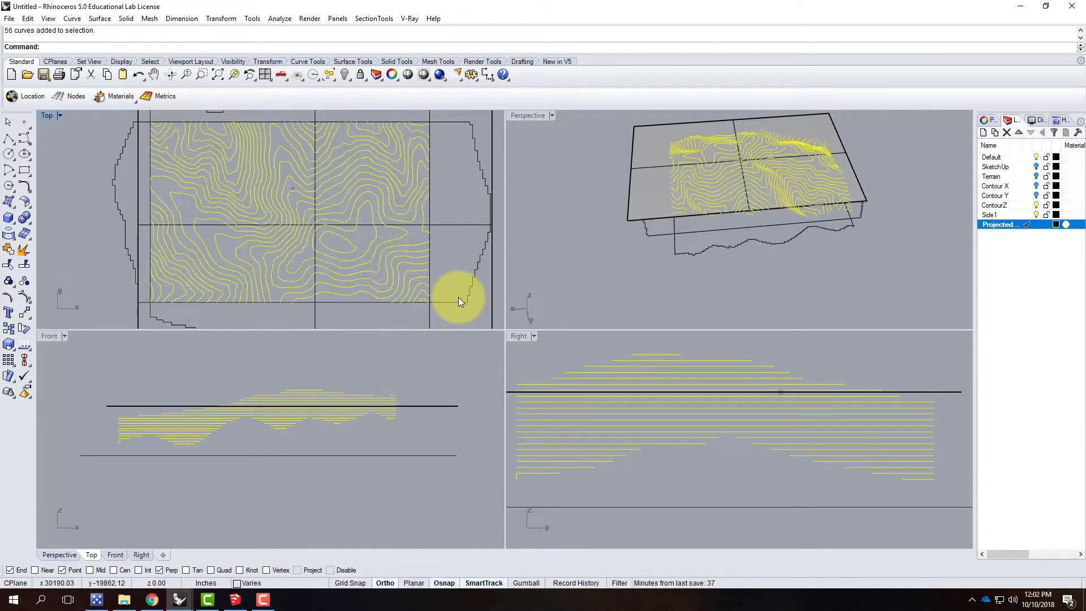
{"action": "type", "text": "Proj"}
{"action": "key", "text": "Return"}
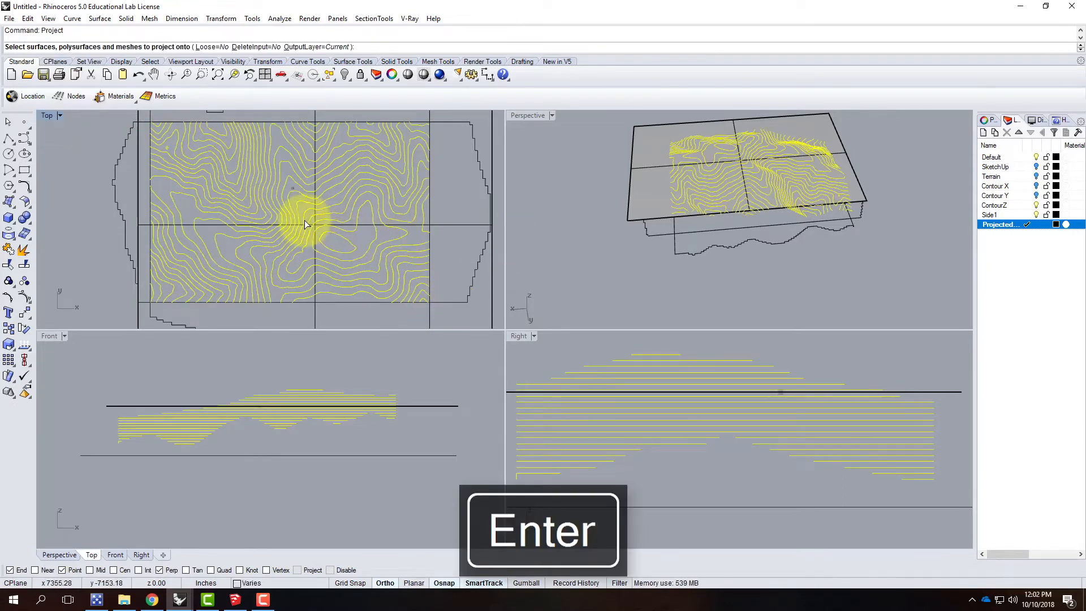
{"action": "scroll", "coordinate": [309, 222], "scroll_direction": "down", "scroll_amount": 3}
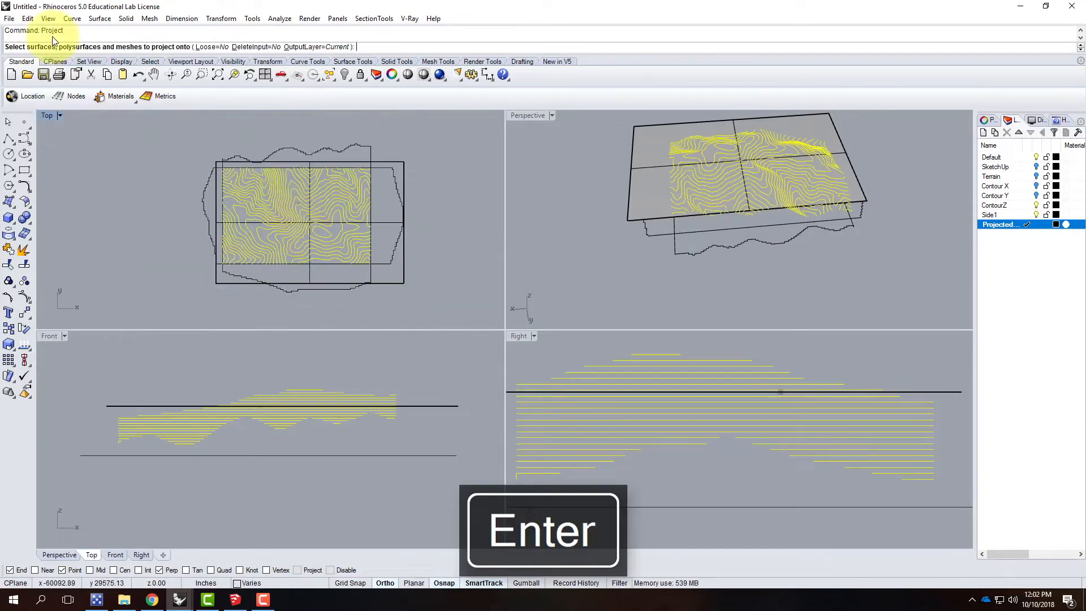
{"action": "left_click", "coordinate": [399, 281]}
{"action": "key", "text": "Return"}
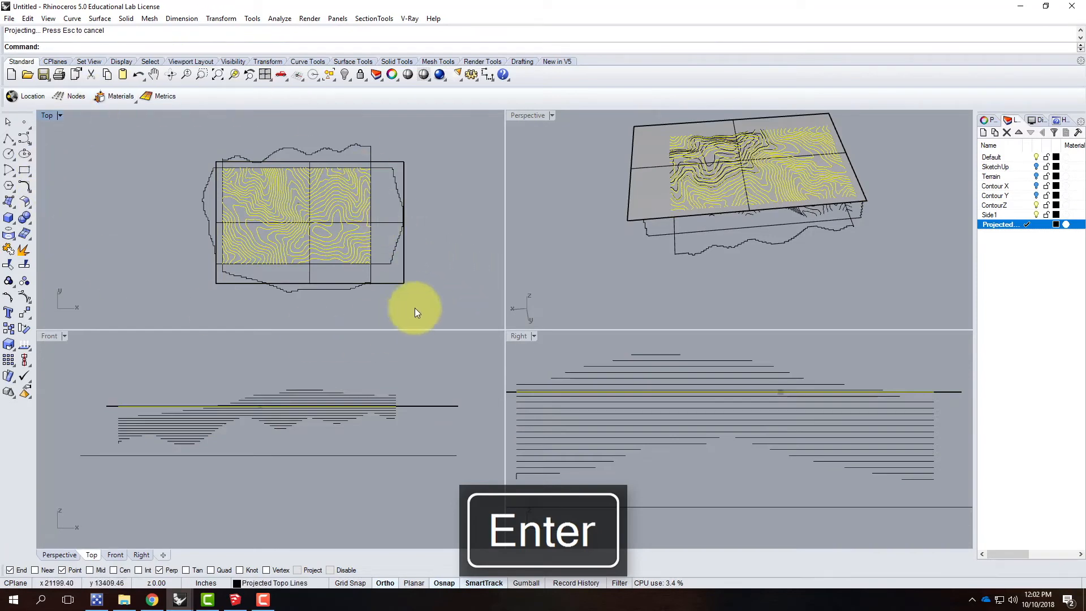
Step: Show the Perspective view full size and hide the ContourZ layer, leaving the Side1 layer visible
{"action": "right_click_drag", "start_coordinate": [836, 218], "coordinate": [678, 150]}
{"action": "double_click", "coordinate": [526, 116]}
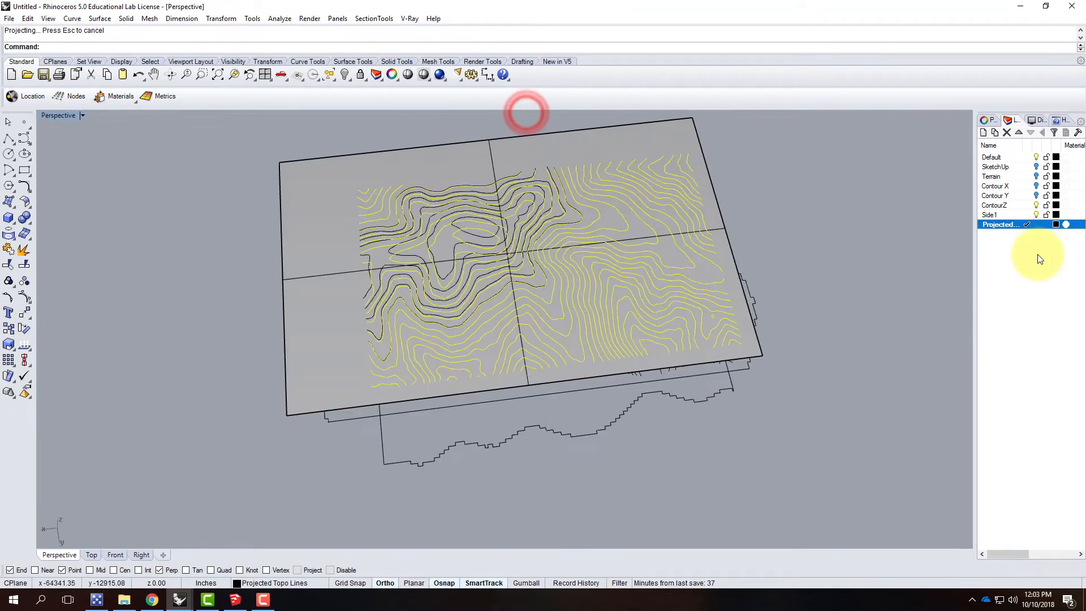
{"action": "left_click", "coordinate": [1036, 215]}
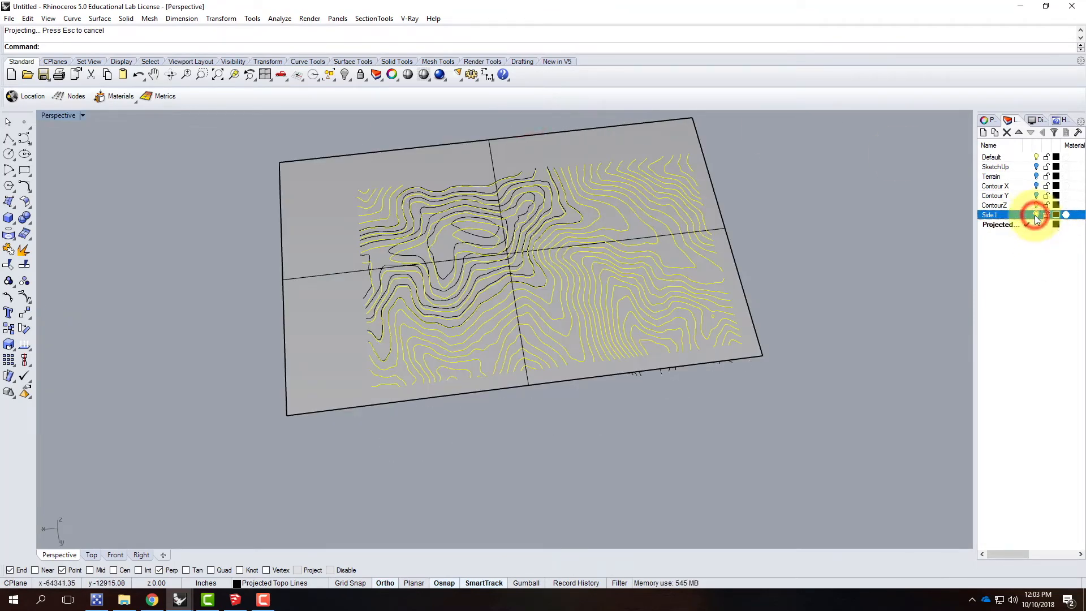
{"action": "left_click", "coordinate": [1036, 215]}
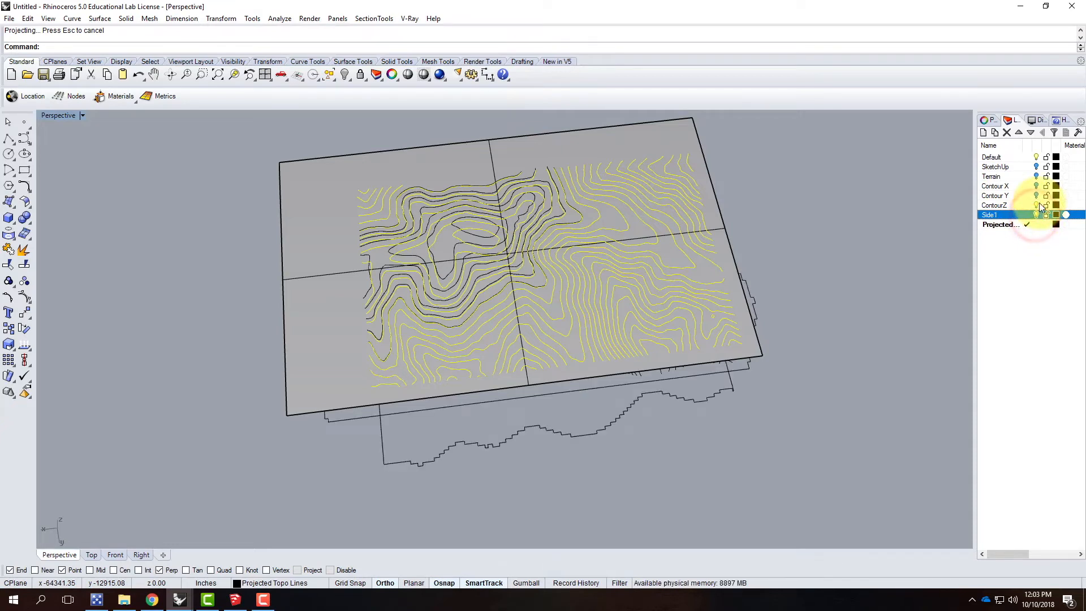
{"action": "left_click", "coordinate": [1036, 206]}
Step: Delete the rectangular plane surface that the contour lines were projected onto
{"action": "right_click_drag", "start_coordinate": [832, 294], "coordinate": [805, 225]}
{"action": "left_click", "coordinate": [803, 218]}
{"action": "left_click", "coordinate": [706, 155]}
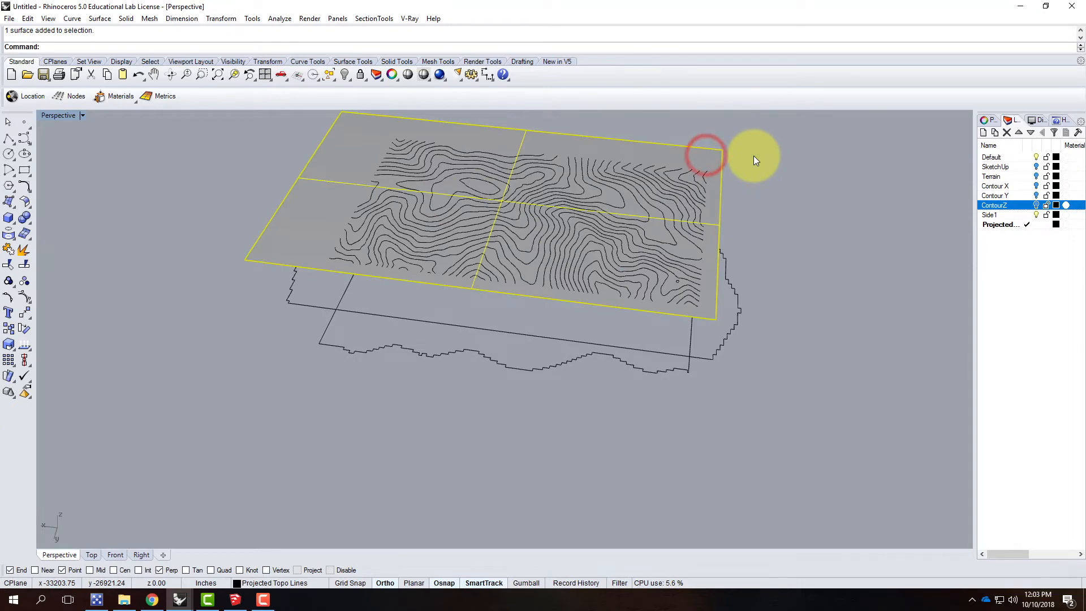
{"action": "key", "text": "Delete"}
Step: Inspect the projected contours and flattened side outlines in the Perspective view and in a maximized Top view
{"action": "right_click_drag", "start_coordinate": [569, 215], "coordinate": [531, 336]}
{"action": "left_click", "coordinate": [531, 336]}
{"action": "left_click", "coordinate": [408, 331]}
{"action": "left_click", "coordinate": [425, 251]}
{"action": "left_click", "coordinate": [548, 272]}
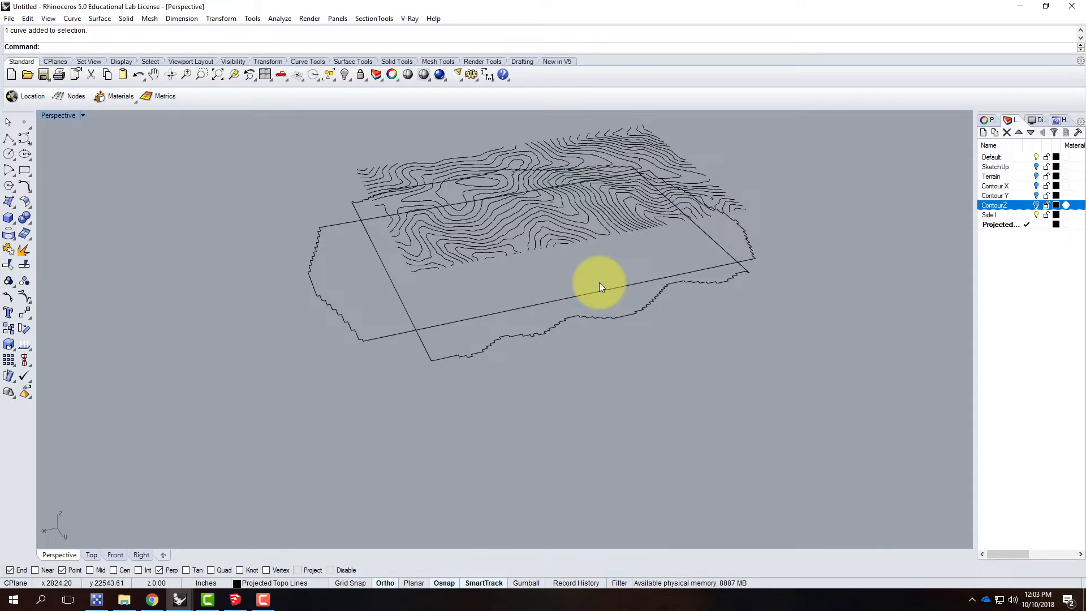
{"action": "double_click", "coordinate": [53, 114]}
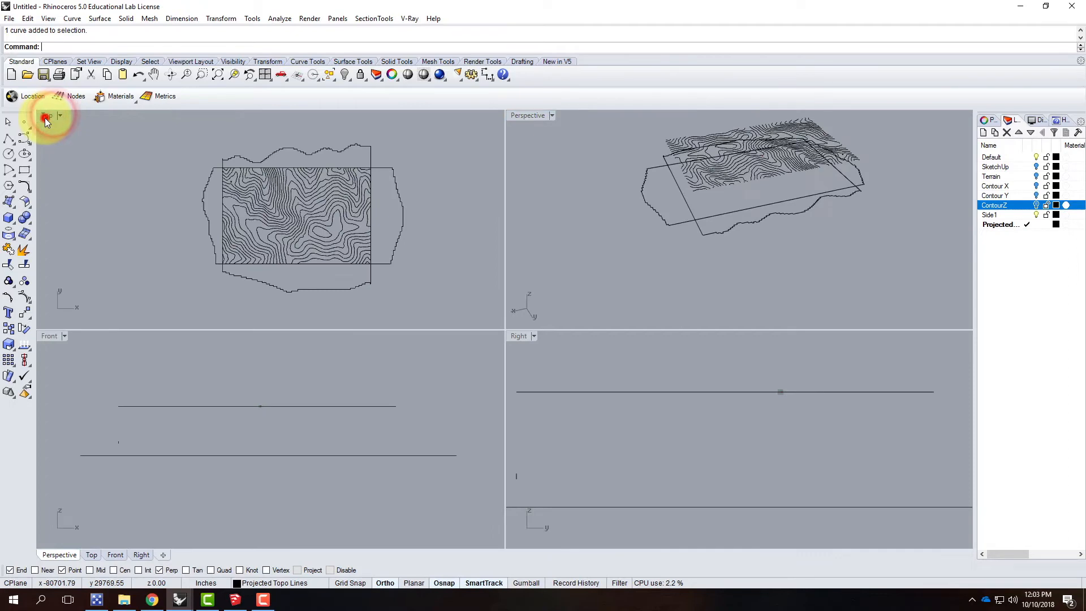
{"action": "double_click", "coordinate": [45, 116]}
{"action": "scroll", "coordinate": [308, 269], "scroll_direction": "down", "scroll_amount": 2}
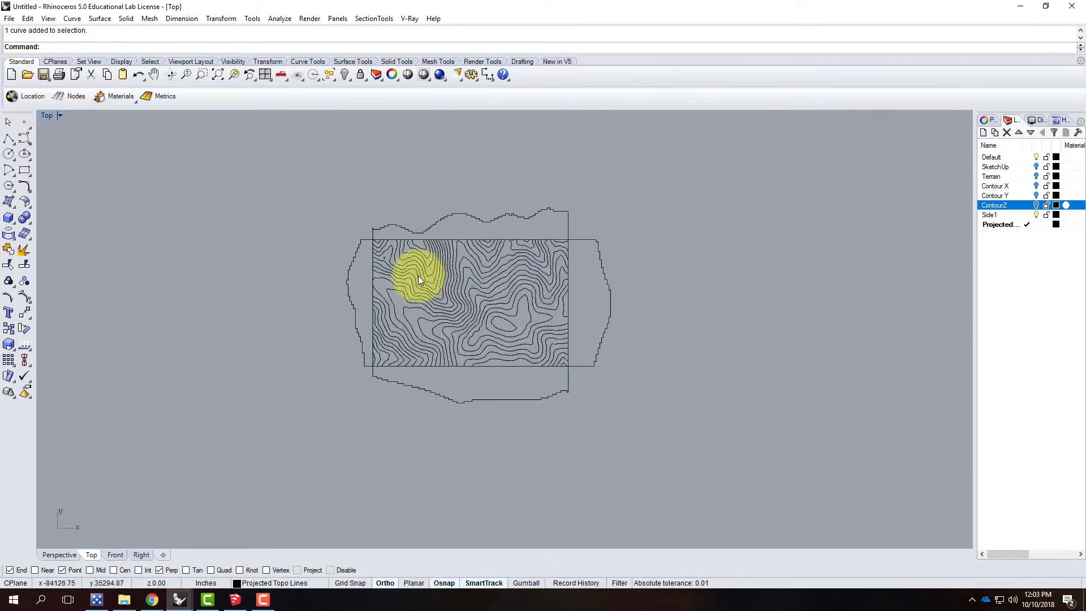
{"action": "scroll", "coordinate": [405, 263], "scroll_direction": "up", "scroll_amount": 2}
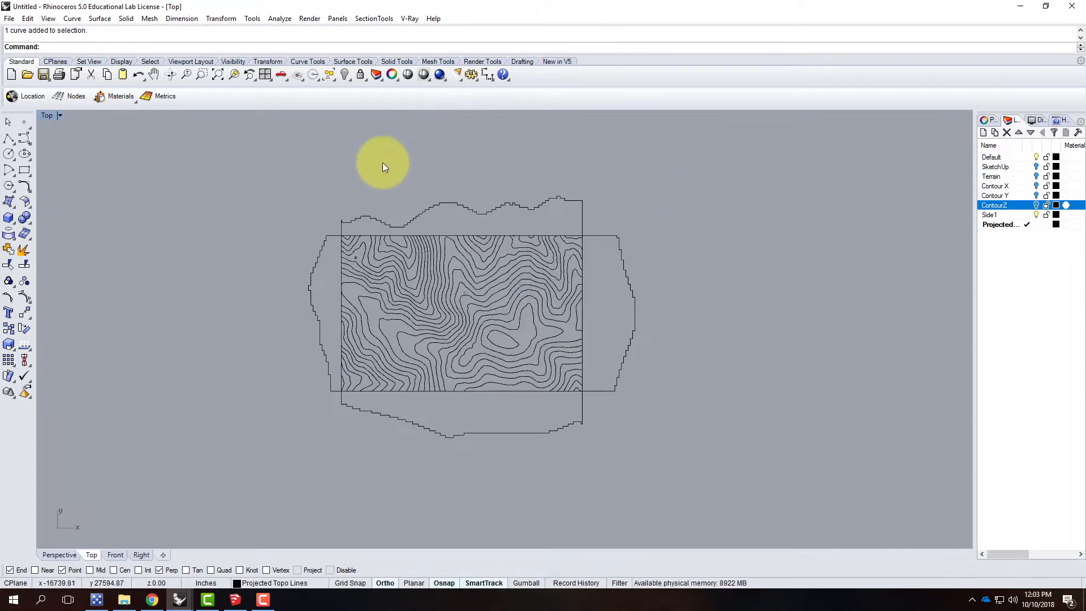
Step: Scale all the outlines and contours together from the contour area's upper-right corner so that its upper edge is 17" long
{"action": "mouse_move", "coordinate": [264, 155]}
{"action": "left_mouse_down"}
{"action": "mouse_move", "coordinate": [606, 416]}
{"action": "mouse_move", "coordinate": [690, 513]}
{"action": "left_mouse_up"}
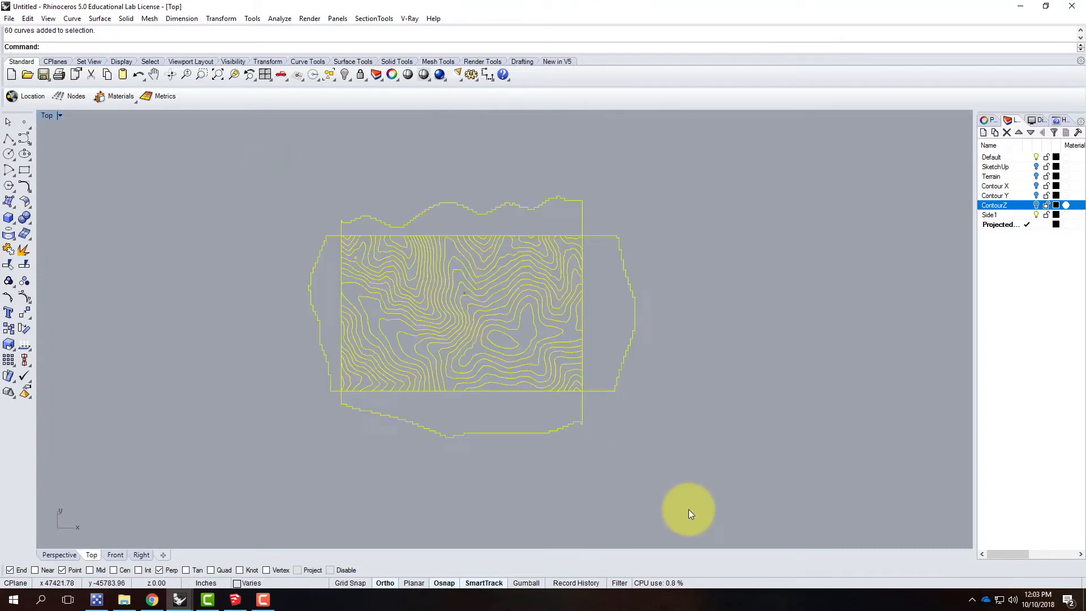
{"action": "type", "text": "scale"}
{"action": "key", "text": "Return"}
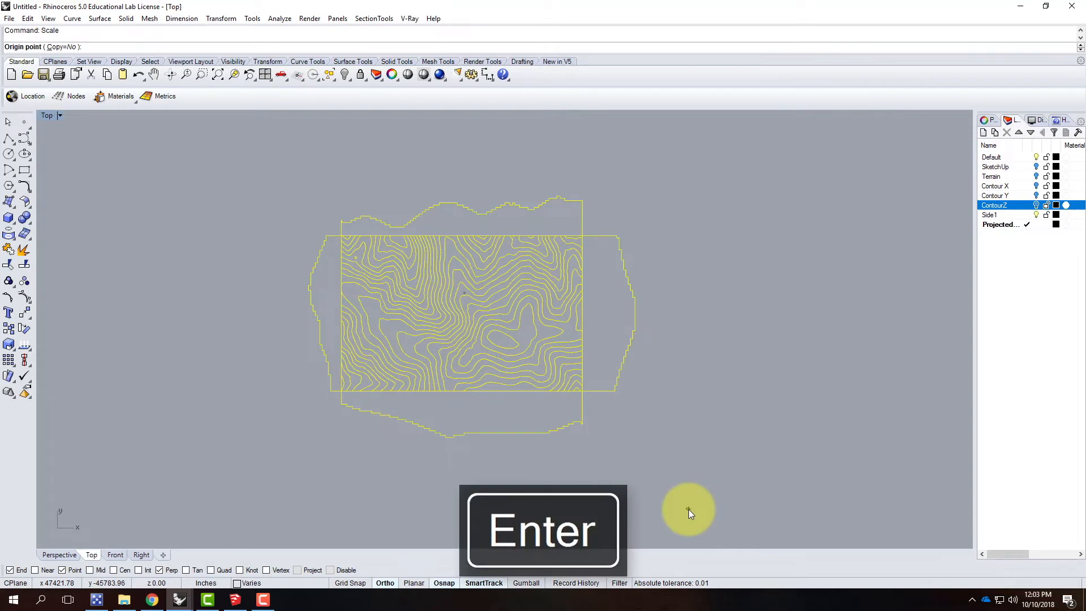
{"action": "scroll", "coordinate": [588, 230], "scroll_direction": "up", "scroll_amount": 3}
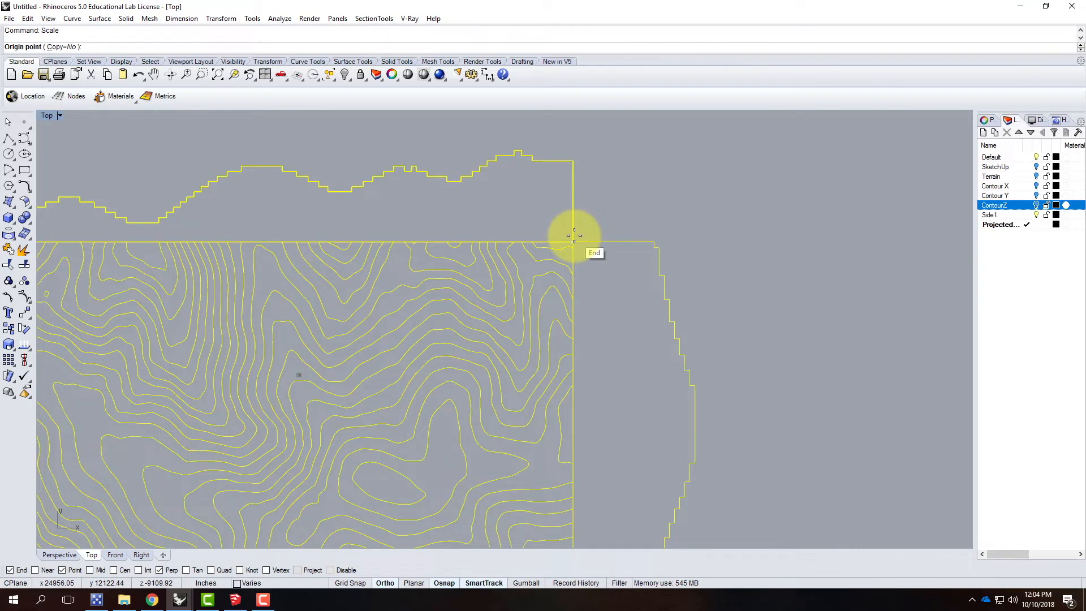
{"action": "left_click", "coordinate": [574, 235]}
{"action": "scroll", "coordinate": [647, 228], "scroll_direction": "down", "scroll_amount": 4}
{"action": "scroll", "coordinate": [388, 223], "scroll_direction": "up", "scroll_amount": 5}
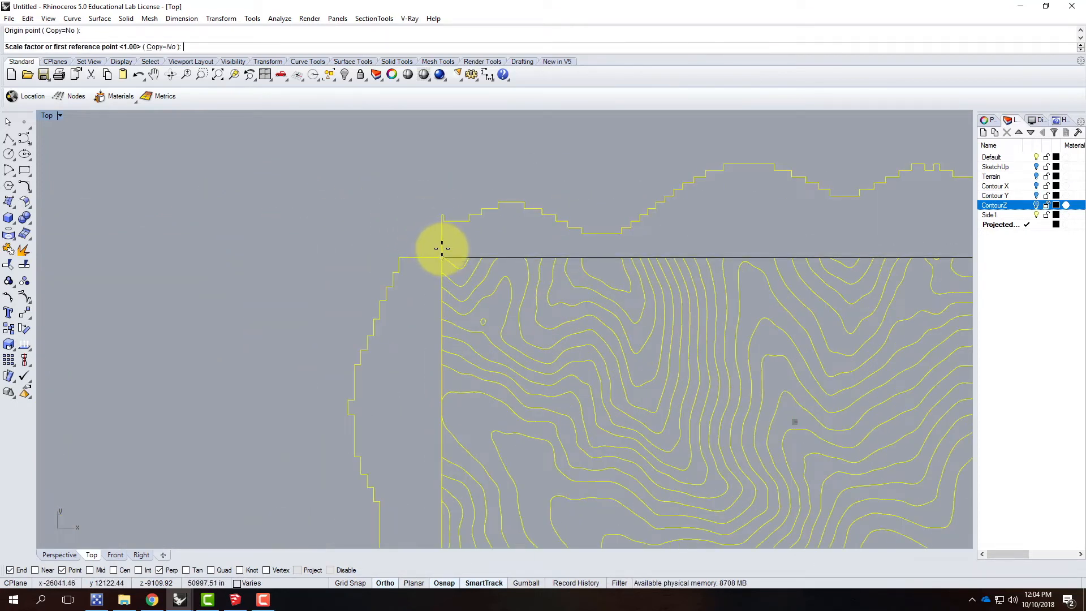
{"action": "left_click", "coordinate": [442, 249]}
{"action": "scroll", "coordinate": [400, 235], "scroll_direction": "down", "scroll_amount": 4}
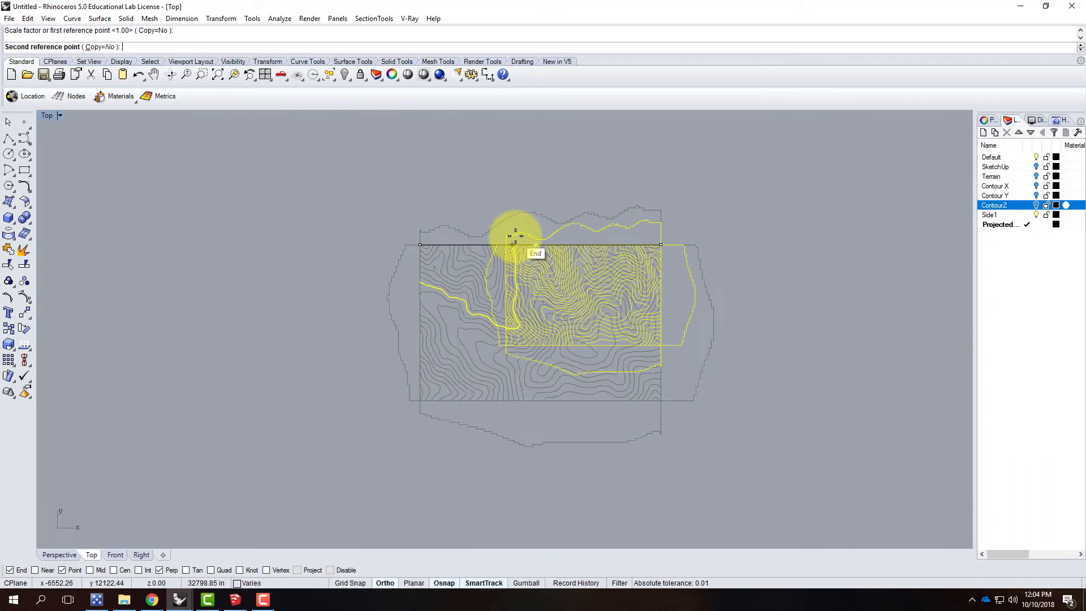
{"action": "type", "text": "17"}
{"action": "key", "text": "F8"}
{"action": "key", "text": "Return"}
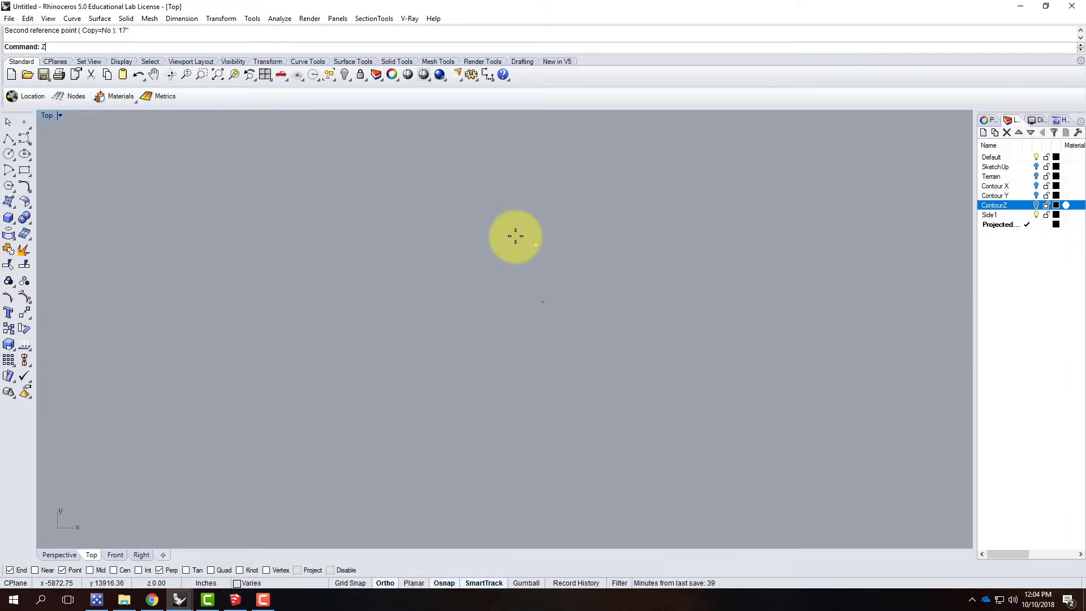
Step: Zoom to the selected scaled curves with Zoom Selected and deselect them
{"action": "key", "text": "Return"}
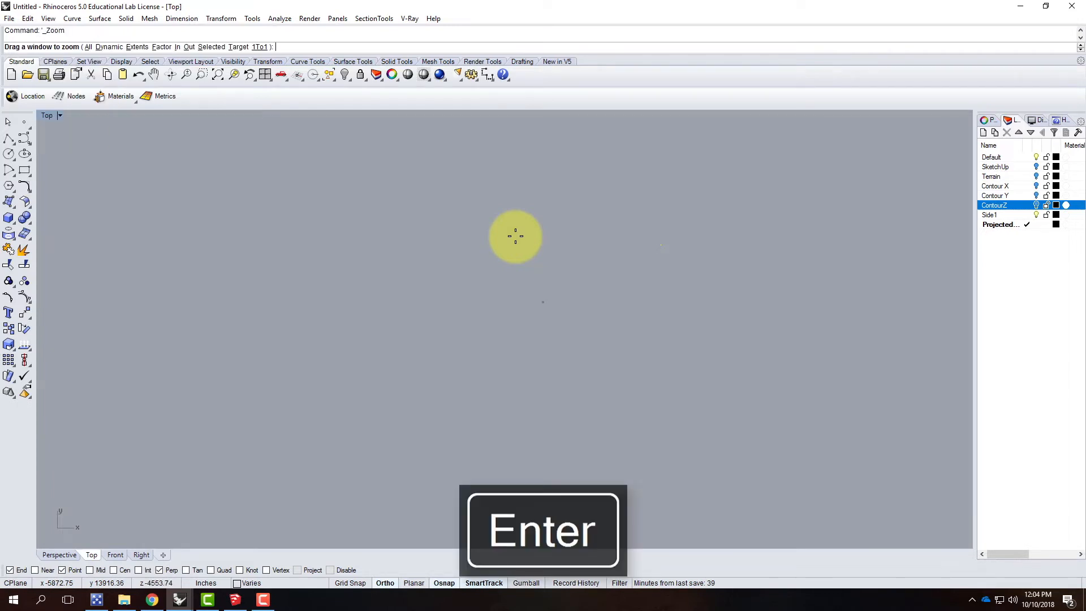
{"action": "type", "text": "s"}
{"action": "key", "text": "Return"}
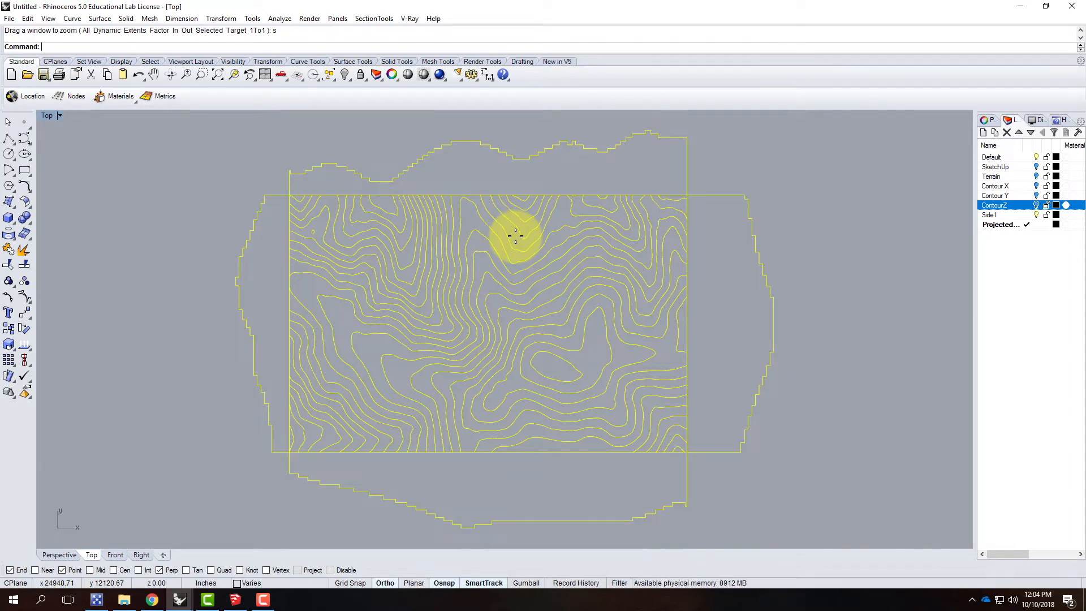
{"action": "scroll", "coordinate": [543, 266], "scroll_direction": "down", "scroll_amount": 5}
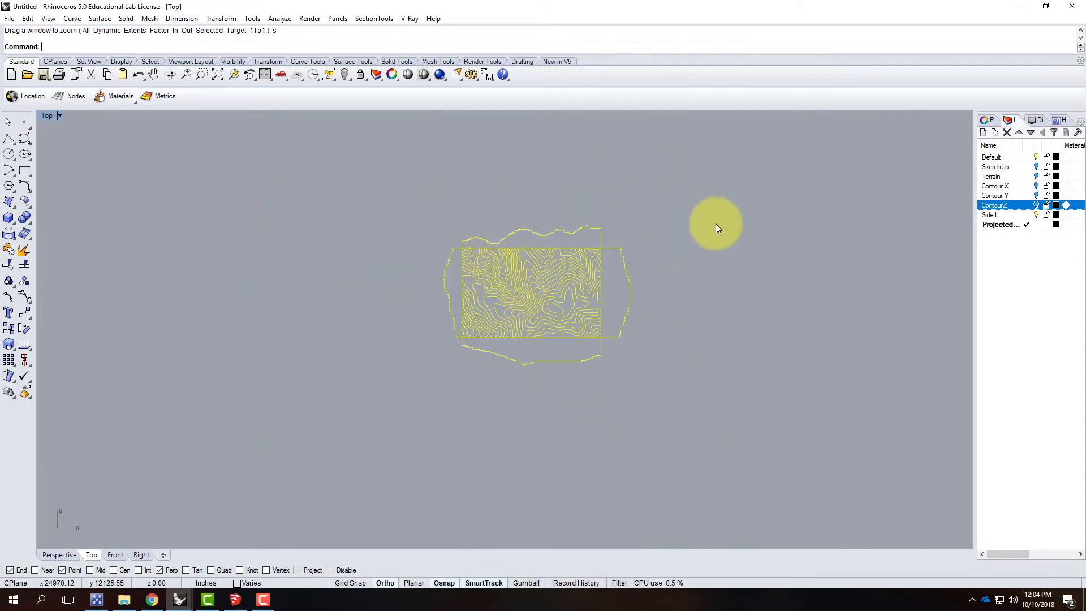
{"action": "key", "text": "Escape"}
{"action": "scroll", "coordinate": [352, 290], "scroll_direction": "down", "scroll_amount": 2}
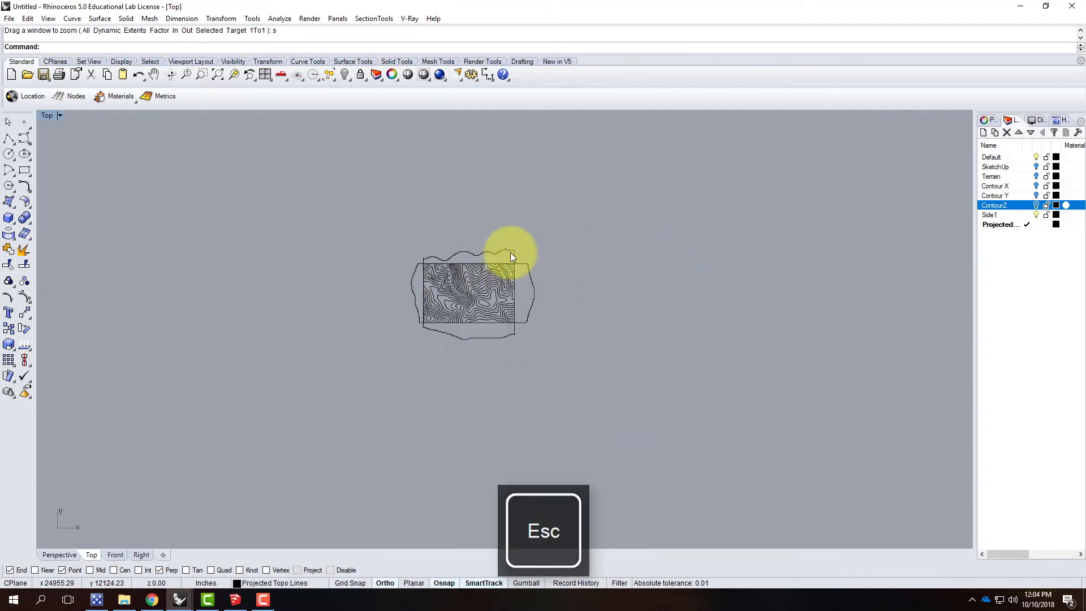
Step: Draw a 24" by 12" rectangle above the scaled outlines and contours as a material sheet
{"action": "scroll", "coordinate": [511, 253], "scroll_direction": "up", "scroll_amount": 2}
{"action": "left_click", "coordinate": [24, 170]}
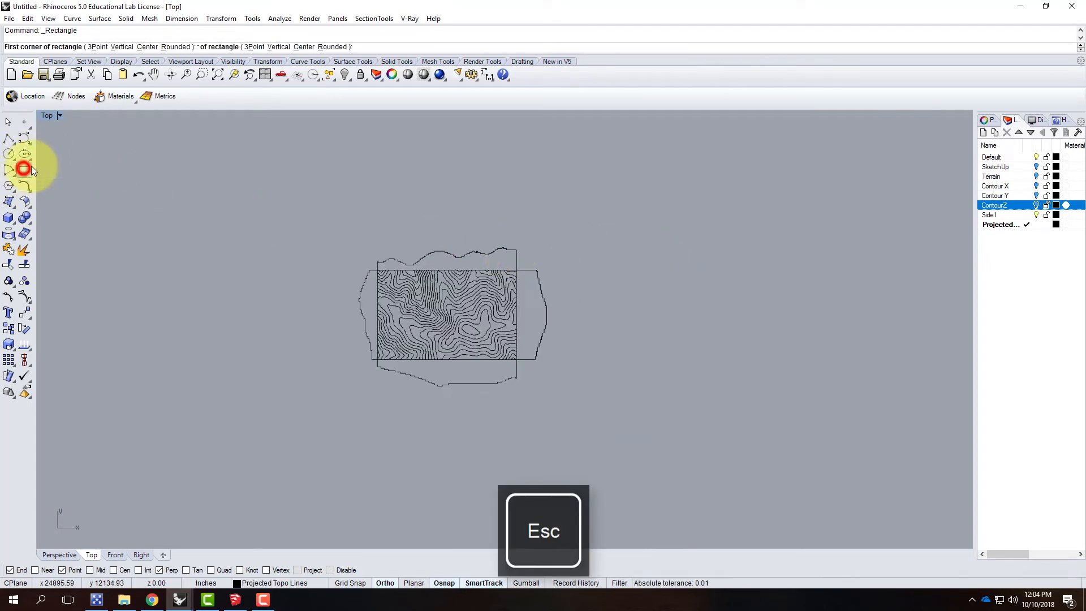
{"action": "left_click", "coordinate": [390, 186]}
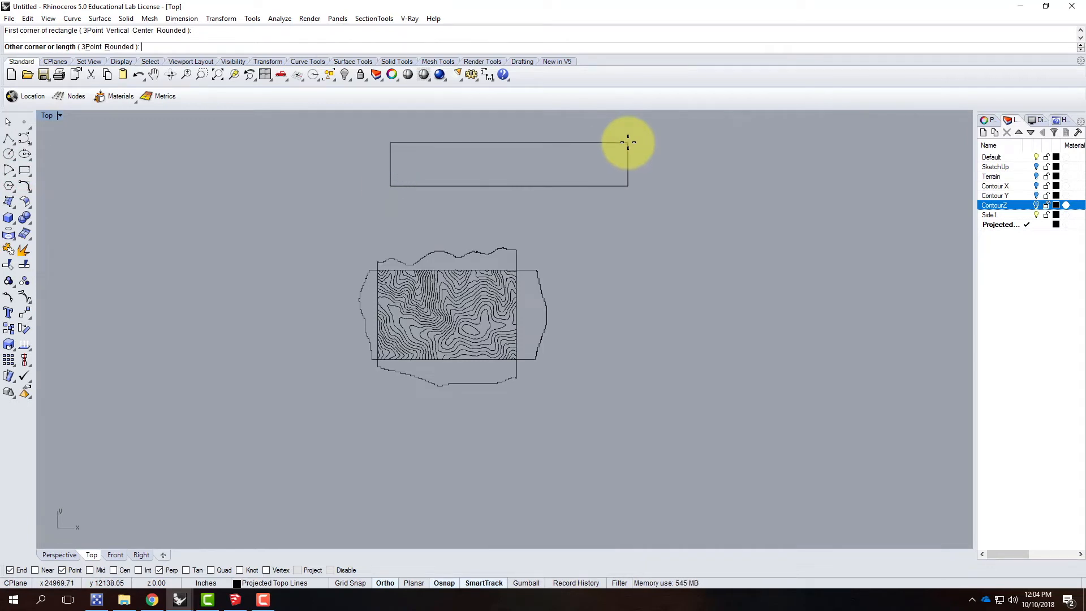
{"action": "type", "text": "@24\",12"}
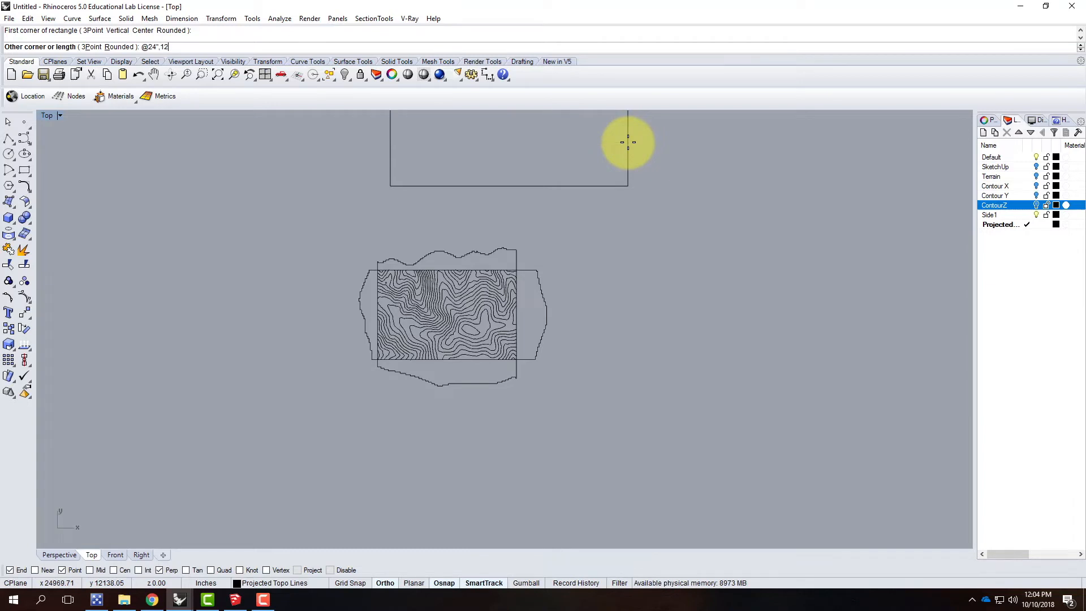
{"action": "type", "text": "\""}
{"action": "key", "text": "Return"}
{"action": "scroll", "coordinate": [452, 308], "scroll_direction": "down", "scroll_amount": 3}
{"action": "scroll", "coordinate": [436, 288], "scroll_direction": "up", "scroll_amount": 2}
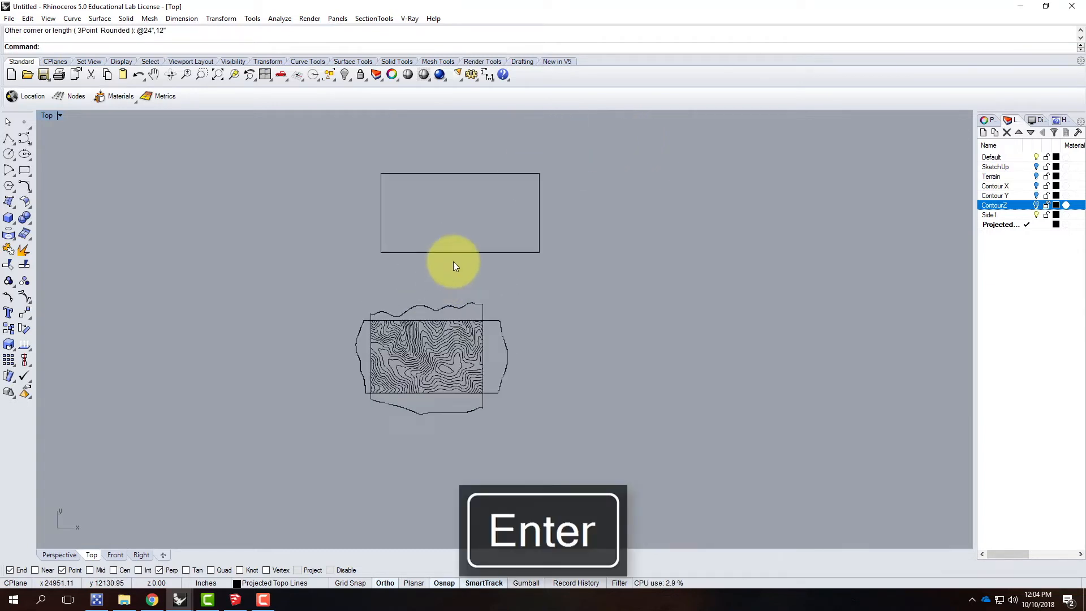
Step: Copy the sheet rectangle twice straight upward to make a column of three evenly spaced rectangles
{"action": "left_click", "coordinate": [453, 252]}
{"action": "type", "text": "Copy"}
{"action": "key", "text": "Return"}
{"action": "left_click", "coordinate": [591, 178]}
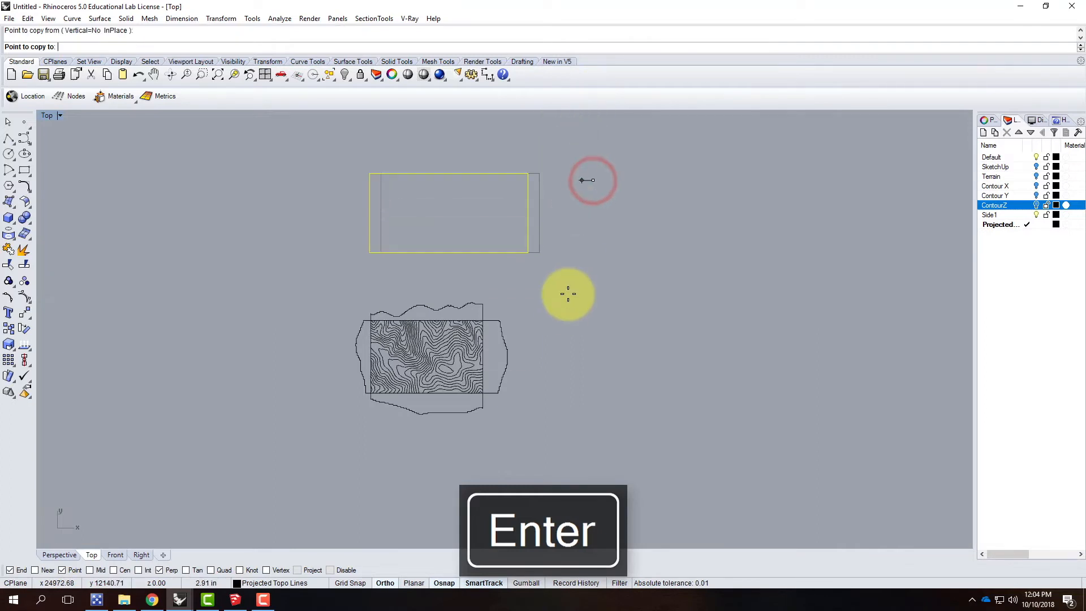
{"action": "scroll", "coordinate": [574, 266], "scroll_direction": "down", "scroll_amount": 3}
{"action": "left_click", "coordinate": [594, 196]}
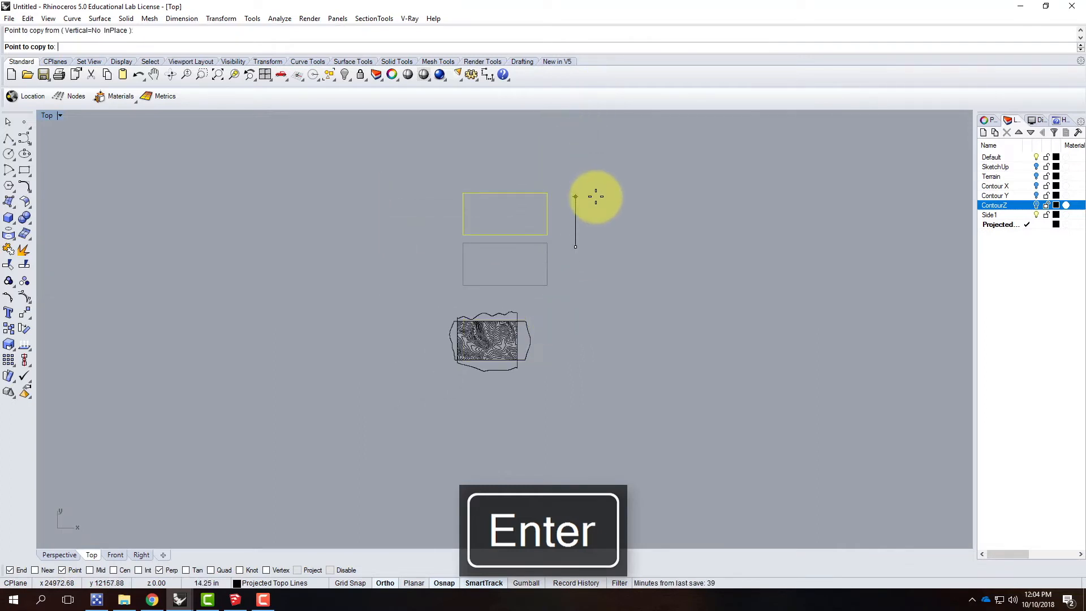
{"action": "left_click", "coordinate": [603, 150]}
{"action": "key", "text": "Escape"}
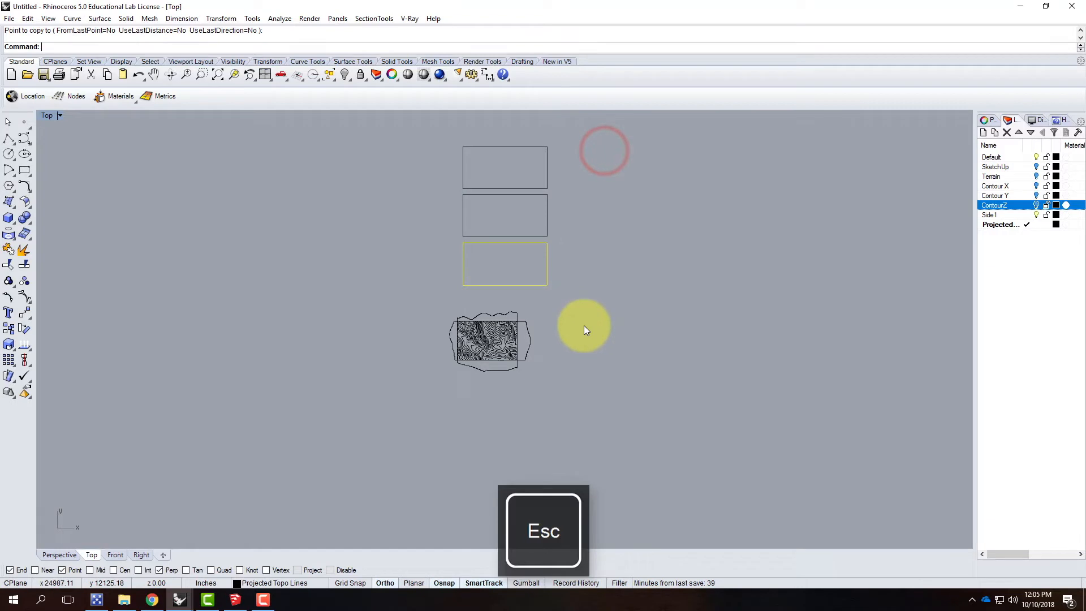
{"action": "left_click", "coordinate": [599, 231]}
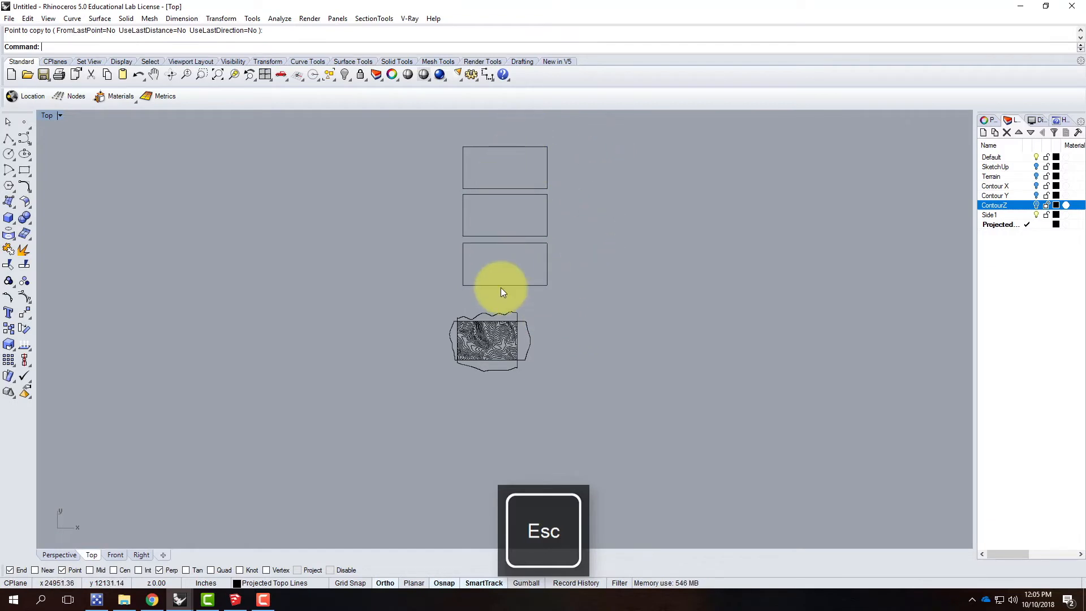
Step: Move the upper, right and lower side outlines into the lowest rectangle, with the upright piece at its right end
{"action": "scroll", "coordinate": [494, 307], "scroll_direction": "up", "scroll_amount": 3}
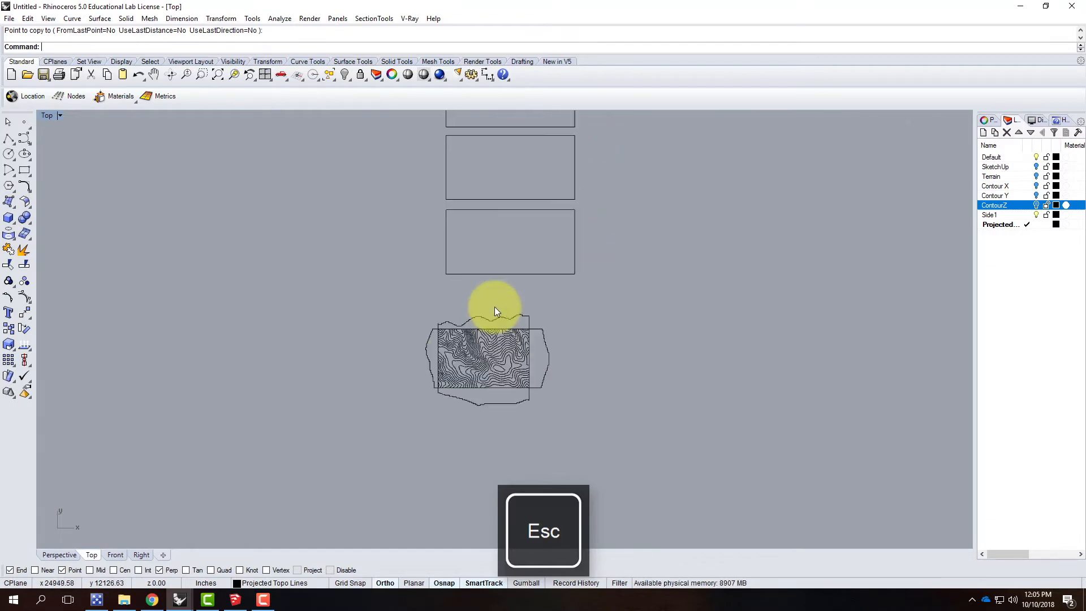
{"action": "left_click", "coordinate": [512, 322]}
{"action": "left_click_drag", "start_coordinate": [513, 322], "coordinate": [535, 196]}
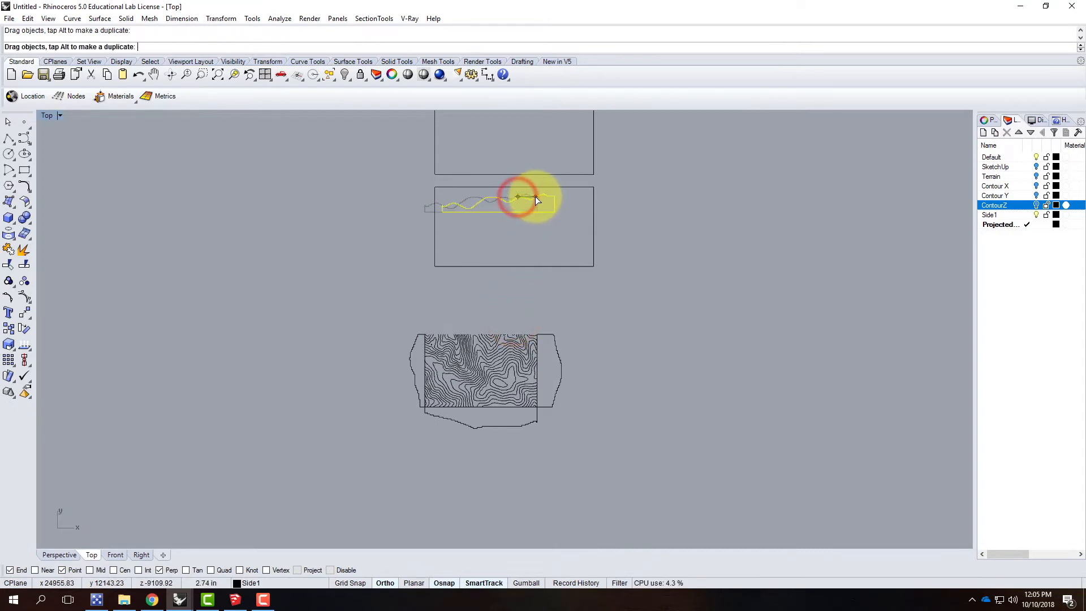
{"action": "left_click_drag", "start_coordinate": [558, 354], "coordinate": [588, 220]}
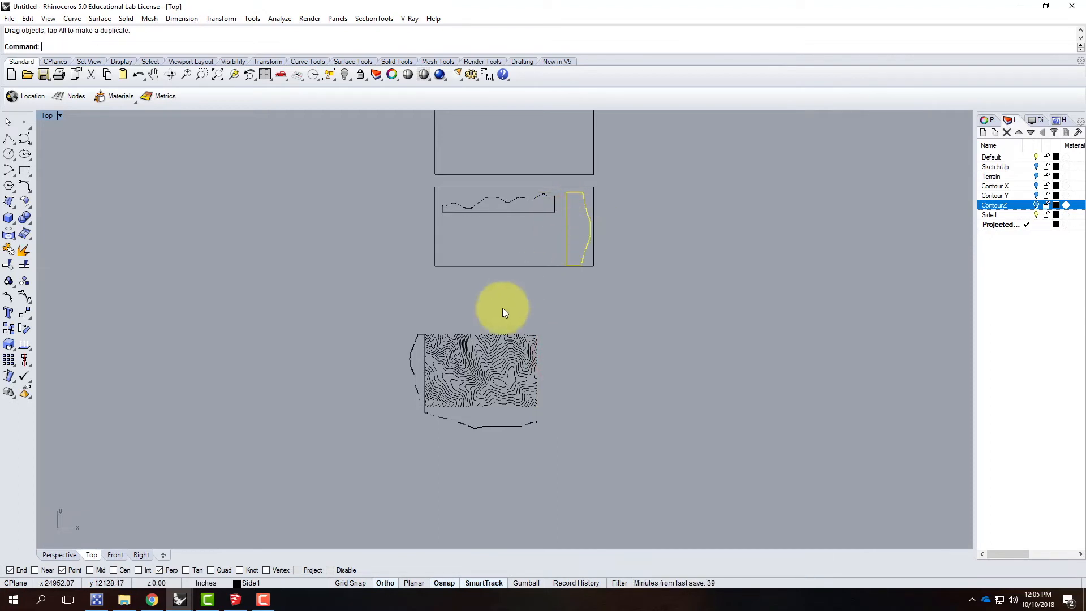
{"action": "left_click", "coordinate": [476, 426]}
{"action": "left_click_drag", "start_coordinate": [494, 425], "coordinate": [524, 237]}
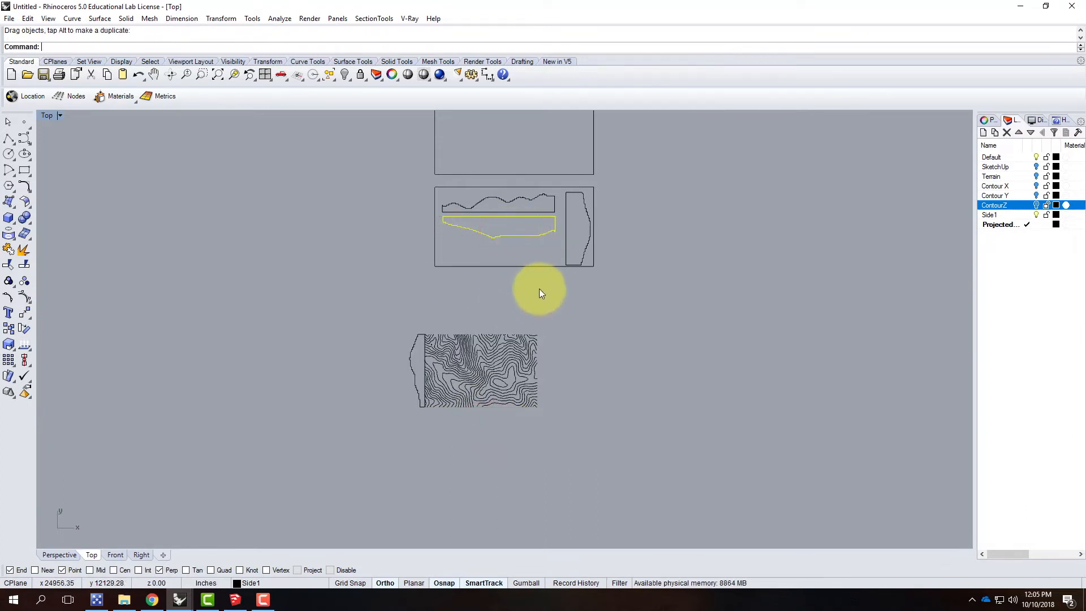
Step: Rotate the remaining left side outline 90 degrees clockwise and place it below the two long outlines inside the lowest rectangle
{"action": "left_click", "coordinate": [414, 346]}
{"action": "left_click_drag", "start_coordinate": [414, 346], "coordinate": [429, 215]}
{"action": "scroll", "coordinate": [529, 239], "scroll_direction": "up", "scroll_amount": 5}
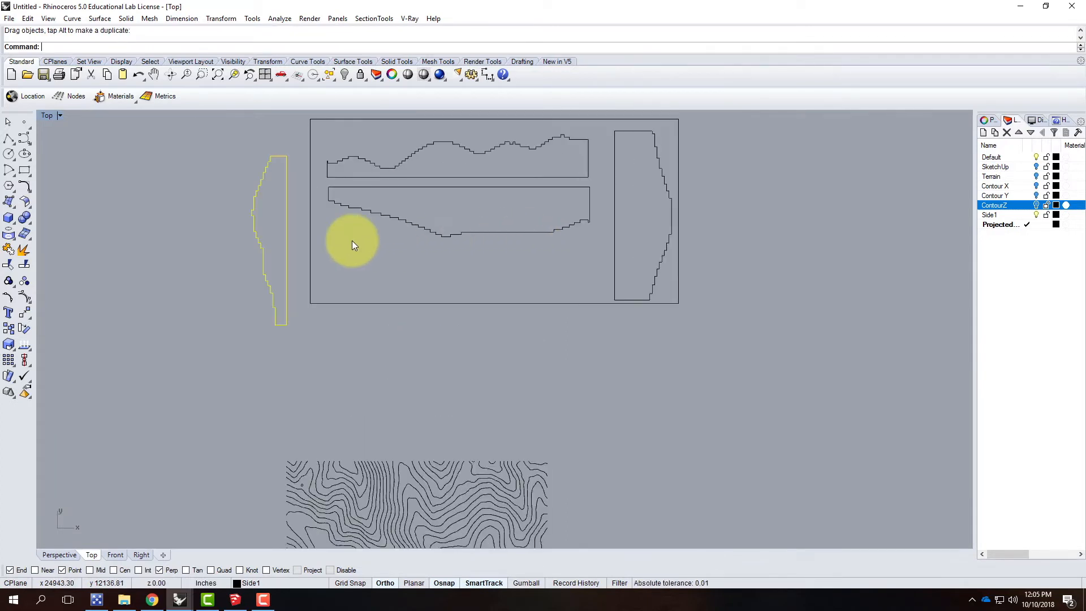
{"action": "type", "text": "rotate"}
{"action": "key", "text": "Return"}
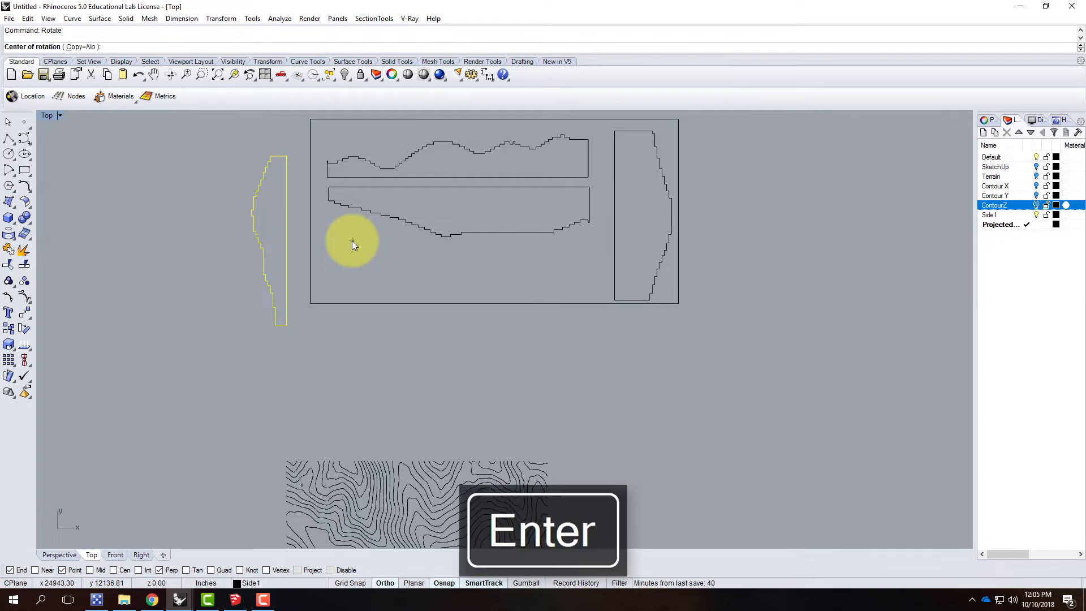
{"action": "left_click", "coordinate": [286, 323]}
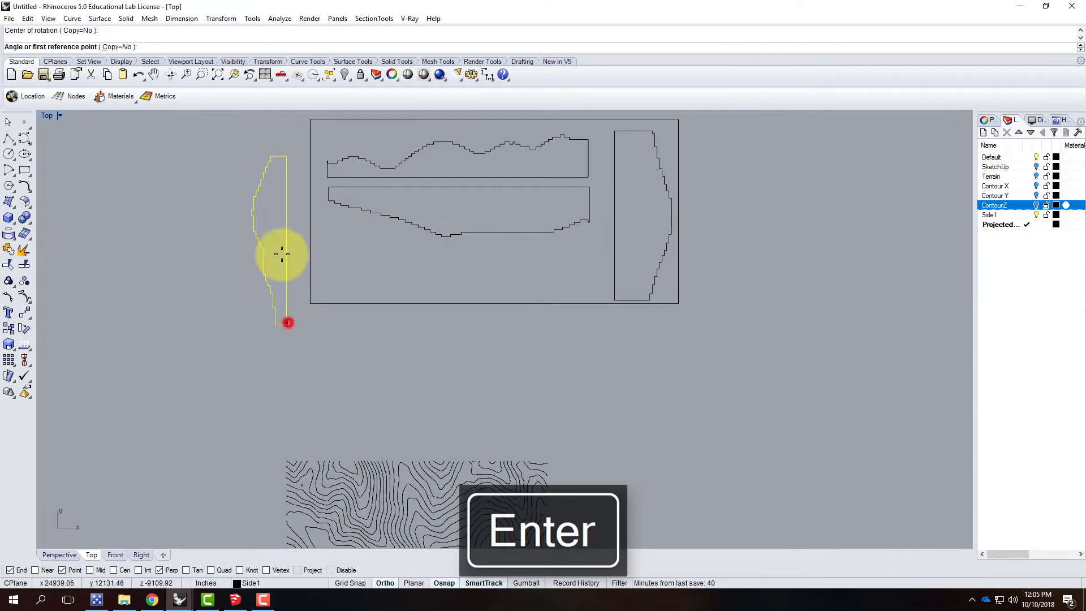
{"action": "left_click", "coordinate": [286, 155]}
{"action": "left_click", "coordinate": [589, 371]}
{"action": "left_click_drag", "start_coordinate": [431, 324], "coordinate": [506, 289]}
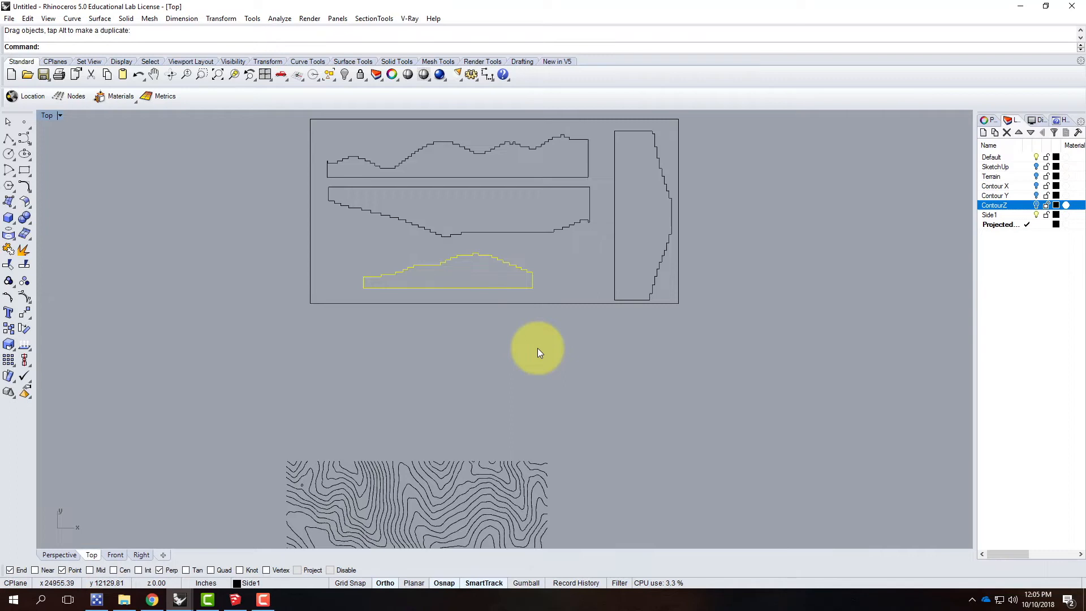
{"action": "key", "text": "Escape"}
{"action": "scroll", "coordinate": [450, 392], "scroll_direction": "down", "scroll_amount": 2}
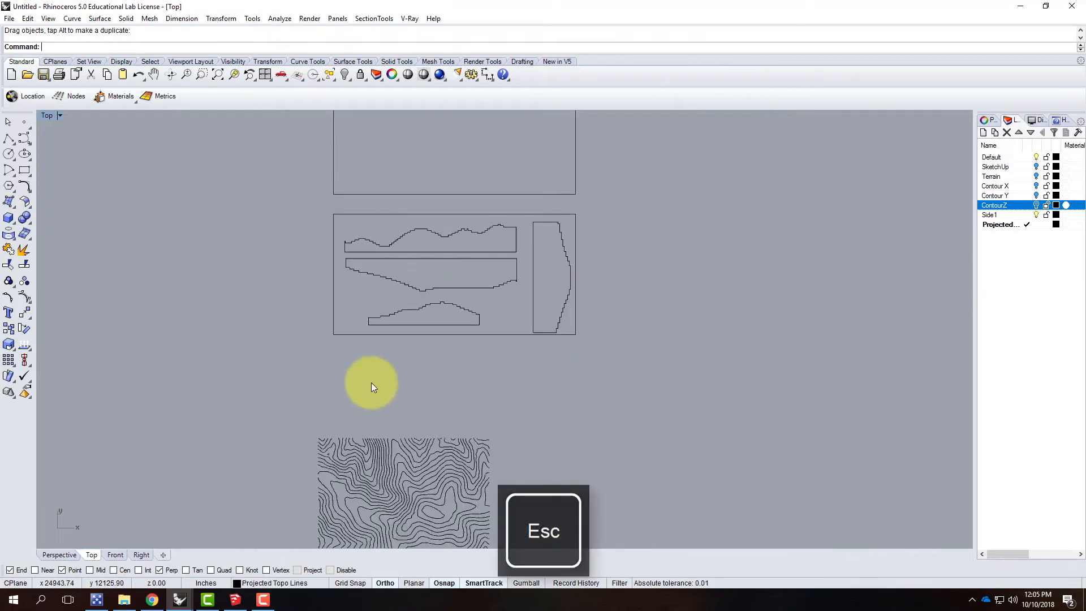
Step: Create a new layer named Lasercut and place it at the end of the layer list
{"action": "scroll", "coordinate": [371, 382], "scroll_direction": "up", "scroll_amount": 3}
{"action": "scroll", "coordinate": [377, 325], "scroll_direction": "down", "scroll_amount": 1}
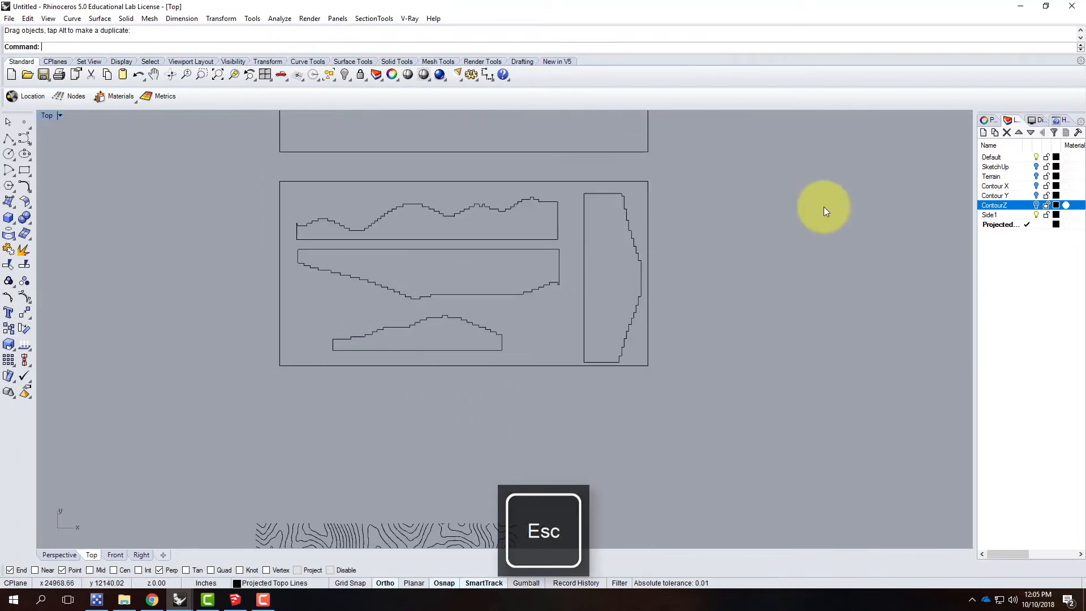
{"action": "left_click", "coordinate": [983, 133]}
{"action": "type", "text": "Lasercut"}
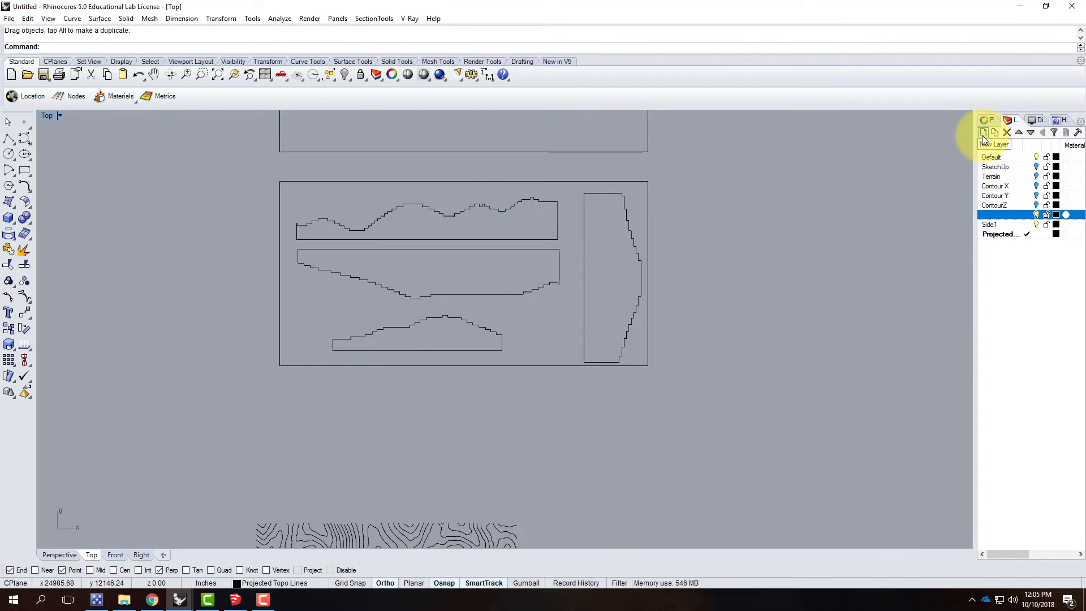
{"action": "left_click", "coordinate": [1030, 133]}
{"action": "left_click", "coordinate": [1030, 133]}
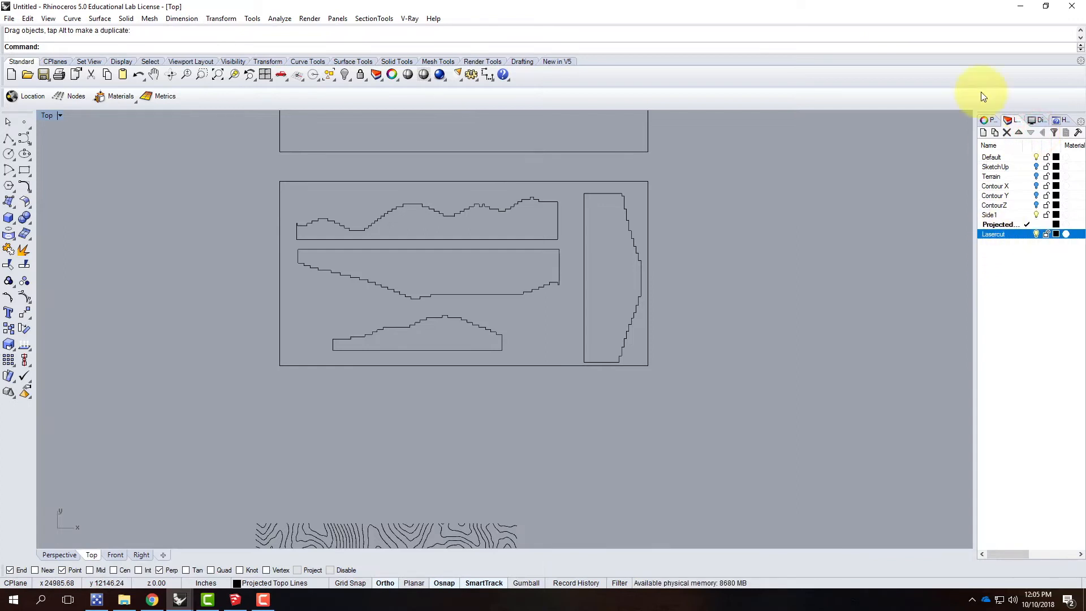
Step: Add two sublayers named Cut and Engrave under the Lasercut layer
{"action": "left_click", "coordinate": [994, 133]}
{"action": "type", "text": "Cut"}
{"action": "left_click", "coordinate": [1002, 234]}
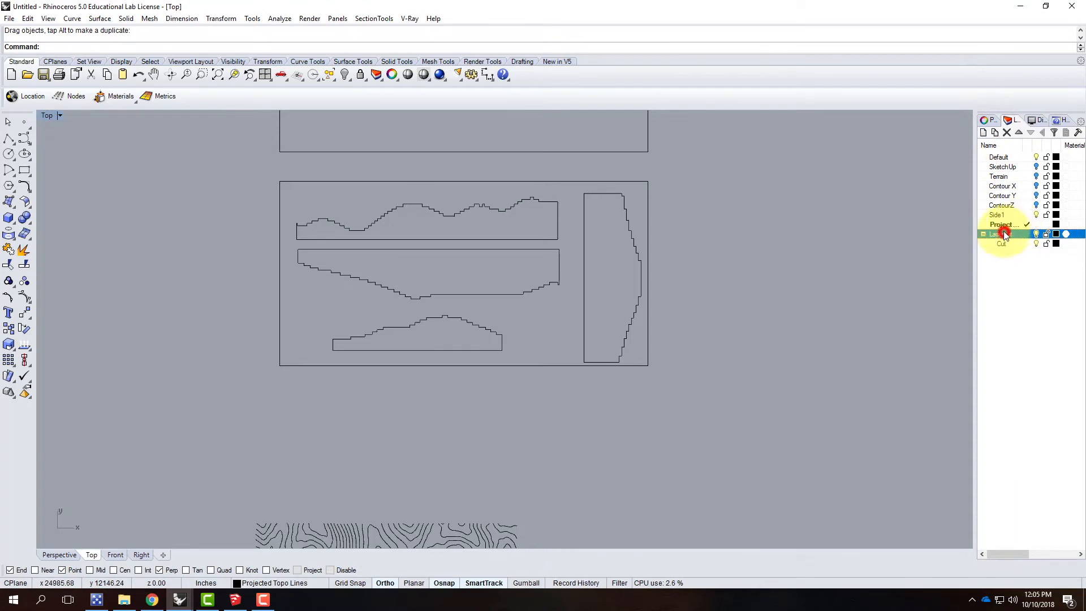
{"action": "left_click", "coordinate": [996, 133]}
{"action": "type", "text": "Engrave"}
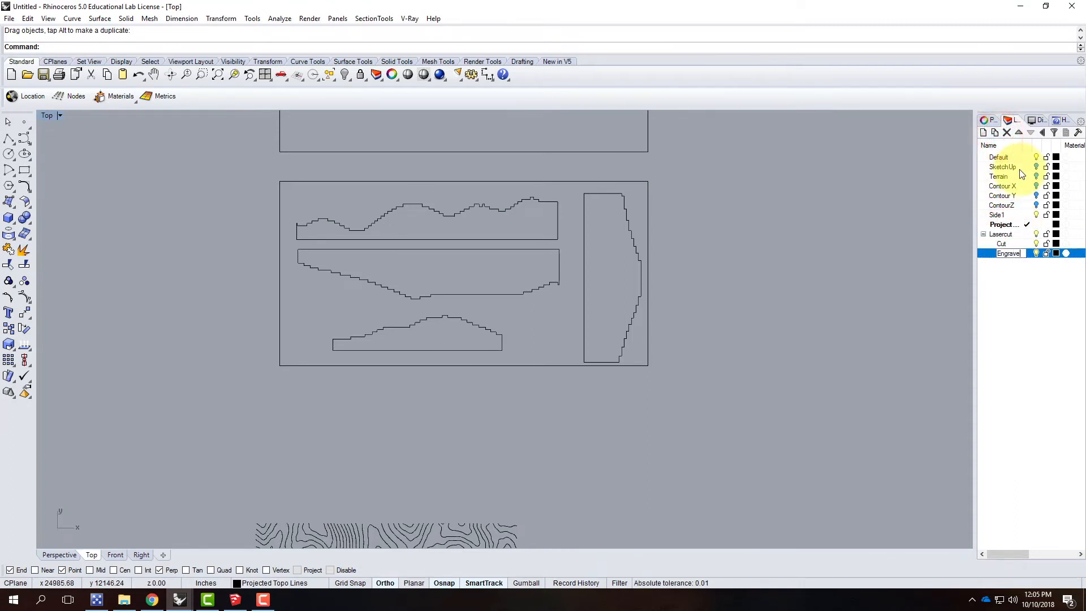
{"action": "key", "text": "Return"}
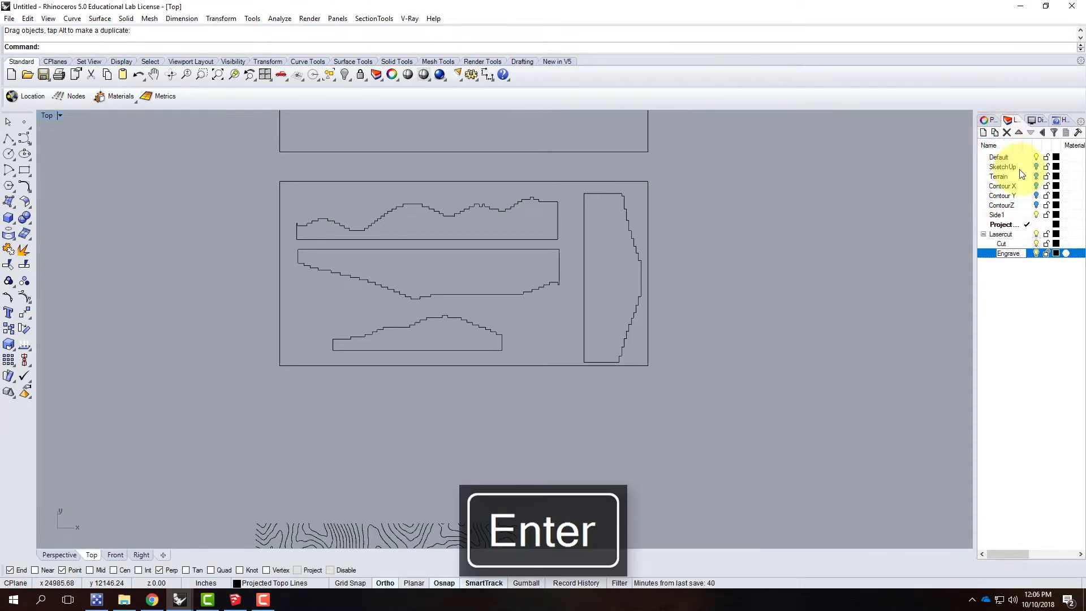
Step: Set the Cut sublayer's color to Red and the Engrave sublayer's color to Blue
{"action": "left_click", "coordinate": [1054, 244]}
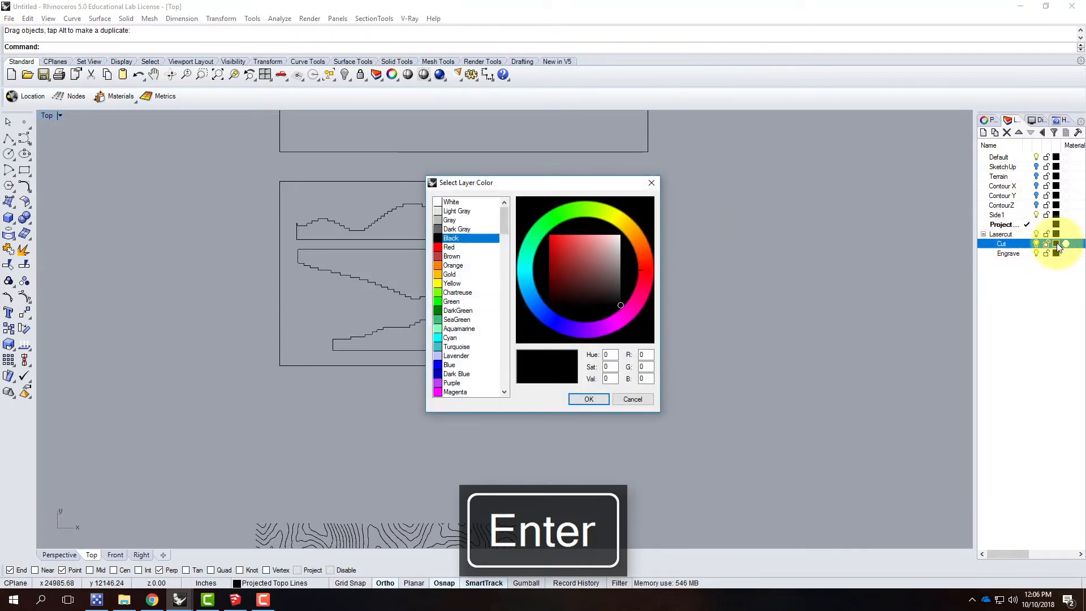
{"action": "left_click", "coordinate": [448, 247]}
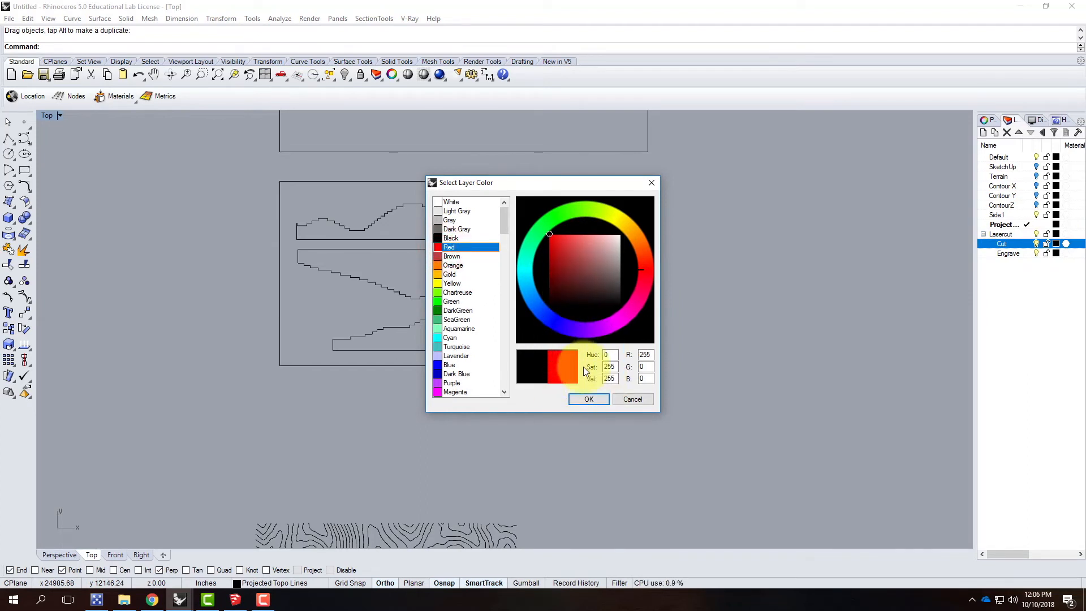
{"action": "left_click", "coordinate": [474, 252]}
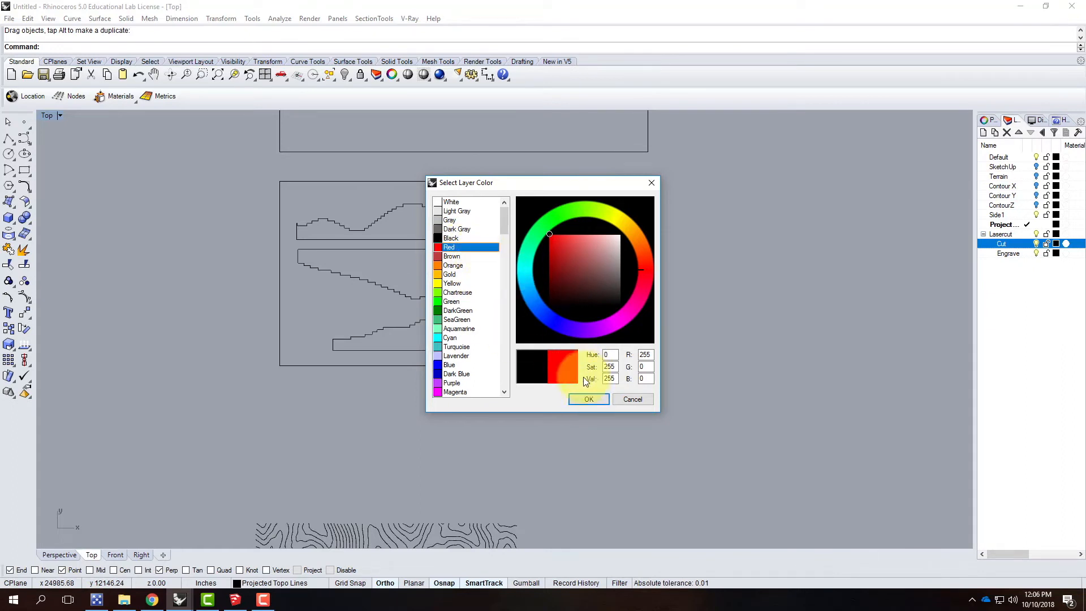
{"action": "left_click", "coordinate": [588, 399]}
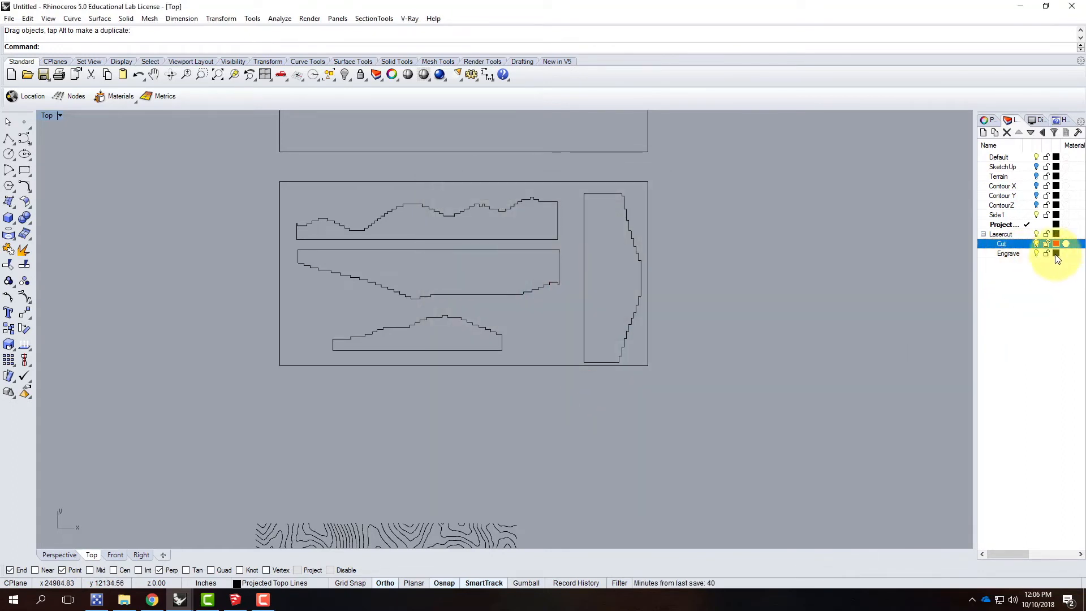
{"action": "left_click", "coordinate": [1056, 254]}
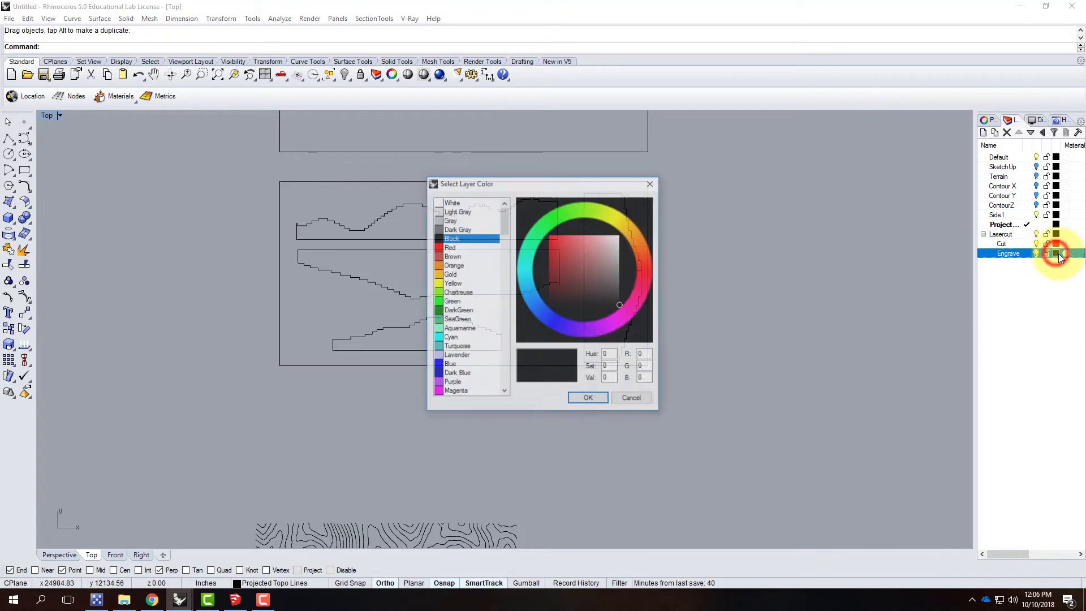
{"action": "left_click", "coordinate": [444, 365]}
{"action": "left_click", "coordinate": [589, 400]}
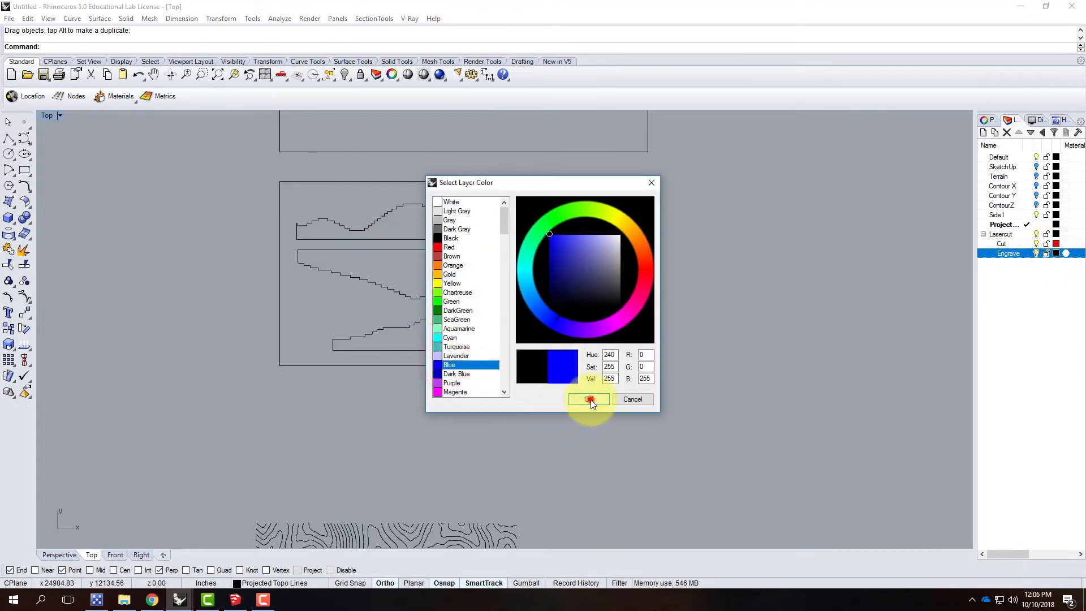
Step: Assign the four side outlines in the lowest sheet rectangle to the Cut layer
{"action": "left_click", "coordinate": [459, 318]}
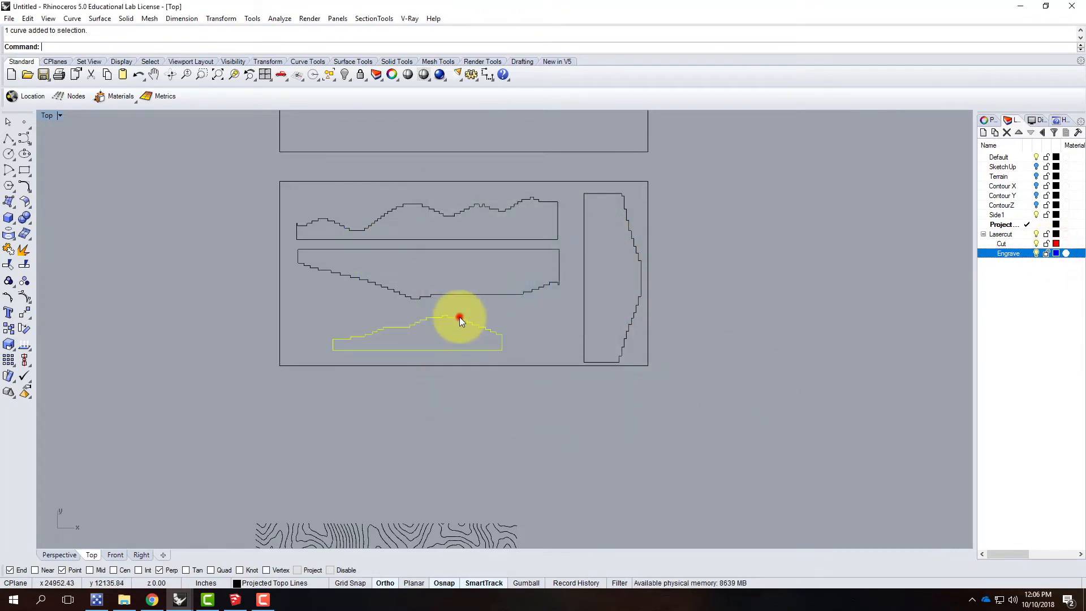
{"action": "left_click", "coordinate": [470, 291]}
{"action": "left_click", "coordinate": [473, 323]}
{"action": "left_click", "coordinate": [480, 293], "text": "shift"}
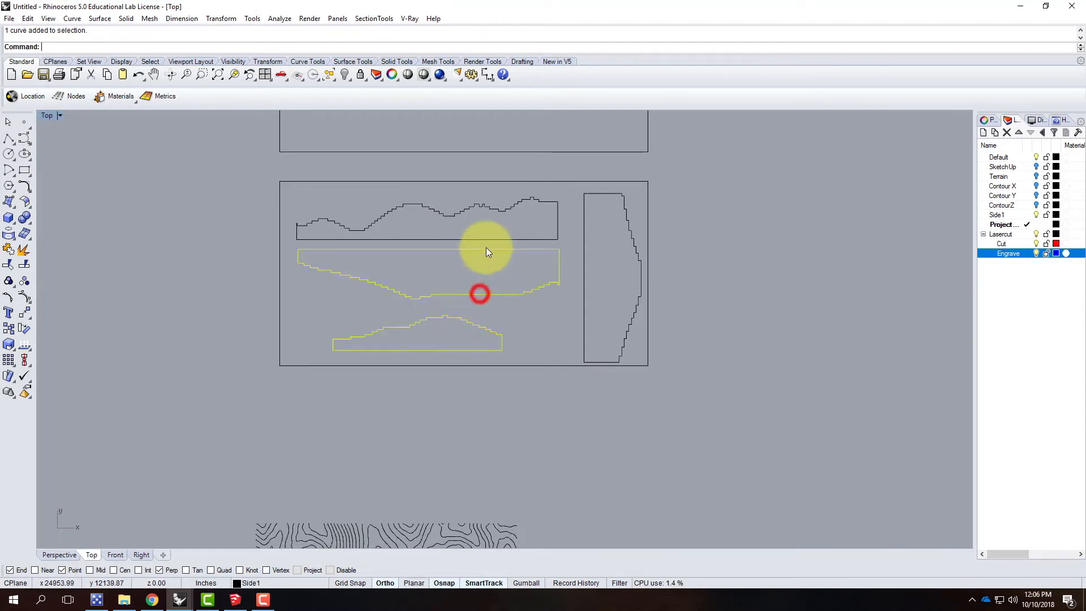
{"action": "left_click", "coordinate": [493, 237], "text": "shift"}
{"action": "left_click", "coordinate": [583, 234], "text": "shift"}
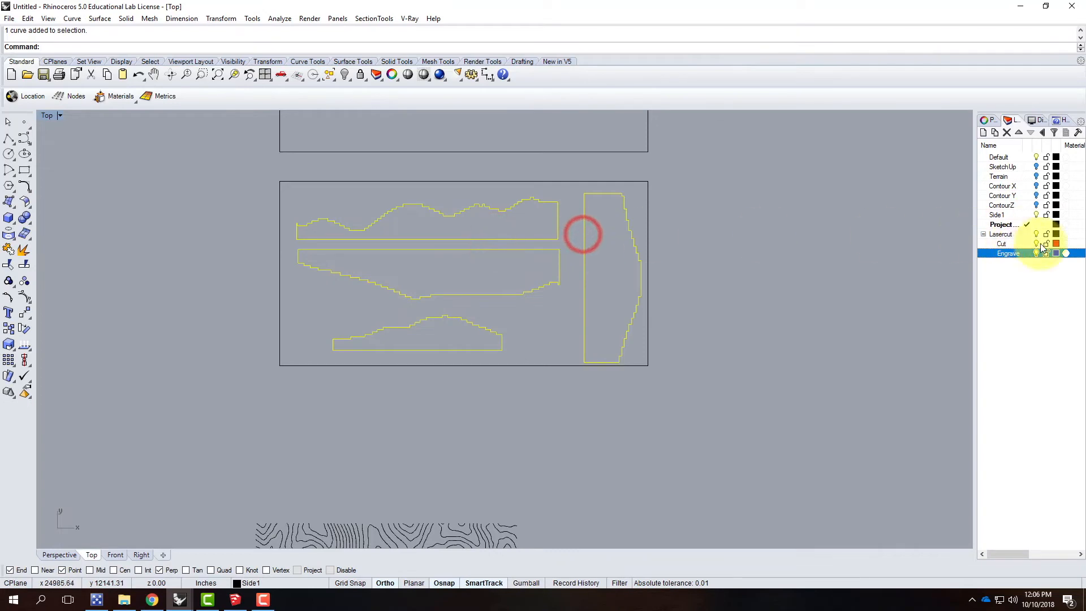
{"action": "left_click", "coordinate": [1008, 244]}
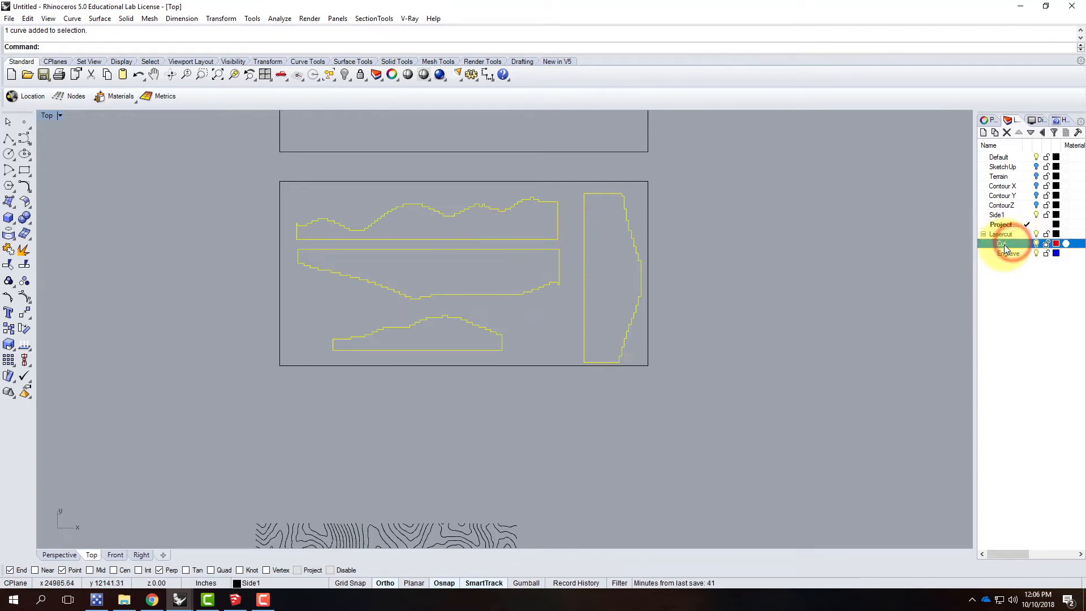
{"action": "right_click", "coordinate": [1005, 243]}
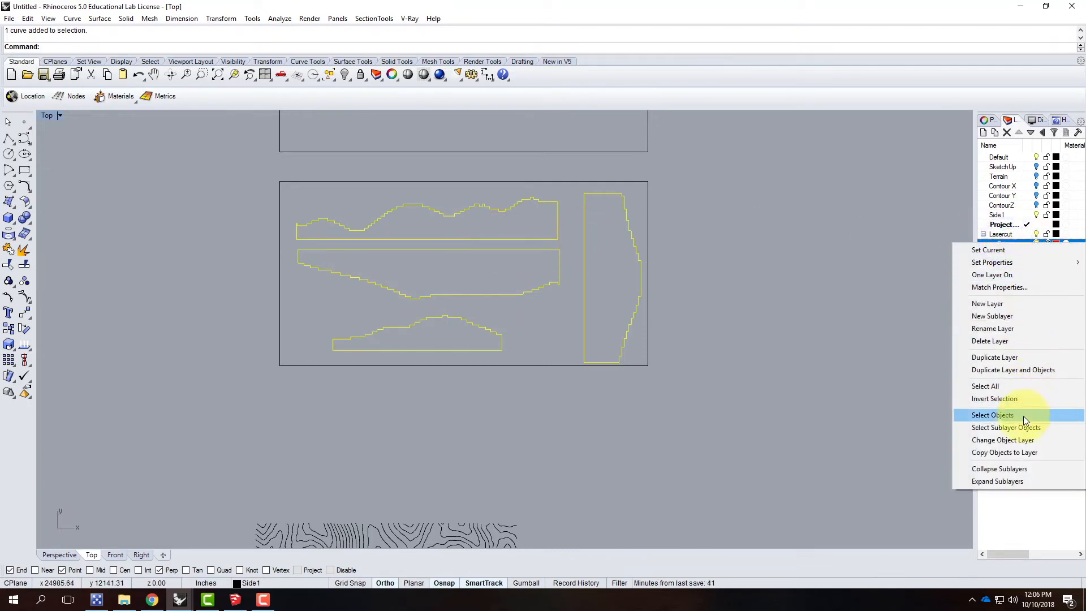
{"action": "left_click", "coordinate": [1025, 440]}
{"action": "left_click", "coordinate": [833, 395]}
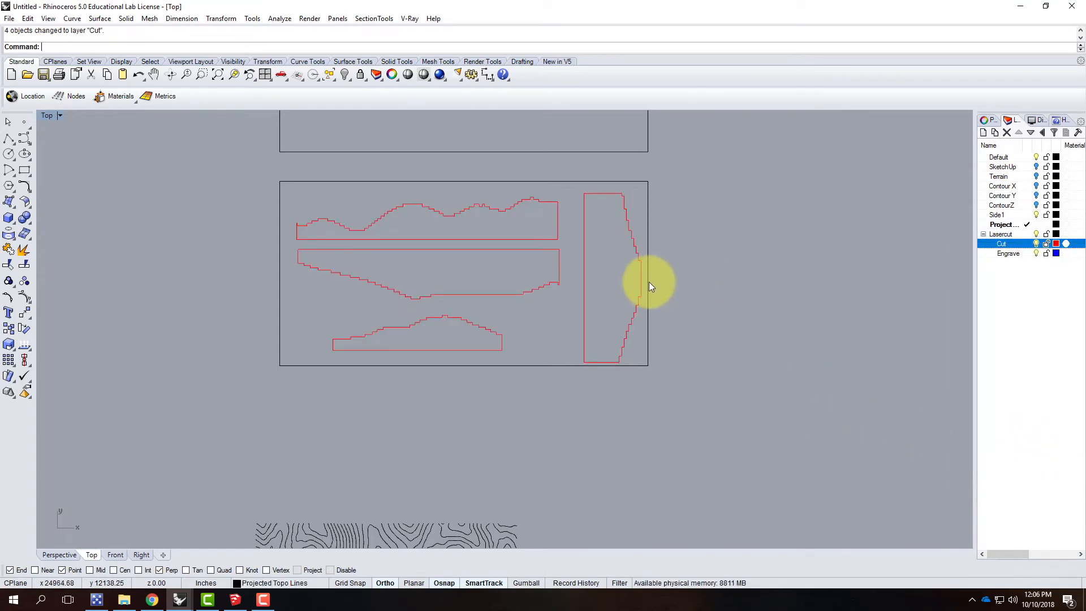
Step: Shift the upright side outline slightly left and up, closer to the two long outlines within its sheet
{"action": "left_click_drag", "start_coordinate": [631, 322], "coordinate": [613, 321]}
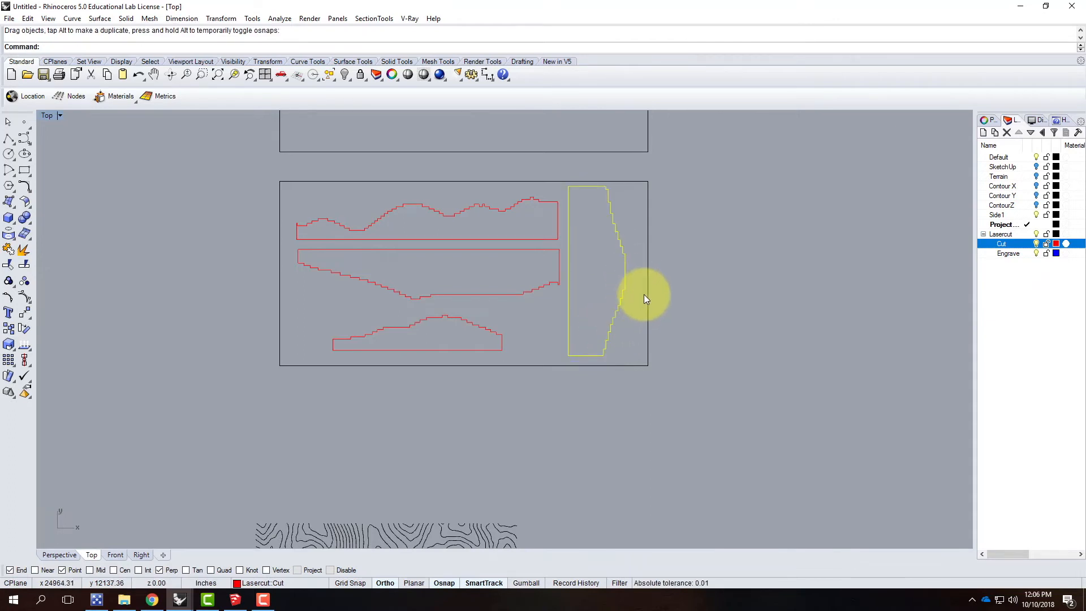
{"action": "scroll", "coordinate": [696, 178], "scroll_direction": "up", "scroll_amount": 2}
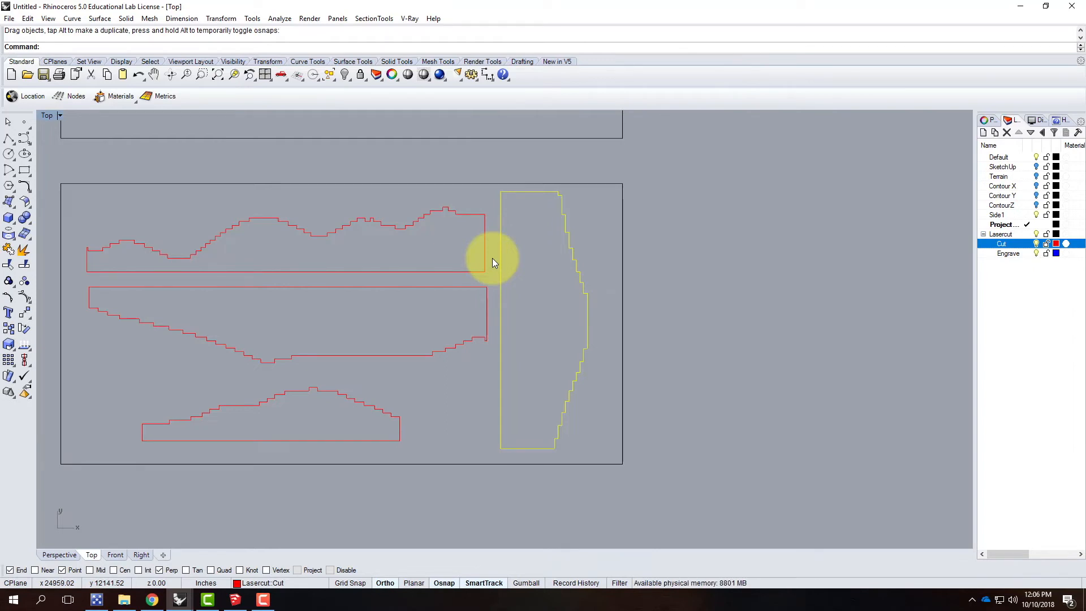
{"action": "left_click", "coordinate": [711, 218]}
Step: Move all the projected contours straight up from below the sheets to the height of the middle sheet rectangle
{"action": "scroll", "coordinate": [679, 195], "scroll_direction": "down", "scroll_amount": 5}
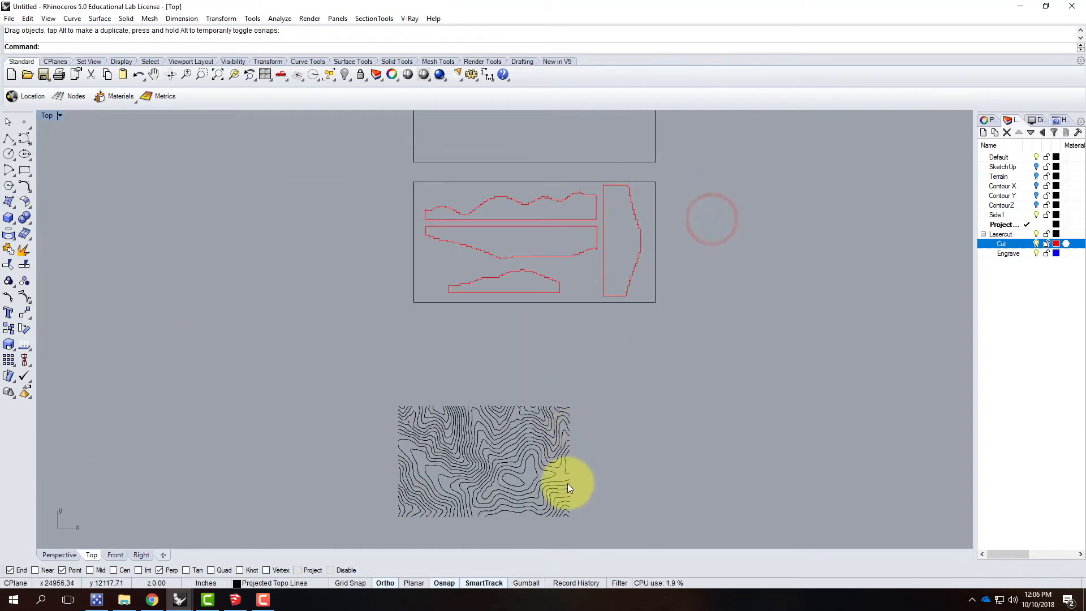
{"action": "scroll", "coordinate": [568, 483], "scroll_direction": "up", "scroll_amount": 3}
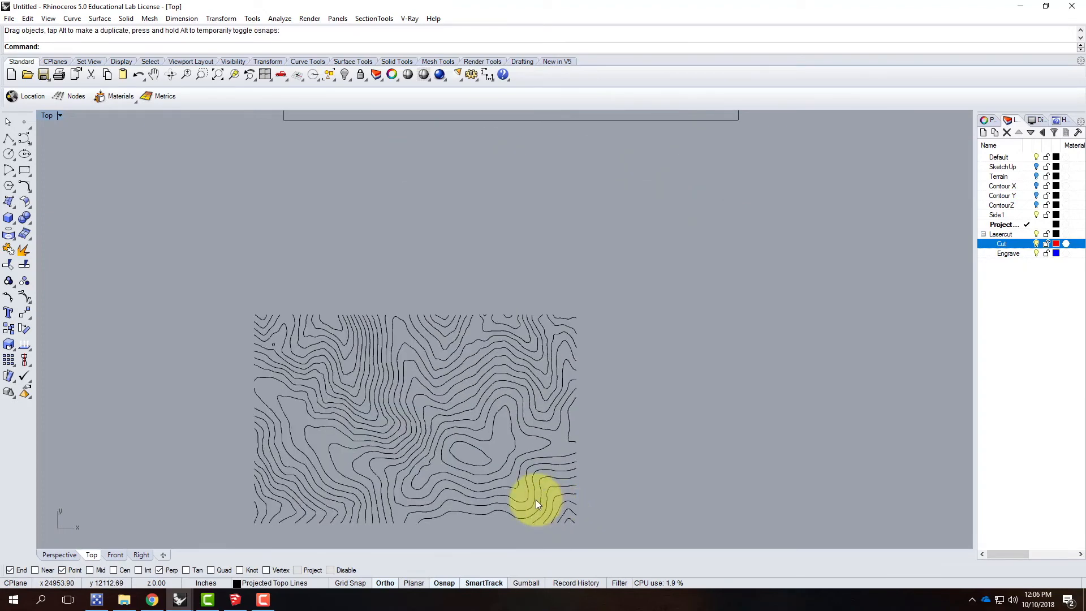
{"action": "scroll", "coordinate": [381, 265], "scroll_direction": "down", "scroll_amount": 2}
{"action": "left_click_drag", "start_coordinate": [234, 275], "coordinate": [635, 508]}
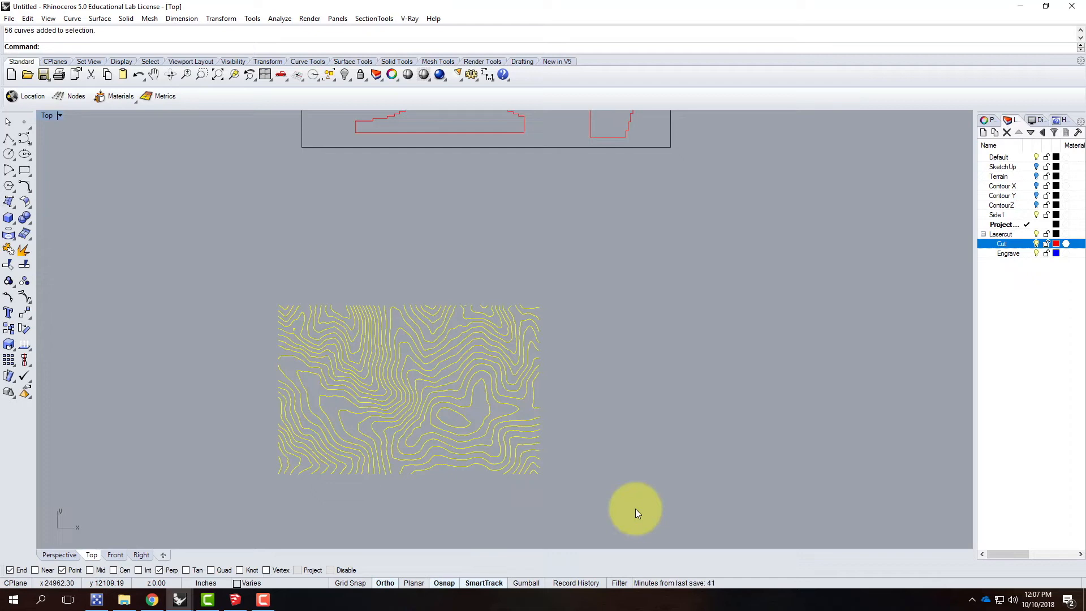
{"action": "left_click", "coordinate": [594, 407]}
{"action": "left_click_drag", "start_coordinate": [264, 291], "coordinate": [575, 491]}
{"action": "key", "text": "Return"}
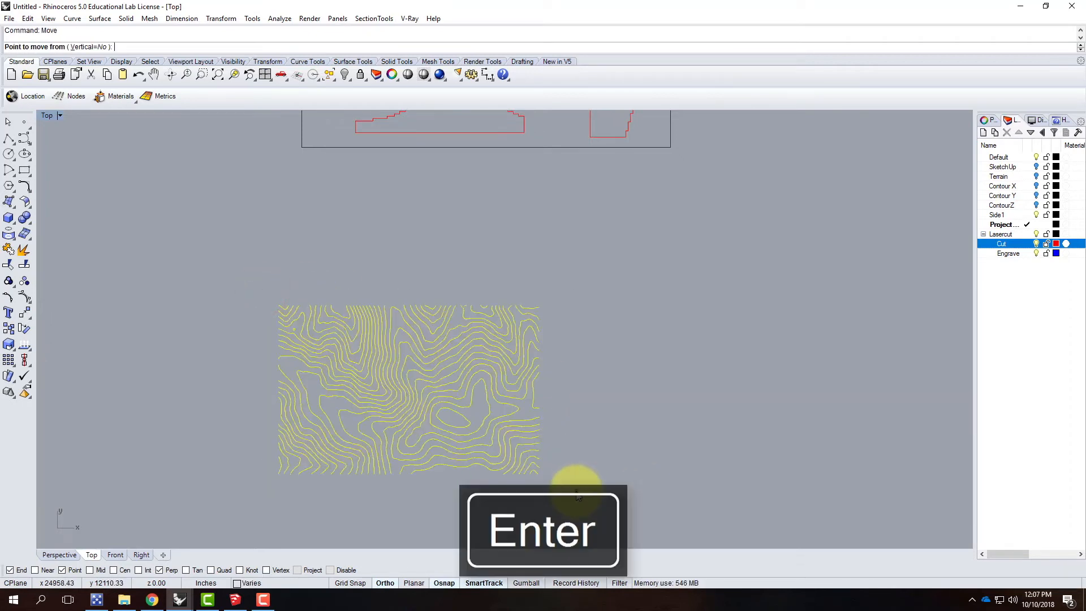
{"action": "left_click", "coordinate": [577, 496]}
{"action": "scroll", "coordinate": [577, 497], "scroll_direction": "down", "scroll_amount": 4}
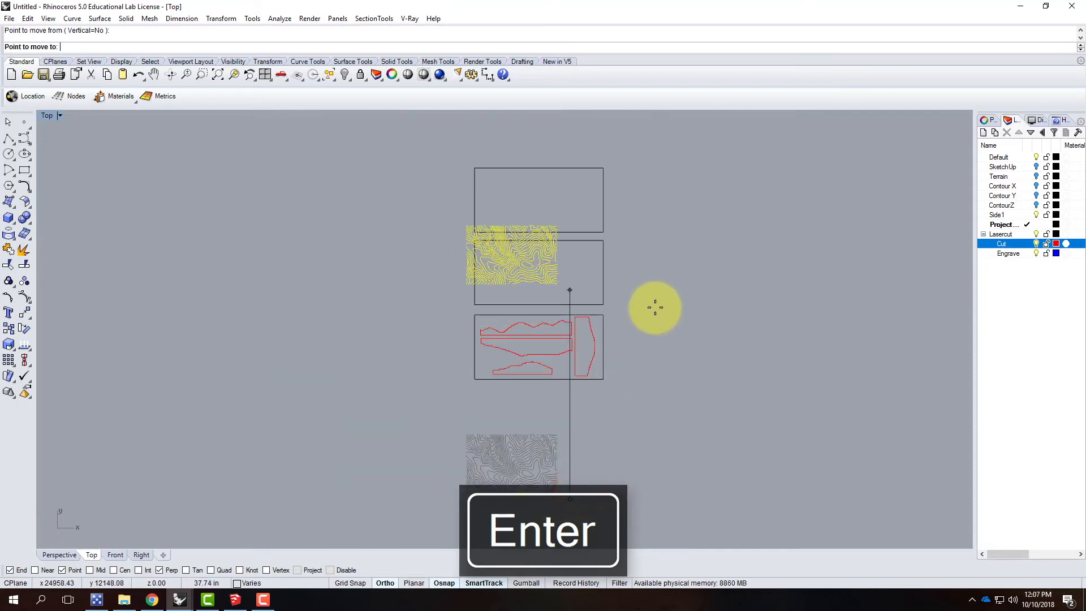
{"action": "left_click", "coordinate": [655, 307]}
Step: Shift the projected contours horizontally to the right so they lie fully inside the middle sheet rectangle
{"action": "scroll", "coordinate": [622, 275], "scroll_direction": "up", "scroll_amount": 4}
{"action": "right_click", "coordinate": [618, 332]}
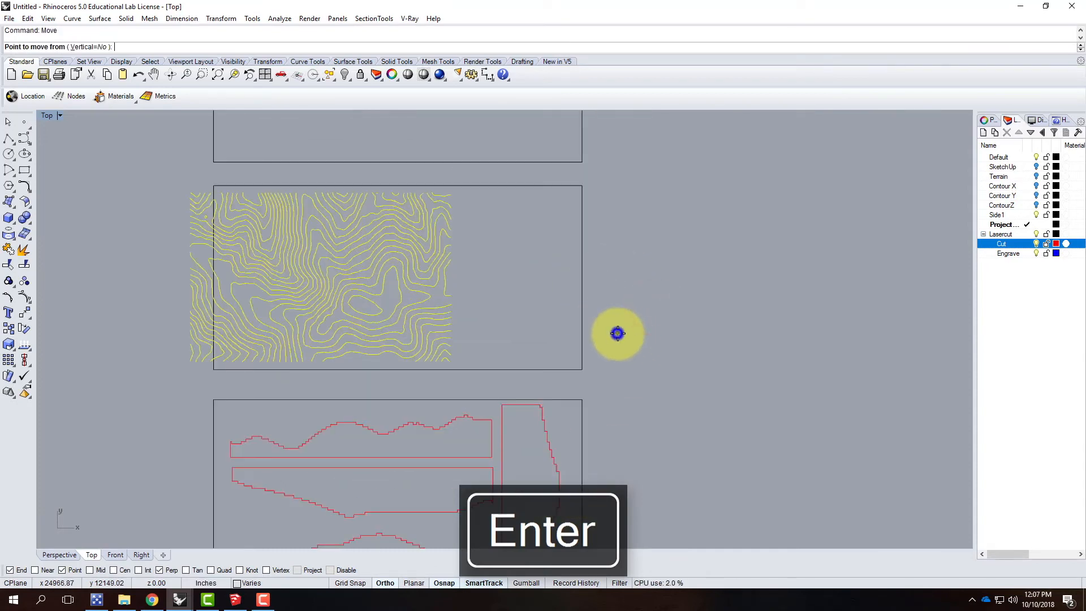
{"action": "left_click", "coordinate": [631, 341]}
{"action": "left_click", "coordinate": [665, 342]}
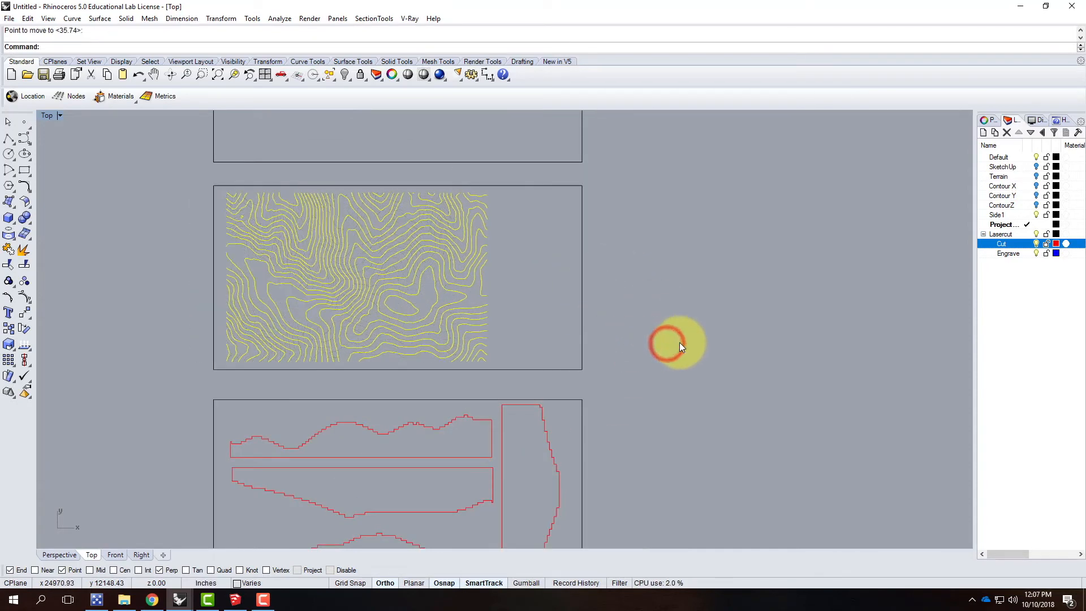
{"action": "key", "text": "Escape"}
Step: Select every second contour in the middle sheet, starting at the lower-left corner of the terrain and working inward
{"action": "scroll", "coordinate": [310, 264], "scroll_direction": "up", "scroll_amount": 2}
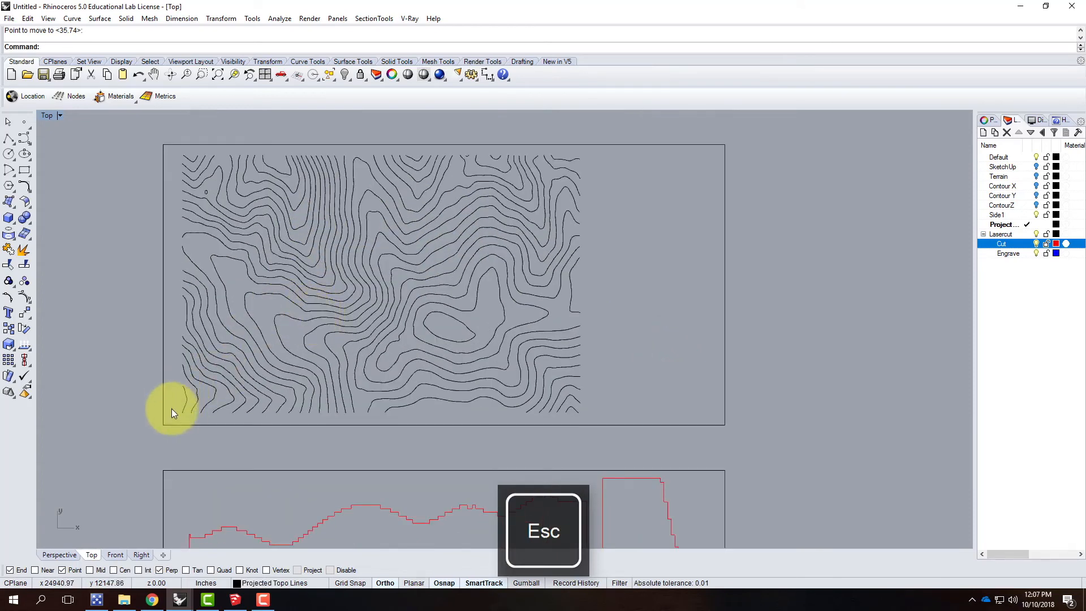
{"action": "left_click", "coordinate": [186, 401]}
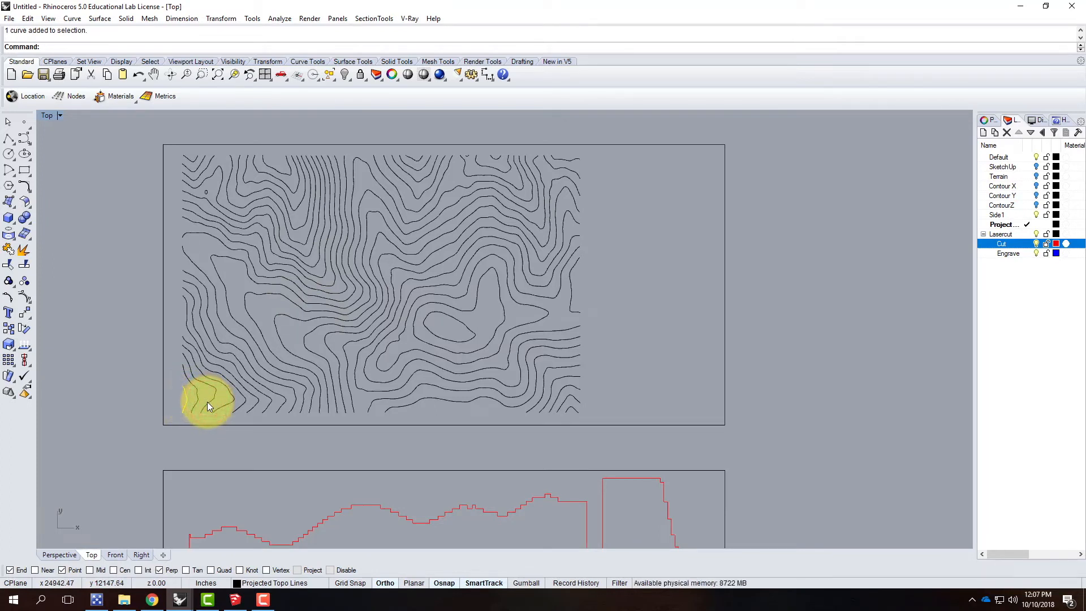
{"action": "left_click", "coordinate": [207, 401]}
{"action": "left_click", "coordinate": [211, 370]}
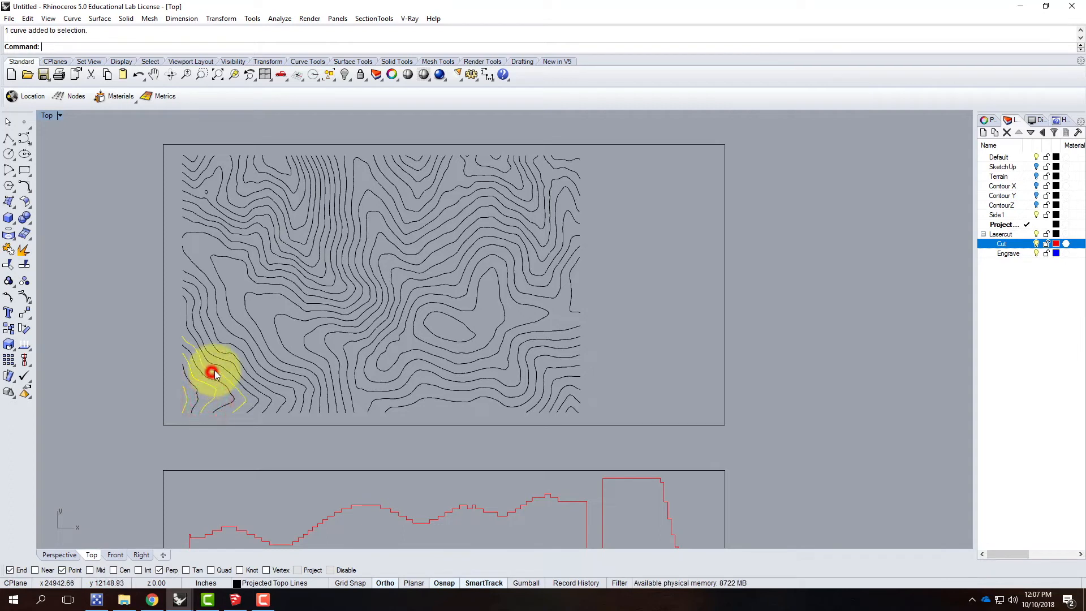
{"action": "left_click", "coordinate": [218, 355]}
{"action": "left_click", "coordinate": [223, 341]}
{"action": "left_click", "coordinate": [236, 323]}
Step: Add every second contour across the terrain's centre to the selection, up to the closed peak contour
{"action": "left_click", "coordinate": [279, 332]}
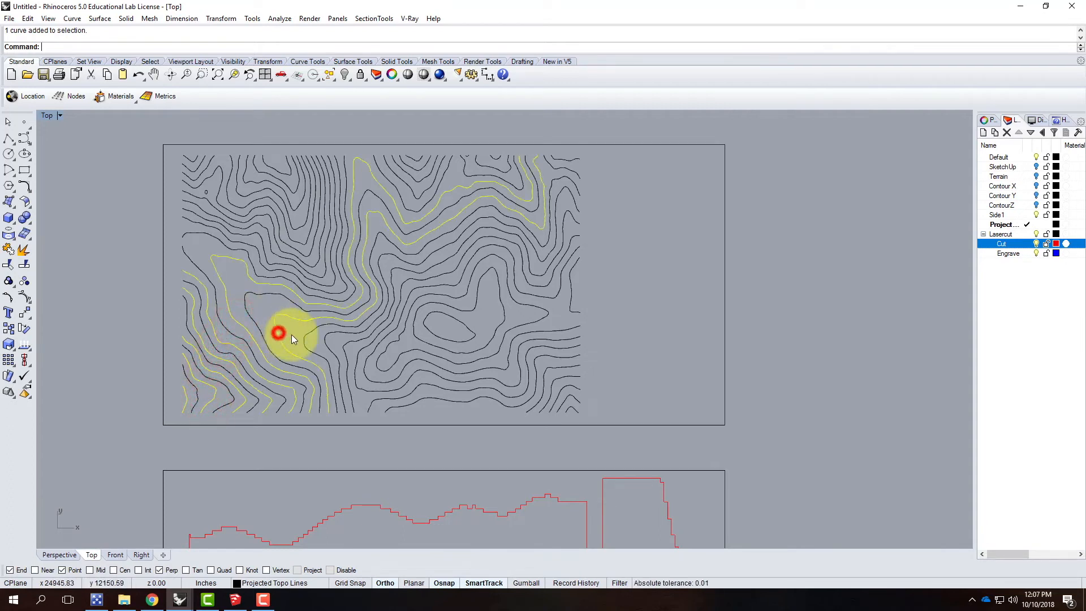
{"action": "left_click", "coordinate": [323, 342]}
{"action": "left_click", "coordinate": [358, 358]}
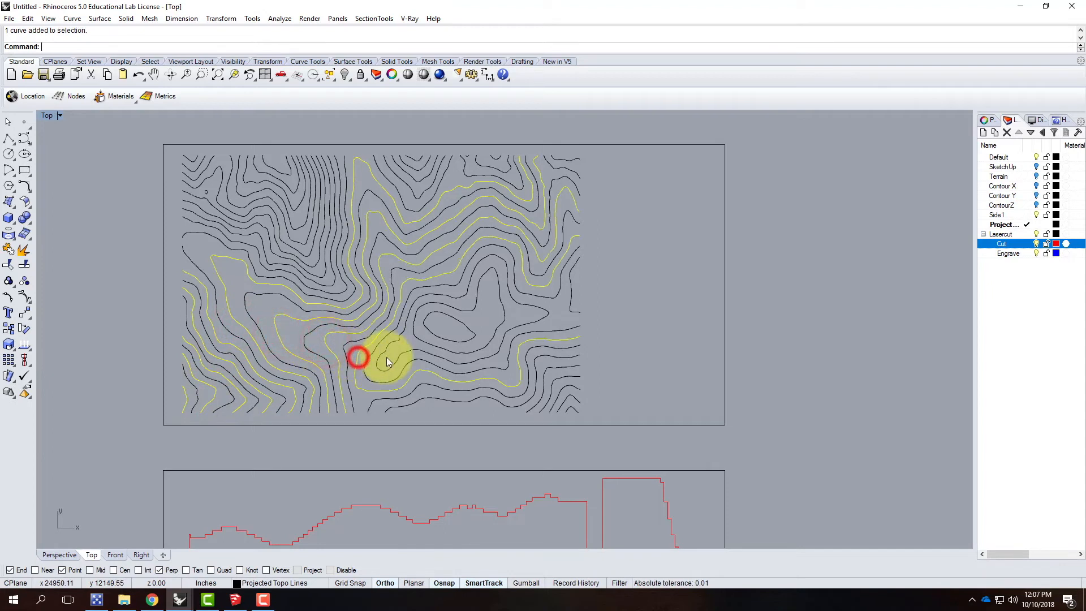
{"action": "left_click", "coordinate": [383, 352]}
{"action": "left_click", "coordinate": [430, 328]}
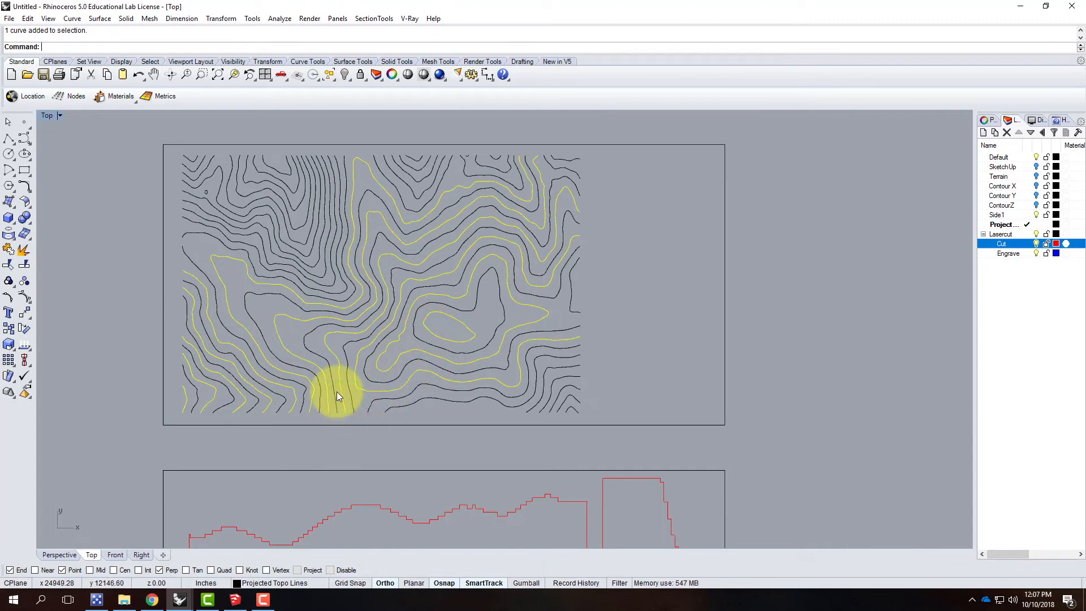
Step: Extend the alternating contour selection along the terrain's lower edge to its lower-right corner
{"action": "left_click", "coordinate": [412, 405]}
{"action": "left_click", "coordinate": [550, 399]}
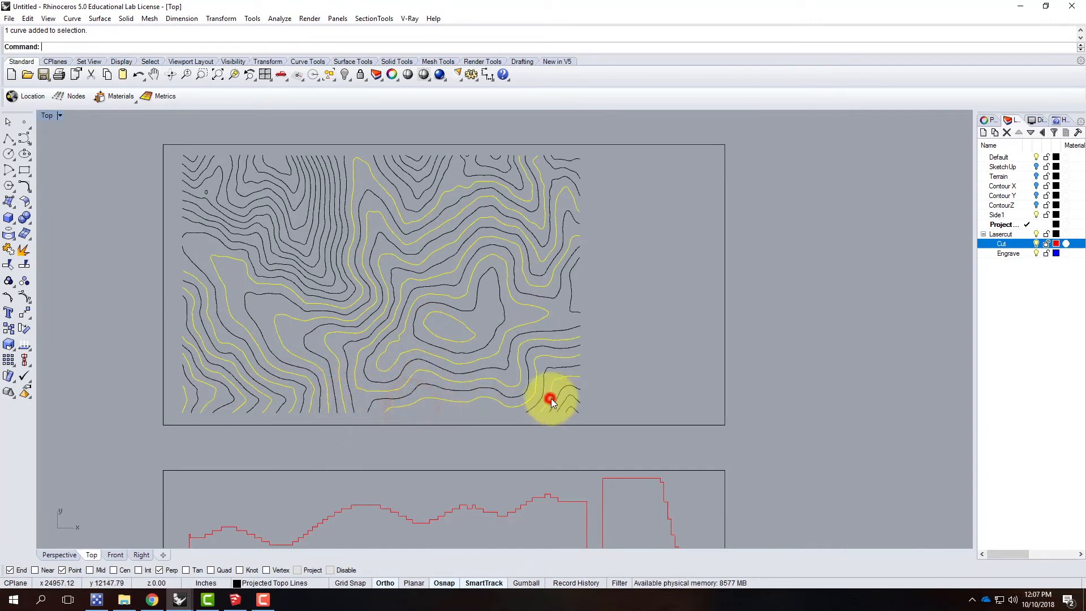
{"action": "left_click", "coordinate": [567, 401]}
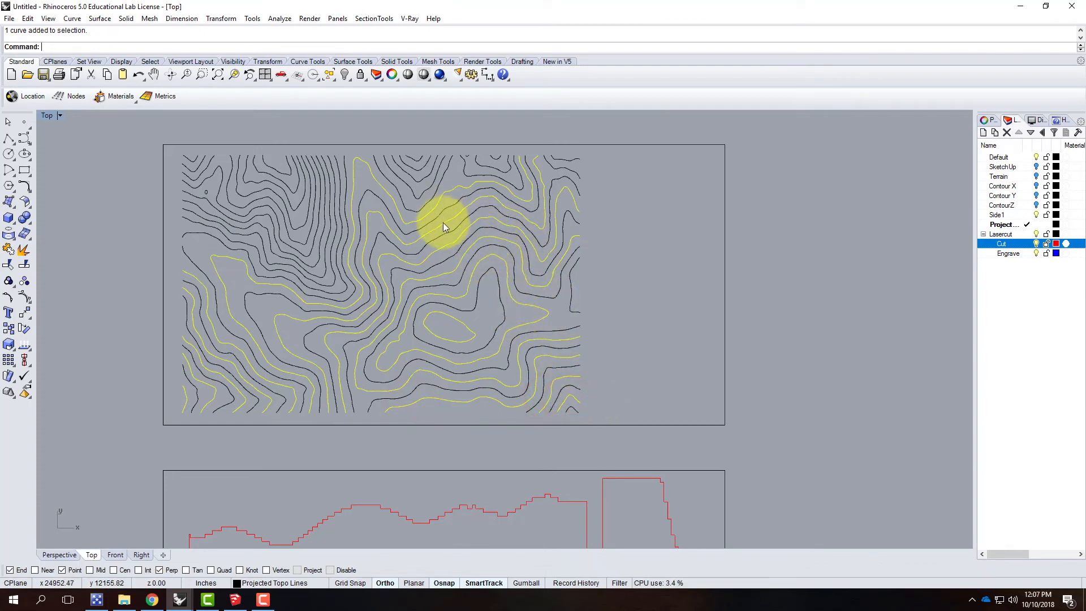
Step: Add every second contour in the terrain's upper-left area to the selection, up to the corner
{"action": "left_click", "coordinate": [276, 270]}
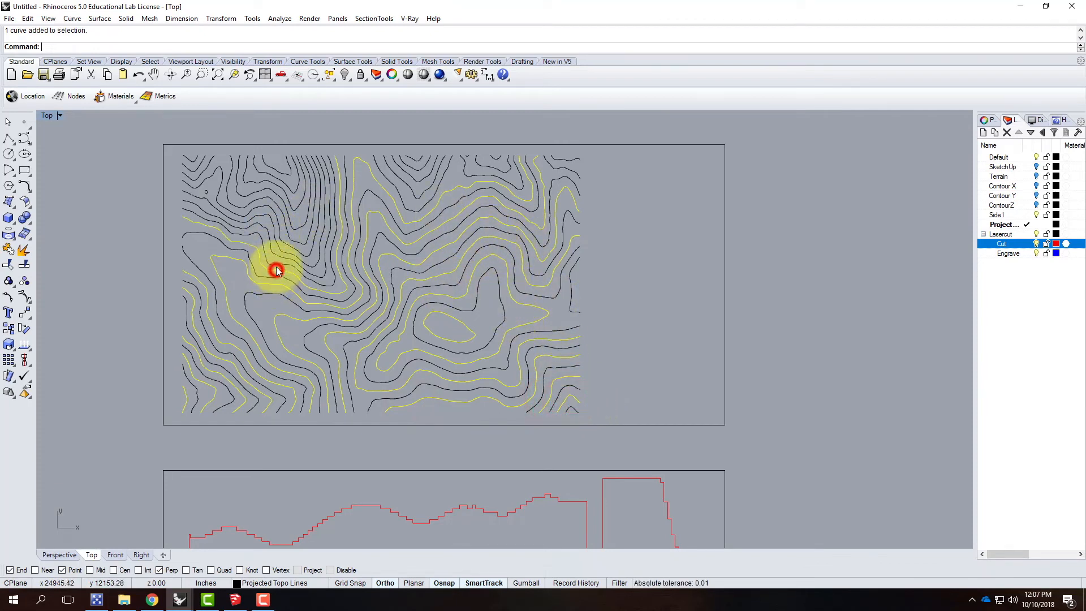
{"action": "left_click", "coordinate": [277, 255]}
{"action": "left_click", "coordinate": [284, 240]}
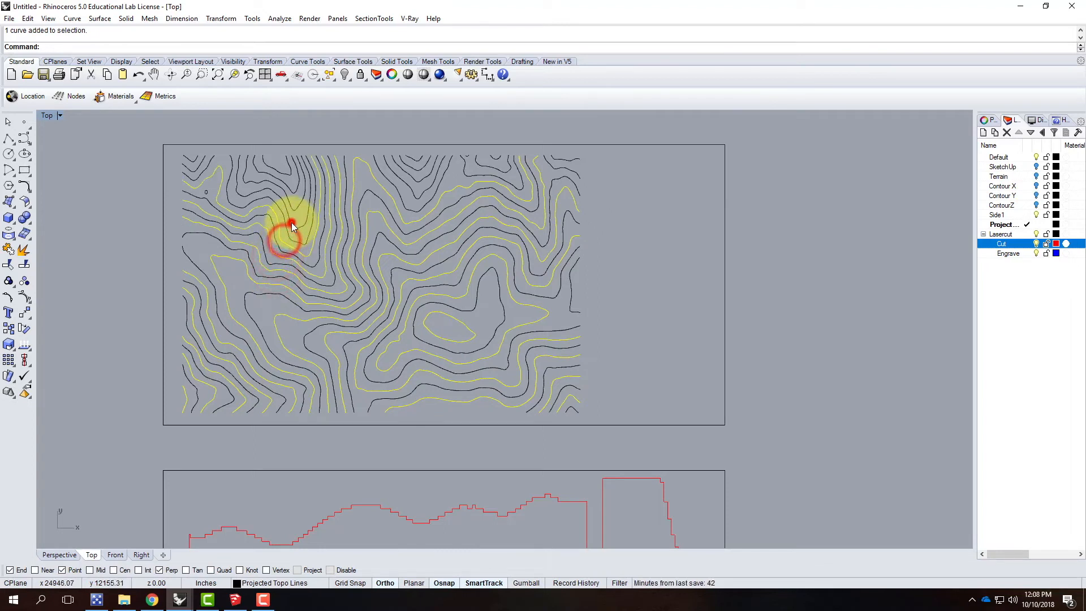
{"action": "left_click", "coordinate": [291, 223]}
{"action": "left_click", "coordinate": [296, 190]}
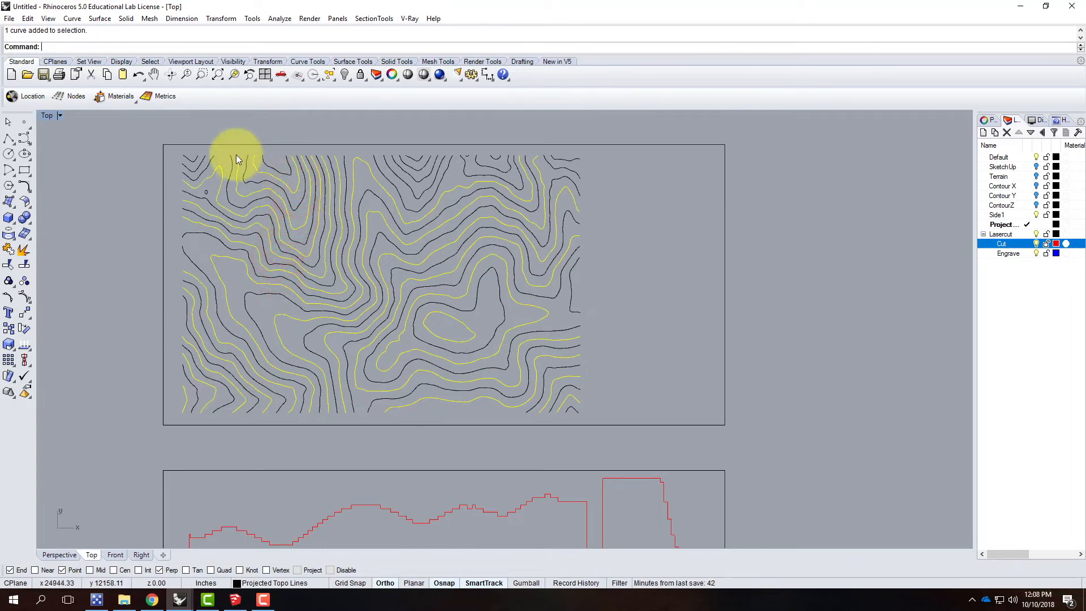
{"action": "left_click", "coordinate": [196, 163]}
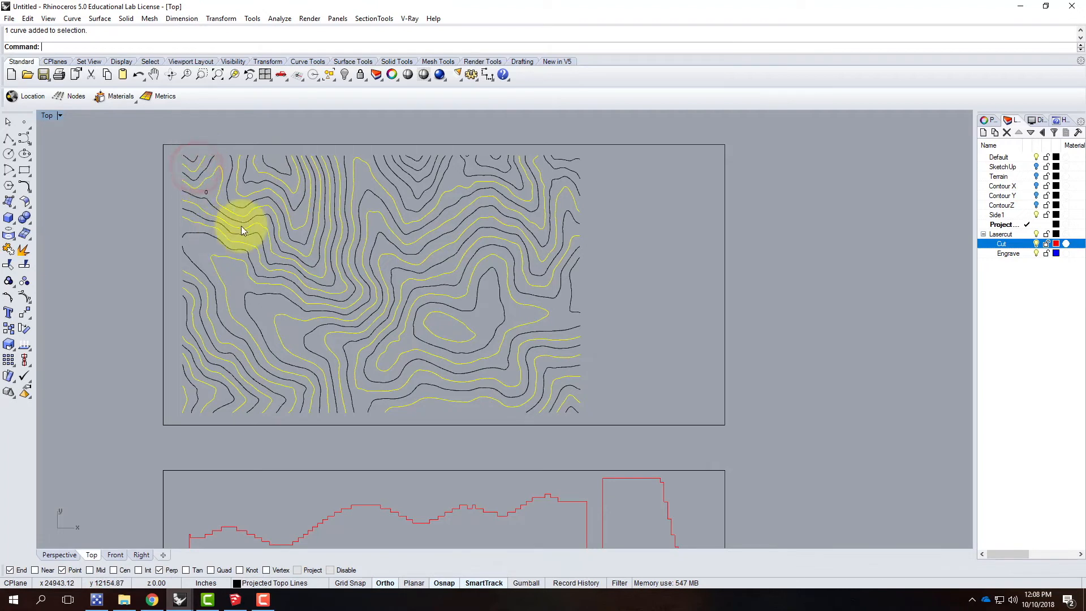
Step: Add the alternate contours along the terrain's upper edge, from the middle valley to the upper-right corner
{"action": "left_click", "coordinate": [405, 182]}
{"action": "left_click", "coordinate": [407, 165]}
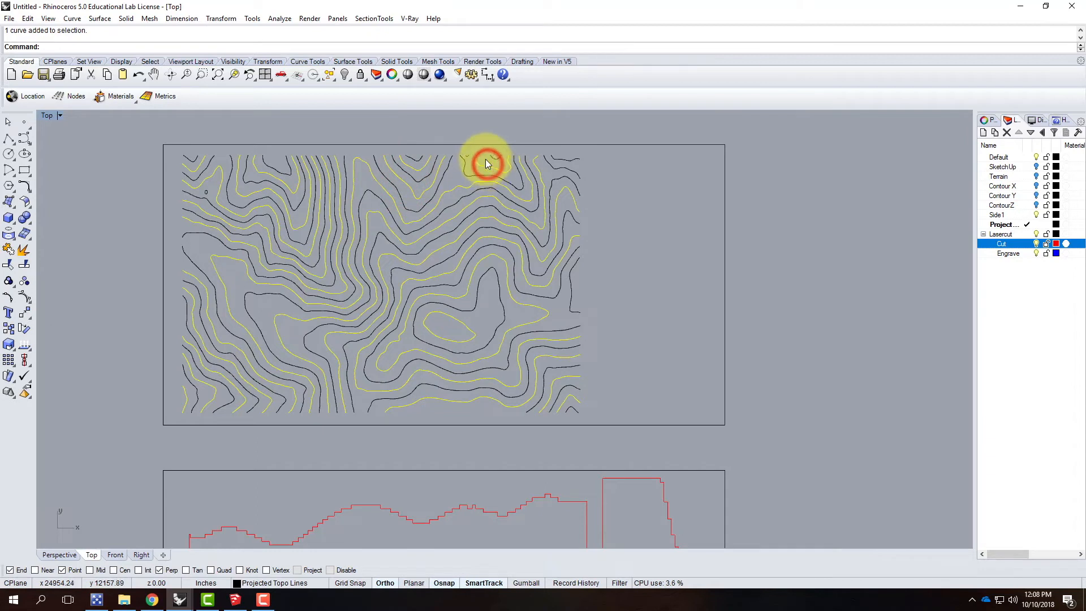
{"action": "left_click", "coordinate": [570, 160]}
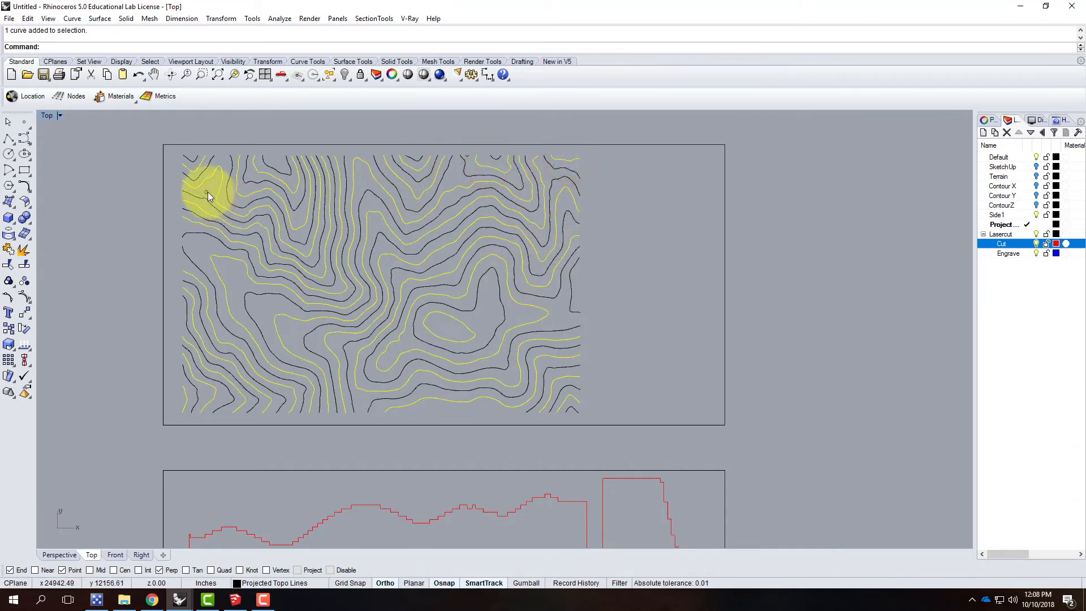
{"action": "scroll", "coordinate": [208, 191], "scroll_direction": "up", "scroll_amount": 5}
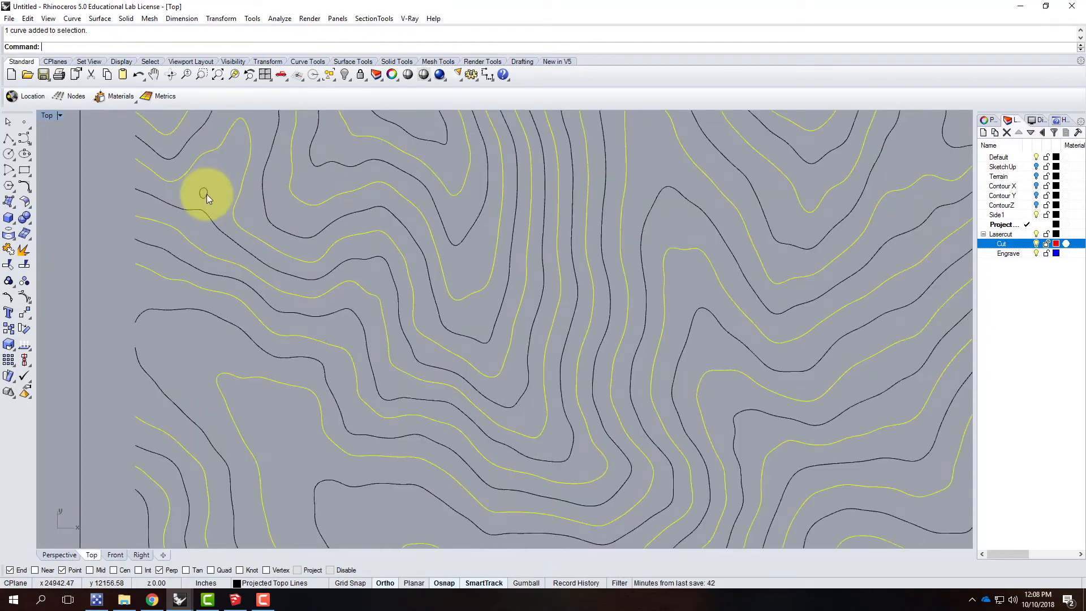
{"action": "key", "text": "space"}
{"action": "left_click", "coordinate": [600, 213]}
{"action": "key", "text": "Escape"}
{"action": "key", "text": "space"}
{"action": "key", "text": "Escape"}
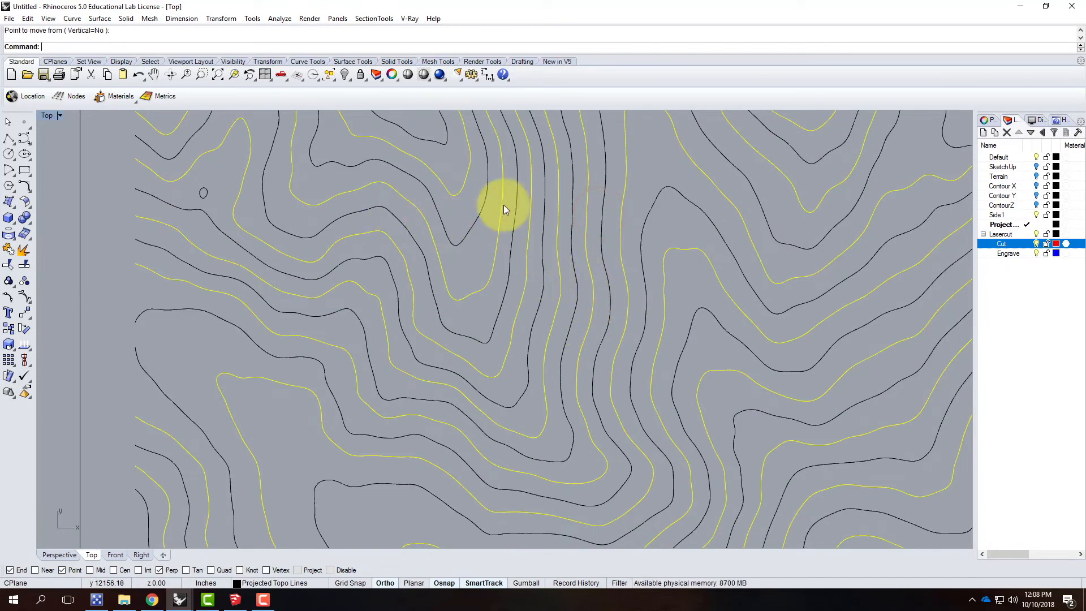
Step: Check the alternation along the terrain's upper edge; at the upper-right corner, add the skipped contour and deselect the short one above it
{"action": "scroll", "coordinate": [297, 322], "scroll_direction": "down", "scroll_amount": 4}
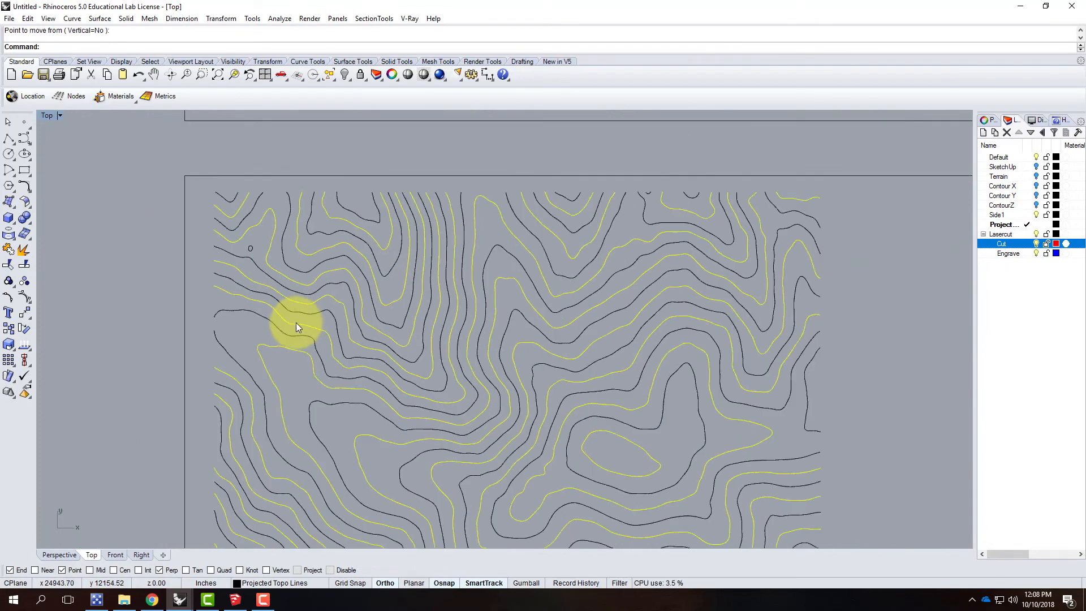
{"action": "scroll", "coordinate": [368, 249], "scroll_direction": "up", "scroll_amount": 6}
{"action": "scroll", "coordinate": [202, 298], "scroll_direction": "down", "scroll_amount": 4}
{"action": "scroll", "coordinate": [491, 270], "scroll_direction": "up", "scroll_amount": 6}
{"action": "scroll", "coordinate": [681, 242], "scroll_direction": "up", "scroll_amount": 2}
{"action": "scroll", "coordinate": [594, 257], "scroll_direction": "down", "scroll_amount": 4}
{"action": "scroll", "coordinate": [601, 275], "scroll_direction": "up", "scroll_amount": 2}
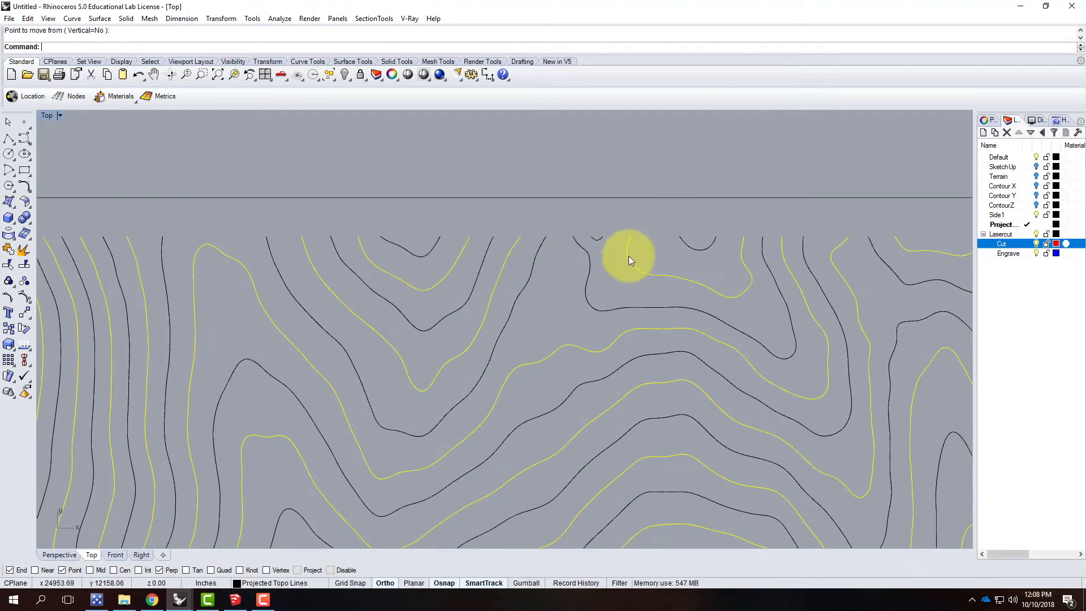
{"action": "scroll", "coordinate": [585, 219], "scroll_direction": "down", "scroll_amount": 2}
{"action": "scroll", "coordinate": [799, 283], "scroll_direction": "down", "scroll_amount": 1}
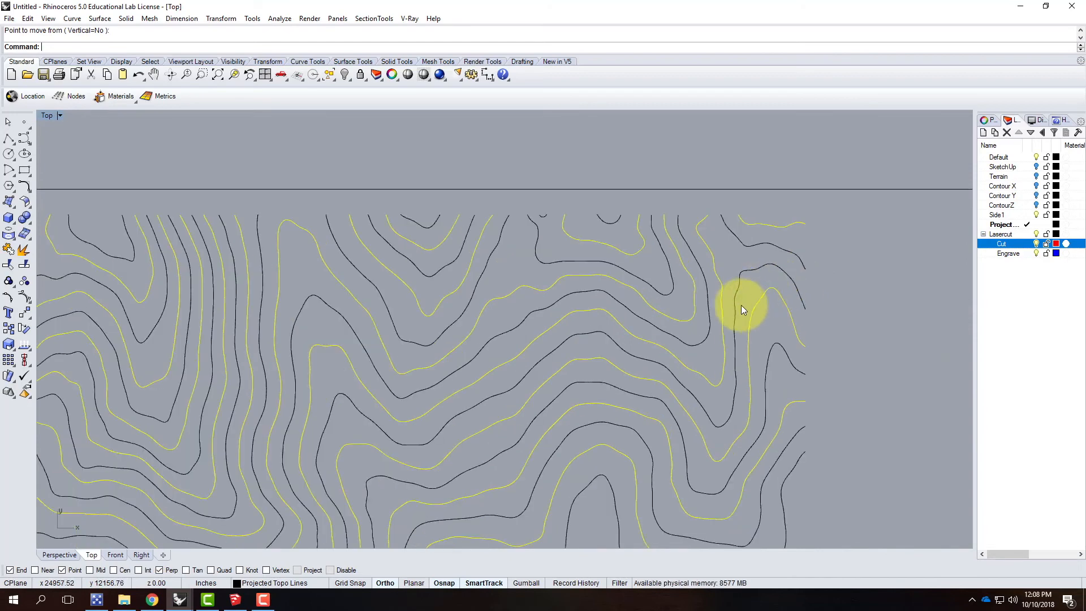
{"action": "left_click", "coordinate": [737, 236], "text": "shift"}
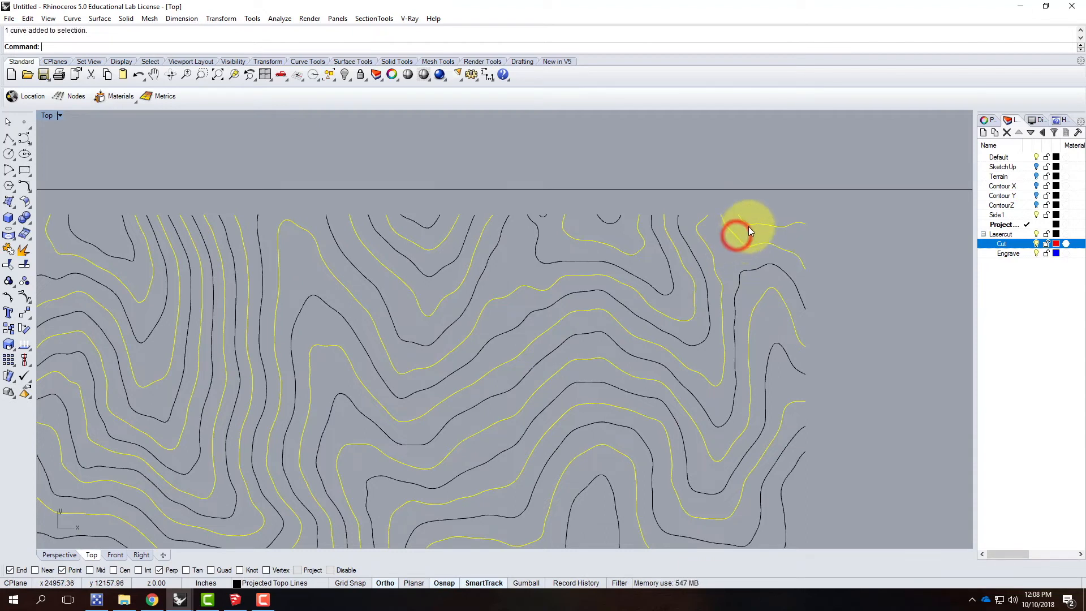
{"action": "left_click", "coordinate": [749, 224], "text": "ctrl"}
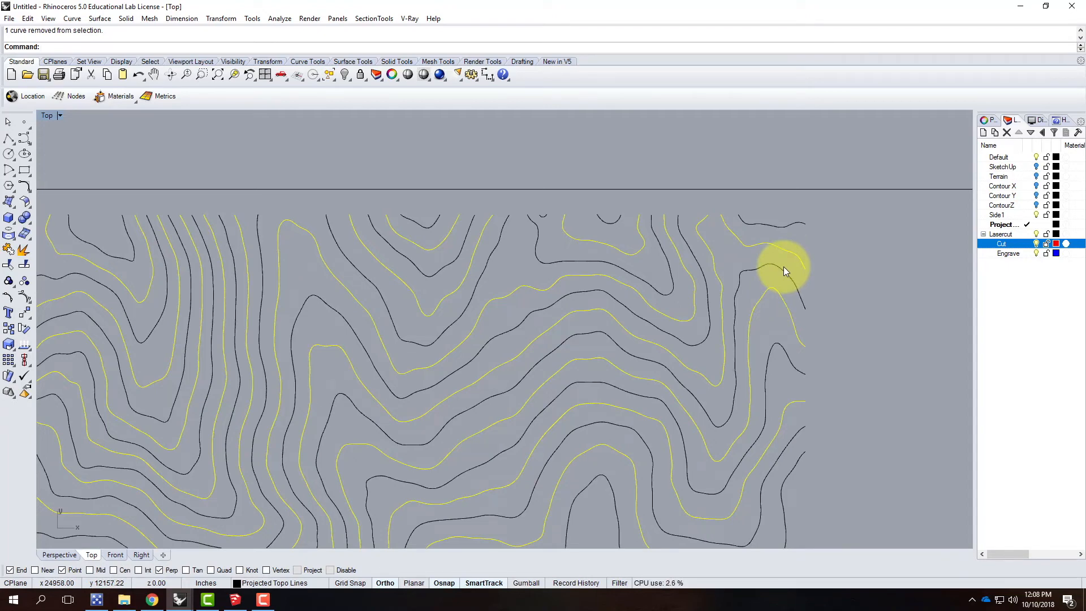
{"action": "scroll", "coordinate": [560, 214], "scroll_direction": "down", "scroll_amount": 5}
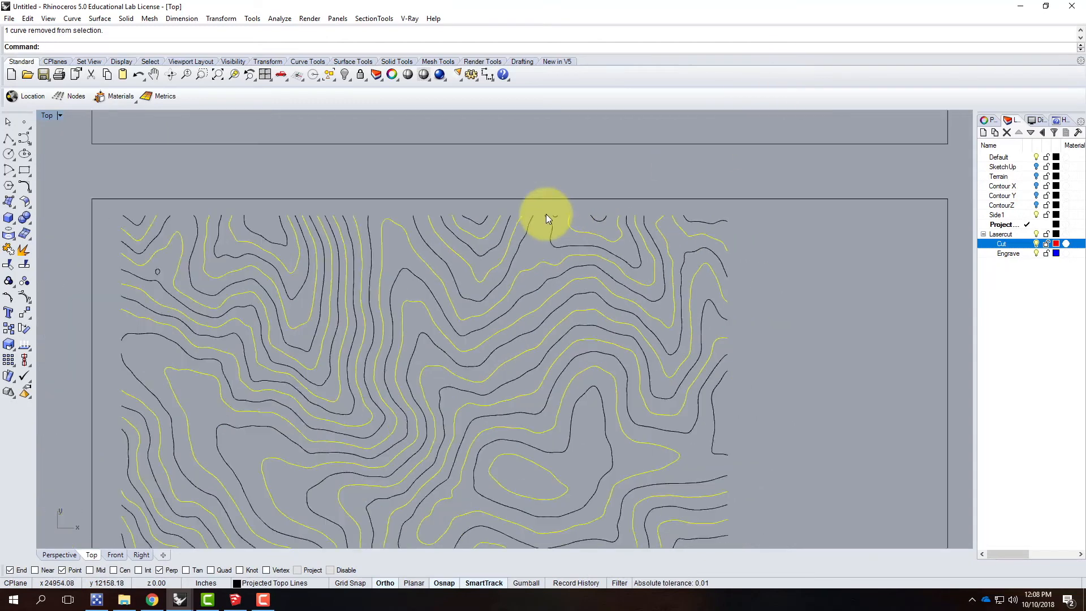
{"action": "scroll", "coordinate": [560, 197], "scroll_direction": "down", "scroll_amount": 4}
{"action": "scroll", "coordinate": [594, 353], "scroll_direction": "up", "scroll_amount": 3}
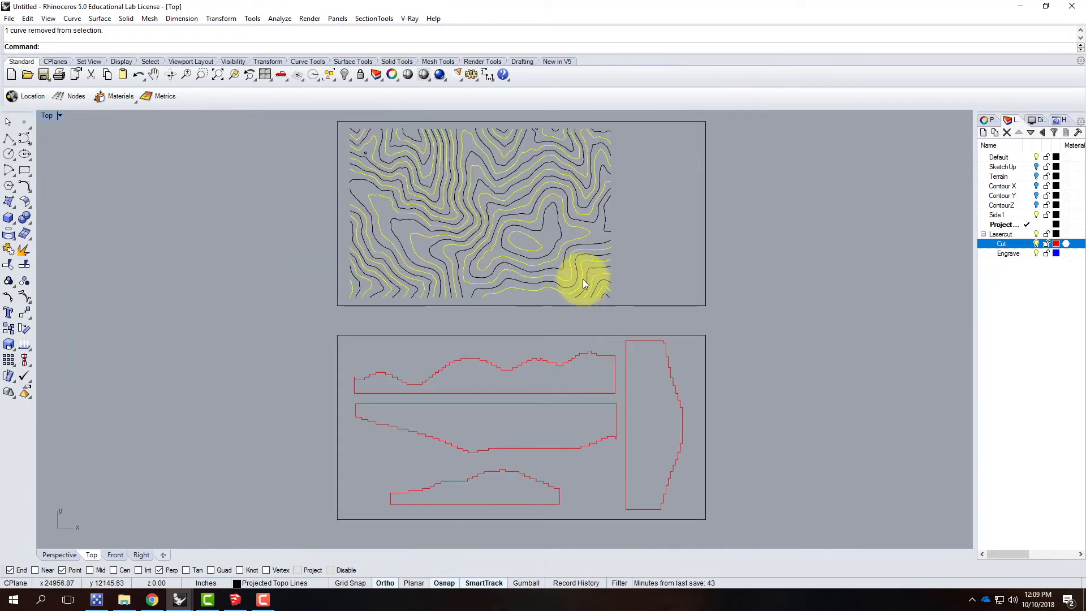
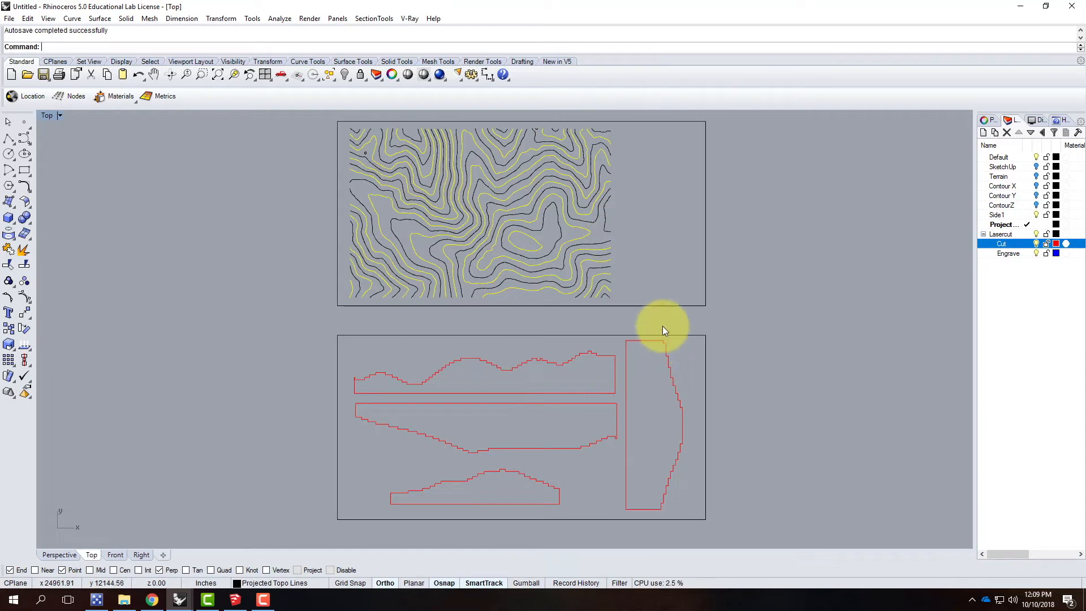
Step: Add the short contour at the terrain's right edge to the selection and move all selected contours to the Cut layer
{"action": "left_click", "coordinate": [607, 225]}
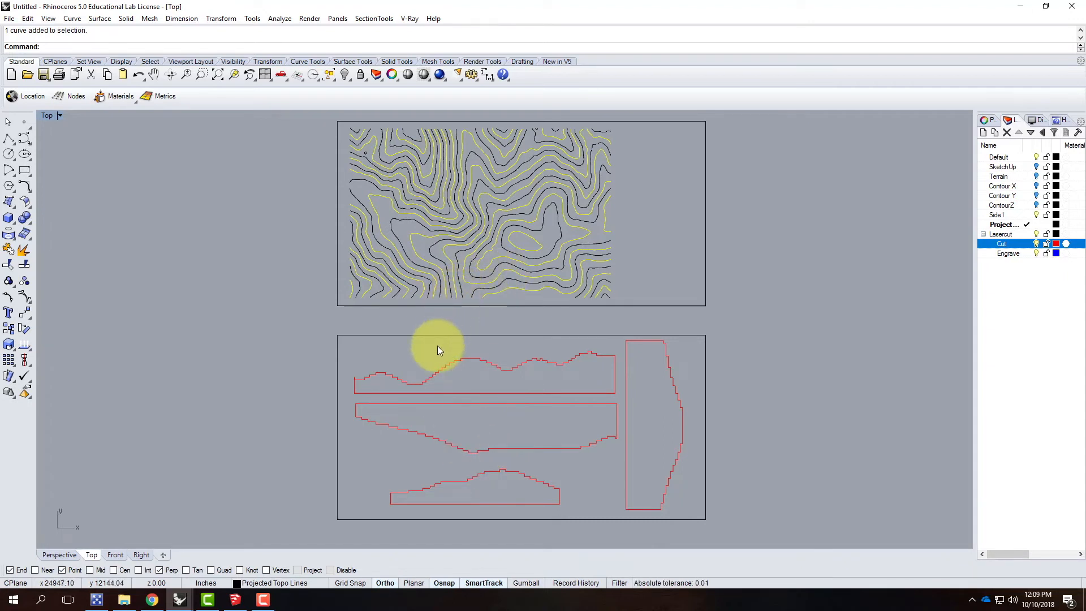
{"action": "scroll", "coordinate": [443, 155], "scroll_direction": "down", "scroll_amount": 3}
{"action": "scroll", "coordinate": [490, 209], "scroll_direction": "up", "scroll_amount": 6}
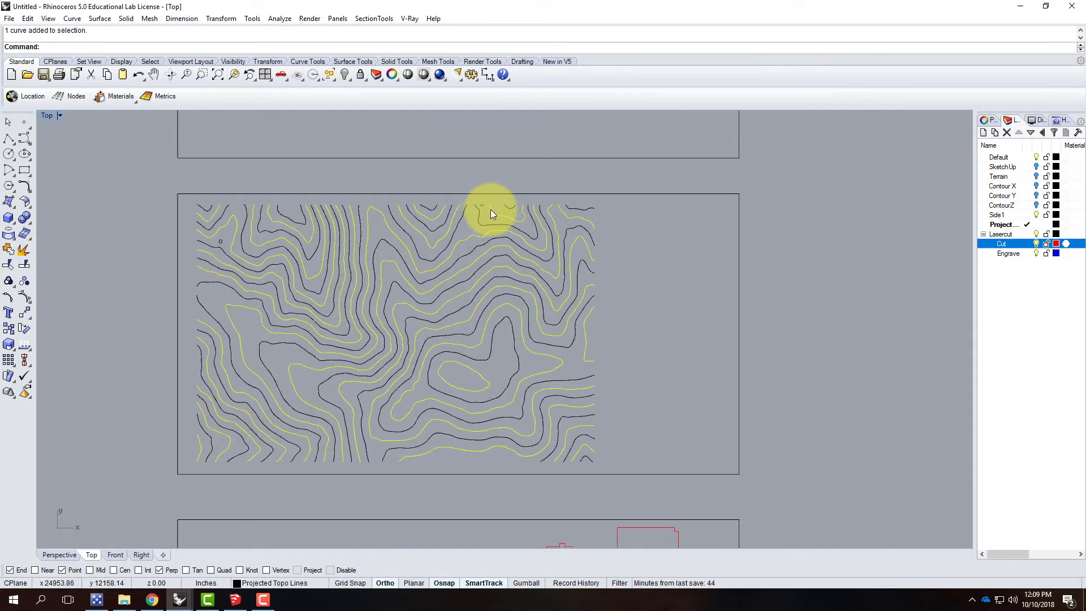
{"action": "right_click", "coordinate": [1014, 247]}
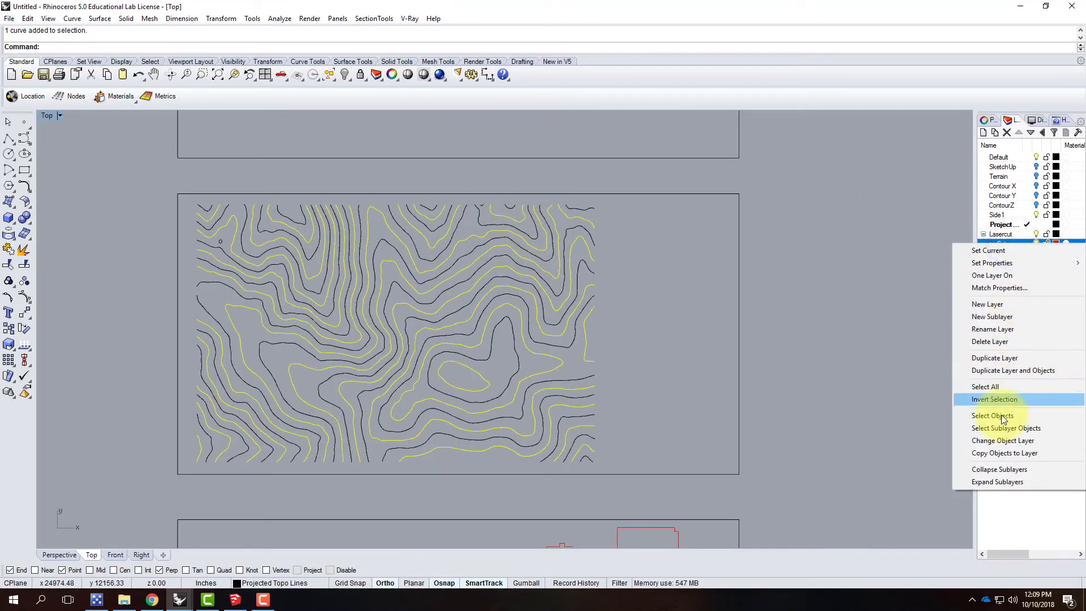
{"action": "left_click", "coordinate": [1002, 441]}
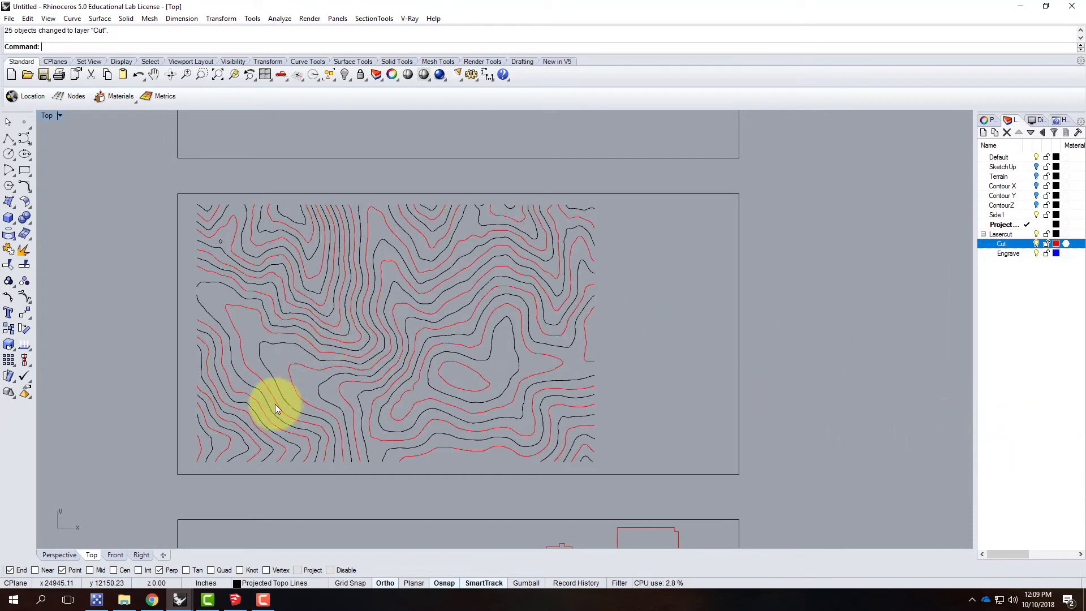
Step: Select the remaining black contours from the terrain's lower-left corner inward to the middle of the lower edge, undoing the accidental drag
{"action": "left_click", "coordinate": [211, 444]}
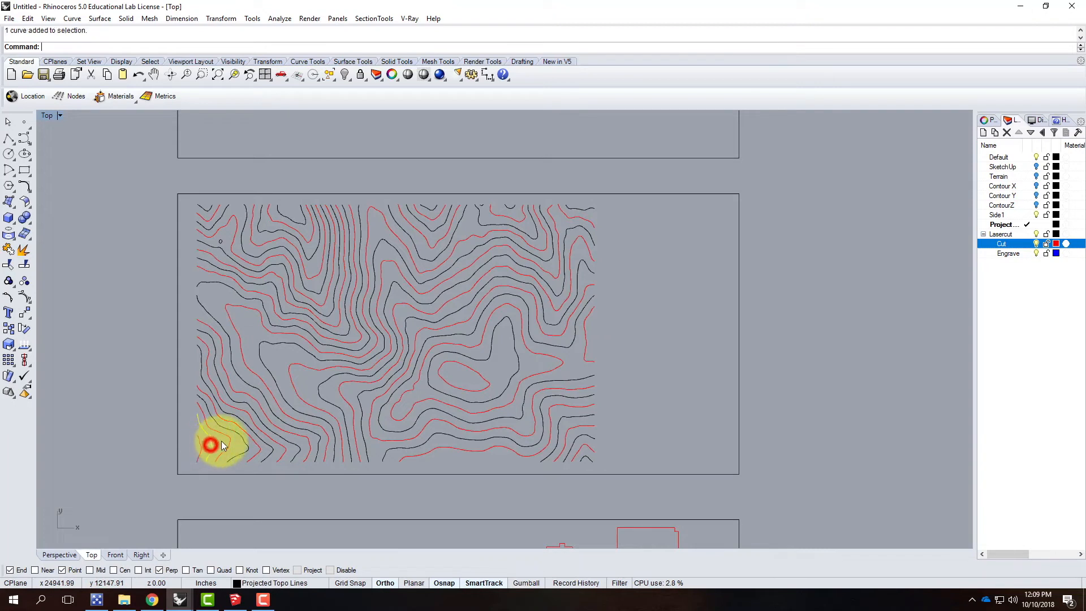
{"action": "left_click", "coordinate": [238, 436]}
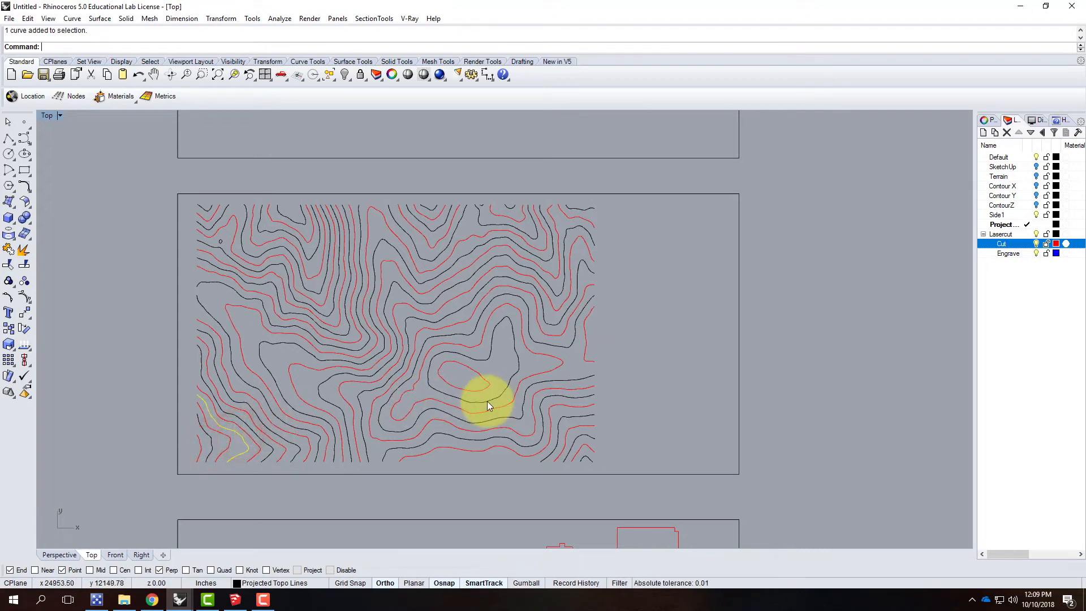
{"action": "left_click", "coordinate": [209, 441]}
{"action": "left_click", "coordinate": [236, 433], "text": "shift"}
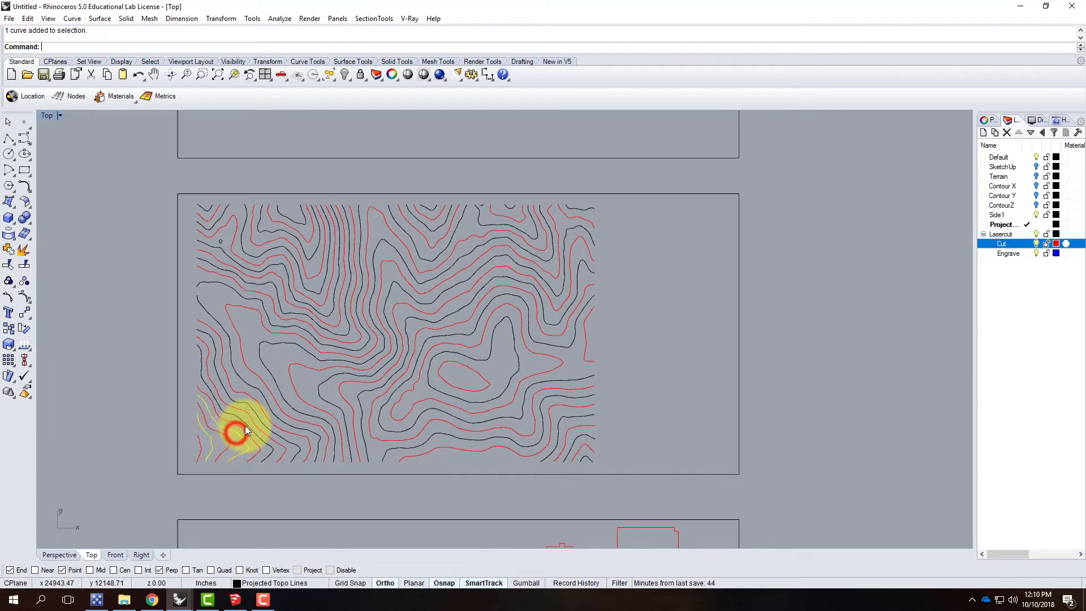
{"action": "left_click", "coordinate": [245, 425], "text": "shift"}
{"action": "left_click", "coordinate": [249, 403], "text": "shift"}
{"action": "left_click", "coordinate": [253, 387], "text": "shift"}
{"action": "left_click", "coordinate": [263, 358], "text": "shift"}
{"action": "left_click", "coordinate": [320, 396], "text": "shift"}
{"action": "left_click_drag", "start_coordinate": [357, 399], "coordinate": [404, 417]}
{"action": "key", "text": "ctrl+z"}
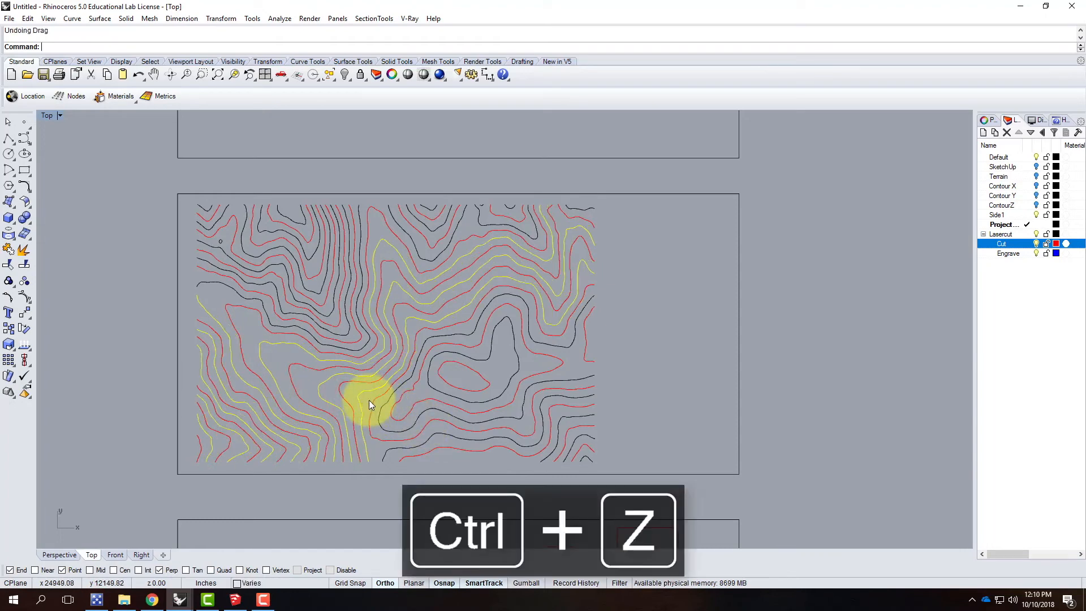
Step: Add the black contours along the lower edge to the lower-right corner and the one around the inner closed contour
{"action": "left_click", "coordinate": [390, 403], "text": "shift"}
{"action": "left_click", "coordinate": [399, 446], "text": "shift"}
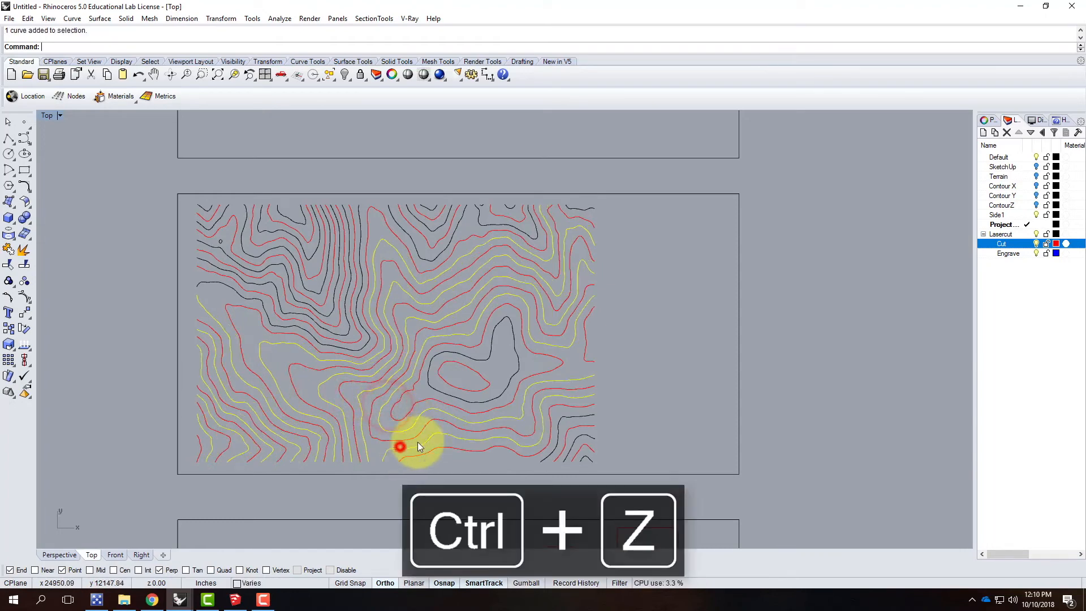
{"action": "left_click", "coordinate": [555, 449], "text": "shift"}
{"action": "left_click", "coordinate": [573, 450], "text": "shift"}
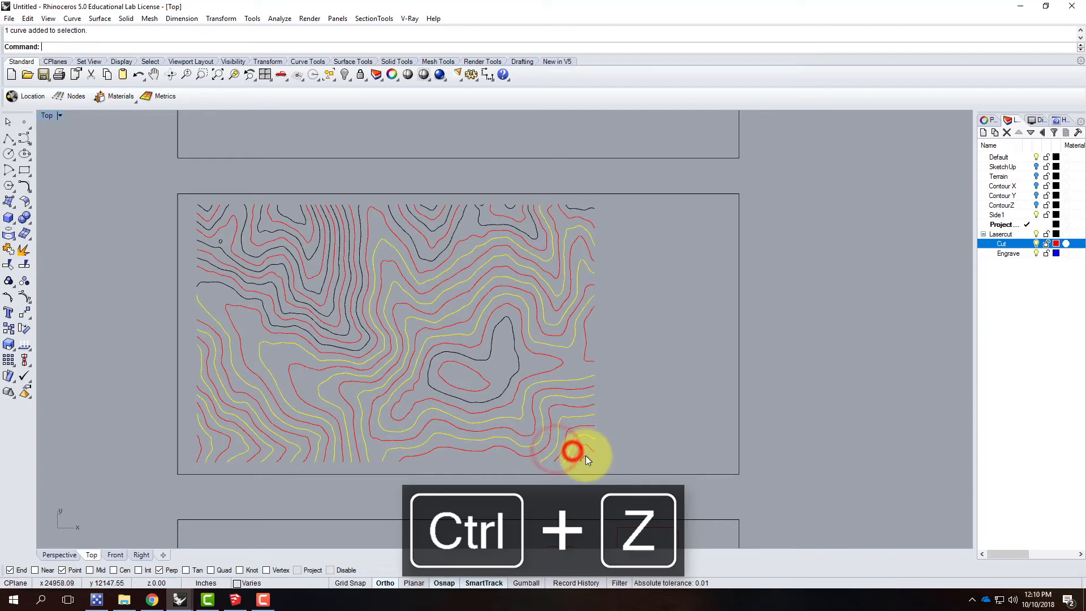
{"action": "left_click", "coordinate": [585, 455], "text": "shift"}
{"action": "left_click", "coordinate": [508, 383], "text": "shift"}
Step: Add the black contours along the terrain's upper edge, from the upper-right corner to the middle valley, to the selection
{"action": "left_click", "coordinate": [576, 211], "text": "shift"}
{"action": "left_click", "coordinate": [509, 206], "text": "shift"}
{"action": "left_click", "coordinate": [482, 205], "text": "shift"}
{"action": "left_click", "coordinate": [478, 212], "text": "shift"}
{"action": "left_click", "coordinate": [464, 214], "text": "shift"}
{"action": "left_click", "coordinate": [445, 222], "text": "shift"}
{"action": "left_click", "coordinate": [431, 208], "text": "shift"}
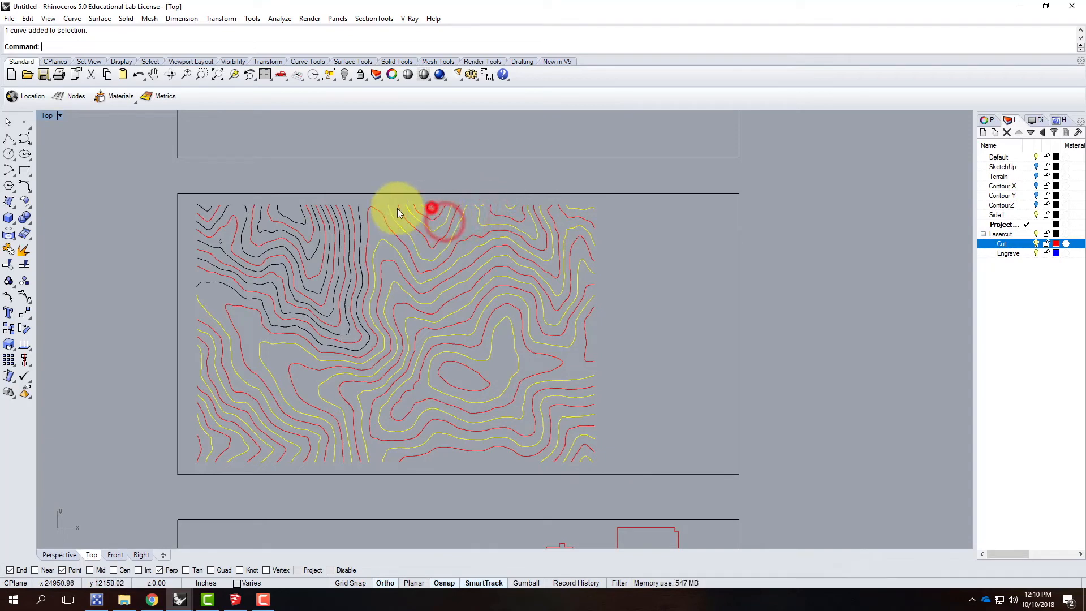
Step: Add the remaining black contours in the terrain's upper-left area to the selection, up to the corner
{"action": "left_click", "coordinate": [359, 216], "text": "shift"}
{"action": "left_click", "coordinate": [343, 219], "text": "shift"}
{"action": "left_click", "coordinate": [337, 223], "text": "shift"}
{"action": "left_click", "coordinate": [332, 223], "text": "shift"}
{"action": "left_click", "coordinate": [325, 226], "text": "shift"}
{"action": "left_click", "coordinate": [317, 226], "text": "shift"}
{"action": "left_click", "coordinate": [303, 223], "text": "shift"}
{"action": "left_click", "coordinate": [219, 237], "text": "shift"}
{"action": "left_click", "coordinate": [220, 219], "text": "shift"}
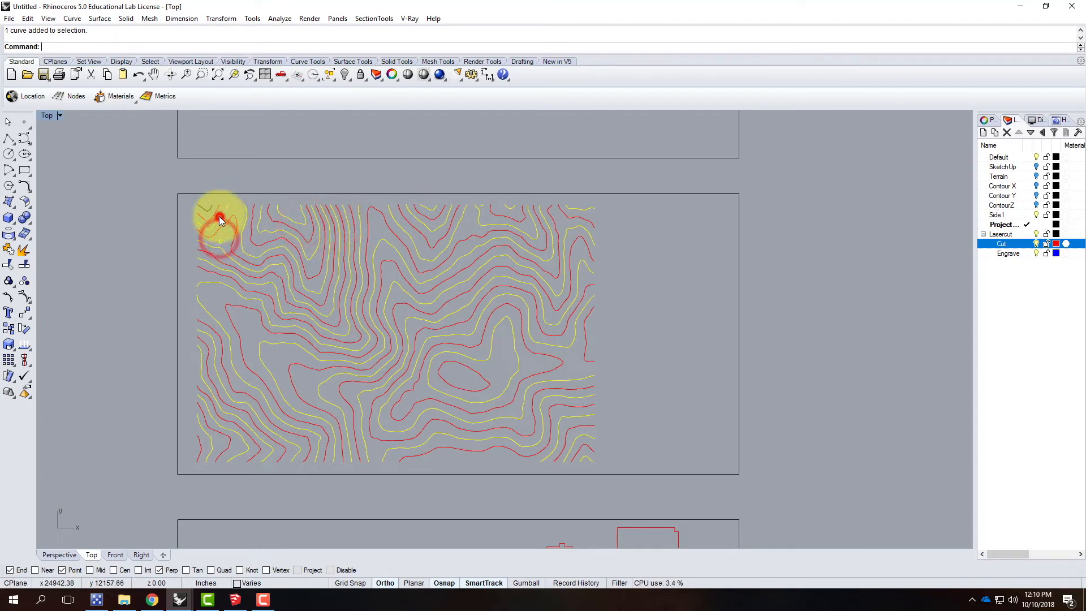
{"action": "left_click", "coordinate": [209, 209], "text": "shift"}
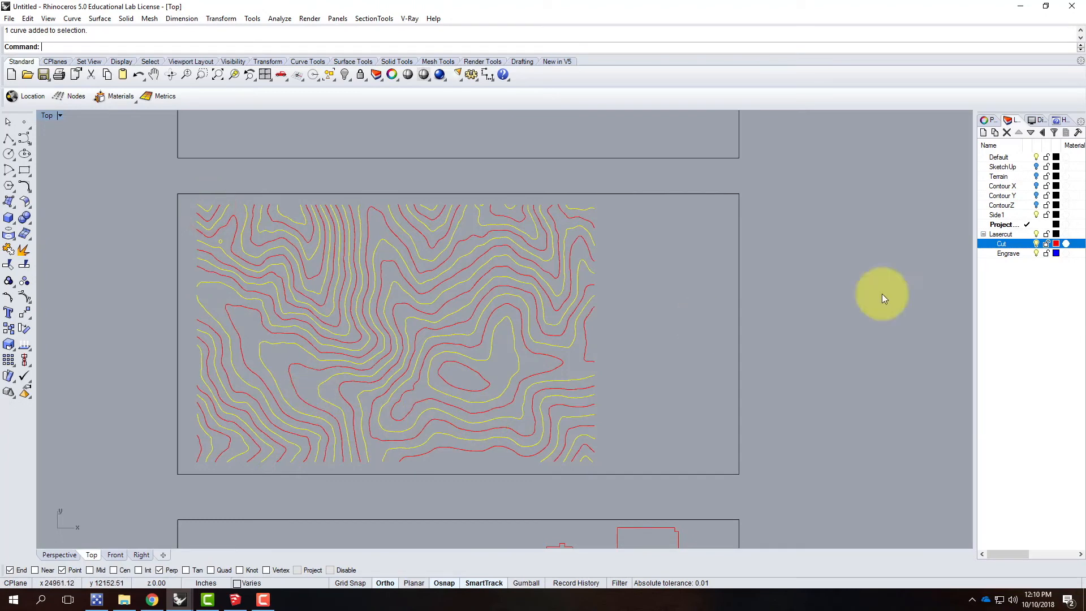
Step: Move the selected contours to the Engrave layer and clear the selection
{"action": "right_click", "coordinate": [1012, 253]}
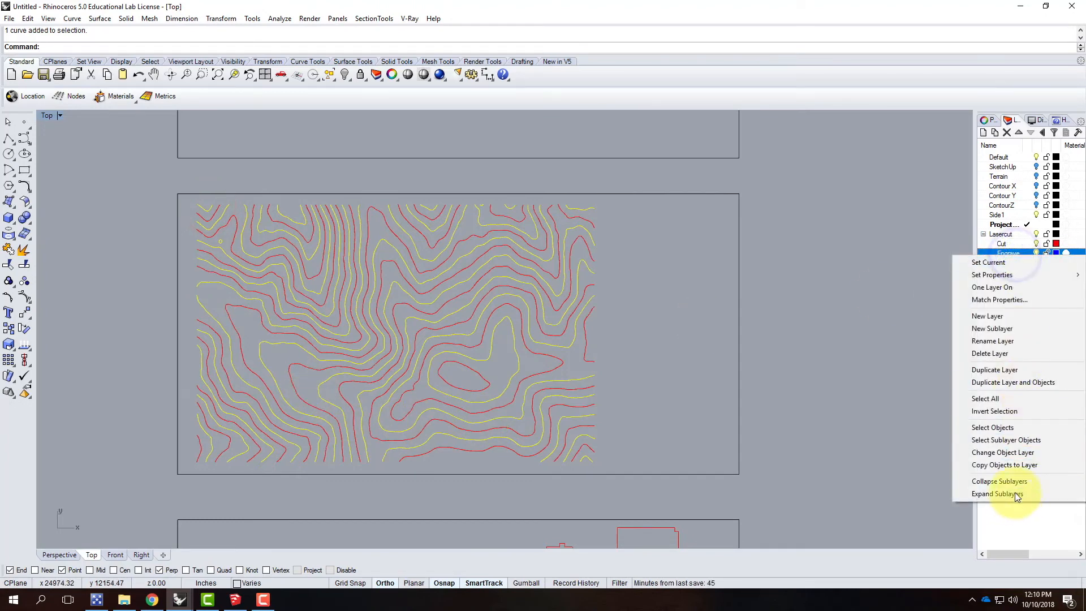
{"action": "left_click", "coordinate": [1017, 457]}
{"action": "left_click", "coordinate": [789, 273]}
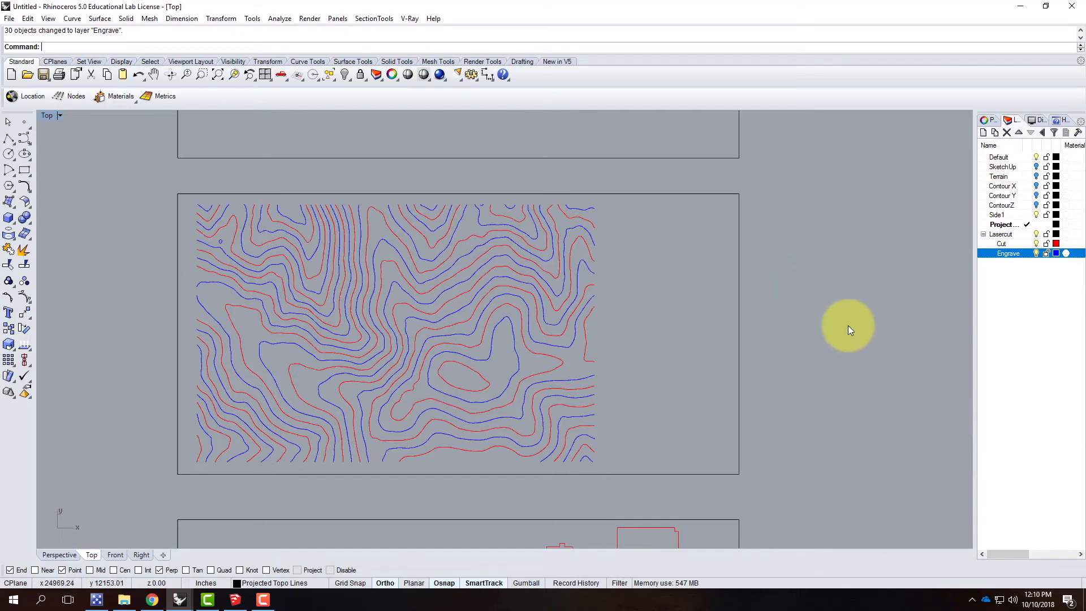
Step: Examine the alternation of Cut and Engrave contours along the terrain's upper edge
{"action": "scroll", "coordinate": [464, 285], "scroll_direction": "down", "scroll_amount": 4}
{"action": "scroll", "coordinate": [485, 219], "scroll_direction": "up", "scroll_amount": 8}
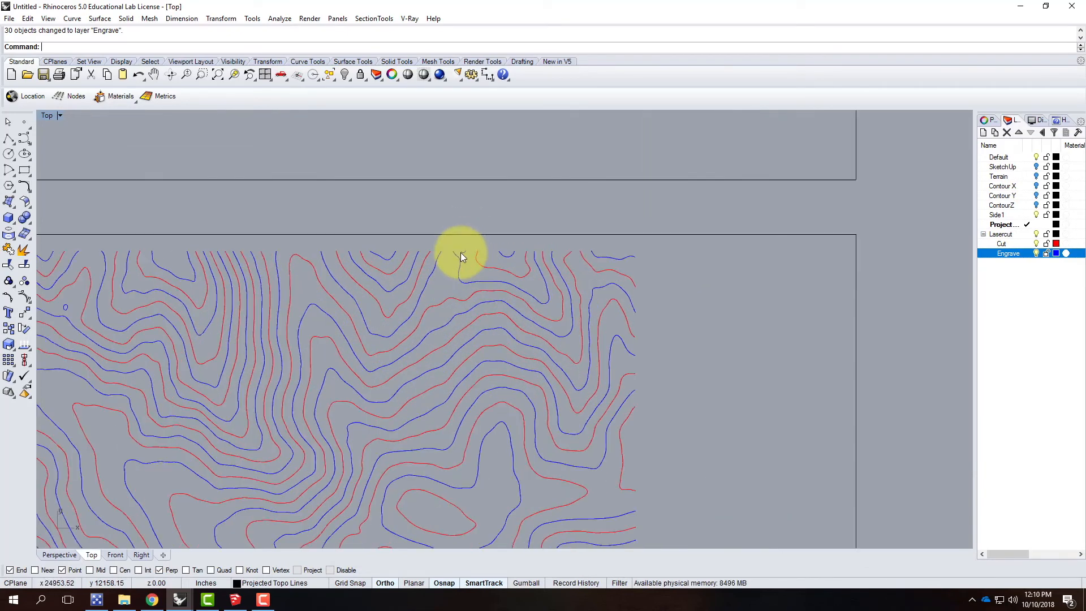
{"action": "scroll", "coordinate": [461, 252], "scroll_direction": "down", "scroll_amount": 5}
{"action": "scroll", "coordinate": [474, 534], "scroll_direction": "up", "scroll_amount": 2}
{"action": "scroll", "coordinate": [474, 534], "scroll_direction": "up", "scroll_amount": 2}
{"action": "scroll", "coordinate": [464, 528], "scroll_direction": "down", "scroll_amount": 2}
{"action": "scroll", "coordinate": [463, 528], "scroll_direction": "up", "scroll_amount": 2}
{"action": "scroll", "coordinate": [464, 528], "scroll_direction": "down", "scroll_amount": 3}
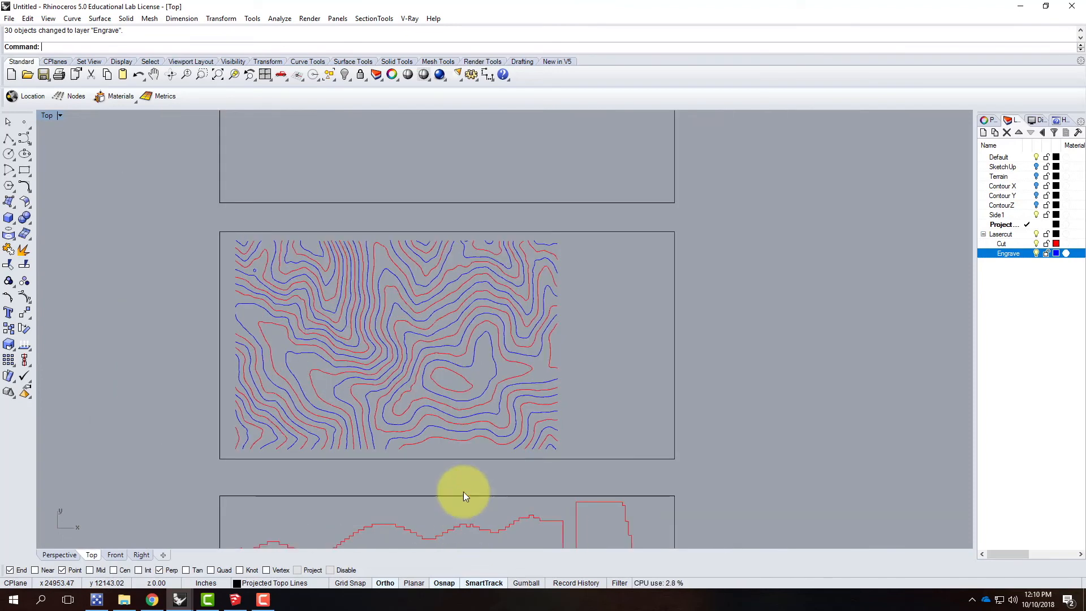
{"action": "scroll", "coordinate": [474, 262], "scroll_direction": "up", "scroll_amount": 3}
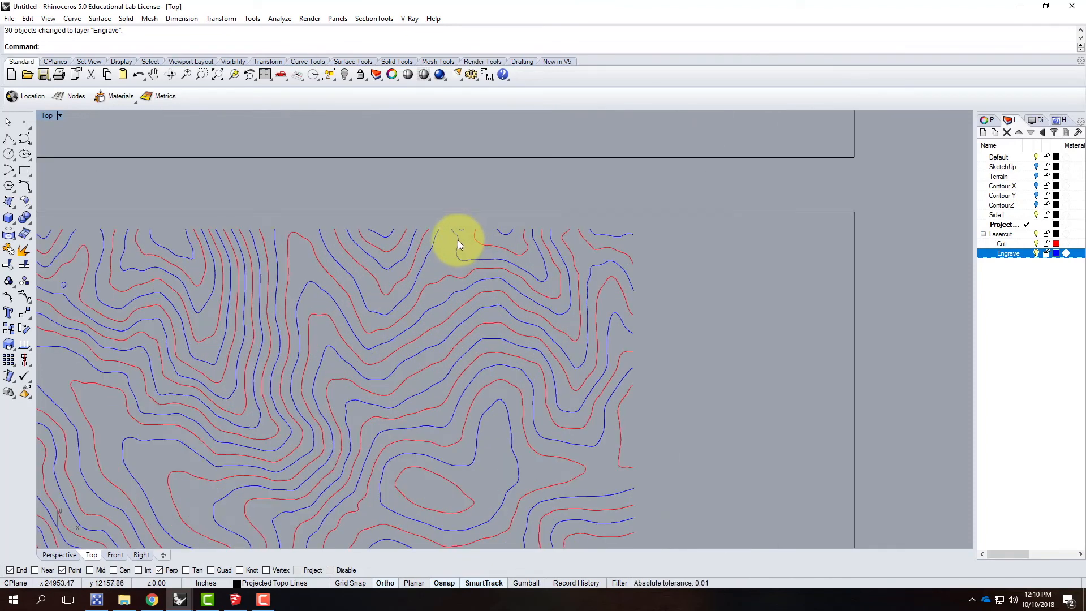
{"action": "scroll", "coordinate": [528, 185], "scroll_direction": "down", "scroll_amount": 3}
Step: Draw a rectangle framing the contours, from the terrain's upper-left corner to its lower-right corner
{"action": "left_click", "coordinate": [259, 201]}
{"action": "left_click", "coordinate": [24, 169]}
{"action": "scroll", "coordinate": [242, 194], "scroll_direction": "up", "scroll_amount": 3}
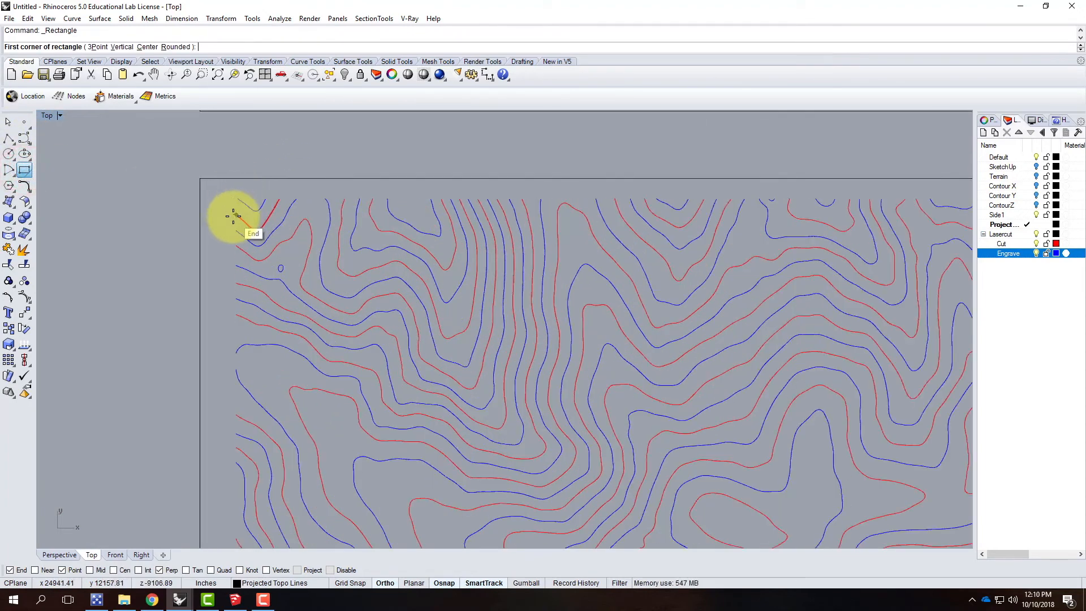
{"action": "scroll", "coordinate": [234, 202], "scroll_direction": "up", "scroll_amount": 3}
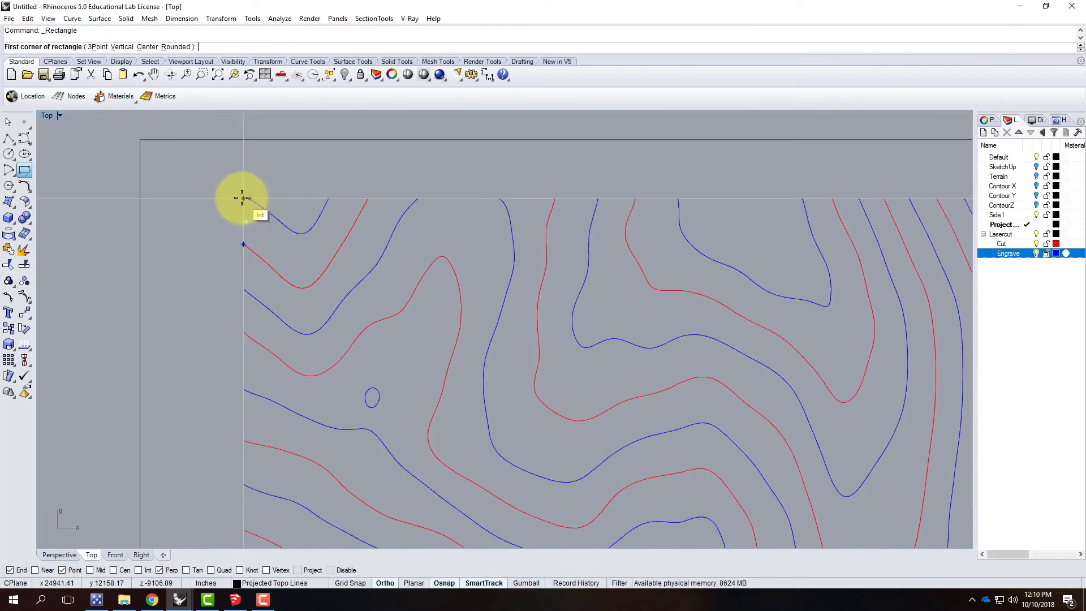
{"action": "left_click", "coordinate": [242, 196]}
{"action": "scroll", "coordinate": [242, 167], "scroll_direction": "down", "scroll_amount": 5}
{"action": "scroll", "coordinate": [650, 359], "scroll_direction": "down", "scroll_amount": 2}
{"action": "scroll", "coordinate": [592, 356], "scroll_direction": "up", "scroll_amount": 6}
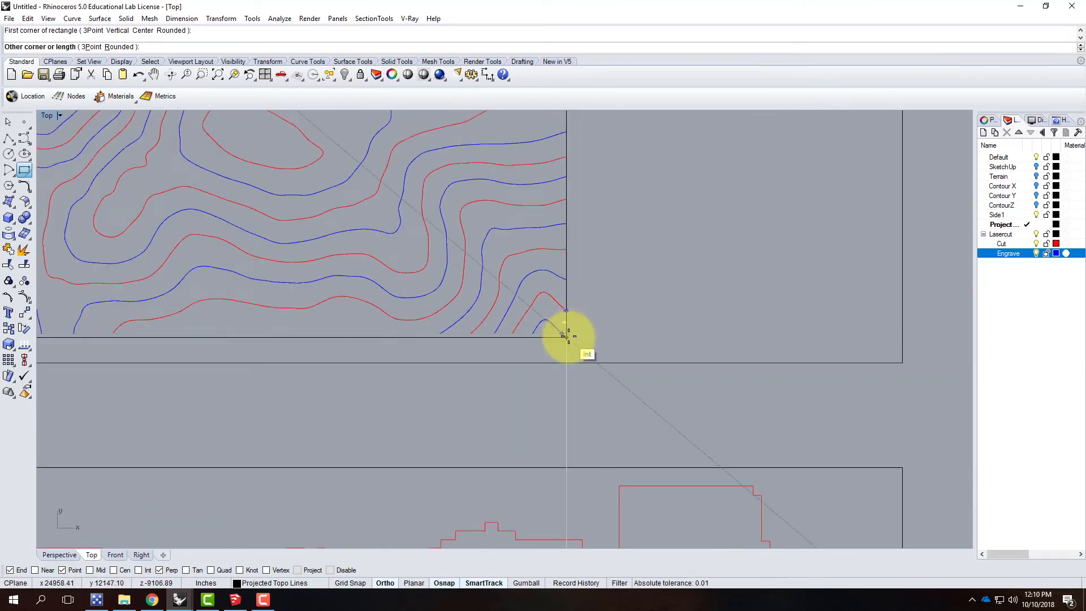
{"action": "left_click", "coordinate": [566, 334]}
Step: Move the rectangle around the contours to the Cut layer and clear the selection
{"action": "left_click", "coordinate": [566, 321]}
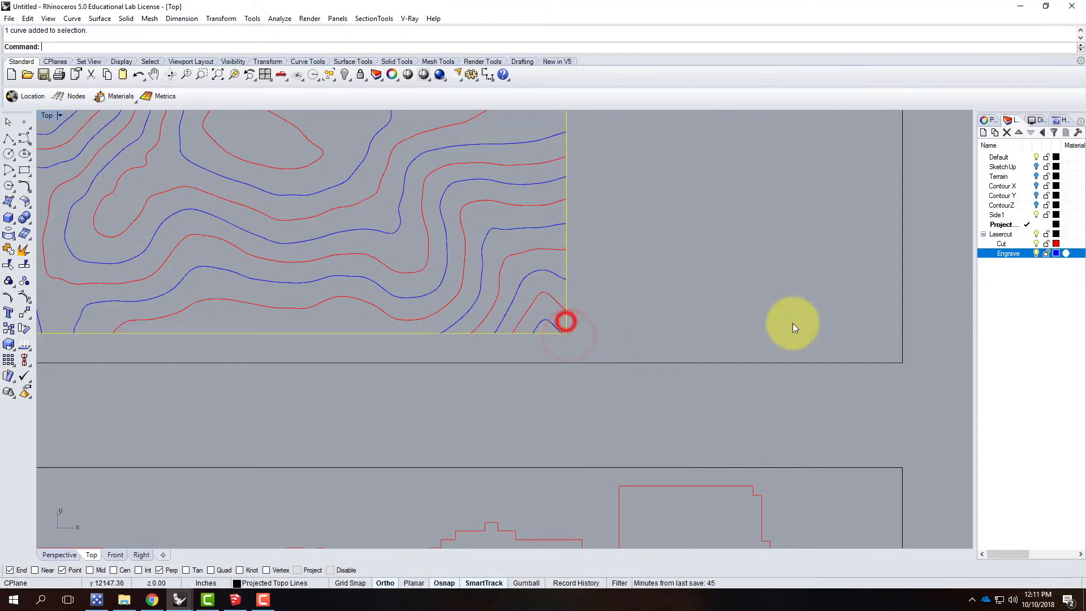
{"action": "right_click", "coordinate": [1010, 242]}
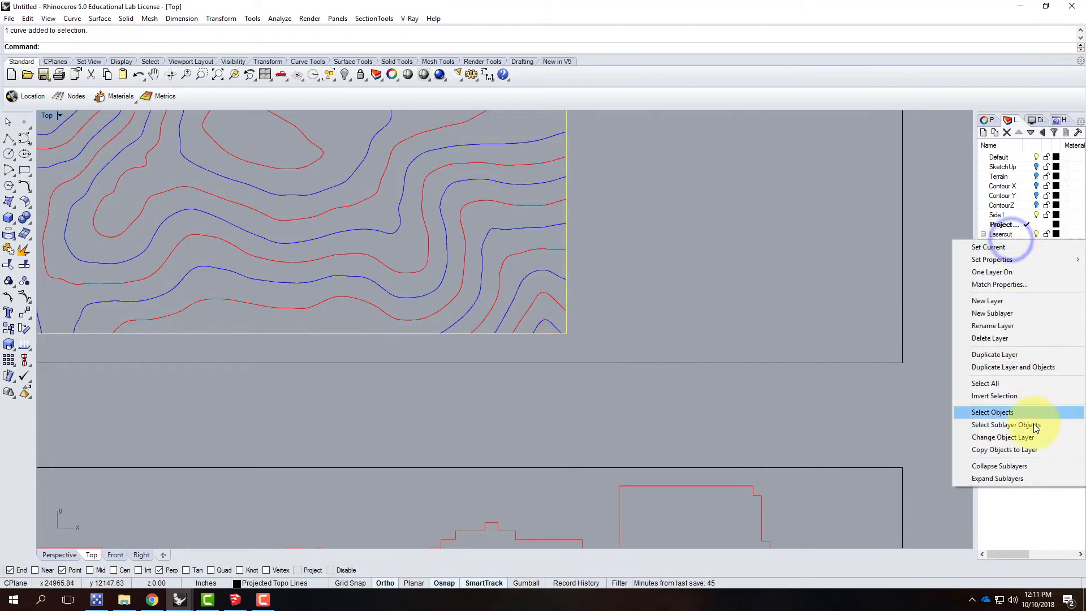
{"action": "left_click", "coordinate": [1018, 437]}
{"action": "left_click", "coordinate": [731, 251]}
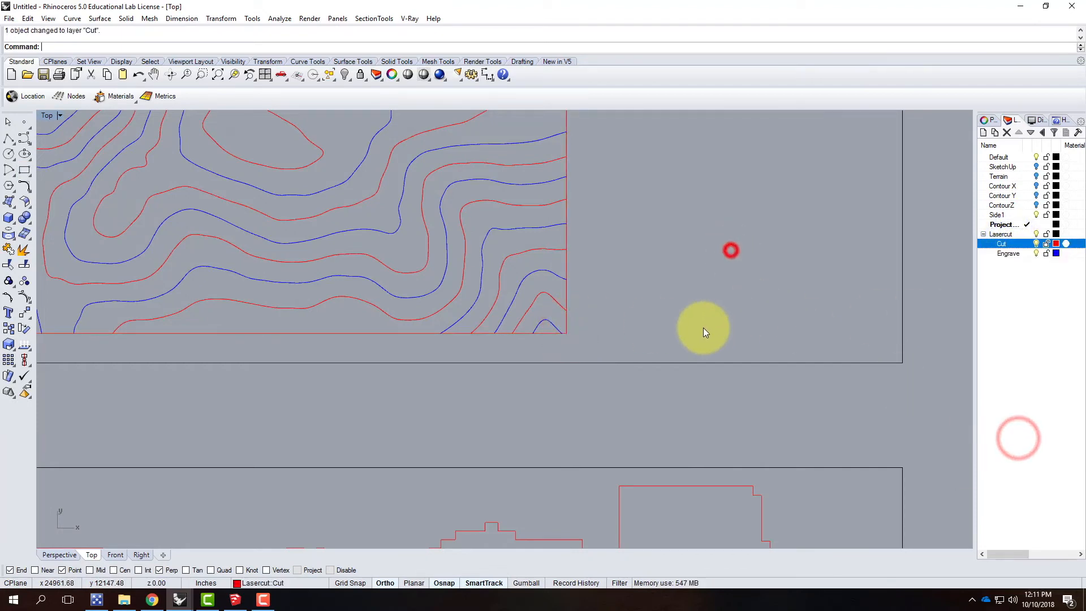
Step: Copy all contours together with their frame to the clipboard and paste them in place
{"action": "scroll", "coordinate": [576, 365], "scroll_direction": "down", "scroll_amount": 5}
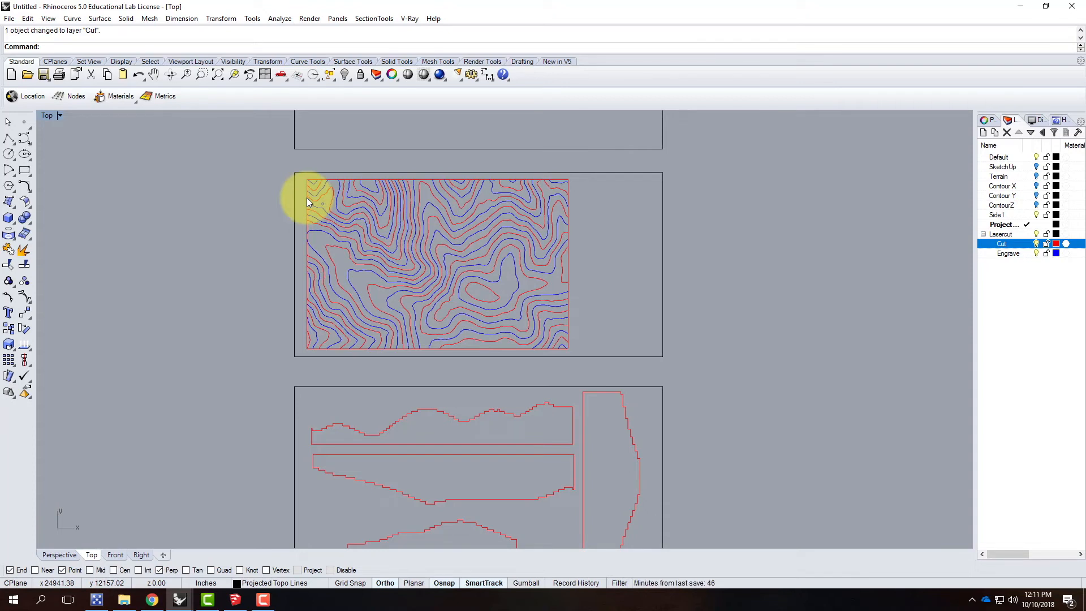
{"action": "left_click_drag", "start_coordinate": [301, 160], "coordinate": [572, 337]}
{"action": "left_click", "coordinate": [28, 18]}
{"action": "left_click", "coordinate": [46, 99]}
{"action": "scroll", "coordinate": [345, 266], "scroll_direction": "up", "scroll_amount": 3}
{"action": "scroll", "coordinate": [342, 291], "scroll_direction": "down", "scroll_amount": 8}
{"action": "scroll", "coordinate": [363, 202], "scroll_direction": "up", "scroll_amount": 6}
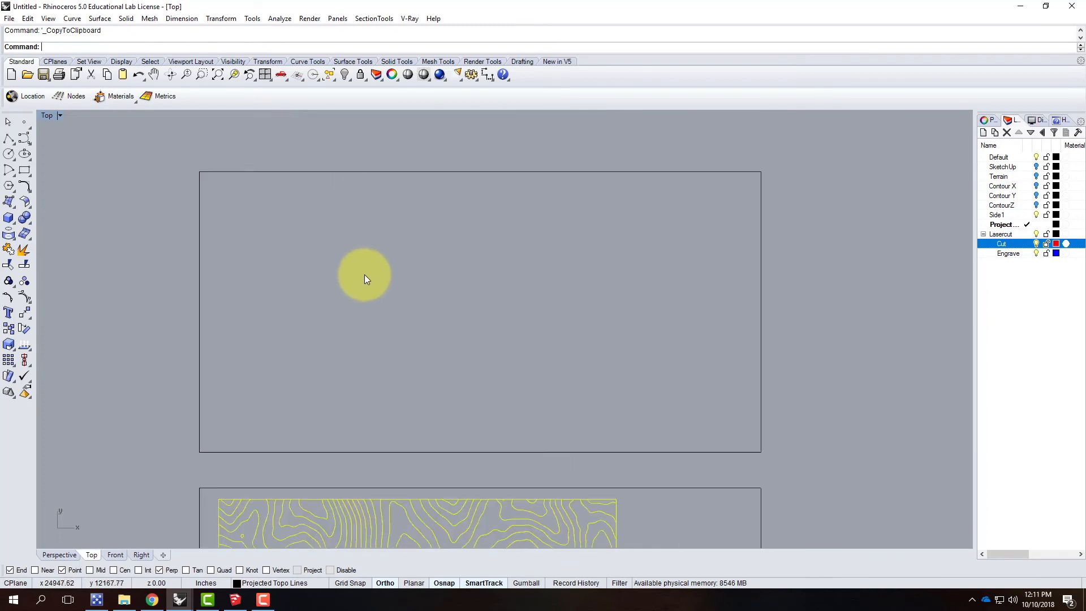
{"action": "left_click", "coordinate": [50, 18]}
{"action": "mouse_move", "coordinate": [28, 18]}
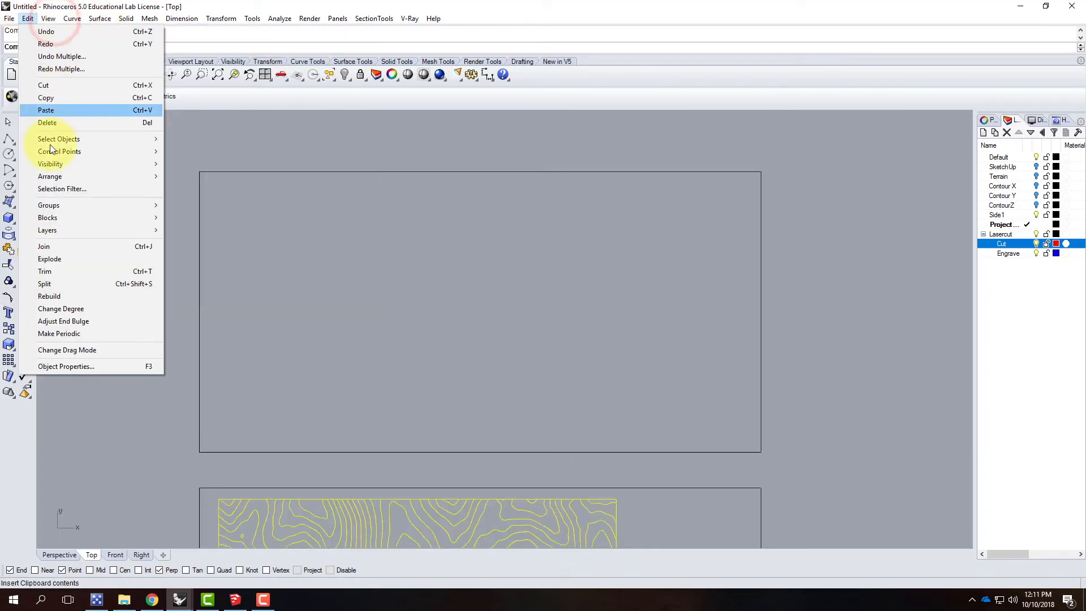
{"action": "left_click", "coordinate": [55, 113]}
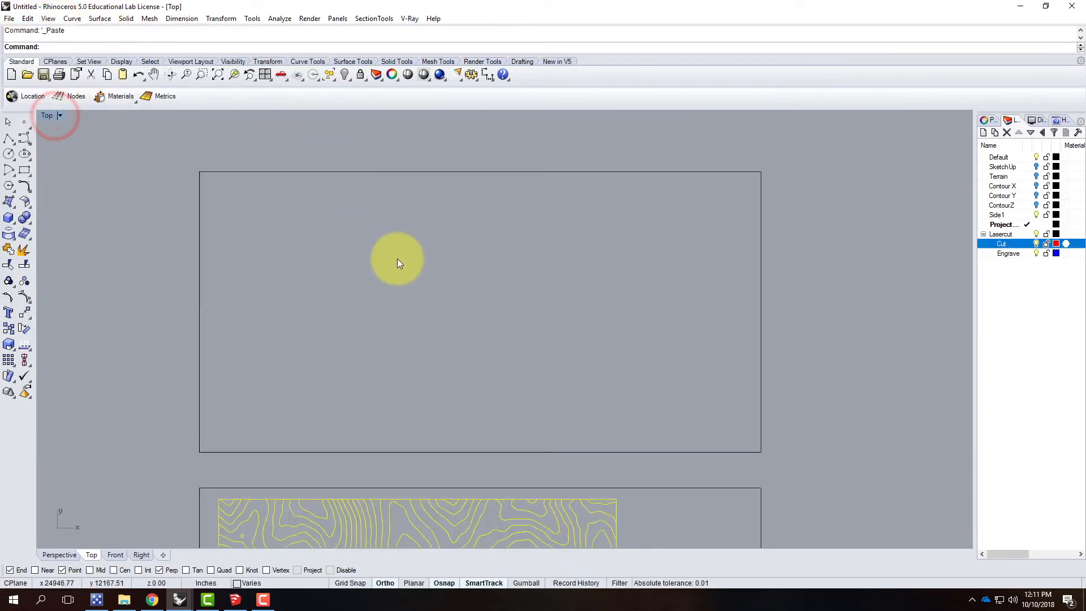
{"action": "scroll", "coordinate": [445, 158], "scroll_direction": "down", "scroll_amount": 1}
{"action": "scroll", "coordinate": [444, 162], "scroll_direction": "down", "scroll_amount": 2}
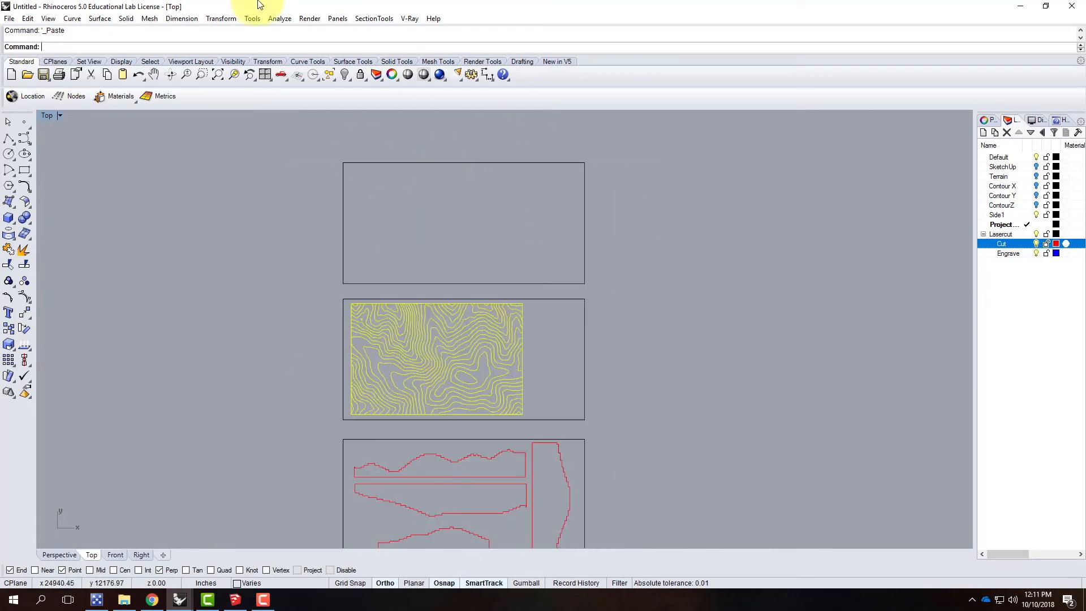
Step: Copy the selected contours and frame straight up onto the empty sheet above with the Copy transform
{"action": "left_click", "coordinate": [353, 13]}
{"action": "left_click", "coordinate": [220, 18]}
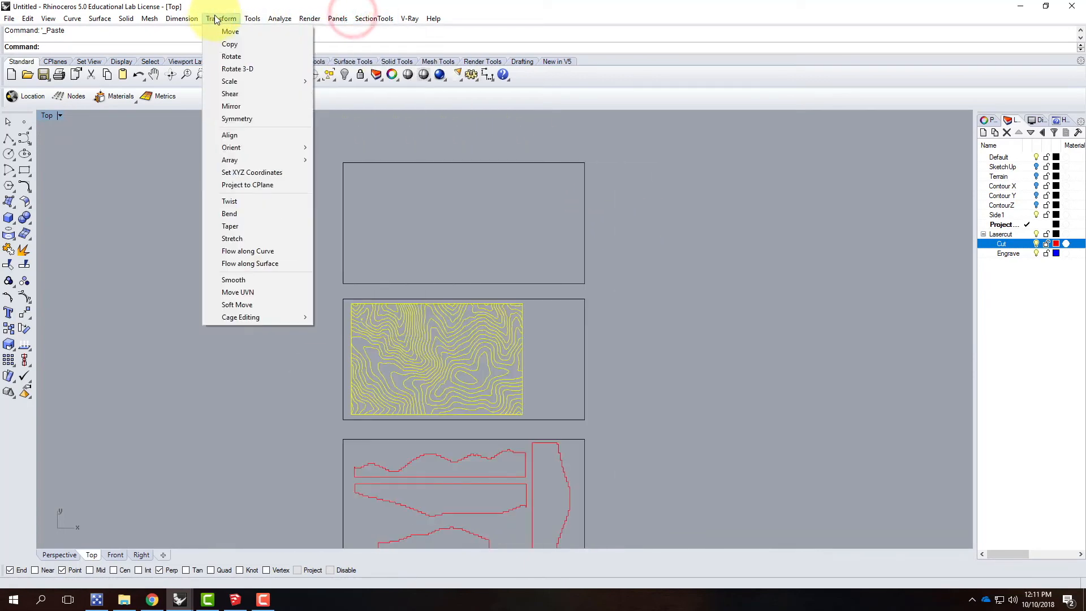
{"action": "left_click", "coordinate": [229, 45]}
{"action": "left_click", "coordinate": [315, 394]}
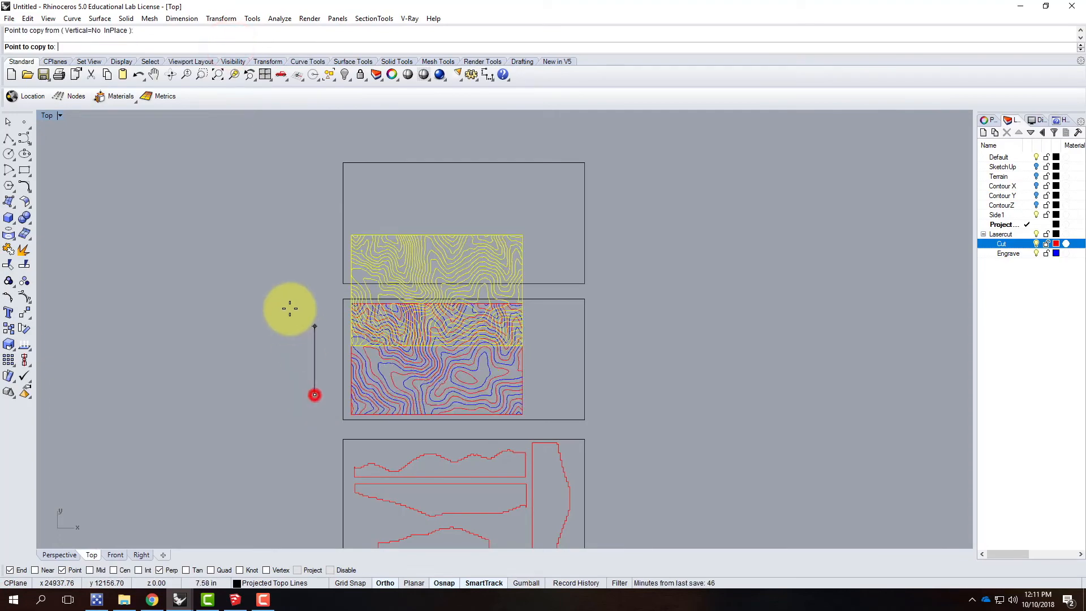
{"action": "left_click", "coordinate": [288, 259]}
{"action": "key", "text": "Escape"}
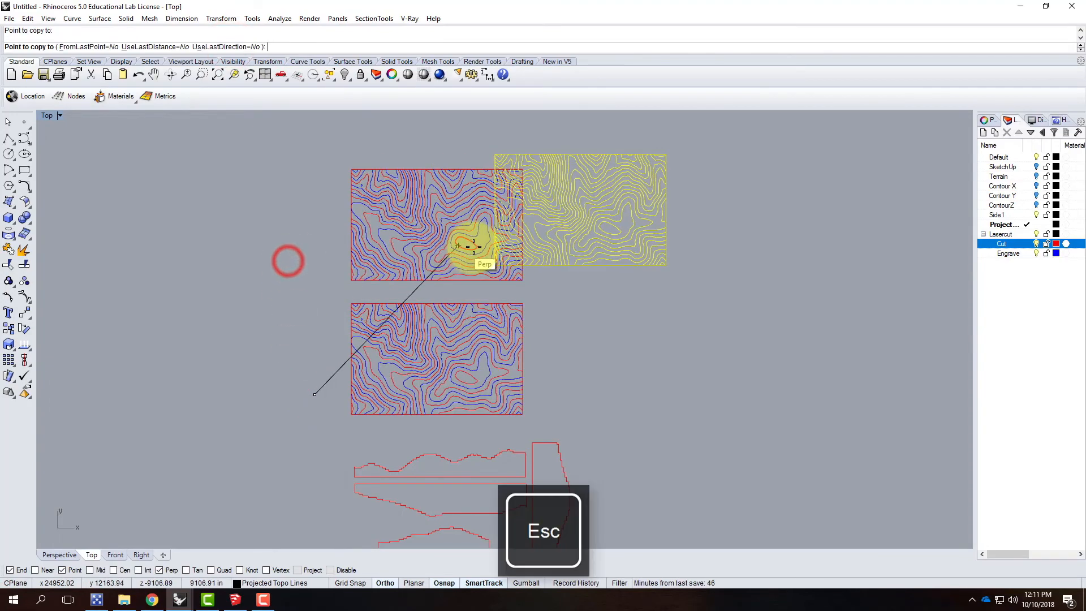
Step: Clear the selection and examine the contours at the lower-right corner of the upper sheet's copy
{"action": "scroll", "coordinate": [510, 218], "scroll_direction": "up", "scroll_amount": 5}
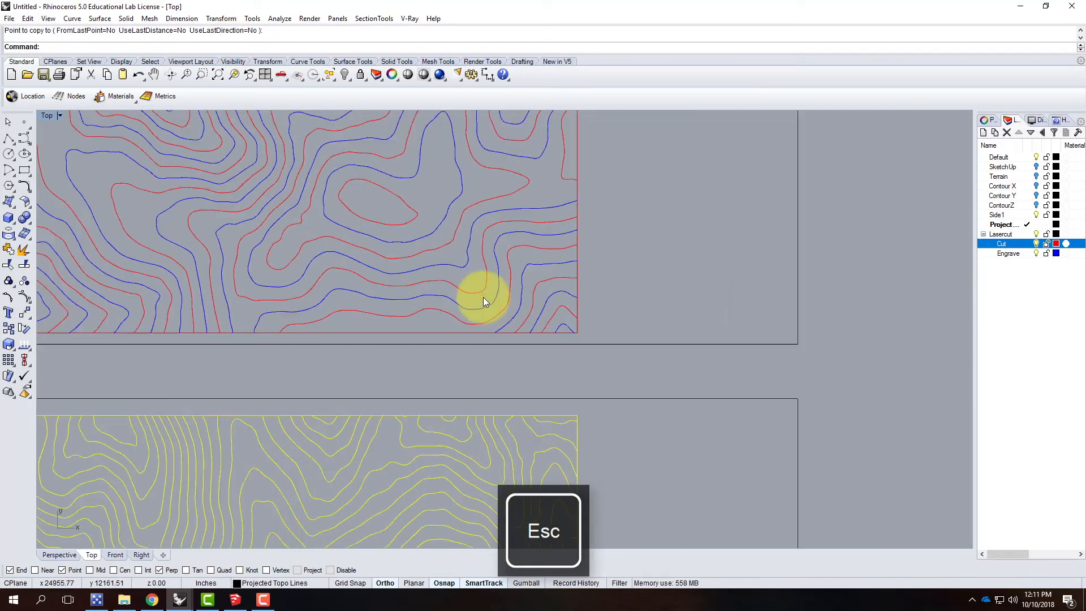
{"action": "scroll", "coordinate": [571, 364], "scroll_direction": "down", "scroll_amount": 5}
{"action": "left_click", "coordinate": [616, 255]}
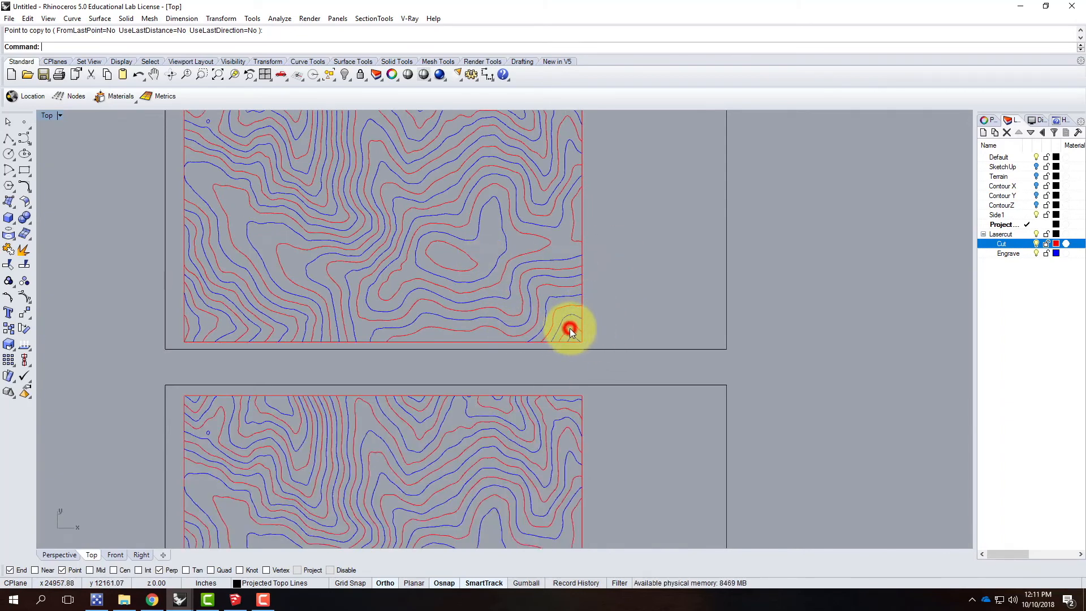
{"action": "left_click", "coordinate": [612, 314]}
{"action": "scroll", "coordinate": [562, 324], "scroll_direction": "up", "scroll_amount": 5}
{"action": "scroll", "coordinate": [565, 335], "scroll_direction": "down", "scroll_amount": 5}
{"action": "scroll", "coordinate": [574, 341], "scroll_direction": "up", "scroll_amount": 4}
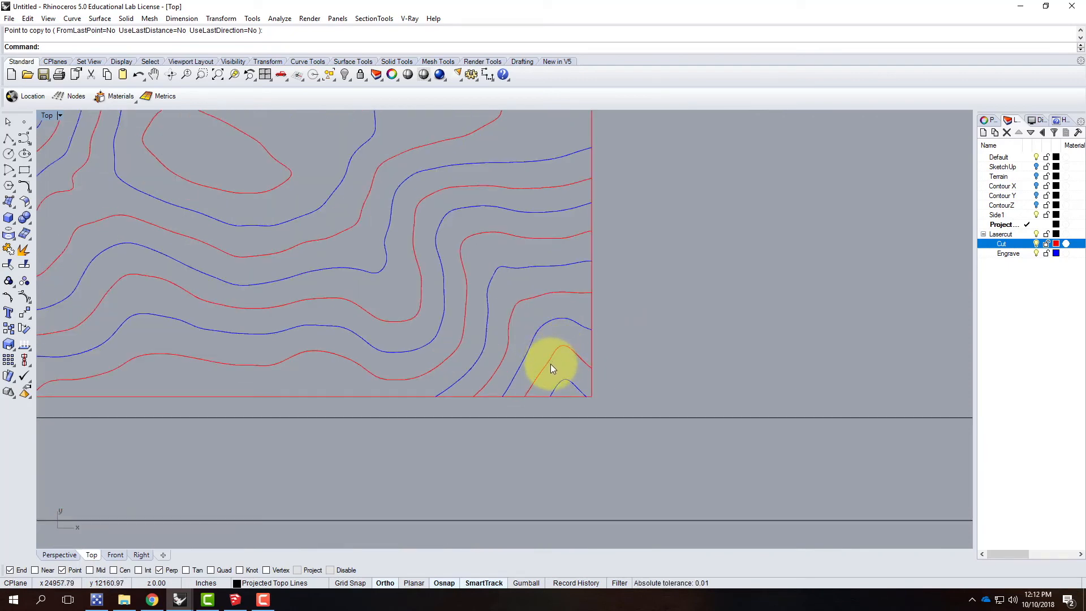
{"action": "left_click", "coordinate": [549, 364]}
{"action": "left_click", "coordinate": [510, 322], "text": "shift"}
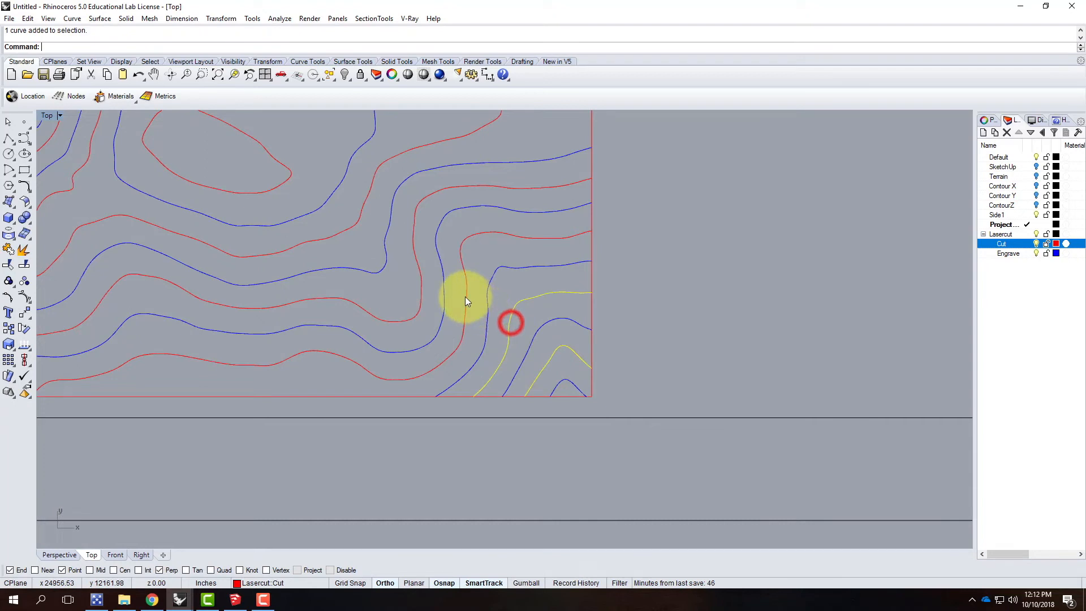
{"action": "left_click", "coordinate": [465, 297], "text": "shift"}
{"action": "left_click", "coordinate": [419, 272], "text": "shift"}
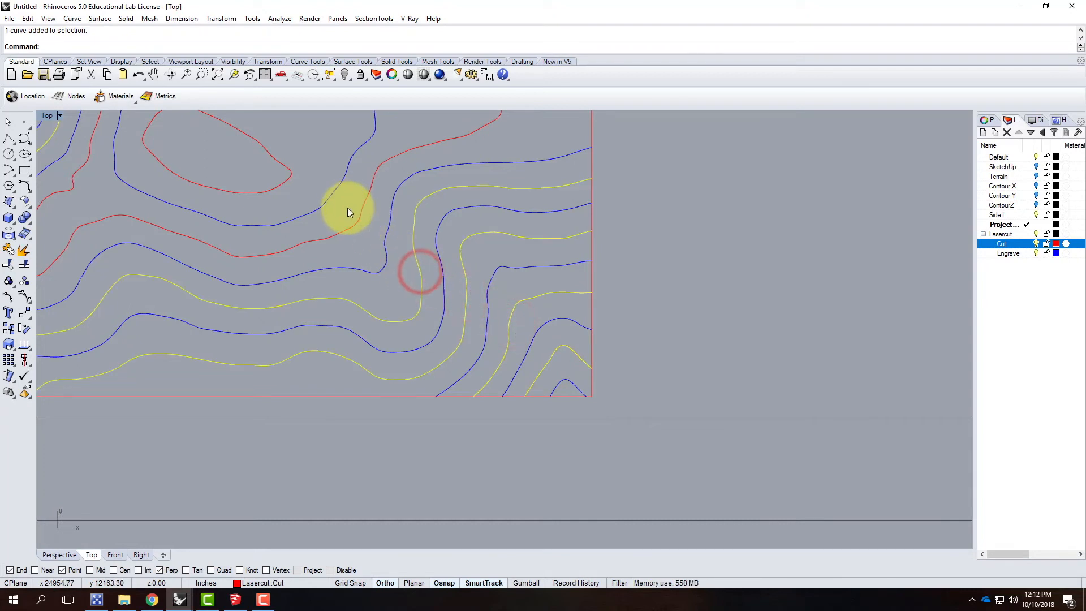
{"action": "left_click", "coordinate": [655, 235]}
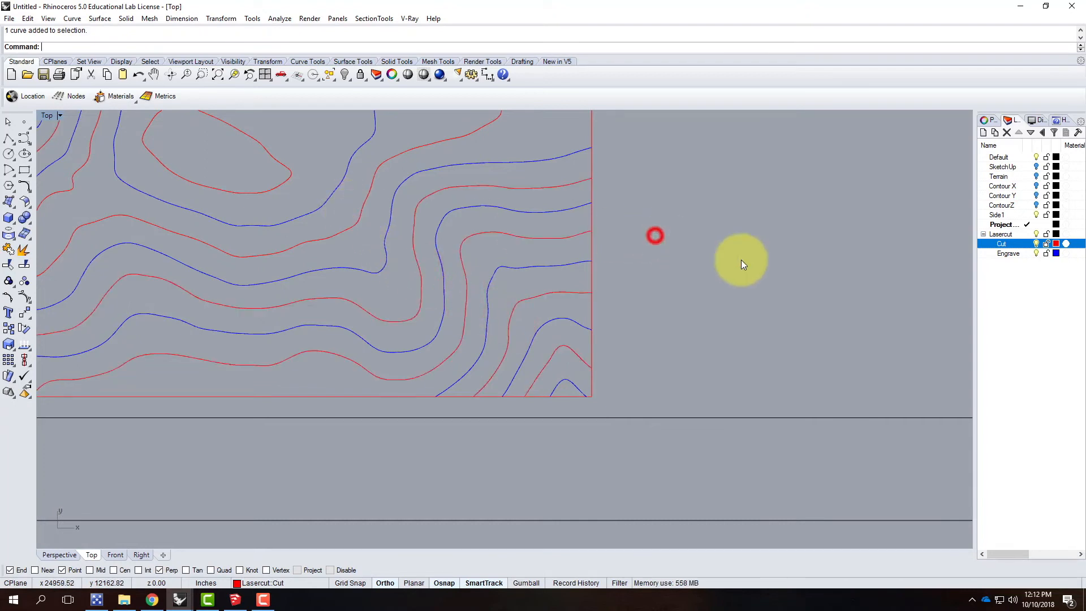
Step: Move only the upper sheet's Engrave contours to the parent Lasercut layer, leaving the lower set unchanged, and clear the selection
{"action": "right_click", "coordinate": [1008, 249]}
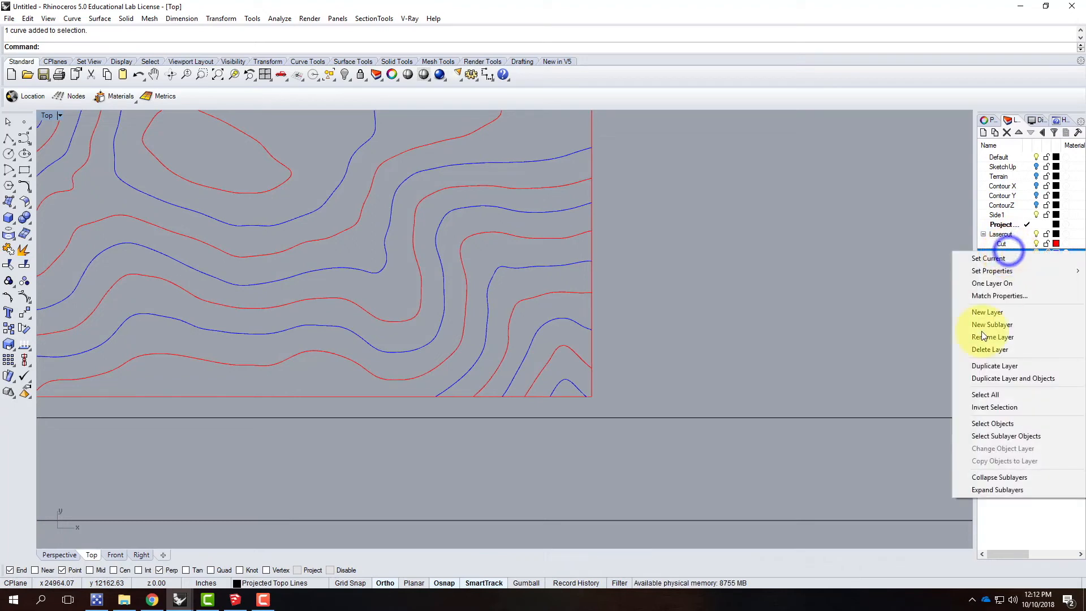
{"action": "left_click", "coordinate": [986, 427]}
{"action": "scroll", "coordinate": [763, 297], "scroll_direction": "down", "scroll_amount": 3}
{"action": "scroll", "coordinate": [764, 296], "scroll_direction": "down", "scroll_amount": 5}
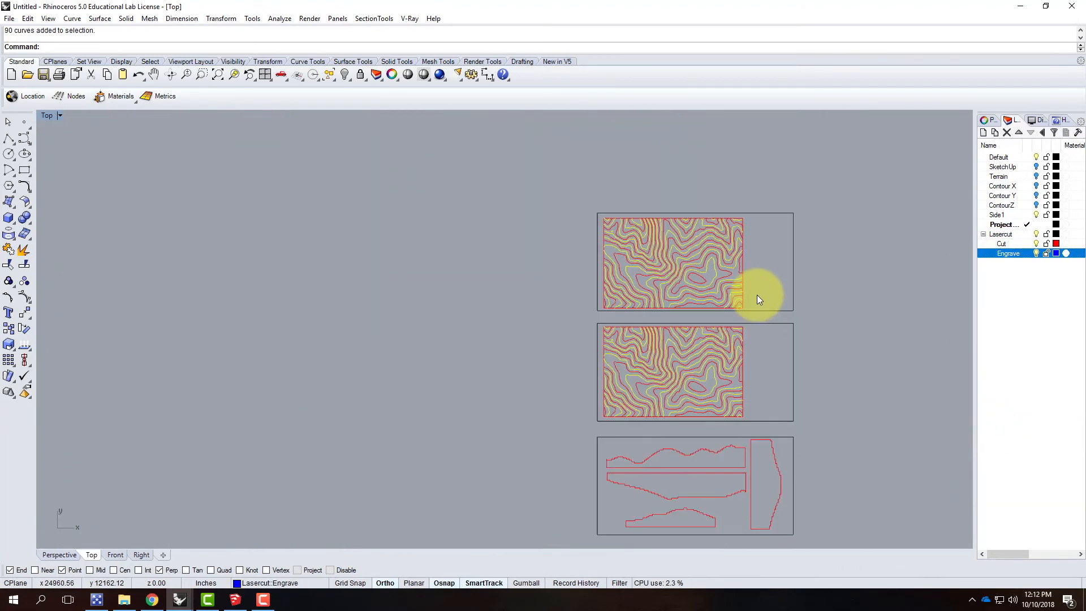
{"action": "left_click_drag", "start_coordinate": [562, 310], "coordinate": [850, 541]}
{"action": "scroll", "coordinate": [692, 228], "scroll_direction": "up", "scroll_amount": 5}
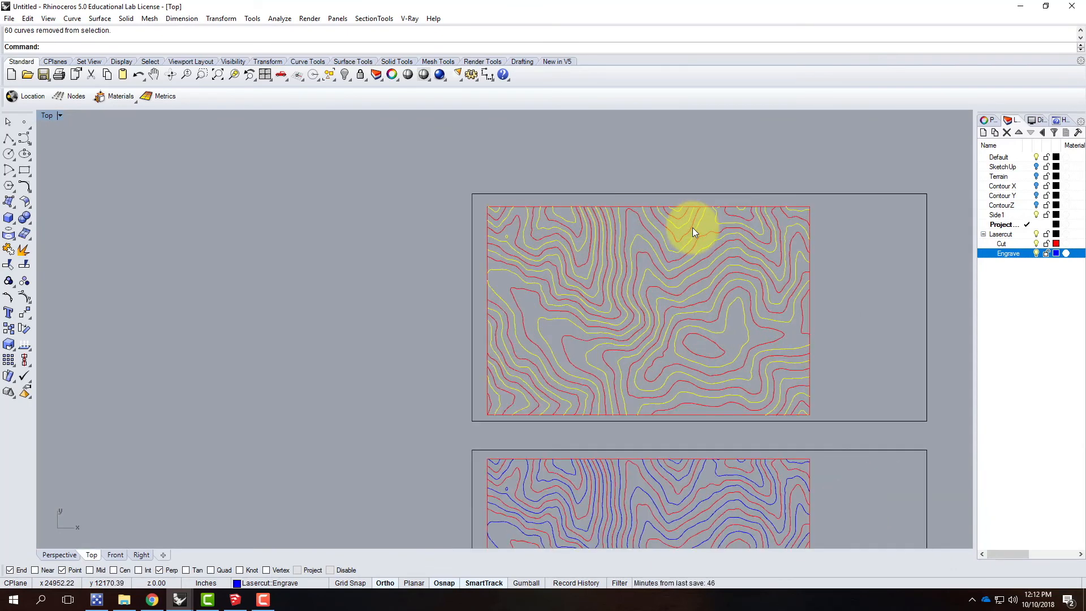
{"action": "scroll", "coordinate": [562, 225], "scroll_direction": "down", "scroll_amount": 3}
{"action": "scroll", "coordinate": [662, 241], "scroll_direction": "up", "scroll_amount": 4}
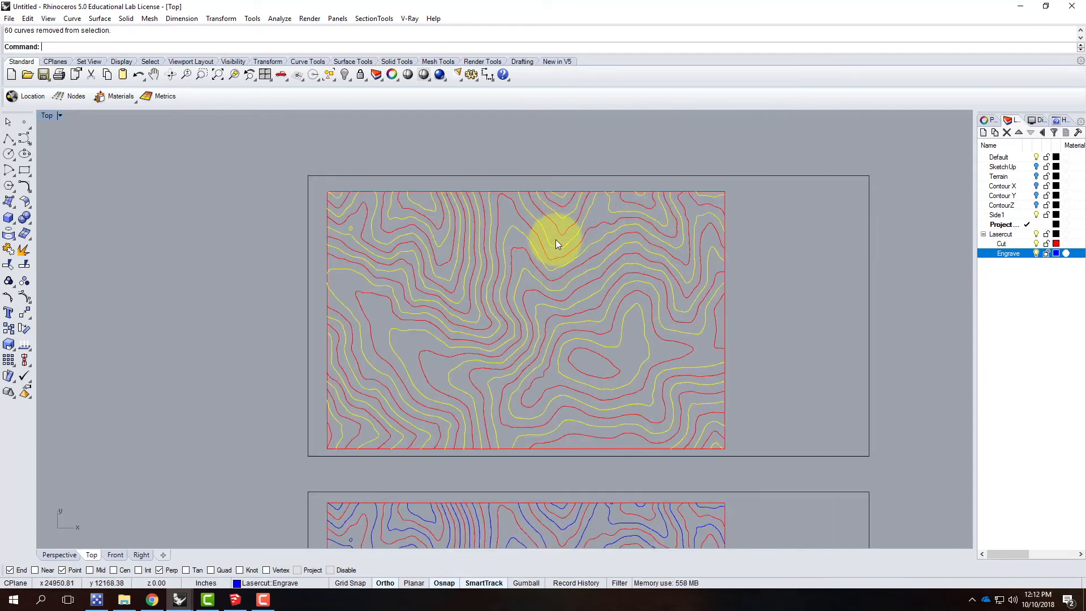
{"action": "right_click", "coordinate": [1002, 235]}
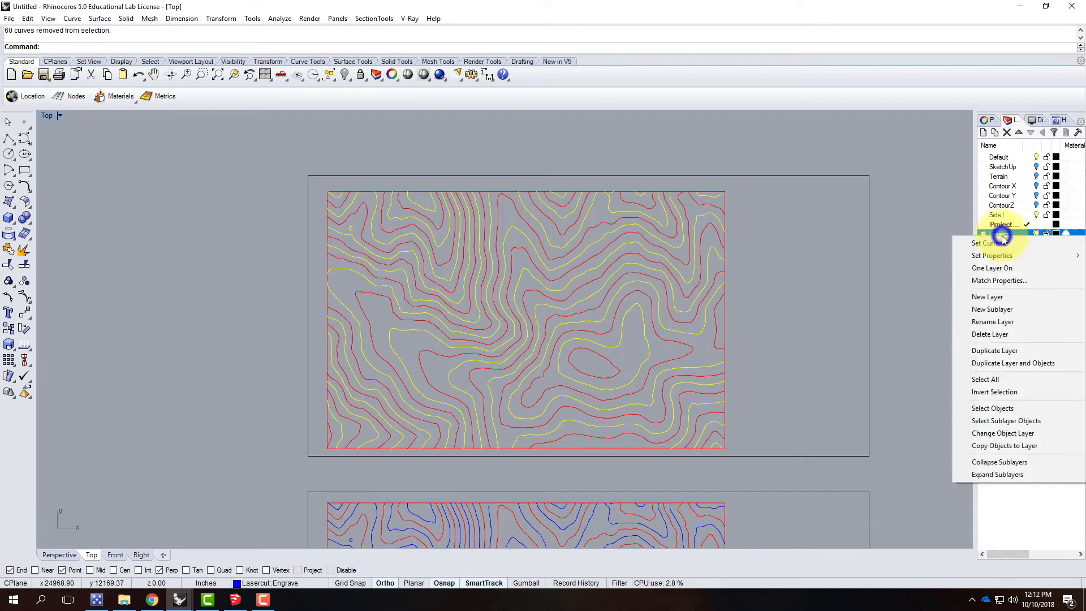
{"action": "left_click", "coordinate": [1020, 431]}
{"action": "left_click", "coordinate": [823, 285]}
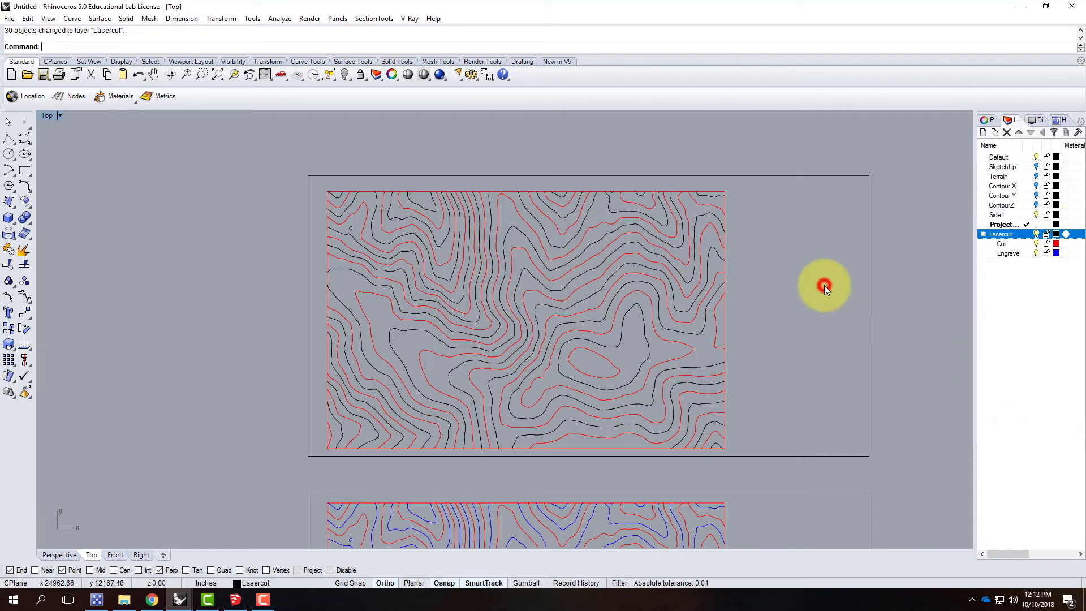
Step: Move only the upper sheet's Cut contours, without their frame, to the Engrave layer and clear the selection
{"action": "right_click", "coordinate": [1010, 242]}
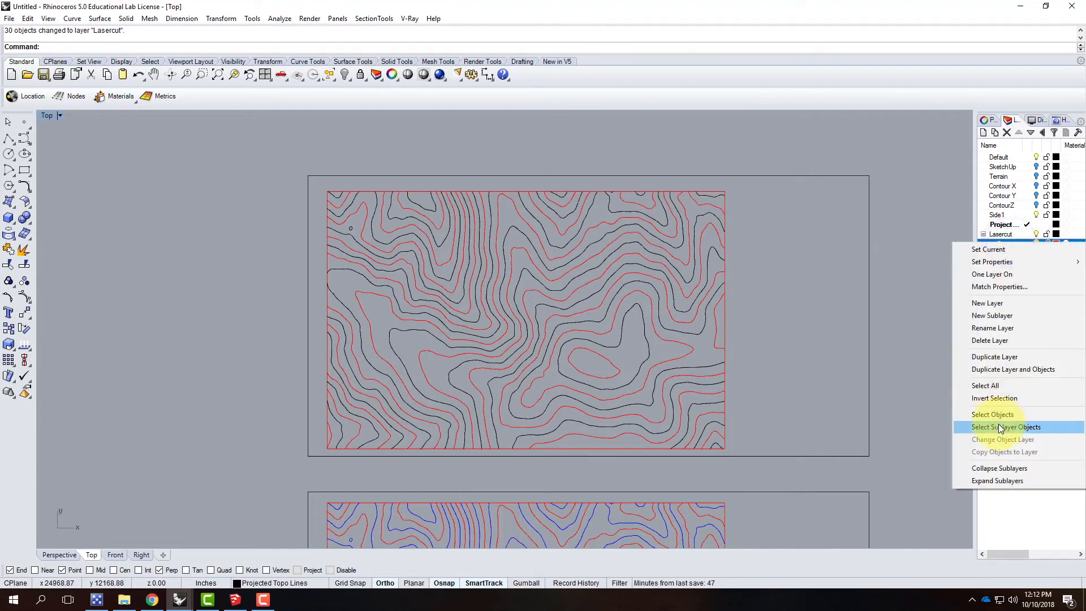
{"action": "left_click", "coordinate": [999, 422]}
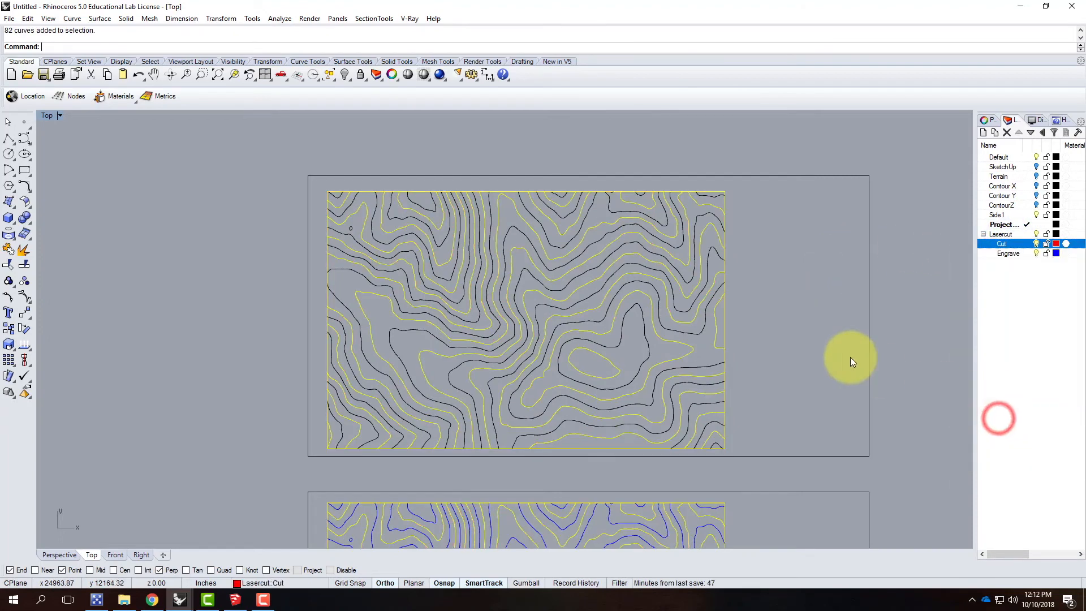
{"action": "left_click", "coordinate": [725, 201], "text": "ctrl"}
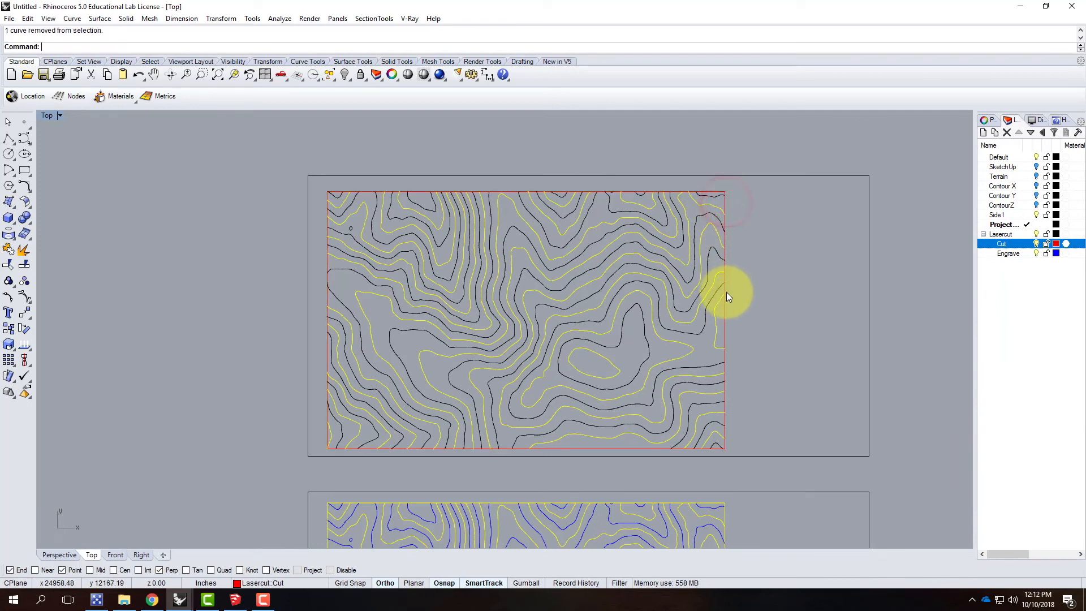
{"action": "right_click", "coordinate": [1008, 255]}
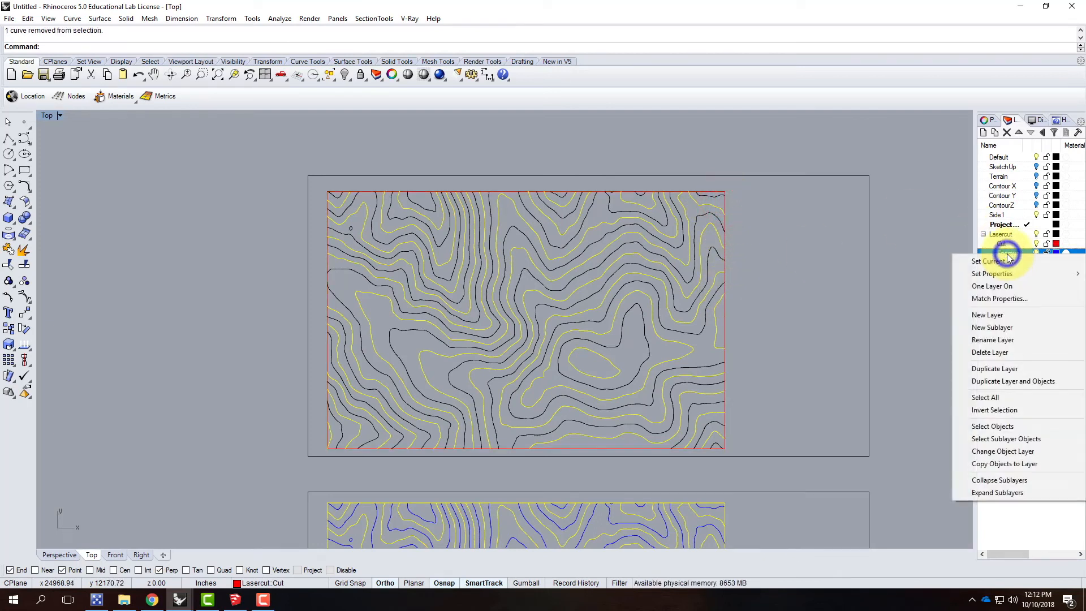
{"action": "left_click", "coordinate": [1006, 451]}
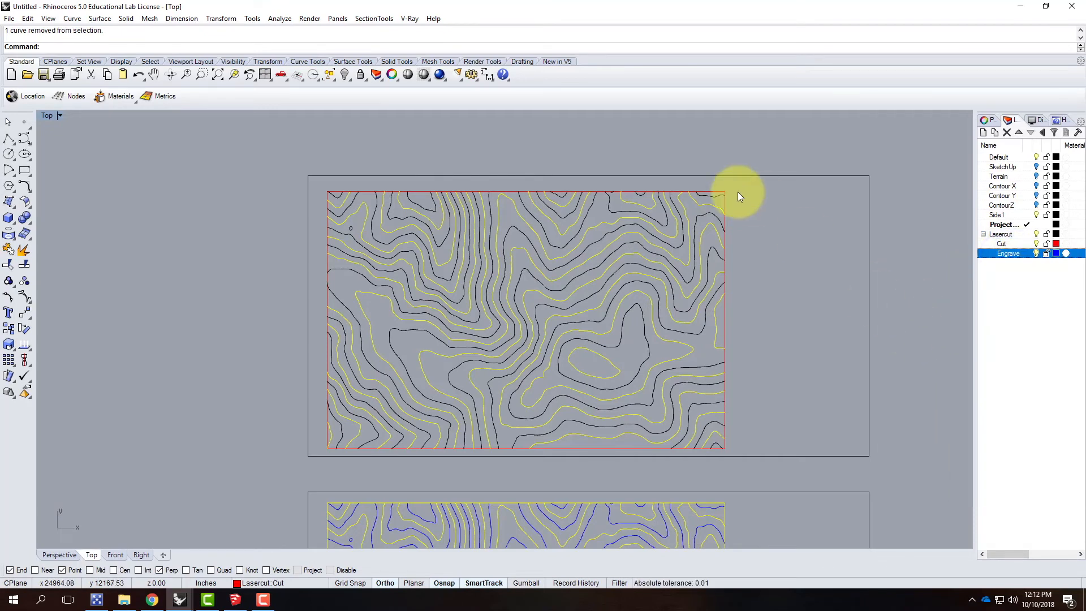
{"action": "scroll", "coordinate": [755, 198], "scroll_direction": "down", "scroll_amount": 5}
{"action": "left_click_drag", "start_coordinate": [564, 290], "coordinate": [870, 517], "text": "ctrl"}
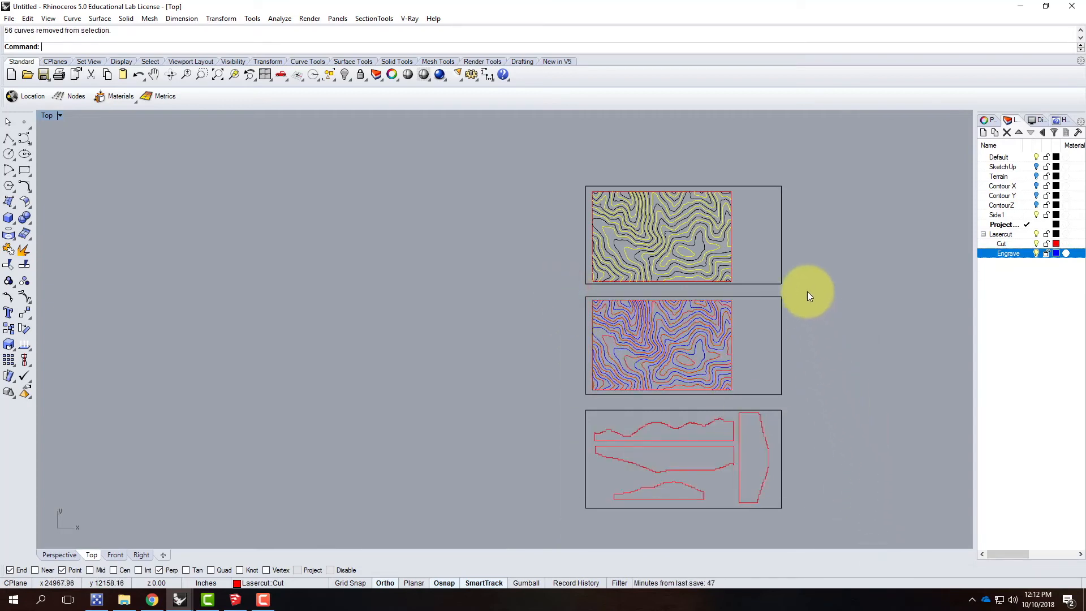
{"action": "scroll", "coordinate": [809, 300], "scroll_direction": "up", "scroll_amount": 4}
{"action": "right_click", "coordinate": [1024, 253]}
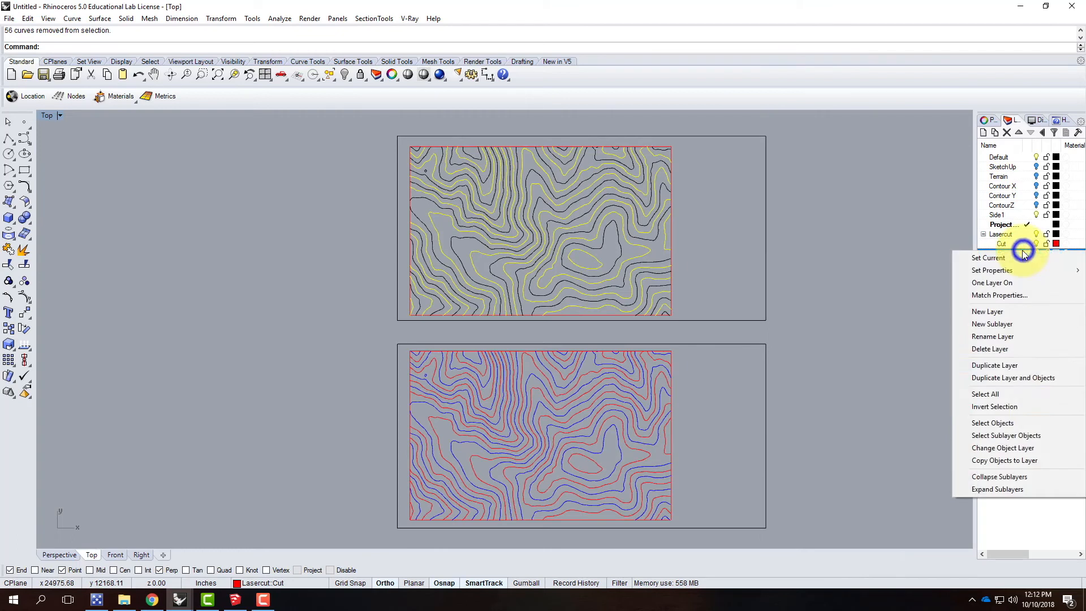
{"action": "left_click", "coordinate": [1033, 449]}
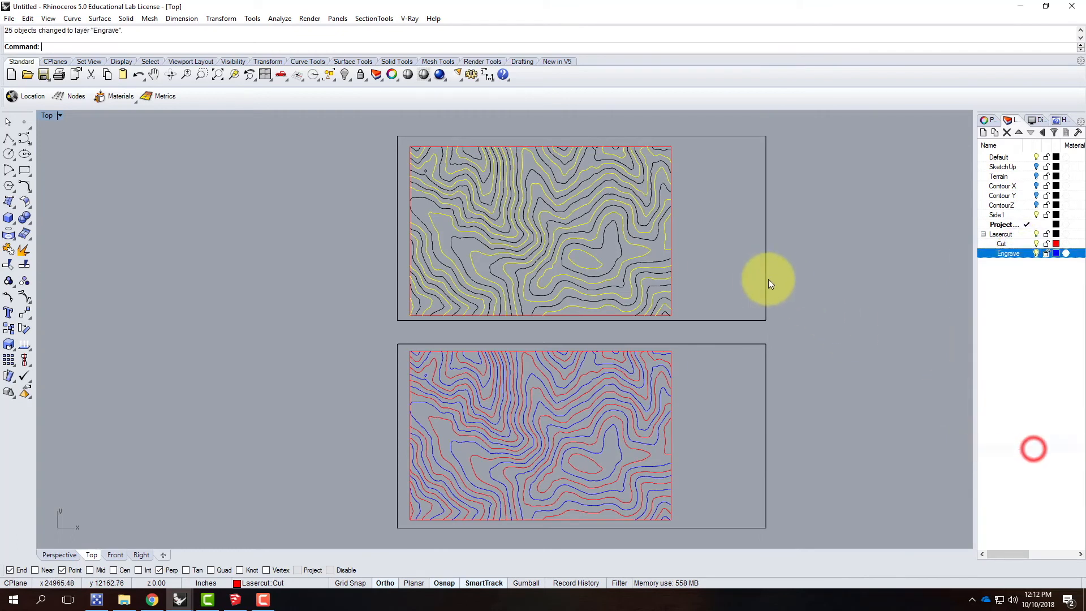
{"action": "left_click", "coordinate": [817, 246]}
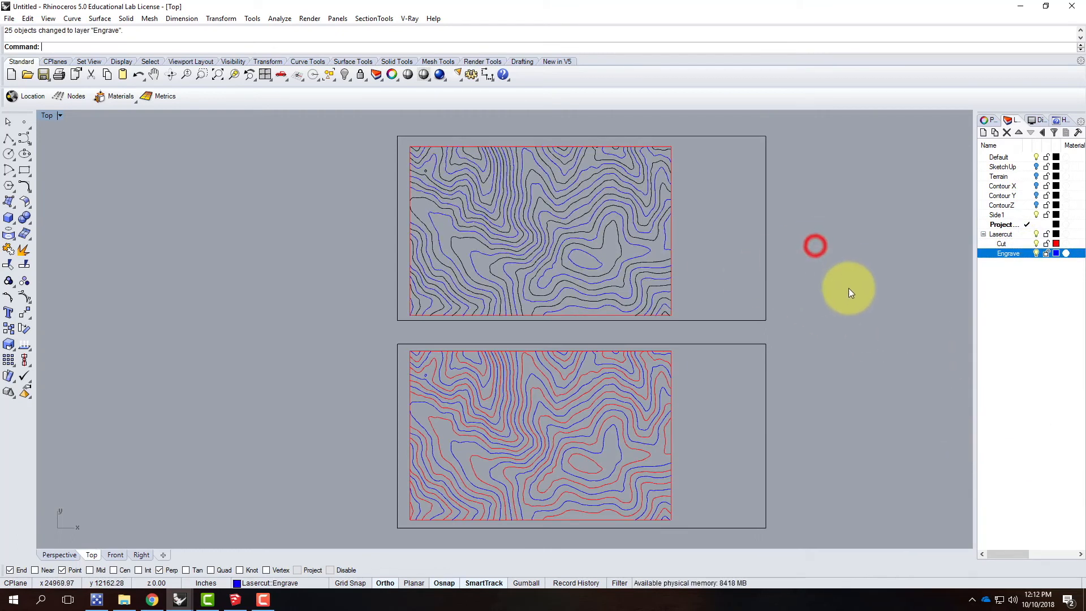
Step: Move all contours held on the parent Lasercut layer to the Cut layer and clear the selection
{"action": "left_click", "coordinate": [1002, 234]}
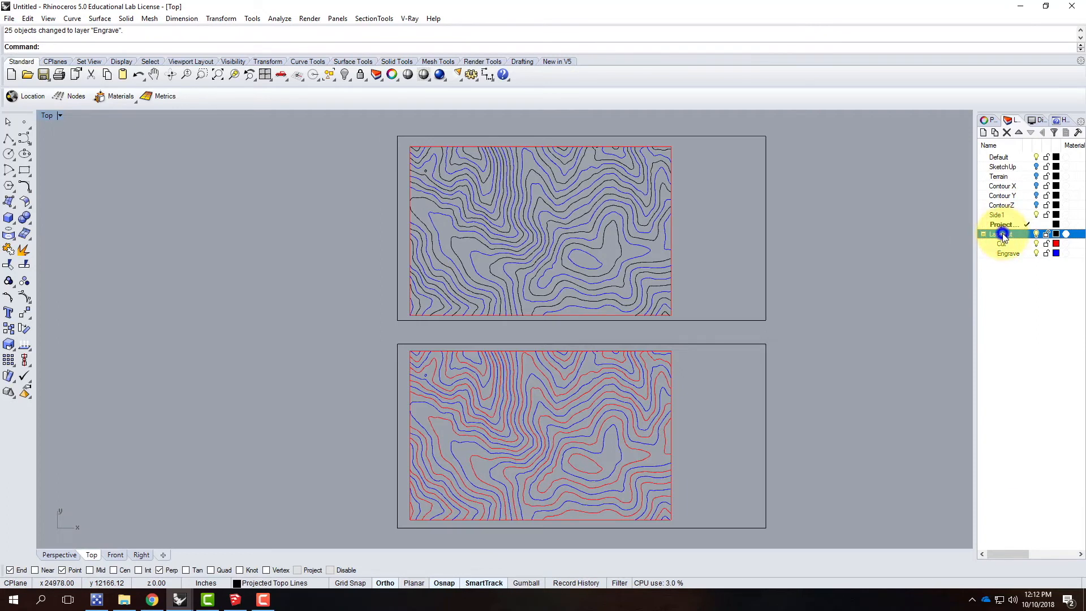
{"action": "right_click", "coordinate": [1002, 235]}
{"action": "left_click", "coordinate": [1014, 410]}
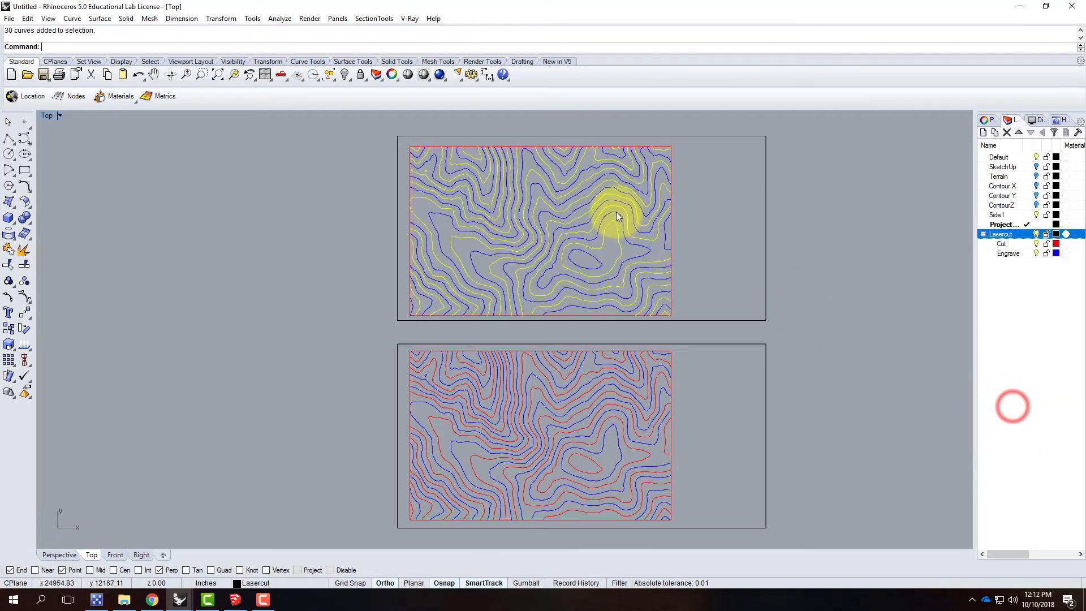
{"action": "right_click", "coordinate": [1009, 242]}
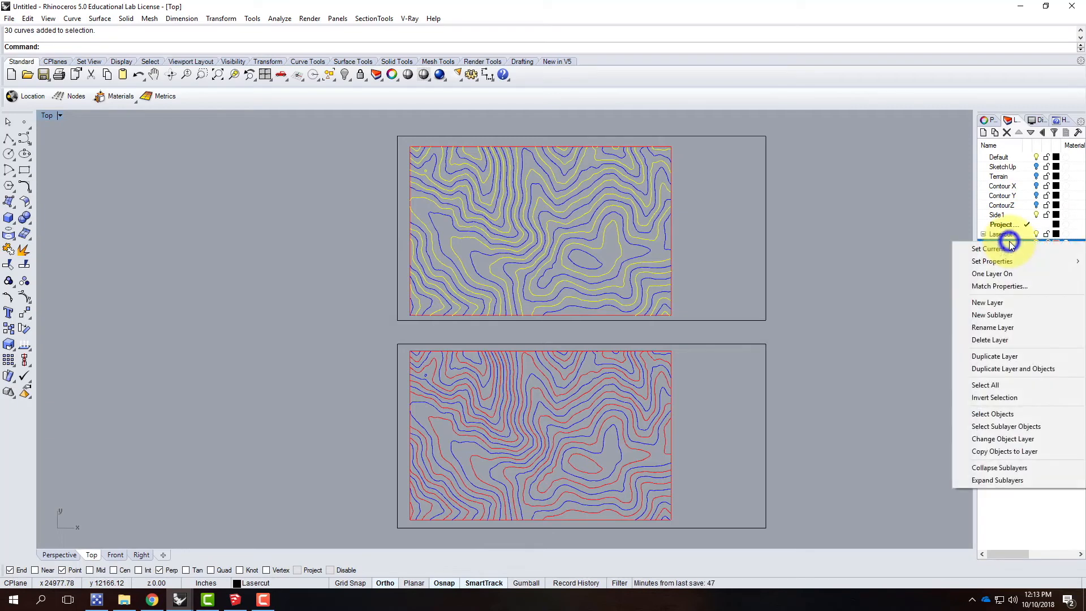
{"action": "left_click", "coordinate": [1007, 439]}
{"action": "left_click", "coordinate": [884, 338]}
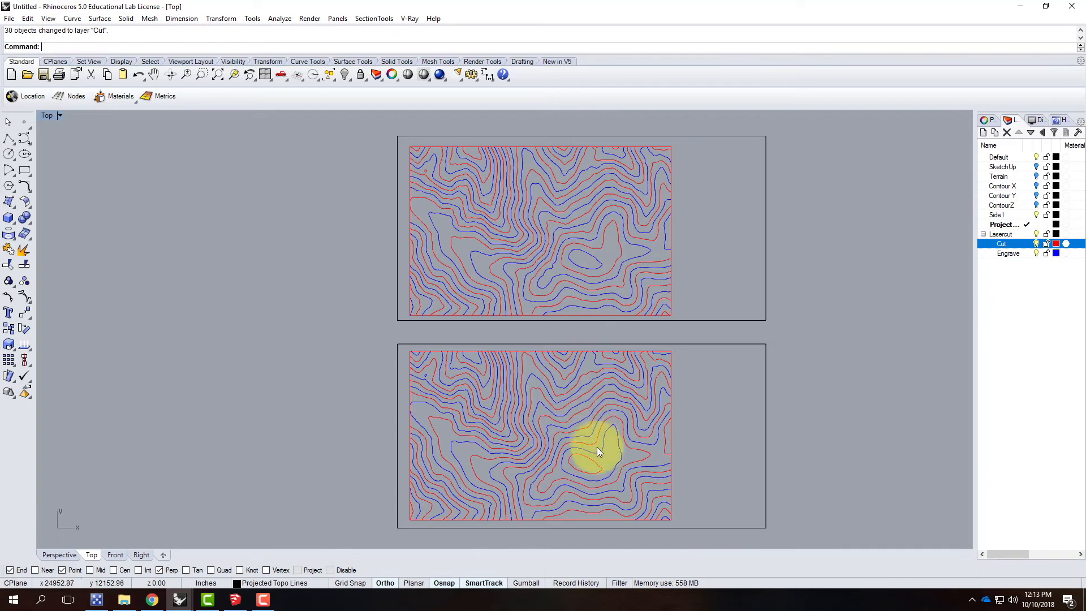
Step: Compare corresponding contours on the upper and middle sheets by selecting them one at a time
{"action": "left_click", "coordinate": [599, 467]}
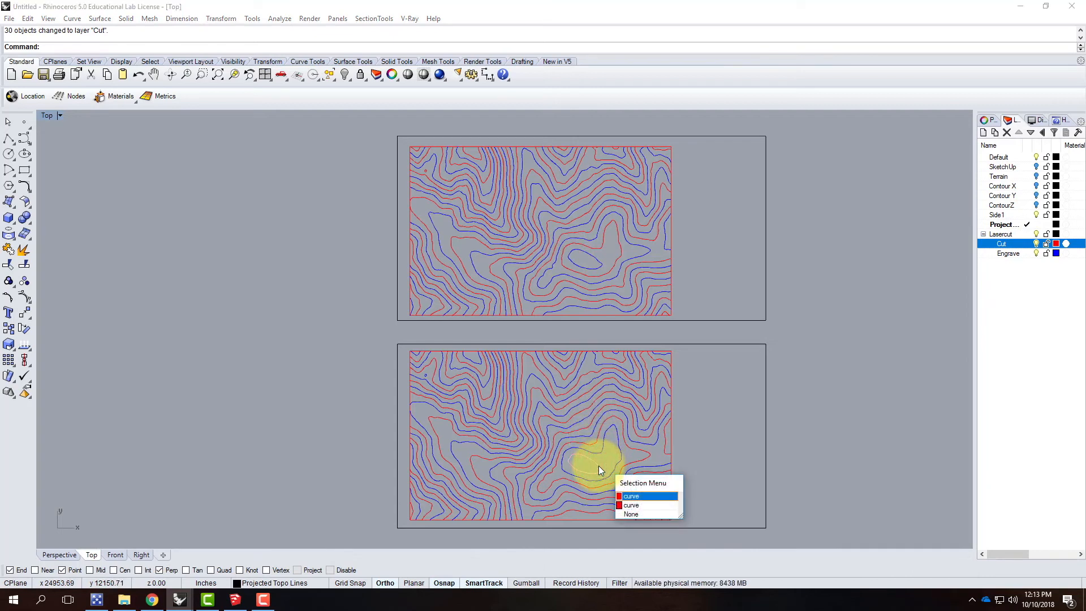
{"action": "left_click", "coordinate": [571, 260]}
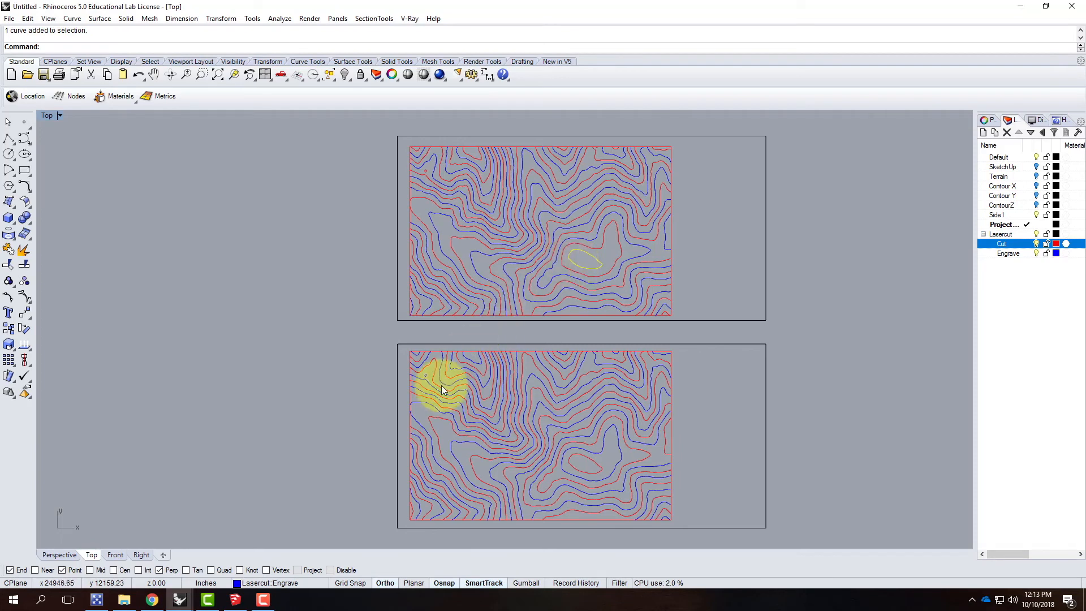
{"action": "left_click", "coordinate": [432, 427]}
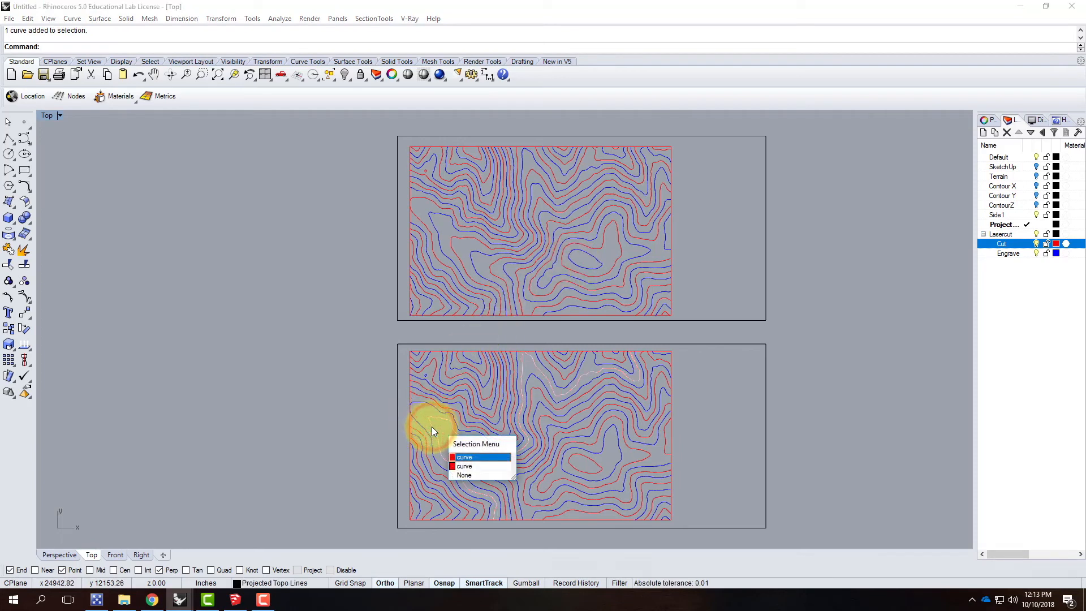
{"action": "left_click", "coordinate": [433, 224]}
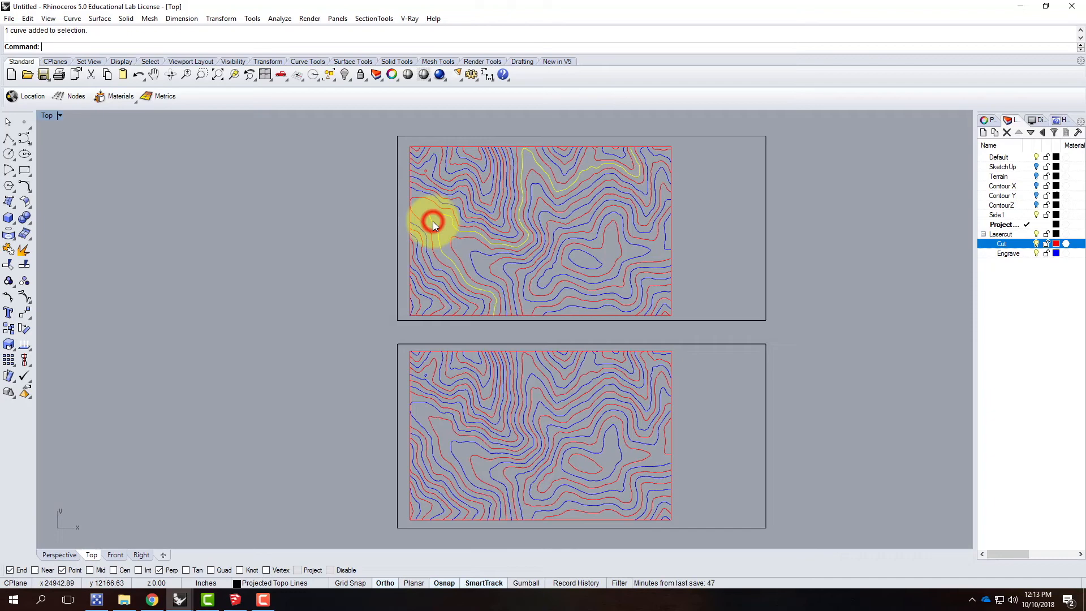
Step: Delete one of the overlapping copies of the long winding contour on the middle sheet
{"action": "left_click", "coordinate": [440, 441]}
{"action": "left_click", "coordinate": [474, 481]}
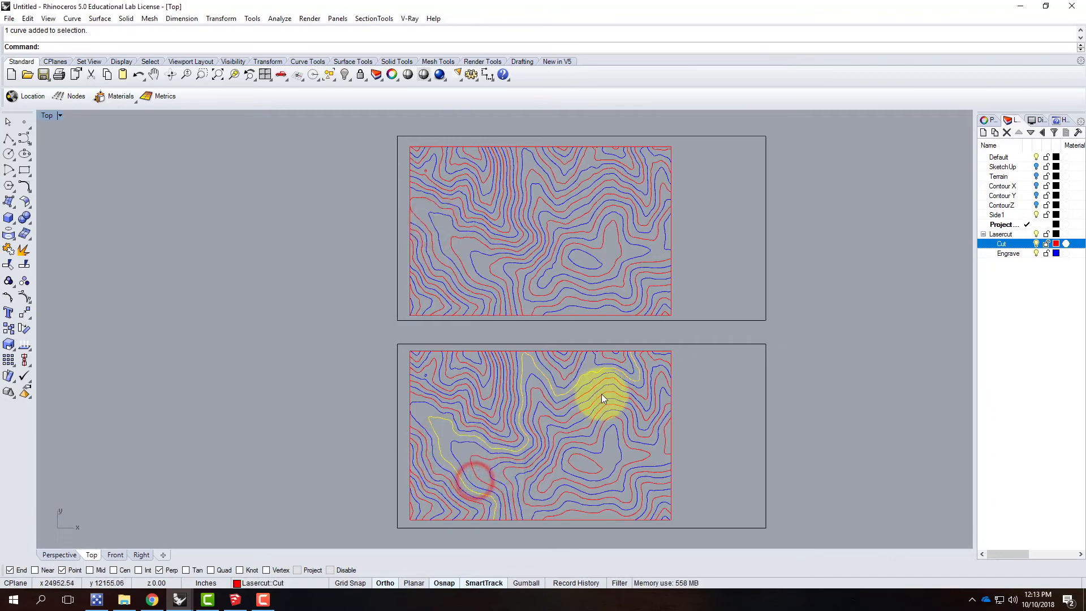
{"action": "scroll", "coordinate": [667, 417], "scroll_direction": "up", "scroll_amount": 6}
{"action": "scroll", "coordinate": [537, 354], "scroll_direction": "down", "scroll_amount": 4}
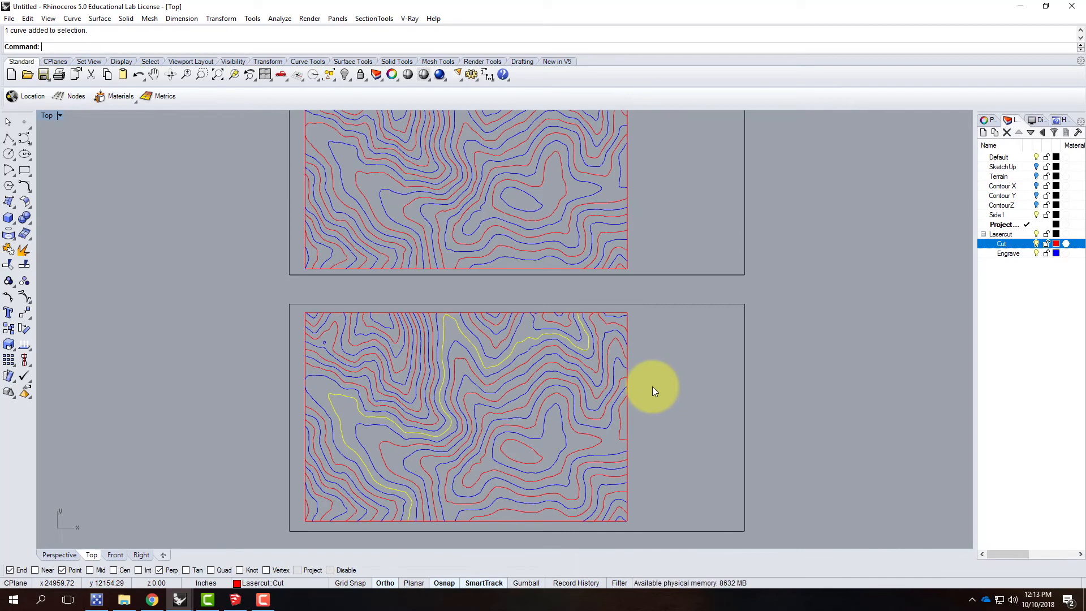
{"action": "key", "text": "Delete"}
Step: Check the middle sheet's contours for further overlapping duplicates and clear the selection
{"action": "scroll", "coordinate": [447, 333], "scroll_direction": "up", "scroll_amount": 3}
{"action": "left_click", "coordinate": [446, 337]}
{"action": "left_click", "coordinate": [443, 333]}
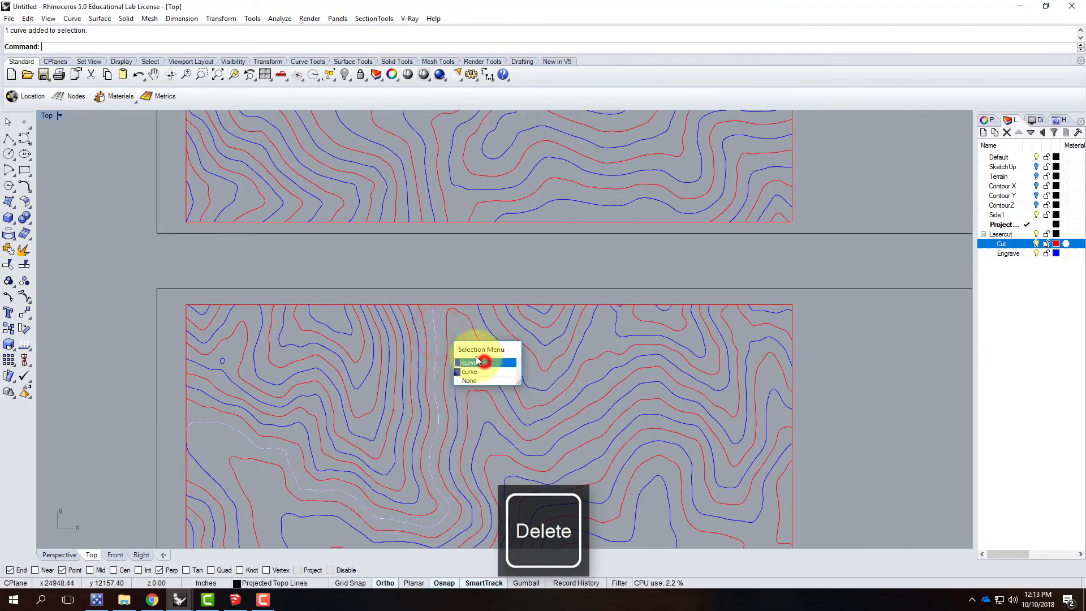
{"action": "left_click", "coordinate": [478, 362]}
{"action": "scroll", "coordinate": [286, 294], "scroll_direction": "down", "scroll_amount": 5}
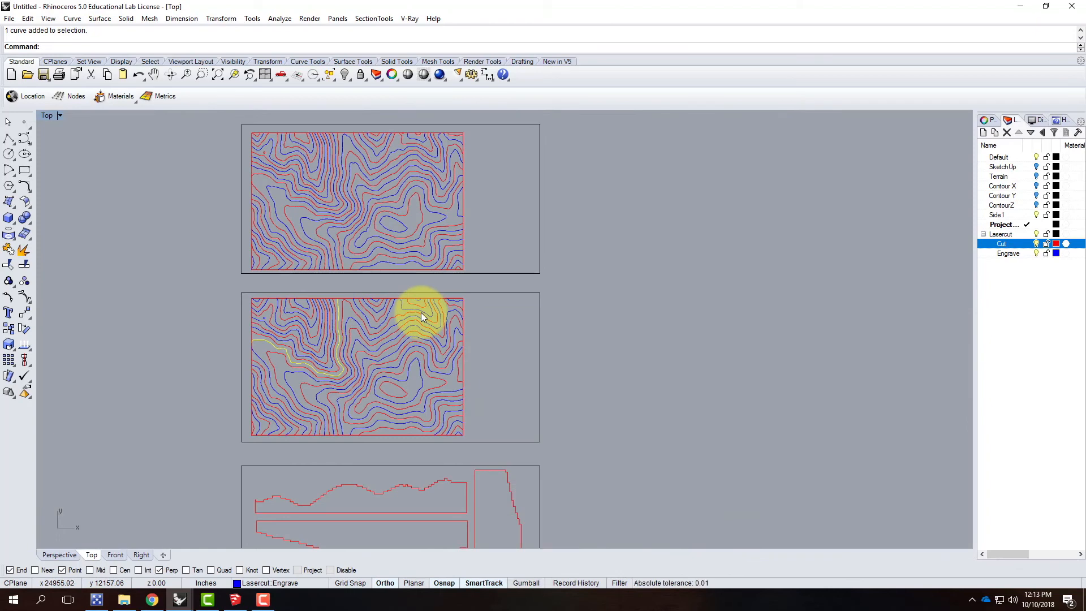
{"action": "key", "text": "Escape"}
{"action": "scroll", "coordinate": [249, 298], "scroll_direction": "up", "scroll_amount": 4}
{"action": "scroll", "coordinate": [251, 293], "scroll_direction": "down", "scroll_amount": 2}
{"action": "left_click", "coordinate": [252, 293]}
{"action": "left_click", "coordinate": [243, 280]}
{"action": "left_click_drag", "start_coordinate": [251, 280], "coordinate": [555, 271]}
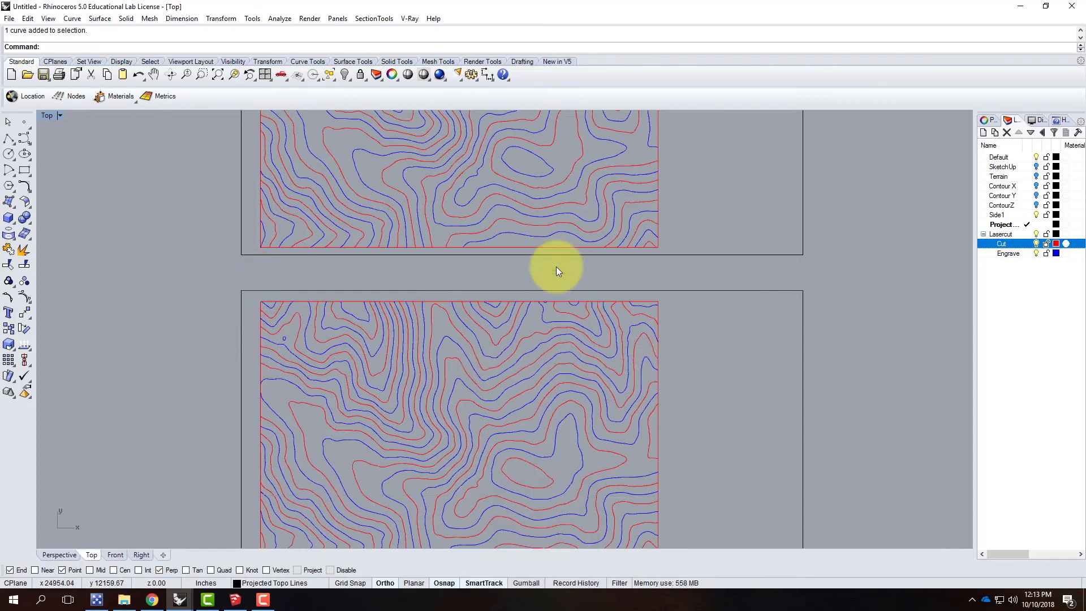
Step: Delete all contours together with their frame from the middle sheet, keeping the sheet outline
{"action": "scroll", "coordinate": [556, 271], "scroll_direction": "down", "scroll_amount": 3}
{"action": "left_click_drag", "start_coordinate": [396, 273], "coordinate": [644, 426]}
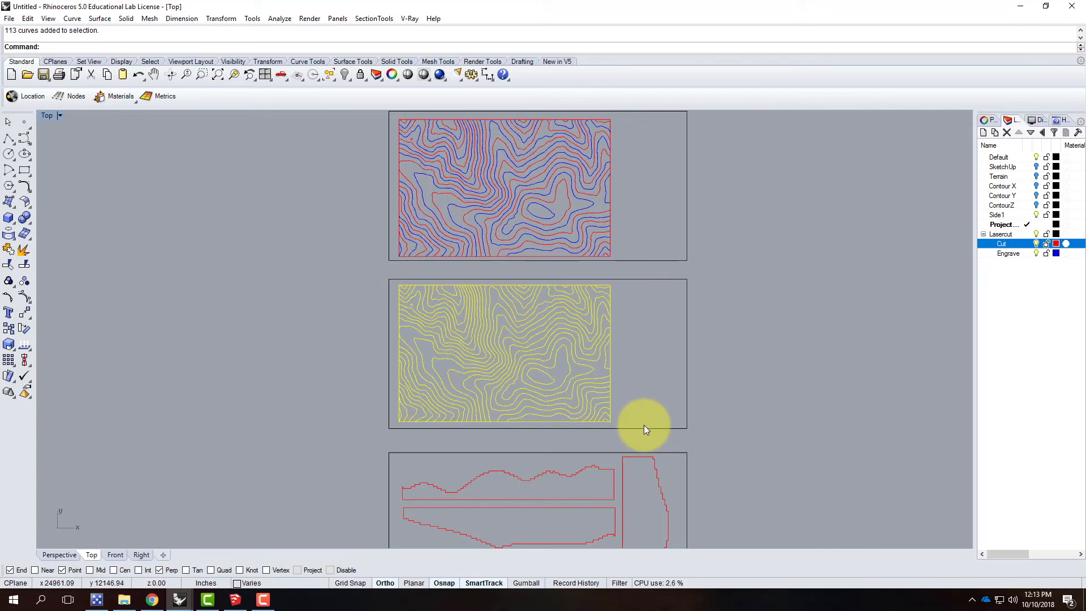
{"action": "key", "text": "Delete"}
{"action": "scroll", "coordinate": [399, 440], "scroll_direction": "down", "scroll_amount": 2}
{"action": "scroll", "coordinate": [401, 229], "scroll_direction": "up", "scroll_amount": 3}
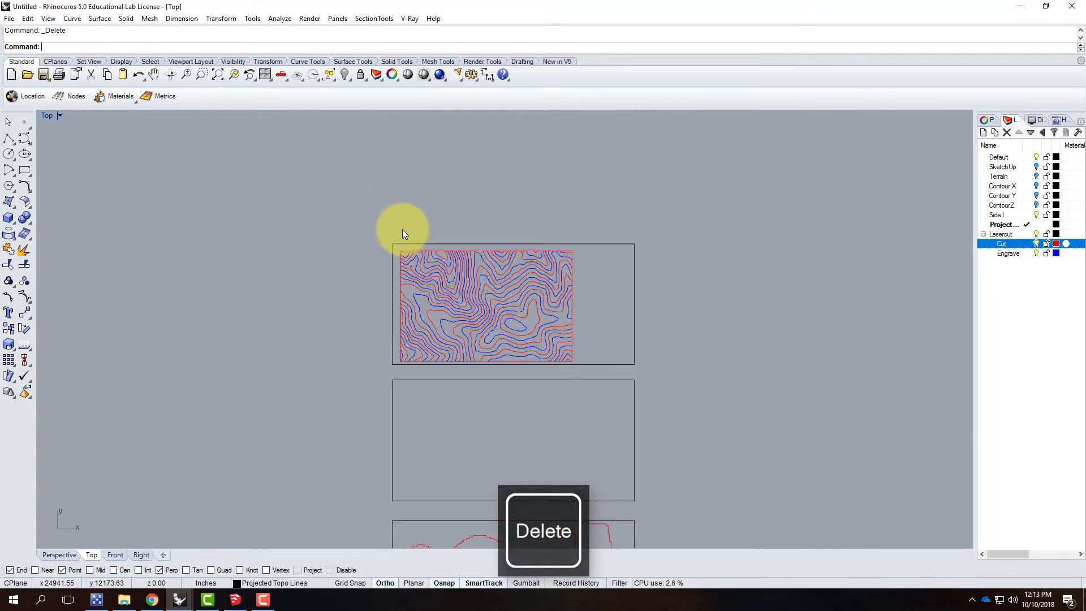
Step: Copy all contours and their frame from the upper sheet straight down onto the empty middle sheet
{"action": "left_click_drag", "start_coordinate": [392, 227], "coordinate": [742, 466]}
{"action": "type", "text": "copy"}
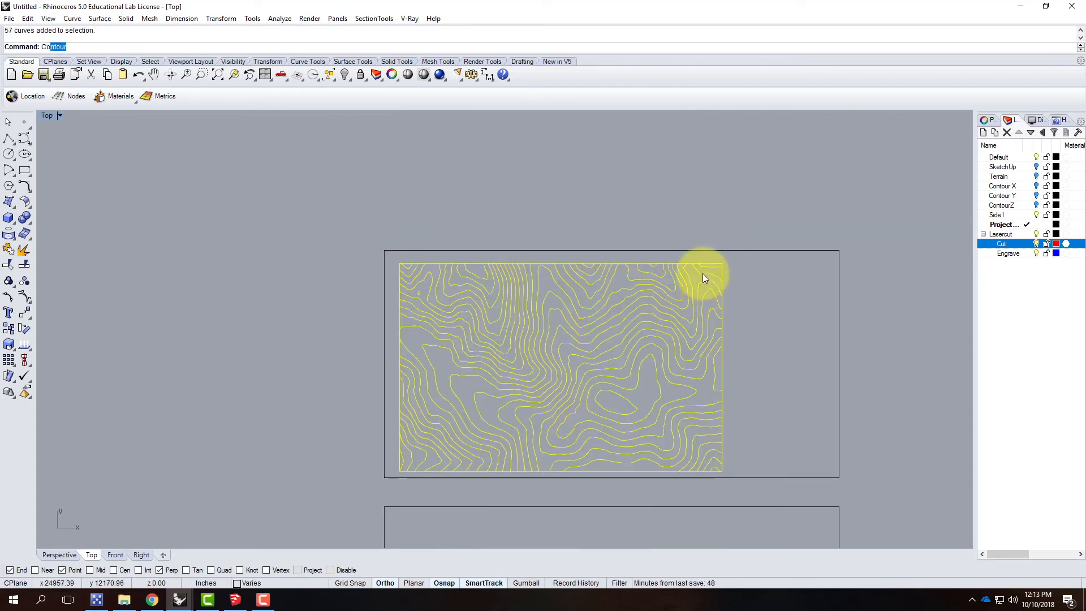
{"action": "key", "text": "Return"}
{"action": "scroll", "coordinate": [255, 228], "scroll_direction": "down", "scroll_amount": 2}
{"action": "left_click", "coordinate": [256, 228]}
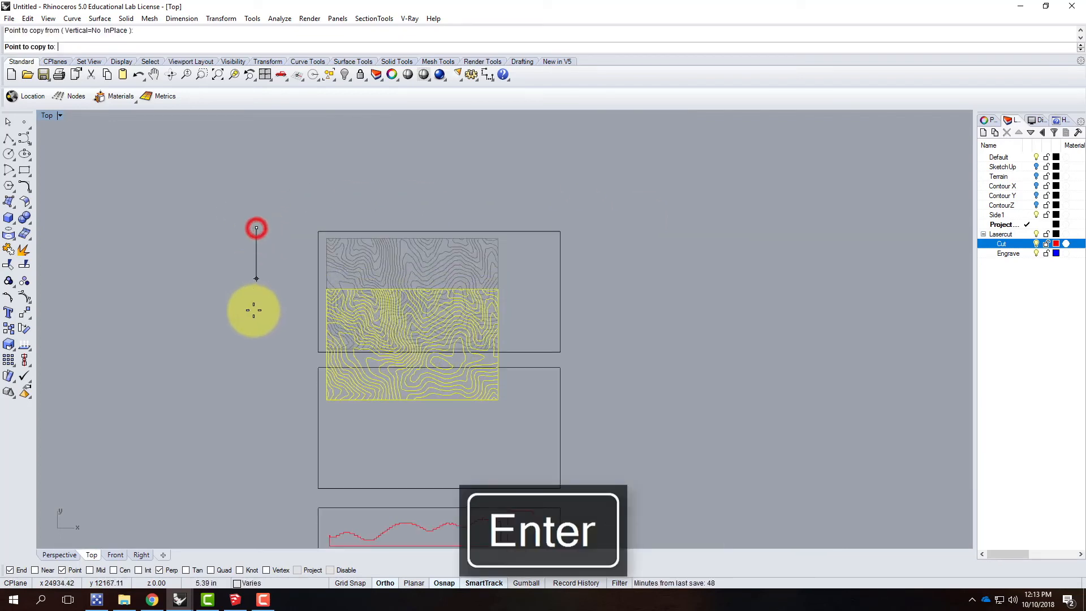
{"action": "left_click", "coordinate": [250, 362]}
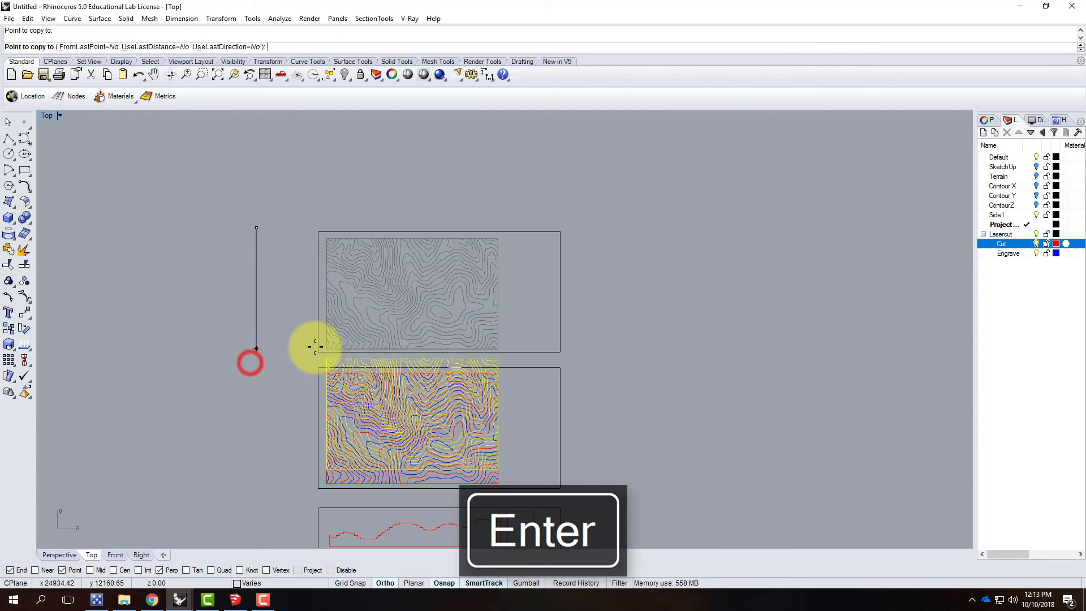
{"action": "key", "text": "Escape"}
{"action": "scroll", "coordinate": [527, 429], "scroll_direction": "up", "scroll_amount": 4}
{"action": "left_click", "coordinate": [531, 402]}
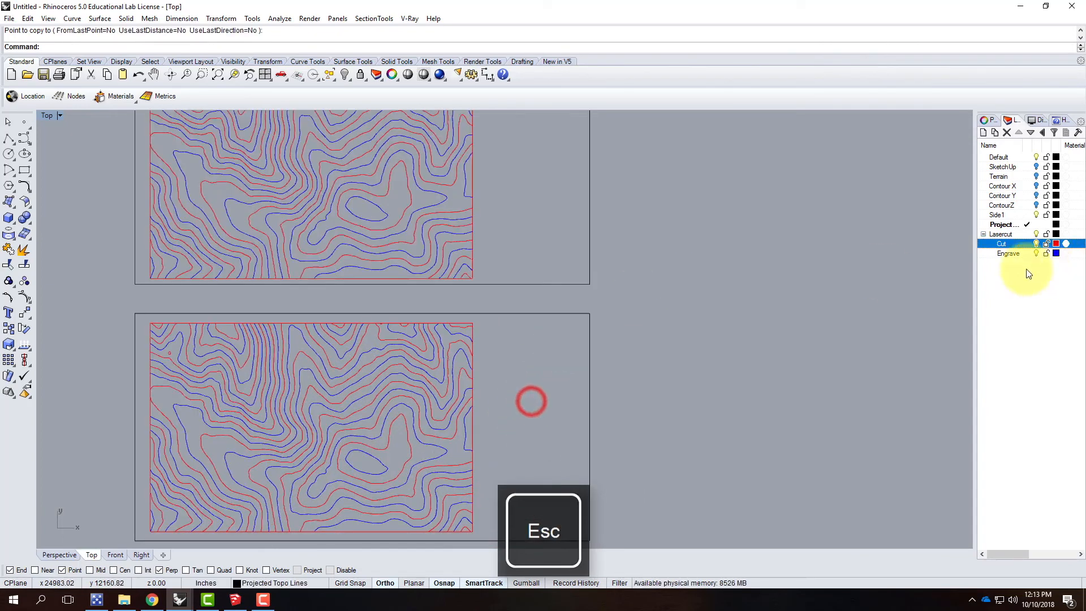
Step: Change the middle sheet's Cut contours, excluding their frame, to the parent Lasercut layer
{"action": "right_click", "coordinate": [1016, 245]}
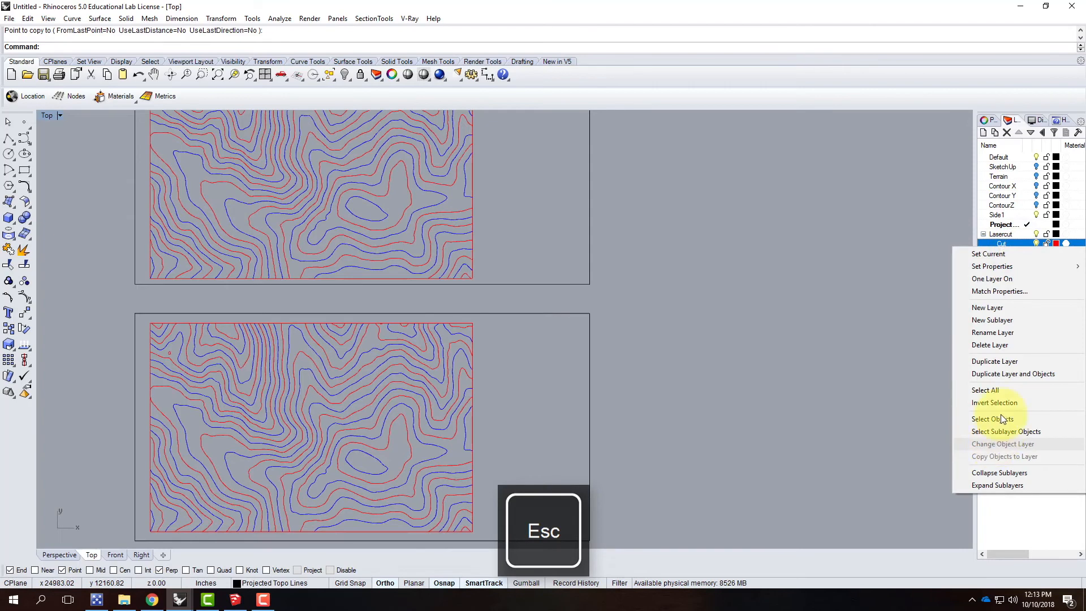
{"action": "left_click", "coordinate": [992, 419]}
{"action": "scroll", "coordinate": [736, 200], "scroll_direction": "down", "scroll_amount": 4}
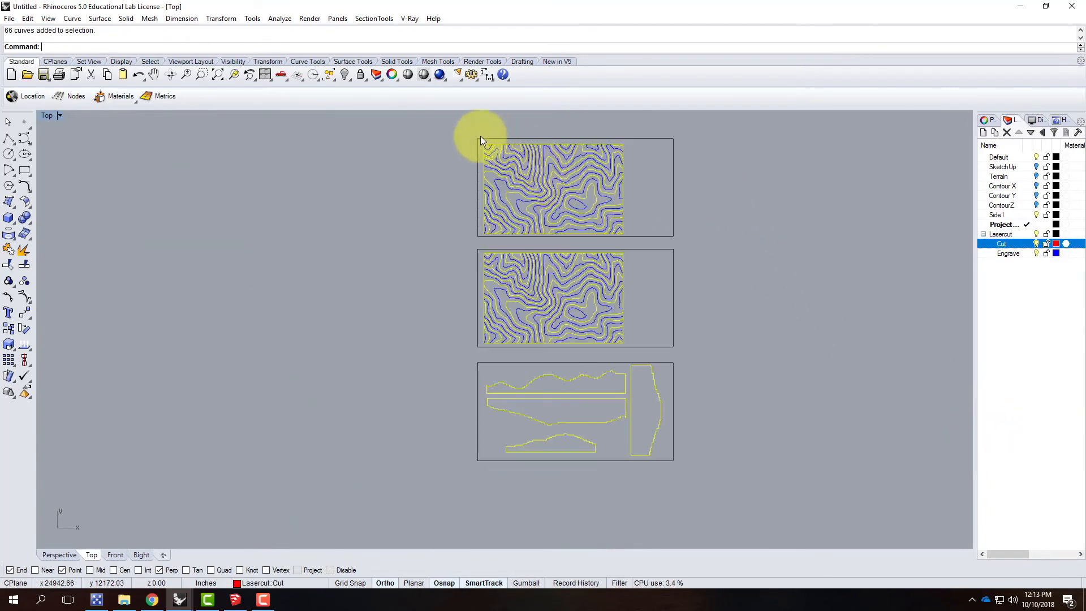
{"action": "left_click_drag", "start_coordinate": [426, 128], "coordinate": [708, 242], "text": "ctrl"}
{"action": "left_click_drag", "start_coordinate": [445, 353], "coordinate": [730, 492], "text": "ctrl"}
{"action": "scroll", "coordinate": [621, 321], "scroll_direction": "up", "scroll_amount": 4}
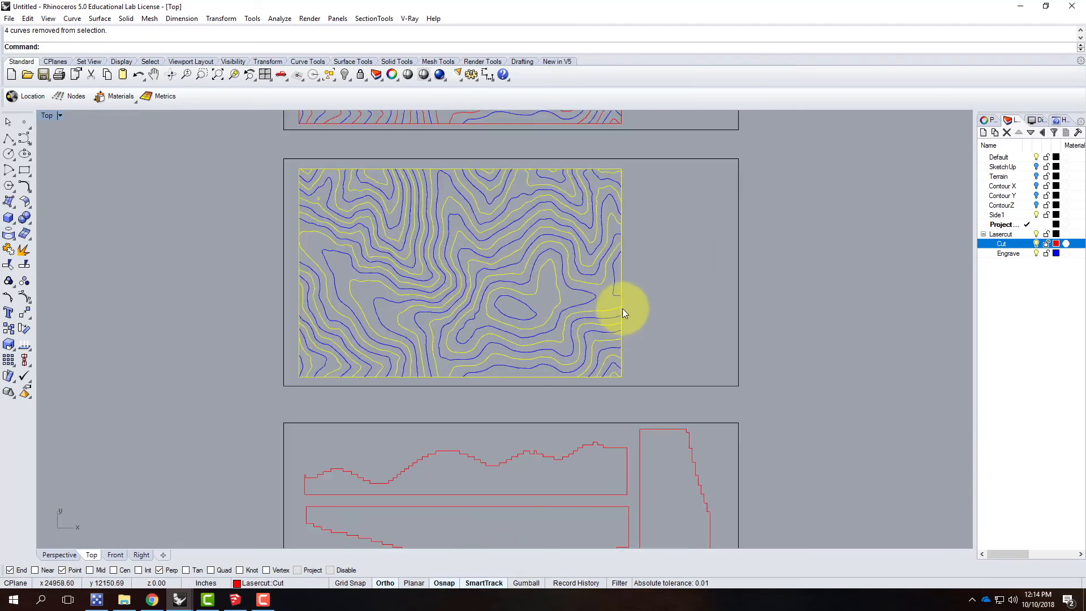
{"action": "left_click", "coordinate": [621, 301], "text": "ctrl"}
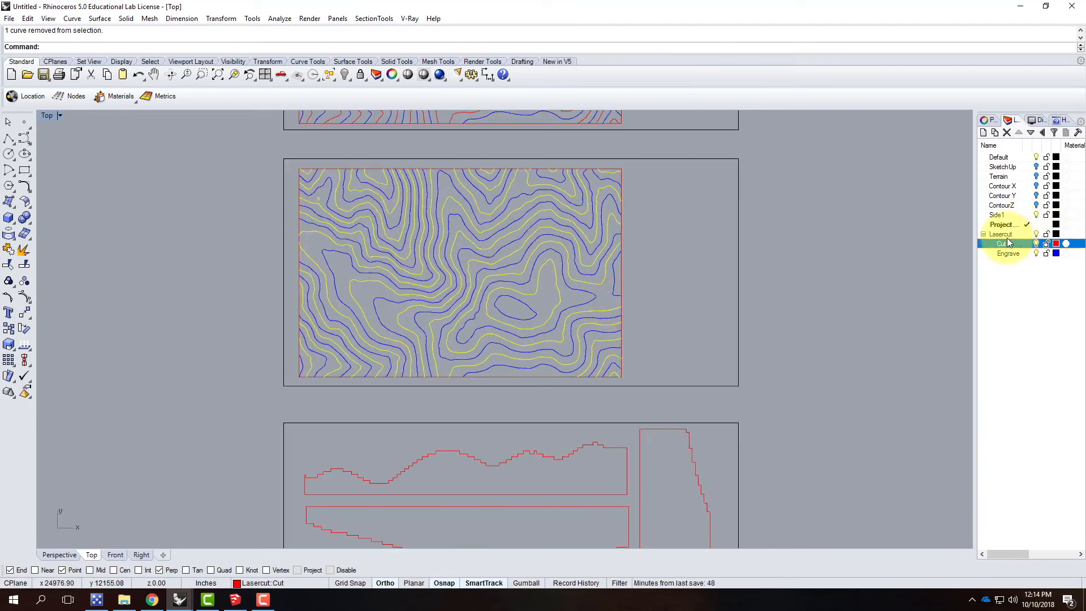
{"action": "right_click", "coordinate": [1052, 234]}
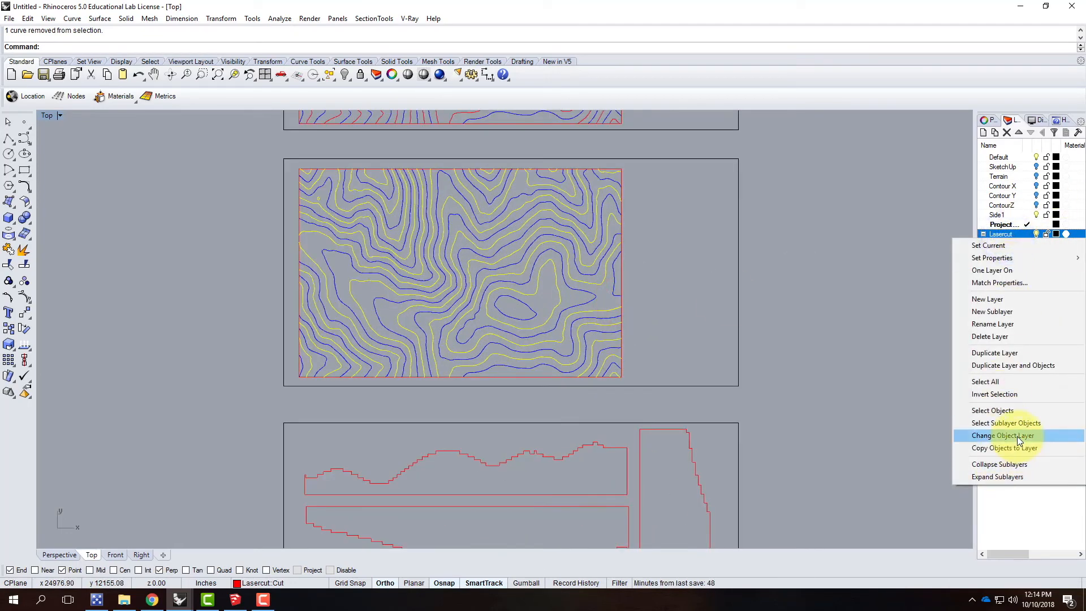
{"action": "left_click", "coordinate": [1018, 436]}
{"action": "left_click", "coordinate": [894, 312]}
Step: Change the middle sheet's Engrave contours to the Cut layer, leaving those on the upper sheet out
{"action": "left_click", "coordinate": [1012, 253]}
{"action": "right_click", "coordinate": [1013, 253]}
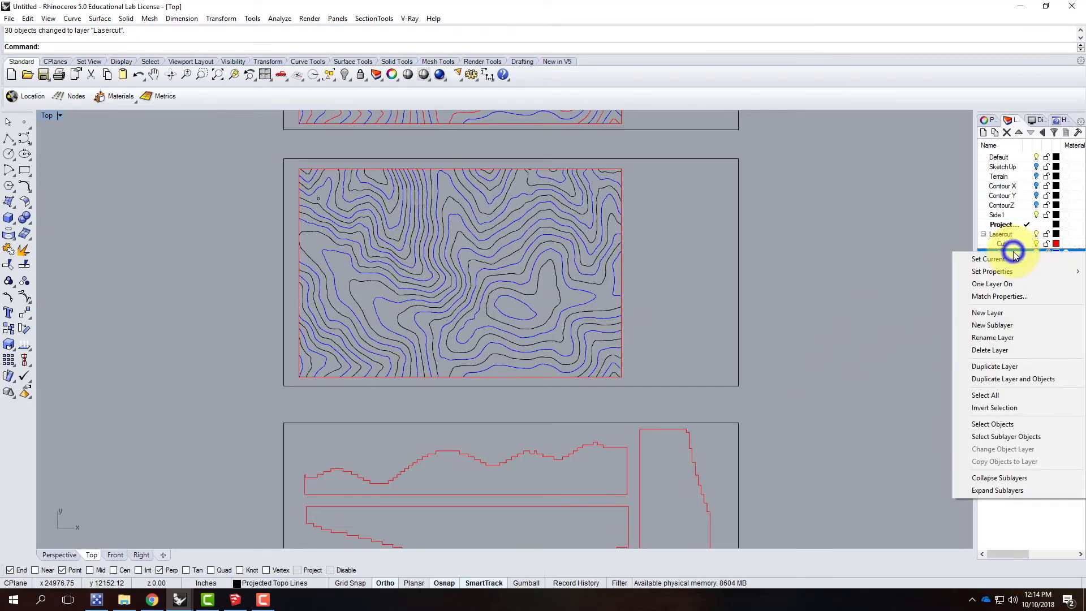
{"action": "left_click", "coordinate": [1019, 424]}
{"action": "scroll", "coordinate": [445, 380], "scroll_direction": "down", "scroll_amount": 5}
{"action": "left_click_drag", "start_coordinate": [318, 117], "coordinate": [600, 256]}
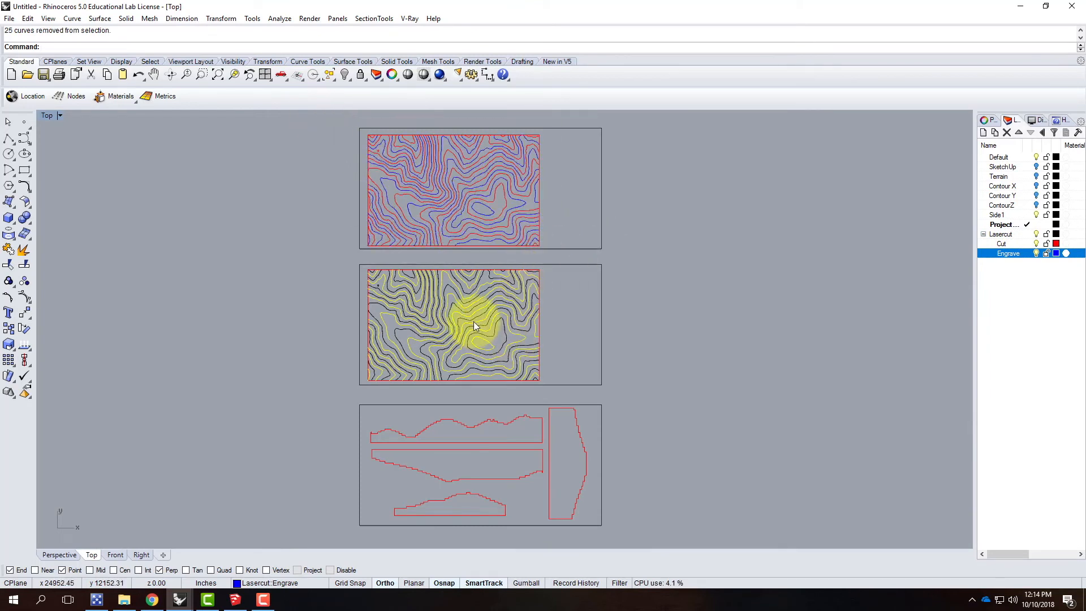
{"action": "left_click", "coordinate": [1022, 252]}
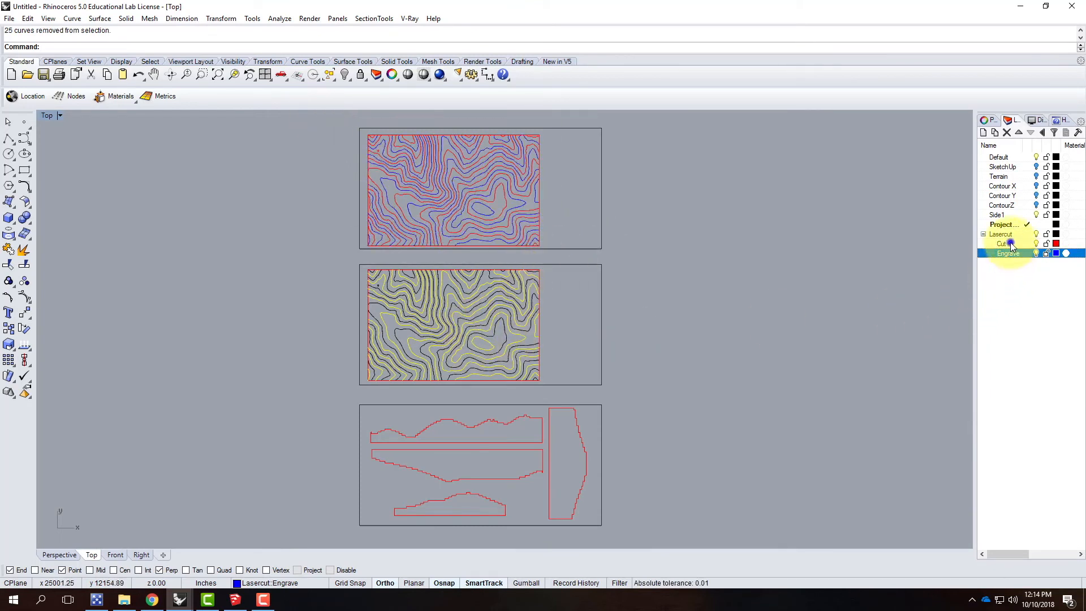
{"action": "right_click", "coordinate": [1010, 243]}
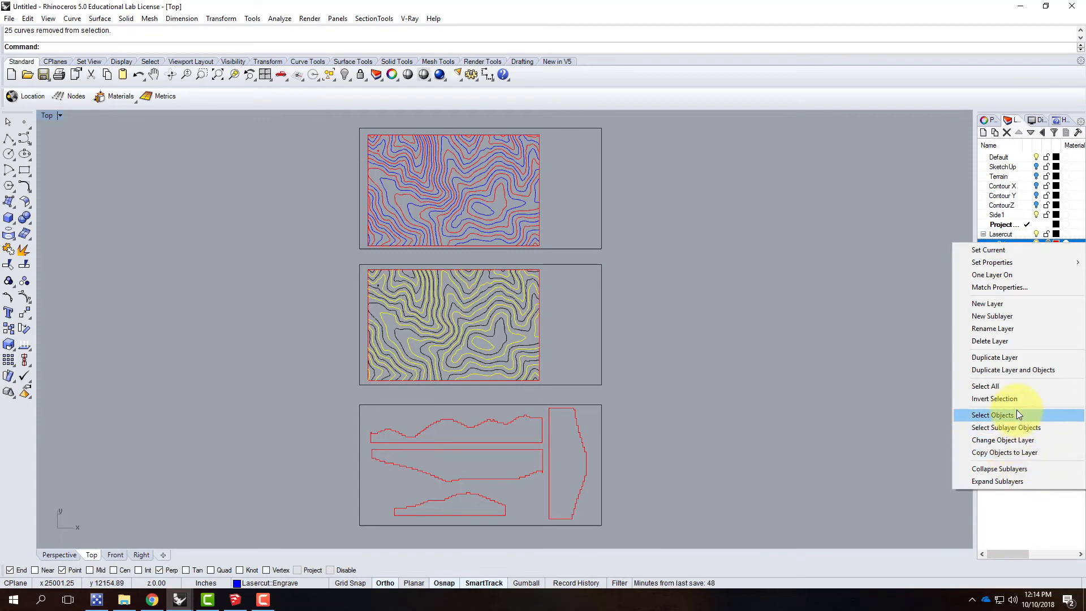
{"action": "left_click", "coordinate": [1019, 445]}
{"action": "left_click", "coordinate": [734, 321]}
Step: Change all contours on the parent Lasercut layer to the Engrave layer
{"action": "left_click", "coordinate": [999, 234]}
{"action": "right_click", "coordinate": [1000, 236]}
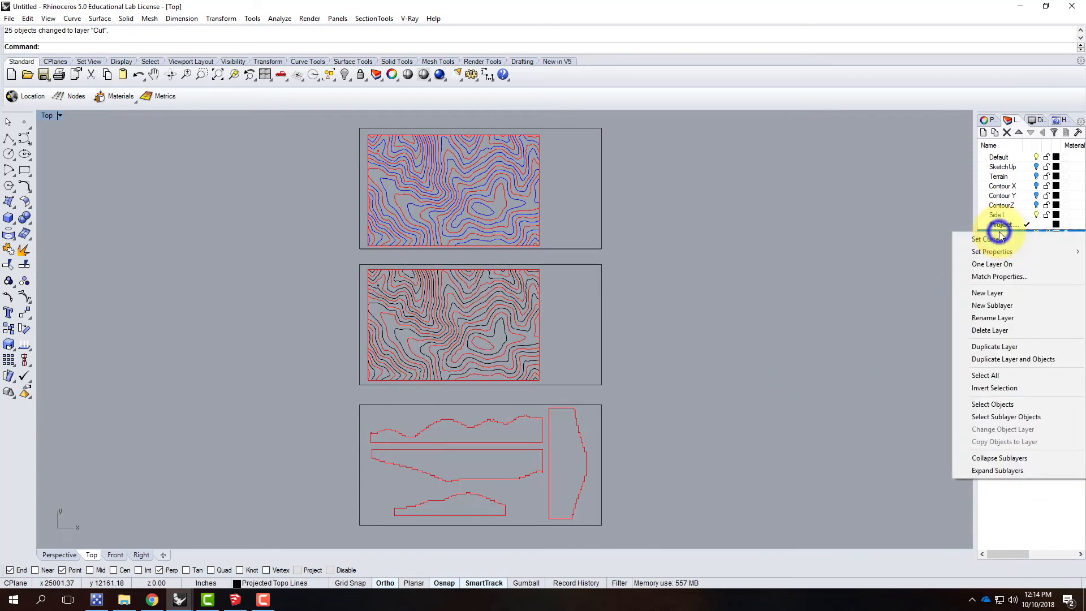
{"action": "left_click", "coordinate": [1003, 403]}
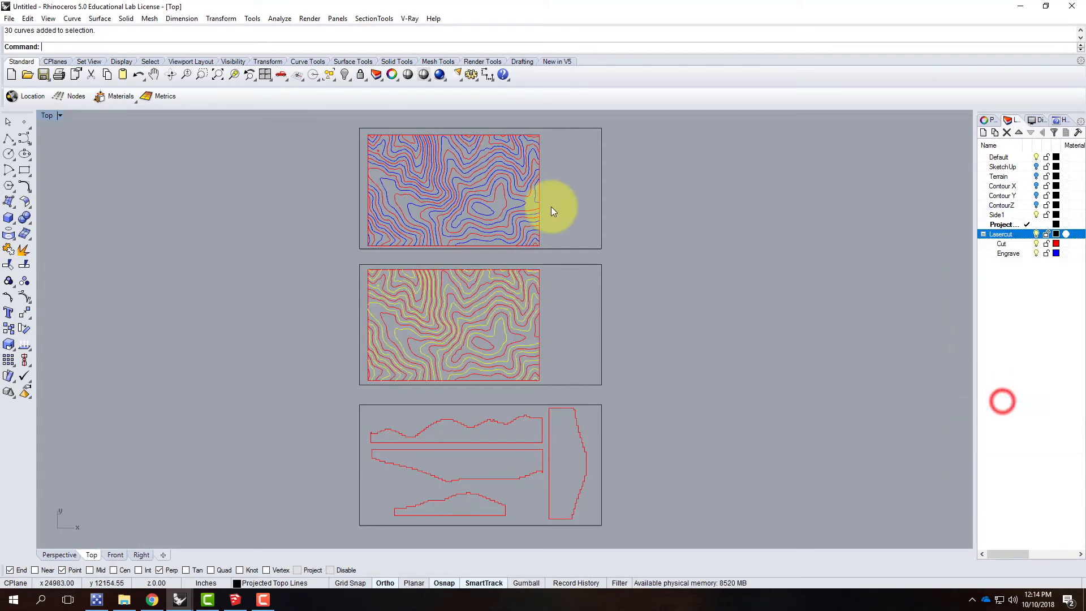
{"action": "right_click", "coordinate": [1009, 253]}
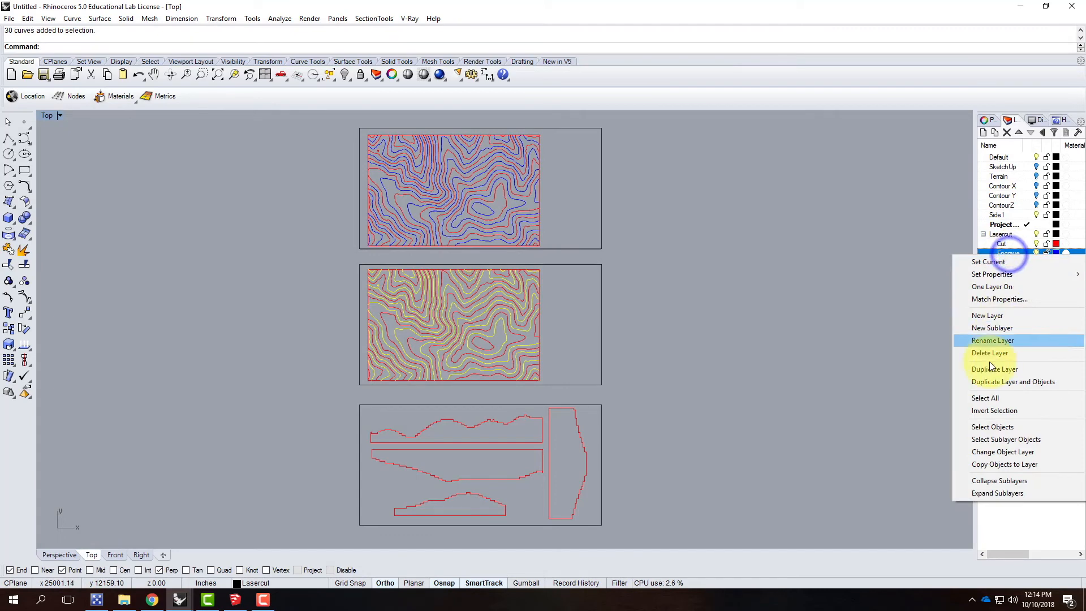
{"action": "left_click", "coordinate": [1001, 451]}
{"action": "left_click", "coordinate": [721, 334]}
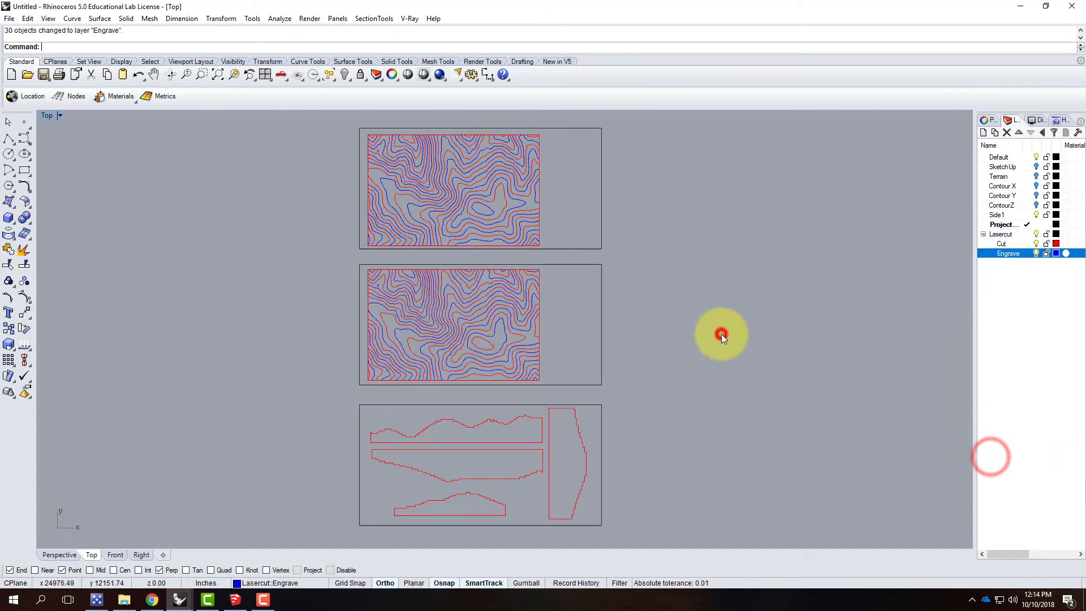
Step: Compare the small closed summit contour on the middle and upper sheets, and clear the selection
{"action": "scroll", "coordinate": [496, 262], "scroll_direction": "up", "scroll_amount": 3}
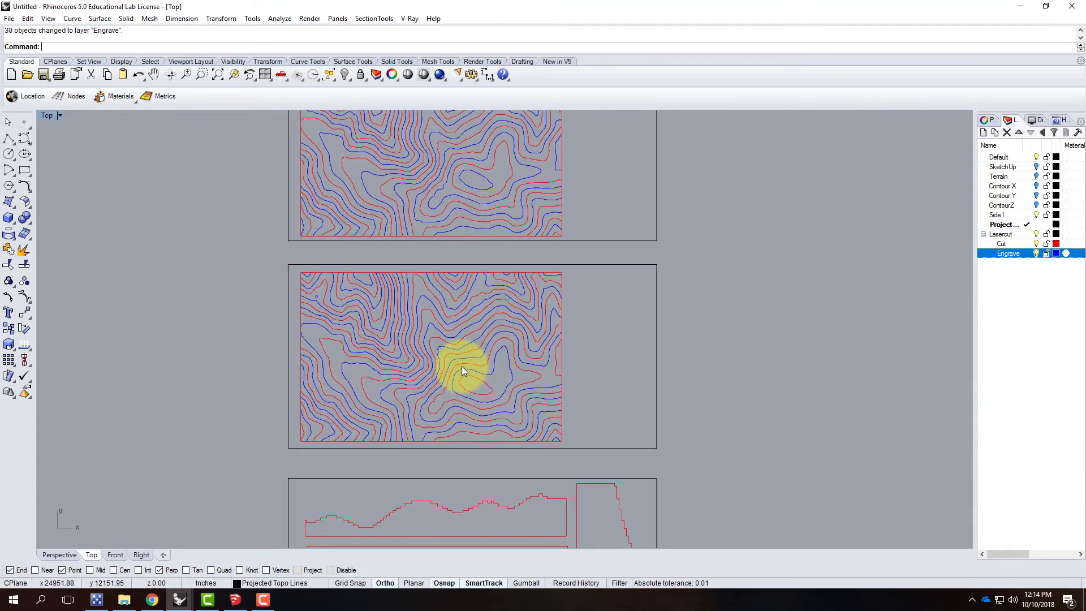
{"action": "left_click", "coordinate": [482, 379]}
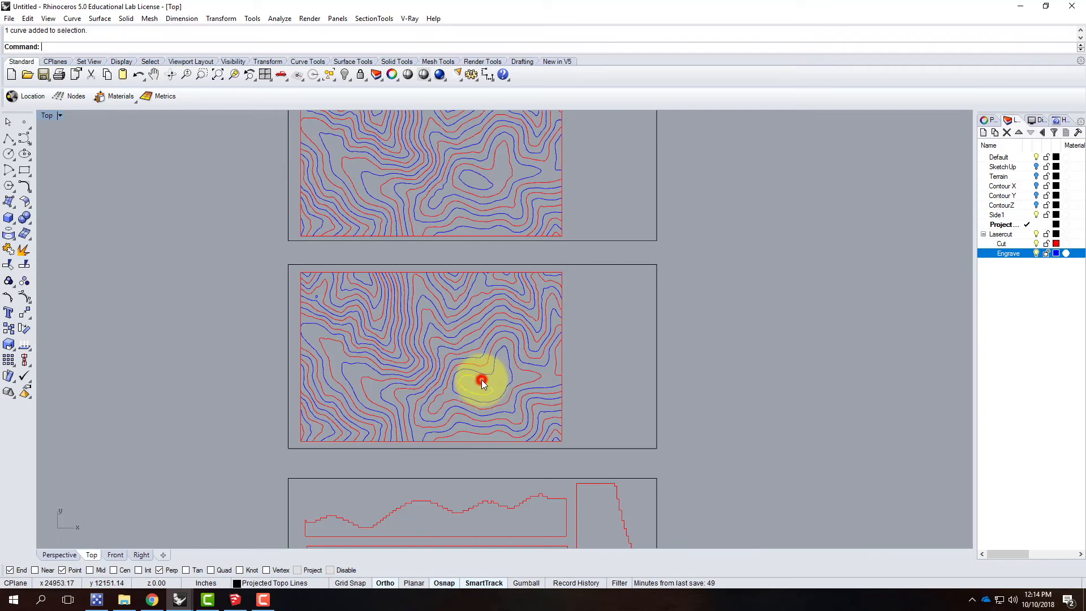
{"action": "left_click", "coordinate": [481, 189]}
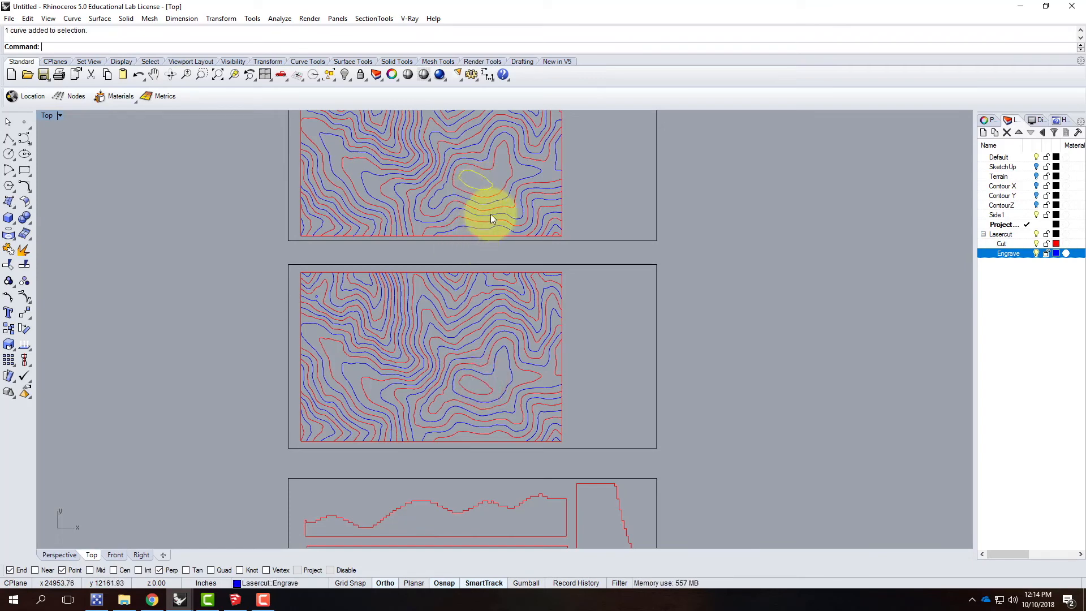
{"action": "scroll", "coordinate": [487, 218], "scroll_direction": "down", "scroll_amount": 4}
{"action": "left_click", "coordinate": [639, 228]}
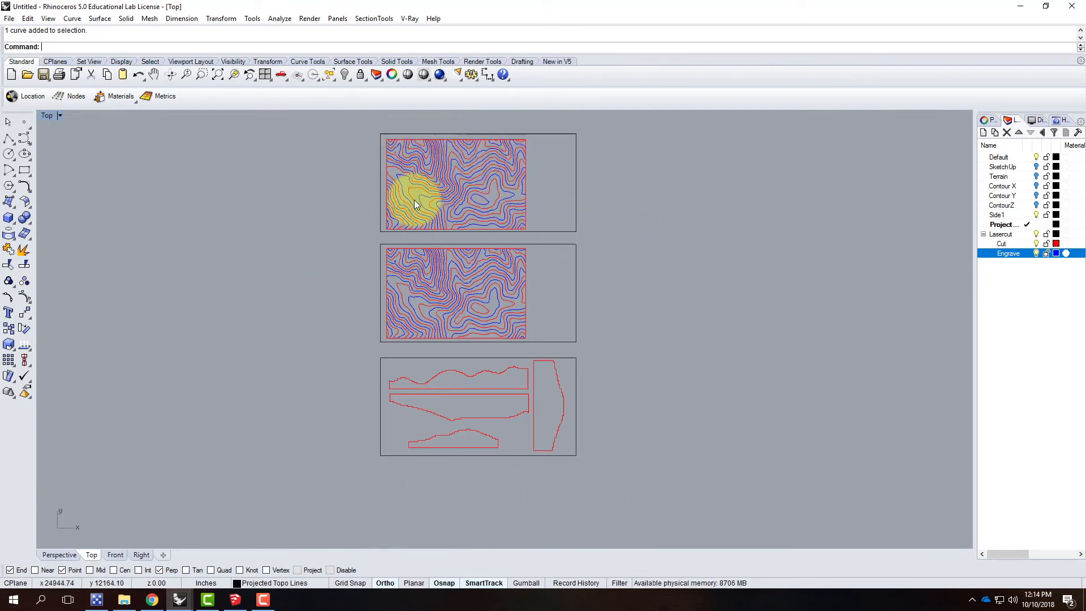
Step: Examine the two long side outlines on the lowest sheet by selecting them one at a time
{"action": "scroll", "coordinate": [488, 396], "scroll_direction": "up", "scroll_amount": 3}
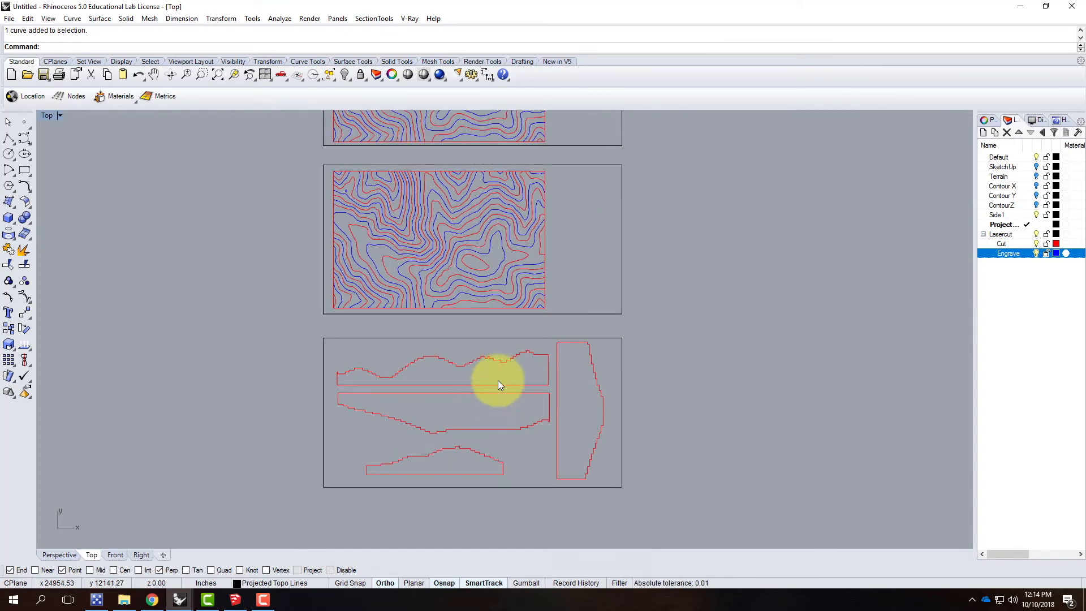
{"action": "left_click", "coordinate": [507, 386]}
{"action": "left_click", "coordinate": [500, 397]}
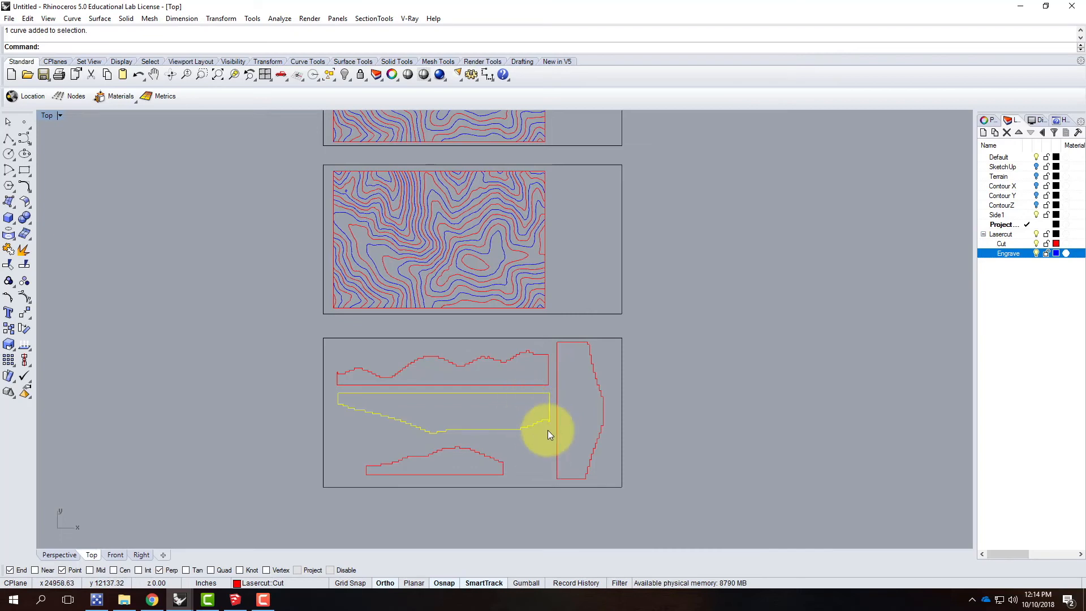
{"action": "scroll", "coordinate": [548, 429], "scroll_direction": "up", "scroll_amount": 3}
{"action": "left_click", "coordinate": [524, 452]}
{"action": "left_click", "coordinate": [423, 344]}
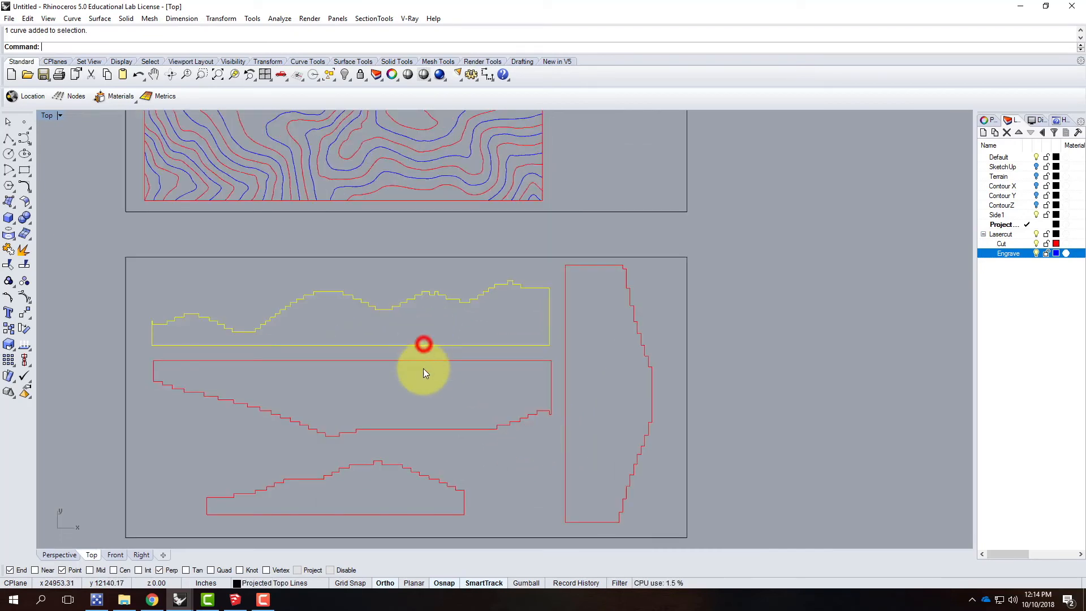
{"action": "left_click", "coordinate": [425, 359]}
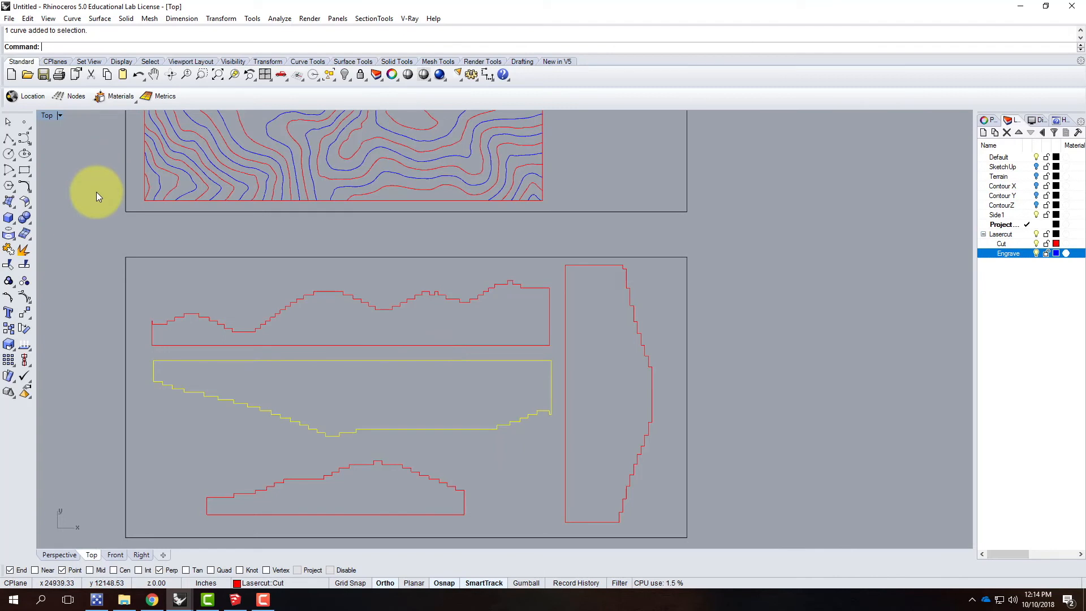
Step: Draw a vertical polyline 5/32" inside the right end of the lower long side outline, from its straight edge to the stepped edge
{"action": "left_click", "coordinate": [9, 138]}
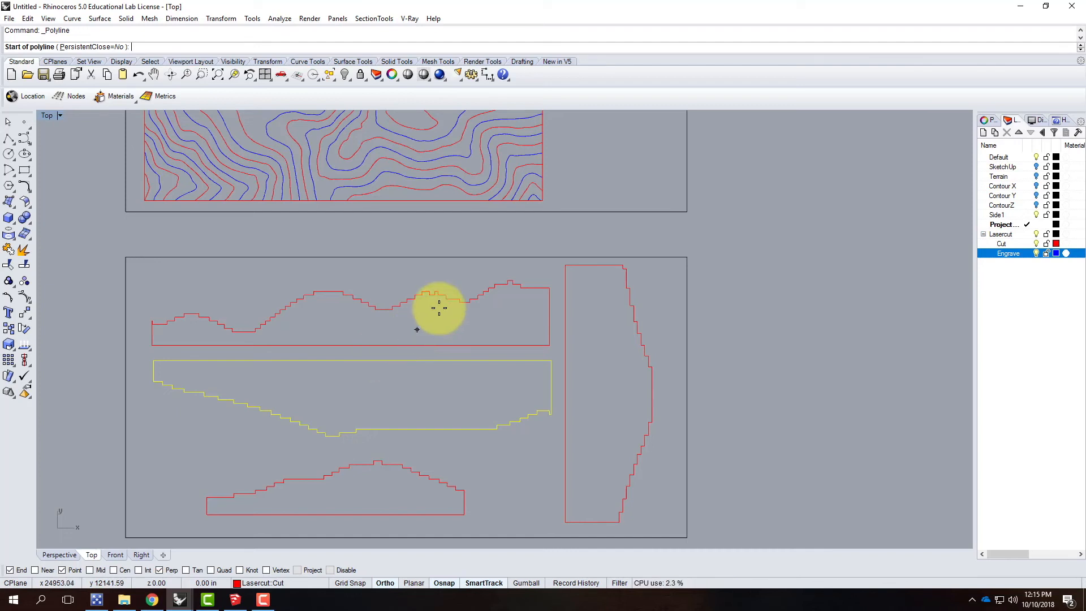
{"action": "scroll", "coordinate": [572, 355], "scroll_direction": "up", "scroll_amount": 2}
{"action": "scroll", "coordinate": [570, 356], "scroll_direction": "up", "scroll_amount": 1}
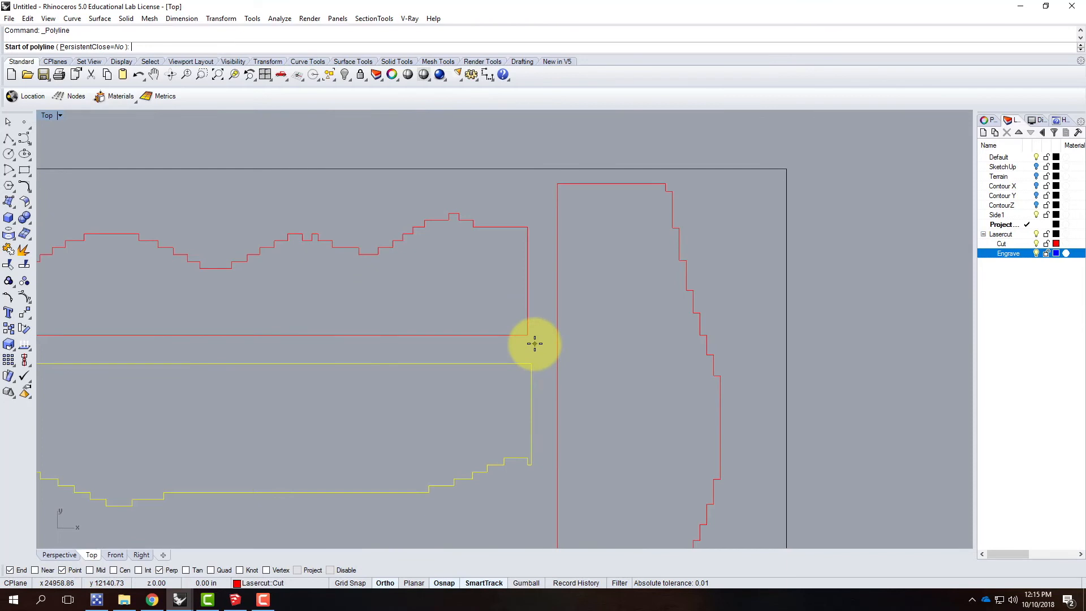
{"action": "scroll", "coordinate": [538, 340], "scroll_direction": "up", "scroll_amount": 2}
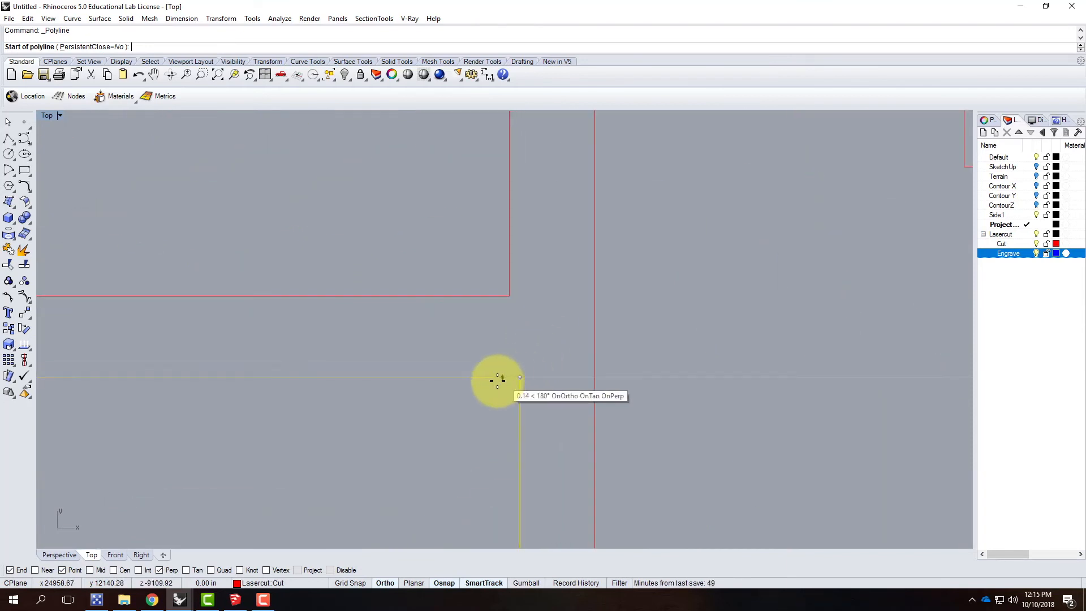
{"action": "type", "text": "5/3"}
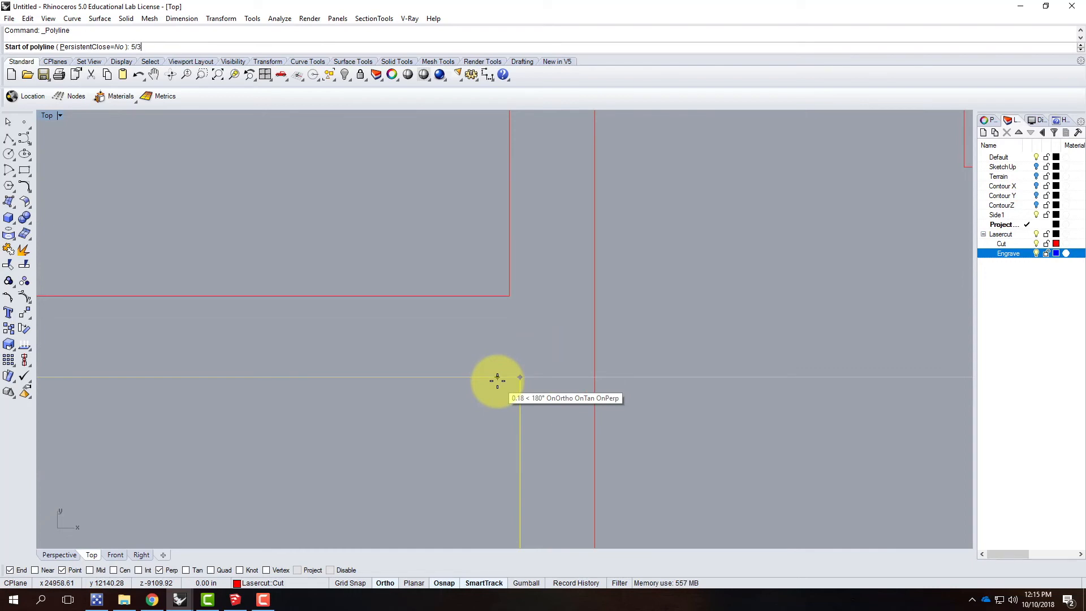
{"action": "type", "text": "2"}
{"action": "key", "text": "Return"}
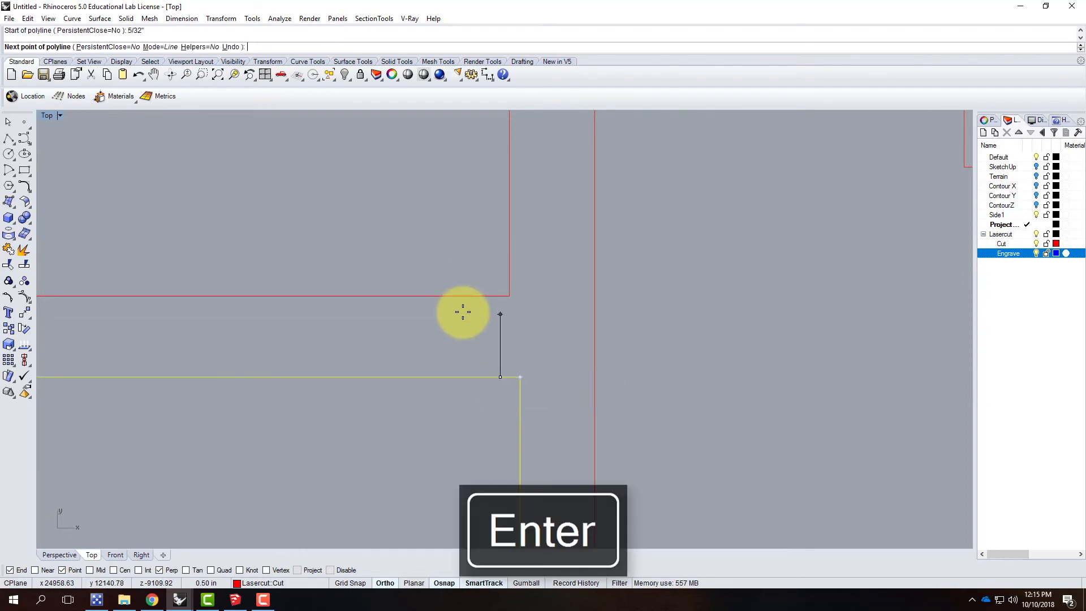
{"action": "scroll", "coordinate": [478, 286], "scroll_direction": "down", "scroll_amount": 4}
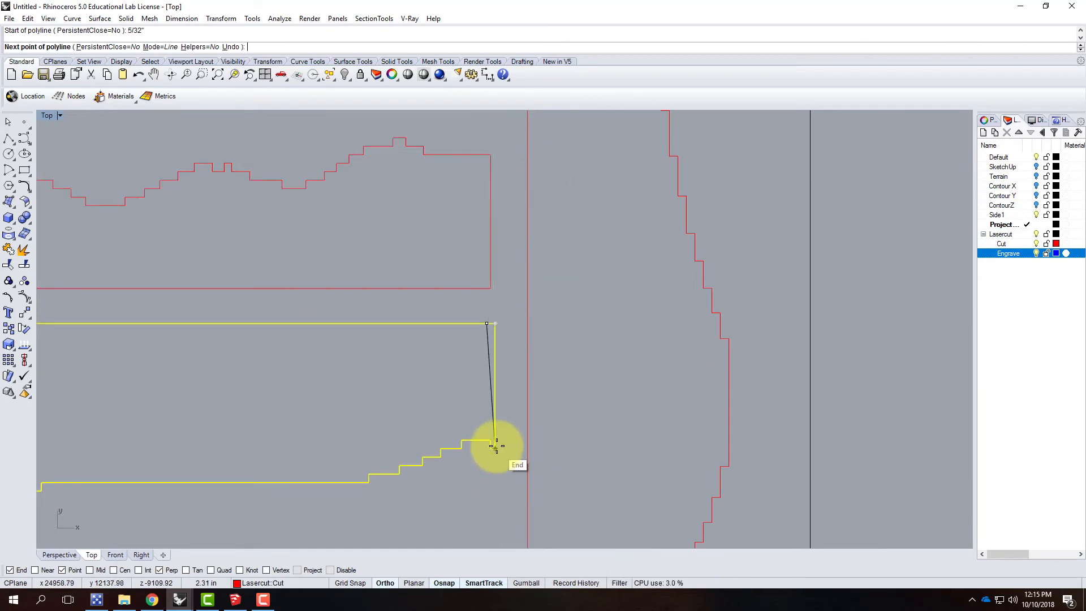
{"action": "left_click", "coordinate": [480, 441]}
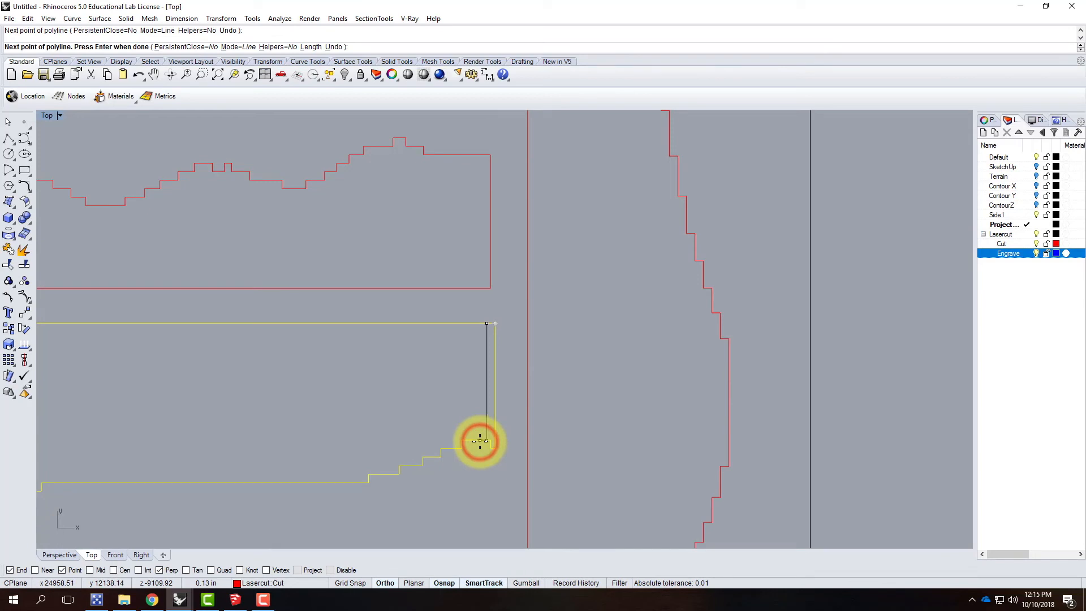
{"action": "key", "text": "Return"}
{"action": "key", "text": "Return"}
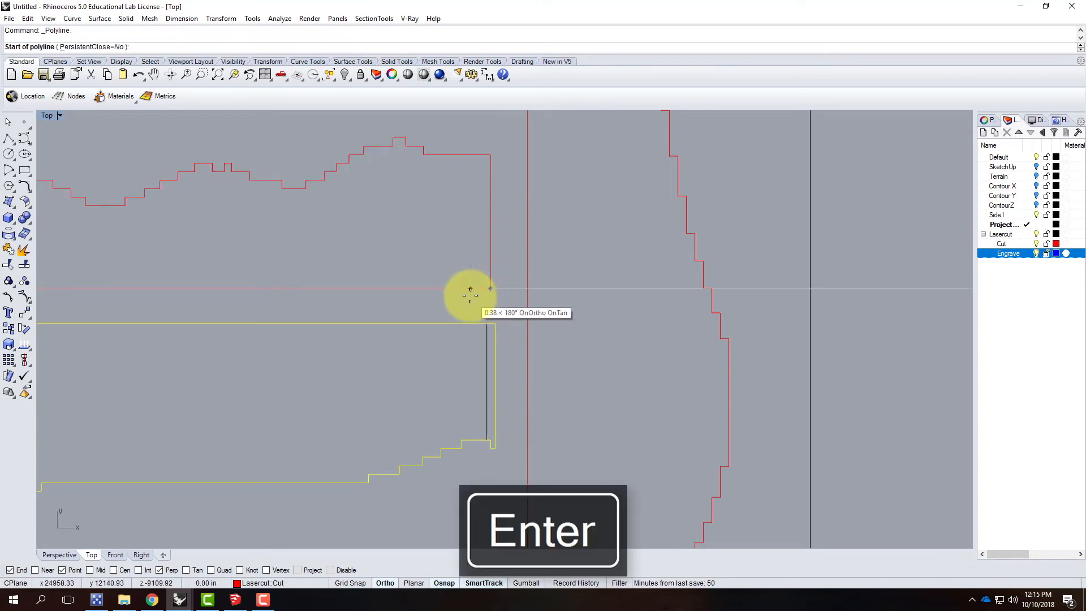
Step: Draw a vertical polyline 5/32" inside the right end of the upper long side outline, from its straight edge to the stepped edge
{"action": "type", "text": "5"}
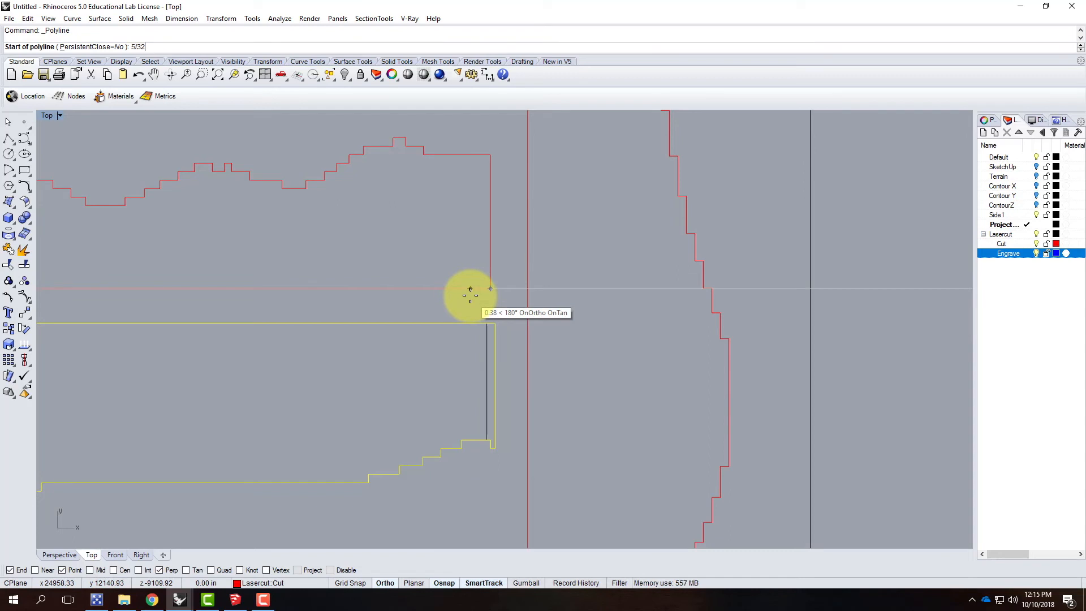
{"action": "type", "text": "/32"}
{"action": "key", "text": "Return"}
{"action": "left_click", "coordinate": [480, 153]}
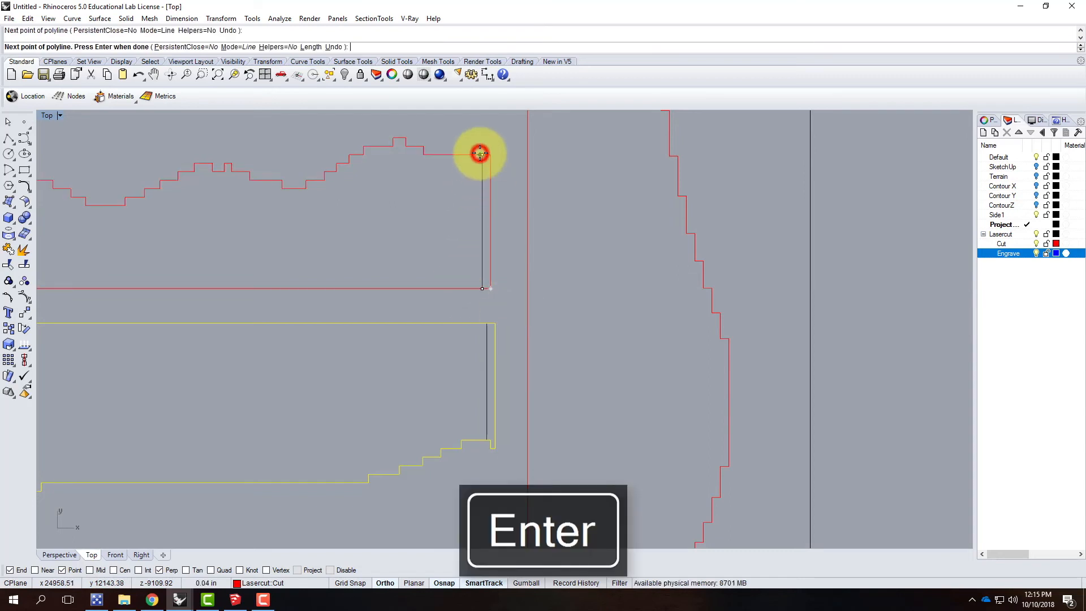
{"action": "key", "text": "Return"}
Step: Draw a vertical polyline 5/32" inside the left end of the upper long side outline, from its straight edge to the stepped edge
{"action": "scroll", "coordinate": [678, 252], "scroll_direction": "down", "scroll_amount": 5}
{"action": "scroll", "coordinate": [190, 257], "scroll_direction": "up", "scroll_amount": 3}
{"action": "right_click", "coordinate": [260, 291]}
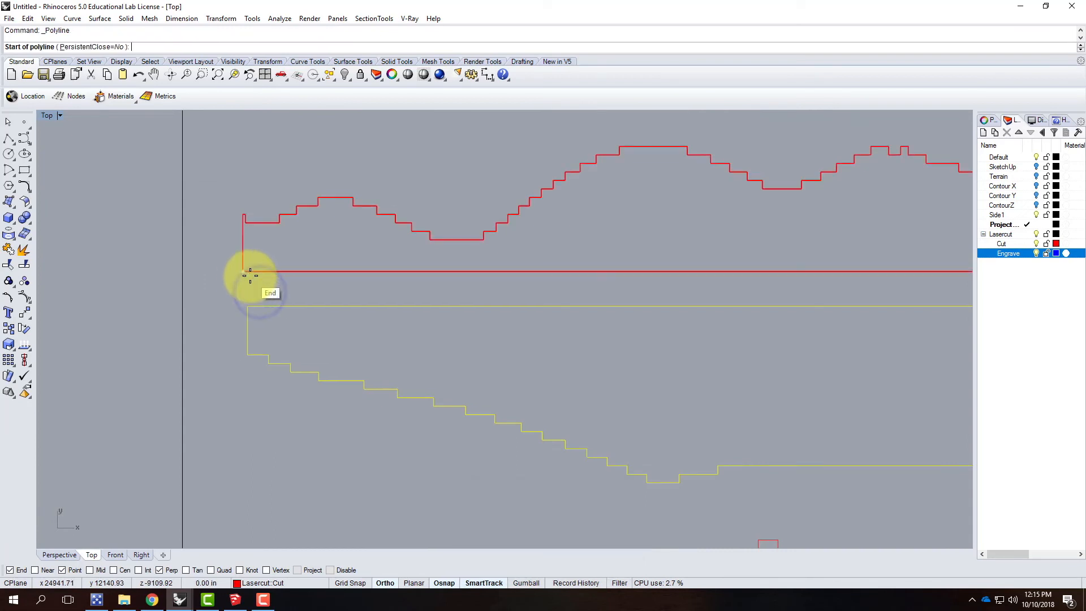
{"action": "left_click", "coordinate": [250, 275]}
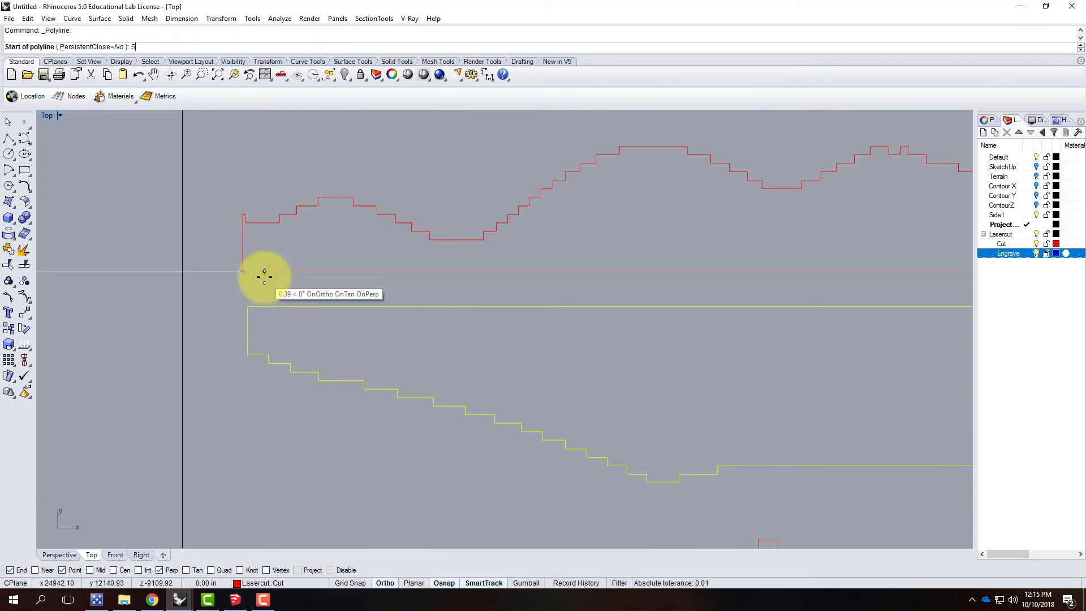
{"action": "key", "text": "Return"}
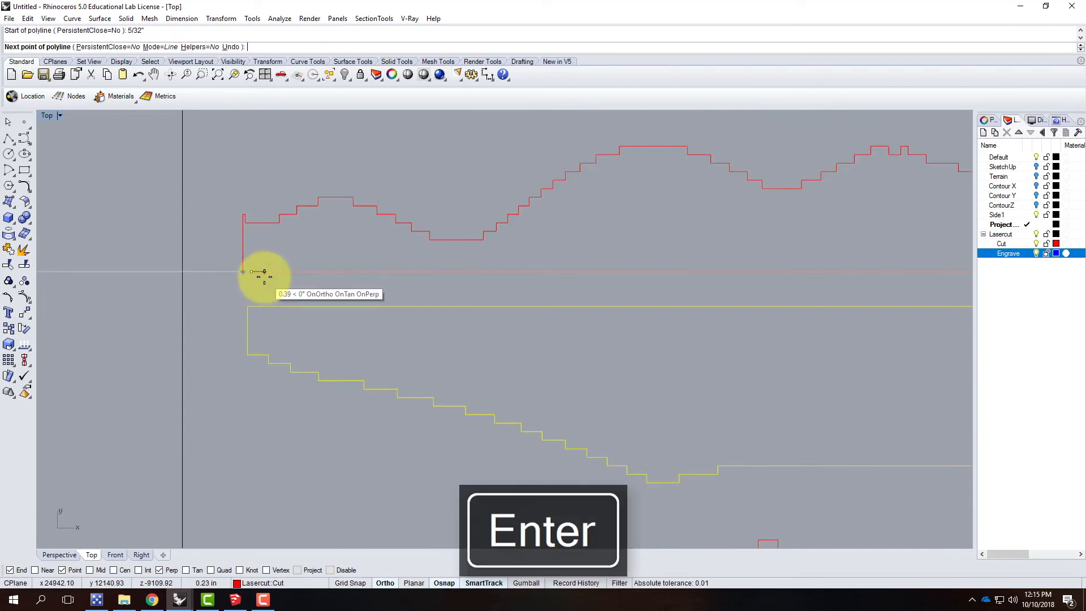
{"action": "left_click", "coordinate": [257, 223]}
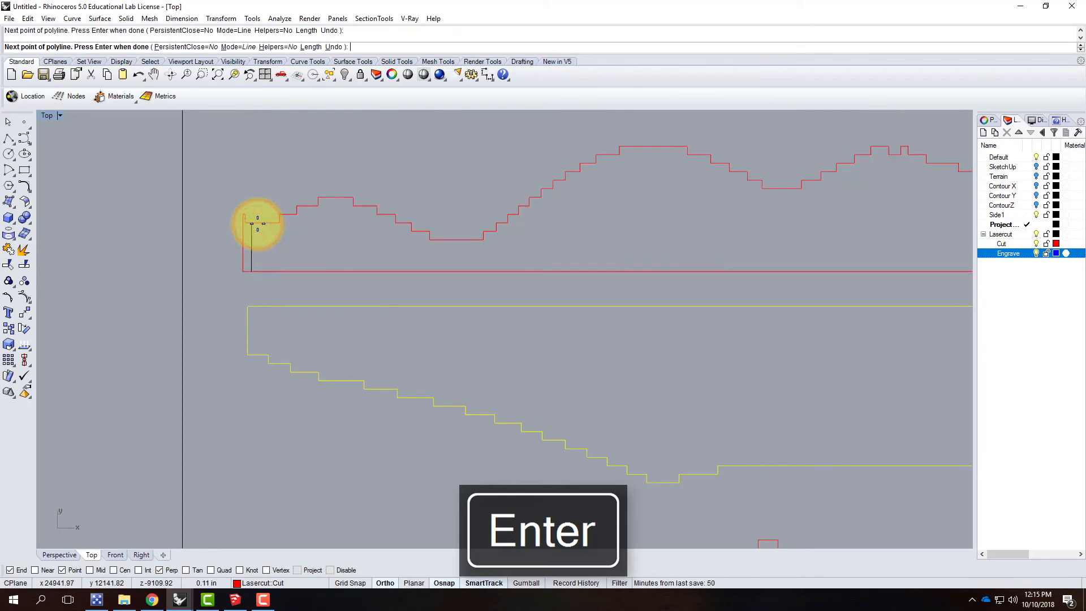
{"action": "key", "text": "Return"}
Step: Draw a vertical polyline 5/32" inside the left end of the lower long side outline, from its straight edge to the stepped edge
{"action": "right_click", "coordinate": [242, 296]}
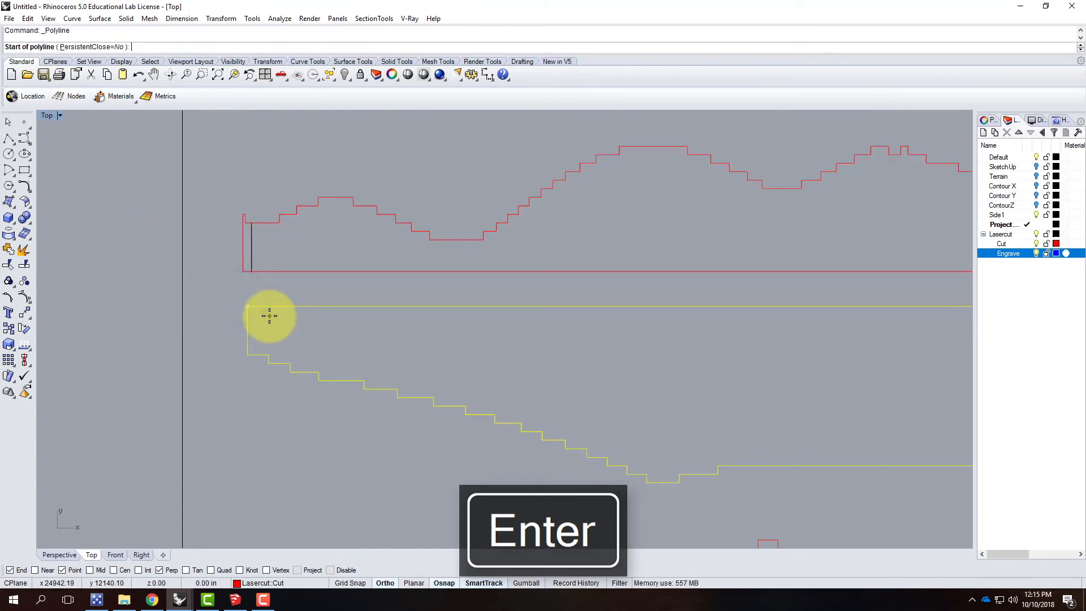
{"action": "type", "text": "5/32\""}
{"action": "key", "text": "Return"}
{"action": "left_click", "coordinate": [256, 355]}
{"action": "right_click", "coordinate": [256, 355]}
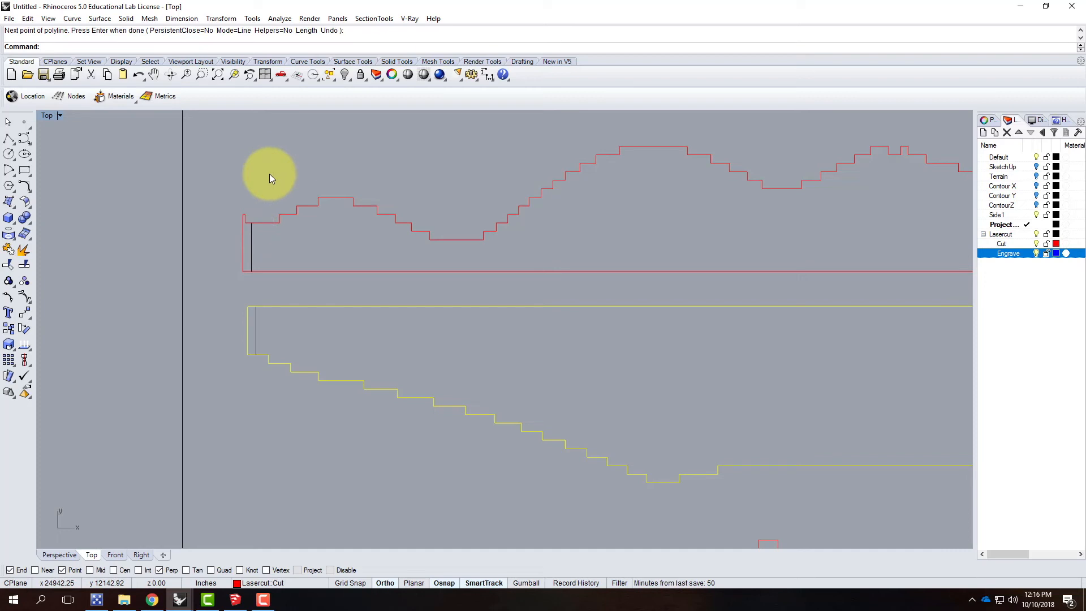
Step: Trim off the right ends of both long side outlines, using all four vertical polylines as cutting objects
{"action": "left_click", "coordinate": [255, 243]}
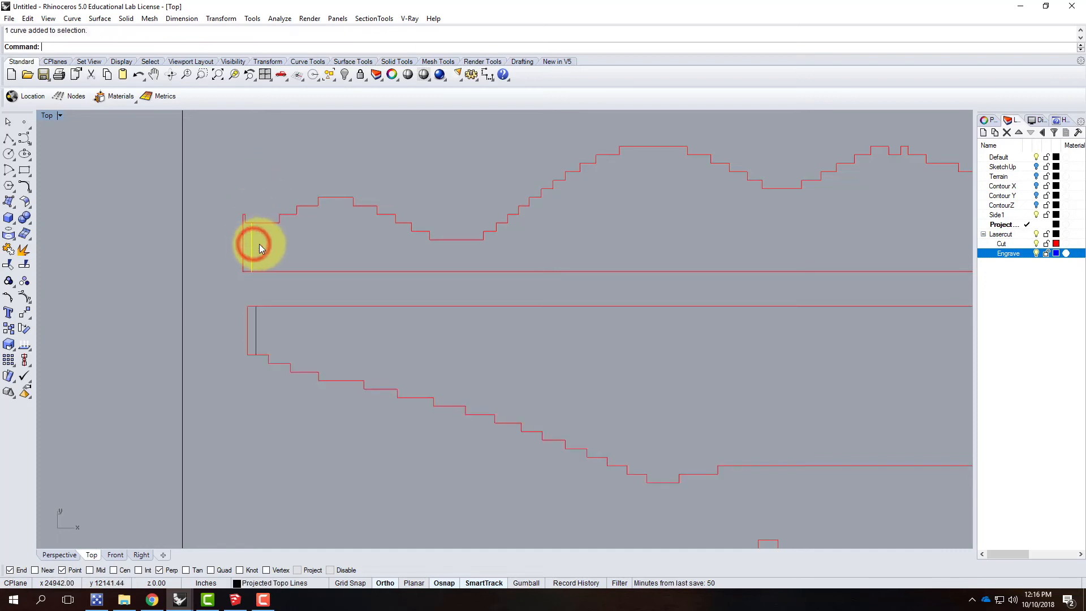
{"action": "left_click", "coordinate": [255, 320], "text": "shift"}
{"action": "scroll", "coordinate": [165, 270], "scroll_direction": "down", "scroll_amount": 10}
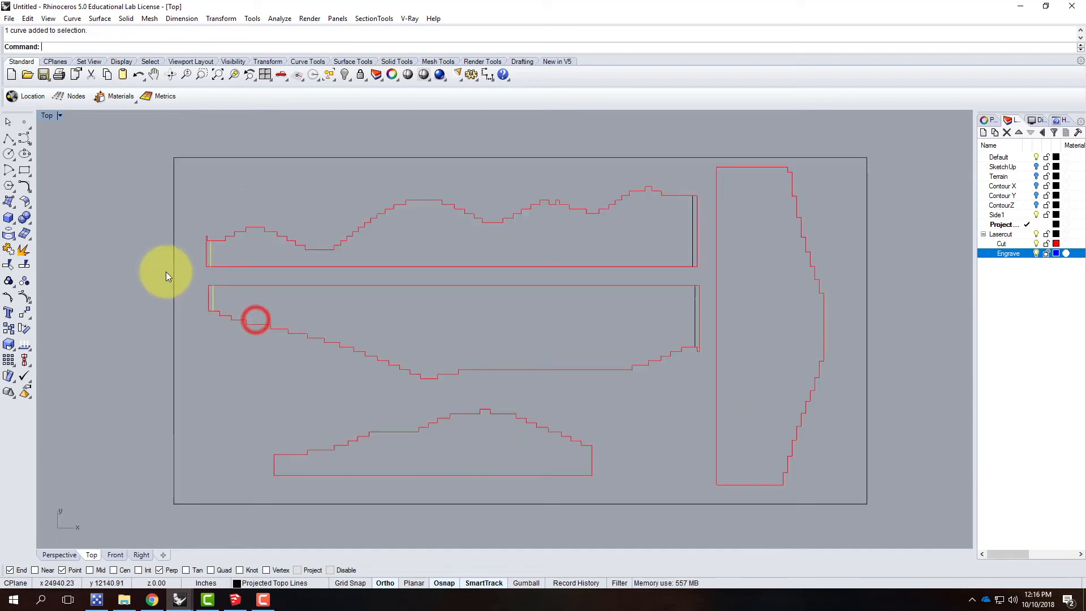
{"action": "scroll", "coordinate": [484, 259], "scroll_direction": "up", "scroll_amount": 4}
{"action": "left_click", "coordinate": [524, 234], "text": "shift"}
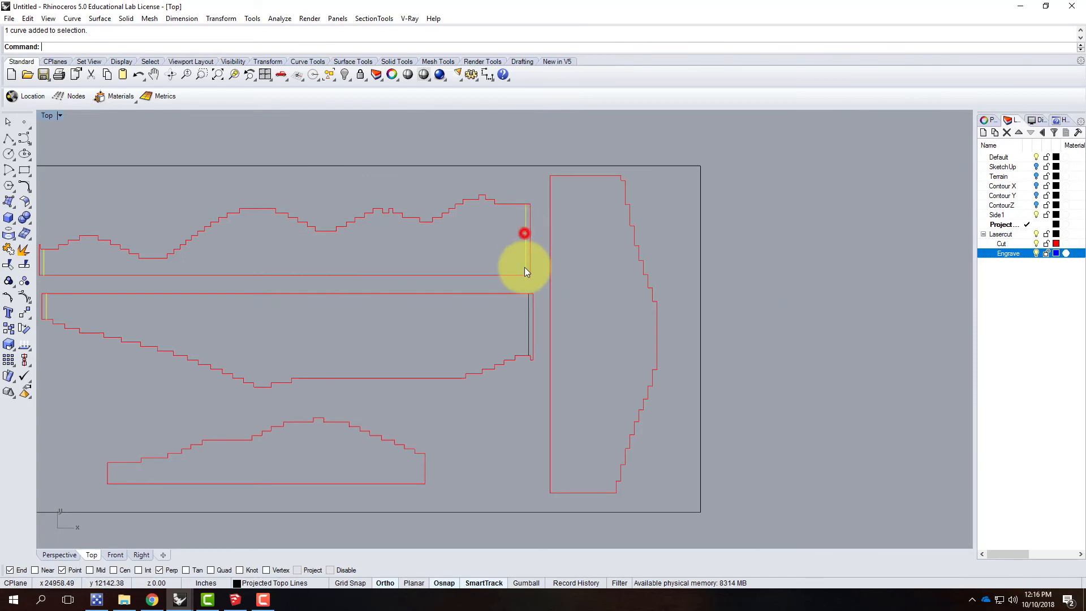
{"action": "left_click", "coordinate": [528, 307], "text": "shift"}
{"action": "type", "text": "trim"}
{"action": "key", "text": "Return"}
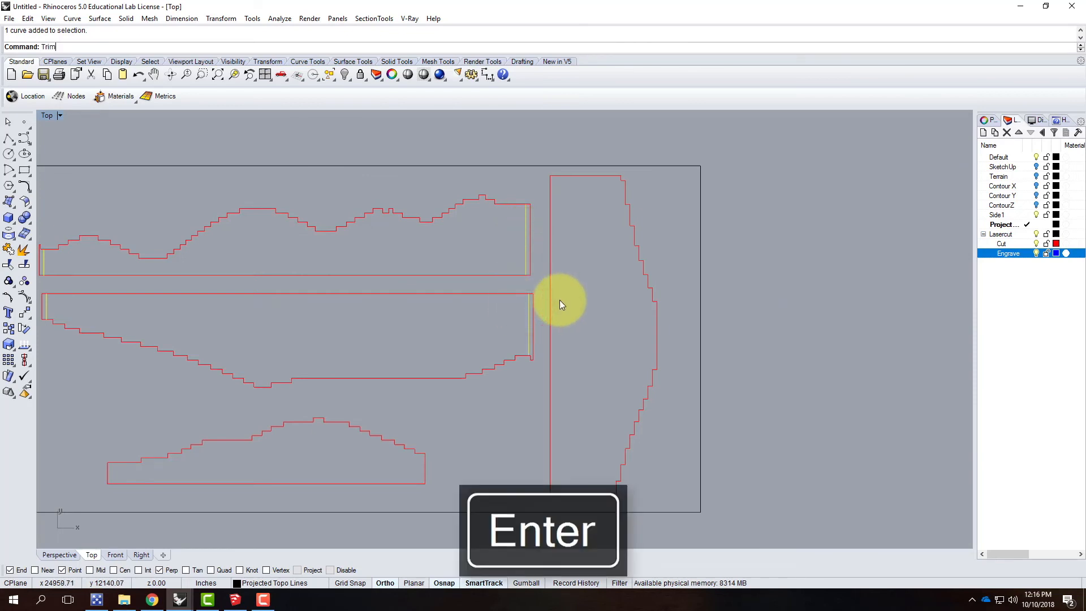
{"action": "left_click", "coordinate": [530, 244]}
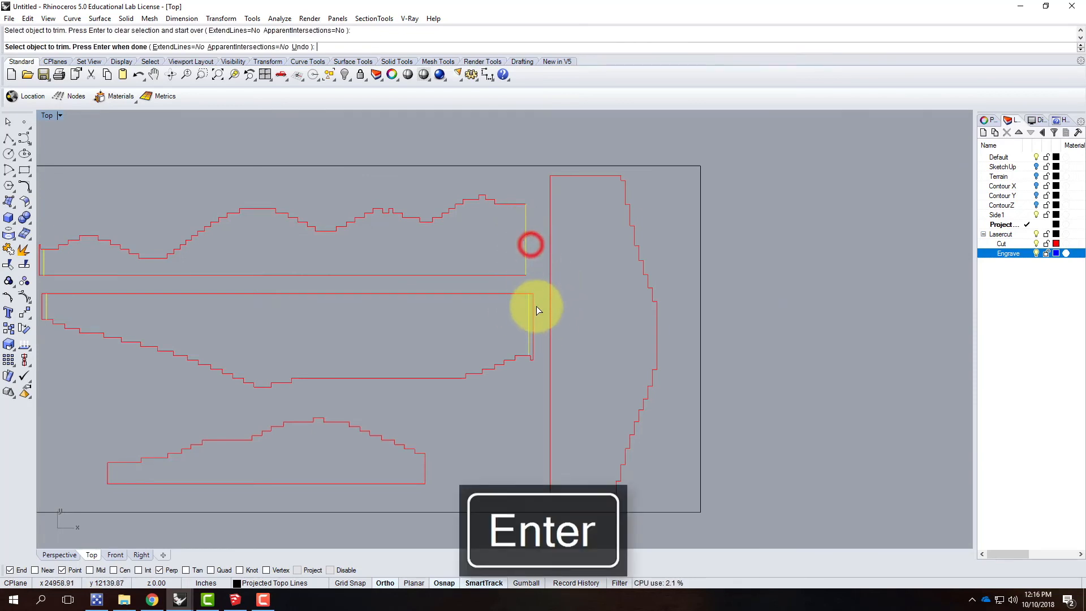
{"action": "left_click", "coordinate": [534, 307]}
Step: Trim off the left ends of both long side outlines beyond their vertical polylines and finish trimming
{"action": "scroll", "coordinate": [643, 313], "scroll_direction": "down", "scroll_amount": 3}
{"action": "scroll", "coordinate": [328, 306], "scroll_direction": "up", "scroll_amount": 3}
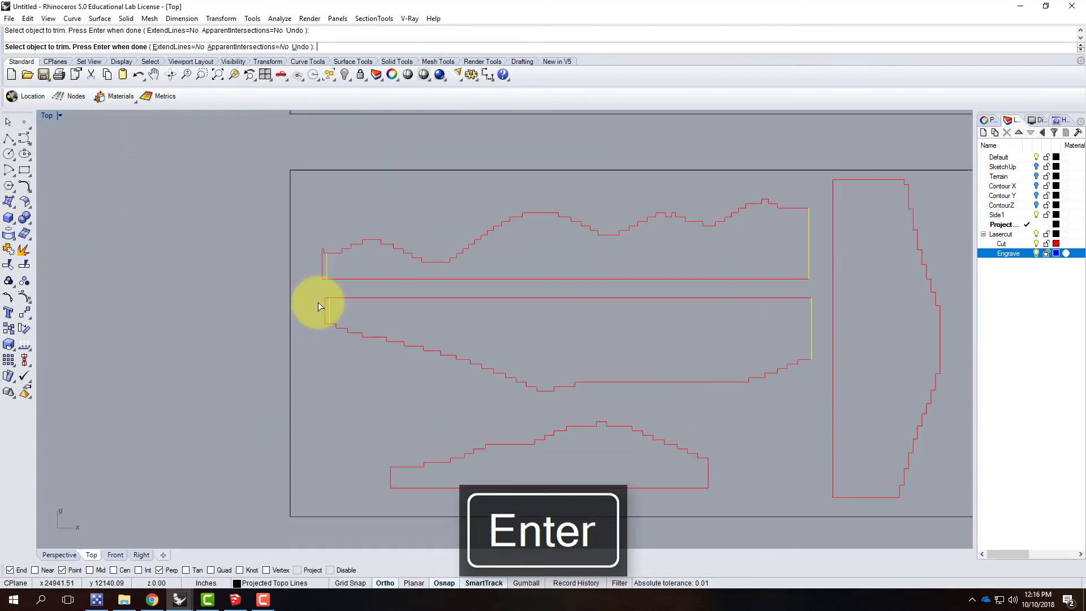
{"action": "left_click", "coordinate": [326, 308]}
{"action": "left_click", "coordinate": [321, 268]}
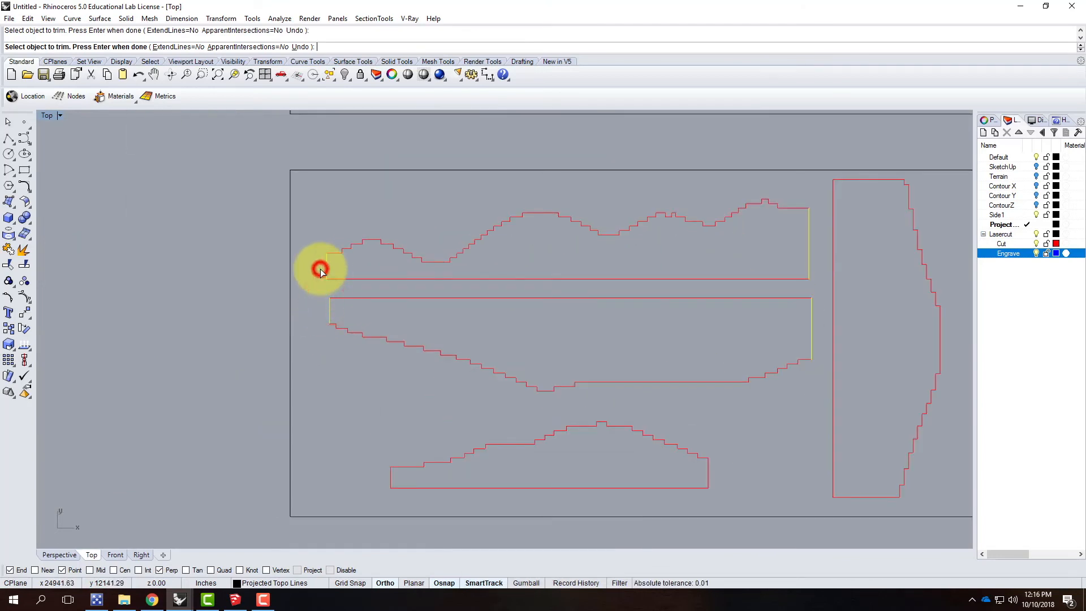
{"action": "key", "text": "Return"}
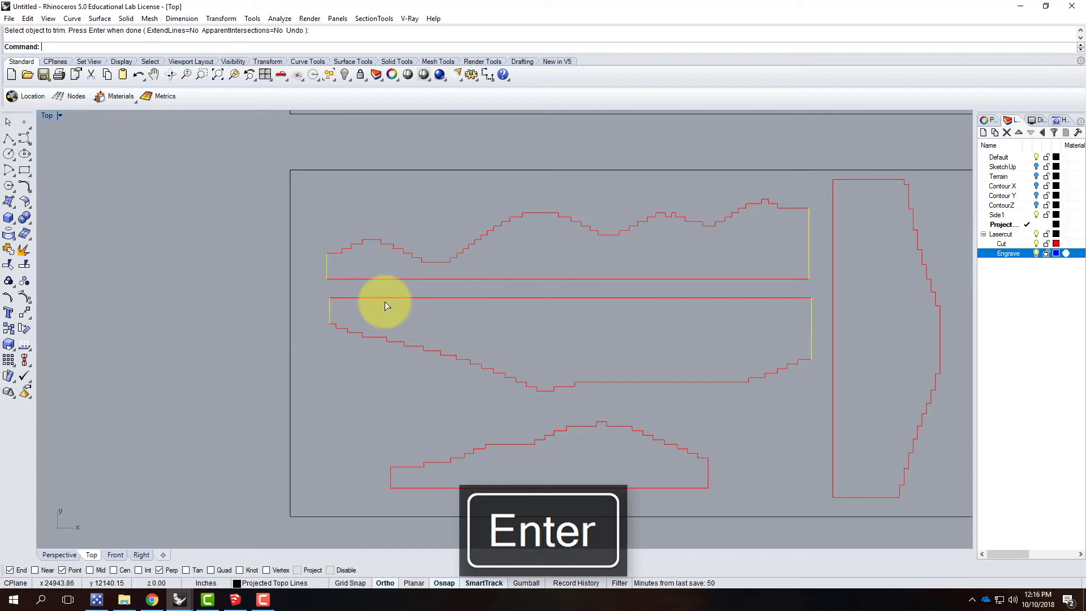
Step: Join each trimmed long side outline with its two vertical end lines into a closed curve, first the lower and then the upper one
{"action": "left_click", "coordinate": [313, 350]}
{"action": "left_click_drag", "start_coordinate": [819, 373], "coordinate": [314, 296]}
{"action": "type", "text": "join"}
{"action": "key", "text": "Return"}
{"action": "left_click", "coordinate": [819, 288]}
{"action": "left_click_drag", "start_coordinate": [820, 287], "coordinate": [322, 182]}
{"action": "key", "text": "Return"}
{"action": "left_click", "coordinate": [322, 183]}
Step: Start exporting all curves on the three sheets, including the sheet borders, with AutoCAD Drawing (*.dwg) as the file type
{"action": "scroll", "coordinate": [255, 351], "scroll_direction": "down", "scroll_amount": 10}
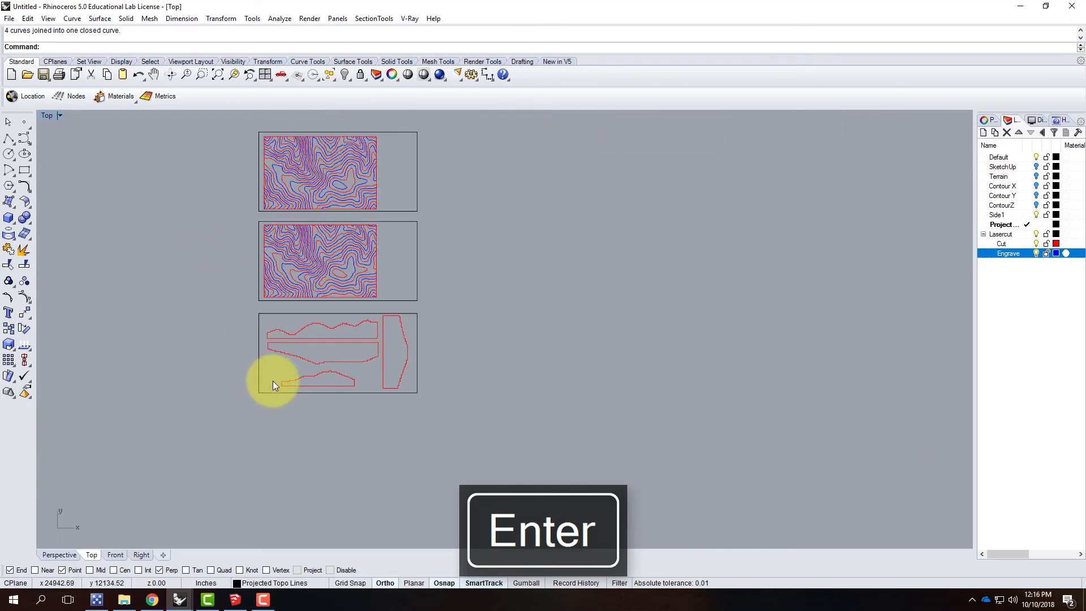
{"action": "scroll", "coordinate": [292, 392], "scroll_direction": "down", "scroll_amount": 2}
{"action": "scroll", "coordinate": [334, 176], "scroll_direction": "up", "scroll_amount": 2}
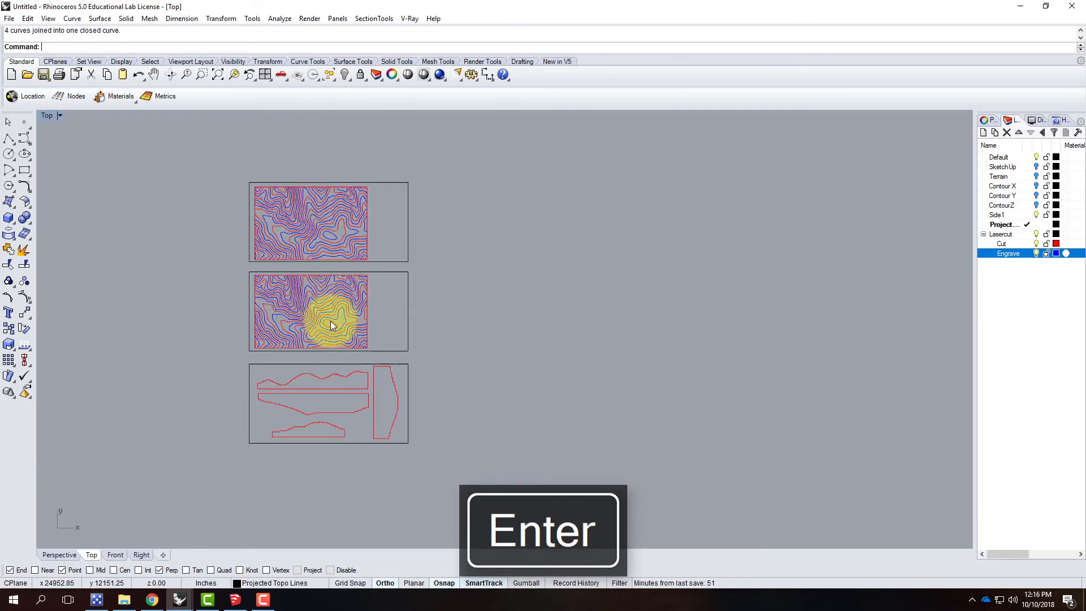
{"action": "left_click", "coordinate": [347, 260]}
{"action": "left_click", "coordinate": [242, 432]}
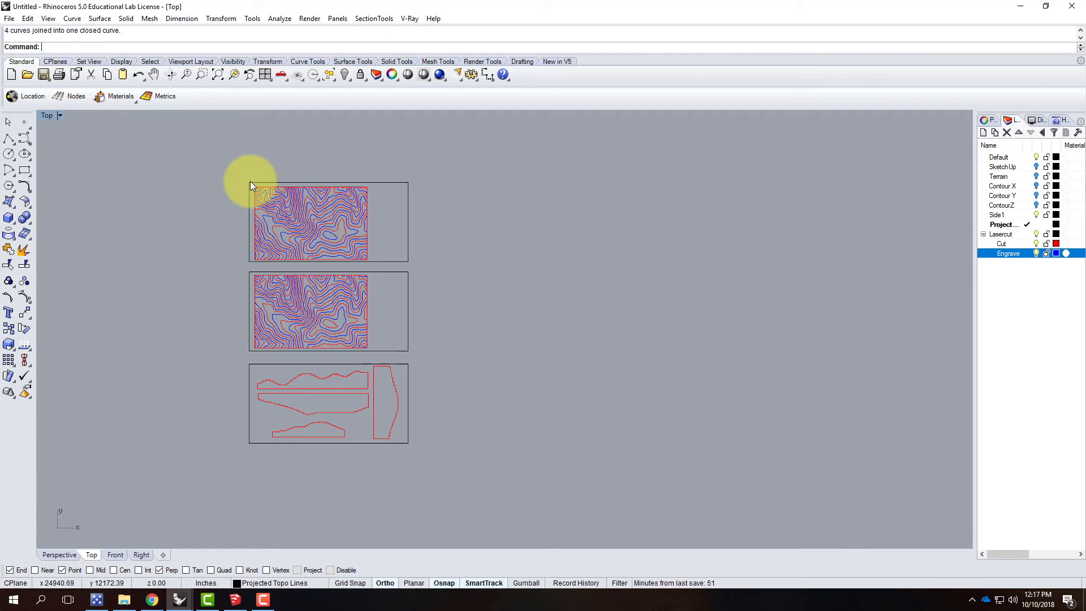
{"action": "left_click", "coordinate": [219, 163]}
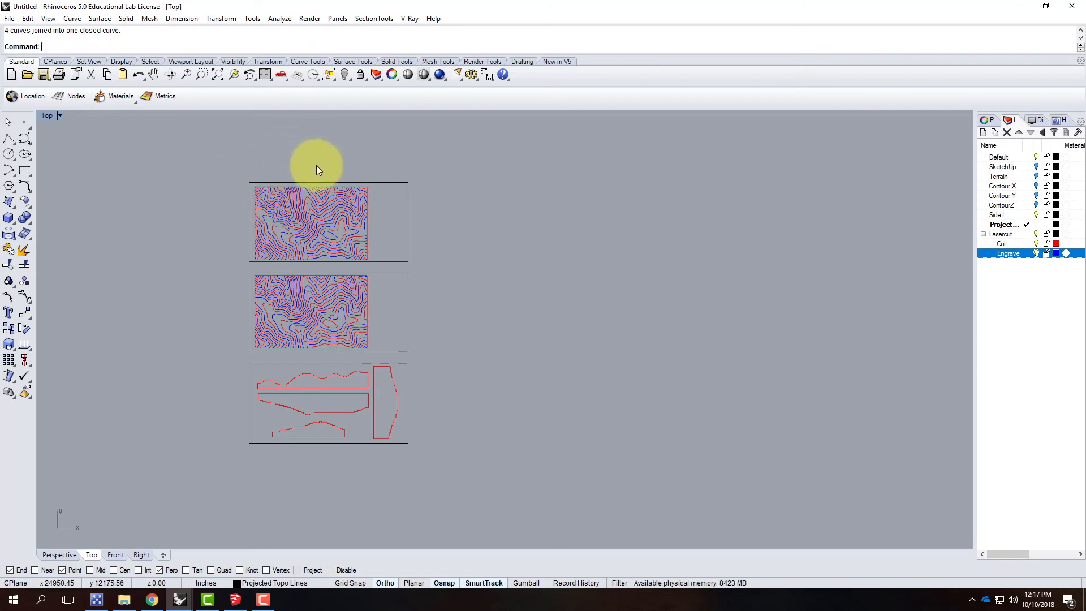
{"action": "left_click_drag", "start_coordinate": [219, 159], "coordinate": [488, 466]}
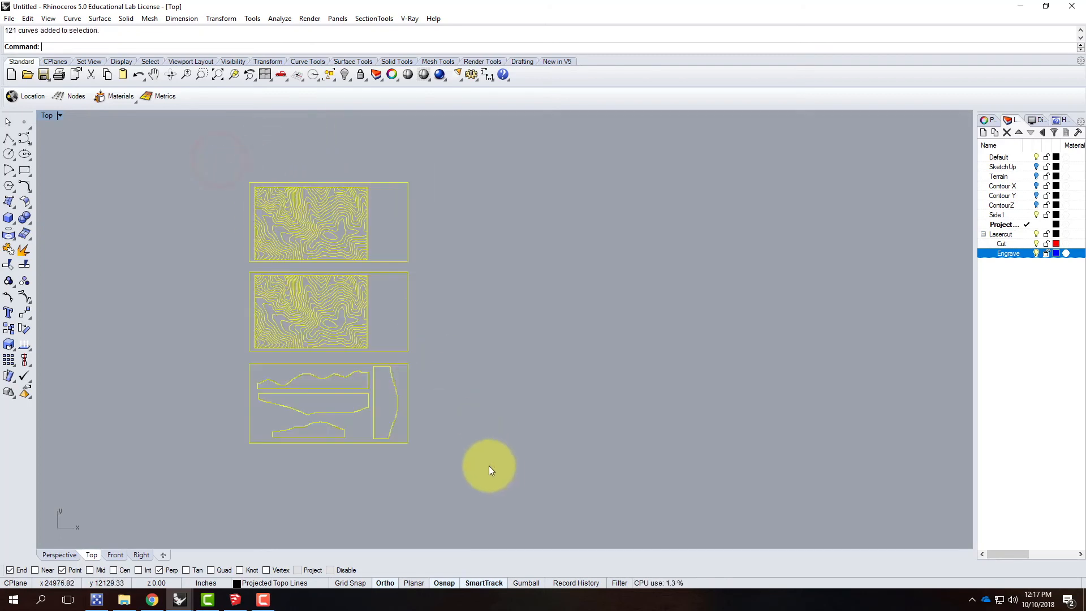
{"action": "left_click", "coordinate": [27, 19]}
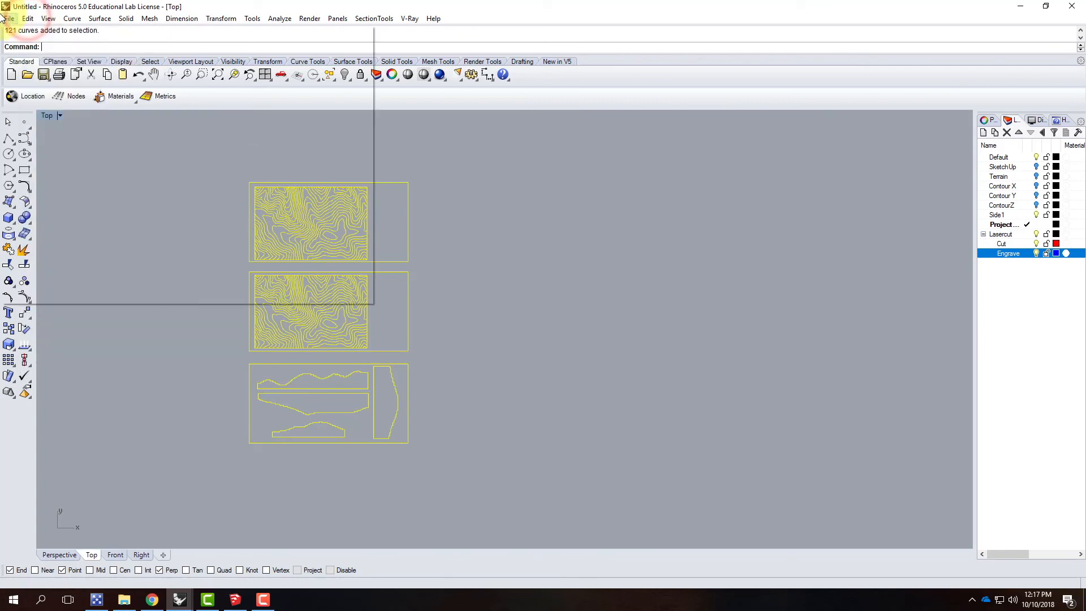
{"action": "left_click", "coordinate": [9, 18]}
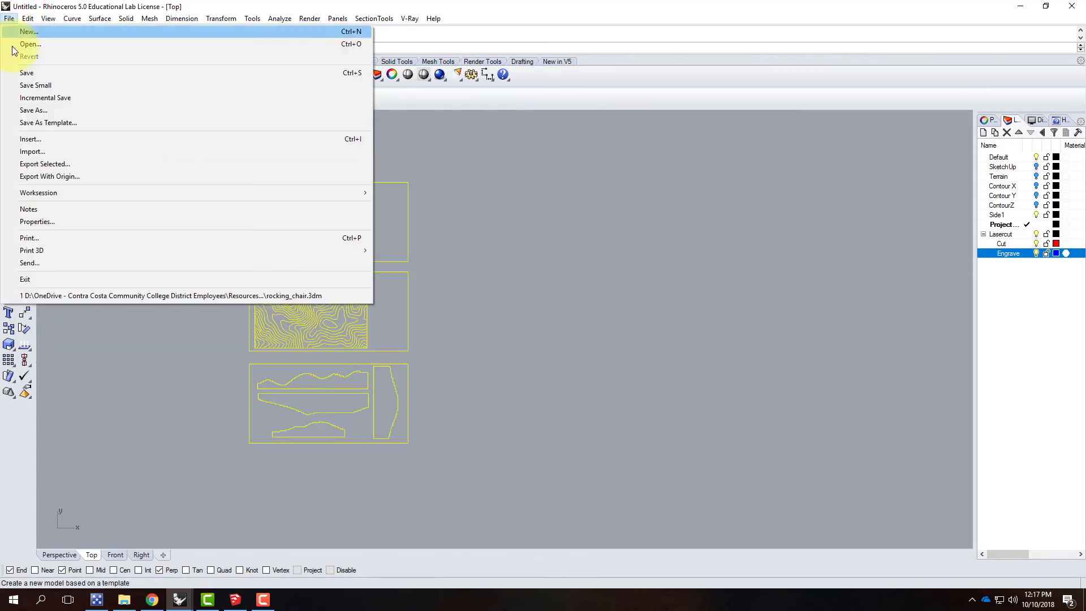
{"action": "left_click", "coordinate": [82, 164]}
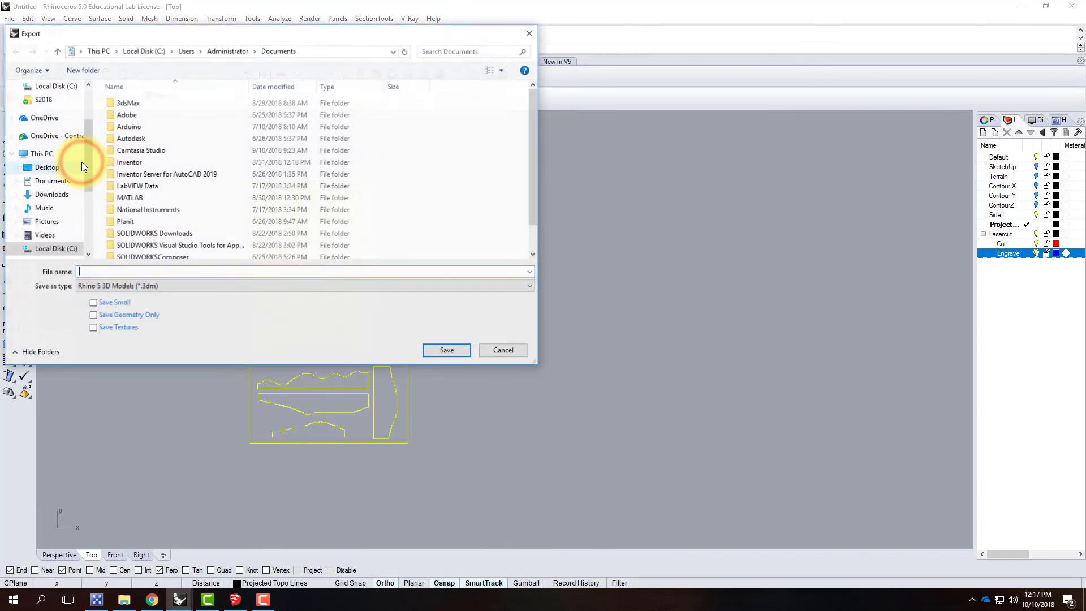
{"action": "left_click", "coordinate": [131, 287]}
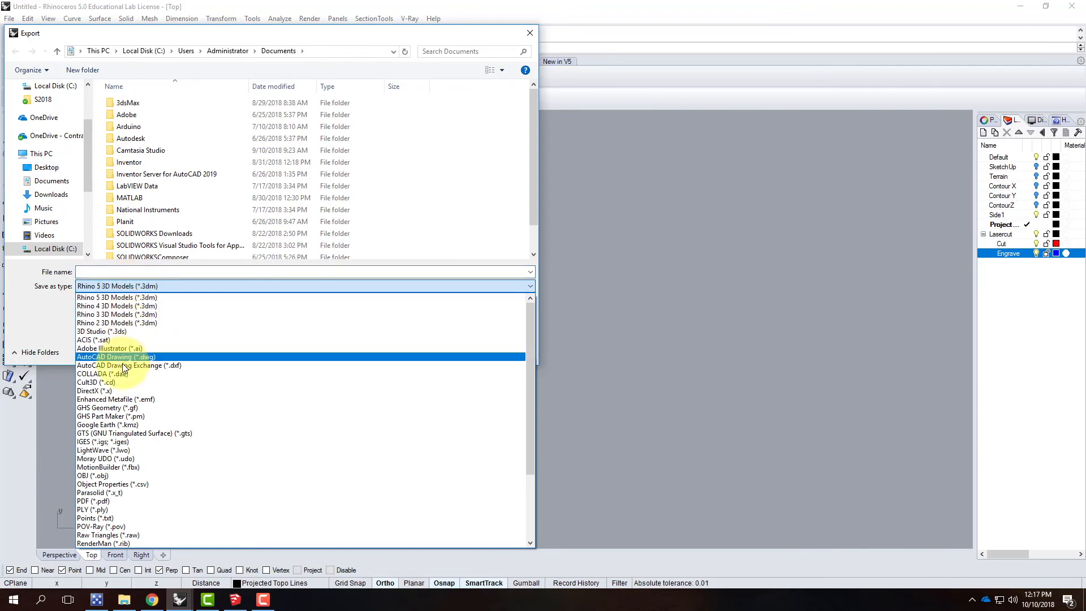
{"action": "left_click", "coordinate": [123, 357]}
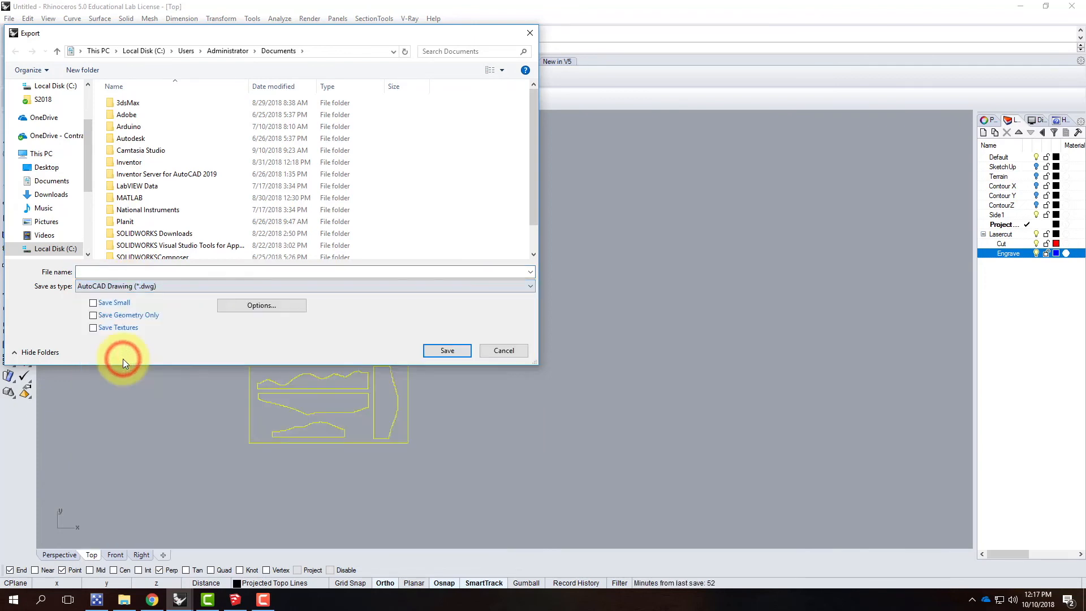
Step: Set the export location to the Ex213 - Topographic Models (Day 2) folder in OneDrive's Live Demonstrations, under Live - A136 Exercises
{"action": "scroll", "coordinate": [63, 209], "scroll_direction": "down", "scroll_amount": 2}
{"action": "scroll", "coordinate": [63, 210], "scroll_direction": "down", "scroll_amount": 3}
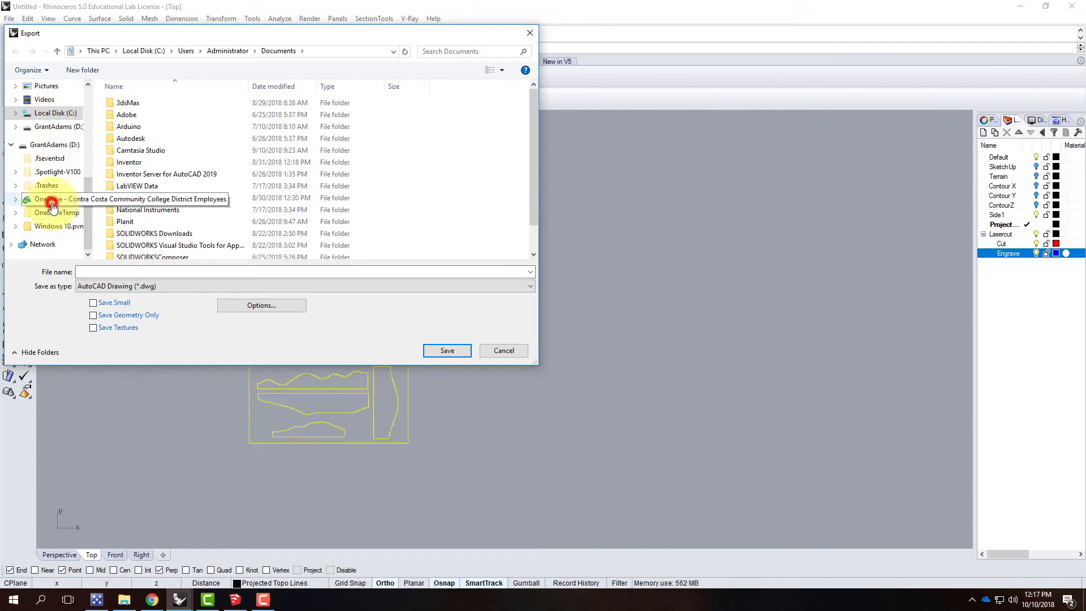
{"action": "left_click", "coordinate": [55, 200]}
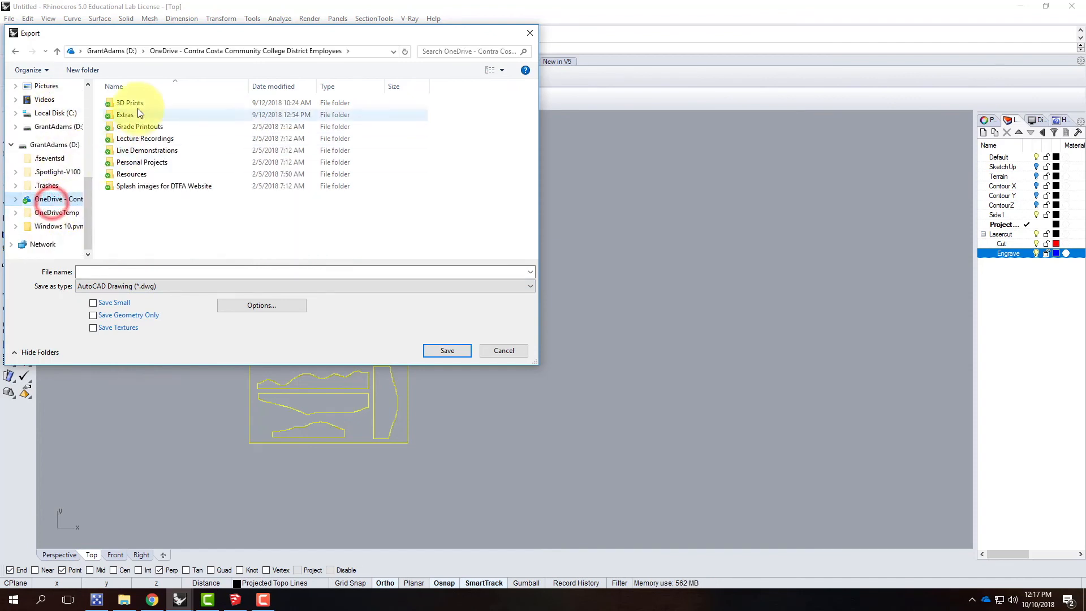
{"action": "double_click", "coordinate": [142, 152]}
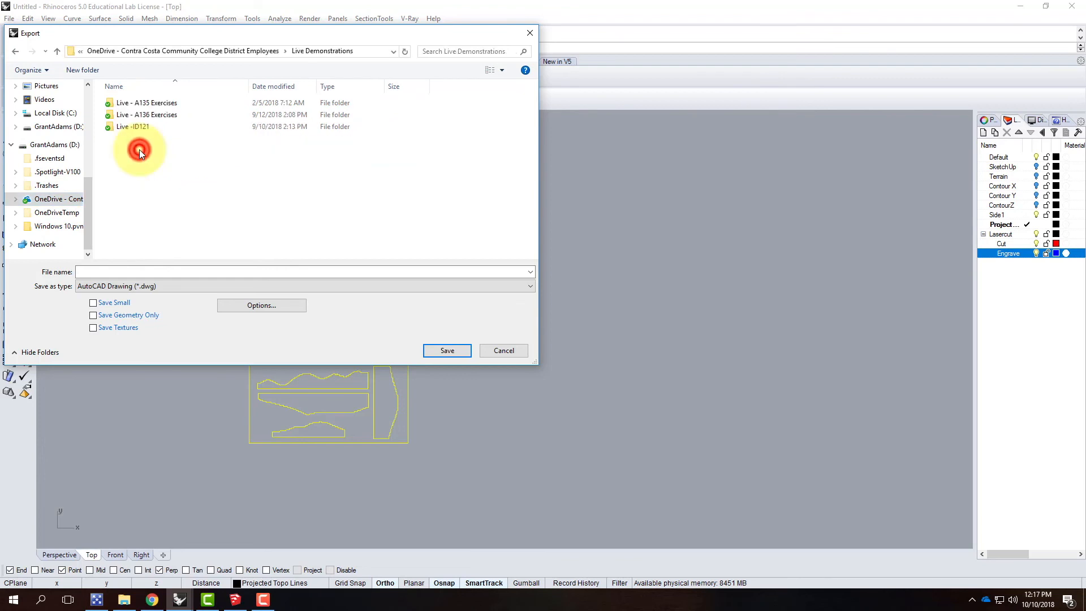
{"action": "double_click", "coordinate": [141, 103]}
{"action": "scroll", "coordinate": [142, 215], "scroll_direction": "down", "scroll_amount": 1}
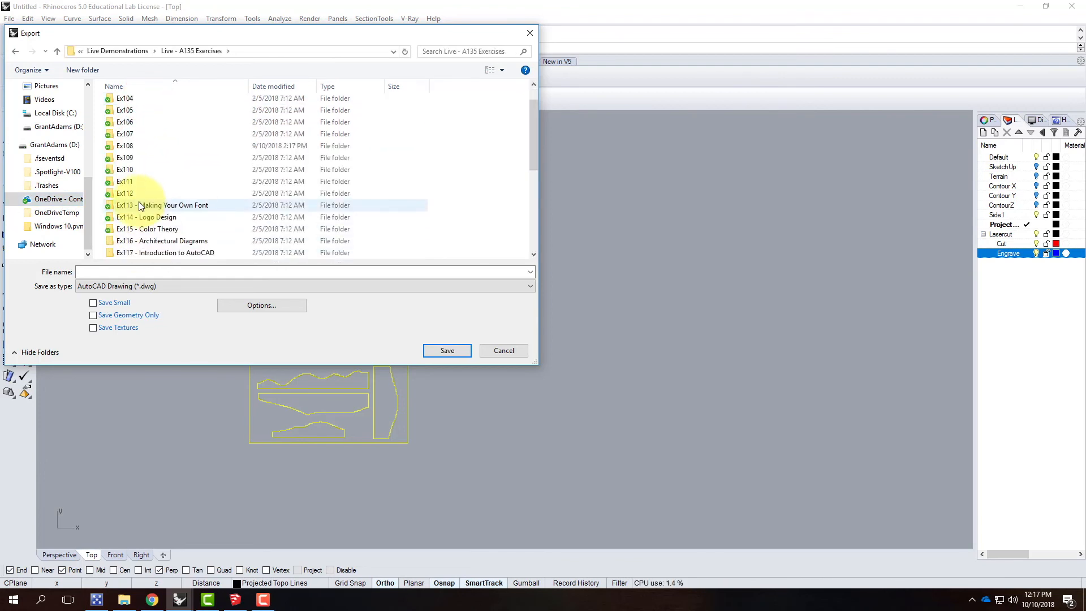
{"action": "left_click", "coordinate": [146, 51]}
{"action": "double_click", "coordinate": [139, 113]}
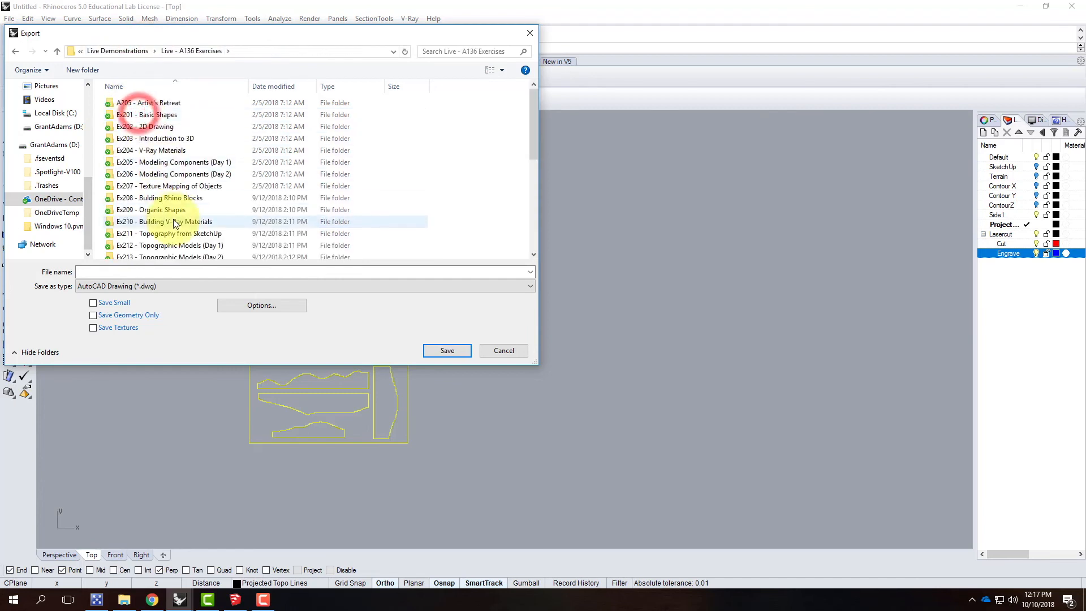
{"action": "scroll", "coordinate": [175, 223], "scroll_direction": "down", "scroll_amount": 2}
{"action": "double_click", "coordinate": [150, 194]}
Step: Name the exported drawing file Lasercut_F2018
{"action": "left_click", "coordinate": [136, 271]}
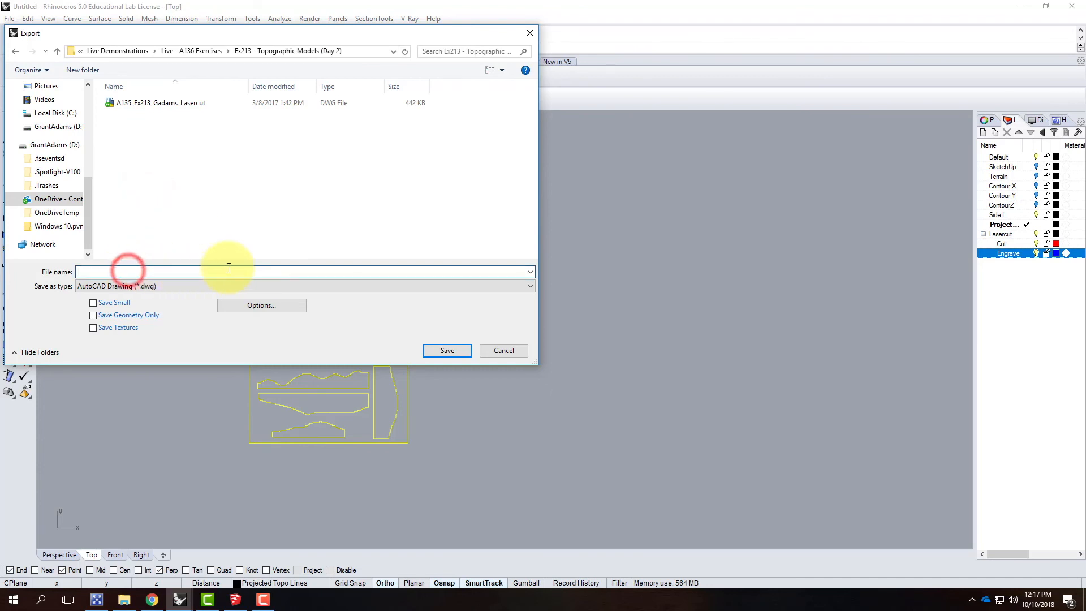
{"action": "type", "text": "Lasercut_"}
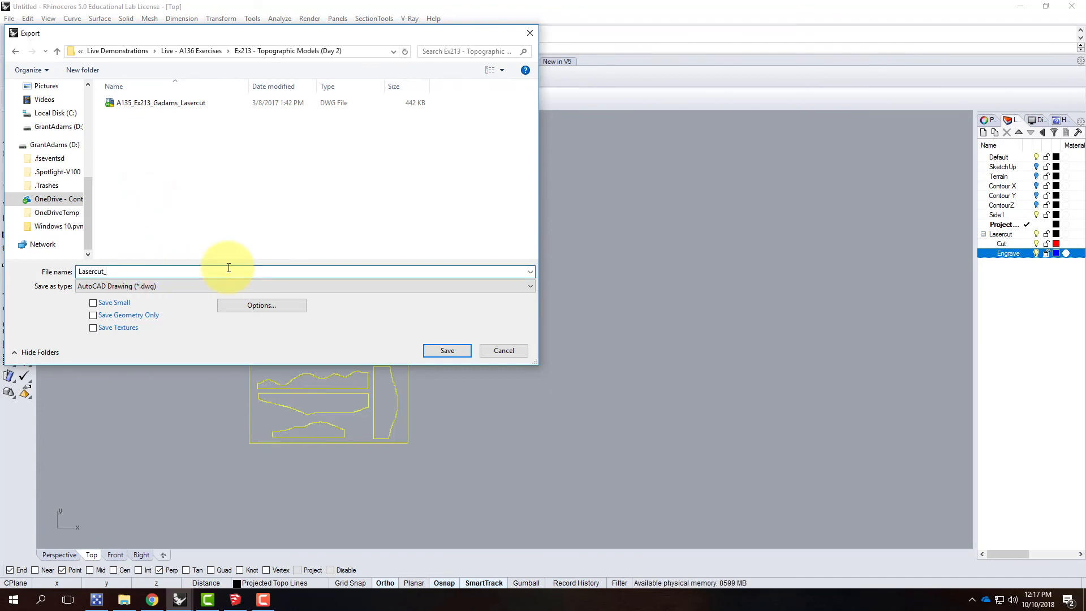
{"action": "type", "text": "F2018"}
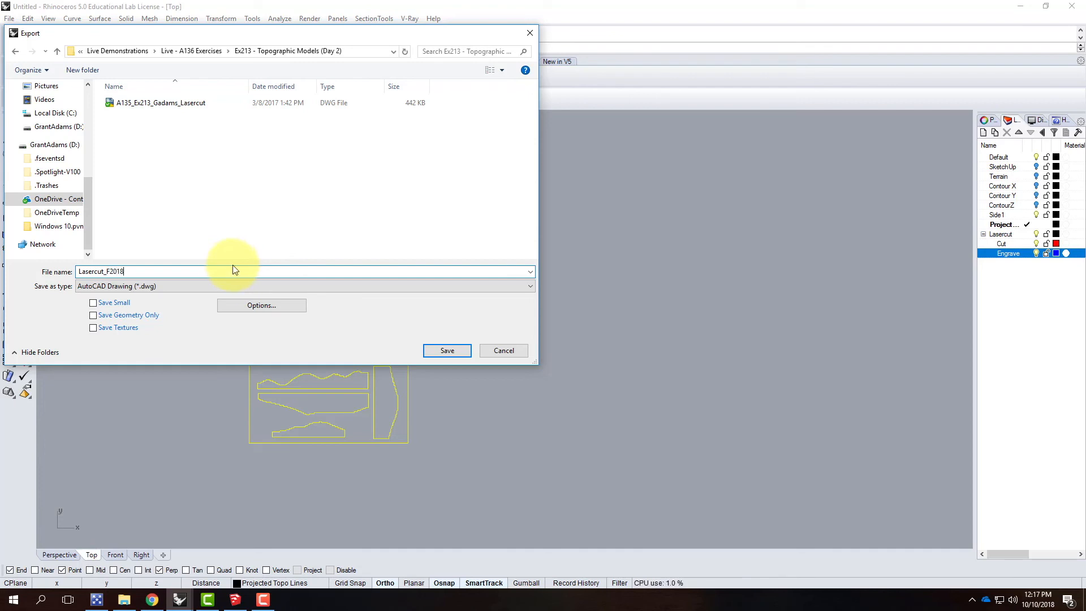
Step: Set the DWG export scheme to 2004 Lines and save the exported drawing
{"action": "left_click", "coordinate": [283, 303]}
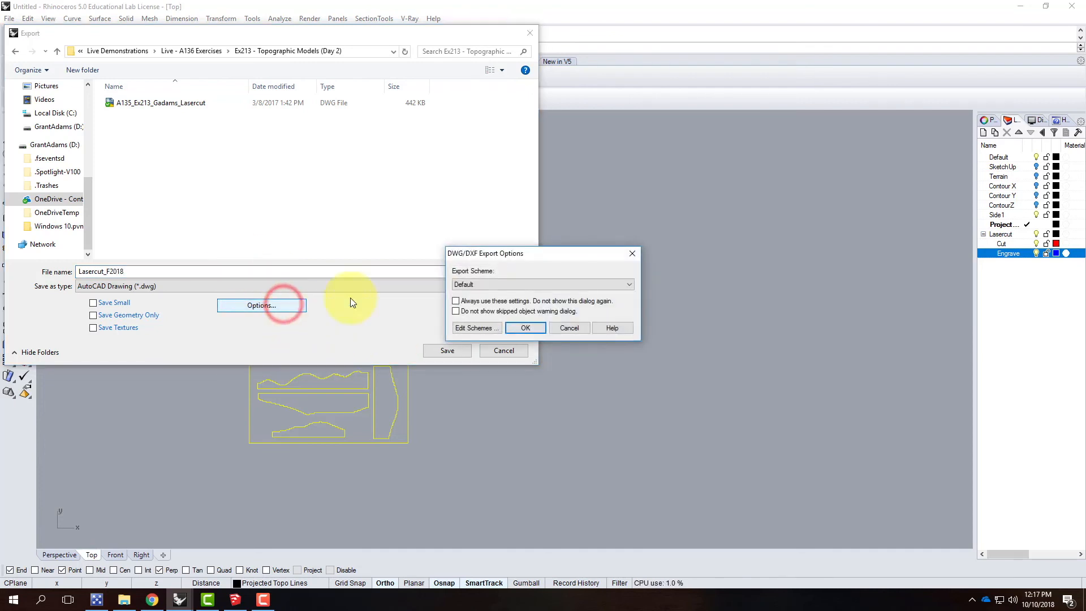
{"action": "left_click", "coordinate": [490, 284]}
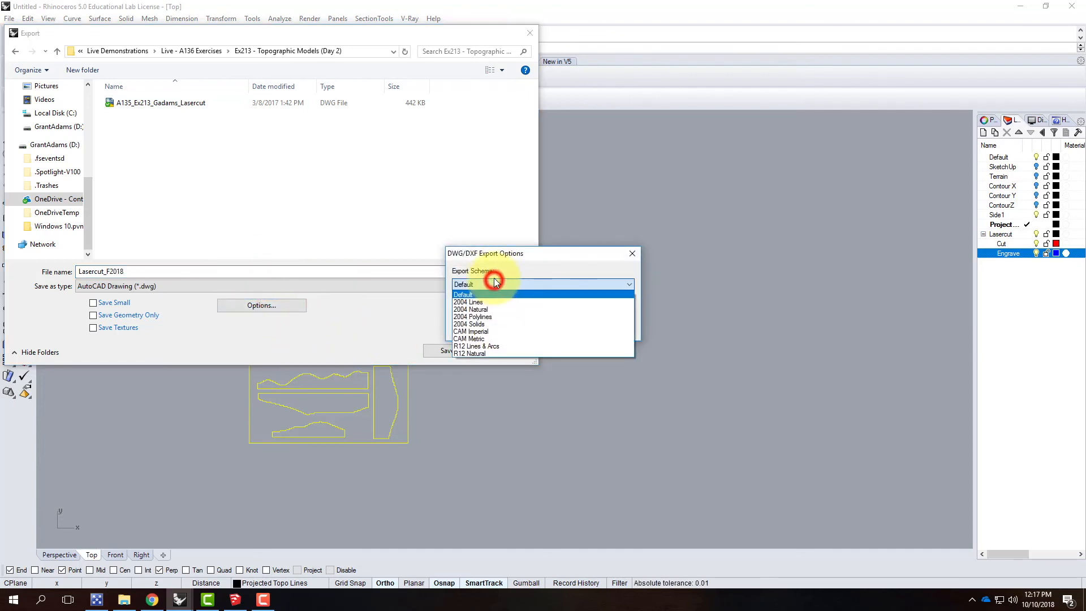
{"action": "left_click", "coordinate": [477, 302]}
{"action": "left_click", "coordinate": [525, 328]}
{"action": "left_click", "coordinate": [449, 351]}
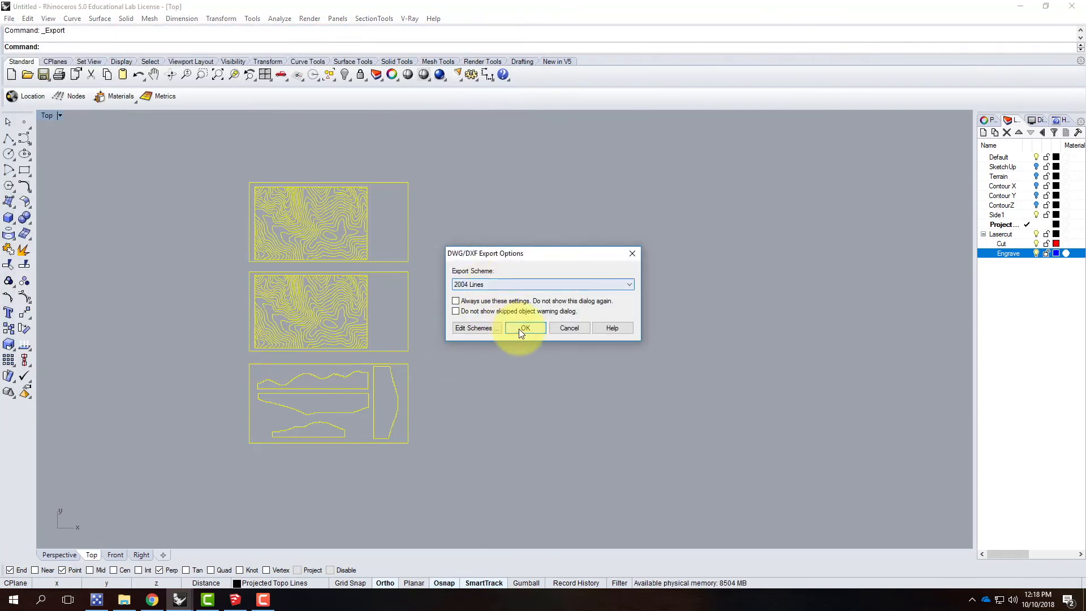
{"action": "left_click", "coordinate": [521, 329]}
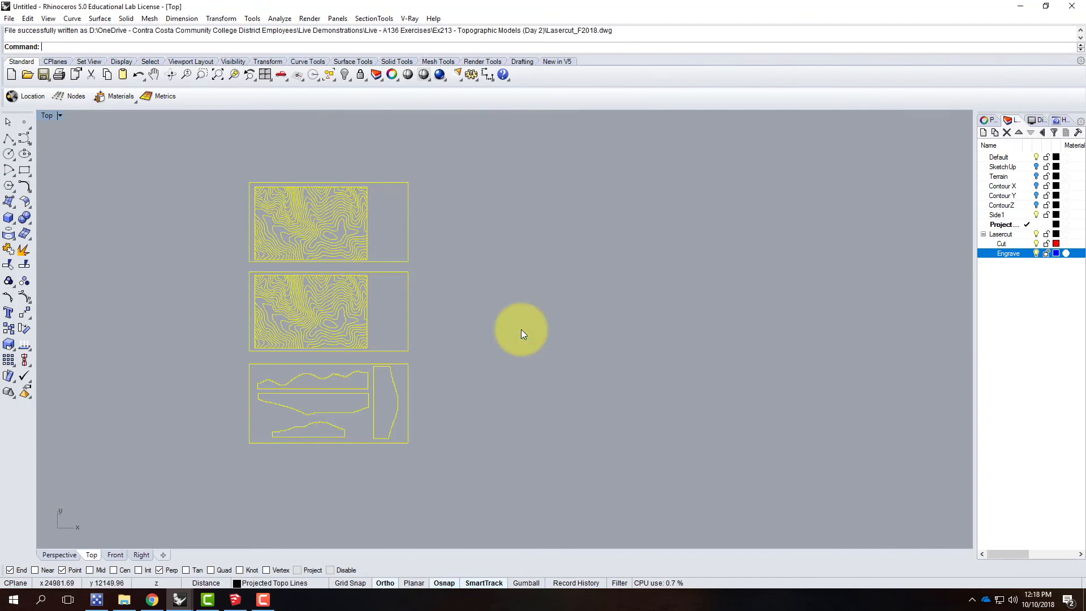
Step: Switch to File Explorer and open OneDrive's Ex213 - Topographic Models (Day 2) folder under Live Demonstrations, Live - A136 Exercises
{"action": "left_click", "coordinate": [1021, 7]}
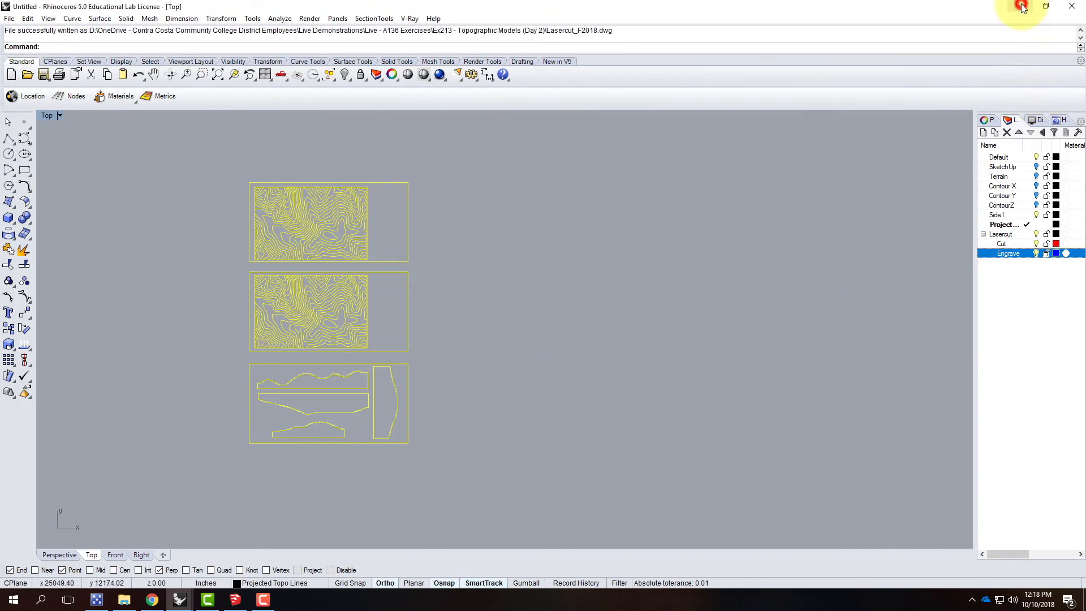
{"action": "left_click", "coordinate": [1019, 7]}
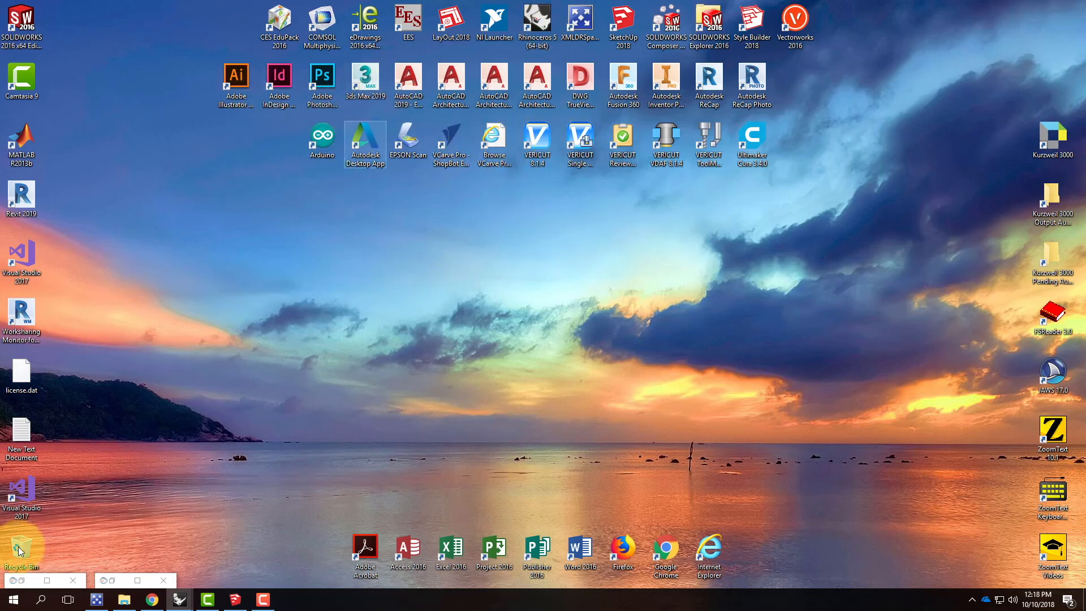
{"action": "left_click", "coordinate": [4, 602]}
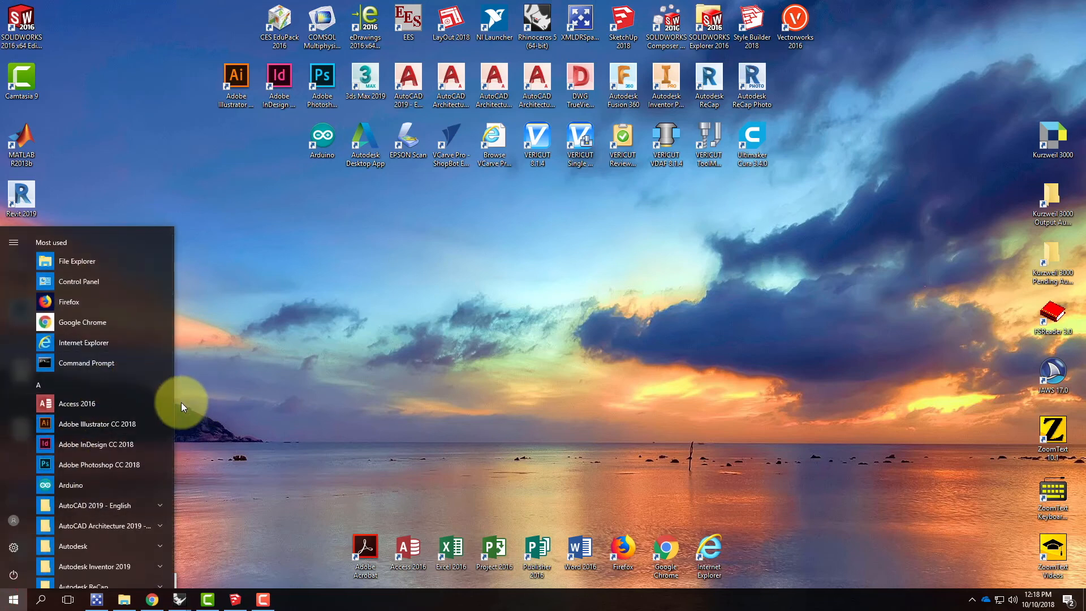
{"action": "left_click", "coordinate": [272, 379]}
{"action": "mouse_move", "coordinate": [126, 604]}
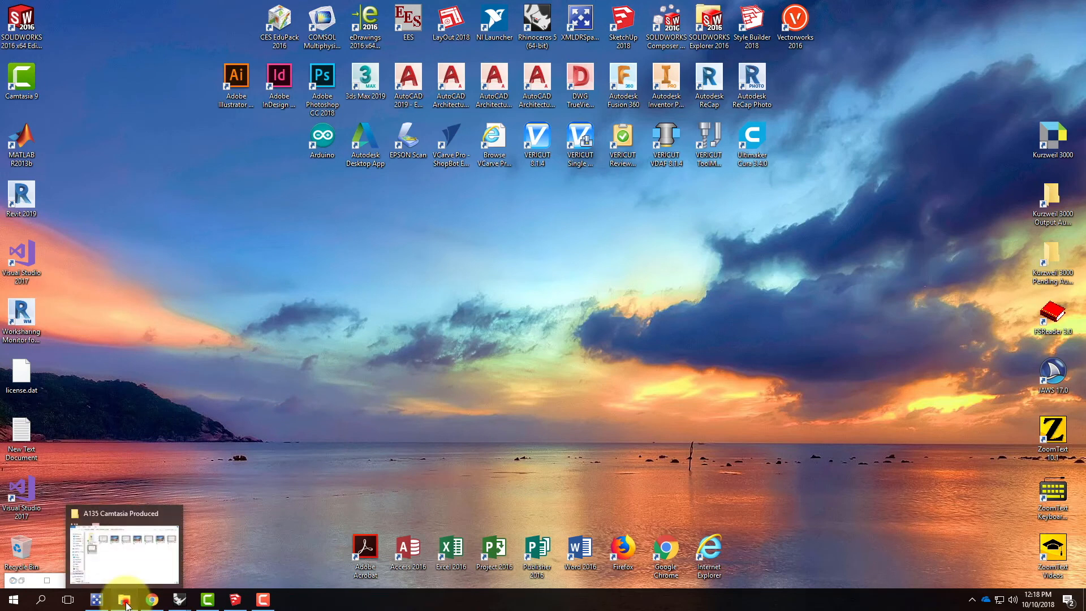
{"action": "left_click", "coordinate": [126, 604]}
{"action": "left_click", "coordinate": [475, 497]}
{"action": "double_click", "coordinate": [577, 279]}
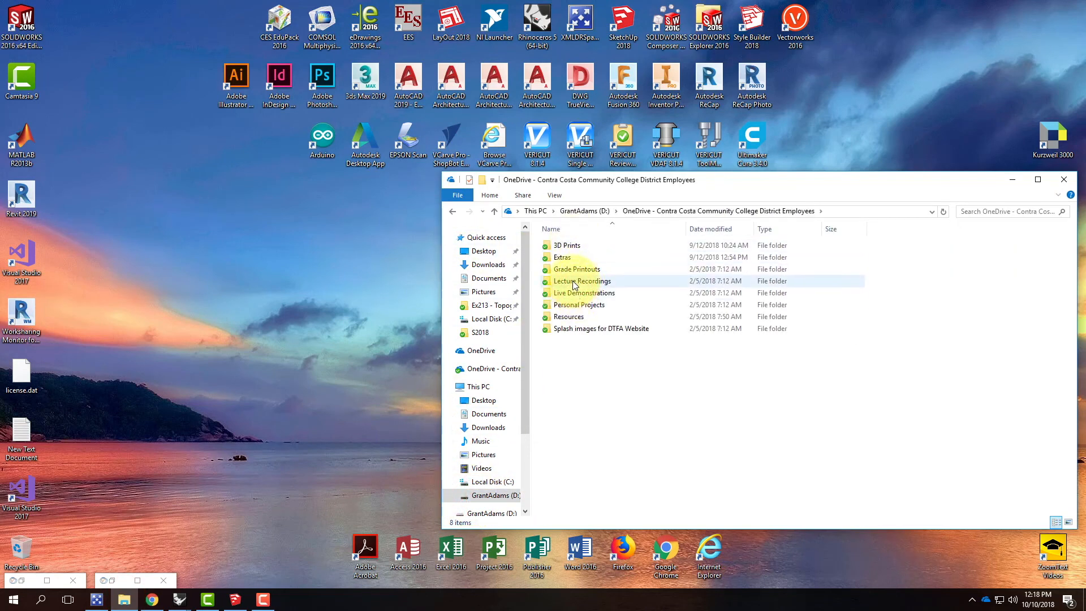
{"action": "double_click", "coordinate": [574, 293]}
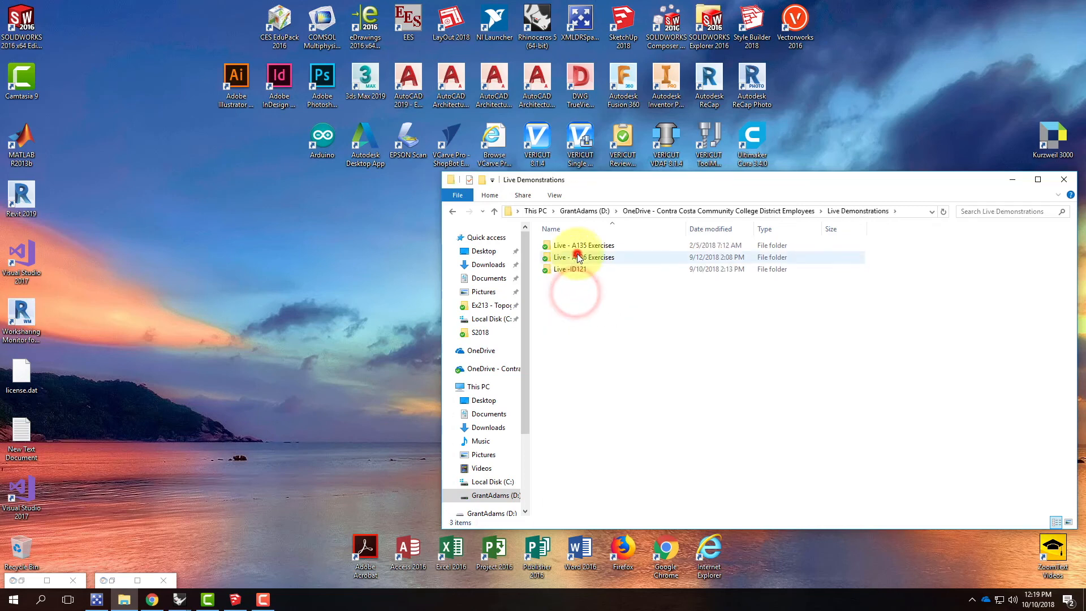
{"action": "double_click", "coordinate": [578, 257]}
{"action": "double_click", "coordinate": [575, 402]}
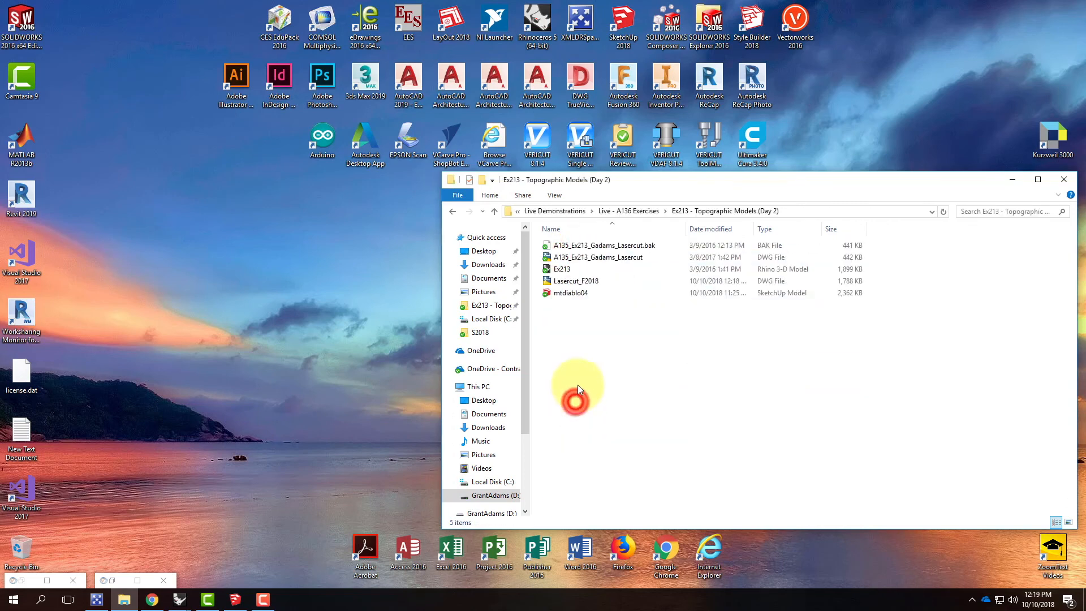
Step: Open the Lasercut_F2018 drawing in AutoCAD, continuing past the foreign DWG notice
{"action": "left_click", "coordinate": [578, 281]}
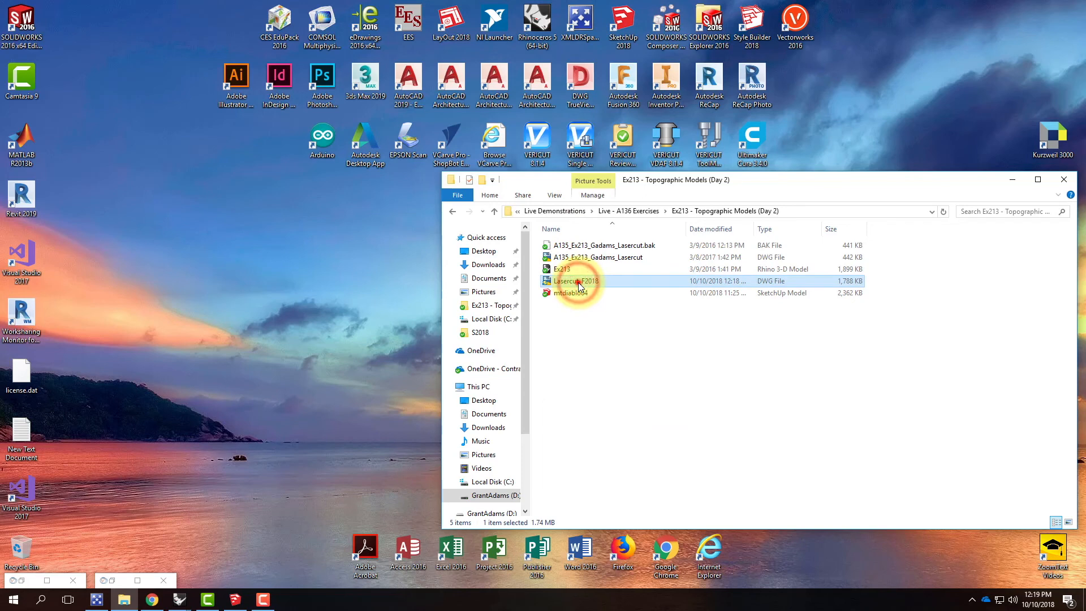
{"action": "double_click", "coordinate": [578, 282]}
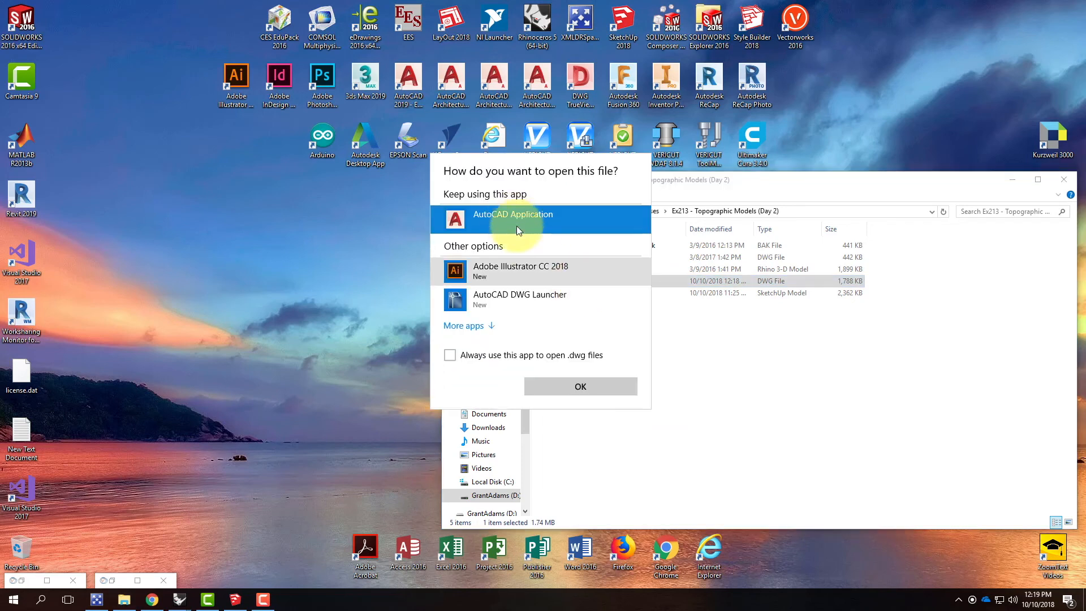
{"action": "left_click", "coordinate": [585, 388]}
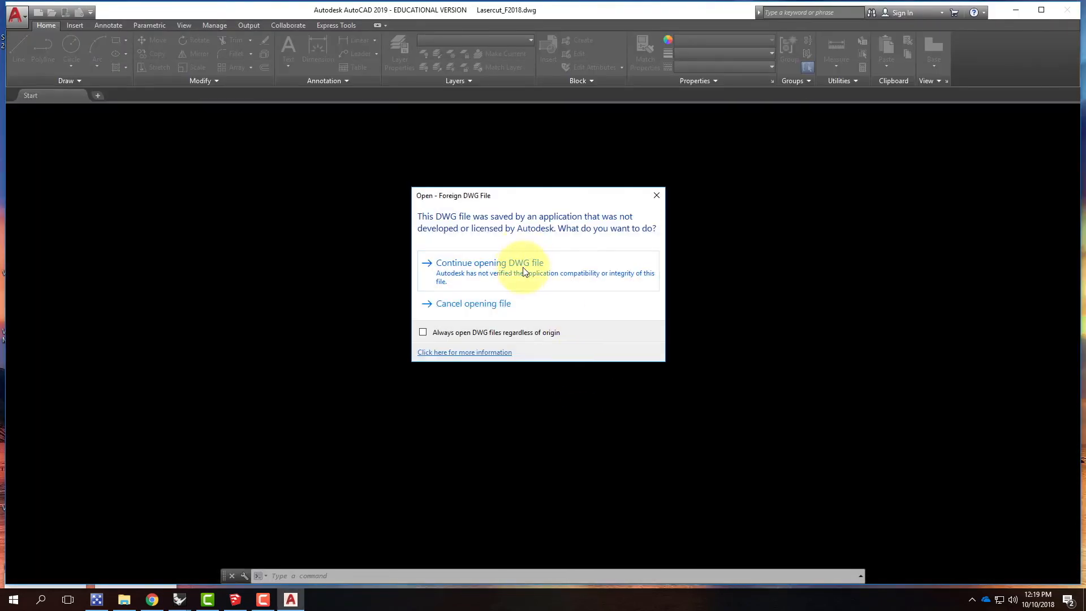
{"action": "left_click_drag", "start_coordinate": [514, 197], "coordinate": [432, 227]}
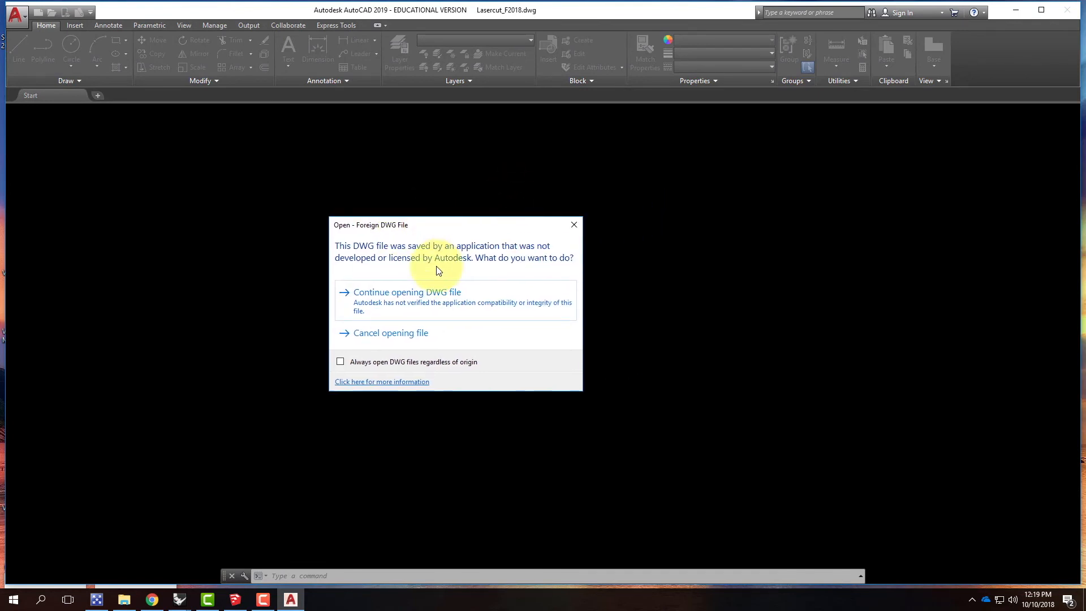
{"action": "left_click", "coordinate": [457, 305]}
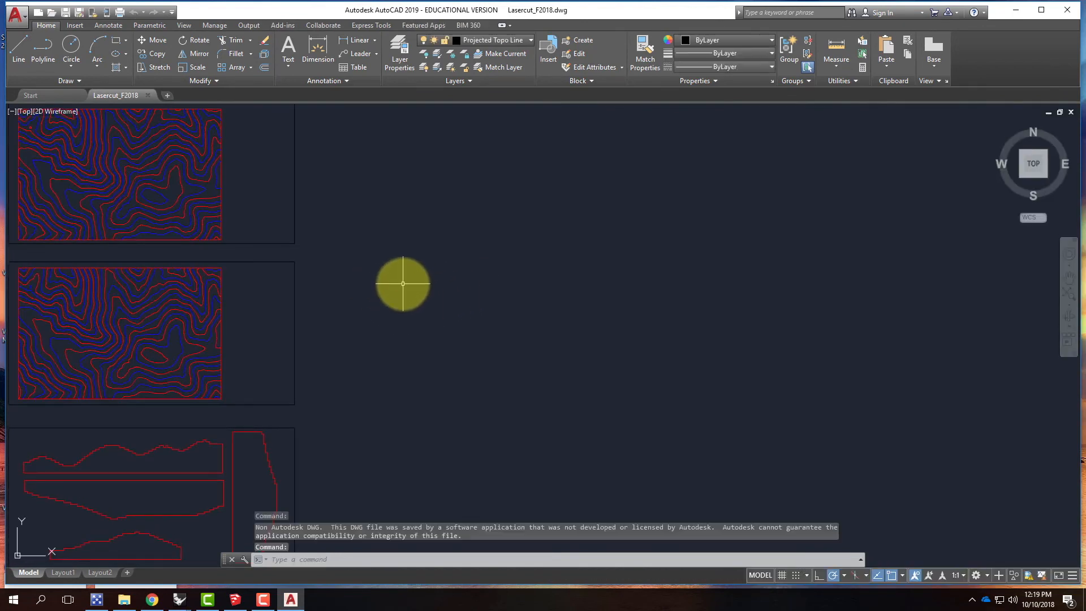
Step: Set the lineweight of layer 0 and the red Lasercut Cut layer to 0.00 mm
{"action": "scroll", "coordinate": [460, 284], "scroll_direction": "down", "scroll_amount": 2}
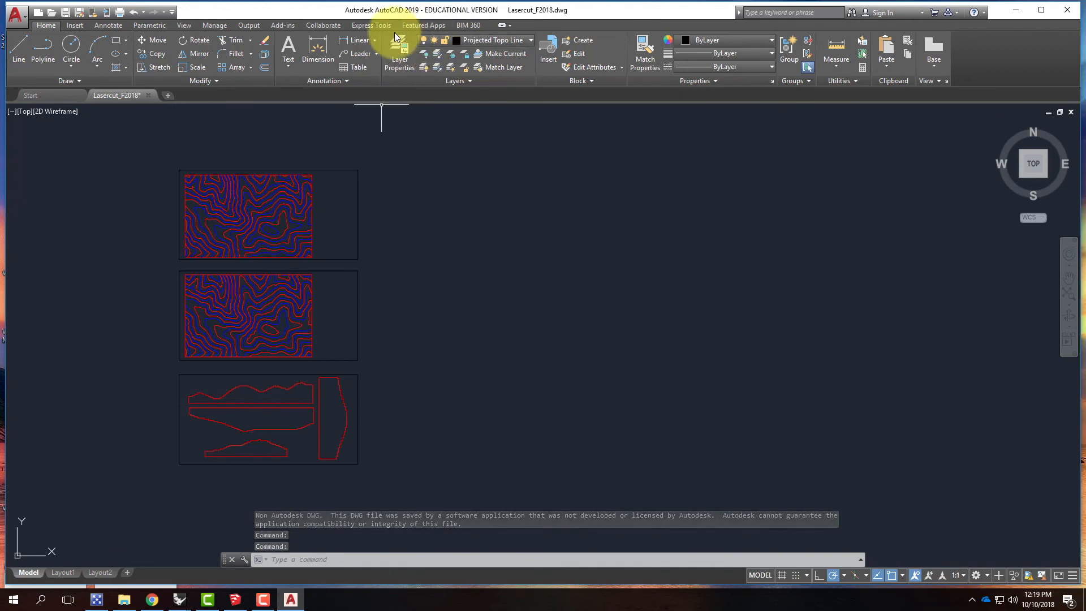
{"action": "left_click", "coordinate": [402, 59]}
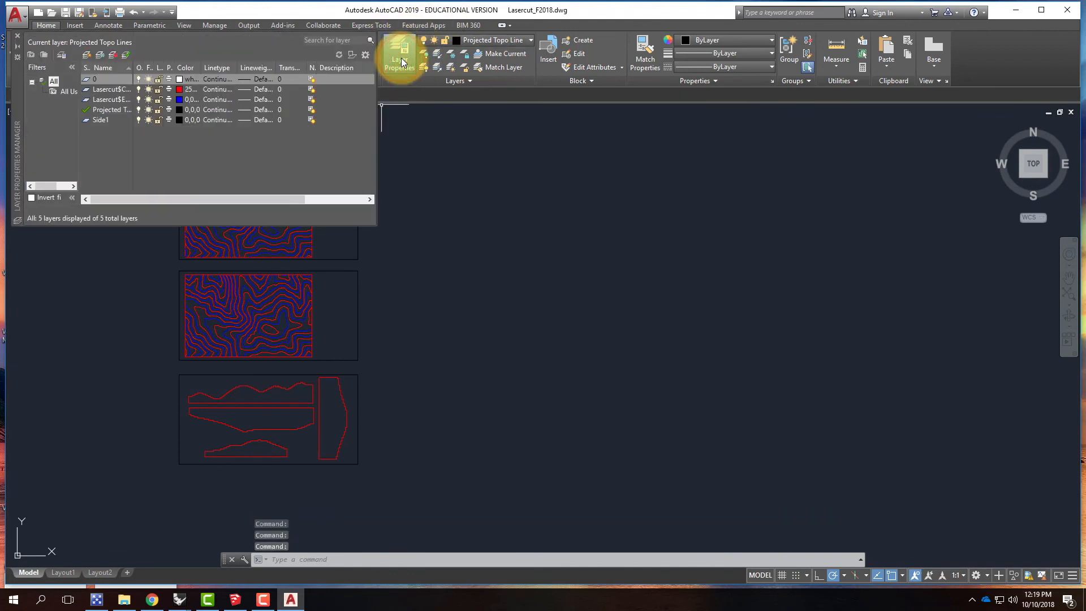
{"action": "left_click", "coordinate": [263, 80]}
{"action": "left_click", "coordinate": [492, 242]}
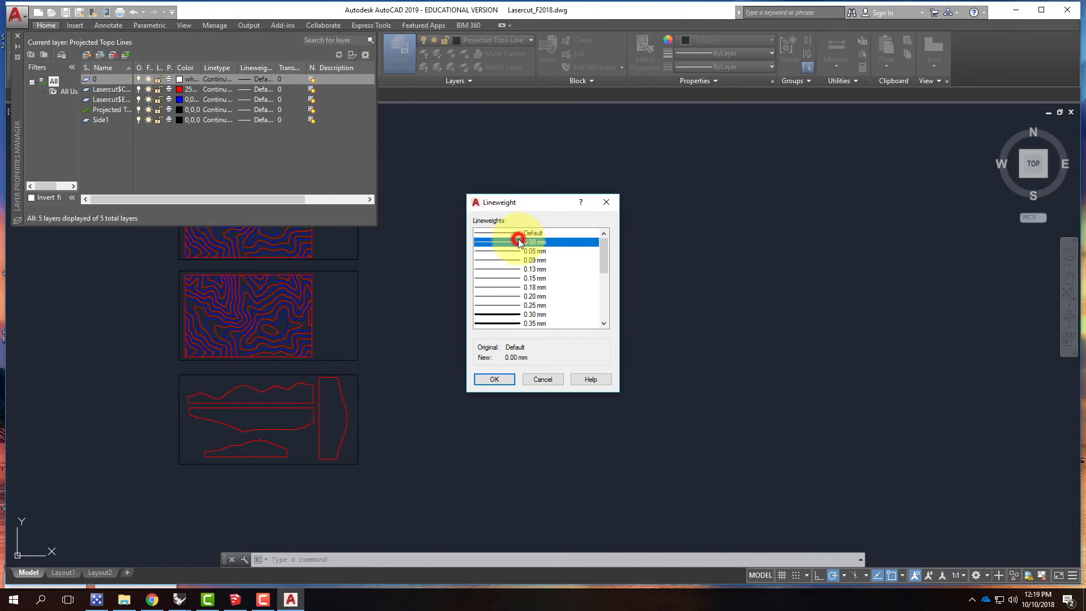
{"action": "left_click", "coordinate": [499, 379]}
{"action": "left_click", "coordinate": [260, 89]}
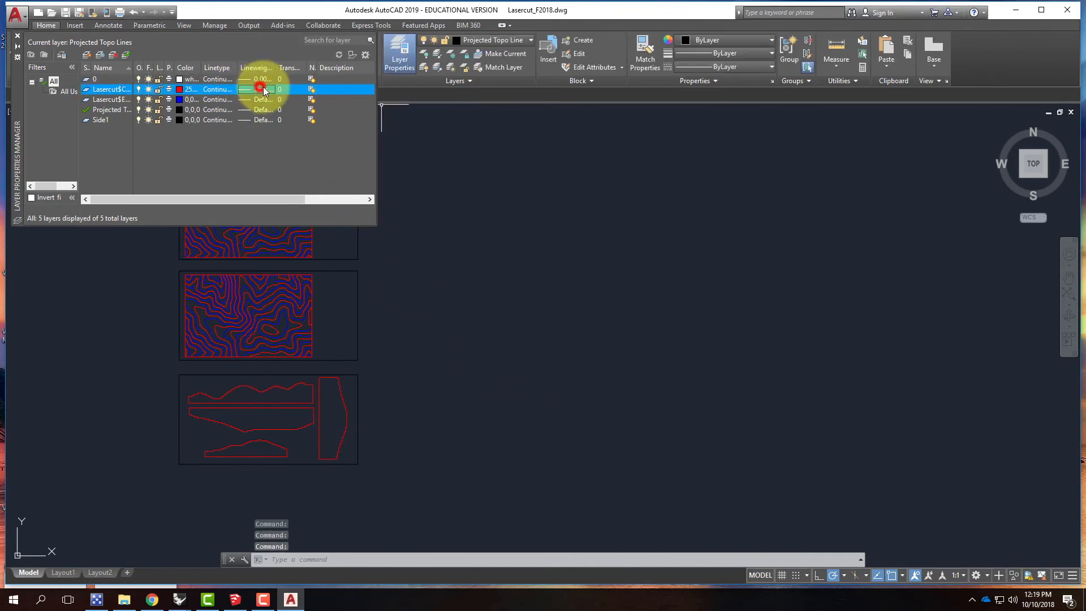
{"action": "left_click", "coordinate": [532, 243]}
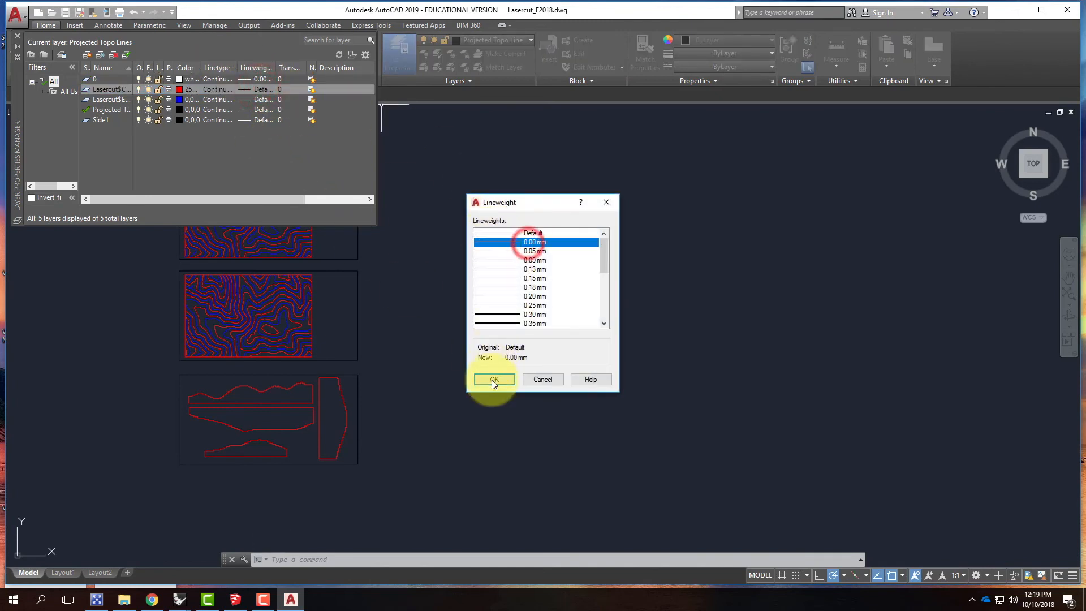
{"action": "left_click", "coordinate": [492, 379]}
Step: Set the lineweight of the Lasercut Engrave, Projected Topo Lines and Side1 layers to 0.00 mm and close the layer manager
{"action": "left_click", "coordinate": [262, 100]}
{"action": "left_click", "coordinate": [516, 242]}
{"action": "left_click", "coordinate": [494, 379]}
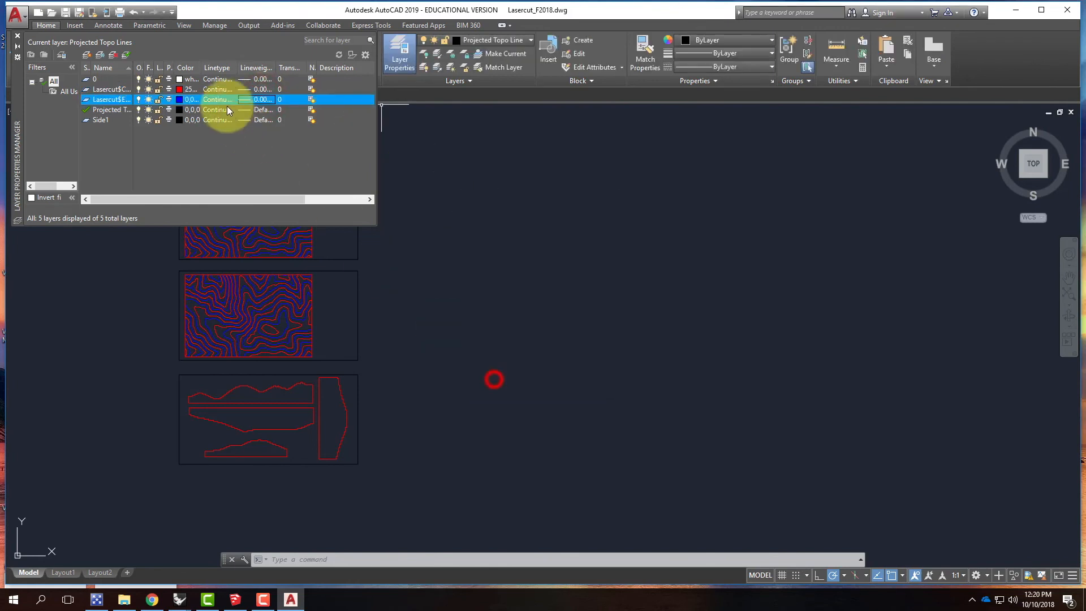
{"action": "left_click", "coordinate": [263, 110]}
{"action": "left_click", "coordinate": [518, 242]}
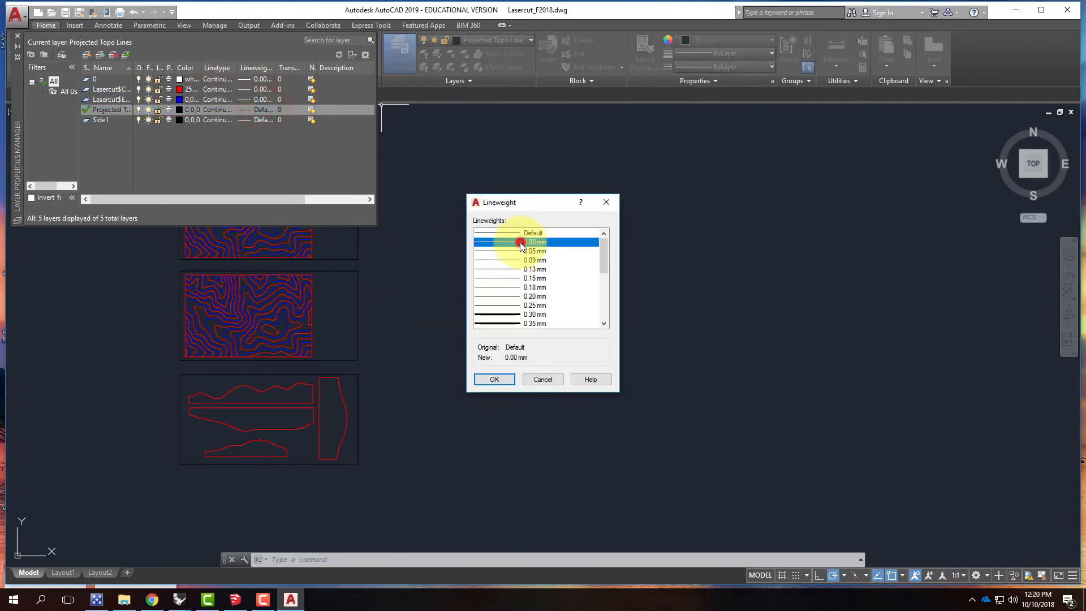
{"action": "left_click", "coordinate": [495, 380]}
{"action": "left_click", "coordinate": [257, 120]}
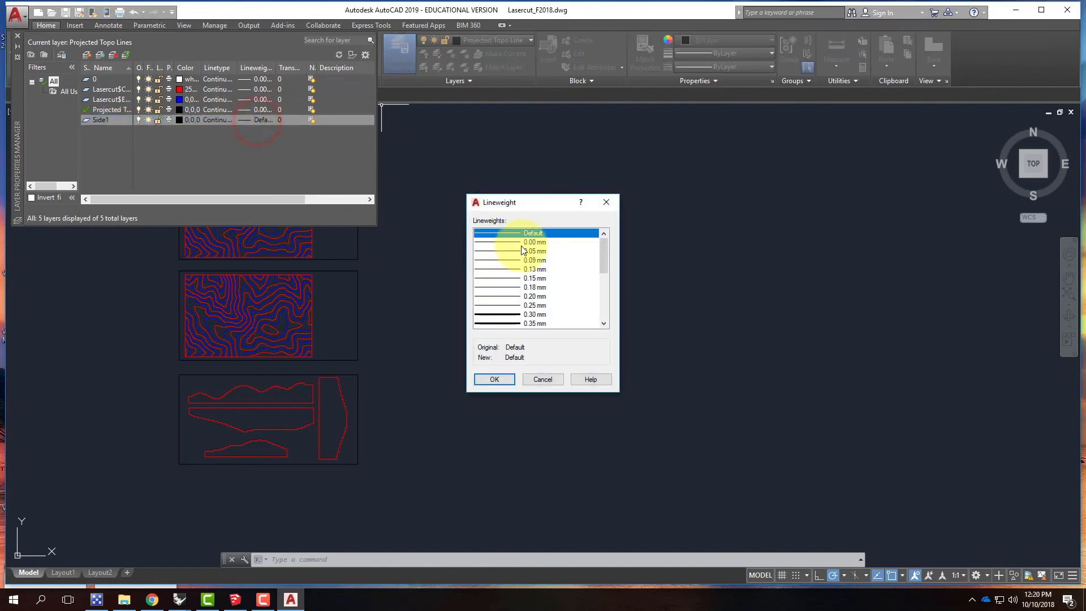
{"action": "left_click", "coordinate": [518, 242]}
{"action": "left_click", "coordinate": [494, 380]}
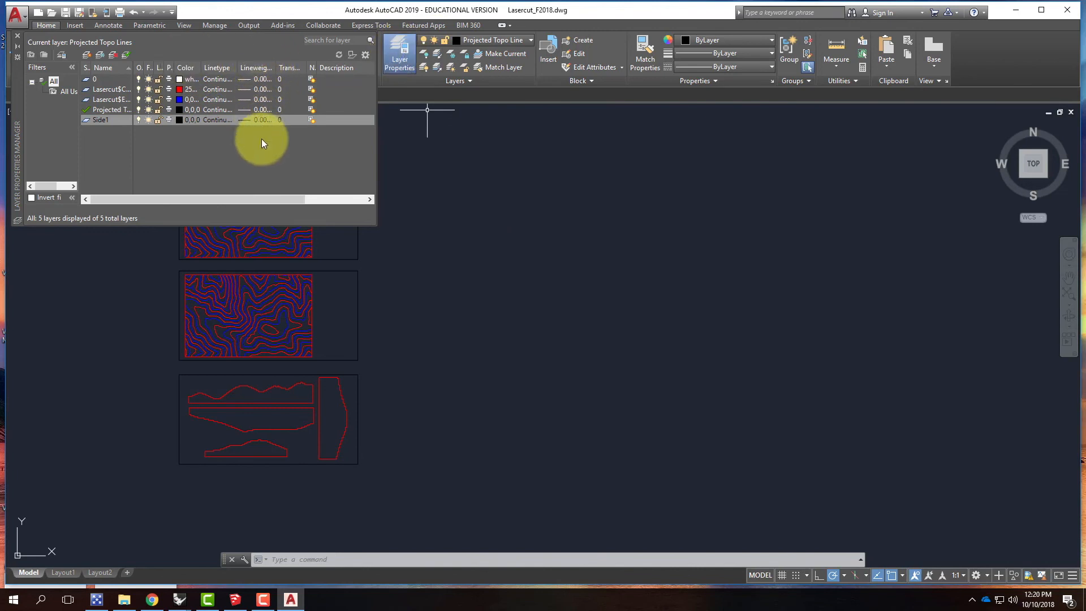
{"action": "left_click", "coordinate": [16, 36]}
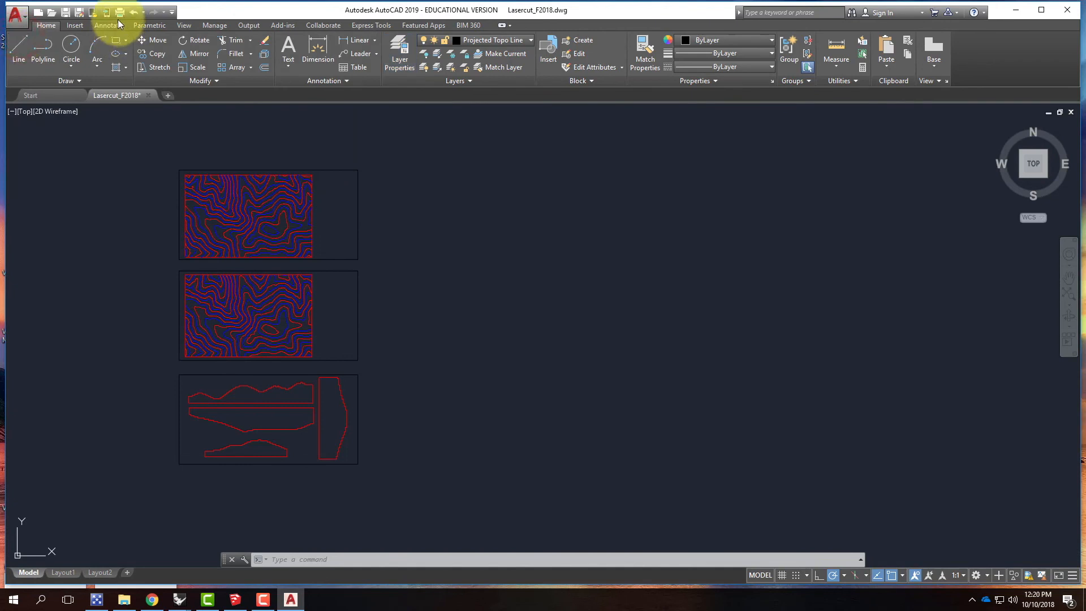
Step: Save the Lasercut_F2018 drawing and exit AutoCAD
{"action": "left_click", "coordinate": [67, 16]}
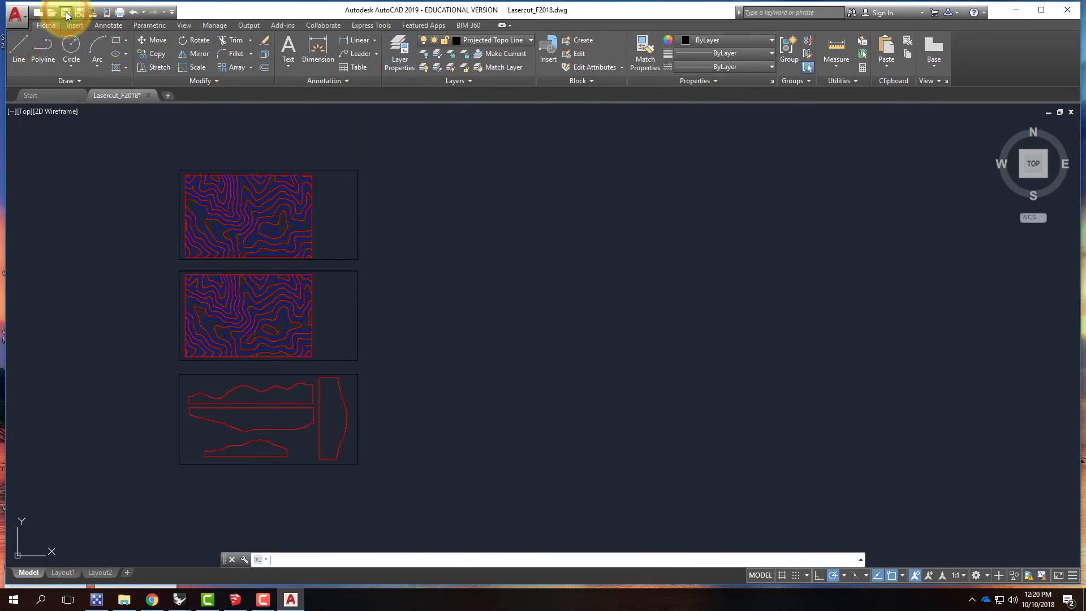
{"action": "key", "text": "ctrl+s"}
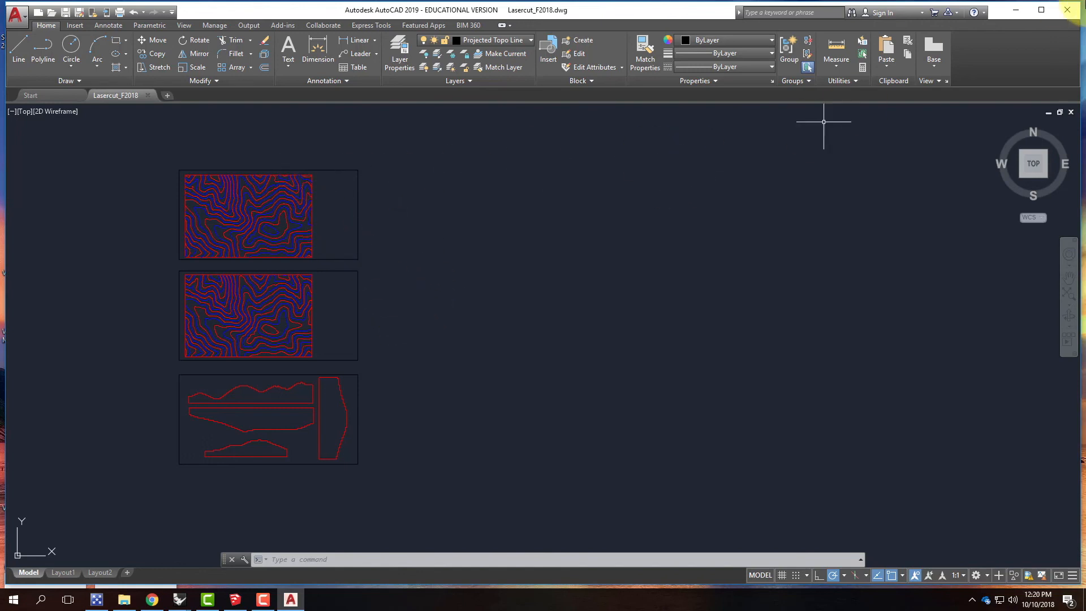
{"action": "left_click", "coordinate": [1068, 10]}
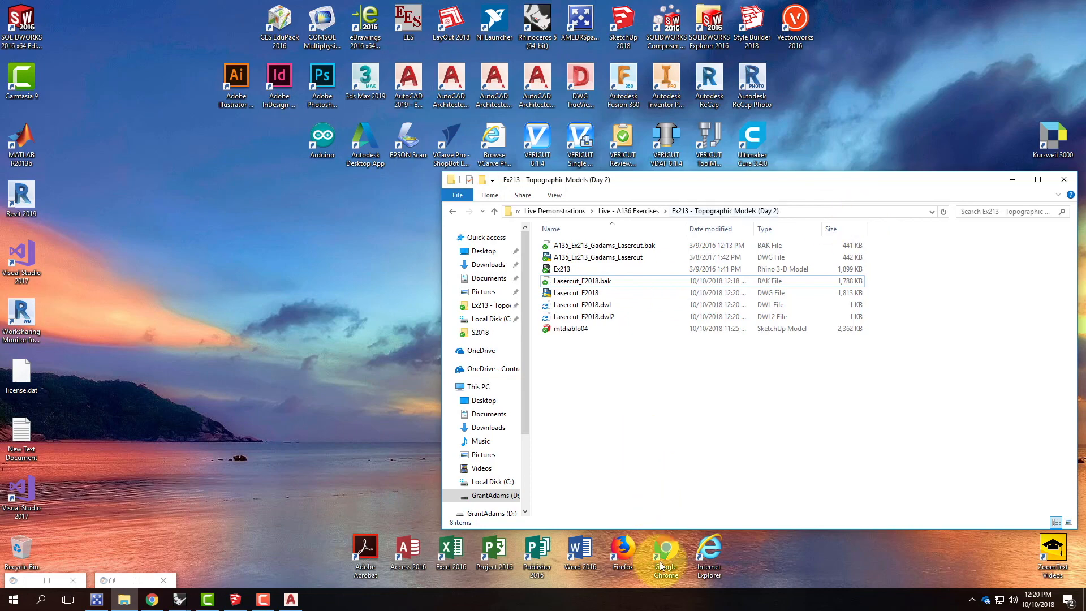
{"action": "left_click", "coordinate": [154, 601]}
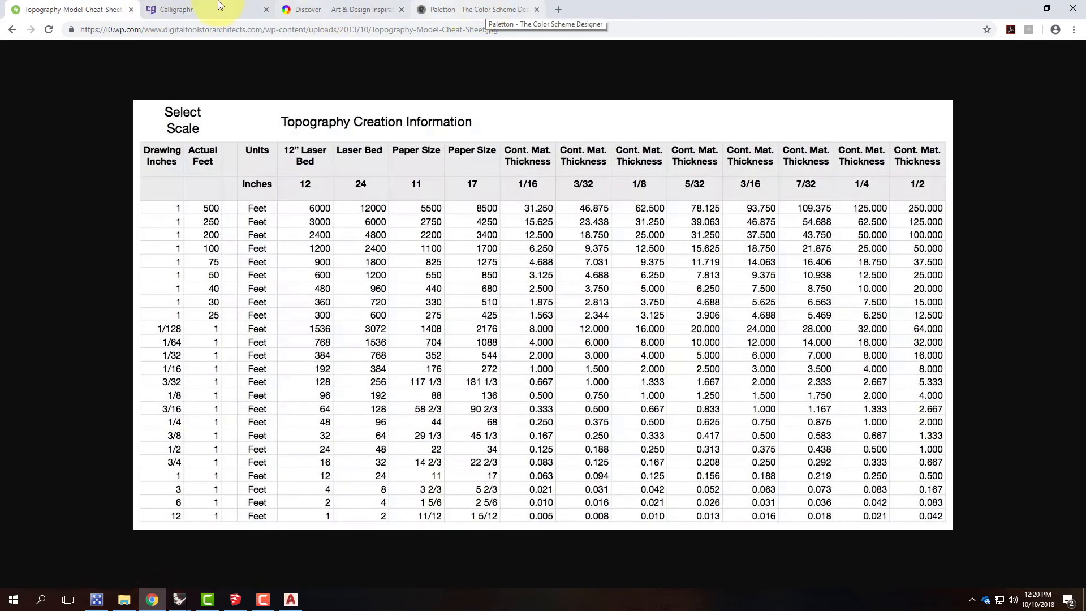
{"action": "left_click", "coordinate": [557, 9]}
{"action": "type", "text": "www.digitaltoolsforarchitects.com"}
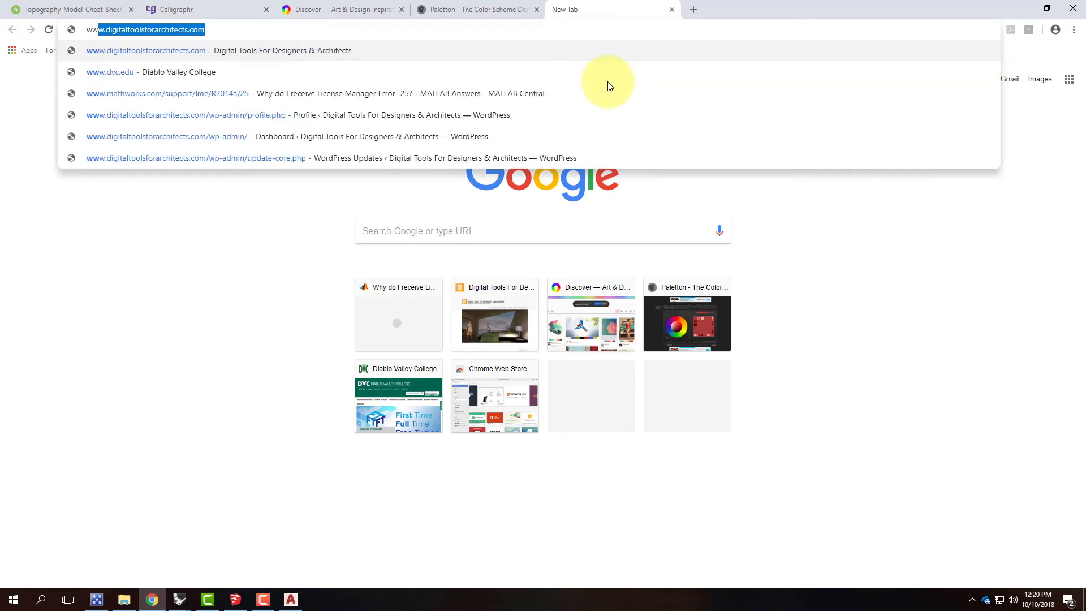
{"action": "key", "text": "Return"}
Step: Open the Physical Modeling 6.1 [topography method 1] tutorial and look through its steps down to the DWG export and laser-cutting instructions
{"action": "mouse_move", "coordinate": [582, 172]}
{"action": "mouse_move", "coordinate": [617, 310]}
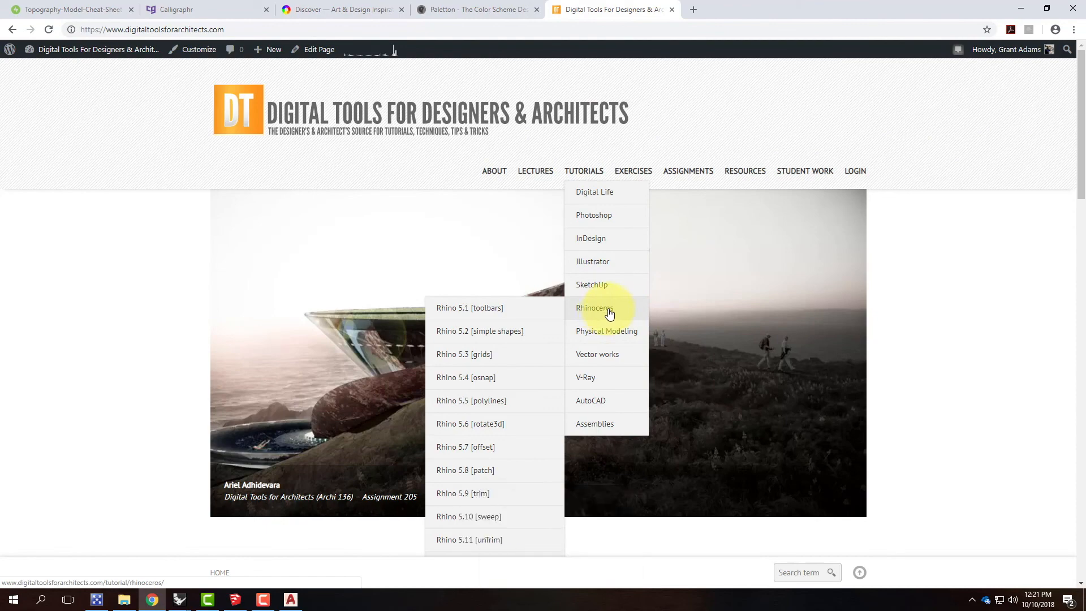
{"action": "mouse_move", "coordinate": [617, 332]}
{"action": "left_click", "coordinate": [510, 335]}
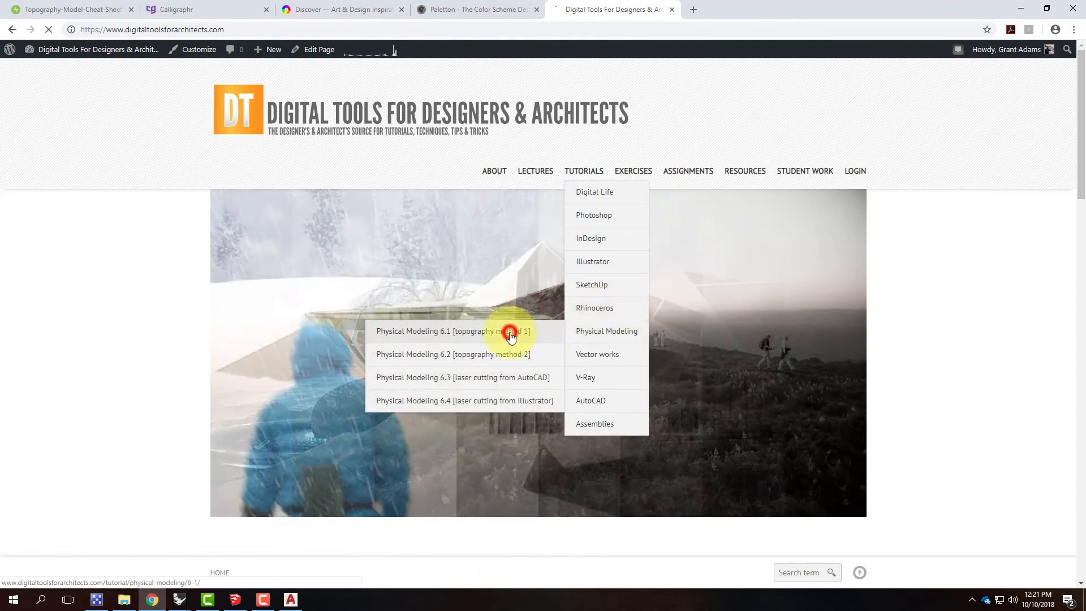
{"action": "scroll", "coordinate": [511, 338], "scroll_direction": "down", "scroll_amount": 15}
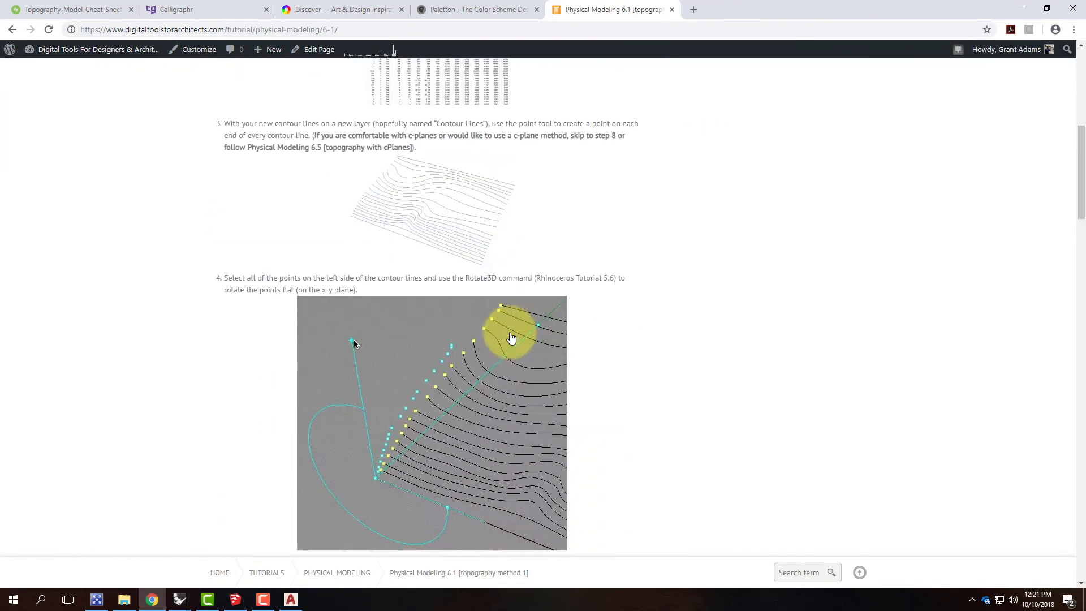
{"action": "scroll", "coordinate": [511, 337], "scroll_direction": "down", "scroll_amount": 20}
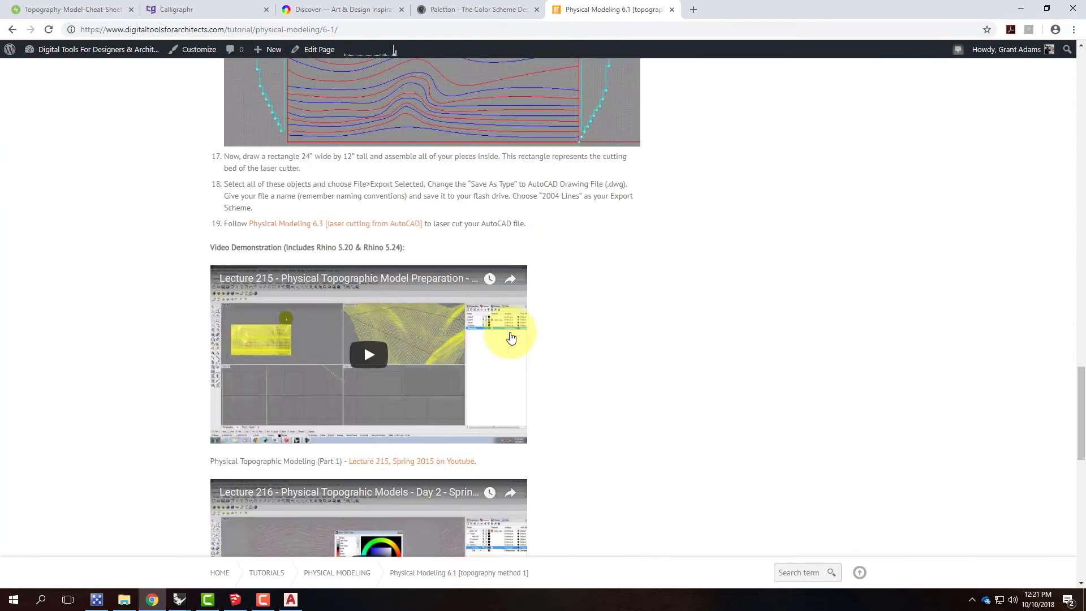
Step: Look over the video demonstrations and downloads of the Physical Modeling 6.1 tutorial, and return to its beginning
{"action": "scroll", "coordinate": [510, 337], "scroll_direction": "down", "scroll_amount": 5}
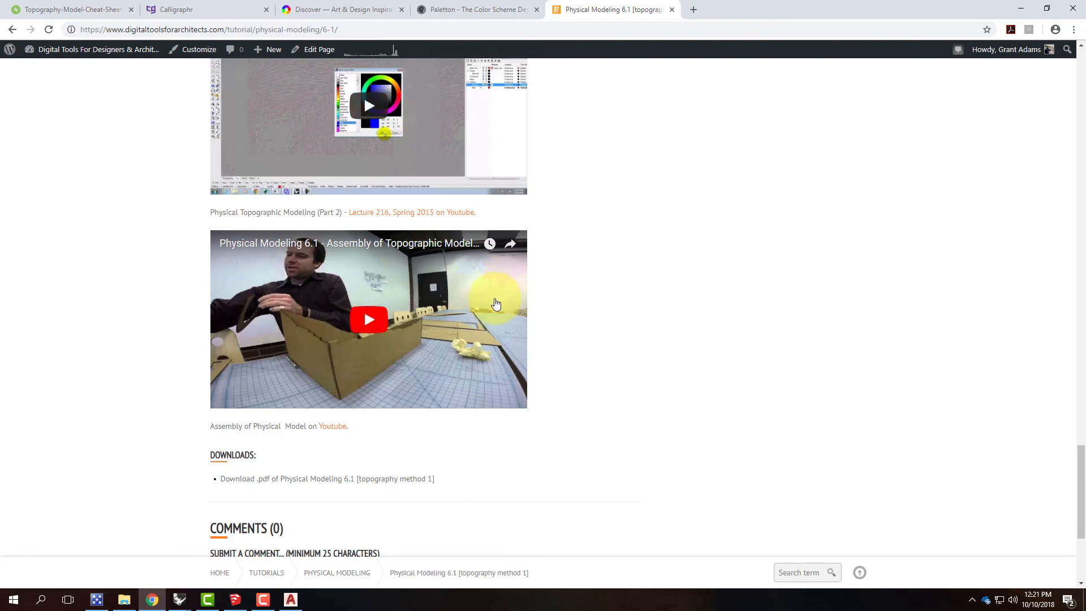
{"action": "scroll", "coordinate": [478, 301], "scroll_direction": "up", "scroll_amount": 2}
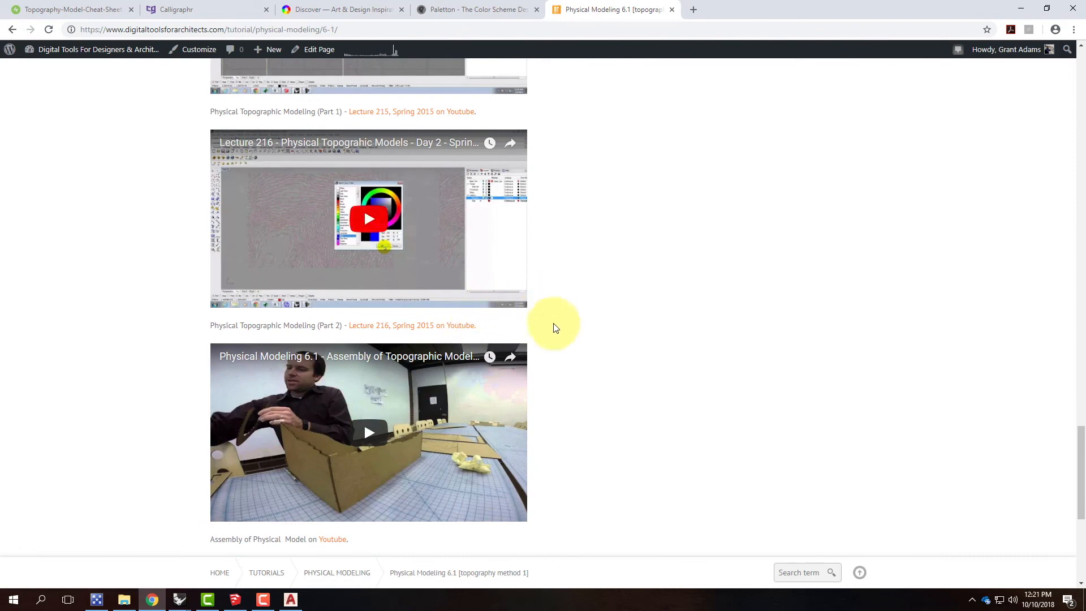
{"action": "scroll", "coordinate": [555, 327], "scroll_direction": "up", "scroll_amount": 3}
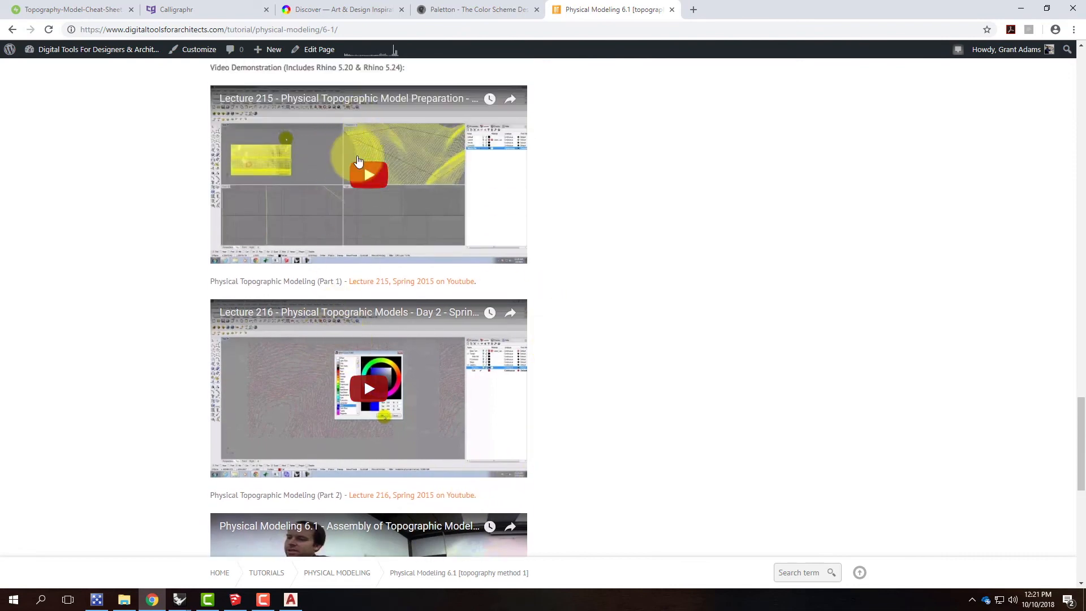
{"action": "scroll", "coordinate": [345, 237], "scroll_direction": "up", "scroll_amount": 8}
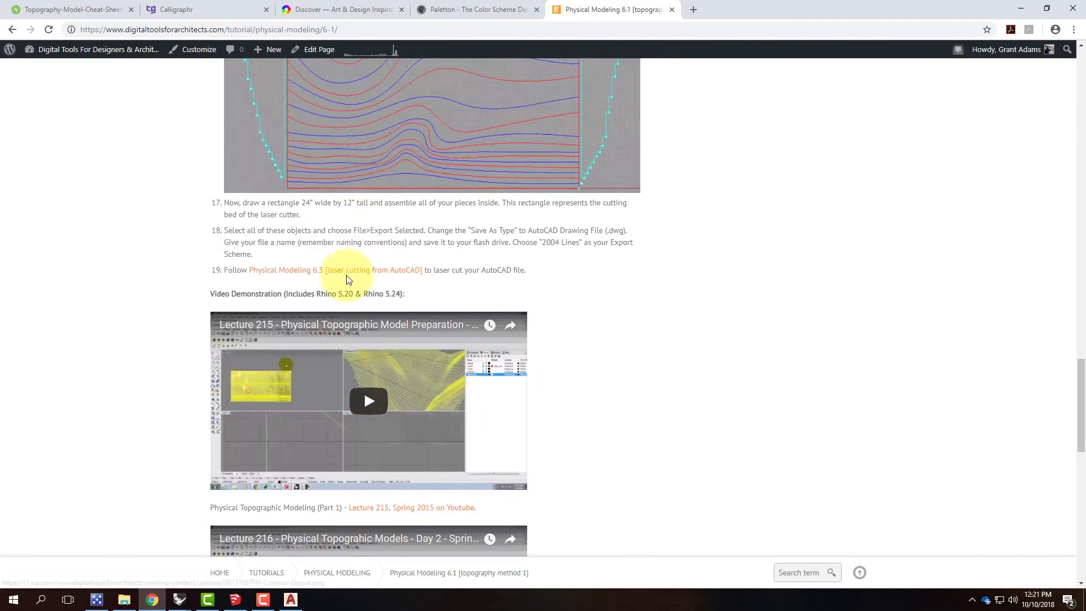
{"action": "scroll", "coordinate": [400, 228], "scroll_direction": "up", "scroll_amount": 15}
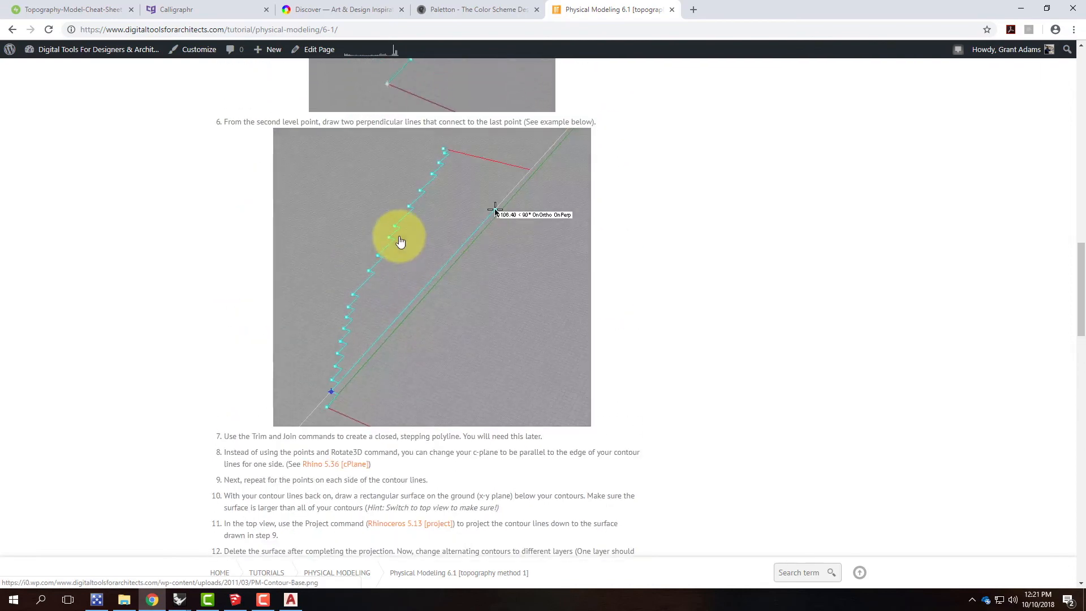
{"action": "scroll", "coordinate": [406, 253], "scroll_direction": "up", "scroll_amount": 8}
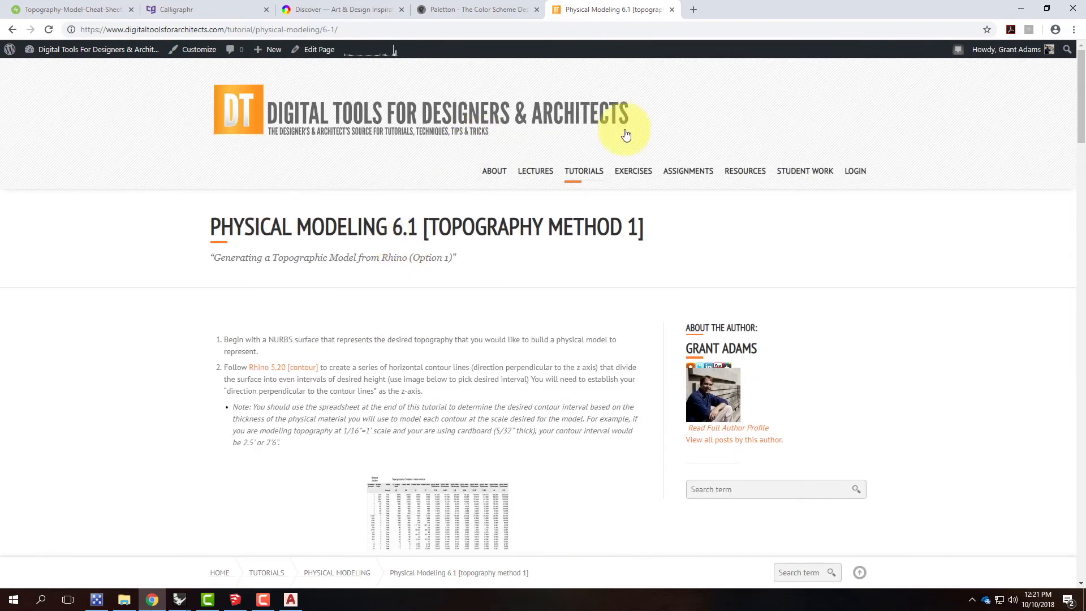
Step: Minimize Chrome and switch to the untitled Rhinoceros model with the three laser-cut sheets in the Top view
{"action": "left_click", "coordinate": [1021, 8]}
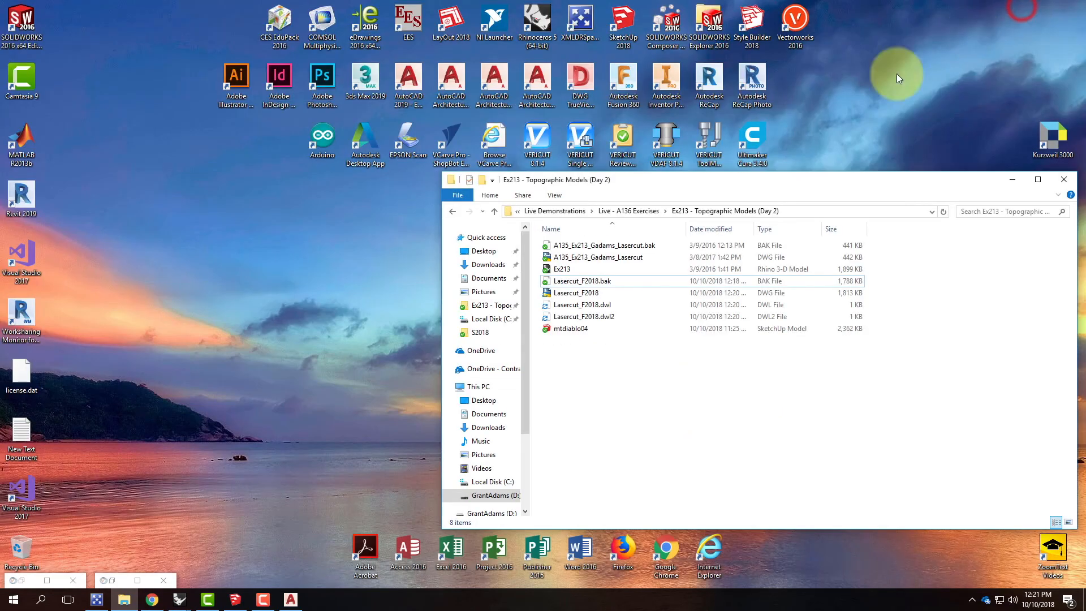
{"action": "mouse_move", "coordinate": [180, 599]}
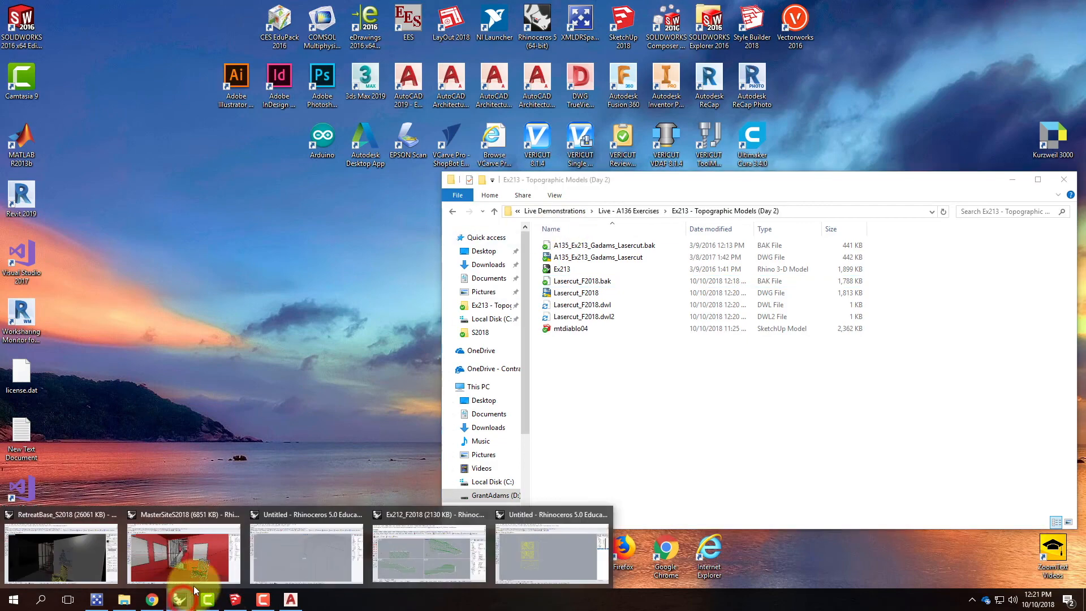
{"action": "left_click", "coordinate": [541, 567]}
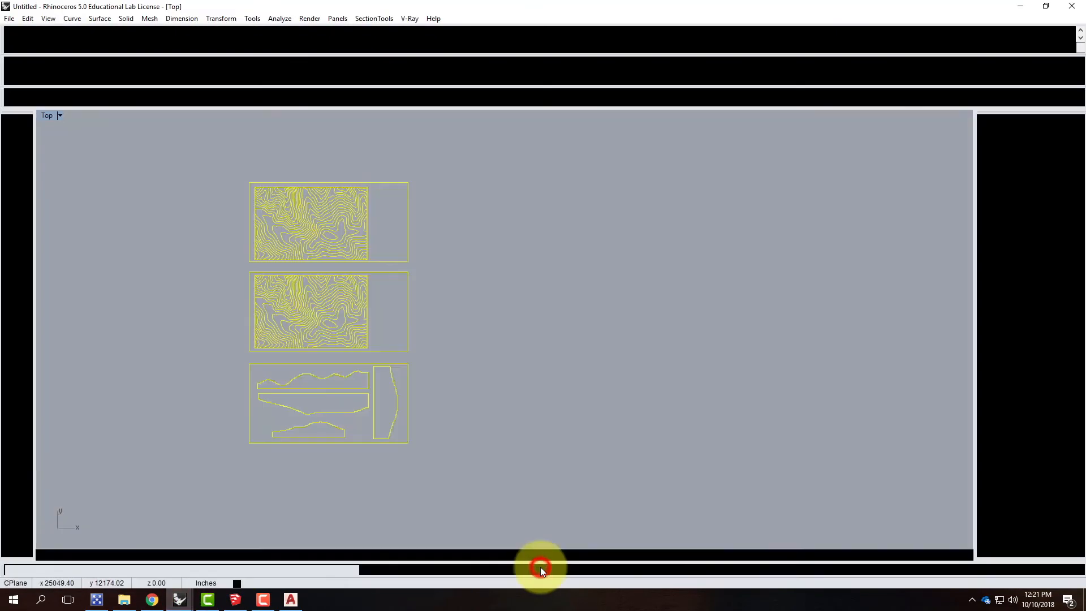
{"action": "scroll", "coordinate": [229, 369], "scroll_direction": "up", "scroll_amount": 3}
{"action": "scroll", "coordinate": [232, 377], "scroll_direction": "down", "scroll_amount": 2}
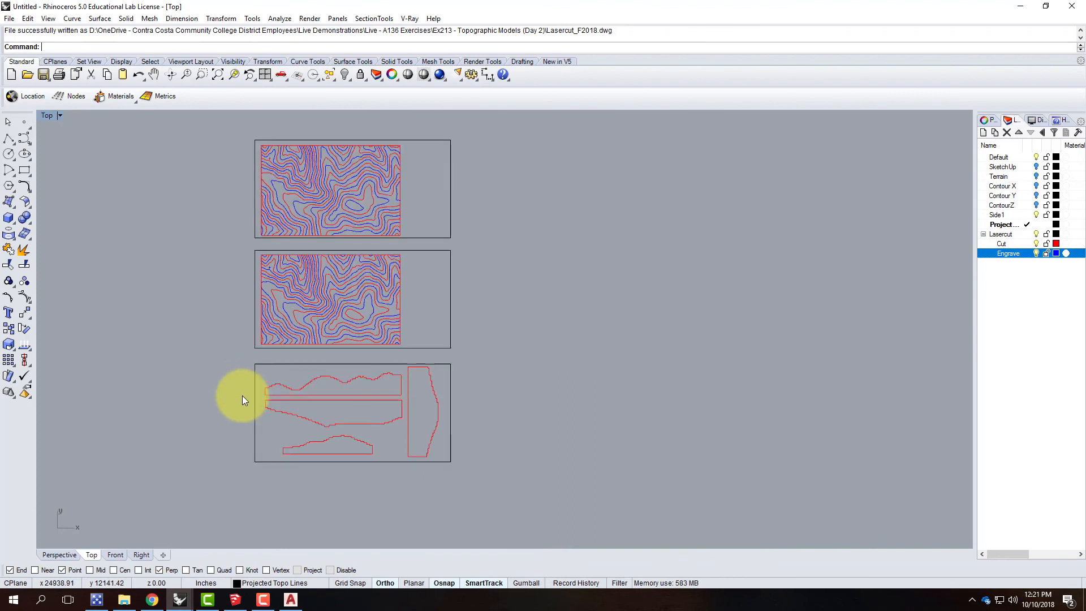
Step: Open the capture of the Top viewport to a JPEG file and cancel it without saving
{"action": "left_click", "coordinate": [60, 116]}
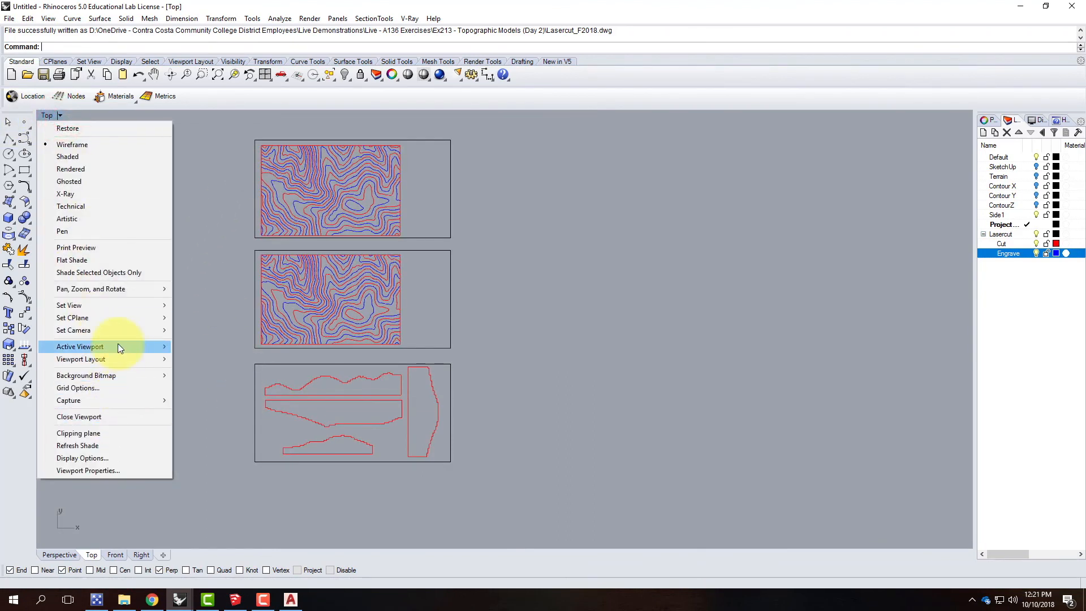
{"action": "mouse_move", "coordinate": [120, 303]}
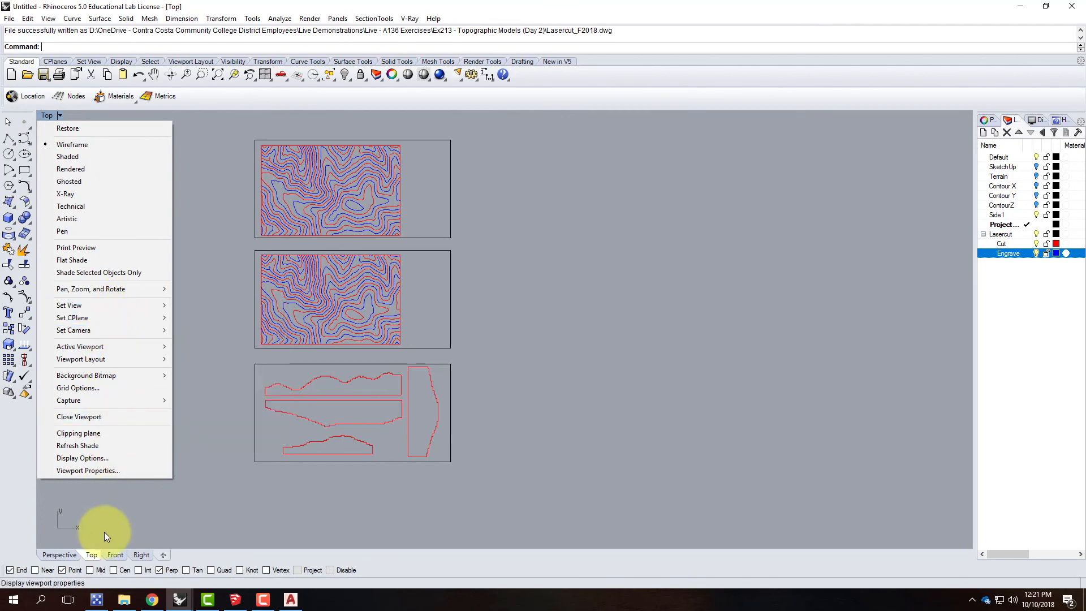
{"action": "mouse_move", "coordinate": [111, 399]}
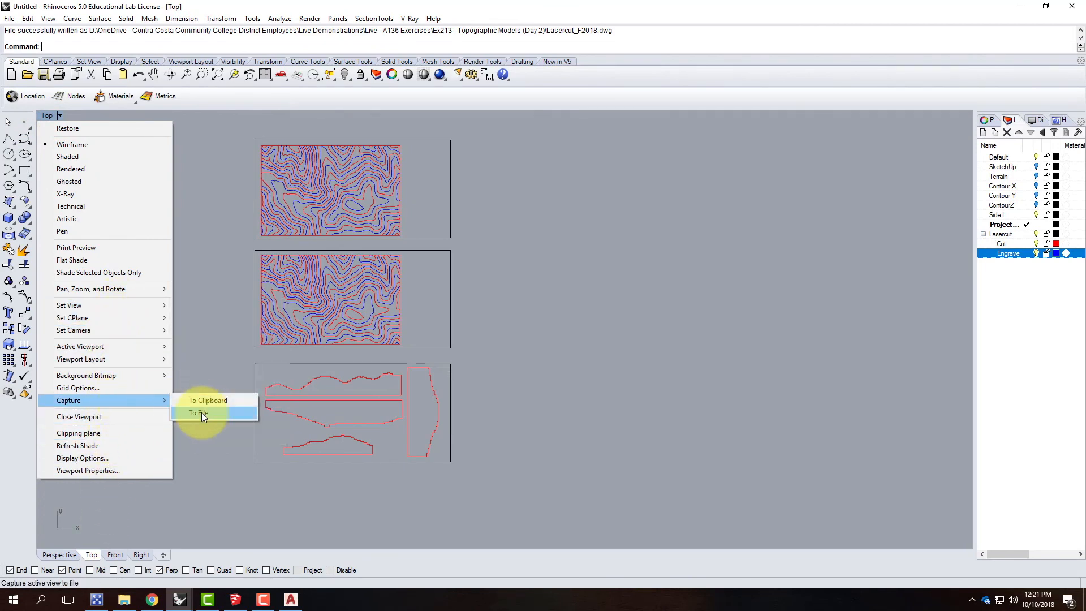
{"action": "left_click", "coordinate": [202, 412]}
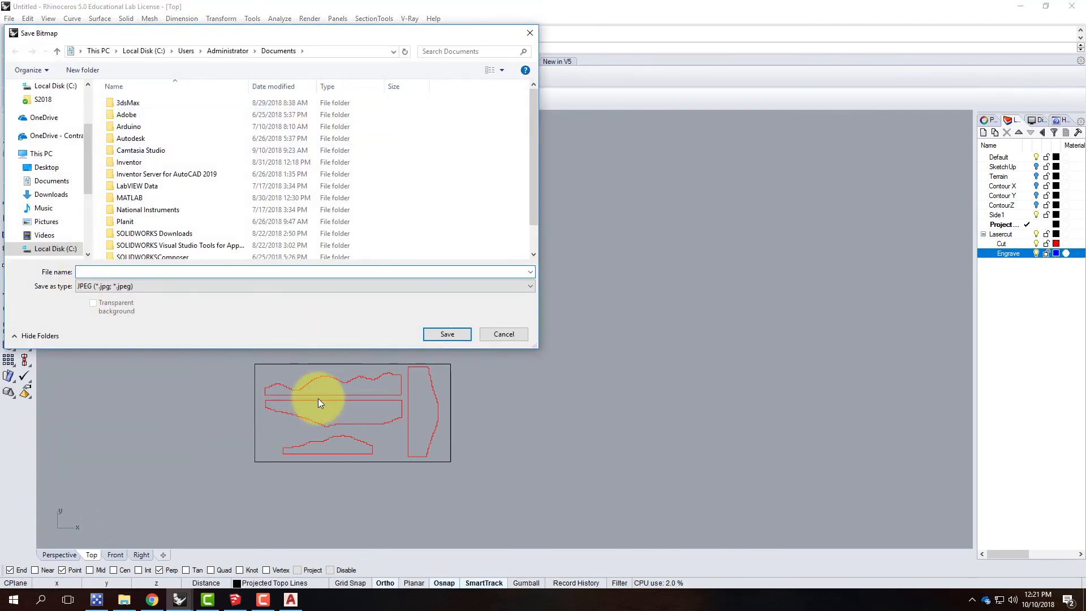
{"action": "left_click", "coordinate": [503, 334]}
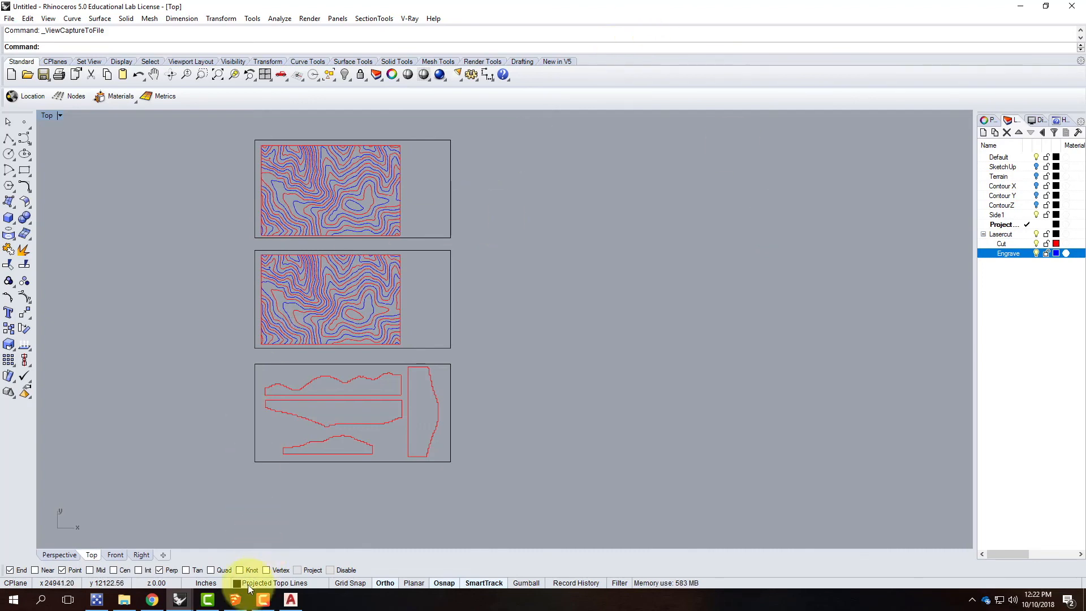
{"action": "left_click", "coordinate": [263, 599]}
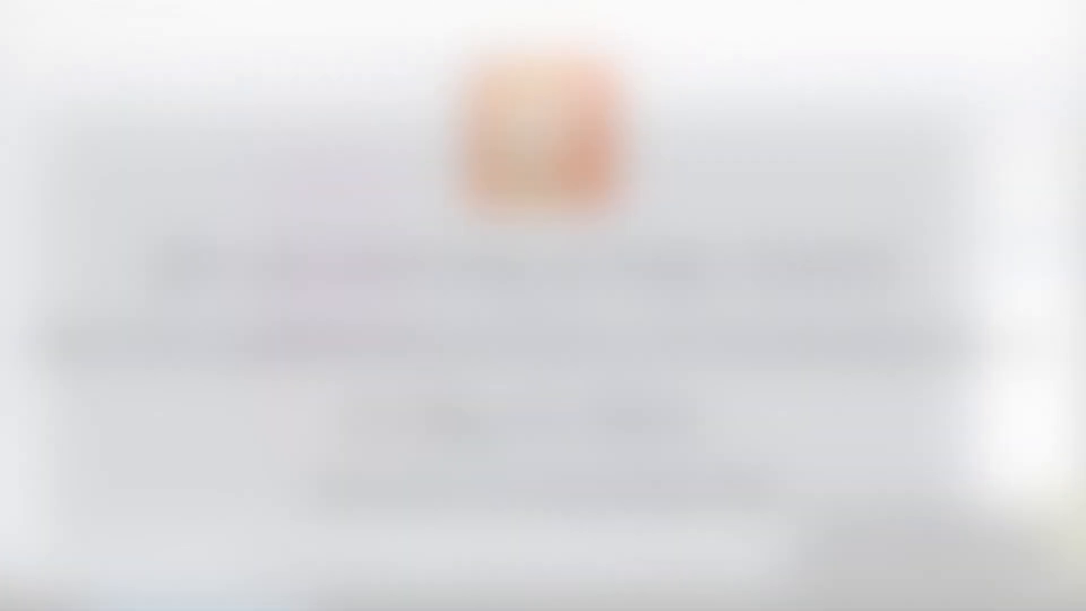